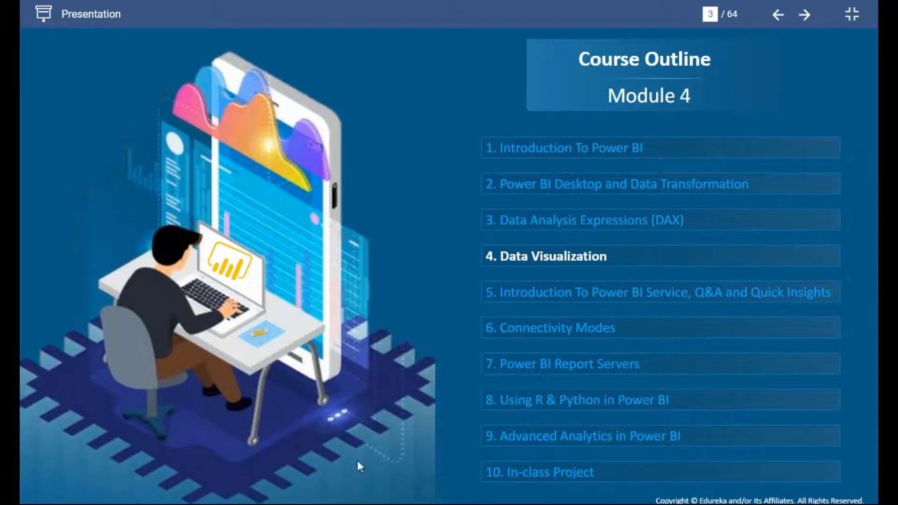
- Leave the full-screen presentation, view the Pbix Files folder in Google Drive, and highlight the second Material to Study link in the Links notes
{"action": "key", "text": "Escape"}
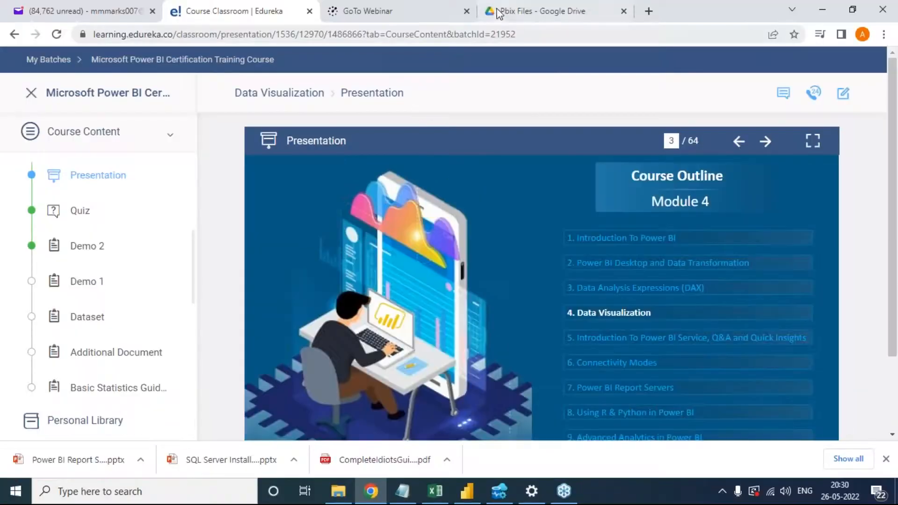
{"action": "left_click", "coordinate": [531, 18]}
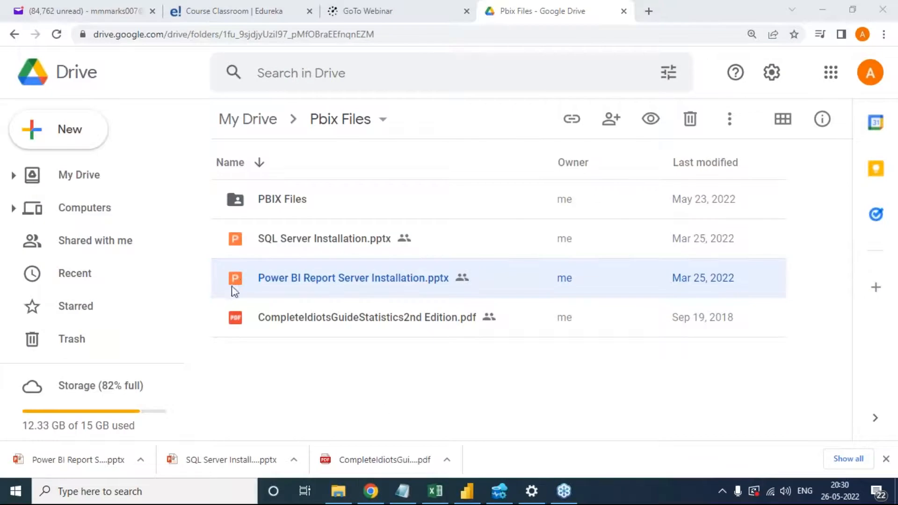
{"action": "left_click", "coordinate": [395, 497]}
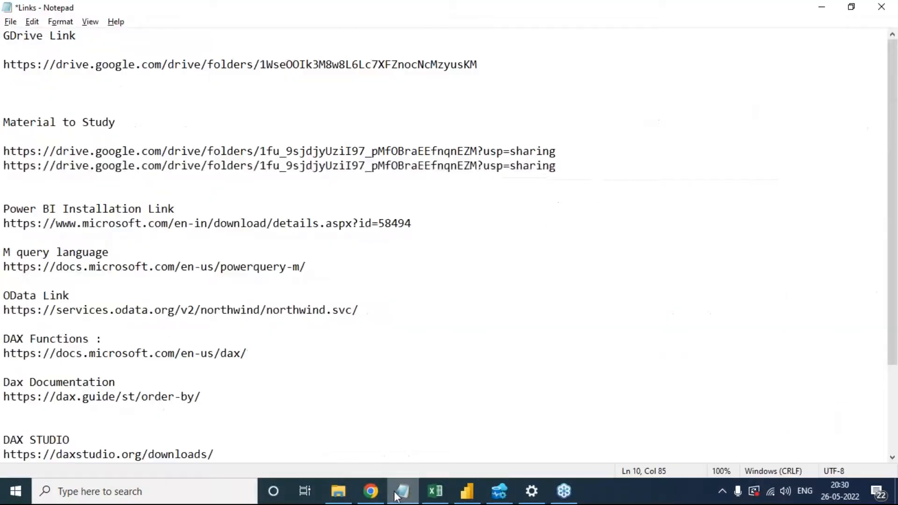
{"action": "left_click_drag", "start_coordinate": [572, 161], "coordinate": [7, 172]}
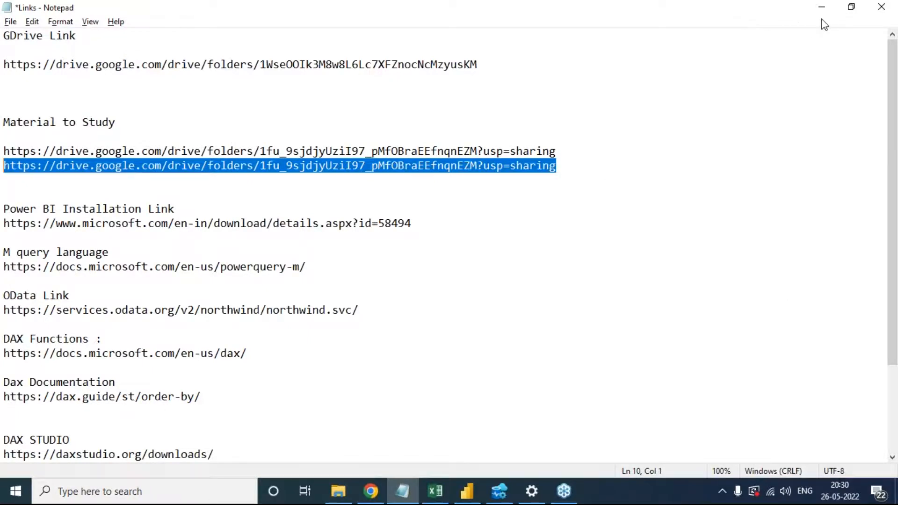
{"action": "left_click", "coordinate": [813, 7]}
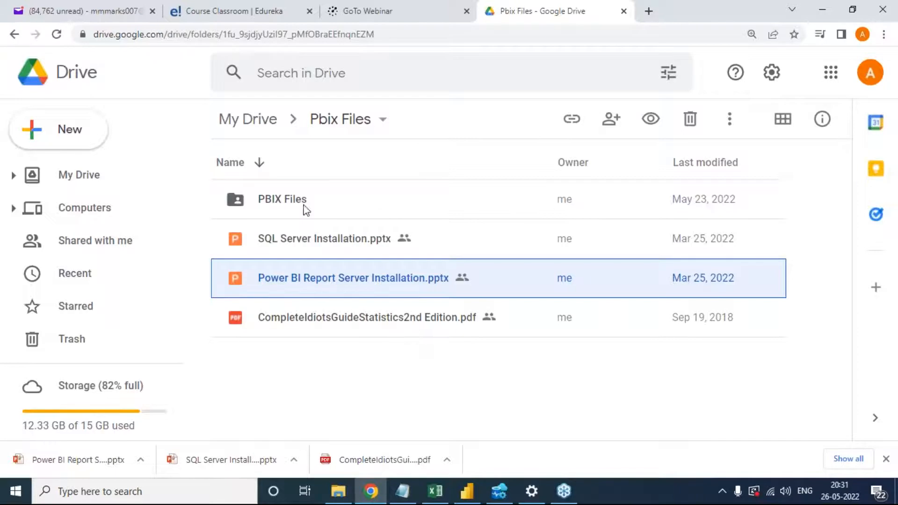
- Look through the contents of the PBIX Files subfolder in Drive and return to the Pbix Files folder
{"action": "double_click", "coordinate": [302, 200]}
{"action": "scroll", "coordinate": [422, 271], "scroll_direction": "down", "scroll_amount": 6}
{"action": "scroll", "coordinate": [420, 266], "scroll_direction": "up", "scroll_amount": 6}
{"action": "left_click", "coordinate": [340, 119]}
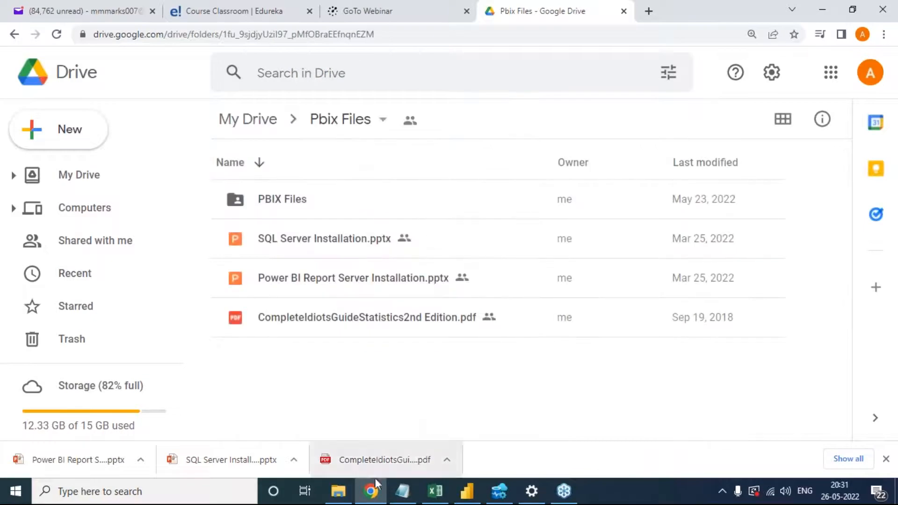
- Switch to File Explorer and browse drive D to the DataScience > Power BI folder, checking its IIHT subfolder for the study PDF
{"action": "mouse_move", "coordinate": [343, 499]}
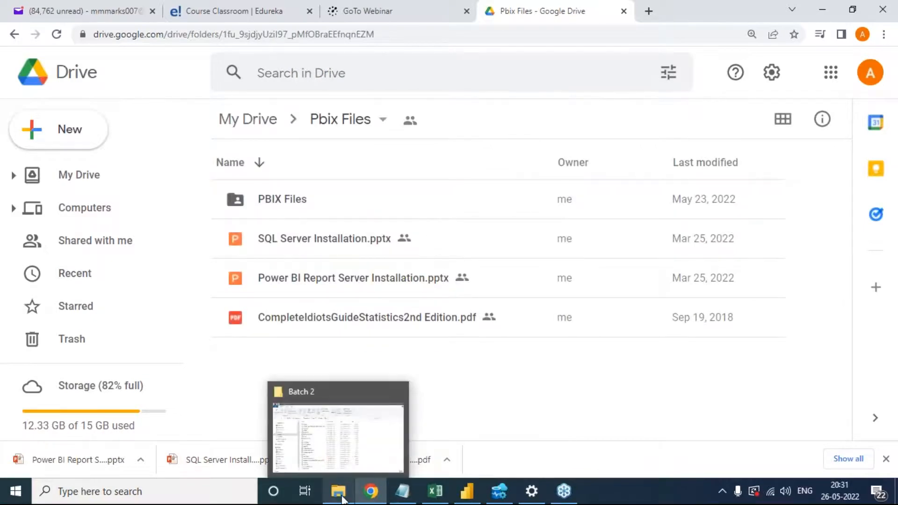
{"action": "left_click", "coordinate": [342, 498]}
{"action": "left_click", "coordinate": [78, 248]}
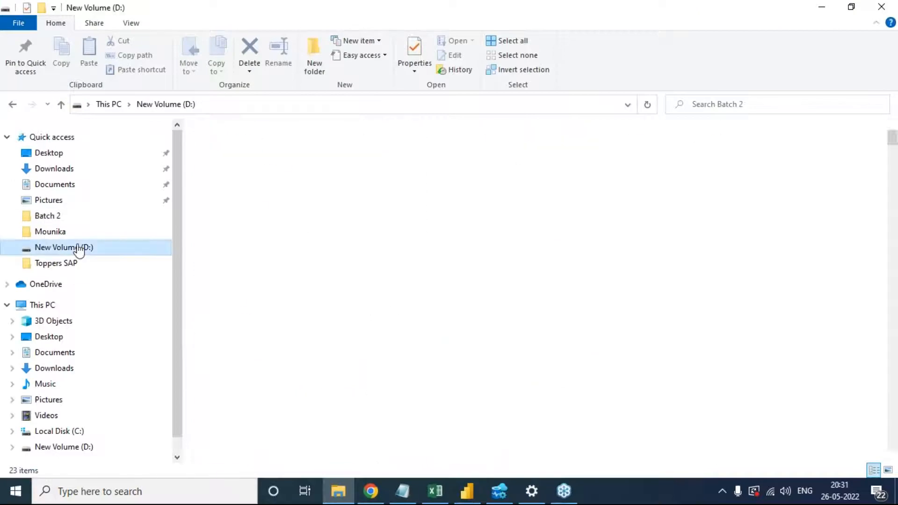
{"action": "scroll", "coordinate": [255, 360], "scroll_direction": "down", "scroll_amount": 3}
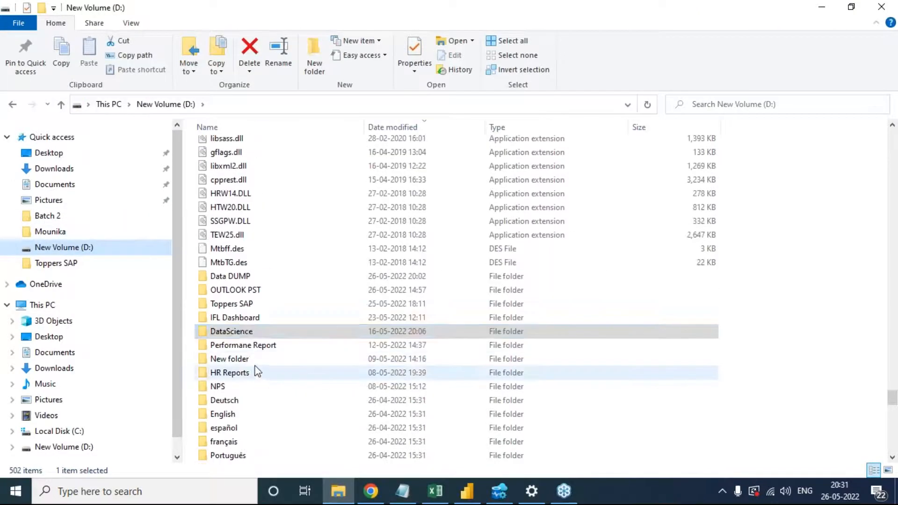
{"action": "left_click", "coordinate": [49, 217]}
{"action": "left_click", "coordinate": [231, 104]}
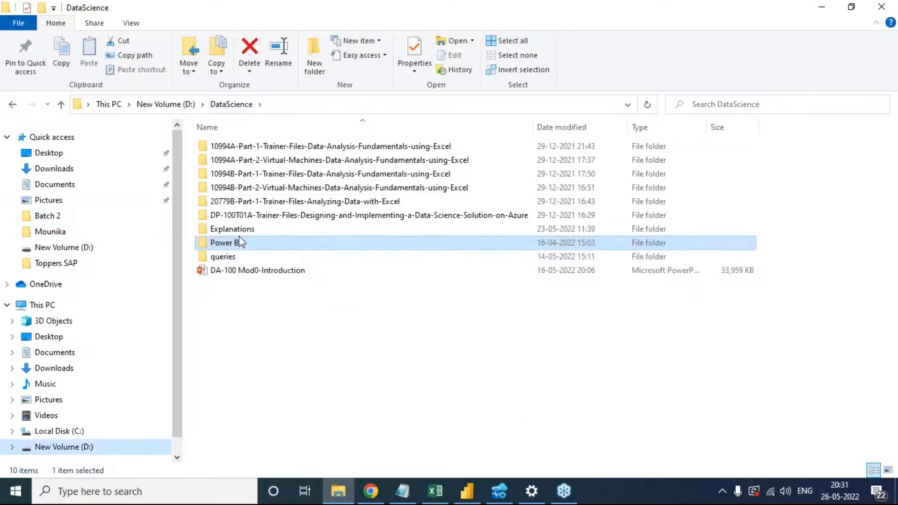
{"action": "double_click", "coordinate": [239, 242]}
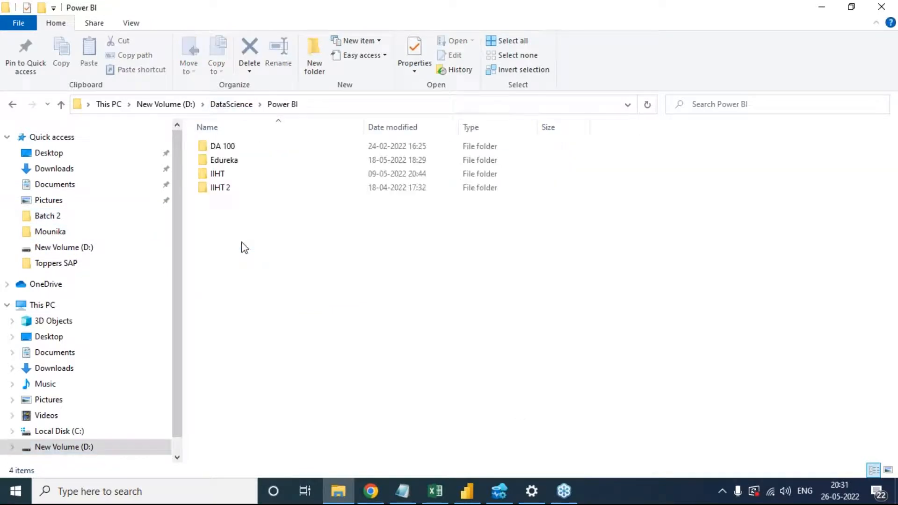
{"action": "double_click", "coordinate": [218, 173]}
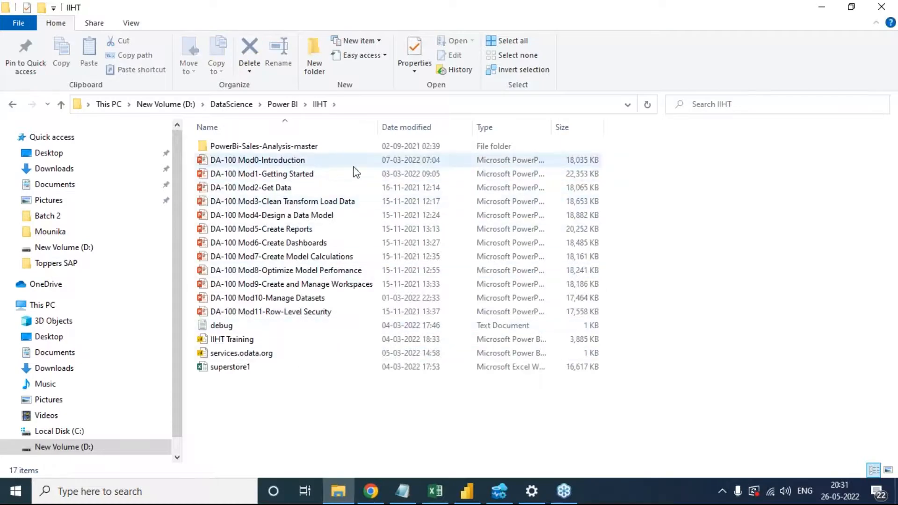
{"action": "left_click", "coordinate": [279, 105]}
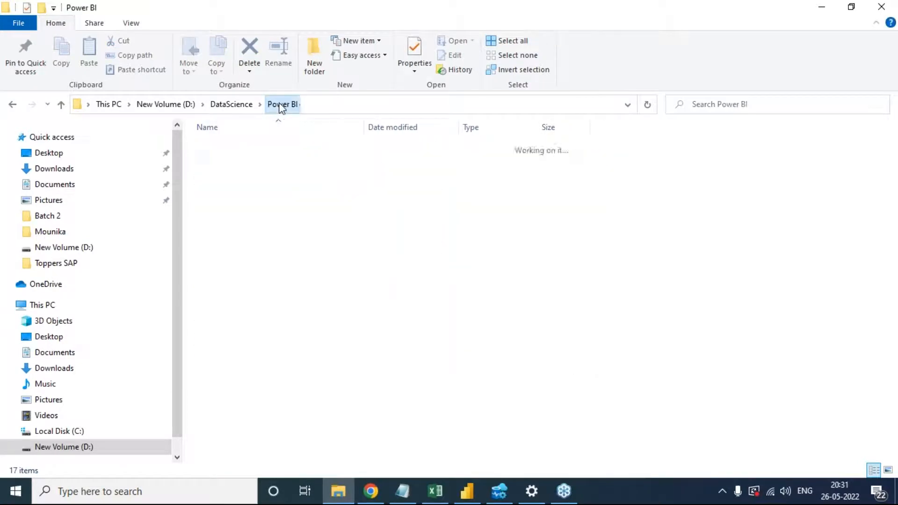
- Upload the Microsoft Power BI Complete Reference PDF from the IIHT 2 folder to the Pbix Files folder in Drive
{"action": "double_click", "coordinate": [239, 189]}
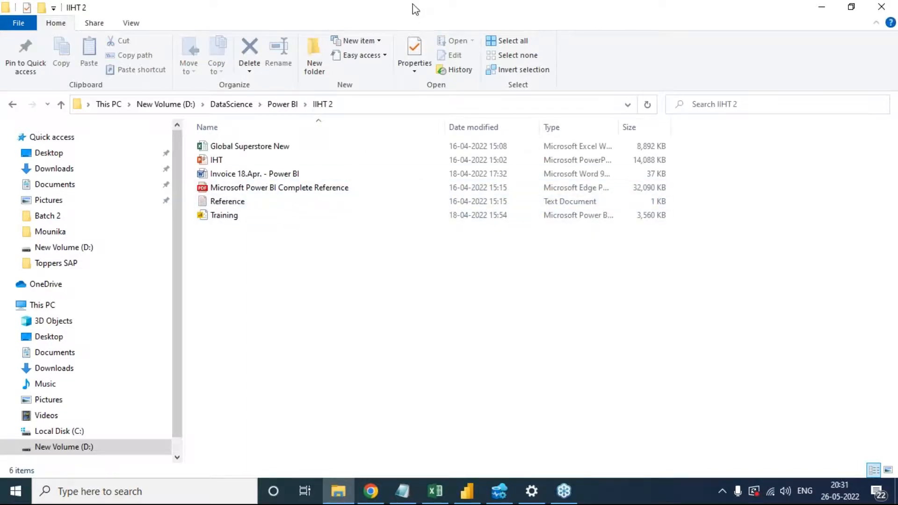
{"action": "left_click_drag", "start_coordinate": [415, 10], "coordinate": [437, 28]}
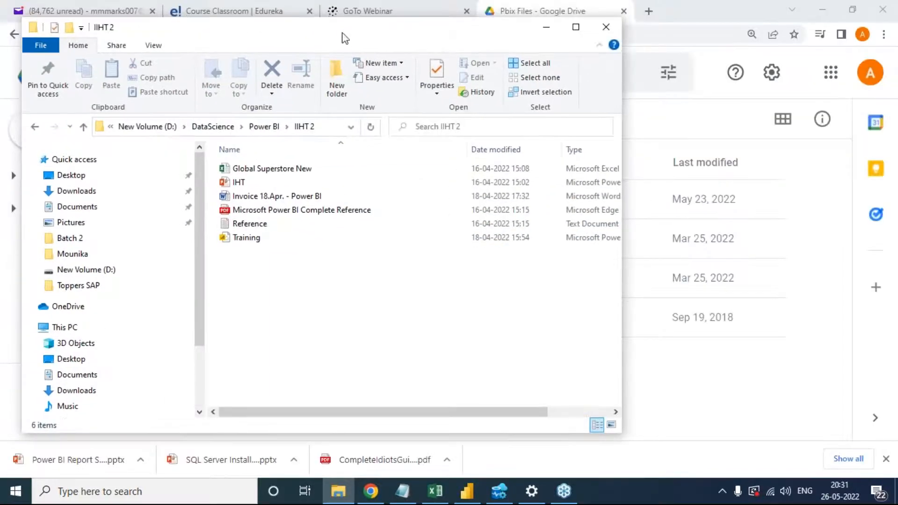
{"action": "left_click_drag", "start_coordinate": [283, 210], "coordinate": [679, 358]}
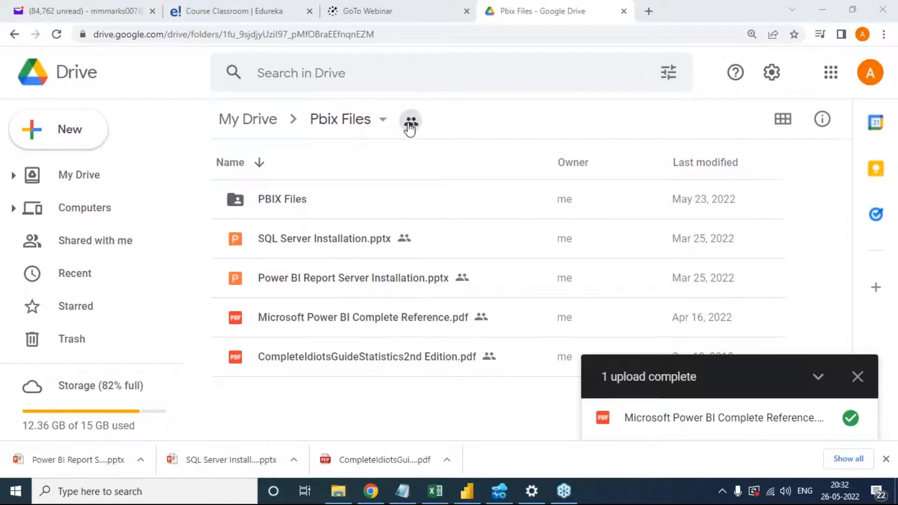
- Check the Drive folder's address and the Material to Study links in the Links notes in Notepad
{"action": "left_click", "coordinate": [406, 37]}
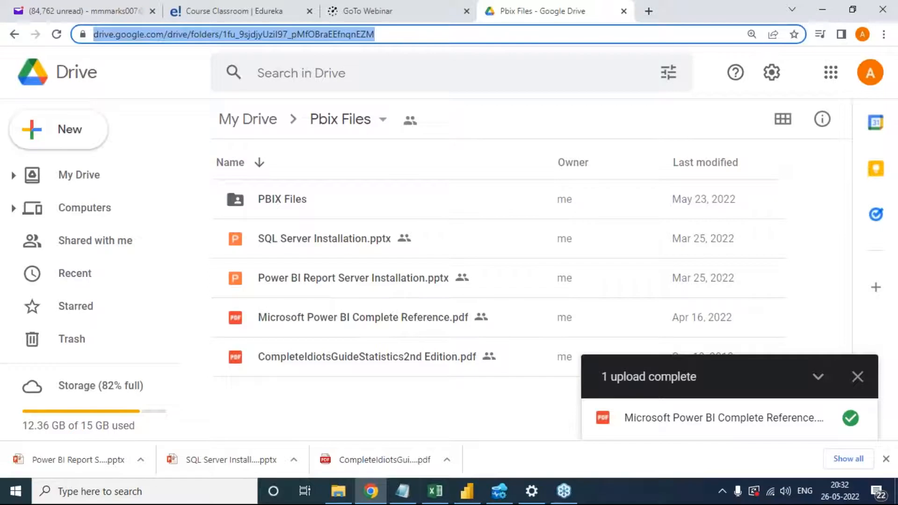
{"action": "left_click", "coordinate": [403, 491]}
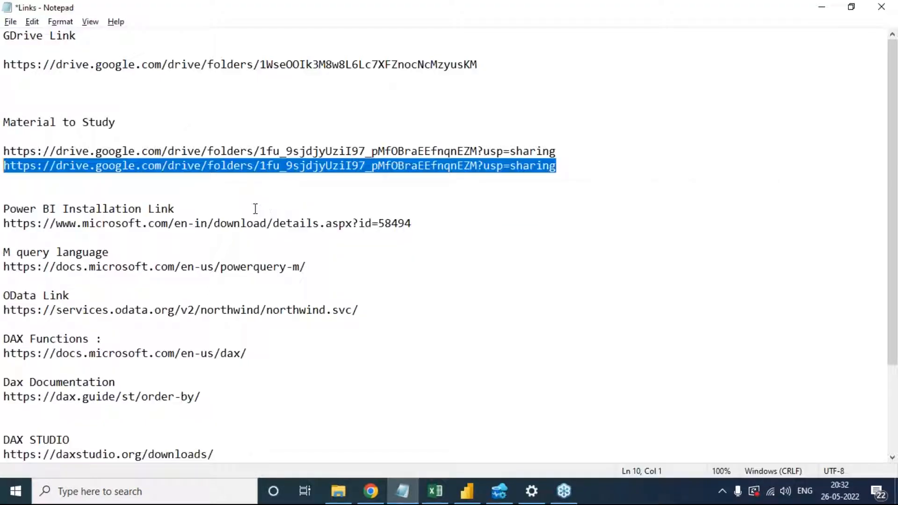
{"action": "left_click", "coordinate": [624, 268]}
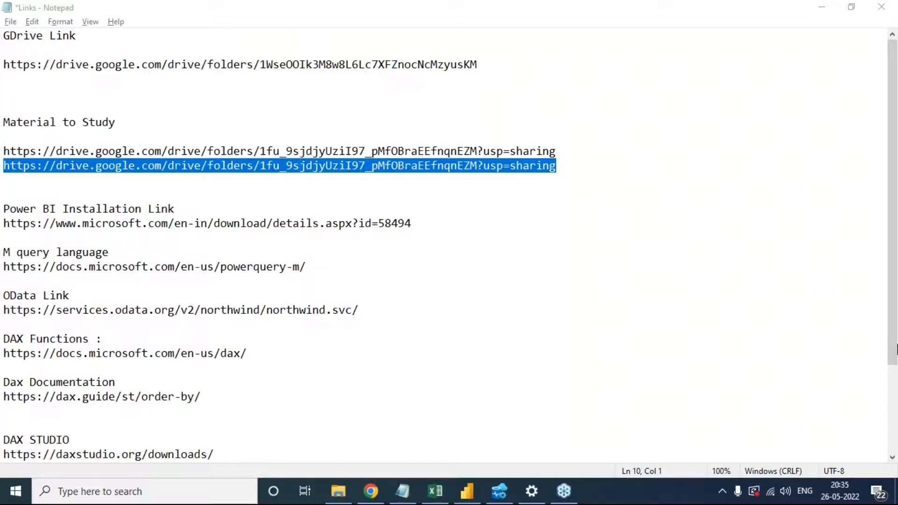
{"action": "left_click", "coordinate": [550, 119]}
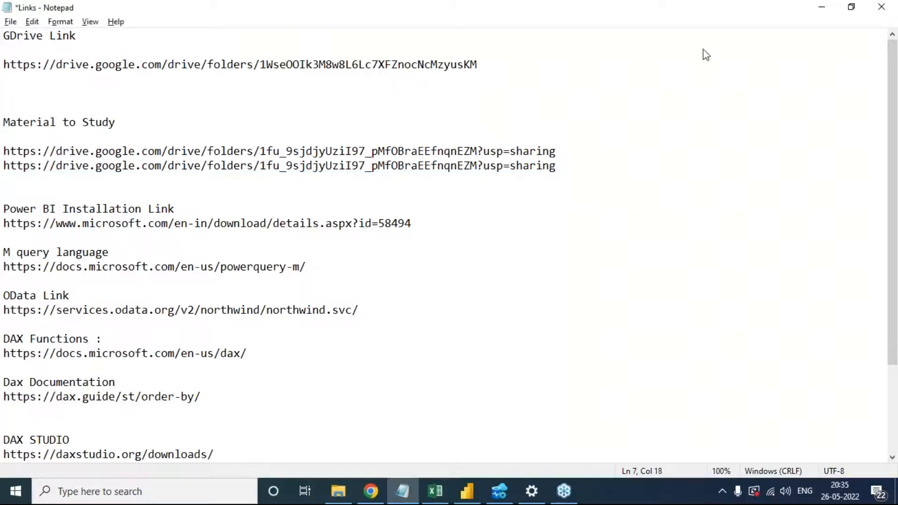
{"action": "left_click", "coordinate": [881, 7]}
{"action": "left_click", "coordinate": [821, 9]}
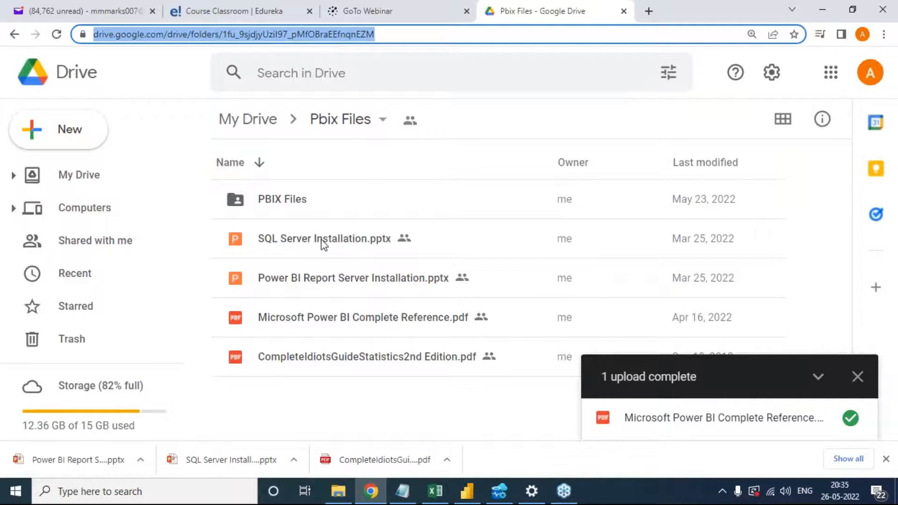
- Switch to Power BI Desktop and show the formula and measure settings of the Same Day % measure
{"action": "left_click", "coordinate": [470, 499]}
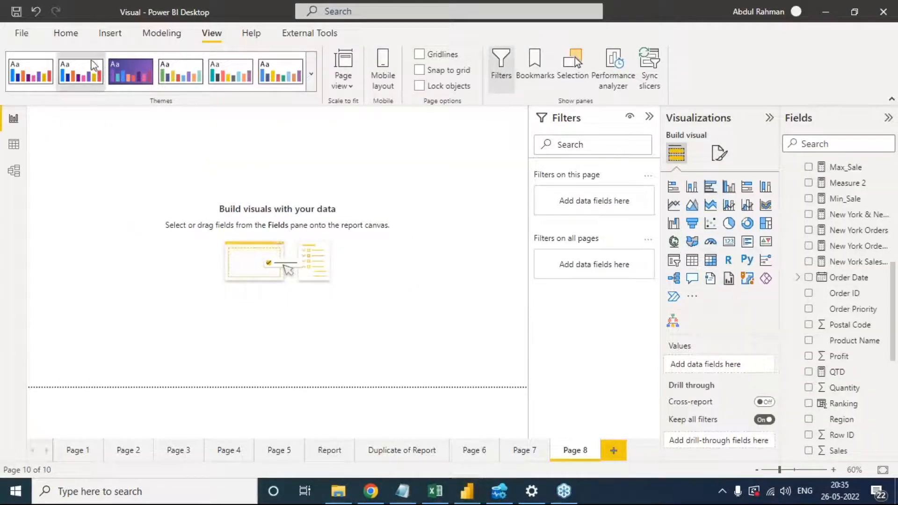
{"action": "left_click", "coordinate": [65, 32]}
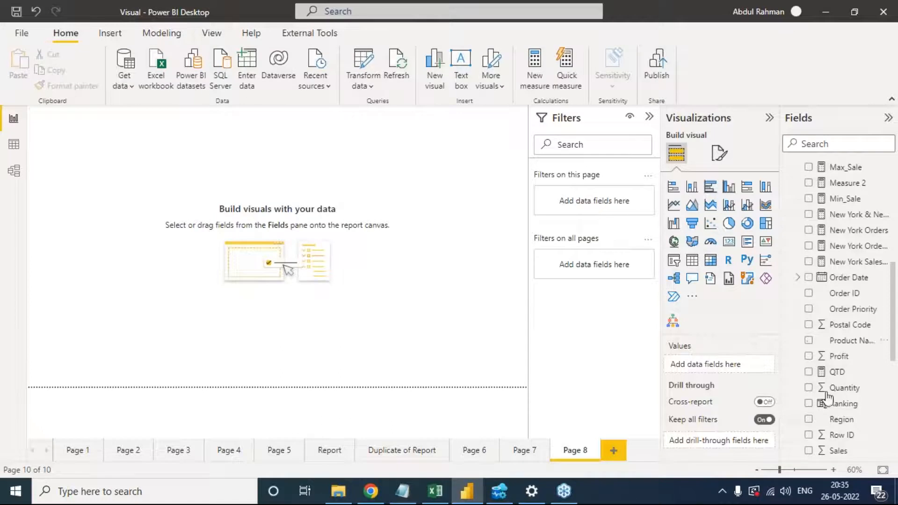
{"action": "scroll", "coordinate": [852, 403], "scroll_direction": "down", "scroll_amount": 3}
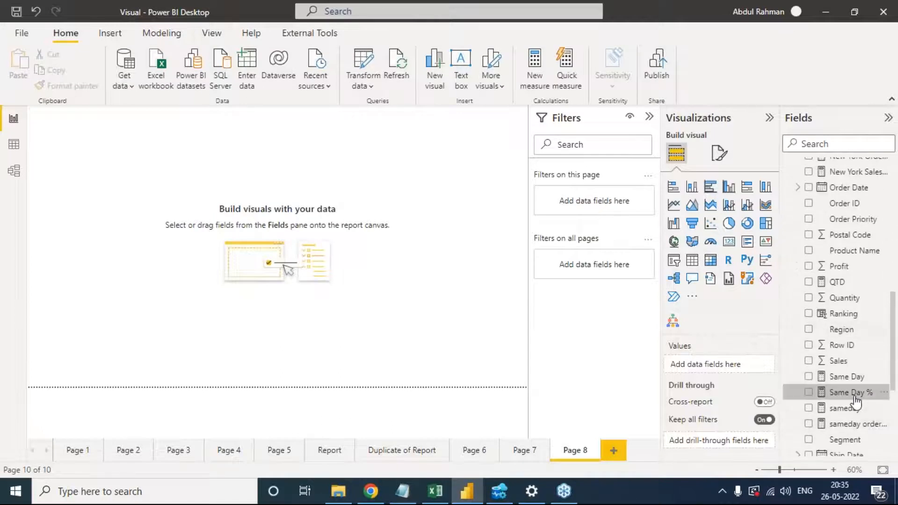
{"action": "left_click", "coordinate": [853, 396]}
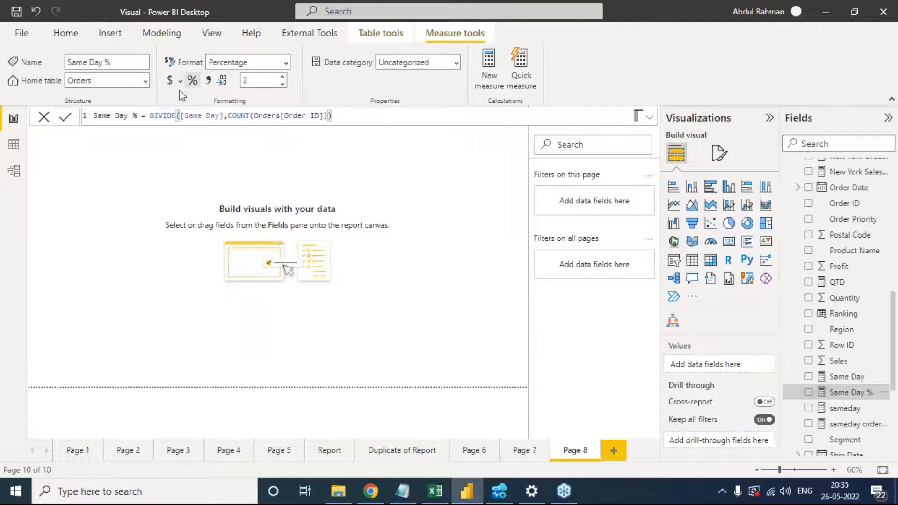
{"action": "left_click", "coordinate": [390, 33]}
{"action": "left_click", "coordinate": [437, 38]}
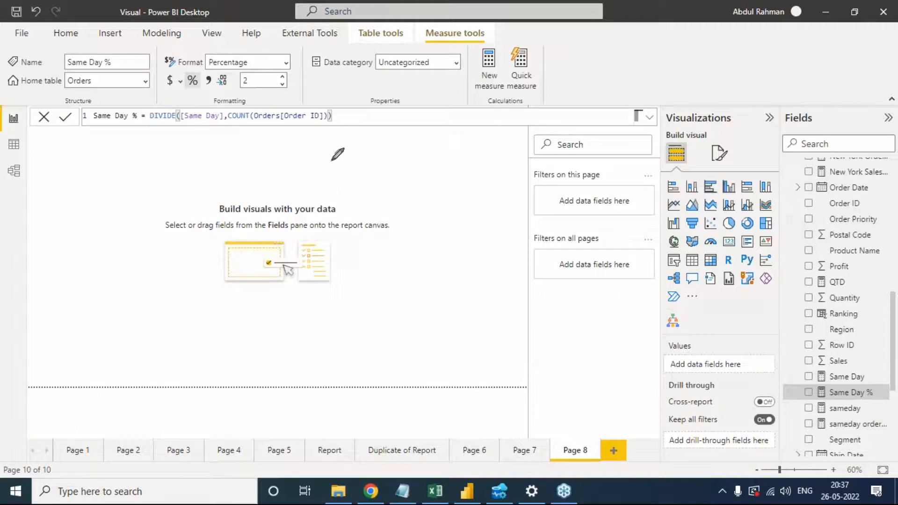
- Draw two pairs of chart axes with handwritten labels over the blank report canvas, and erase the drawings
{"action": "mouse_move", "coordinate": [345, 139]}
{"action": "left_mouse_down"}
{"action": "mouse_move", "coordinate": [345, 252]}
{"action": "mouse_move", "coordinate": [466, 235]}
{"action": "left_mouse_up"}
{"action": "mouse_move", "coordinate": [403, 264]}
{"action": "left_mouse_down"}
{"action": "mouse_move", "coordinate": [394, 277]}
{"action": "mouse_move", "coordinate": [461, 270]}
{"action": "left_mouse_up"}
{"action": "mouse_move", "coordinate": [307, 187]}
{"action": "left_mouse_down"}
{"action": "mouse_move", "coordinate": [308, 202]}
{"action": "mouse_move", "coordinate": [320, 194]}
{"action": "mouse_move", "coordinate": [317, 209]}
{"action": "mouse_move", "coordinate": [318, 151]}
{"action": "mouse_move", "coordinate": [329, 159]}
{"action": "mouse_move", "coordinate": [338, 144]}
{"action": "mouse_move", "coordinate": [330, 160]}
{"action": "left_mouse_up"}
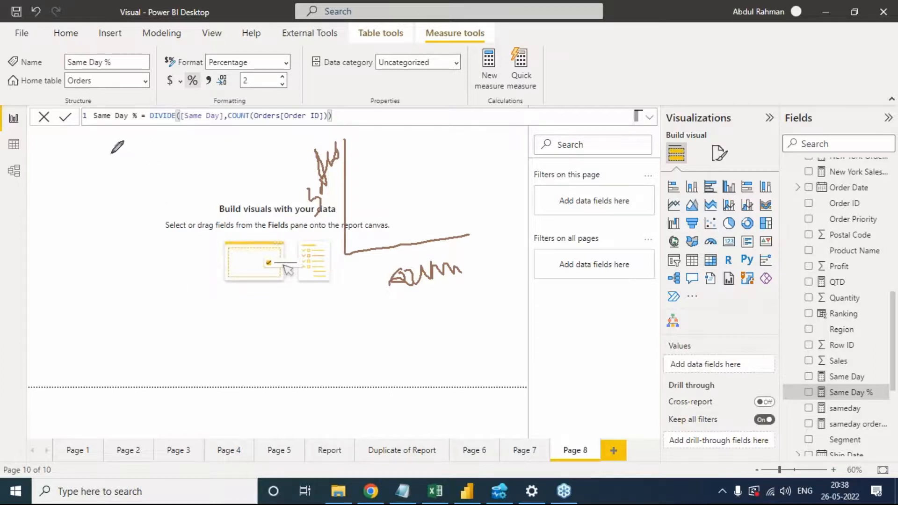
{"action": "mouse_move", "coordinate": [111, 153]}
{"action": "left_mouse_down"}
{"action": "mouse_move", "coordinate": [103, 265]}
{"action": "mouse_move", "coordinate": [272, 257]}
{"action": "mouse_move", "coordinate": [264, 271]}
{"action": "left_mouse_up"}
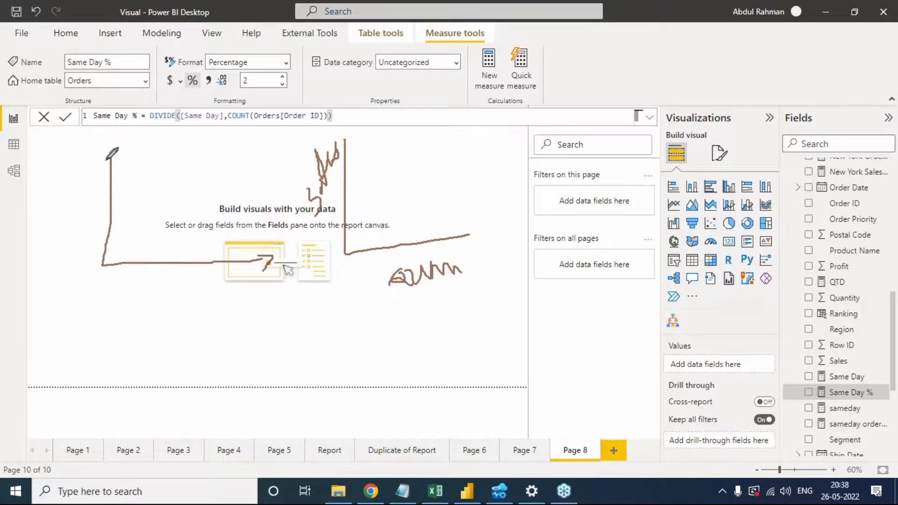
{"action": "mouse_move", "coordinate": [104, 164]}
{"action": "left_mouse_down"}
{"action": "mouse_move", "coordinate": [109, 146]}
{"action": "mouse_move", "coordinate": [116, 154]}
{"action": "left_mouse_up"}
{"action": "left_click", "coordinate": [808, 286]}
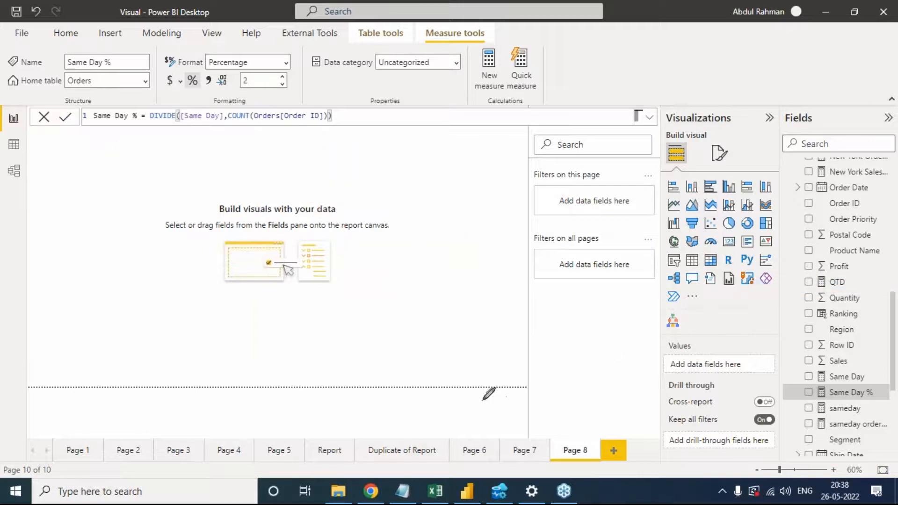
- Switch to Excel, enter the headers Temp in E4 and Sale of Ice Cream in F4 of Sheet3, and autofit column F
{"action": "left_click", "coordinate": [445, 492]}
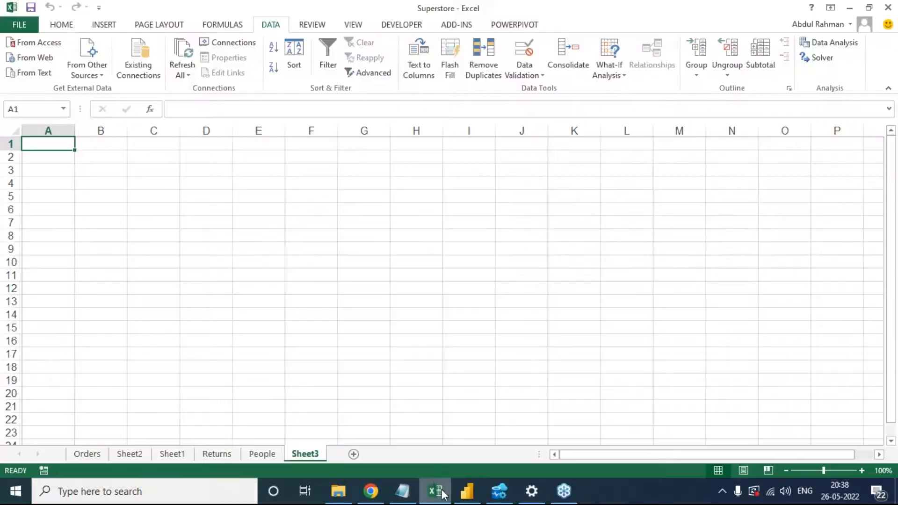
{"action": "left_click", "coordinate": [281, 236]}
{"action": "left_click", "coordinate": [260, 186]}
{"action": "type", "text": "Temp"}
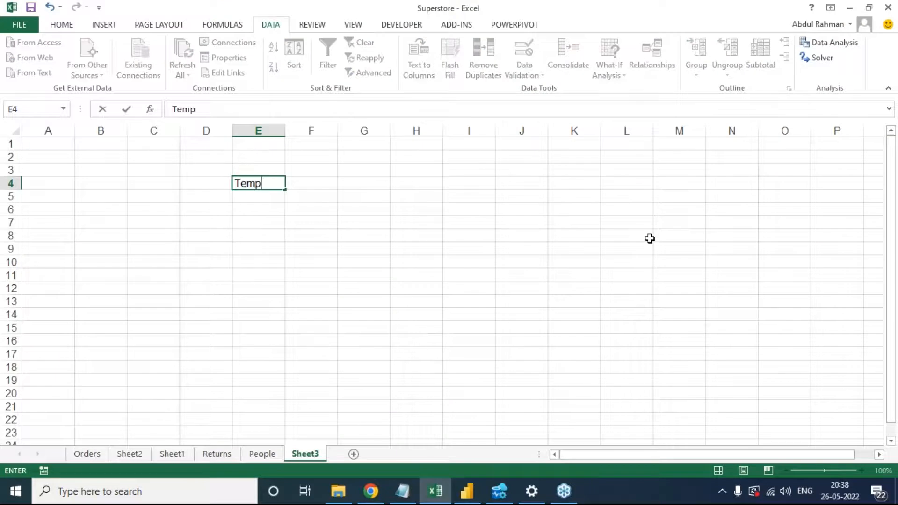
{"action": "key", "text": "Tab"}
{"action": "type", "text": "Sale of Ice Cream"}
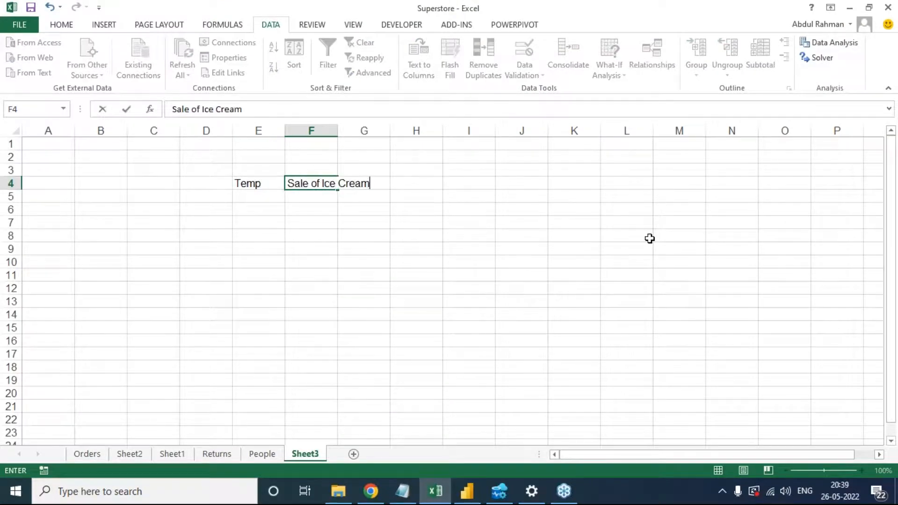
{"action": "key", "text": "Return"}
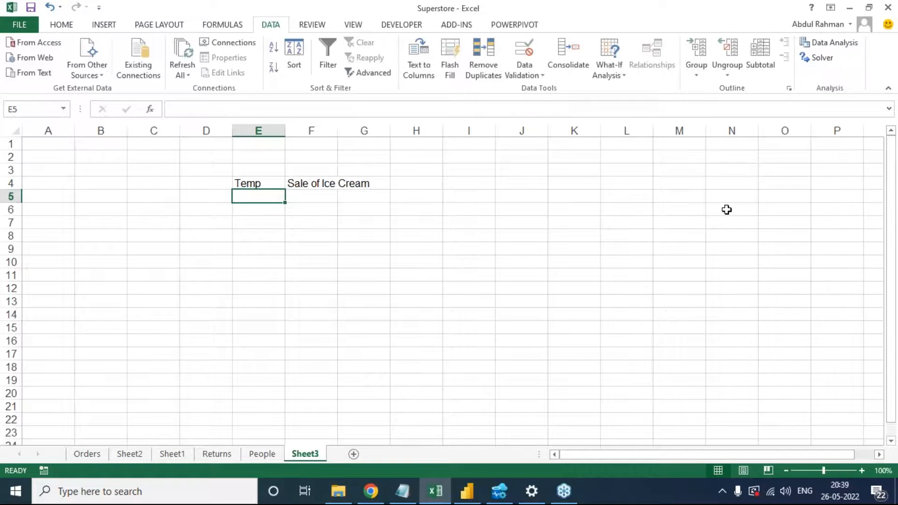
{"action": "double_click", "coordinate": [337, 131]}
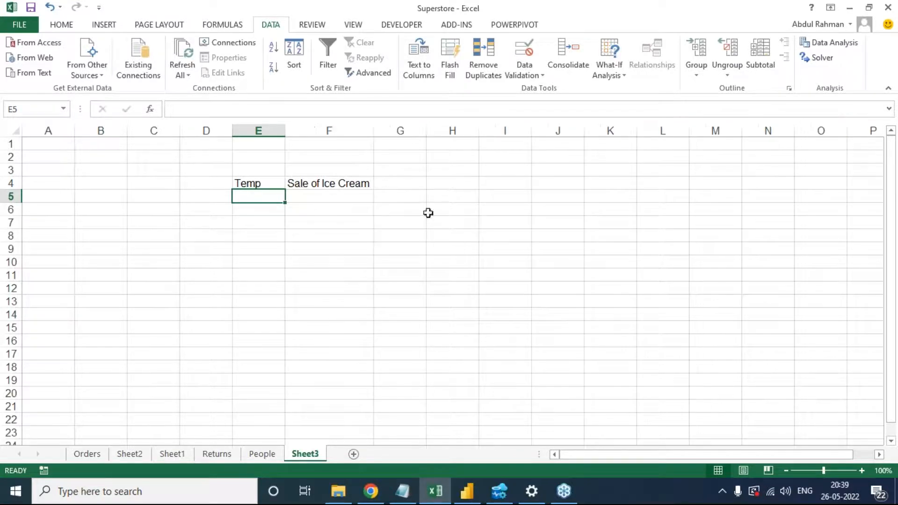
{"action": "type", "text": "=rand"}
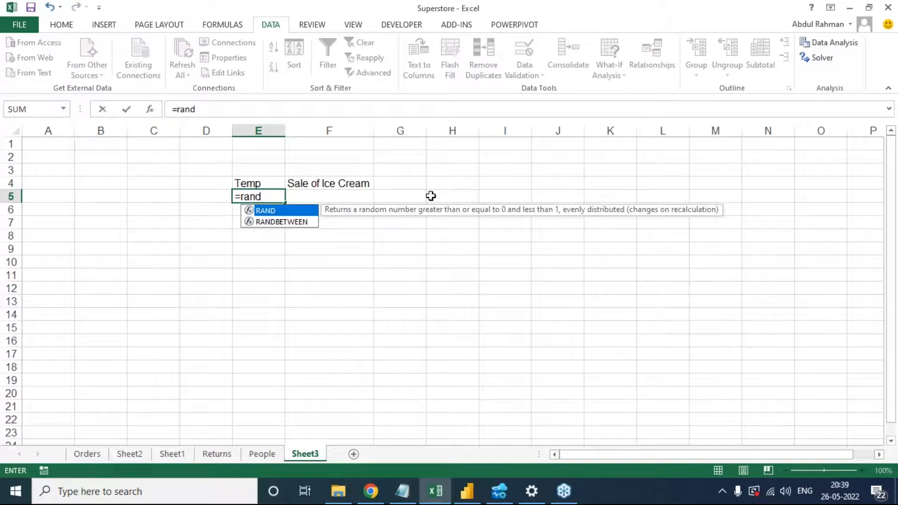
{"action": "key", "text": "Escape"}
{"action": "key", "text": "Escape"}
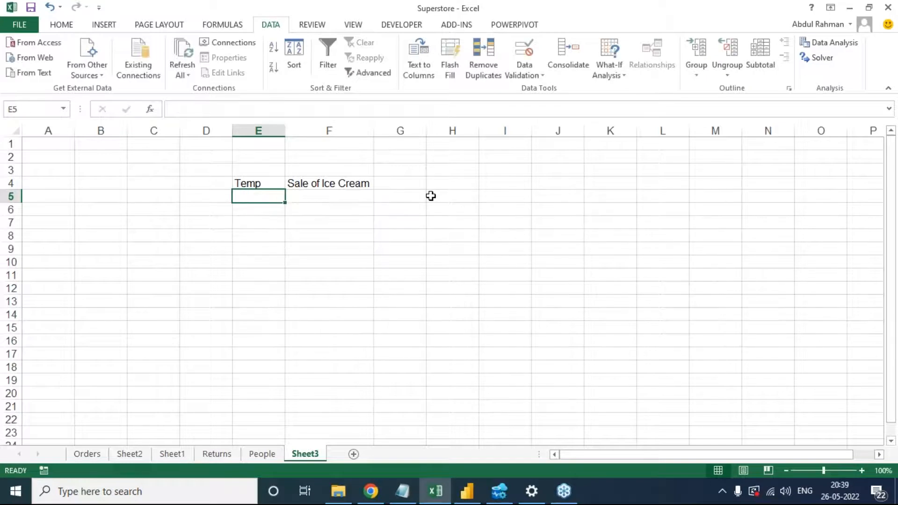
- Enter a temperature of 45 in E5 and ice cream sales of 100 in F5
{"action": "type", "text": "45"}
{"action": "key", "text": "Tab"}
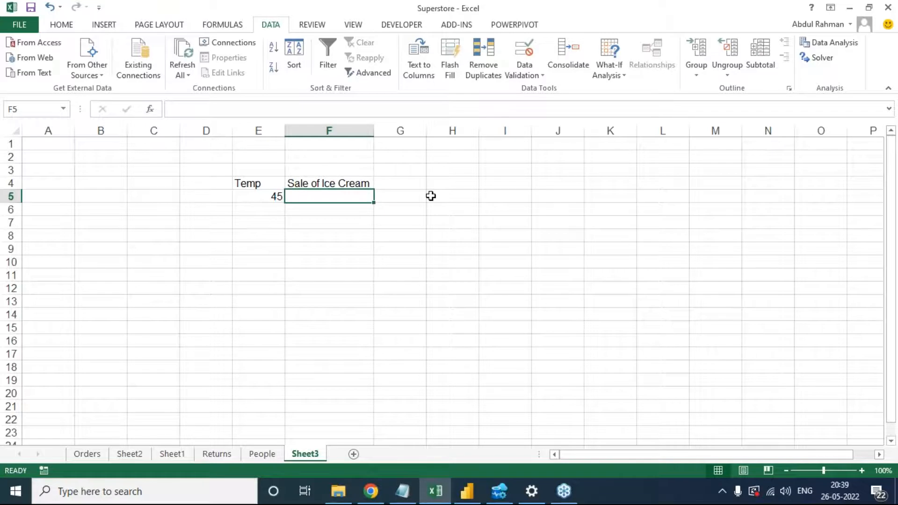
{"action": "type", "text": "100"}
{"action": "key", "text": "Return"}
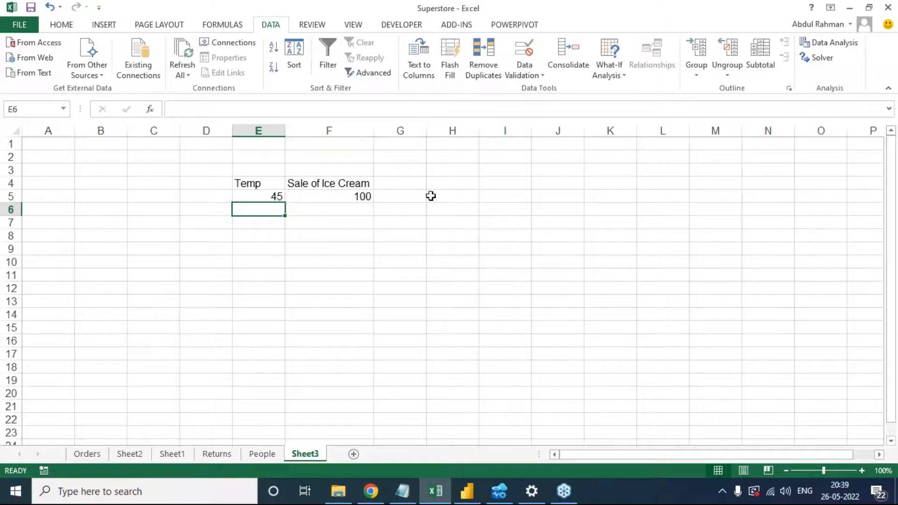
- Add a Day header in D4 with the labels Day 1 in D5 and Day 2 in D6
{"action": "key", "text": "Left"}
{"action": "key", "text": "Up"}
{"action": "key", "text": "Up"}
{"action": "type", "text": "Day"}
{"action": "key", "text": "Return"}
{"action": "type", "text": "Day "}
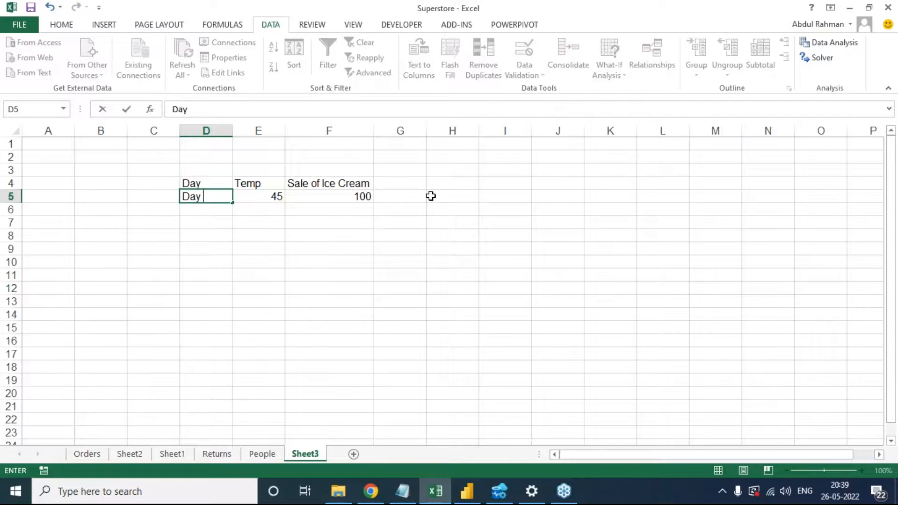
{"action": "type", "text": "1"}
{"action": "key", "text": "Return"}
{"action": "type", "text": "Day 2"}
{"action": "key", "text": "Tab"}
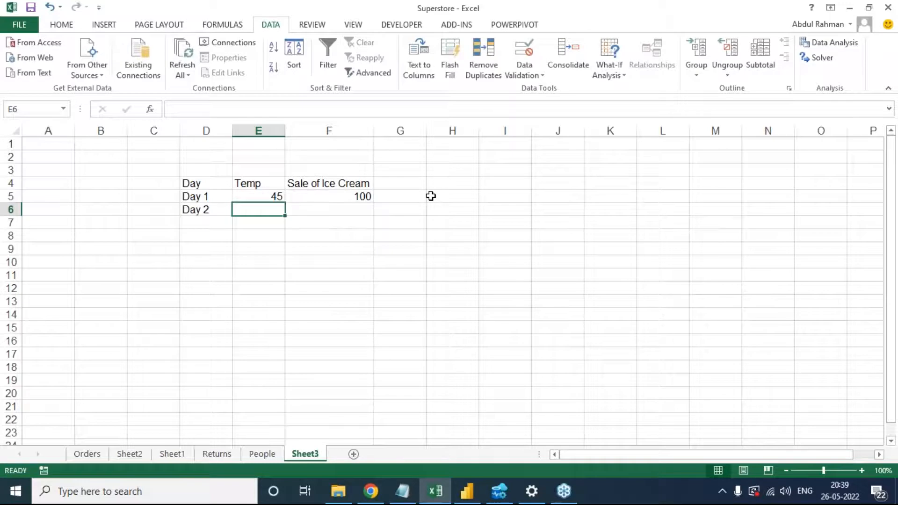
- Enter temperature 40 with sales 95 in row 6, and temperature 30 with sales 80 in row 7
{"action": "type", "text": "40"}
{"action": "key", "text": "Tab"}
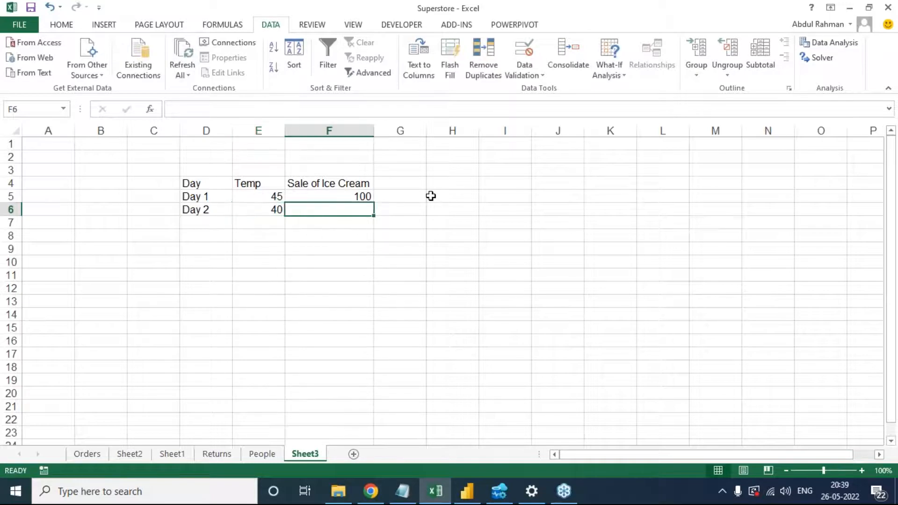
{"action": "type", "text": "95"}
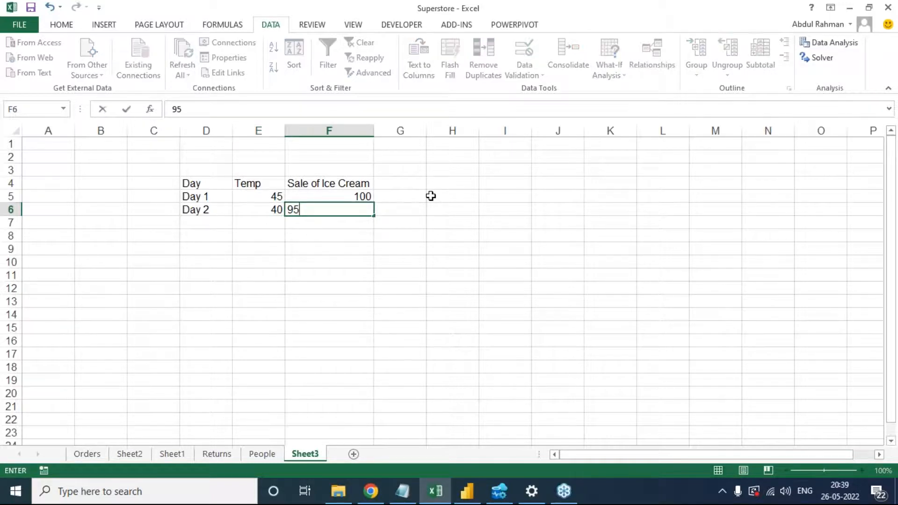
{"action": "key", "text": "Return"}
{"action": "key", "text": "Right"}
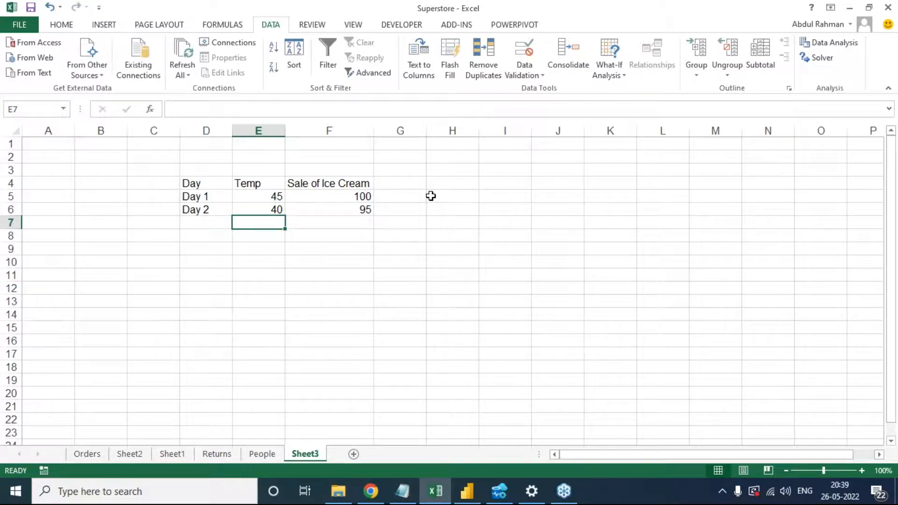
{"action": "type", "text": "3"}
{"action": "key", "text": "Tab"}
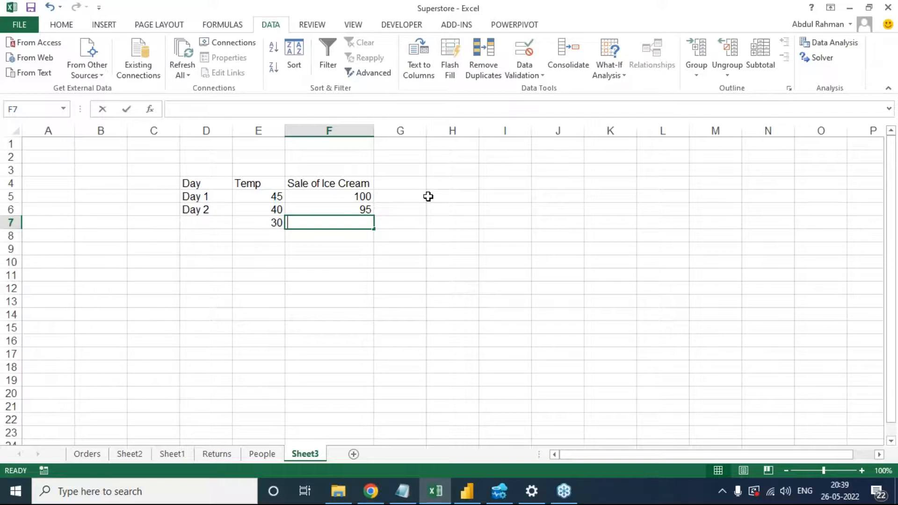
{"action": "type", "text": "80"}
{"action": "key", "text": "Return"}
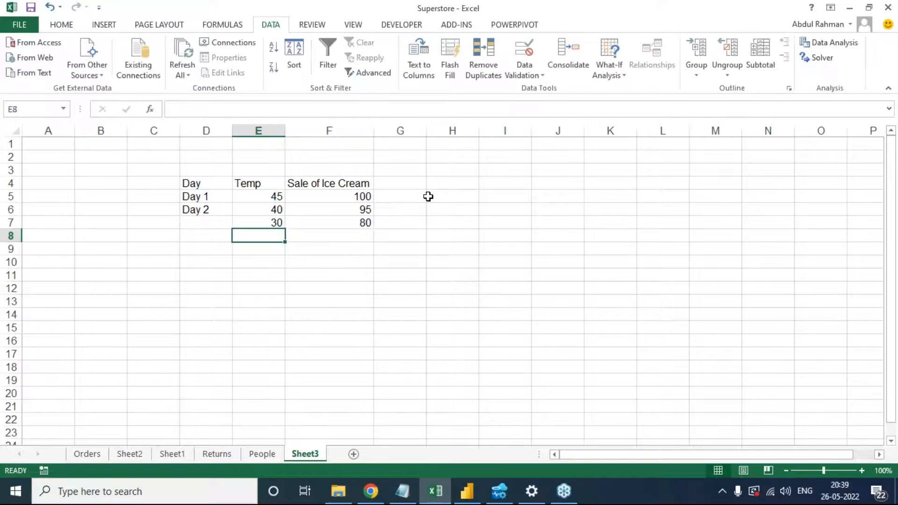
- Enter temperature 35 with sales 85 in row 8, and temperature 30 with sales 81 in row 9
{"action": "type", "text": "35"}
{"action": "key", "text": "Tab"}
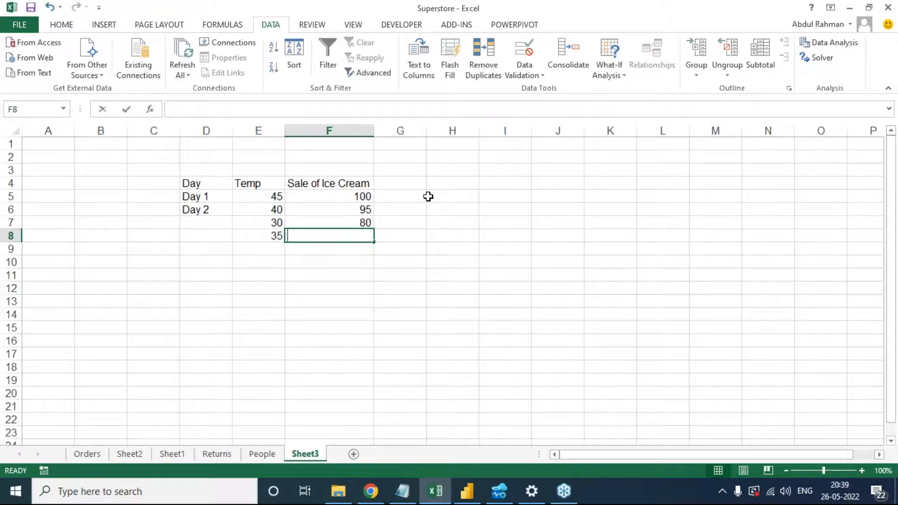
{"action": "type", "text": "7"}
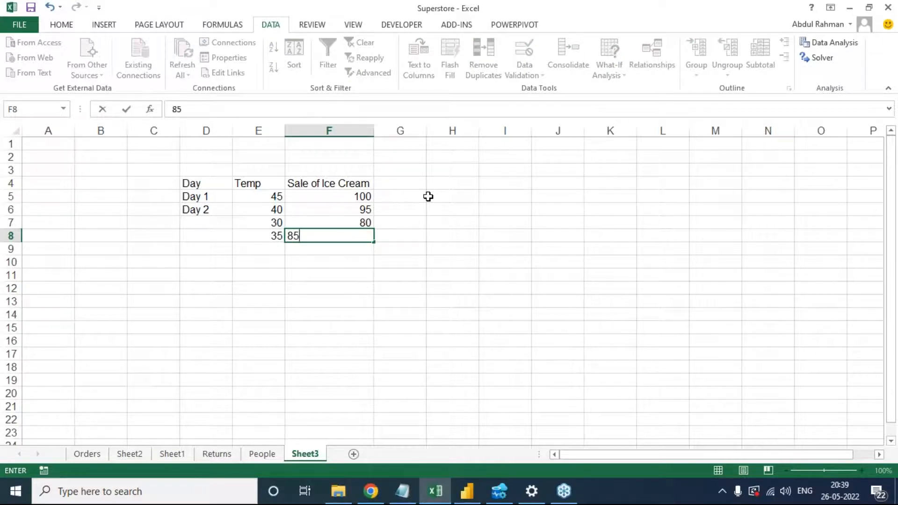
{"action": "key", "text": "Return"}
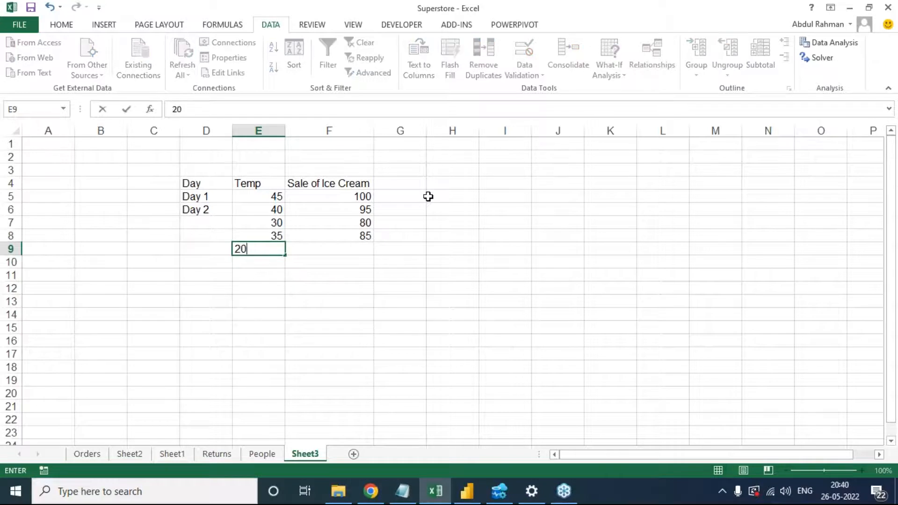
{"action": "key", "text": "Tab"}
{"action": "type", "text": "81"}
{"action": "key", "text": "Return"}
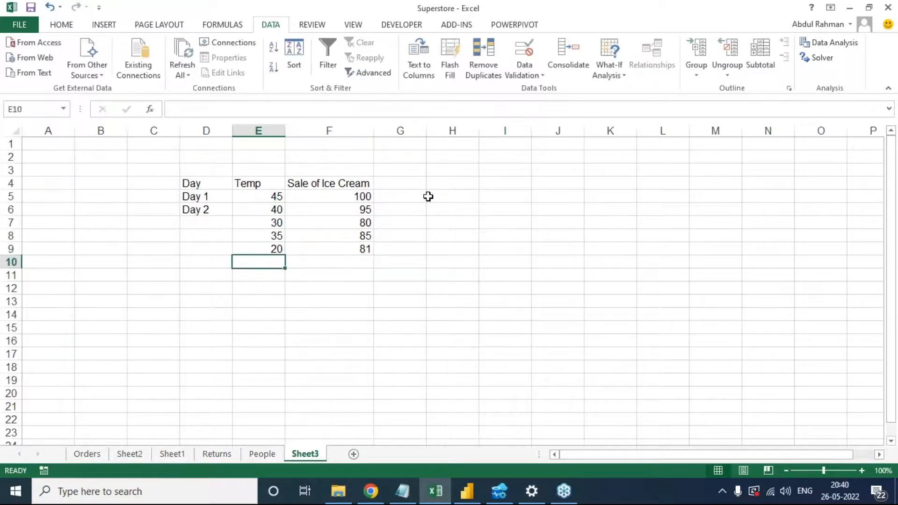
{"action": "key", "text": "Up"}
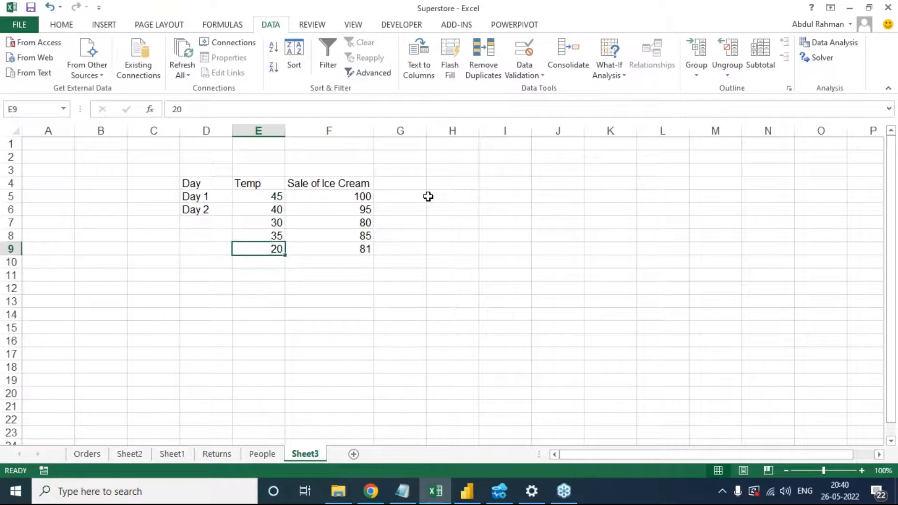
{"action": "type", "text": "3"}
{"action": "key", "text": "Return"}
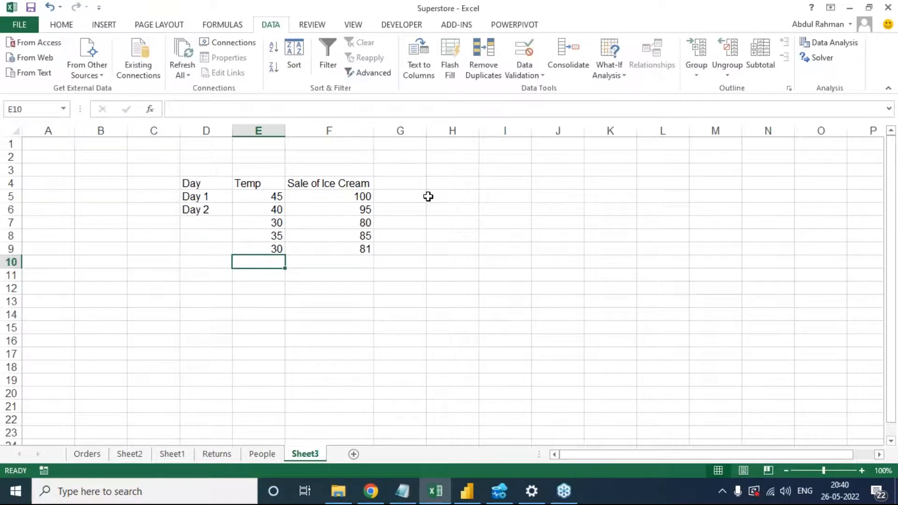
- Enter temperature 48 with sales 103 in row 10, and temperature 28 with sales 60 in row 11
{"action": "type", "text": "50"}
{"action": "key", "text": "Tab"}
{"action": "key", "text": "Left"}
{"action": "type", "text": "48"}
{"action": "key", "text": "Tab"}
{"action": "type", "text": "103"}
{"action": "key", "text": "Return"}
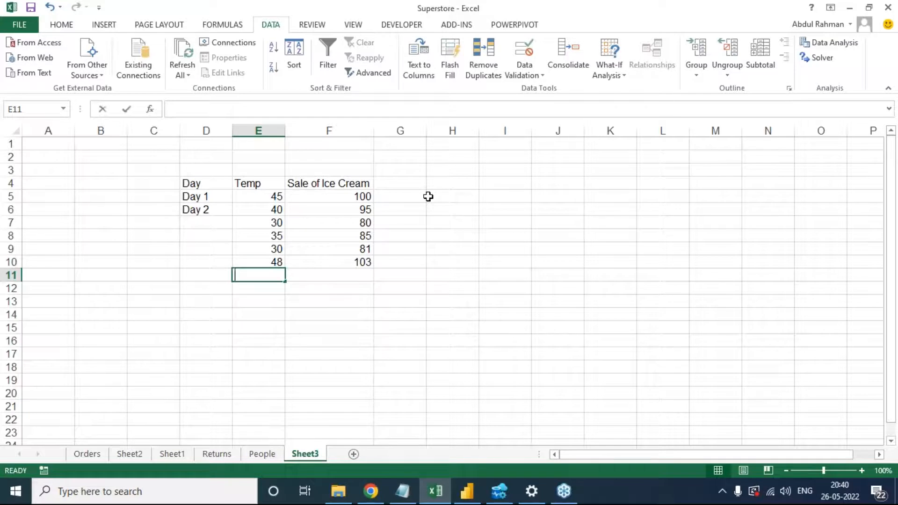
{"action": "type", "text": "2"}
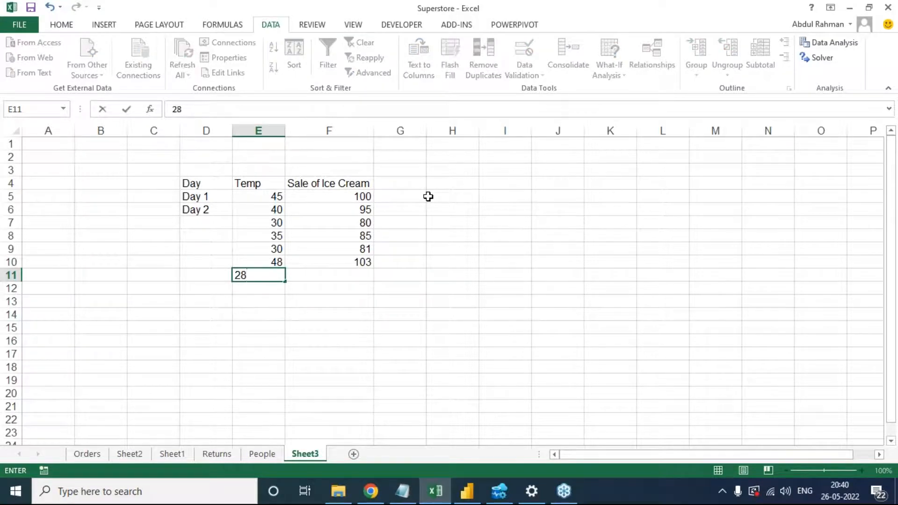
{"action": "type", "text": "8"}
{"action": "key", "text": "Tab"}
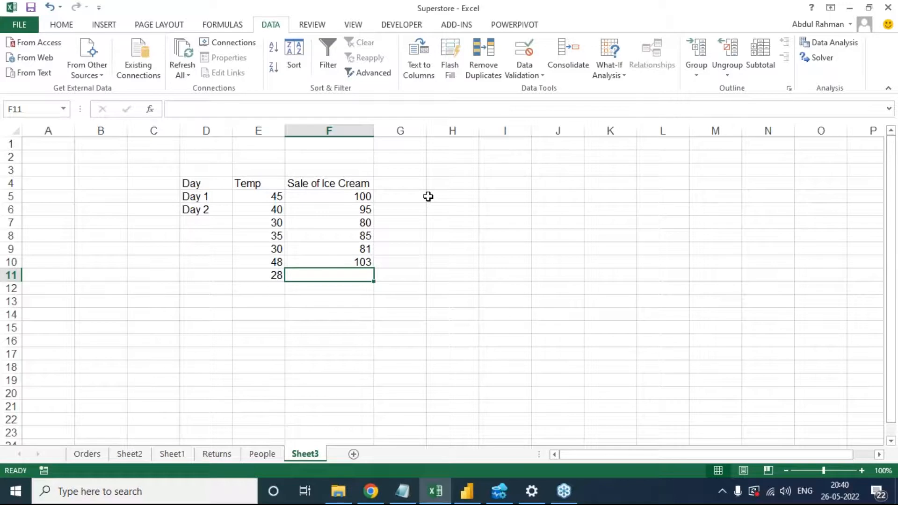
{"action": "type", "text": "6"}
{"action": "key", "text": "Return"}
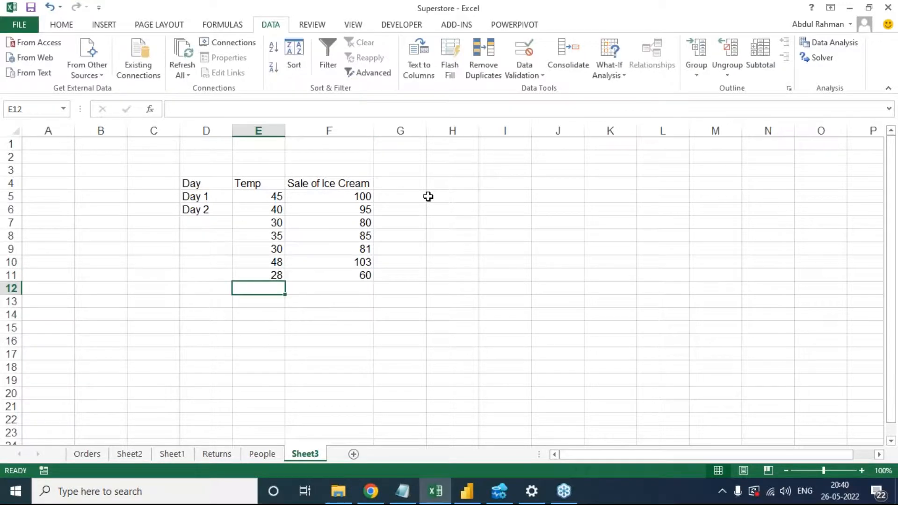
- Extend the day labels from D6 down to D11 so the series runs to Day 7
{"action": "key", "text": "Up"}
{"action": "key", "text": "Left"}
{"action": "key", "text": "Up"}
{"action": "key", "text": "Up"}
{"action": "key", "text": "Up"}
{"action": "key", "text": "Up"}
{"action": "key", "text": "Up"}
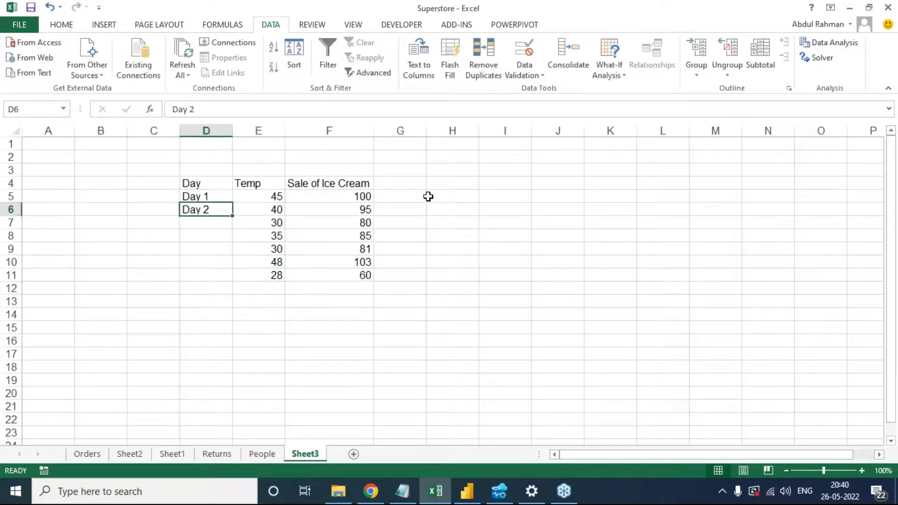
{"action": "left_click_drag", "start_coordinate": [235, 218], "coordinate": [234, 283]}
{"action": "left_click", "coordinate": [403, 276]}
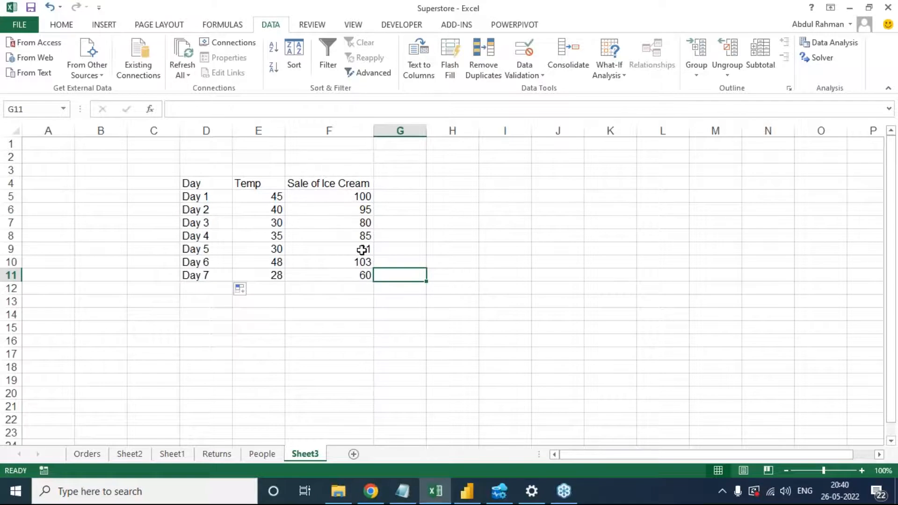
- Insert a markers-only scatter chart from the Temp and Sale of Ice Cream data in E4:F11
{"action": "left_click_drag", "start_coordinate": [258, 188], "coordinate": [327, 274]}
{"action": "left_click", "coordinate": [112, 26]}
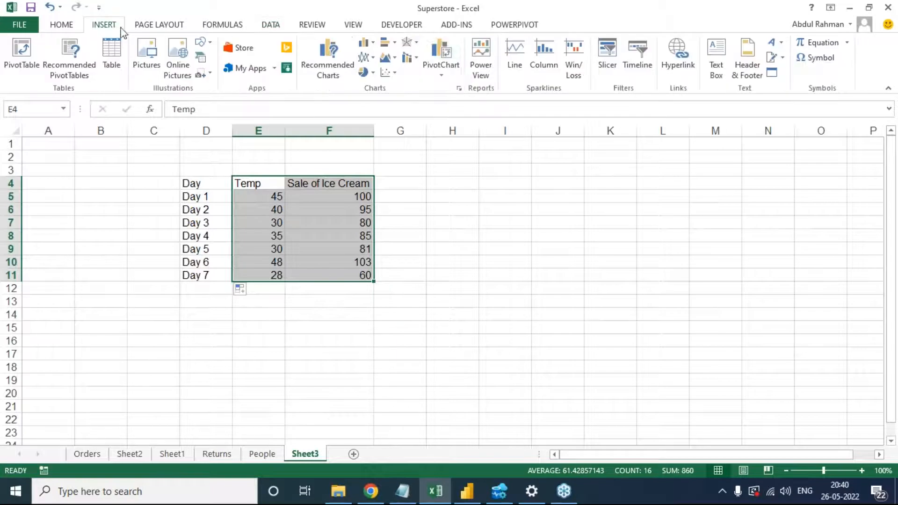
{"action": "left_click", "coordinate": [387, 74]}
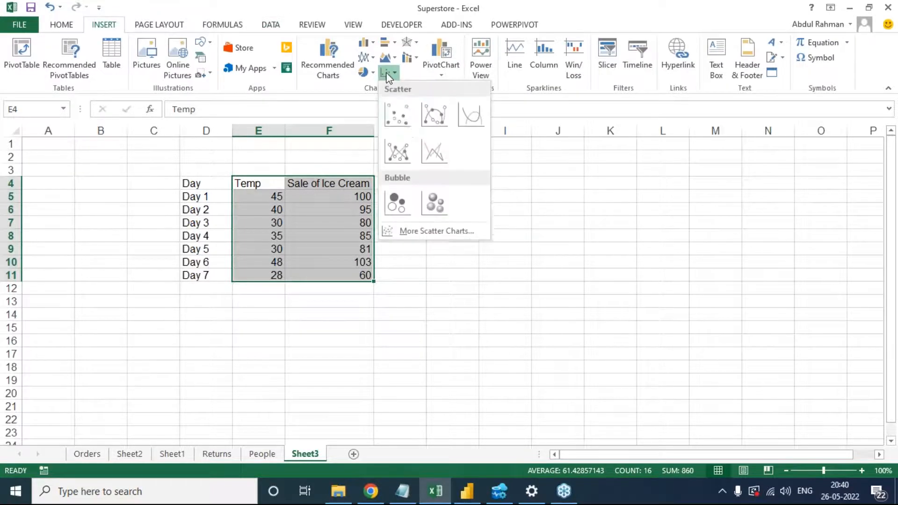
{"action": "left_click", "coordinate": [399, 117]}
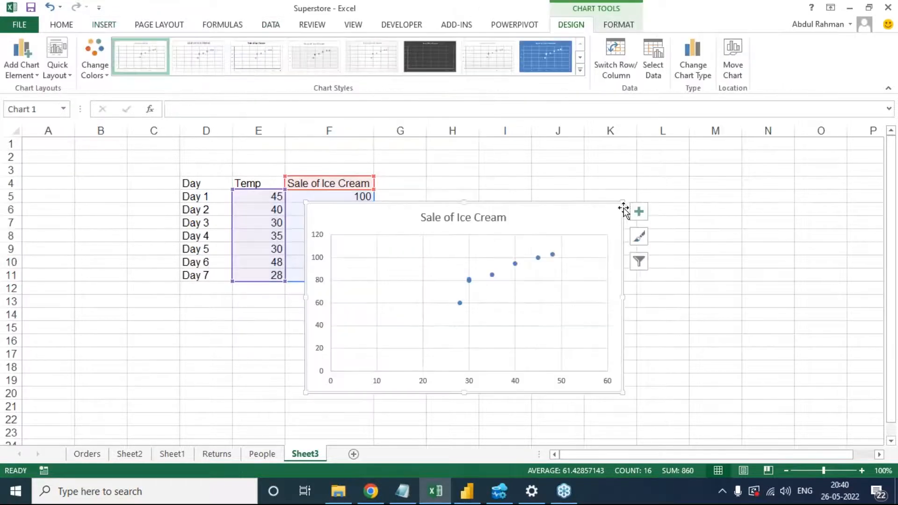
- Add a trendline to the scatter chart, enlarge the chart and place it beside the data so the sales column is uncovered
{"action": "left_click_drag", "start_coordinate": [623, 202], "coordinate": [719, 166]}
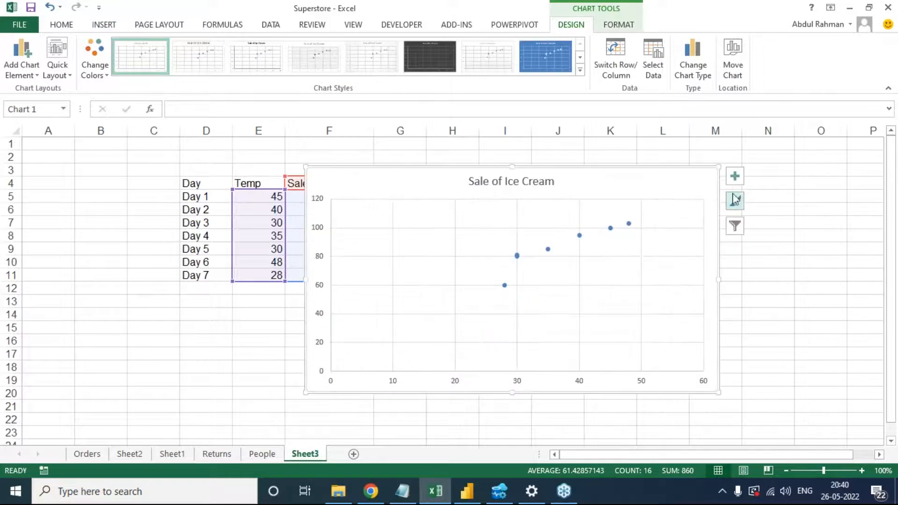
{"action": "left_click", "coordinate": [736, 177]}
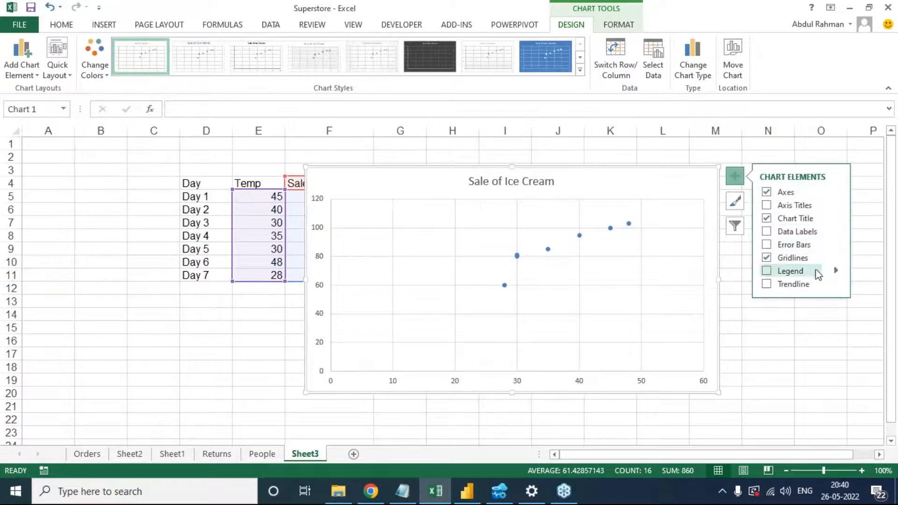
{"action": "left_click", "coordinate": [808, 285]}
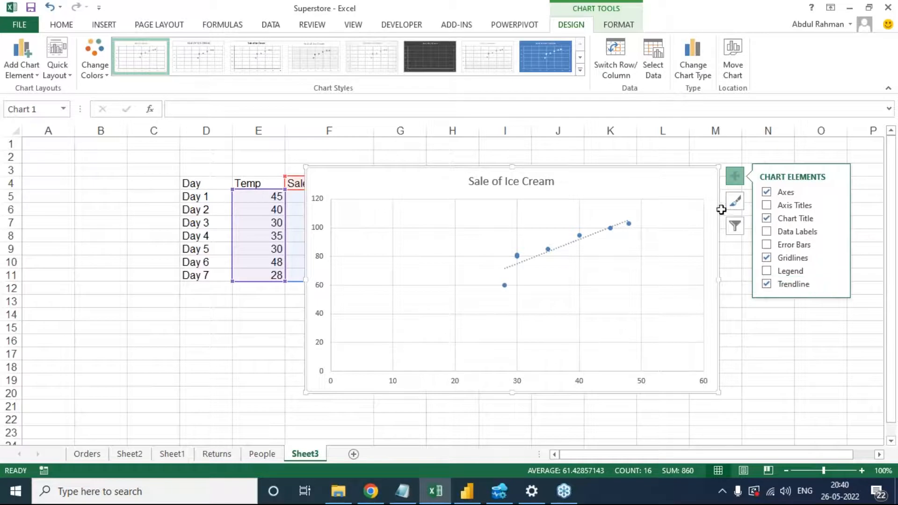
{"action": "left_click_drag", "start_coordinate": [720, 166], "coordinate": [752, 138]}
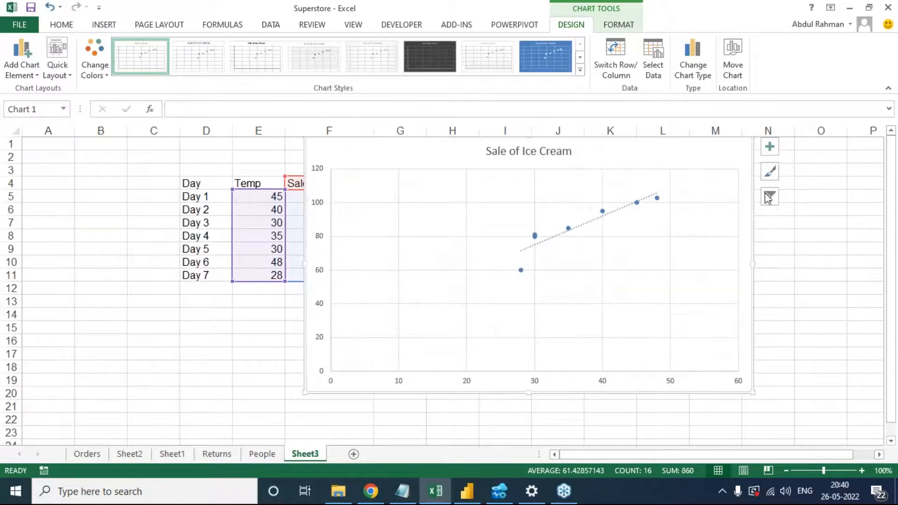
{"action": "left_click_drag", "start_coordinate": [306, 156], "coordinate": [391, 148]}
- Handwrite "temp" on the chart's horizontal axis, outline the Temp column, and label it as the independent variable with the annotation pen
{"action": "left_click", "coordinate": [891, 197]}
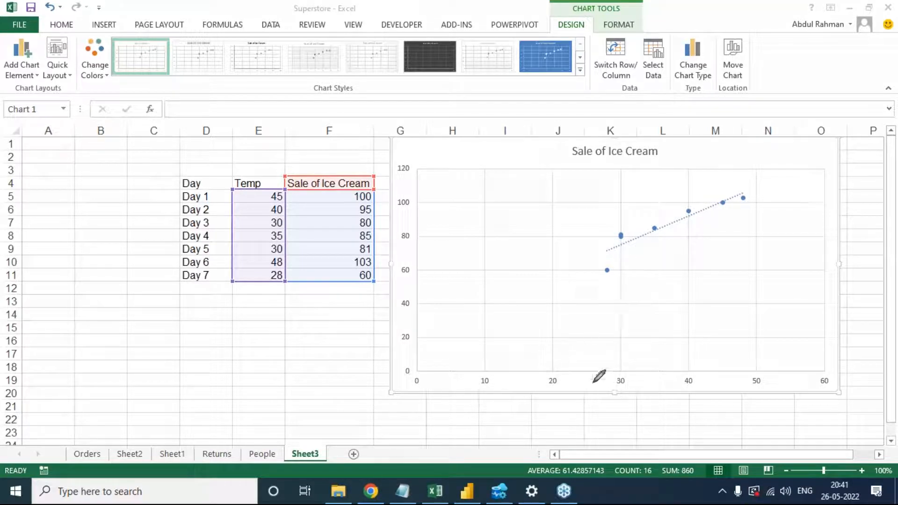
{"action": "mouse_move", "coordinate": [572, 384]}
{"action": "left_mouse_down"}
{"action": "mouse_move", "coordinate": [576, 374]}
{"action": "mouse_move", "coordinate": [585, 387]}
{"action": "mouse_move", "coordinate": [625, 370]}
{"action": "mouse_move", "coordinate": [659, 379]}
{"action": "mouse_move", "coordinate": [669, 363]}
{"action": "mouse_move", "coordinate": [654, 372]}
{"action": "left_mouse_up"}
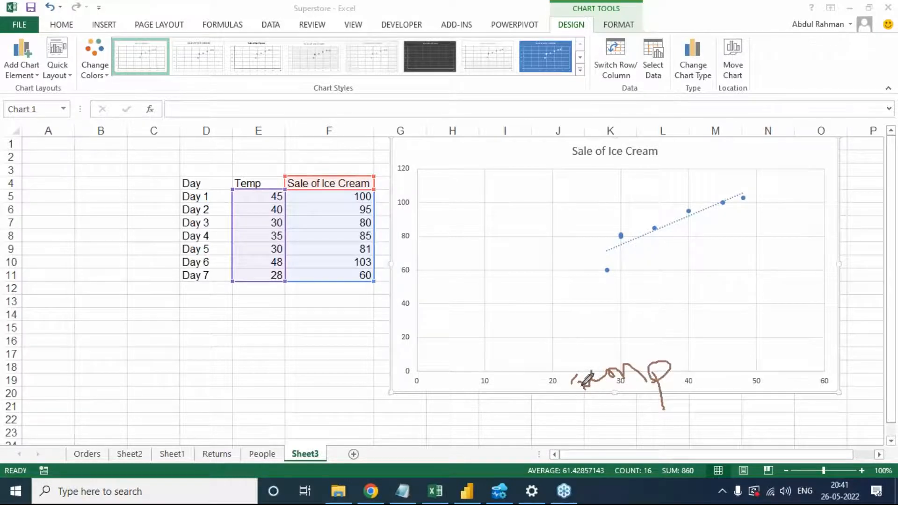
{"action": "mouse_move", "coordinate": [220, 169]}
{"action": "left_mouse_down"}
{"action": "mouse_move", "coordinate": [249, 166]}
{"action": "mouse_move", "coordinate": [281, 183]}
{"action": "mouse_move", "coordinate": [279, 298]}
{"action": "mouse_move", "coordinate": [225, 303]}
{"action": "mouse_move", "coordinate": [225, 167]}
{"action": "left_mouse_up"}
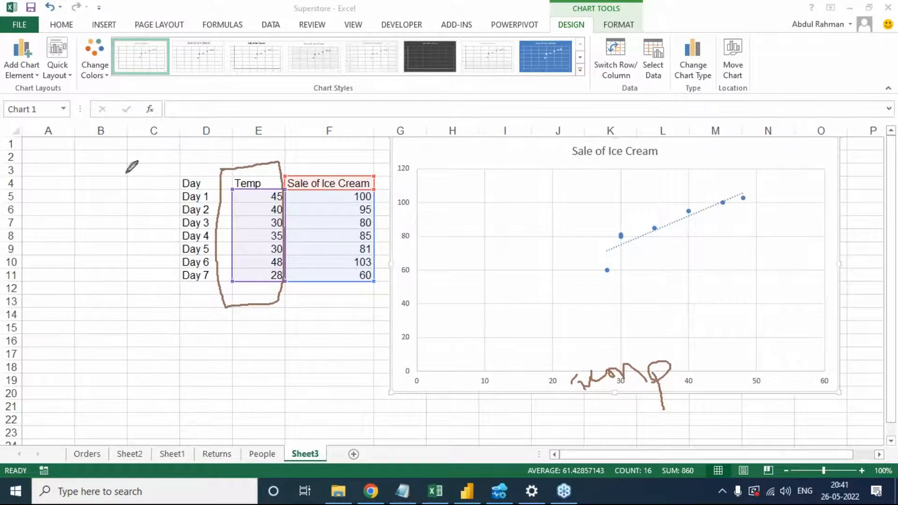
{"action": "mouse_move", "coordinate": [143, 153]}
{"action": "left_mouse_down"}
{"action": "mouse_move", "coordinate": [161, 187]}
{"action": "mouse_move", "coordinate": [146, 140]}
{"action": "left_mouse_up"}
{"action": "mouse_move", "coordinate": [131, 216]}
{"action": "left_mouse_down"}
{"action": "mouse_move", "coordinate": [179, 173]}
{"action": "mouse_move", "coordinate": [185, 148]}
{"action": "mouse_move", "coordinate": [201, 164]}
{"action": "mouse_move", "coordinate": [222, 126]}
{"action": "mouse_move", "coordinate": [226, 141]}
{"action": "mouse_move", "coordinate": [255, 119]}
{"action": "mouse_move", "coordinate": [246, 150]}
{"action": "mouse_move", "coordinate": [246, 109]}
{"action": "mouse_move", "coordinate": [258, 120]}
{"action": "mouse_move", "coordinate": [272, 104]}
{"action": "mouse_move", "coordinate": [264, 112]}
{"action": "mouse_move", "coordinate": [279, 110]}
{"action": "mouse_move", "coordinate": [309, 79]}
{"action": "mouse_move", "coordinate": [307, 57]}
{"action": "mouse_move", "coordinate": [308, 105]}
{"action": "left_mouse_up"}
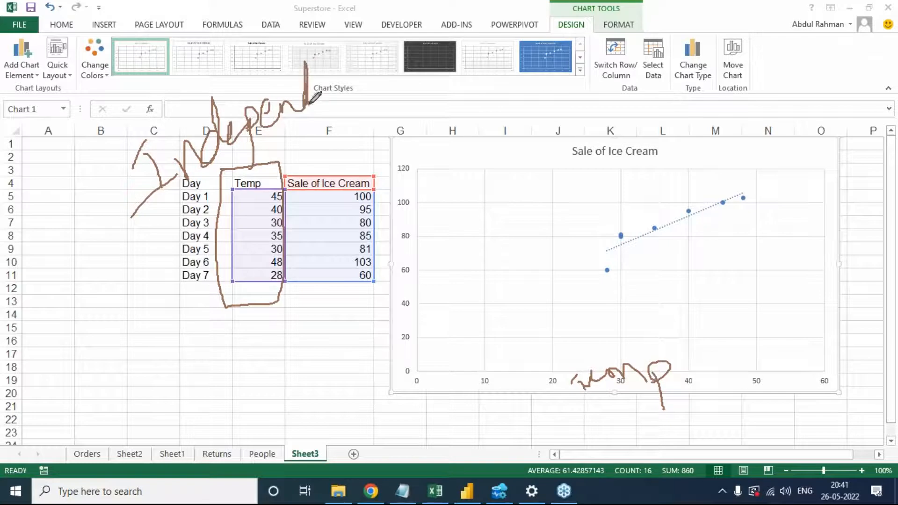
{"action": "mouse_move", "coordinate": [134, 101]}
{"action": "left_mouse_down"}
{"action": "mouse_move", "coordinate": [146, 112]}
{"action": "mouse_move", "coordinate": [152, 74]}
{"action": "mouse_move", "coordinate": [173, 90]}
{"action": "mouse_move", "coordinate": [201, 77]}
{"action": "mouse_move", "coordinate": [218, 102]}
{"action": "mouse_move", "coordinate": [238, 89]}
{"action": "mouse_move", "coordinate": [235, 56]}
{"action": "mouse_move", "coordinate": [229, 69]}
{"action": "left_mouse_up"}
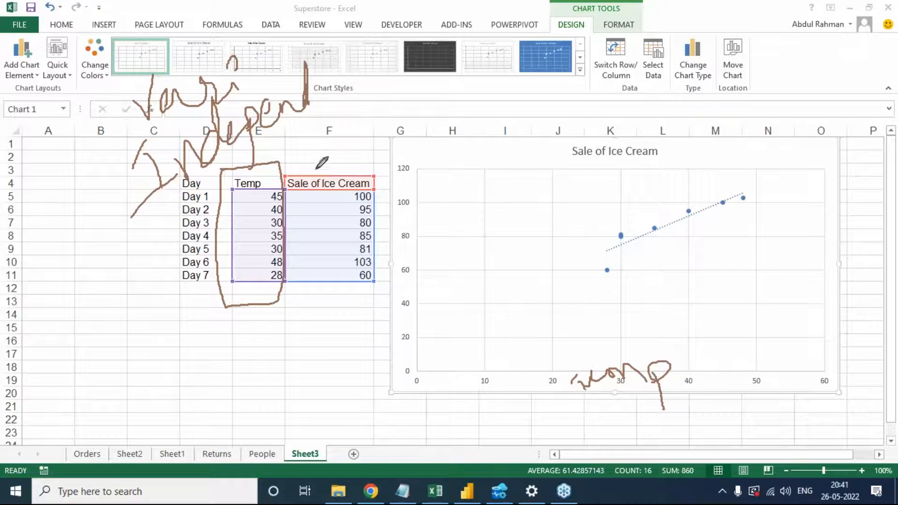
- Handwrite "Depend" above the Sale of Ice Cream column, sketch a box with an arrow below the table, and underline the word
{"action": "mouse_move", "coordinate": [346, 146]}
{"action": "left_mouse_down"}
{"action": "mouse_move", "coordinate": [329, 173]}
{"action": "mouse_move", "coordinate": [368, 119]}
{"action": "mouse_move", "coordinate": [365, 140]}
{"action": "mouse_move", "coordinate": [379, 161]}
{"action": "mouse_move", "coordinate": [375, 122]}
{"action": "mouse_move", "coordinate": [405, 106]}
{"action": "mouse_move", "coordinate": [402, 92]}
{"action": "mouse_move", "coordinate": [459, 82]}
{"action": "mouse_move", "coordinate": [441, 56]}
{"action": "mouse_move", "coordinate": [463, 63]}
{"action": "mouse_move", "coordinate": [455, 80]}
{"action": "left_mouse_up"}
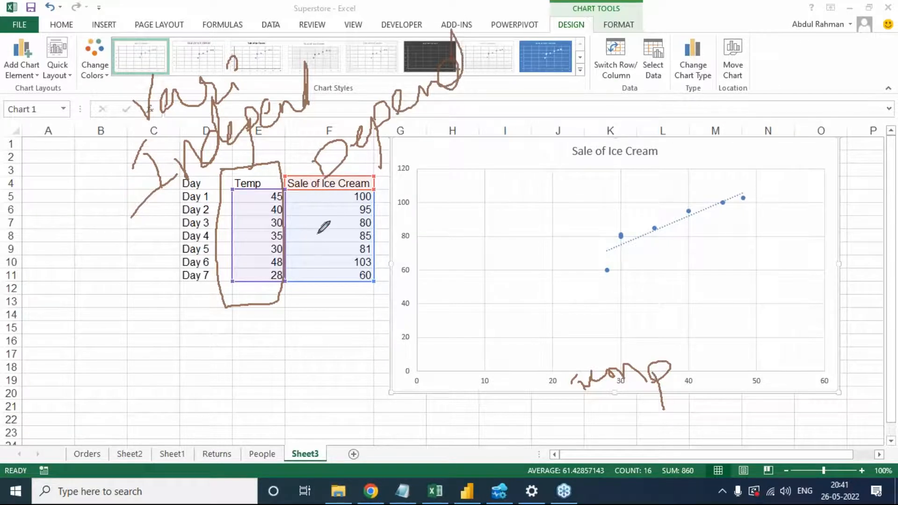
{"action": "mouse_move", "coordinate": [323, 296]}
{"action": "left_mouse_down"}
{"action": "mouse_move", "coordinate": [328, 341]}
{"action": "mouse_move", "coordinate": [195, 365]}
{"action": "mouse_move", "coordinate": [186, 281]}
{"action": "mouse_move", "coordinate": [178, 302]}
{"action": "mouse_move", "coordinate": [251, 288]}
{"action": "left_mouse_up"}
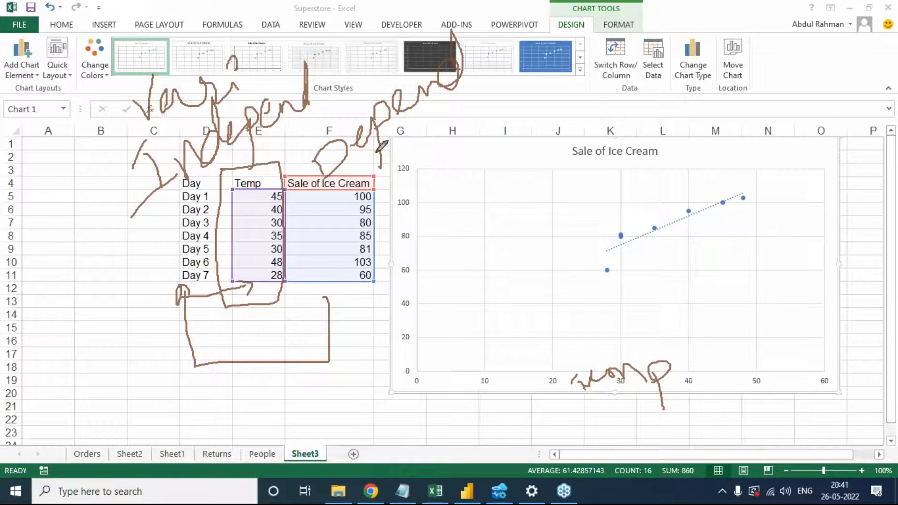
{"action": "left_click_drag", "start_coordinate": [369, 158], "coordinate": [473, 96]}
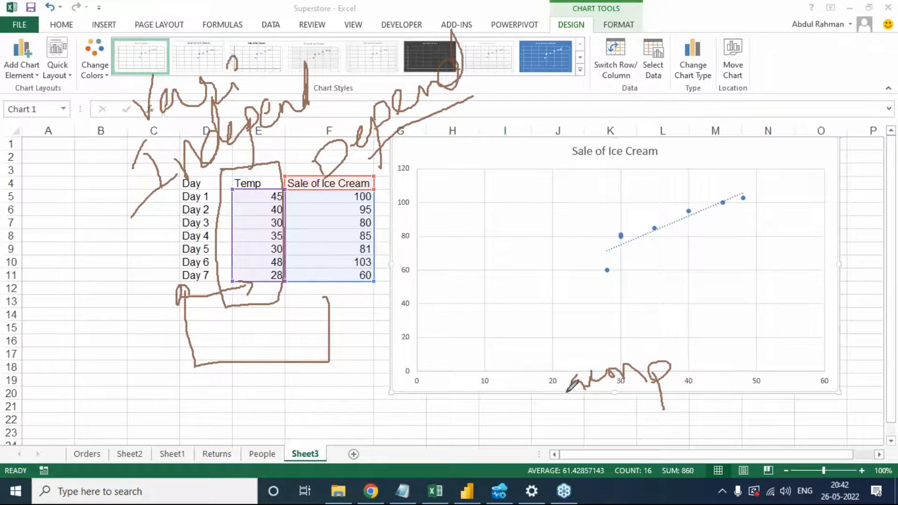
- Mark the chart's horizontal axis with a handwritten "X", "Indep" and "Temp" using the annotation pen
{"action": "mouse_move", "coordinate": [787, 375]}
{"action": "left_mouse_down"}
{"action": "mouse_move", "coordinate": [815, 392]}
{"action": "mouse_move", "coordinate": [791, 397]}
{"action": "left_mouse_up"}
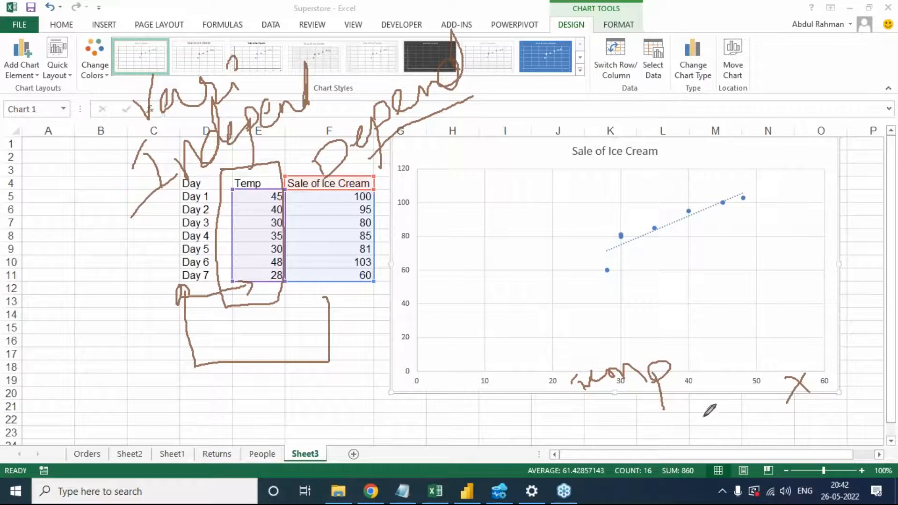
{"action": "mouse_move", "coordinate": [704, 406]}
{"action": "left_mouse_down"}
{"action": "mouse_move", "coordinate": [706, 425]}
{"action": "mouse_move", "coordinate": [714, 406]}
{"action": "left_mouse_up"}
{"action": "mouse_move", "coordinate": [693, 437]}
{"action": "left_mouse_down"}
{"action": "mouse_move", "coordinate": [725, 407]}
{"action": "mouse_move", "coordinate": [759, 408]}
{"action": "mouse_move", "coordinate": [762, 374]}
{"action": "mouse_move", "coordinate": [777, 392]}
{"action": "mouse_move", "coordinate": [805, 388]}
{"action": "mouse_move", "coordinate": [801, 434]}
{"action": "mouse_move", "coordinate": [795, 390]}
{"action": "mouse_move", "coordinate": [803, 398]}
{"action": "left_mouse_up"}
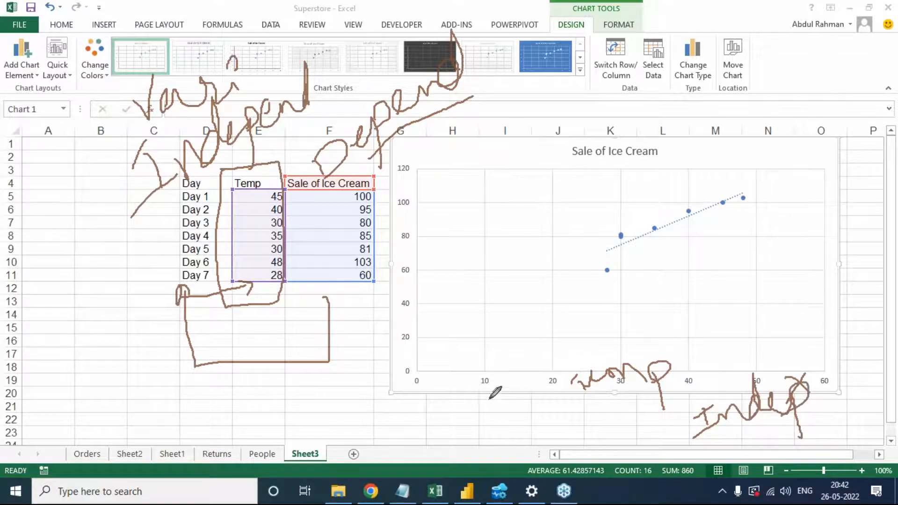
{"action": "left_click_drag", "start_coordinate": [489, 410], "coordinate": [500, 433]}
{"action": "mouse_move", "coordinate": [507, 399]}
{"action": "left_mouse_down"}
{"action": "mouse_move", "coordinate": [559, 396]}
{"action": "mouse_move", "coordinate": [588, 435]}
{"action": "mouse_move", "coordinate": [590, 398]}
{"action": "mouse_move", "coordinate": [582, 413]}
{"action": "left_mouse_up"}
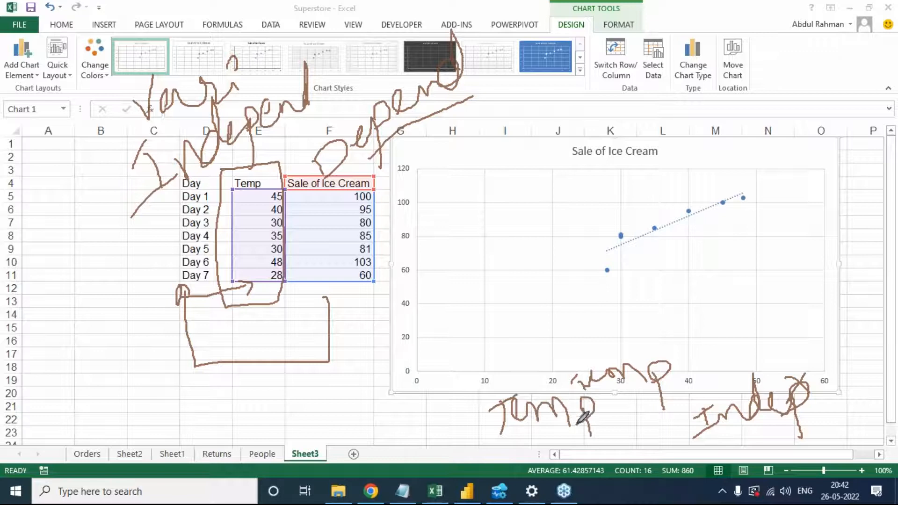
- Trace the chart's vertical and horizontal axes with arrowheads, and clear all pen annotations
{"action": "mouse_move", "coordinate": [415, 159]}
{"action": "left_mouse_down"}
{"action": "mouse_move", "coordinate": [427, 373]}
{"action": "mouse_move", "coordinate": [798, 370]}
{"action": "left_mouse_up"}
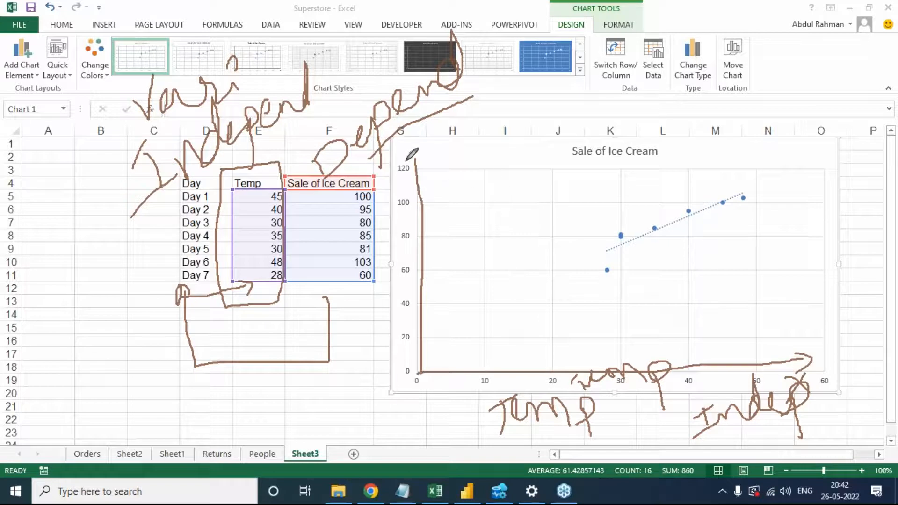
{"action": "mouse_move", "coordinate": [412, 155]}
{"action": "left_mouse_down"}
{"action": "mouse_move", "coordinate": [406, 177]}
{"action": "mouse_move", "coordinate": [433, 149]}
{"action": "left_mouse_up"}
{"action": "left_click", "coordinate": [796, 288]}
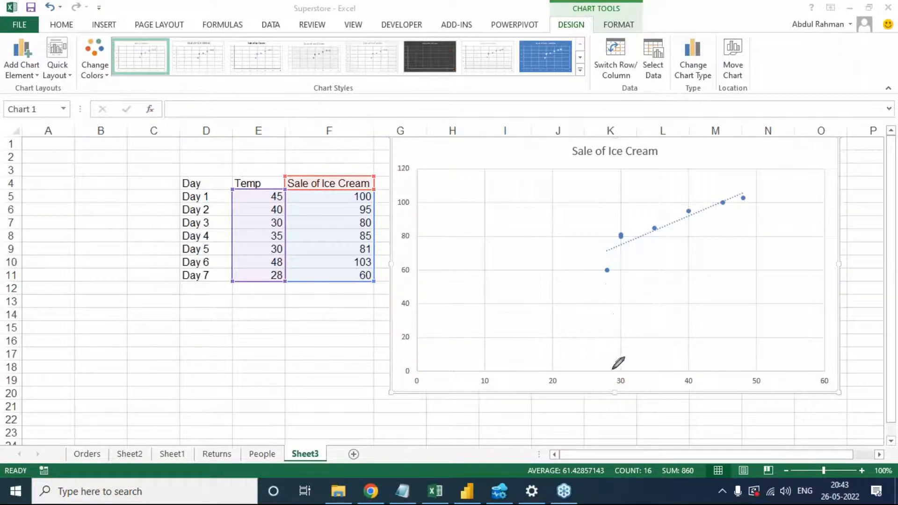
- Draw vertical pen lines up to the two leftmost groups of data points, circling them and the 60 on the vertical axis
{"action": "mouse_move", "coordinate": [614, 371]}
{"action": "left_mouse_down"}
{"action": "mouse_move", "coordinate": [613, 260]}
{"action": "mouse_move", "coordinate": [595, 264]}
{"action": "mouse_move", "coordinate": [608, 280]}
{"action": "mouse_move", "coordinate": [610, 262]}
{"action": "left_mouse_up"}
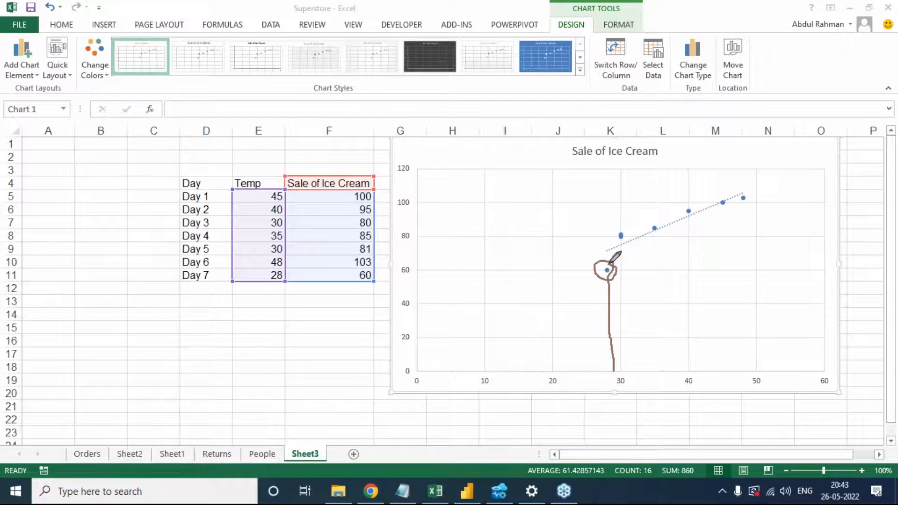
{"action": "mouse_move", "coordinate": [420, 262]}
{"action": "left_mouse_down"}
{"action": "mouse_move", "coordinate": [405, 262]}
{"action": "mouse_move", "coordinate": [417, 278]}
{"action": "mouse_move", "coordinate": [416, 261]}
{"action": "left_mouse_up"}
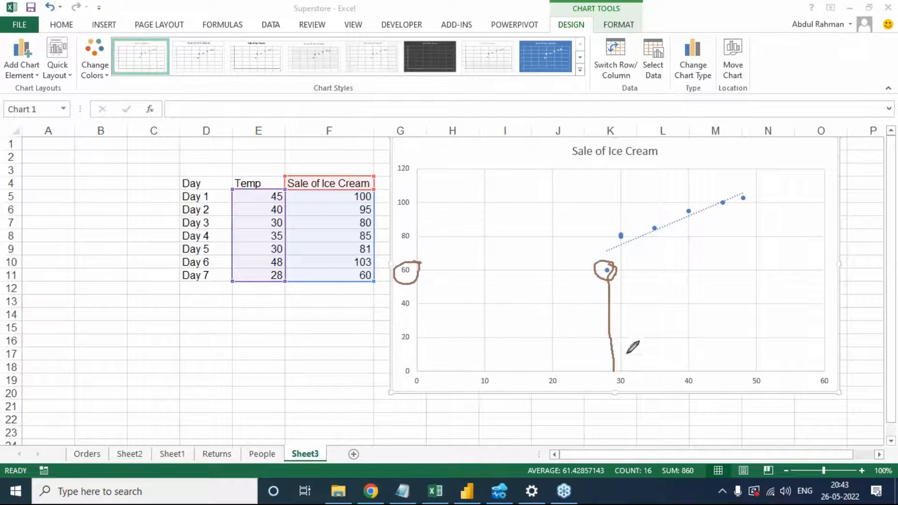
{"action": "mouse_move", "coordinate": [621, 371]}
{"action": "left_mouse_down"}
{"action": "mouse_move", "coordinate": [618, 245]}
{"action": "mouse_move", "coordinate": [627, 228]}
{"action": "mouse_move", "coordinate": [612, 226]}
{"action": "left_mouse_up"}
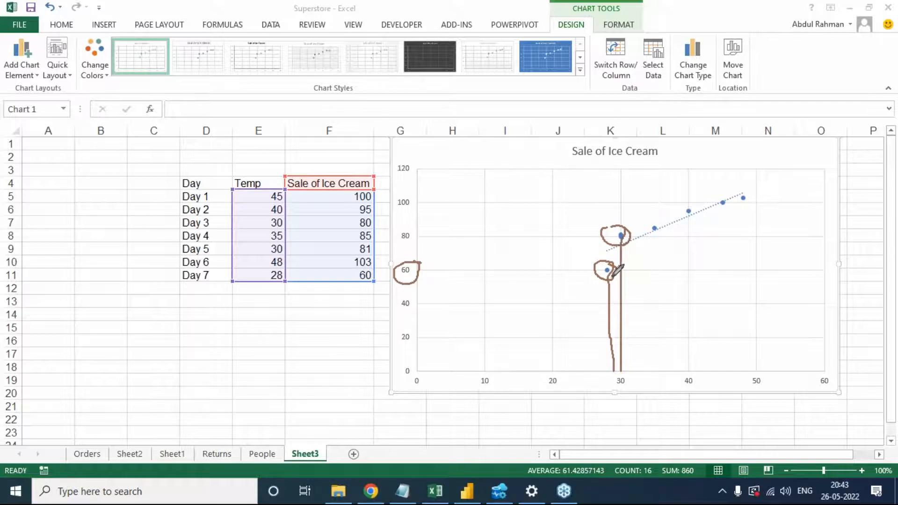
- Trace the rising trend freehand beneath the chart's trendline and extend the stroke past its lower end
{"action": "left_click_drag", "start_coordinate": [612, 255], "coordinate": [669, 240]}
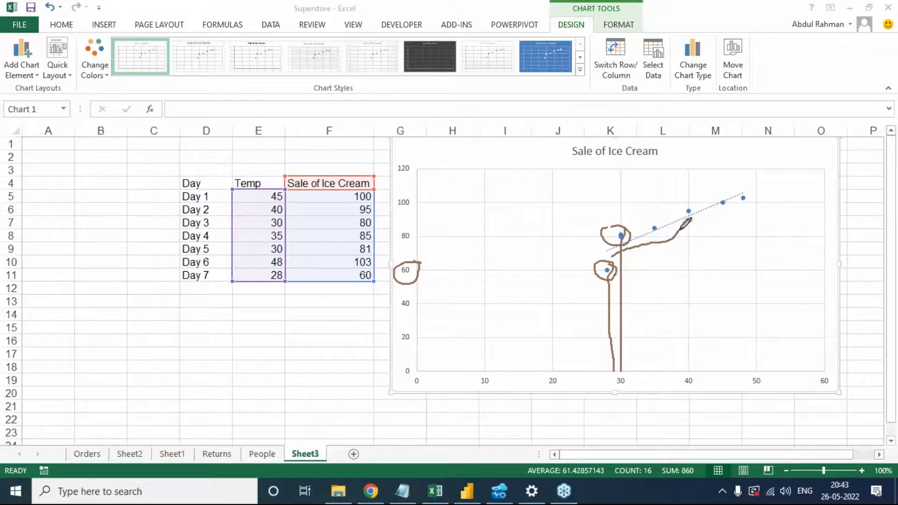
{"action": "left_click_drag", "start_coordinate": [694, 214], "coordinate": [746, 198]}
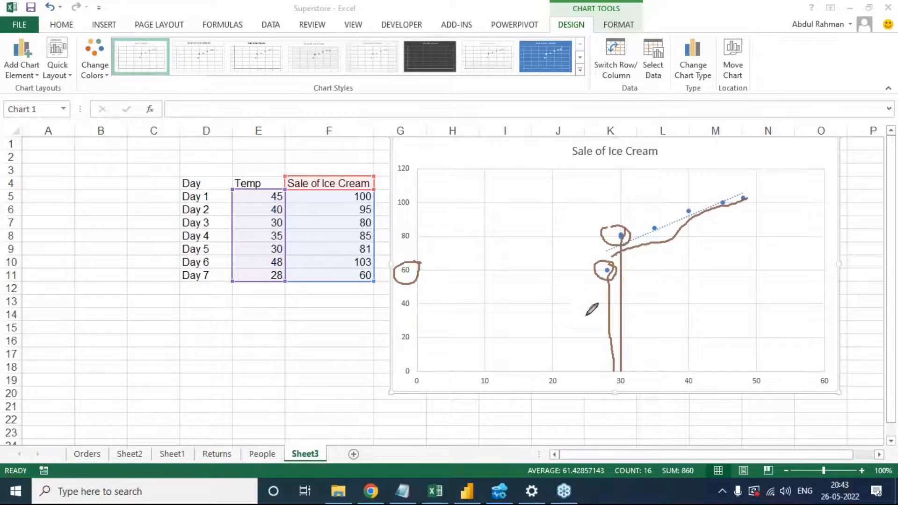
{"action": "left_click_drag", "start_coordinate": [612, 256], "coordinate": [565, 272]}
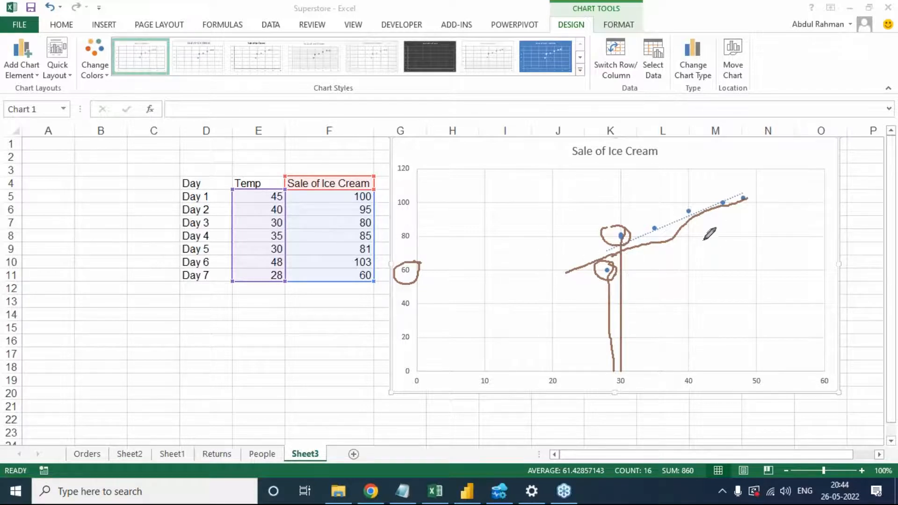
- Outline the Sale of Ice Cream and Temp columns with upward arrows, retrace the trendline, and erase all pen annotations
{"action": "mouse_move", "coordinate": [374, 178]}
{"action": "left_mouse_down"}
{"action": "mouse_move", "coordinate": [358, 156]}
{"action": "mouse_move", "coordinate": [294, 157]}
{"action": "mouse_move", "coordinate": [306, 290]}
{"action": "mouse_move", "coordinate": [362, 258]}
{"action": "mouse_move", "coordinate": [369, 174]}
{"action": "left_mouse_up"}
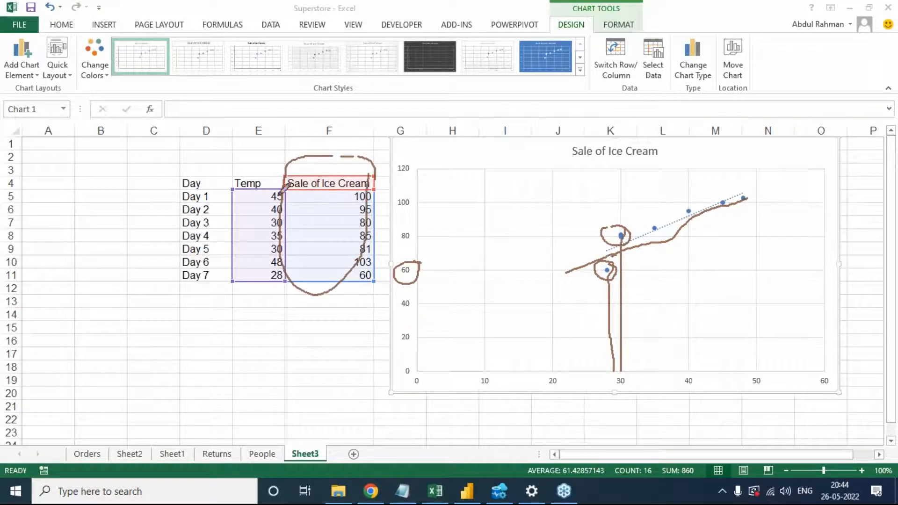
{"action": "mouse_move", "coordinate": [270, 171]}
{"action": "left_mouse_down"}
{"action": "mouse_move", "coordinate": [226, 179]}
{"action": "mouse_move", "coordinate": [231, 283]}
{"action": "mouse_move", "coordinate": [275, 278]}
{"action": "mouse_move", "coordinate": [276, 178]}
{"action": "left_mouse_up"}
{"action": "left_click_drag", "start_coordinate": [253, 230], "coordinate": [236, 297]}
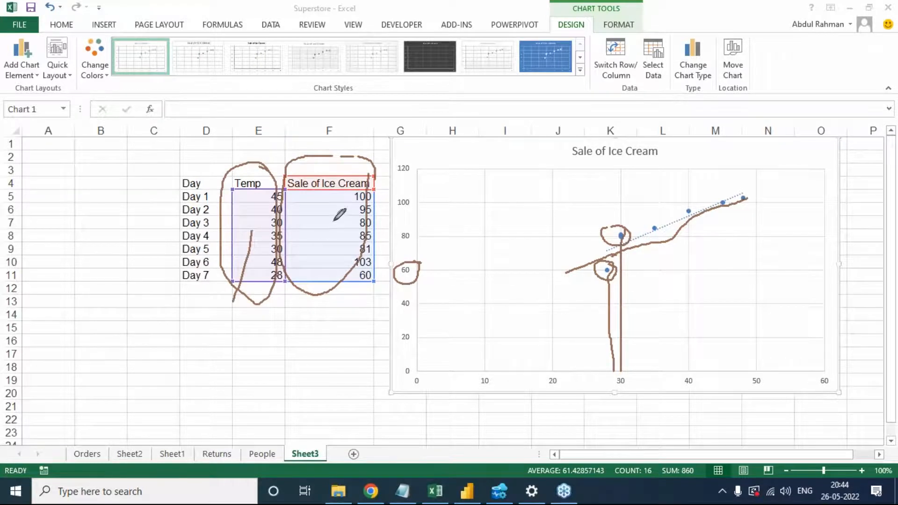
{"action": "left_click_drag", "start_coordinate": [336, 225], "coordinate": [362, 320]}
{"action": "mouse_move", "coordinate": [239, 237]}
{"action": "left_mouse_down"}
{"action": "mouse_move", "coordinate": [249, 178]}
{"action": "mouse_move", "coordinate": [240, 194]}
{"action": "mouse_move", "coordinate": [264, 197]}
{"action": "left_mouse_up"}
{"action": "mouse_move", "coordinate": [311, 233]}
{"action": "left_mouse_down"}
{"action": "mouse_move", "coordinate": [320, 177]}
{"action": "mouse_move", "coordinate": [322, 198]}
{"action": "left_mouse_up"}
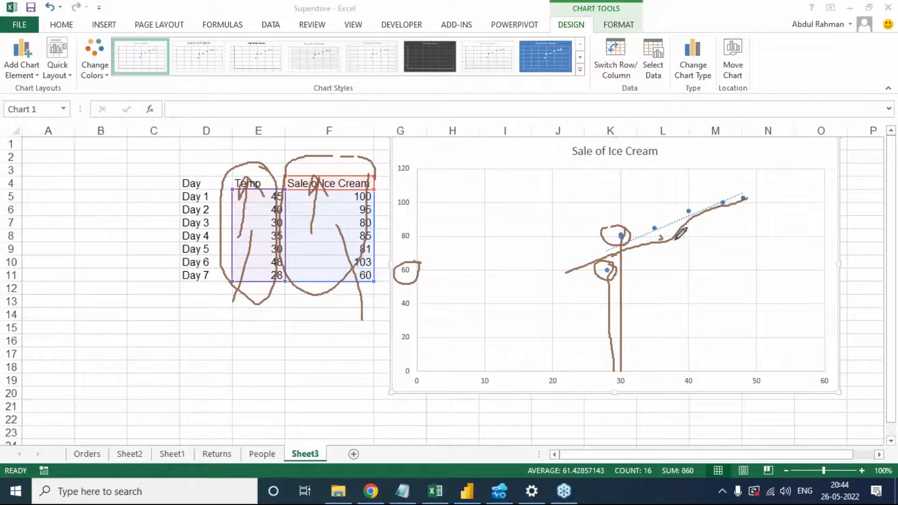
{"action": "left_click_drag", "start_coordinate": [621, 240], "coordinate": [747, 191]}
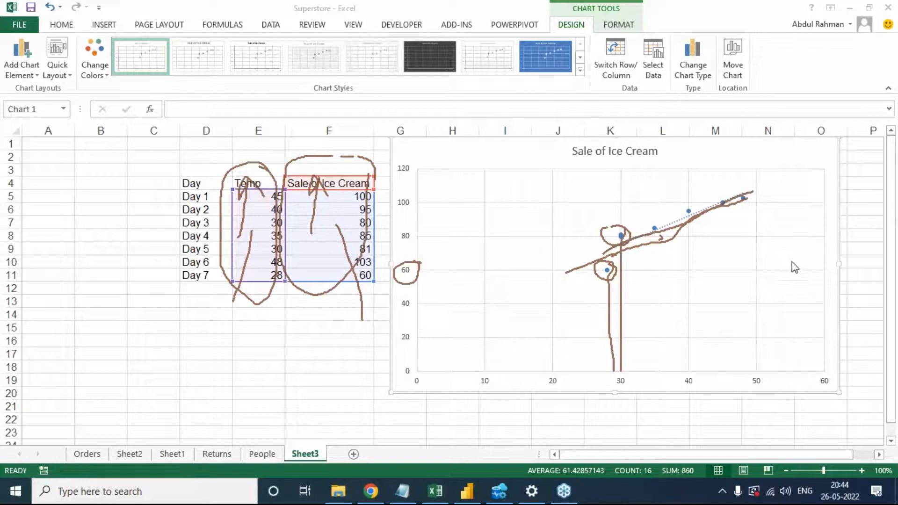
{"action": "left_click", "coordinate": [798, 287]}
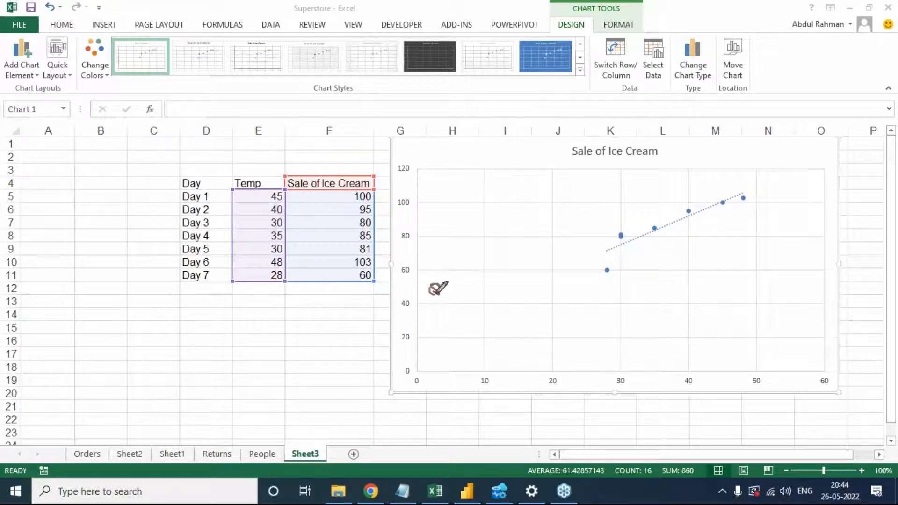
- Sketch two small dots and handwrite "K Means", "Avg" and "cluster" over the chart with the annotation pen
{"action": "mouse_move", "coordinate": [445, 279]}
{"action": "left_mouse_down"}
{"action": "mouse_move", "coordinate": [448, 272]}
{"action": "mouse_move", "coordinate": [448, 280]}
{"action": "left_mouse_up"}
{"action": "left_click_drag", "start_coordinate": [434, 165], "coordinate": [437, 201]}
{"action": "mouse_move", "coordinate": [449, 165]}
{"action": "left_mouse_down"}
{"action": "mouse_move", "coordinate": [460, 192]}
{"action": "mouse_move", "coordinate": [491, 170]}
{"action": "mouse_move", "coordinate": [517, 174]}
{"action": "mouse_move", "coordinate": [546, 154]}
{"action": "mouse_move", "coordinate": [540, 179]}
{"action": "mouse_move", "coordinate": [554, 174]}
{"action": "mouse_move", "coordinate": [564, 149]}
{"action": "mouse_move", "coordinate": [577, 175]}
{"action": "mouse_move", "coordinate": [591, 154]}
{"action": "mouse_move", "coordinate": [598, 170]}
{"action": "mouse_move", "coordinate": [567, 180]}
{"action": "left_mouse_up"}
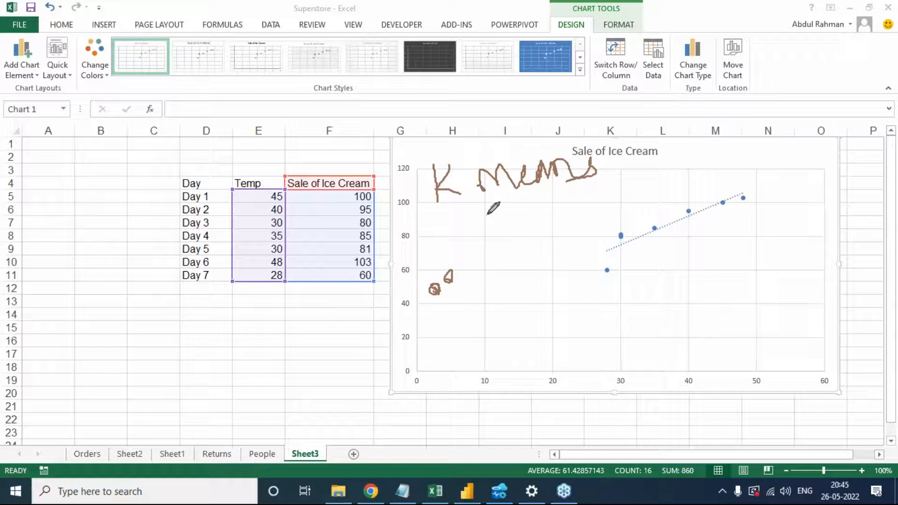
{"action": "mouse_move", "coordinate": [509, 210]}
{"action": "left_mouse_down"}
{"action": "mouse_move", "coordinate": [513, 224]}
{"action": "mouse_move", "coordinate": [537, 216]}
{"action": "mouse_move", "coordinate": [523, 209]}
{"action": "mouse_move", "coordinate": [541, 200]}
{"action": "mouse_move", "coordinate": [580, 196]}
{"action": "mouse_move", "coordinate": [572, 229]}
{"action": "mouse_move", "coordinate": [561, 219]}
{"action": "left_mouse_up"}
{"action": "mouse_move", "coordinate": [646, 157]}
{"action": "left_mouse_down"}
{"action": "mouse_move", "coordinate": [637, 150]}
{"action": "mouse_move", "coordinate": [677, 167]}
{"action": "mouse_move", "coordinate": [727, 159]}
{"action": "mouse_move", "coordinate": [740, 104]}
{"action": "mouse_move", "coordinate": [738, 157]}
{"action": "mouse_move", "coordinate": [763, 131]}
{"action": "mouse_move", "coordinate": [793, 148]}
{"action": "left_mouse_up"}
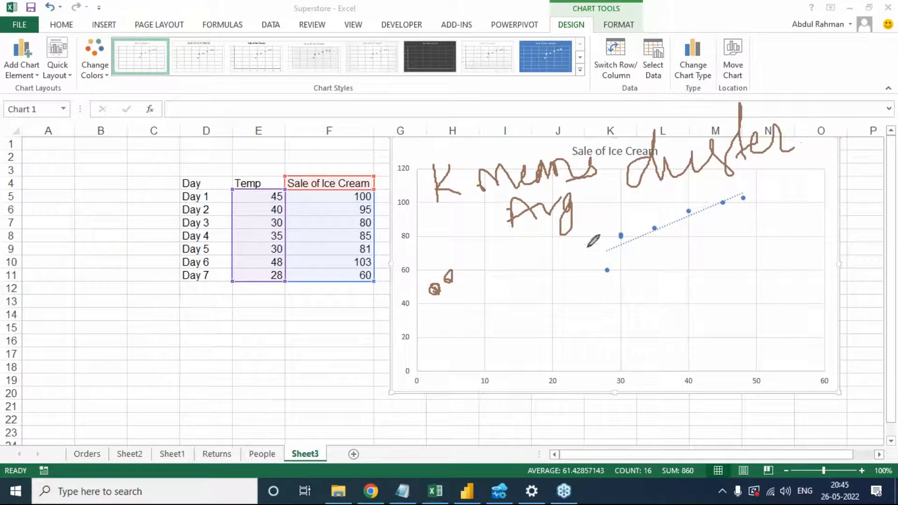
- Sketch two groups of dots on the chart, encircle each as a cluster, and tick the "K Means" heading
{"action": "left_click_drag", "start_coordinate": [502, 260], "coordinate": [544, 238]}
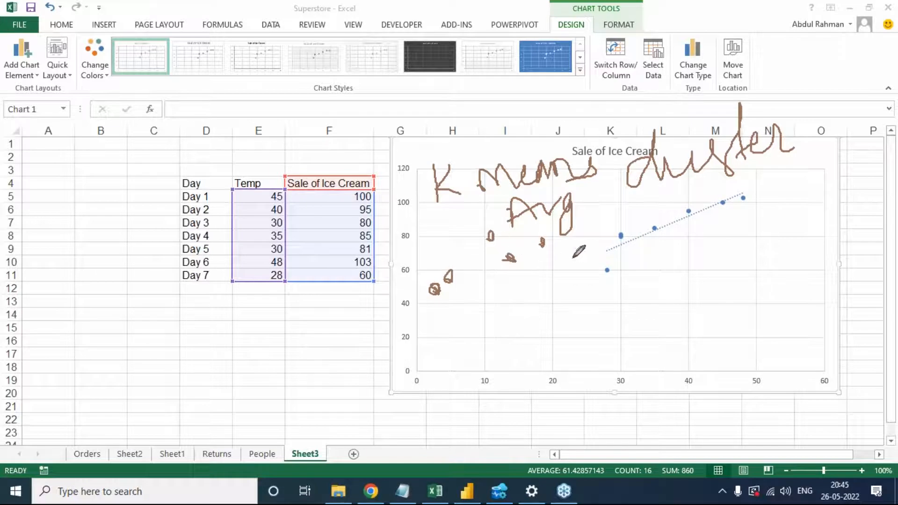
{"action": "mouse_move", "coordinate": [570, 256]}
{"action": "left_mouse_down"}
{"action": "mouse_move", "coordinate": [566, 219]}
{"action": "mouse_move", "coordinate": [466, 208]}
{"action": "mouse_move", "coordinate": [448, 280]}
{"action": "mouse_move", "coordinate": [576, 270]}
{"action": "mouse_move", "coordinate": [571, 255]}
{"action": "left_mouse_up"}
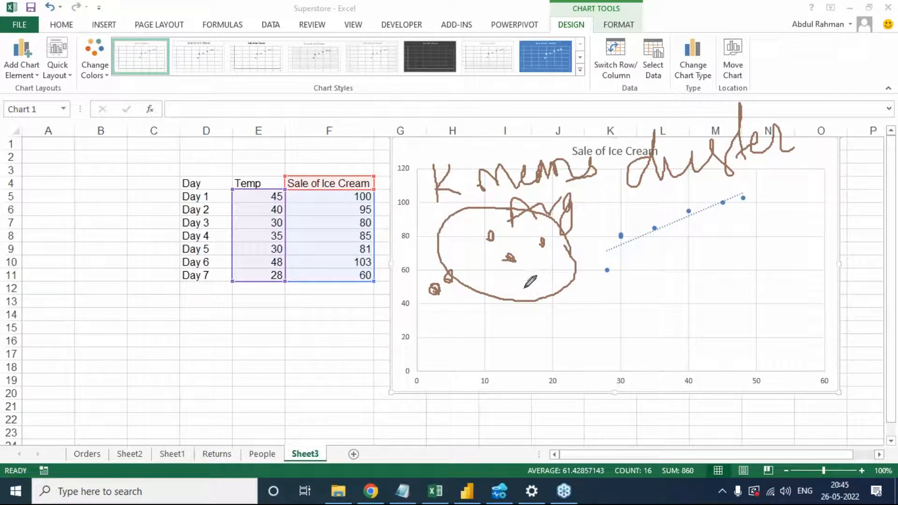
{"action": "mouse_move", "coordinate": [524, 287]}
{"action": "left_mouse_down"}
{"action": "mouse_move", "coordinate": [520, 327]}
{"action": "mouse_move", "coordinate": [523, 279]}
{"action": "mouse_move", "coordinate": [540, 295]}
{"action": "left_mouse_up"}
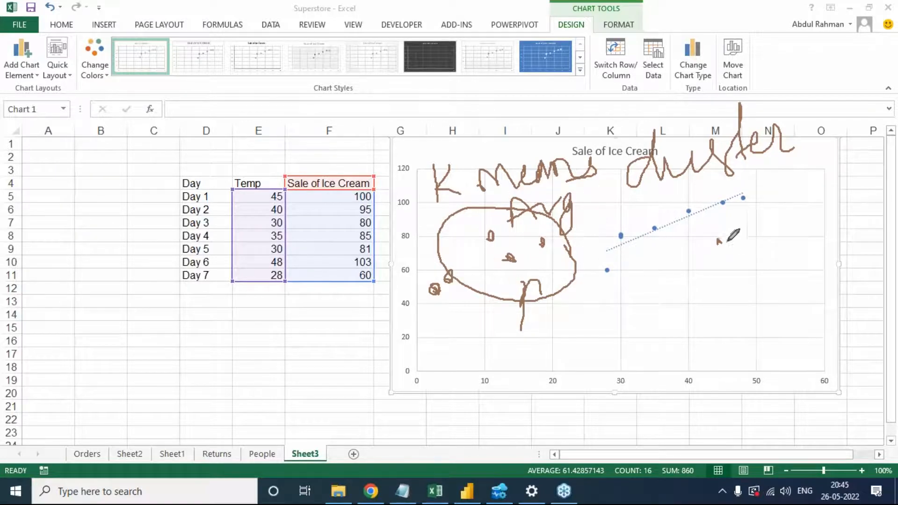
{"action": "mouse_move", "coordinate": [732, 235]}
{"action": "left_mouse_down"}
{"action": "mouse_move", "coordinate": [733, 259]}
{"action": "mouse_move", "coordinate": [716, 266]}
{"action": "left_mouse_up"}
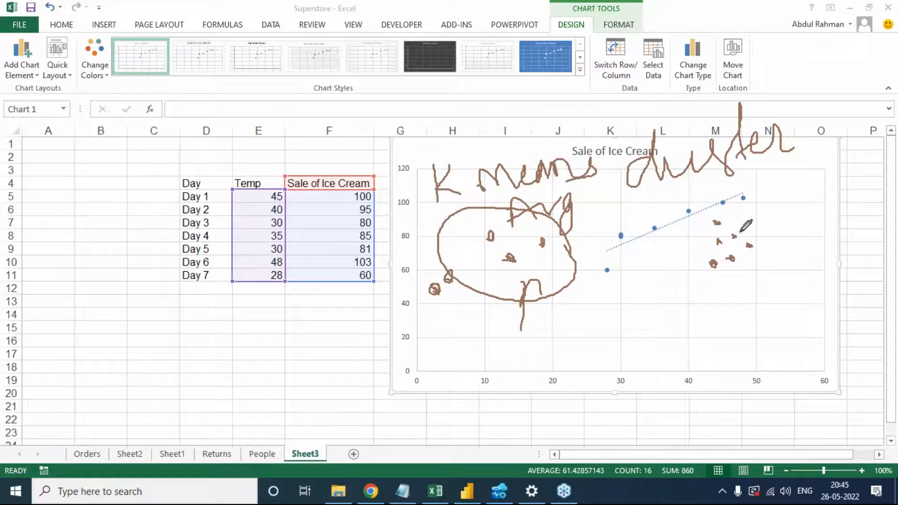
{"action": "mouse_move", "coordinate": [774, 230]}
{"action": "left_mouse_down"}
{"action": "mouse_move", "coordinate": [730, 204]}
{"action": "mouse_move", "coordinate": [678, 294]}
{"action": "mouse_move", "coordinate": [757, 293]}
{"action": "mouse_move", "coordinate": [782, 246]}
{"action": "mouse_move", "coordinate": [771, 225]}
{"action": "left_mouse_up"}
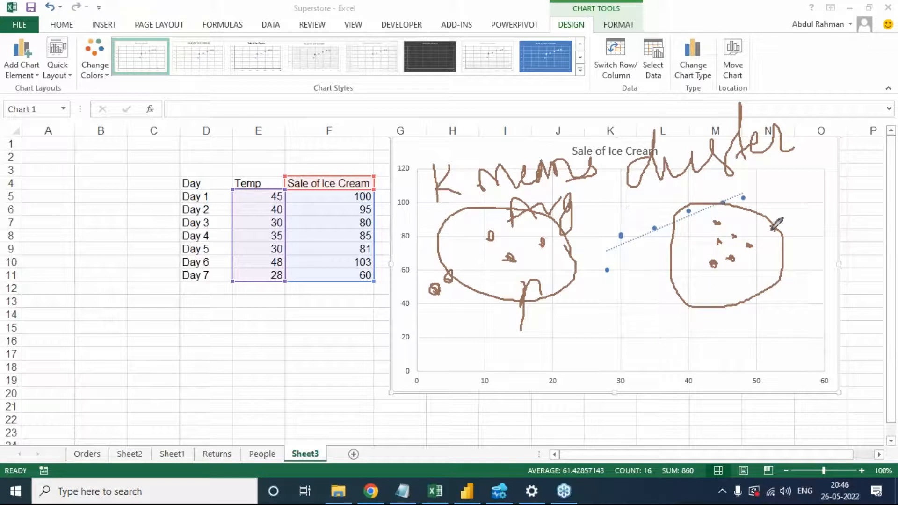
{"action": "mouse_move", "coordinate": [463, 153]}
{"action": "left_mouse_down"}
{"action": "mouse_move", "coordinate": [506, 130]}
{"action": "mouse_move", "coordinate": [551, 146]}
{"action": "mouse_move", "coordinate": [574, 142]}
{"action": "mouse_move", "coordinate": [580, 101]}
{"action": "mouse_move", "coordinate": [593, 134]}
{"action": "left_mouse_up"}
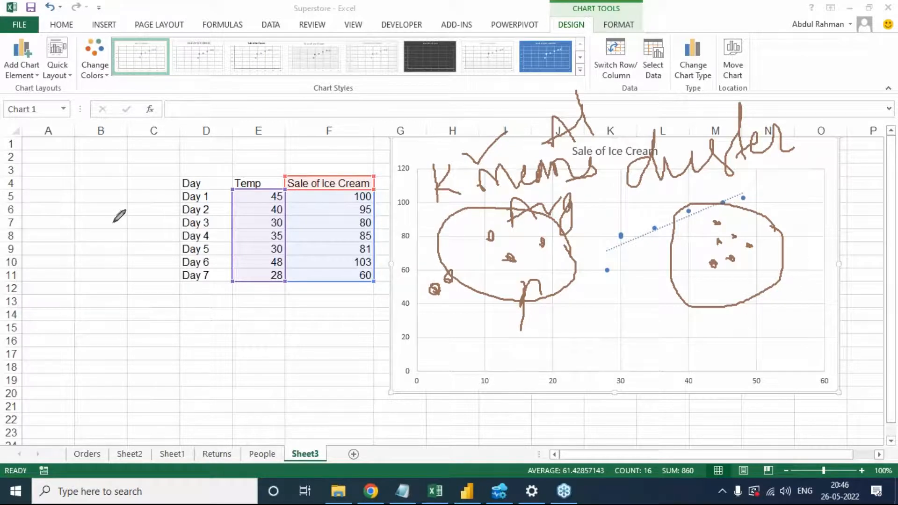
- Sketch a sloping line with scattered dots and a rounded outline beside the table, and wipe all the drawings
{"action": "left_click_drag", "start_coordinate": [113, 223], "coordinate": [232, 146]}
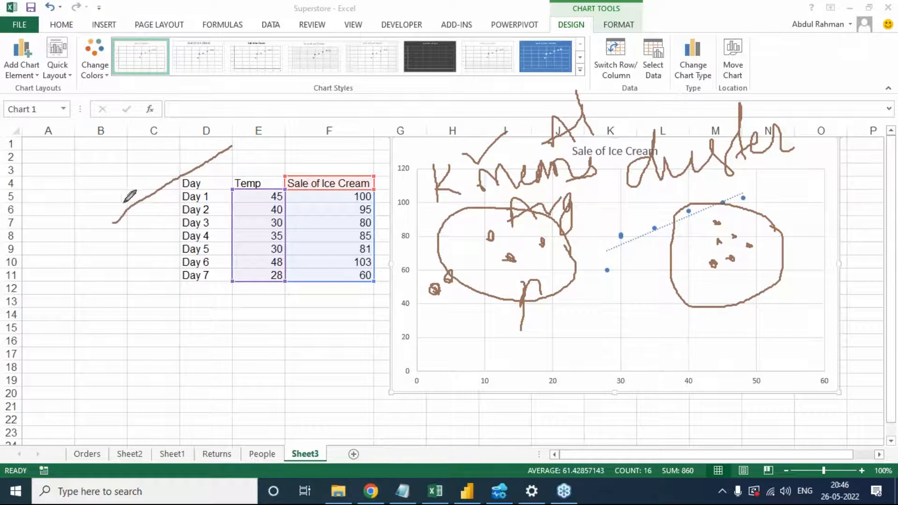
{"action": "left_click_drag", "start_coordinate": [134, 195], "coordinate": [137, 195]}
{"action": "left_click", "coordinate": [170, 188]}
{"action": "left_click", "coordinate": [180, 169]}
{"action": "left_click", "coordinate": [187, 168]}
{"action": "left_click", "coordinate": [200, 158]}
{"action": "left_click", "coordinate": [203, 167]}
{"action": "left_click", "coordinate": [216, 154]}
{"action": "left_click", "coordinate": [217, 180]}
{"action": "mouse_move", "coordinate": [155, 272]}
{"action": "left_mouse_down"}
{"action": "mouse_move", "coordinate": [135, 263]}
{"action": "mouse_move", "coordinate": [123, 357]}
{"action": "mouse_move", "coordinate": [169, 268]}
{"action": "mouse_move", "coordinate": [130, 263]}
{"action": "left_mouse_up"}
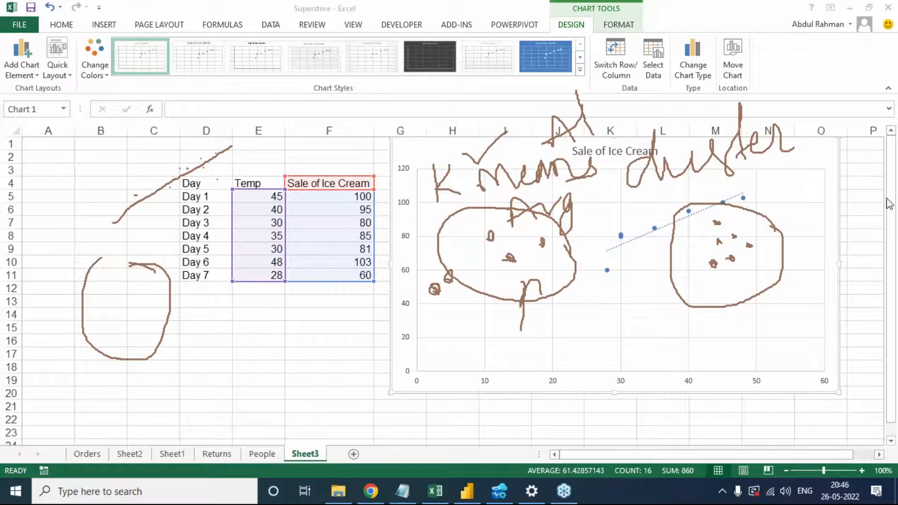
{"action": "left_click", "coordinate": [801, 293]}
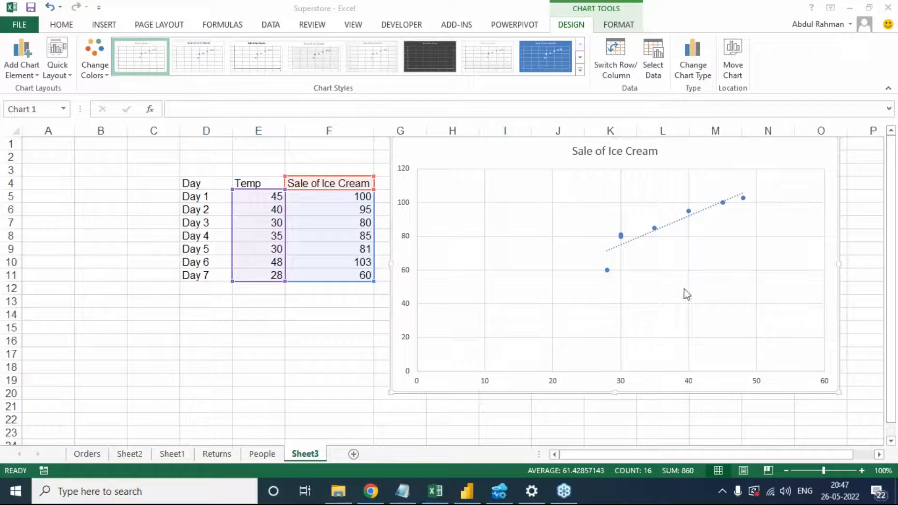
- Switch to the Visual report in Power BI Desktop and add a scatter chart to Page 8
{"action": "left_click", "coordinate": [465, 497]}
{"action": "left_click", "coordinate": [421, 318]}
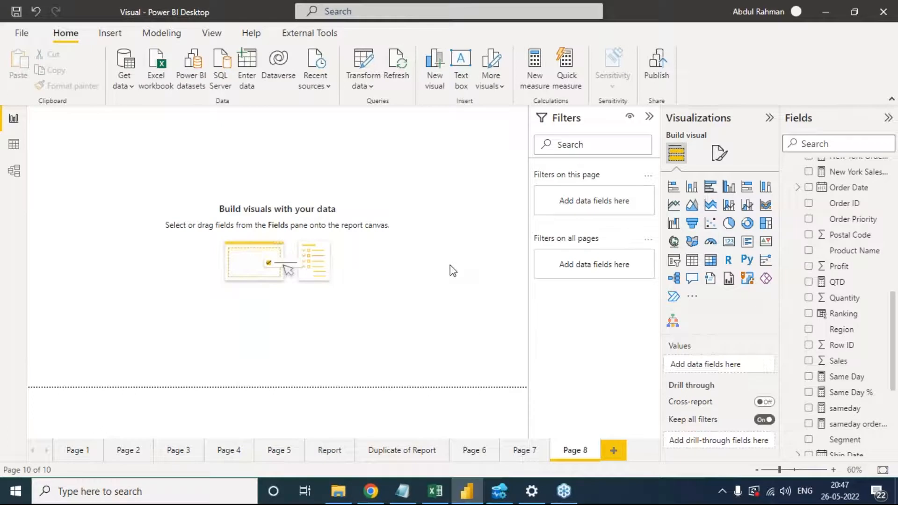
{"action": "left_click", "coordinate": [711, 224]}
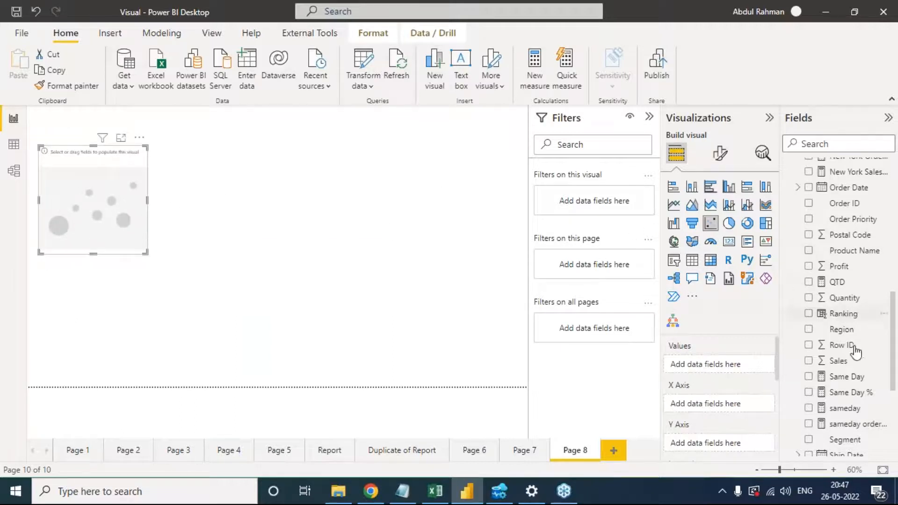
- Assign the Sales field to the scatter chart's X axis
{"action": "scroll", "coordinate": [865, 390], "scroll_direction": "down", "scroll_amount": 1}
{"action": "scroll", "coordinate": [865, 391], "scroll_direction": "down", "scroll_amount": 3}
{"action": "left_click_drag", "start_coordinate": [841, 271], "coordinate": [743, 405]}
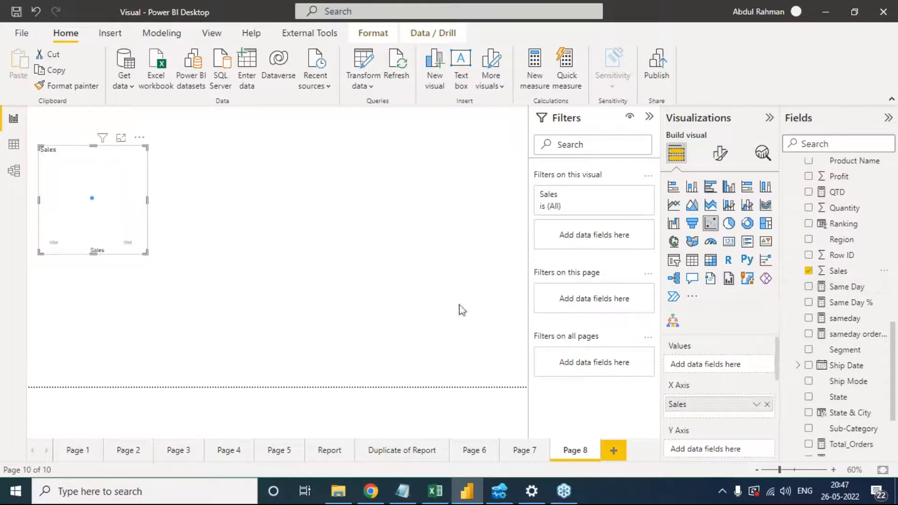
{"action": "scroll", "coordinate": [855, 353], "scroll_direction": "down", "scroll_amount": 4}
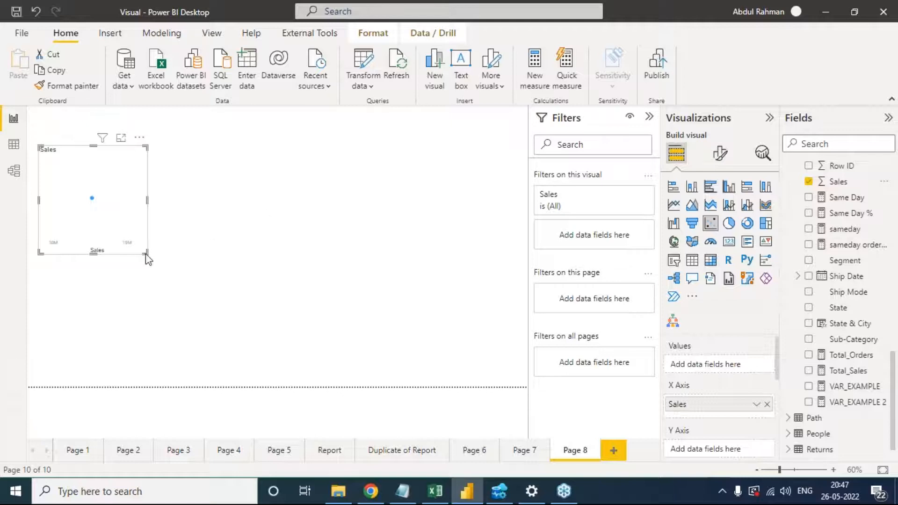
{"action": "scroll", "coordinate": [841, 327], "scroll_direction": "down", "scroll_amount": 1}
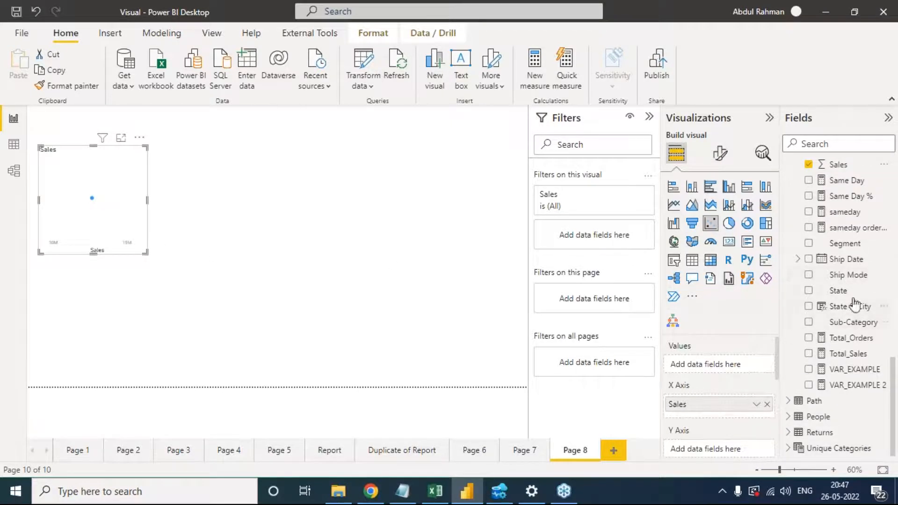
- Assign the Profit field to the scatter chart's Y axis and enlarge the chart slightly
{"action": "scroll", "coordinate": [852, 308], "scroll_direction": "up", "scroll_amount": 5}
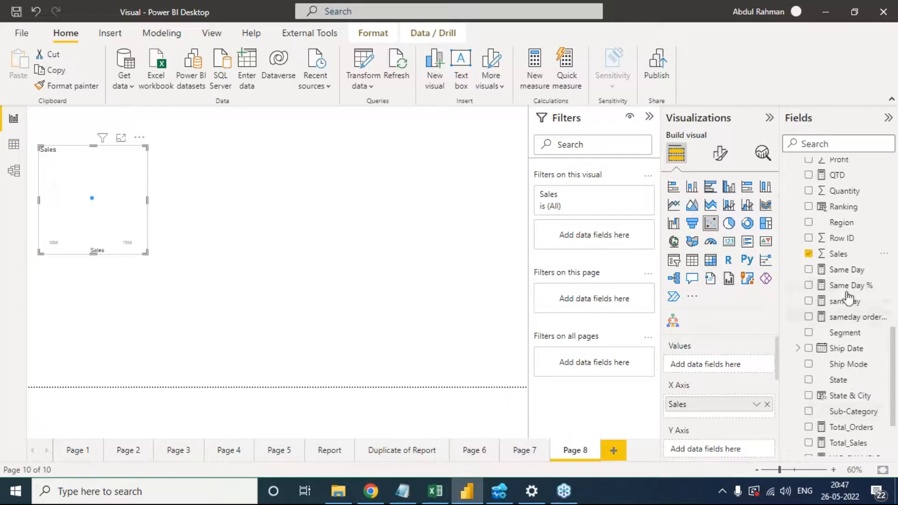
{"action": "left_click_drag", "start_coordinate": [838, 204], "coordinate": [728, 448]}
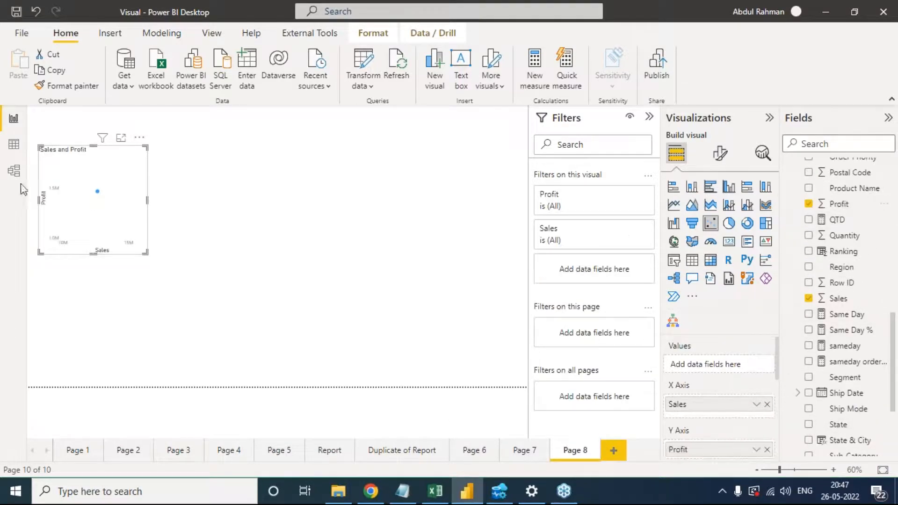
{"action": "left_click_drag", "start_coordinate": [146, 253], "coordinate": [212, 328]}
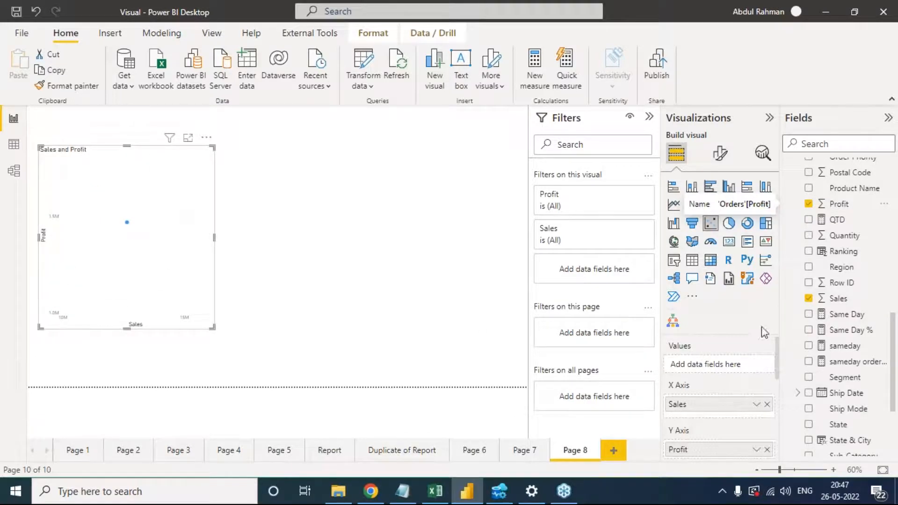
- Add the Customer Name field to the scatter chart's values to plot one dot per customer
{"action": "scroll", "coordinate": [855, 290], "scroll_direction": "up", "scroll_amount": 10}
{"action": "scroll", "coordinate": [858, 280], "scroll_direction": "up", "scroll_amount": 5}
{"action": "left_click_drag", "start_coordinate": [857, 264], "coordinate": [734, 366]}
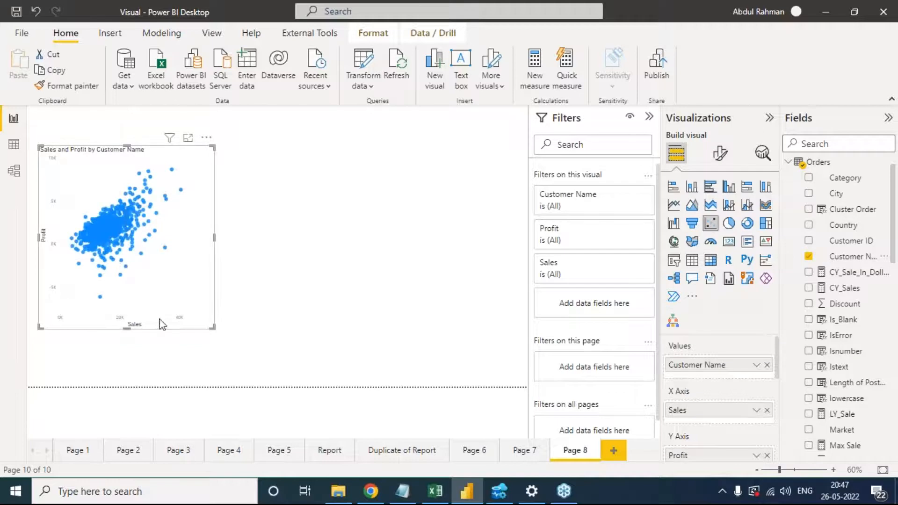
- Enlarge the scatter chart until it fills most of the report page
{"action": "left_click_drag", "start_coordinate": [209, 330], "coordinate": [469, 363]}
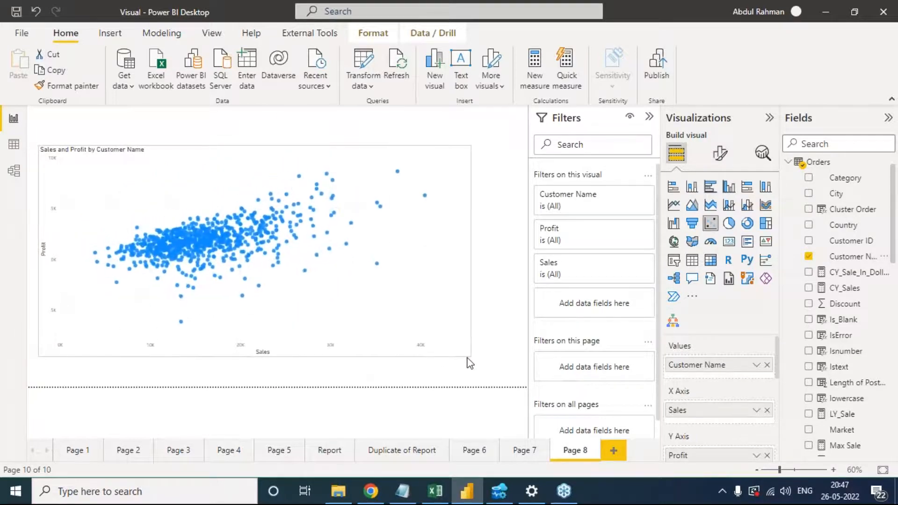
{"action": "left_click_drag", "start_coordinate": [467, 147], "coordinate": [490, 114]}
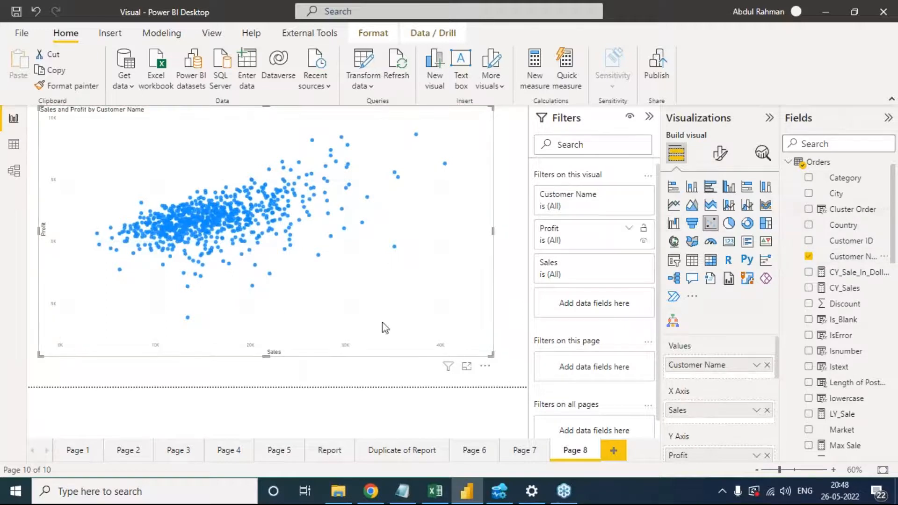
{"action": "left_click_drag", "start_coordinate": [490, 353], "coordinate": [496, 360]}
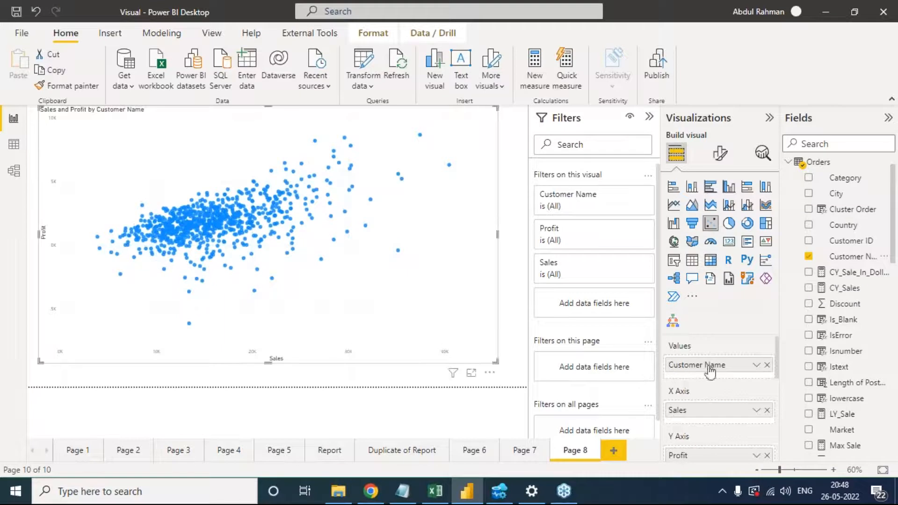
- Color the scatter chart's dots by using the Category field as its legend
{"action": "scroll", "coordinate": [741, 388], "scroll_direction": "down", "scroll_amount": 2}
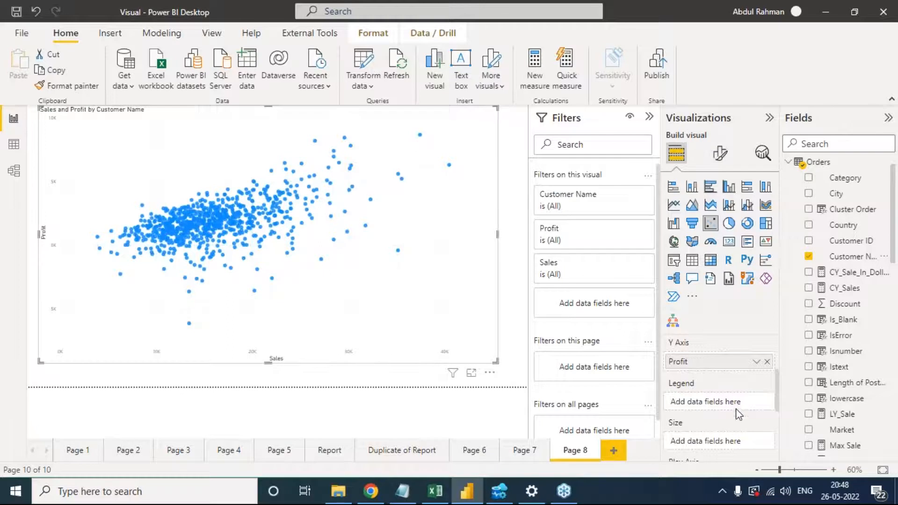
{"action": "scroll", "coordinate": [867, 344], "scroll_direction": "up", "scroll_amount": 1}
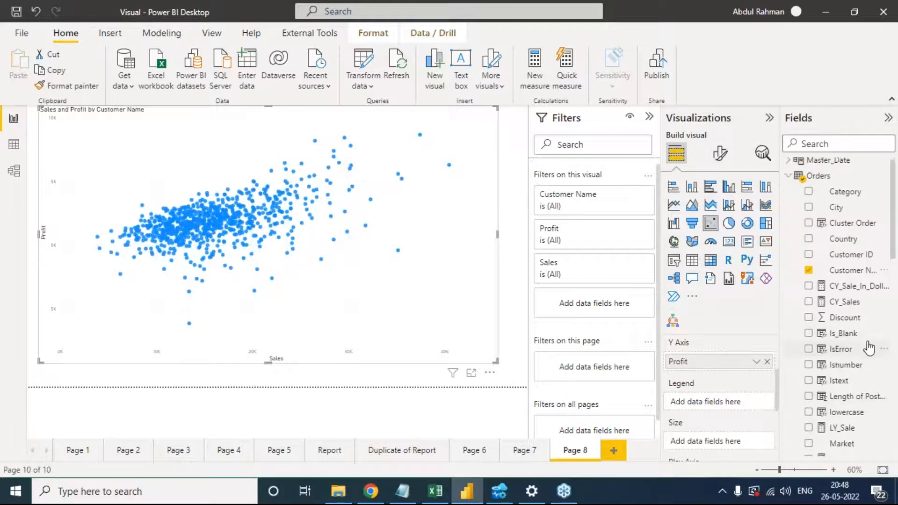
{"action": "left_click_drag", "start_coordinate": [842, 199], "coordinate": [720, 402]}
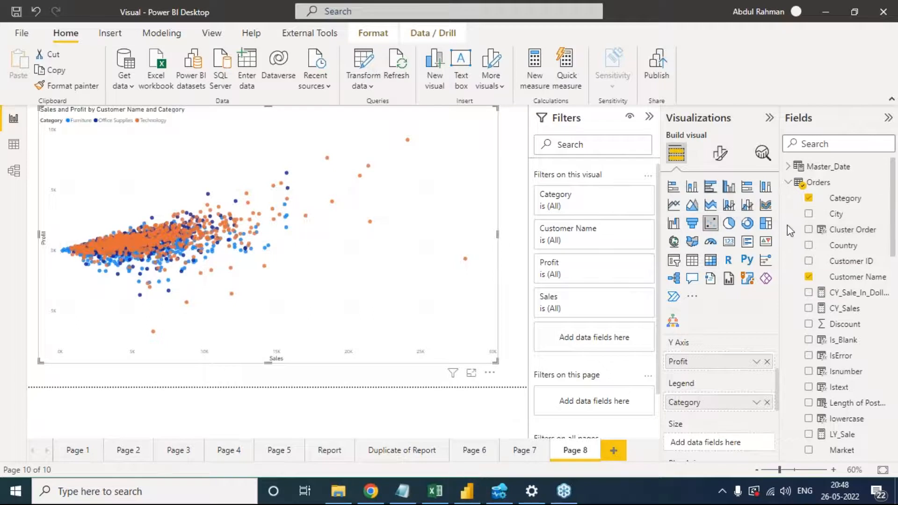
- Encircle the dense group of dots, draw a line along the Sales axis and a rising trend line, and mark the distant dots
{"action": "mouse_move", "coordinate": [57, 249]}
{"action": "left_mouse_down"}
{"action": "mouse_move", "coordinate": [68, 220]}
{"action": "mouse_move", "coordinate": [140, 196]}
{"action": "mouse_move", "coordinate": [218, 215]}
{"action": "mouse_move", "coordinate": [219, 259]}
{"action": "mouse_move", "coordinate": [133, 279]}
{"action": "mouse_move", "coordinate": [75, 275]}
{"action": "mouse_move", "coordinate": [57, 251]}
{"action": "left_mouse_up"}
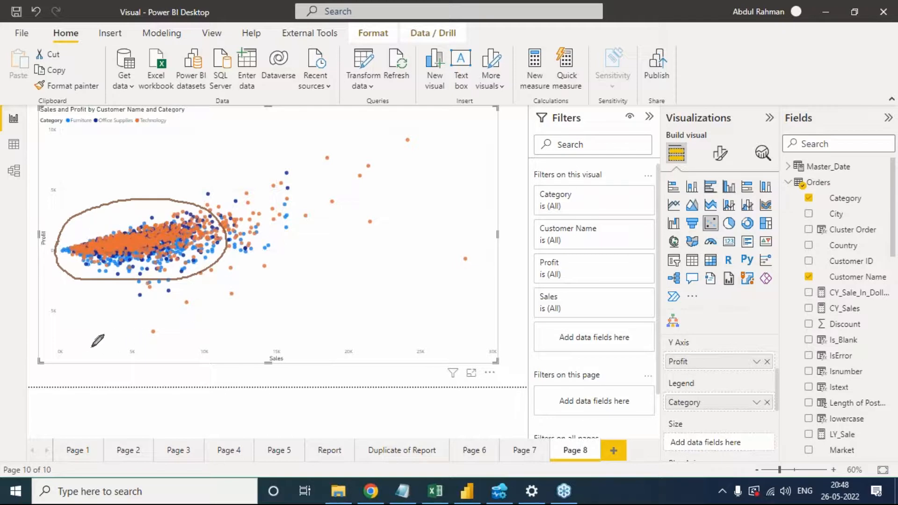
{"action": "left_click_drag", "start_coordinate": [87, 340], "coordinate": [260, 344]}
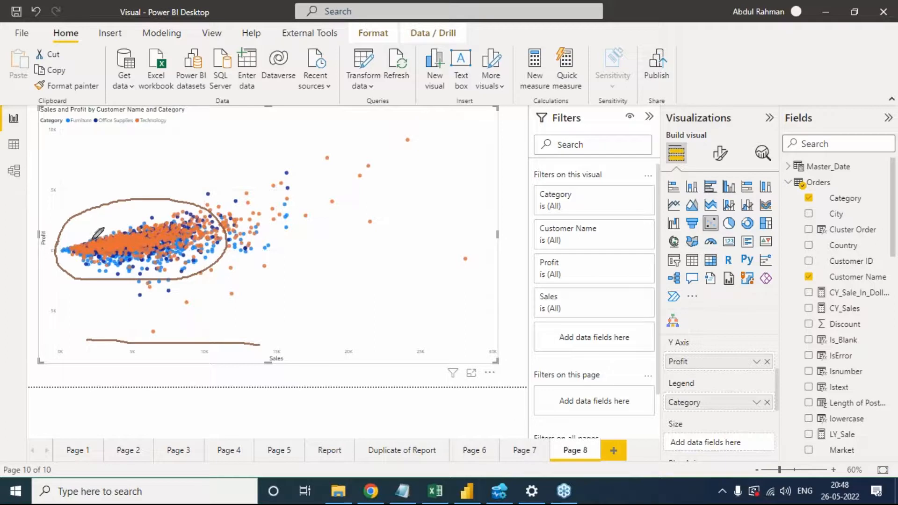
{"action": "left_click_drag", "start_coordinate": [108, 230], "coordinate": [270, 191]}
{"action": "mouse_move", "coordinate": [365, 342]}
{"action": "left_mouse_down"}
{"action": "mouse_move", "coordinate": [378, 220]}
{"action": "mouse_move", "coordinate": [360, 237]}
{"action": "left_mouse_up"}
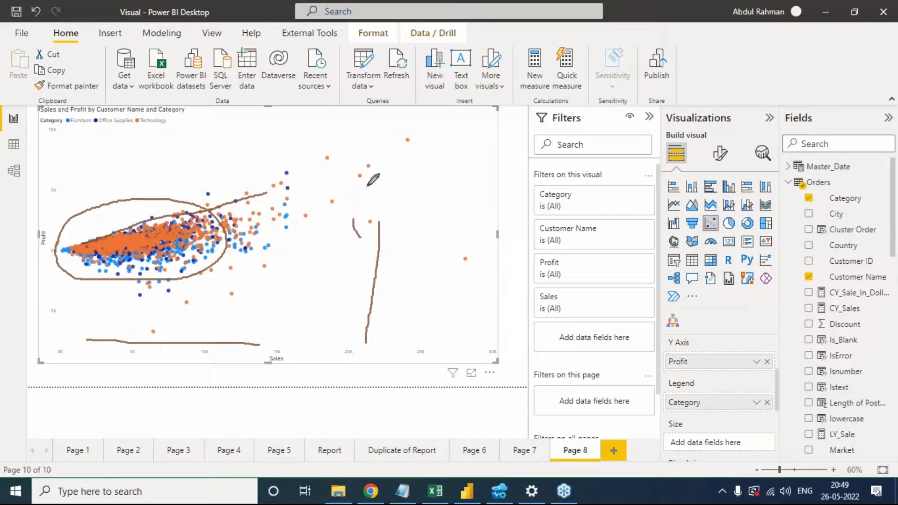
{"action": "left_click_drag", "start_coordinate": [364, 169], "coordinate": [366, 177]}
{"action": "key", "text": "alt+Tab"}
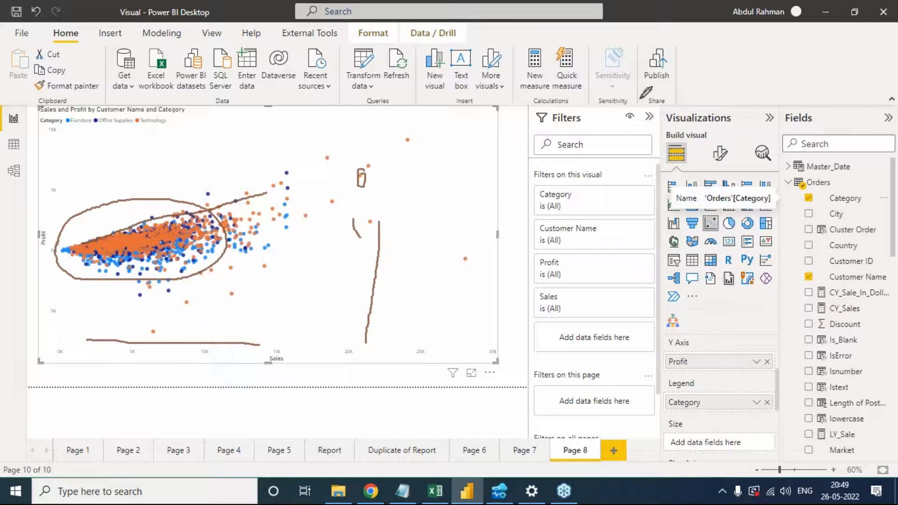
- Sketch two small shapes beside the ribbon and a flower with petals, a stem and three leaves beside the chart
{"action": "left_click_drag", "start_coordinate": [708, 84], "coordinate": [708, 126]}
{"action": "mouse_move", "coordinate": [733, 79]}
{"action": "left_mouse_down"}
{"action": "mouse_move", "coordinate": [738, 90]}
{"action": "mouse_move", "coordinate": [743, 78]}
{"action": "left_mouse_up"}
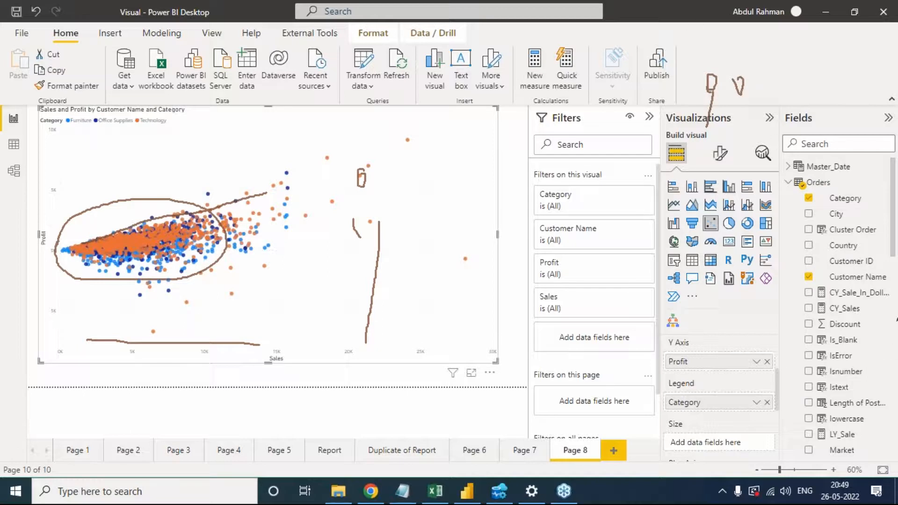
{"action": "mouse_move", "coordinate": [592, 155]}
{"action": "left_mouse_down"}
{"action": "mouse_move", "coordinate": [601, 157]}
{"action": "mouse_move", "coordinate": [587, 170]}
{"action": "mouse_move", "coordinate": [611, 160]}
{"action": "mouse_move", "coordinate": [602, 153]}
{"action": "mouse_move", "coordinate": [580, 170]}
{"action": "mouse_move", "coordinate": [607, 176]}
{"action": "left_mouse_up"}
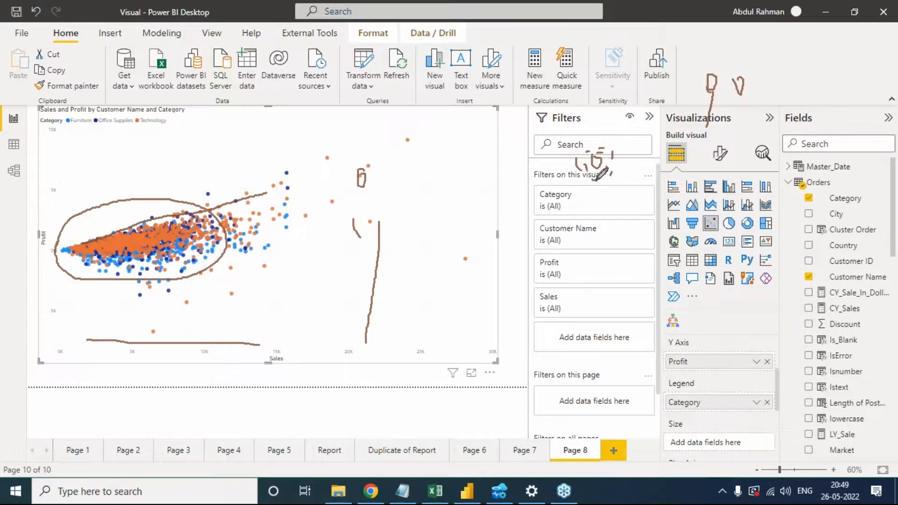
{"action": "left_click_drag", "start_coordinate": [596, 190], "coordinate": [594, 251]}
{"action": "left_click_drag", "start_coordinate": [607, 204], "coordinate": [627, 193]}
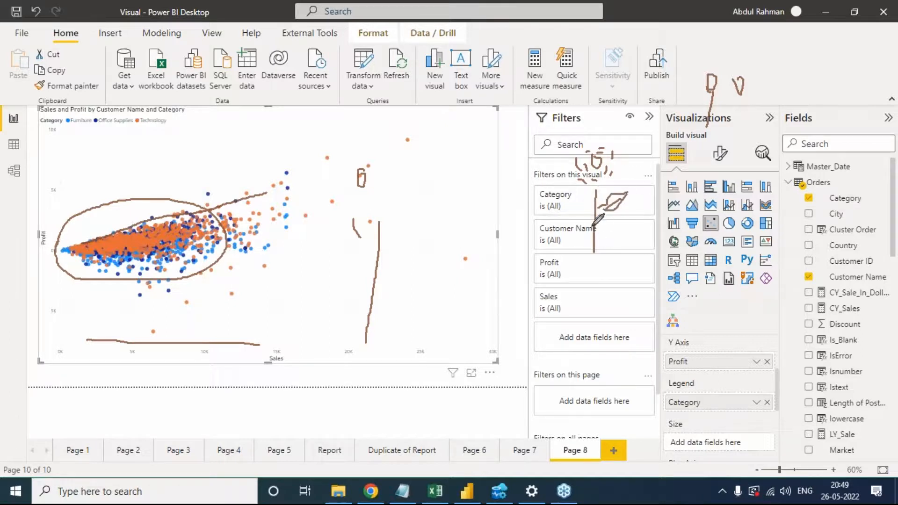
{"action": "mouse_move", "coordinate": [593, 221]}
{"action": "left_mouse_down"}
{"action": "mouse_move", "coordinate": [577, 213]}
{"action": "mouse_move", "coordinate": [565, 223]}
{"action": "mouse_move", "coordinate": [610, 238]}
{"action": "mouse_move", "coordinate": [636, 220]}
{"action": "mouse_move", "coordinate": [611, 235]}
{"action": "left_mouse_up"}
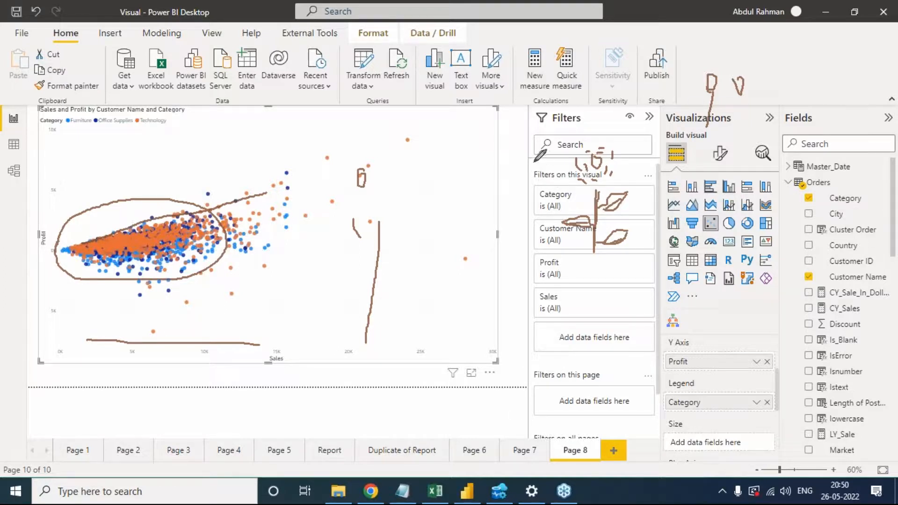
- Sketch a red flower on each side of the brown flower
{"action": "mouse_move", "coordinate": [540, 157]}
{"action": "left_mouse_down"}
{"action": "mouse_move", "coordinate": [539, 167]}
{"action": "mouse_move", "coordinate": [522, 171]}
{"action": "mouse_move", "coordinate": [546, 167]}
{"action": "mouse_move", "coordinate": [538, 182]}
{"action": "mouse_move", "coordinate": [551, 173]}
{"action": "left_mouse_up"}
{"action": "mouse_move", "coordinate": [533, 154]}
{"action": "left_mouse_down"}
{"action": "mouse_move", "coordinate": [522, 159]}
{"action": "mouse_move", "coordinate": [536, 187]}
{"action": "mouse_move", "coordinate": [538, 241]}
{"action": "left_mouse_up"}
{"action": "left_click_drag", "start_coordinate": [533, 181], "coordinate": [518, 168]}
{"action": "mouse_move", "coordinate": [653, 146]}
{"action": "left_mouse_down"}
{"action": "mouse_move", "coordinate": [663, 148]}
{"action": "mouse_move", "coordinate": [636, 162]}
{"action": "mouse_move", "coordinate": [667, 233]}
{"action": "left_mouse_up"}
{"action": "mouse_move", "coordinate": [667, 180]}
{"action": "left_mouse_down"}
{"action": "mouse_move", "coordinate": [678, 229]}
{"action": "mouse_move", "coordinate": [666, 235]}
{"action": "mouse_move", "coordinate": [676, 184]}
{"action": "mouse_move", "coordinate": [664, 212]}
{"action": "left_mouse_up"}
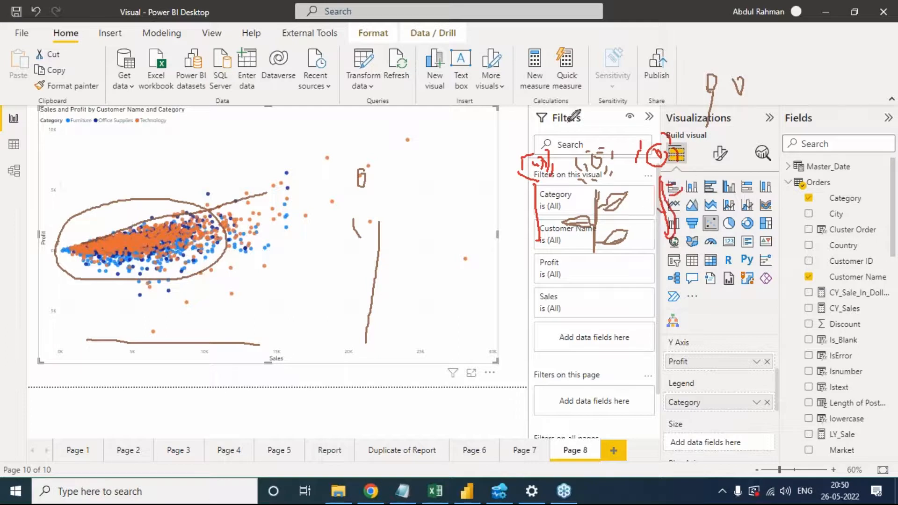
- Sketch one red flower above and another below the brown flower
{"action": "mouse_move", "coordinate": [584, 93]}
{"action": "left_mouse_down"}
{"action": "mouse_move", "coordinate": [583, 143]}
{"action": "mouse_move", "coordinate": [584, 88]}
{"action": "mouse_move", "coordinate": [562, 97]}
{"action": "mouse_move", "coordinate": [595, 100]}
{"action": "mouse_move", "coordinate": [580, 114]}
{"action": "mouse_move", "coordinate": [591, 109]}
{"action": "left_mouse_up"}
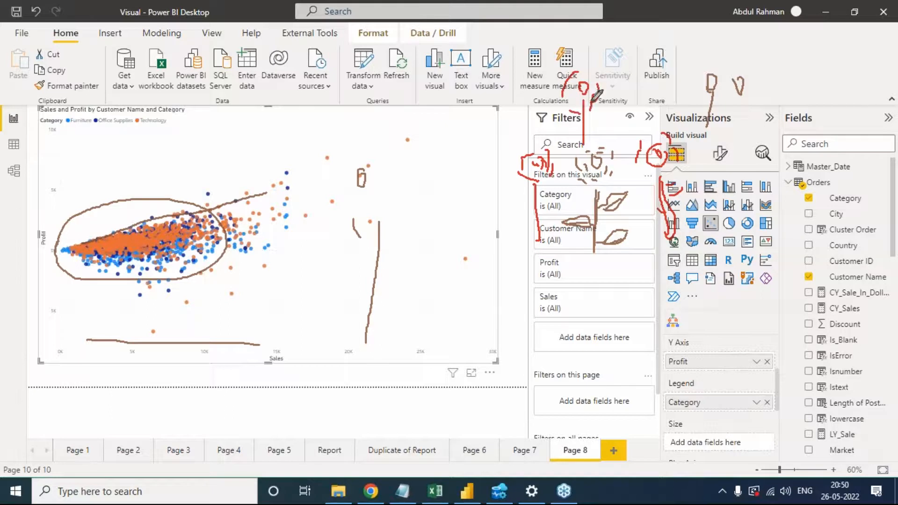
{"action": "left_click_drag", "start_coordinate": [588, 69], "coordinate": [608, 97]}
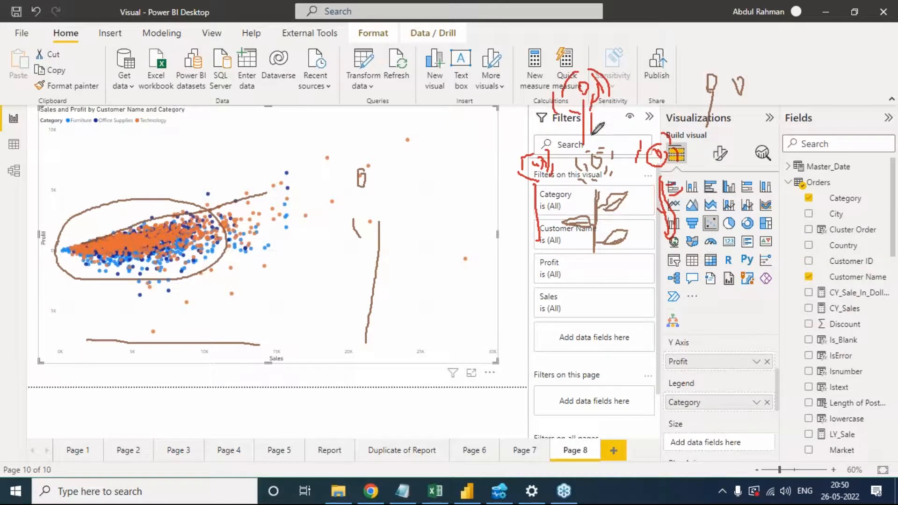
{"action": "left_click_drag", "start_coordinate": [587, 301], "coordinate": [584, 349]}
{"action": "mouse_move", "coordinate": [576, 277]}
{"action": "left_mouse_down"}
{"action": "mouse_move", "coordinate": [563, 287]}
{"action": "mouse_move", "coordinate": [584, 294]}
{"action": "left_mouse_up"}
{"action": "left_click_drag", "start_coordinate": [550, 300], "coordinate": [572, 303]}
{"action": "mouse_move", "coordinate": [591, 279]}
{"action": "left_mouse_down"}
{"action": "mouse_move", "coordinate": [591, 333]}
{"action": "mouse_move", "coordinate": [602, 363]}
{"action": "left_mouse_up"}
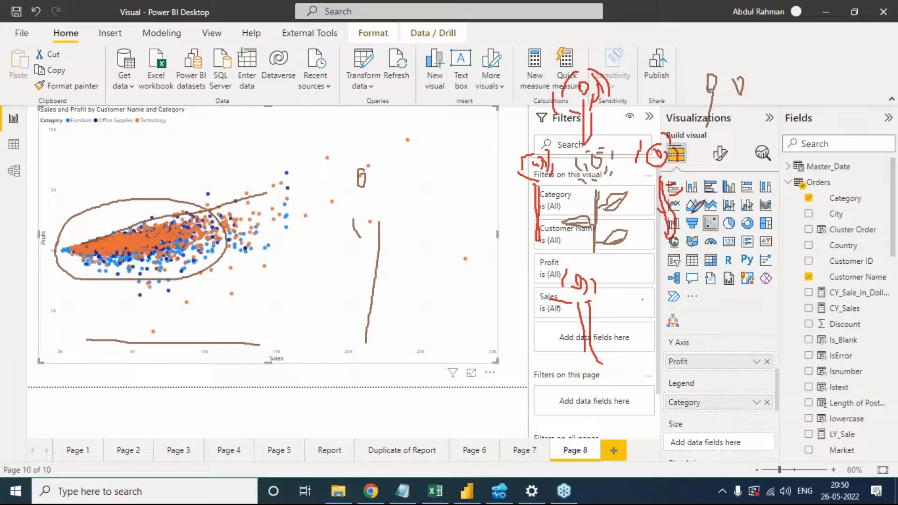
- Frame the central brown flower in red and link it with an arrow to the handwritten label "outlier"
{"action": "mouse_move", "coordinate": [623, 141]}
{"action": "left_mouse_down"}
{"action": "mouse_move", "coordinate": [572, 143]}
{"action": "mouse_move", "coordinate": [559, 232]}
{"action": "mouse_move", "coordinate": [586, 259]}
{"action": "mouse_move", "coordinate": [631, 260]}
{"action": "mouse_move", "coordinate": [643, 193]}
{"action": "mouse_move", "coordinate": [620, 141]}
{"action": "left_mouse_up"}
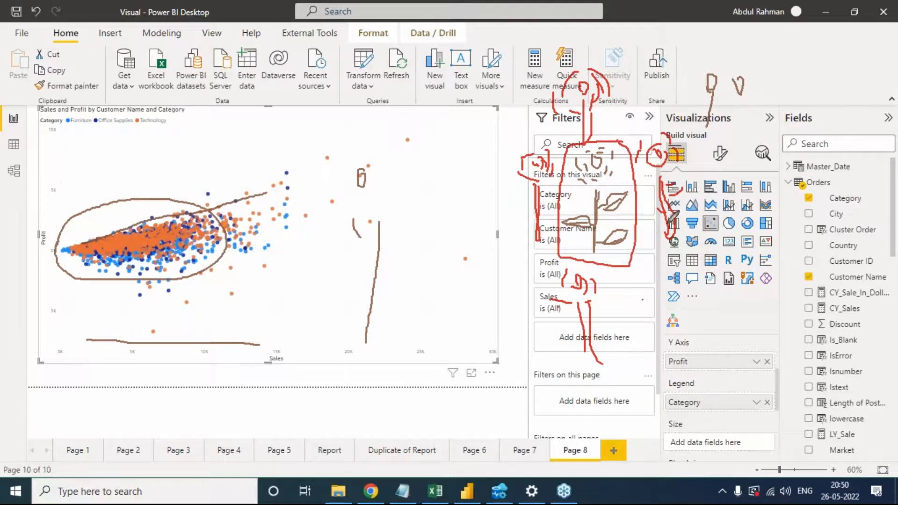
{"action": "mouse_move", "coordinate": [621, 142]}
{"action": "left_mouse_down"}
{"action": "mouse_move", "coordinate": [669, 50]}
{"action": "mouse_move", "coordinate": [674, 69]}
{"action": "mouse_move", "coordinate": [691, 46]}
{"action": "mouse_move", "coordinate": [679, 46]}
{"action": "mouse_move", "coordinate": [730, 56]}
{"action": "mouse_move", "coordinate": [730, 43]}
{"action": "mouse_move", "coordinate": [764, 47]}
{"action": "mouse_move", "coordinate": [768, 38]}
{"action": "mouse_move", "coordinate": [772, 50]}
{"action": "left_mouse_up"}
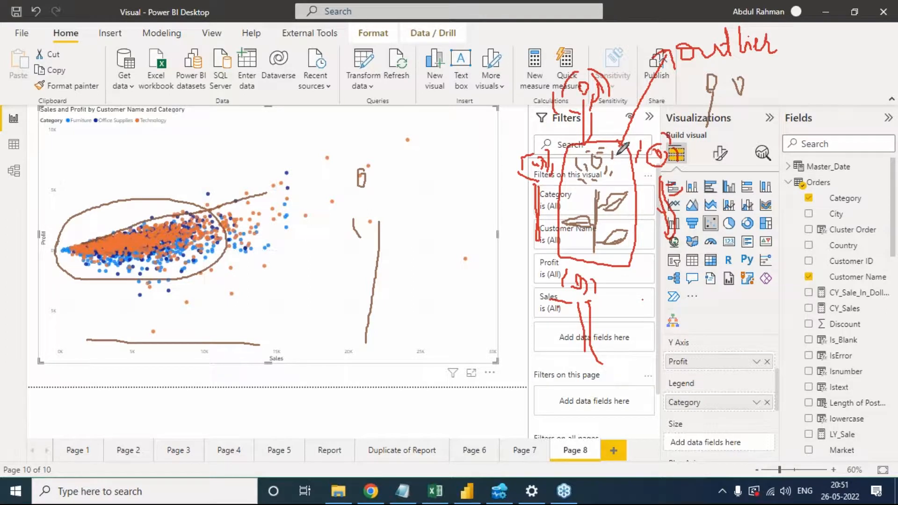
{"action": "mouse_move", "coordinate": [629, 128]}
{"action": "left_mouse_down"}
{"action": "mouse_move", "coordinate": [668, 51]}
{"action": "mouse_move", "coordinate": [685, 43]}
{"action": "left_mouse_up"}
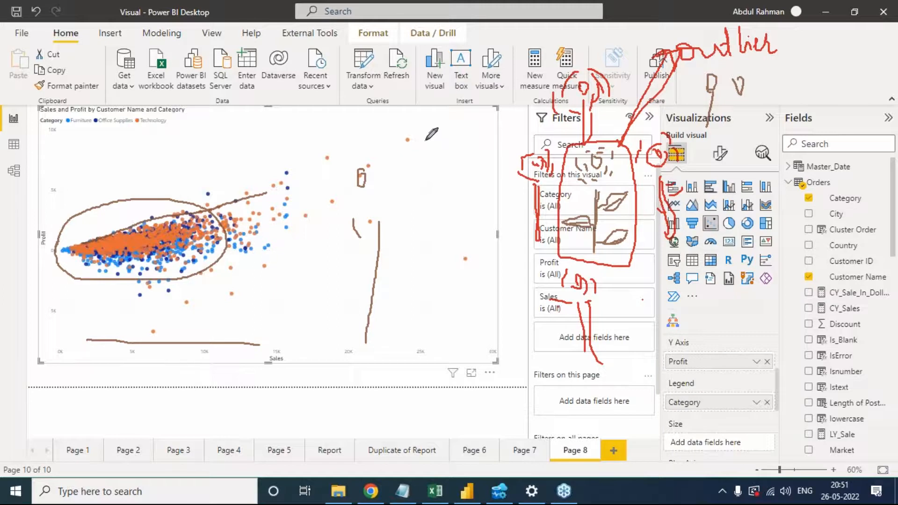
- Handwrite the word "typo" in red above the scatter chart
{"action": "mouse_move", "coordinate": [422, 54]}
{"action": "left_mouse_down"}
{"action": "mouse_move", "coordinate": [423, 99]}
{"action": "mouse_move", "coordinate": [444, 96]}
{"action": "left_mouse_up"}
{"action": "mouse_move", "coordinate": [450, 70]}
{"action": "left_mouse_down"}
{"action": "mouse_move", "coordinate": [466, 80]}
{"action": "mouse_move", "coordinate": [461, 112]}
{"action": "left_mouse_up"}
{"action": "mouse_move", "coordinate": [473, 56]}
{"action": "left_mouse_down"}
{"action": "mouse_move", "coordinate": [477, 95]}
{"action": "mouse_move", "coordinate": [485, 65]}
{"action": "left_mouse_up"}
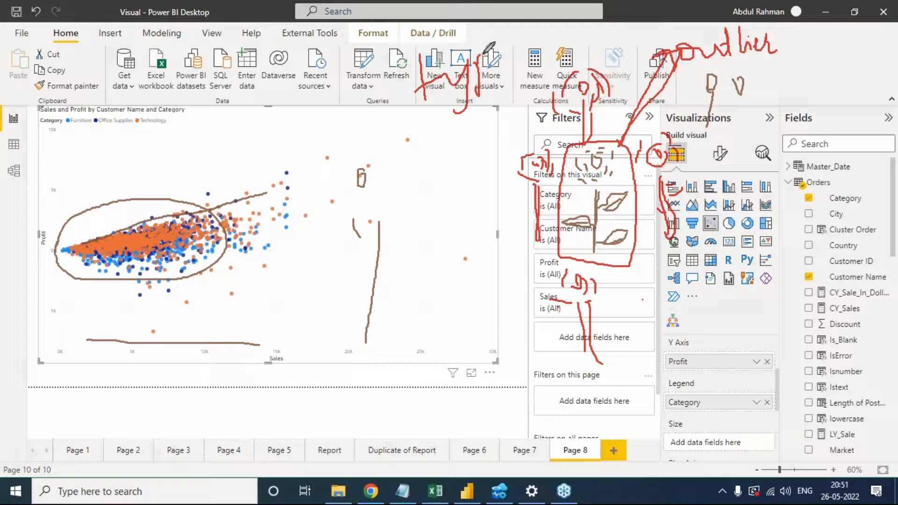
- Handwrite "100" and a much larger number with more zeros beneath it, and outline each number
{"action": "mouse_move", "coordinate": [246, 63]}
{"action": "left_mouse_down"}
{"action": "mouse_move", "coordinate": [248, 112]}
{"action": "mouse_move", "coordinate": [276, 74]}
{"action": "left_mouse_up"}
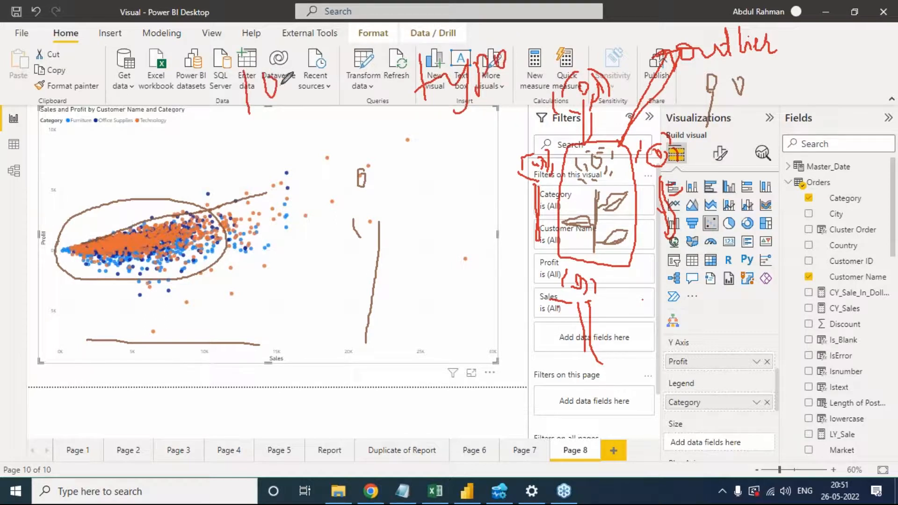
{"action": "left_click_drag", "start_coordinate": [288, 82], "coordinate": [294, 75]}
{"action": "left_click_drag", "start_coordinate": [269, 125], "coordinate": [276, 149]}
{"action": "mouse_move", "coordinate": [303, 120]}
{"action": "left_mouse_down"}
{"action": "mouse_move", "coordinate": [299, 136]}
{"action": "mouse_move", "coordinate": [316, 113]}
{"action": "mouse_move", "coordinate": [371, 117]}
{"action": "mouse_move", "coordinate": [374, 108]}
{"action": "mouse_move", "coordinate": [383, 116]}
{"action": "left_mouse_up"}
{"action": "left_click_drag", "start_coordinate": [314, 121], "coordinate": [312, 146]}
{"action": "mouse_move", "coordinate": [243, 137]}
{"action": "left_mouse_down"}
{"action": "mouse_move", "coordinate": [405, 104]}
{"action": "mouse_move", "coordinate": [236, 176]}
{"action": "mouse_move", "coordinate": [248, 133]}
{"action": "left_mouse_up"}
{"action": "mouse_move", "coordinate": [227, 76]}
{"action": "left_mouse_down"}
{"action": "mouse_move", "coordinate": [322, 91]}
{"action": "mouse_move", "coordinate": [236, 115]}
{"action": "mouse_move", "coordinate": [229, 78]}
{"action": "left_mouse_up"}
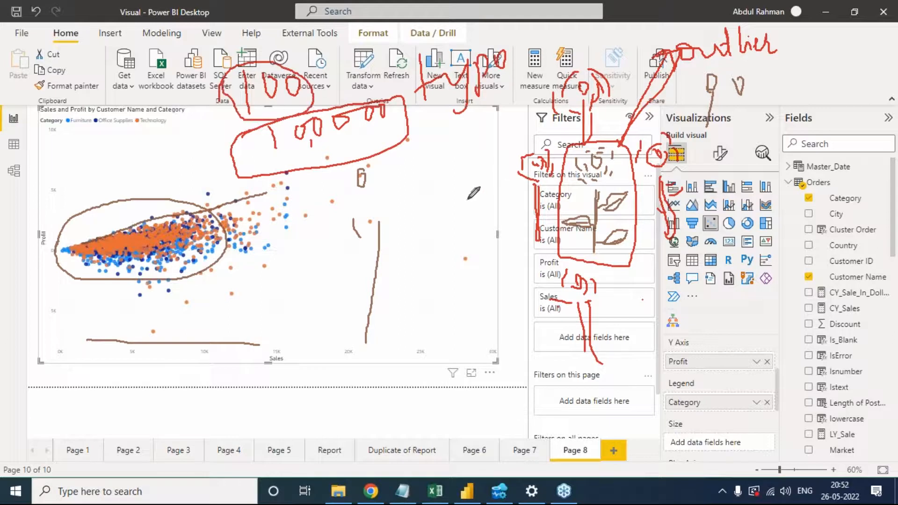
- Handwrite an outlined "100" over the chart and list the values 5.1, 70 and 6.2 beneath it
{"action": "mouse_move", "coordinate": [442, 212]}
{"action": "left_mouse_down"}
{"action": "mouse_move", "coordinate": [441, 237]}
{"action": "mouse_move", "coordinate": [481, 211]}
{"action": "mouse_move", "coordinate": [493, 220]}
{"action": "left_mouse_up"}
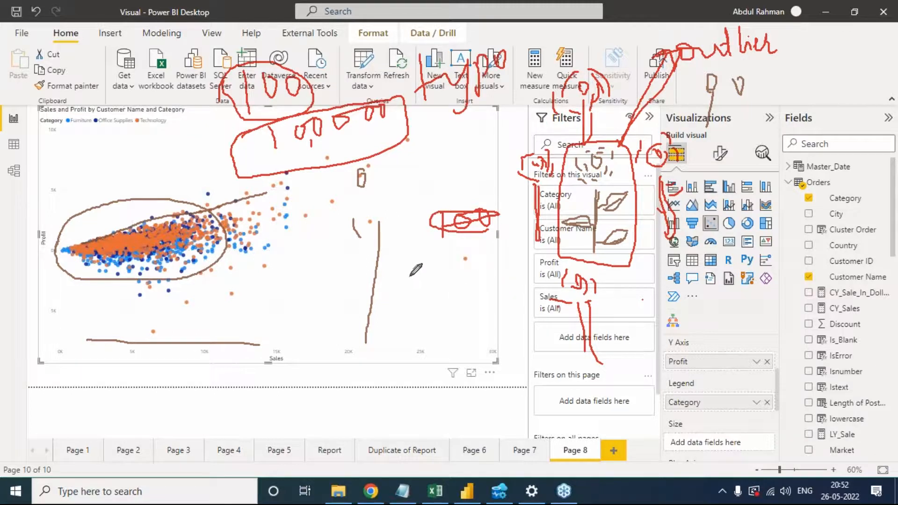
{"action": "mouse_move", "coordinate": [416, 259]}
{"action": "left_mouse_down"}
{"action": "mouse_move", "coordinate": [428, 271]}
{"action": "mouse_move", "coordinate": [414, 281]}
{"action": "mouse_move", "coordinate": [439, 256]}
{"action": "mouse_move", "coordinate": [451, 278]}
{"action": "mouse_move", "coordinate": [433, 321]}
{"action": "mouse_move", "coordinate": [445, 303]}
{"action": "left_mouse_up"}
{"action": "left_click", "coordinate": [439, 274]}
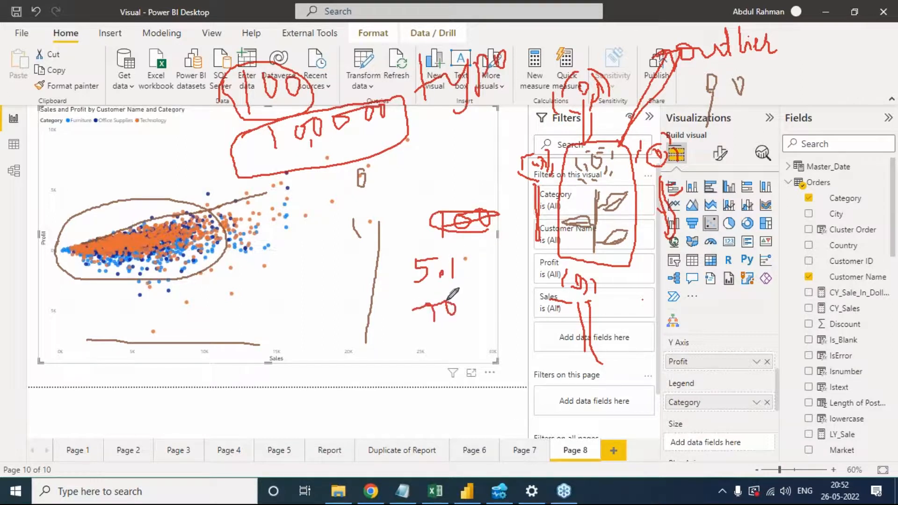
{"action": "mouse_move", "coordinate": [436, 349]}
{"action": "left_mouse_down"}
{"action": "mouse_move", "coordinate": [425, 366]}
{"action": "mouse_move", "coordinate": [475, 361]}
{"action": "left_mouse_up"}
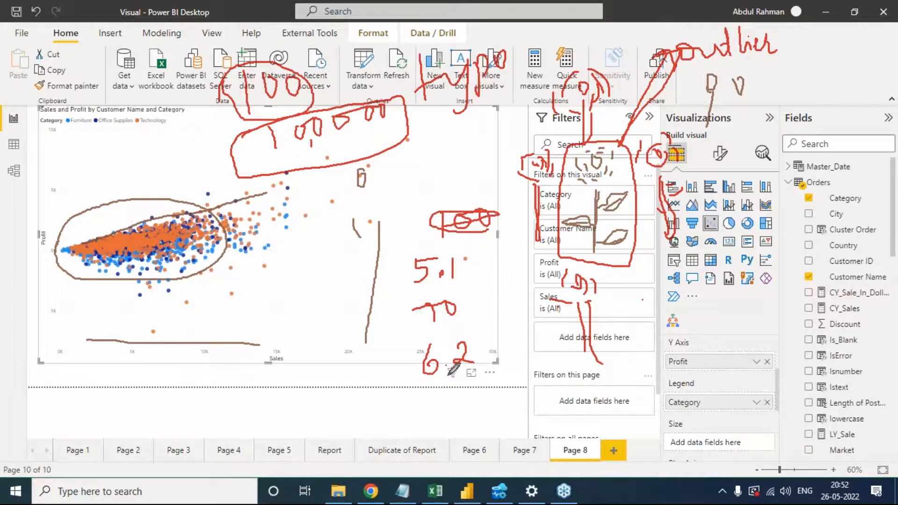
- Sketch a container shape, write 62 and 2 below the list, emphasize the decimal point in 6.2, and frame the three listed values
{"action": "mouse_move", "coordinate": [296, 394]}
{"action": "left_mouse_down"}
{"action": "mouse_move", "coordinate": [352, 395]}
{"action": "mouse_move", "coordinate": [365, 412]}
{"action": "mouse_move", "coordinate": [370, 398]}
{"action": "left_mouse_up"}
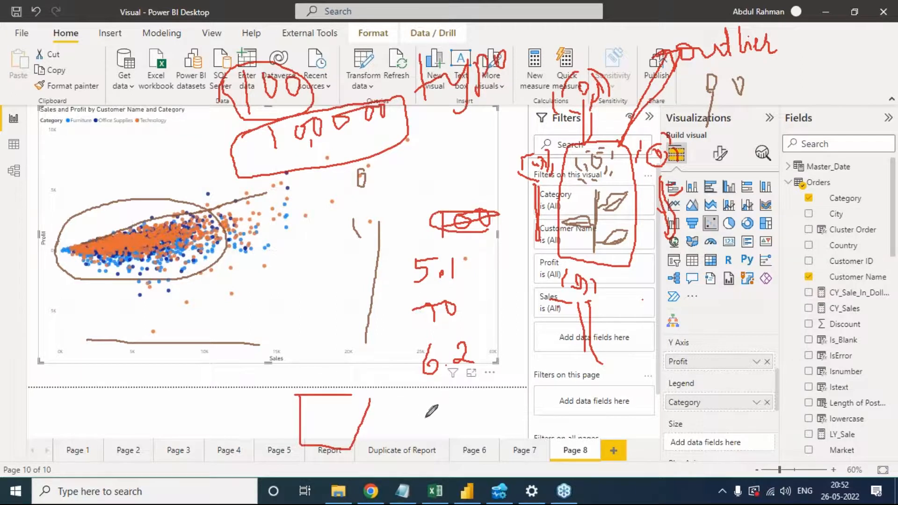
{"action": "mouse_move", "coordinate": [448, 397]}
{"action": "left_mouse_down"}
{"action": "mouse_move", "coordinate": [439, 429]}
{"action": "mouse_move", "coordinate": [449, 412]}
{"action": "mouse_move", "coordinate": [432, 415]}
{"action": "mouse_move", "coordinate": [463, 423]}
{"action": "mouse_move", "coordinate": [472, 411]}
{"action": "mouse_move", "coordinate": [488, 423]}
{"action": "left_mouse_up"}
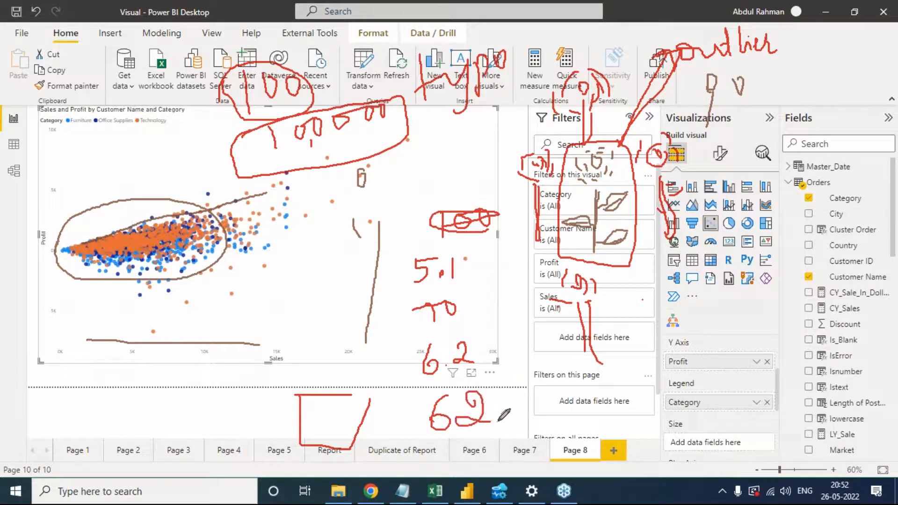
{"action": "left_click", "coordinate": [448, 364]}
{"action": "left_click", "coordinate": [505, 395]}
{"action": "mouse_move", "coordinate": [464, 435]}
{"action": "left_mouse_down"}
{"action": "mouse_move", "coordinate": [475, 444]}
{"action": "mouse_move", "coordinate": [456, 463]}
{"action": "mouse_move", "coordinate": [504, 450]}
{"action": "left_mouse_up"}
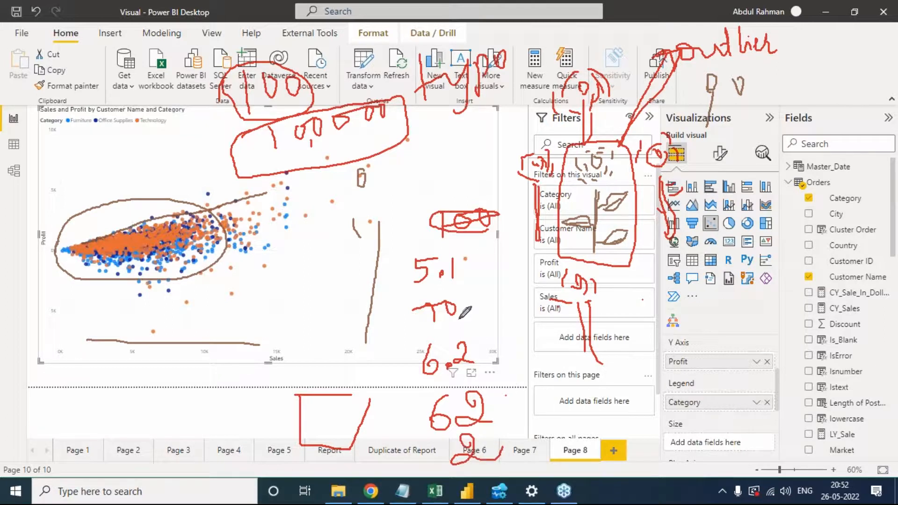
{"action": "mouse_move", "coordinate": [402, 249]}
{"action": "left_mouse_down"}
{"action": "mouse_move", "coordinate": [488, 243]}
{"action": "mouse_move", "coordinate": [504, 363]}
{"action": "mouse_move", "coordinate": [414, 387]}
{"action": "mouse_move", "coordinate": [395, 339]}
{"action": "mouse_move", "coordinate": [397, 250]}
{"action": "mouse_move", "coordinate": [428, 245]}
{"action": "left_mouse_up"}
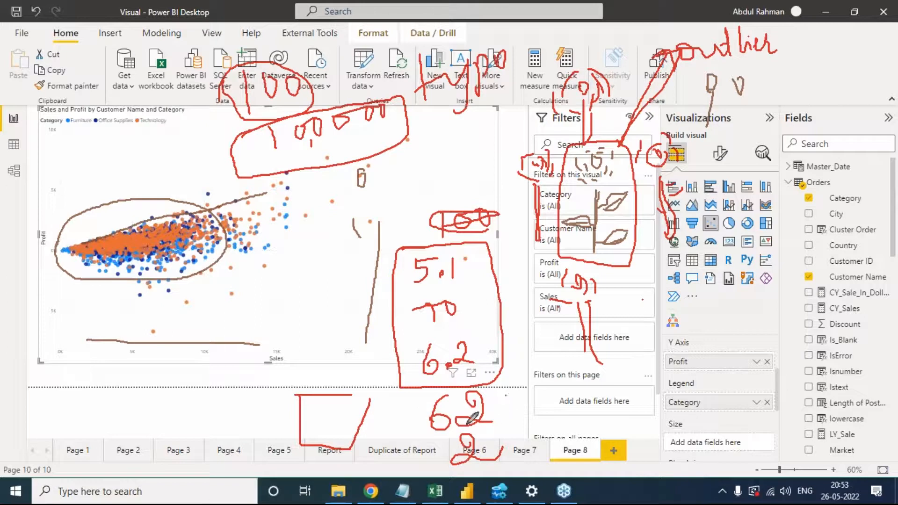
- Tick the handwritten 62 and 2, bracket them together, and draw a plus sign with a minus sign below it
{"action": "left_click_drag", "start_coordinate": [489, 412], "coordinate": [518, 396]}
{"action": "left_click_drag", "start_coordinate": [496, 447], "coordinate": [519, 429]}
{"action": "mouse_move", "coordinate": [526, 387]}
{"action": "left_mouse_down"}
{"action": "mouse_move", "coordinate": [551, 426]}
{"action": "mouse_move", "coordinate": [524, 458]}
{"action": "left_mouse_up"}
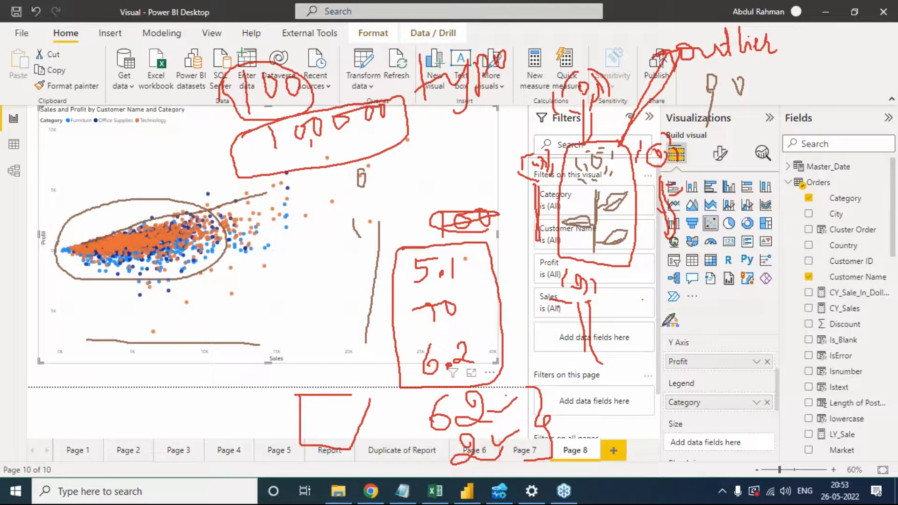
{"action": "mouse_move", "coordinate": [663, 325]}
{"action": "left_mouse_down"}
{"action": "mouse_move", "coordinate": [683, 312]}
{"action": "mouse_move", "coordinate": [679, 341]}
{"action": "left_mouse_up"}
{"action": "left_click_drag", "start_coordinate": [668, 382], "coordinate": [686, 375]}
- Draw a tick above the main cluster, circle an outlying high-profit point, and sketch a rising line with a small circle beyond it
{"action": "mouse_move", "coordinate": [111, 171]}
{"action": "left_mouse_down"}
{"action": "mouse_move", "coordinate": [128, 175]}
{"action": "mouse_move", "coordinate": [158, 149]}
{"action": "left_mouse_up"}
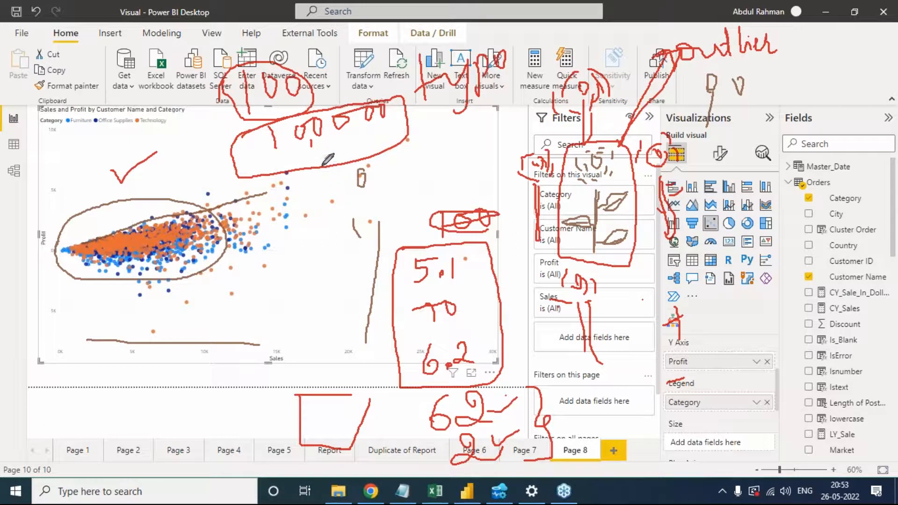
{"action": "mouse_move", "coordinate": [328, 153]}
{"action": "left_mouse_down"}
{"action": "mouse_move", "coordinate": [340, 167]}
{"action": "mouse_move", "coordinate": [324, 151]}
{"action": "left_mouse_up"}
{"action": "left_click_drag", "start_coordinate": [46, 171], "coordinate": [178, 84]}
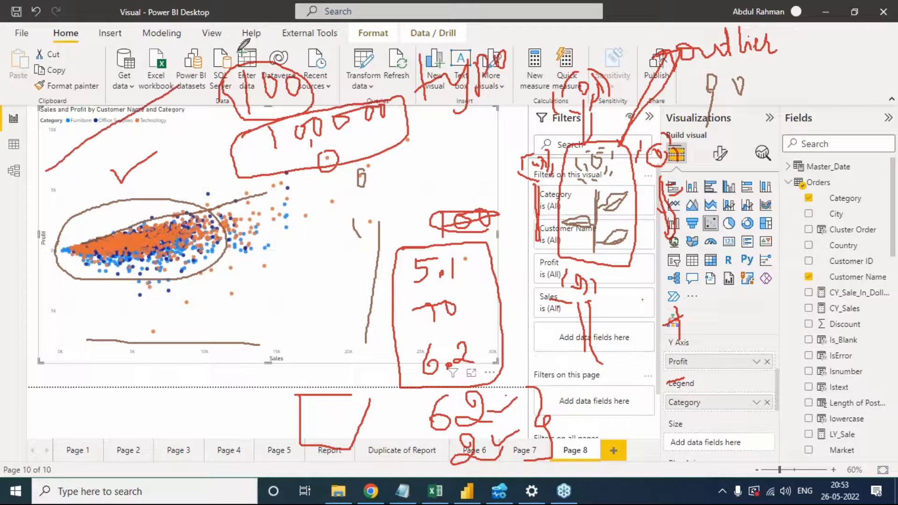
{"action": "mouse_move", "coordinate": [234, 28]}
{"action": "left_mouse_down"}
{"action": "mouse_move", "coordinate": [232, 47]}
{"action": "mouse_move", "coordinate": [231, 26]}
{"action": "left_mouse_up"}
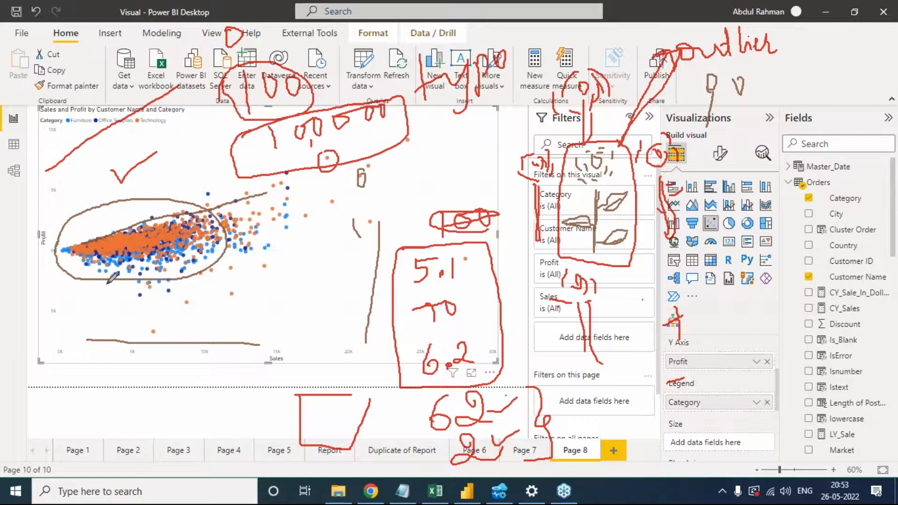
- Sketch a zigzag below the cluster that climbs steeply to a circled peak, and clear all drawings from the screen
{"action": "mouse_move", "coordinate": [65, 315]}
{"action": "left_mouse_down"}
{"action": "mouse_move", "coordinate": [132, 322]}
{"action": "mouse_move", "coordinate": [190, 309]}
{"action": "left_mouse_up"}
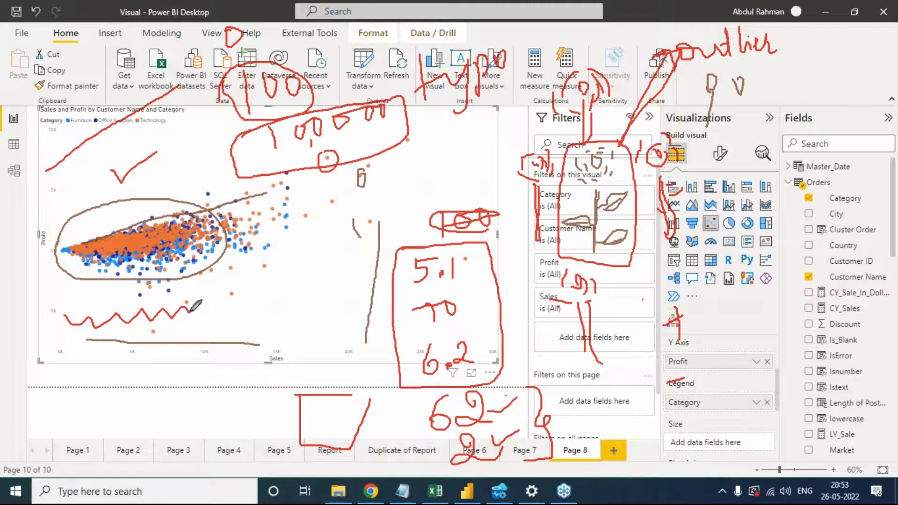
{"action": "mouse_move", "coordinate": [195, 306]}
{"action": "left_mouse_down"}
{"action": "mouse_move", "coordinate": [292, 186]}
{"action": "mouse_move", "coordinate": [272, 188]}
{"action": "mouse_move", "coordinate": [277, 232]}
{"action": "mouse_move", "coordinate": [302, 201]}
{"action": "mouse_move", "coordinate": [278, 194]}
{"action": "left_mouse_up"}
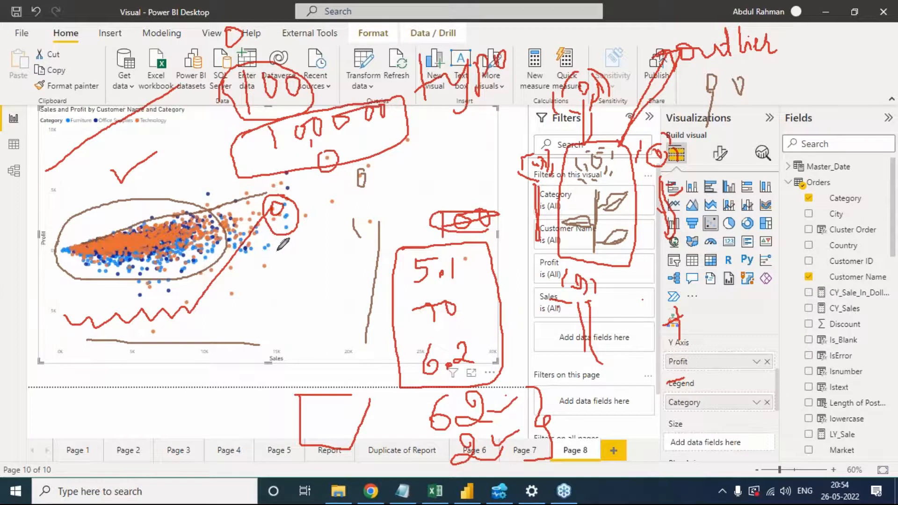
{"action": "left_click_drag", "start_coordinate": [278, 249], "coordinate": [330, 240]}
{"action": "left_click", "coordinate": [798, 290]}
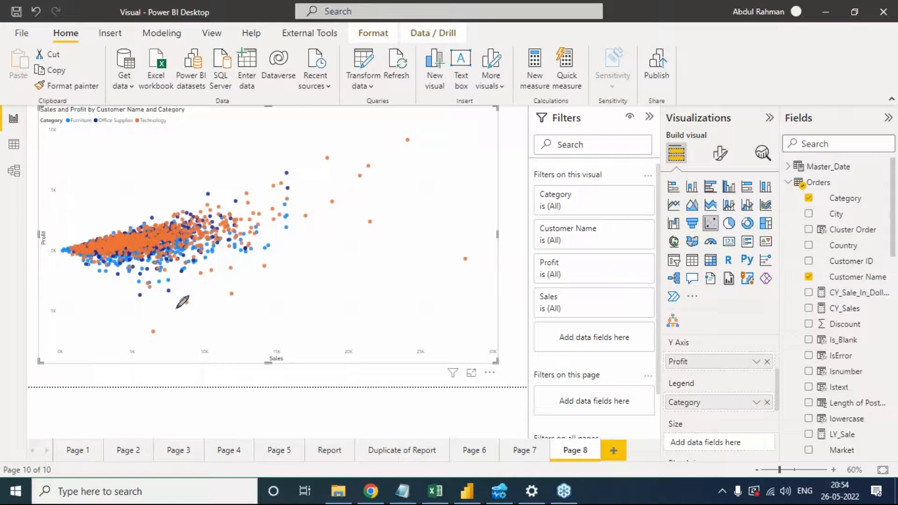
- Circle the highest-profit point and the point with the largest sales as outliers, and erase the circles
{"action": "mouse_move", "coordinate": [412, 132]}
{"action": "left_mouse_down"}
{"action": "mouse_move", "coordinate": [400, 133]}
{"action": "mouse_move", "coordinate": [413, 151]}
{"action": "mouse_move", "coordinate": [409, 127]}
{"action": "left_mouse_up"}
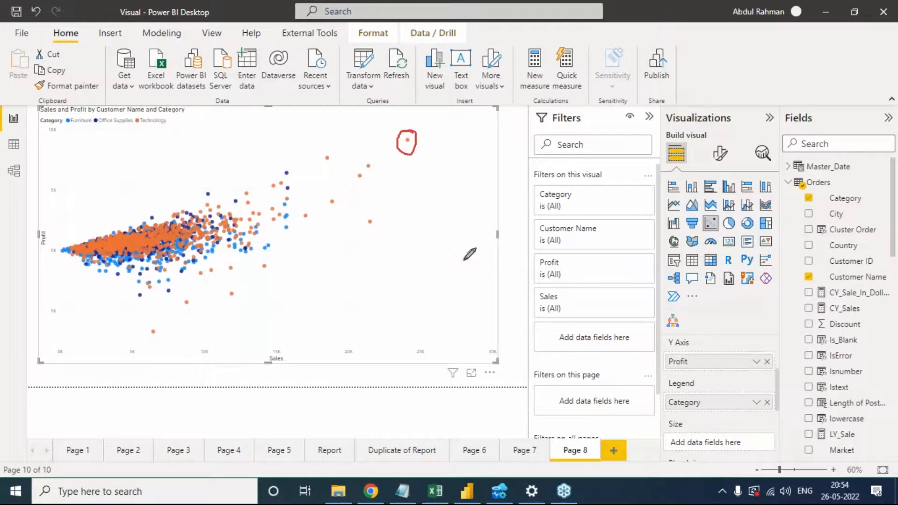
{"action": "mouse_move", "coordinate": [464, 254]}
{"action": "left_mouse_down"}
{"action": "mouse_move", "coordinate": [463, 271]}
{"action": "mouse_move", "coordinate": [473, 251]}
{"action": "mouse_move", "coordinate": [464, 252]}
{"action": "left_mouse_up"}
{"action": "left_click", "coordinate": [825, 282]}
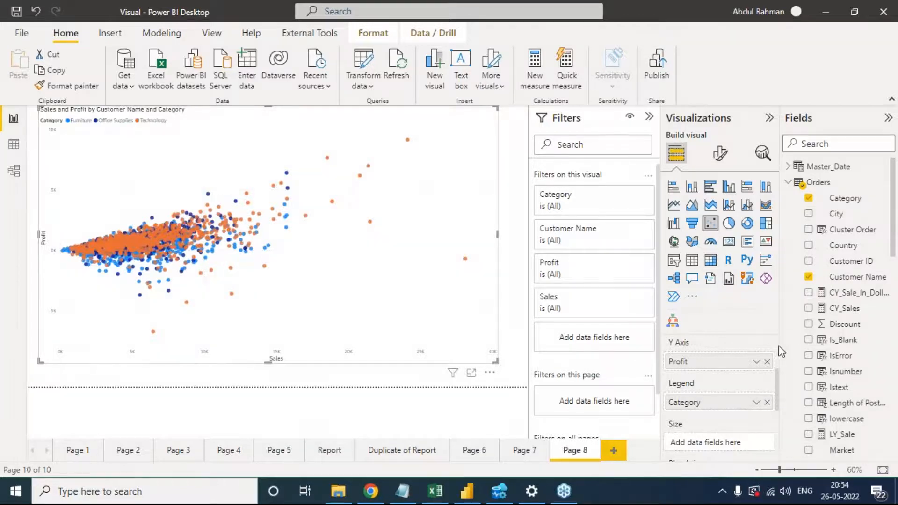
- Add the Year level of the Order Date hierarchy to the scatter chart's play axis
{"action": "scroll", "coordinate": [735, 372], "scroll_direction": "down", "scroll_amount": 2}
{"action": "scroll", "coordinate": [733, 389], "scroll_direction": "down", "scroll_amount": 1}
{"action": "scroll", "coordinate": [730, 386], "scroll_direction": "up", "scroll_amount": 3}
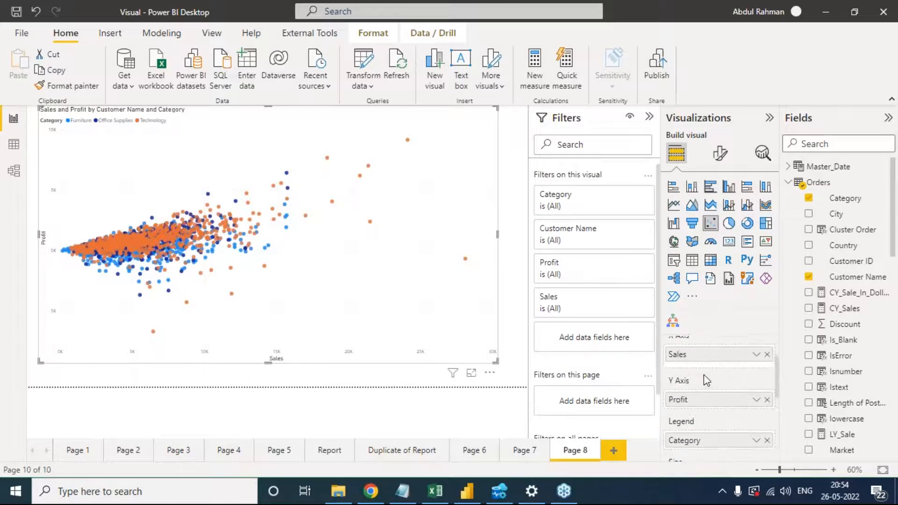
{"action": "scroll", "coordinate": [705, 393], "scroll_direction": "up", "scroll_amount": 1}
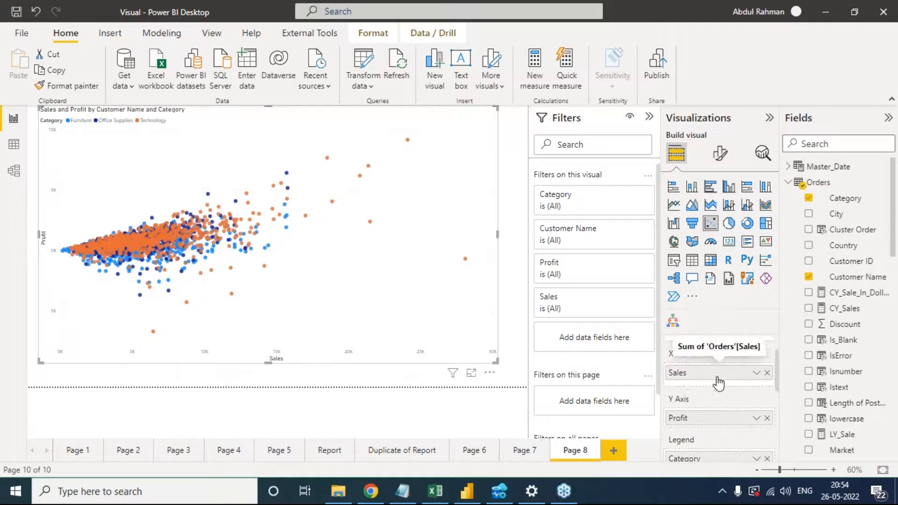
{"action": "scroll", "coordinate": [718, 383], "scroll_direction": "down", "scroll_amount": 6}
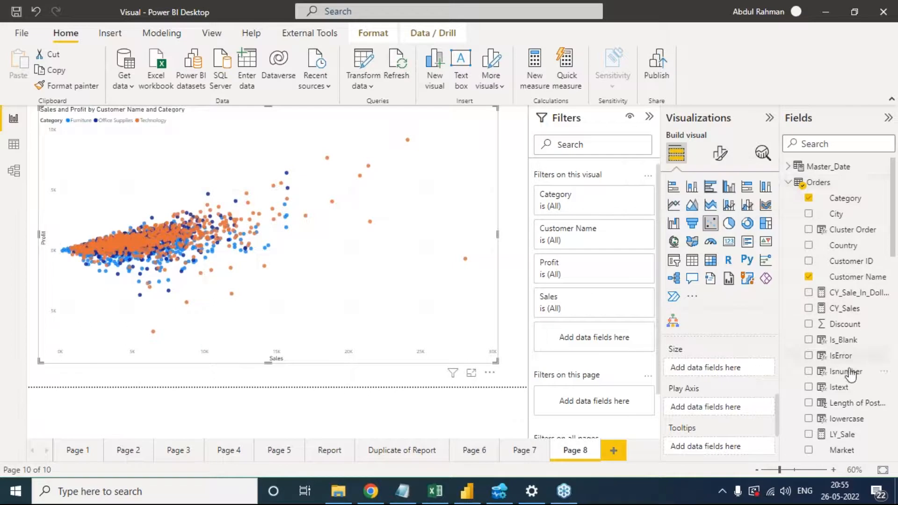
{"action": "scroll", "coordinate": [849, 372], "scroll_direction": "down", "scroll_amount": 5}
{"action": "scroll", "coordinate": [859, 386], "scroll_direction": "down", "scroll_amount": 3}
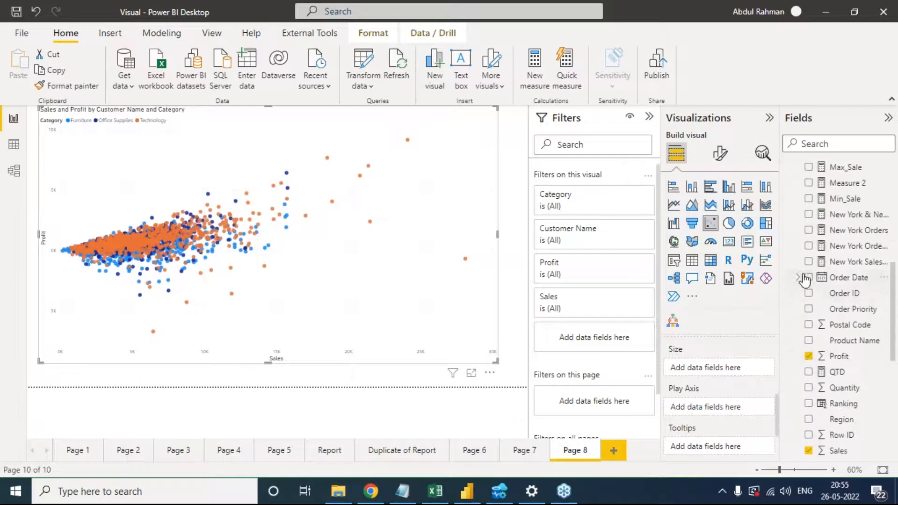
{"action": "left_click", "coordinate": [798, 277]}
{"action": "scroll", "coordinate": [872, 332], "scroll_direction": "down", "scroll_amount": 1}
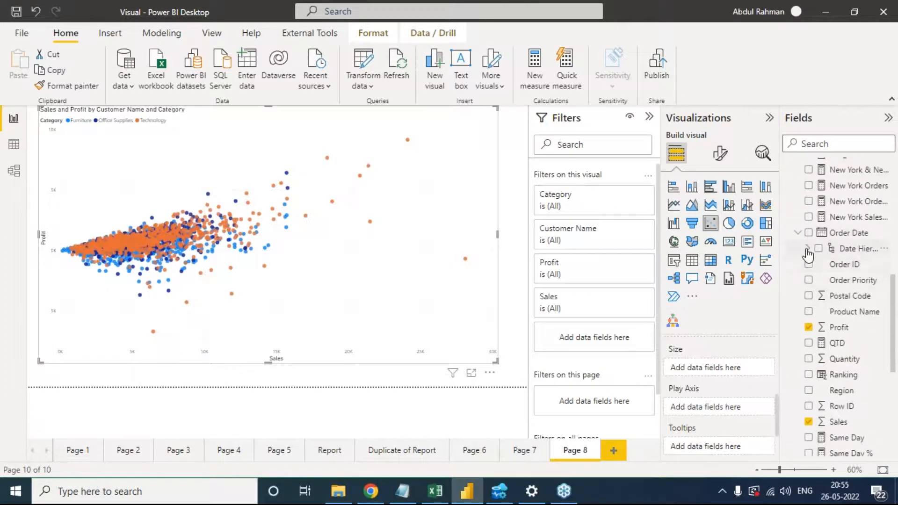
{"action": "left_click", "coordinate": [807, 249]}
{"action": "left_click_drag", "start_coordinate": [856, 264], "coordinate": [729, 414]}
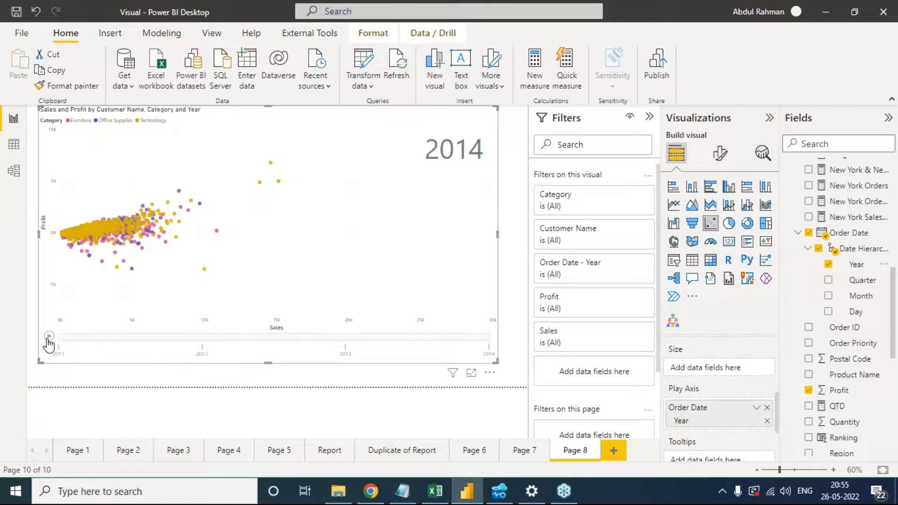
- Play the scatter chart's yearly animation and shrink the chart to less than half its width
{"action": "left_click", "coordinate": [49, 336]}
{"action": "left_click", "coordinate": [49, 336]}
{"action": "left_click_drag", "start_coordinate": [498, 108], "coordinate": [217, 174]}
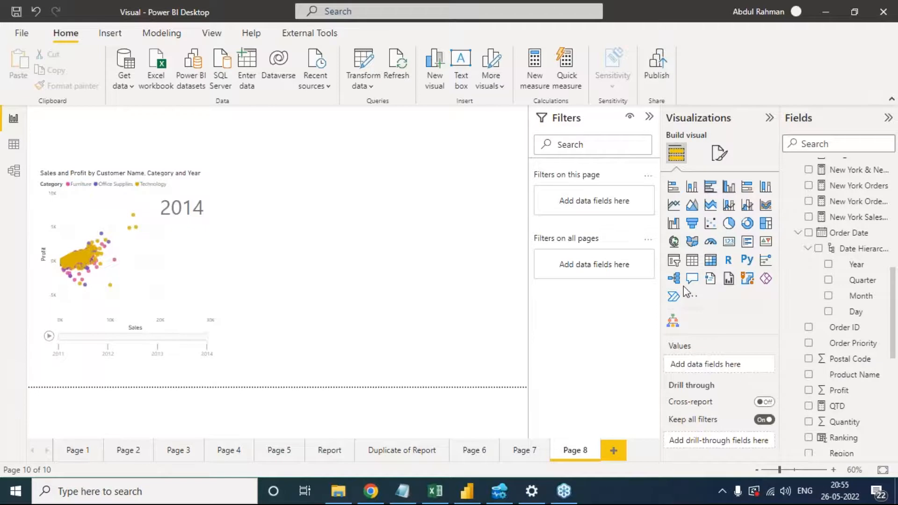
- Examine the scatter chart's analytics options, from the constant, min, max, average, median and percentile lines to symmetry shading and ratio line
{"action": "left_click", "coordinate": [186, 247]}
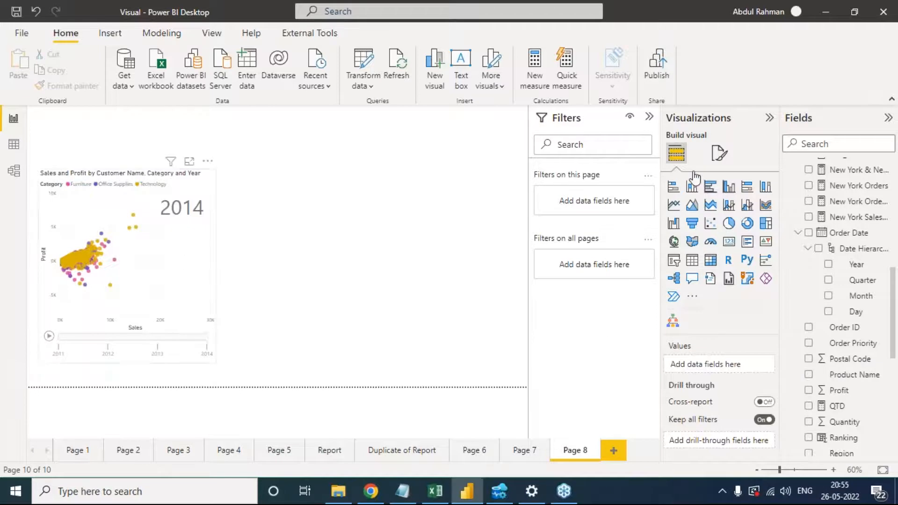
{"action": "left_click", "coordinate": [762, 153]}
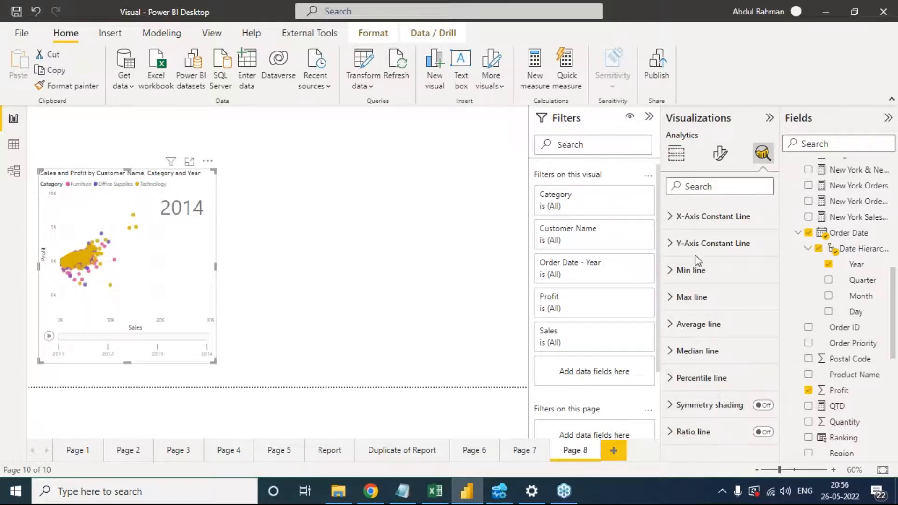
{"action": "left_click", "coordinate": [671, 224]}
{"action": "left_click", "coordinate": [671, 220]}
{"action": "left_click", "coordinate": [671, 220]}
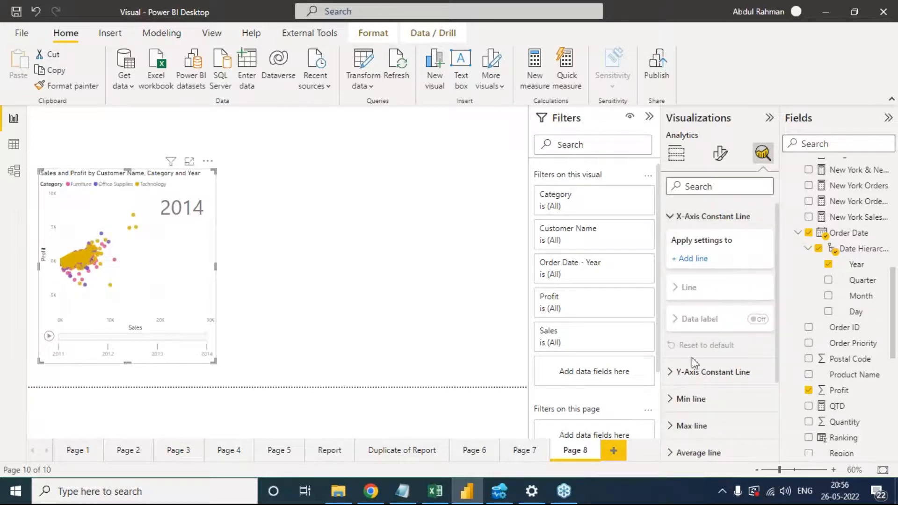
{"action": "left_click", "coordinate": [673, 371]}
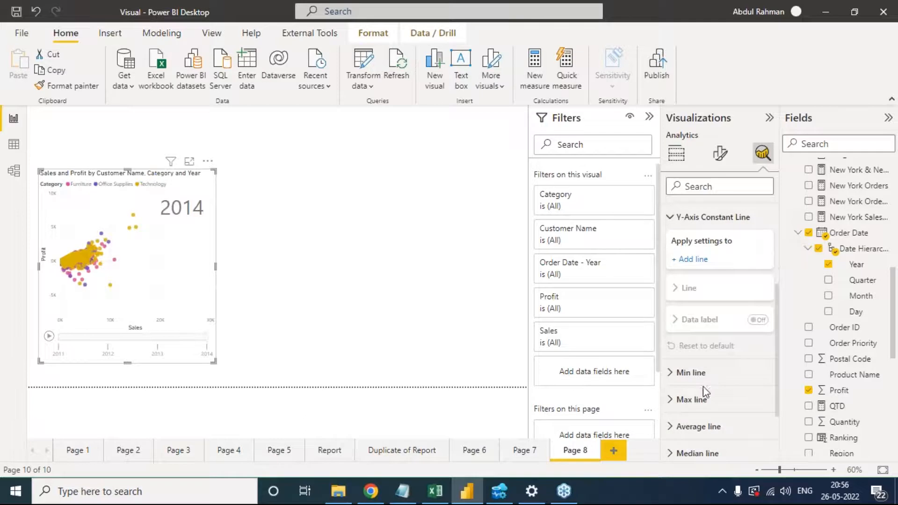
{"action": "left_click", "coordinate": [685, 372]}
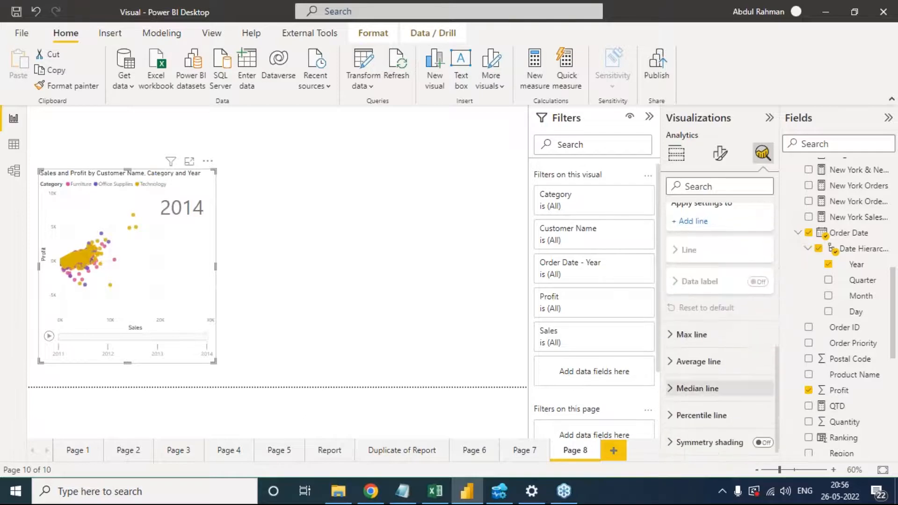
{"action": "left_click", "coordinate": [686, 335]}
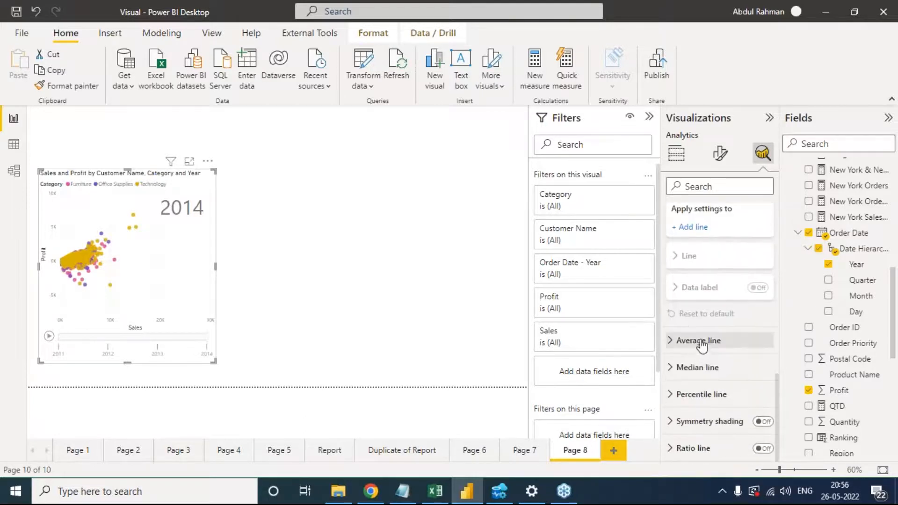
{"action": "left_click", "coordinate": [700, 340]}
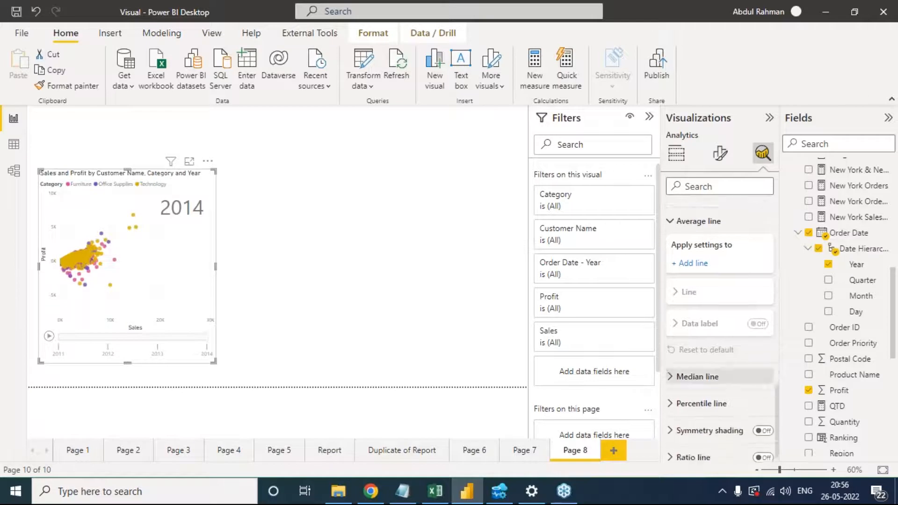
{"action": "left_click", "coordinate": [743, 368]}
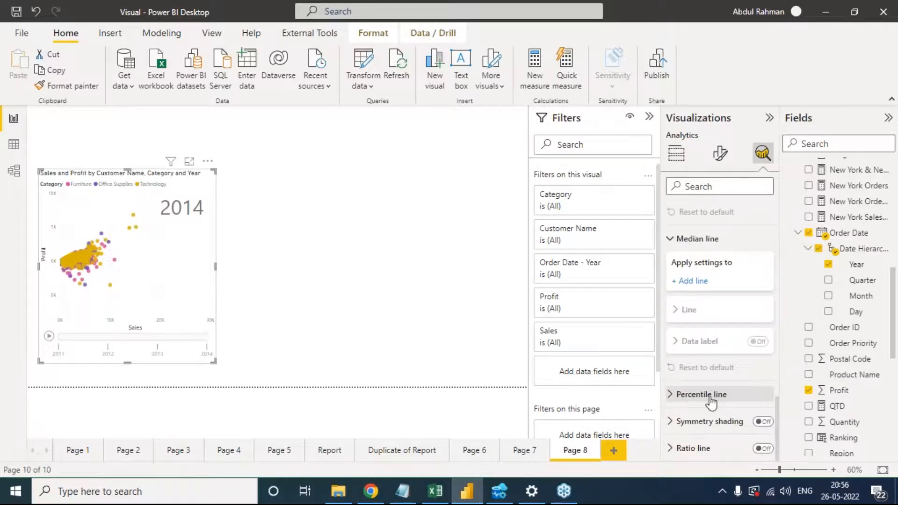
{"action": "left_click", "coordinate": [710, 397]}
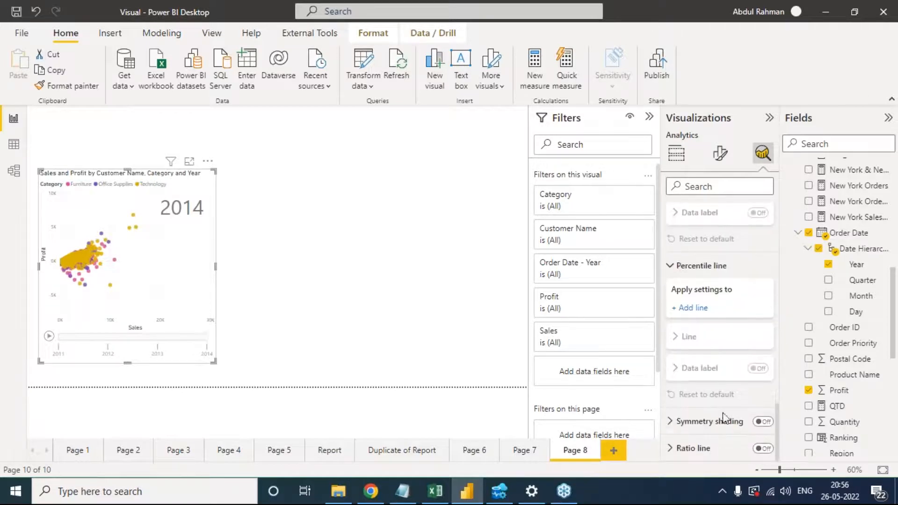
{"action": "left_click", "coordinate": [710, 425]}
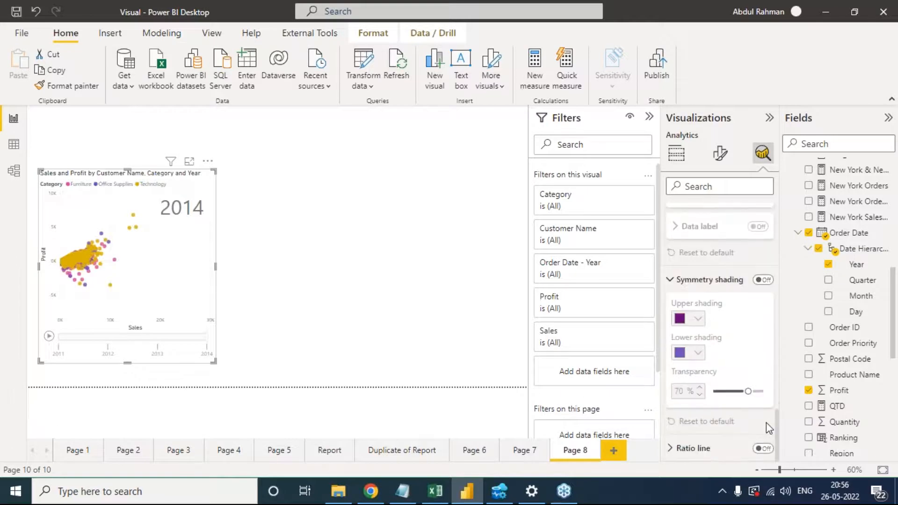
{"action": "left_click", "coordinate": [692, 448]}
{"action": "scroll", "coordinate": [728, 397], "scroll_direction": "up", "scroll_amount": 10}
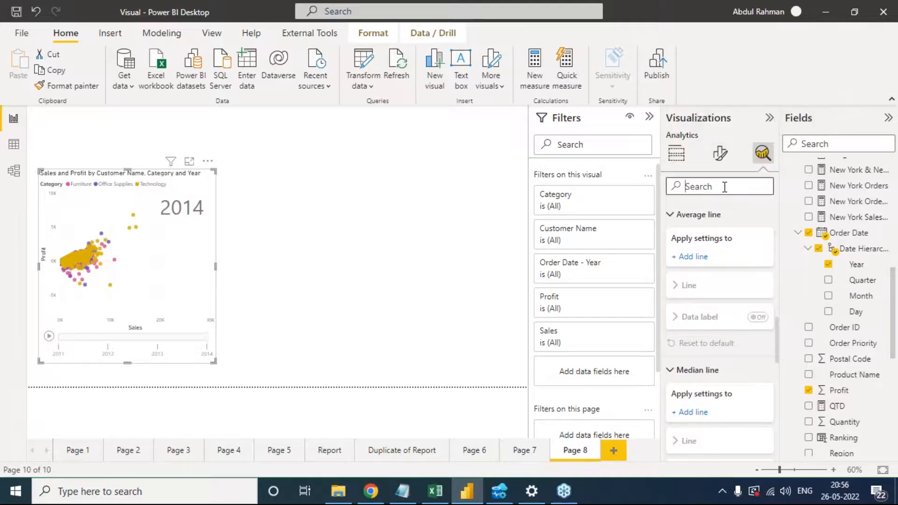
- Search the analytics options for "tre", clear the search, and display the chart's formatting options
{"action": "type", "text": "tre"}
{"action": "left_click", "coordinate": [766, 187]}
{"action": "left_click", "coordinate": [720, 153]}
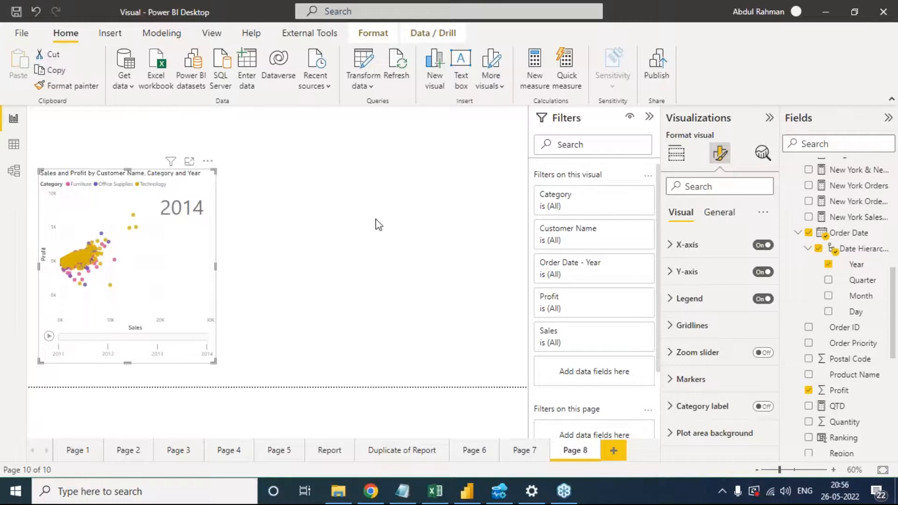
- Enlarge the scatter chart in both width and height
{"action": "left_click", "coordinate": [231, 236]}
{"action": "left_click", "coordinate": [201, 235]}
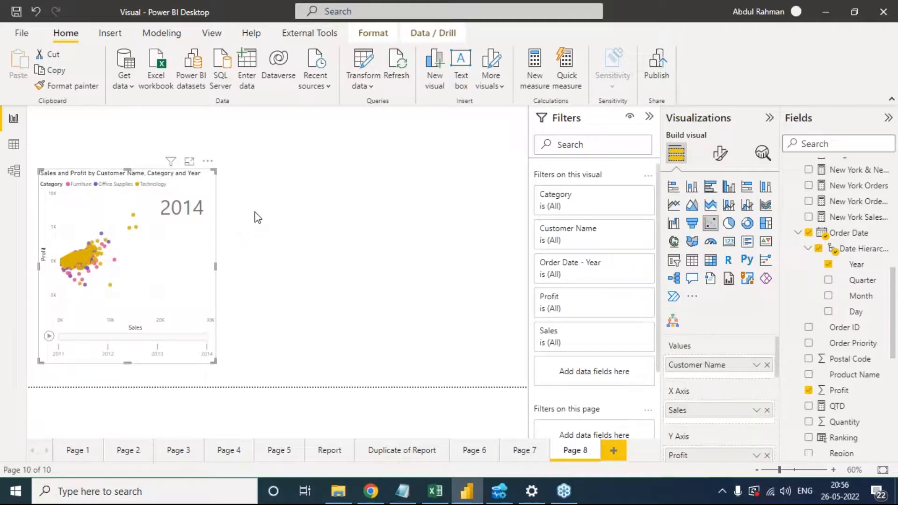
{"action": "left_click_drag", "start_coordinate": [214, 170], "coordinate": [296, 115]}
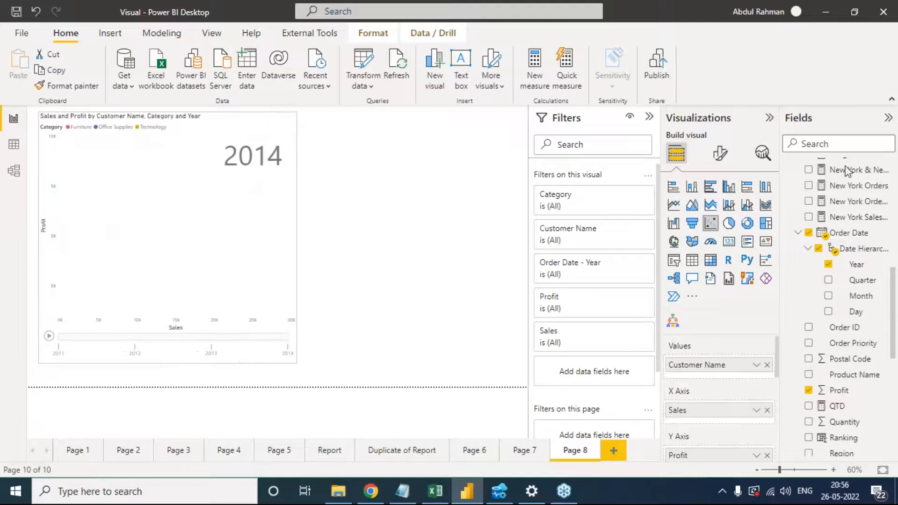
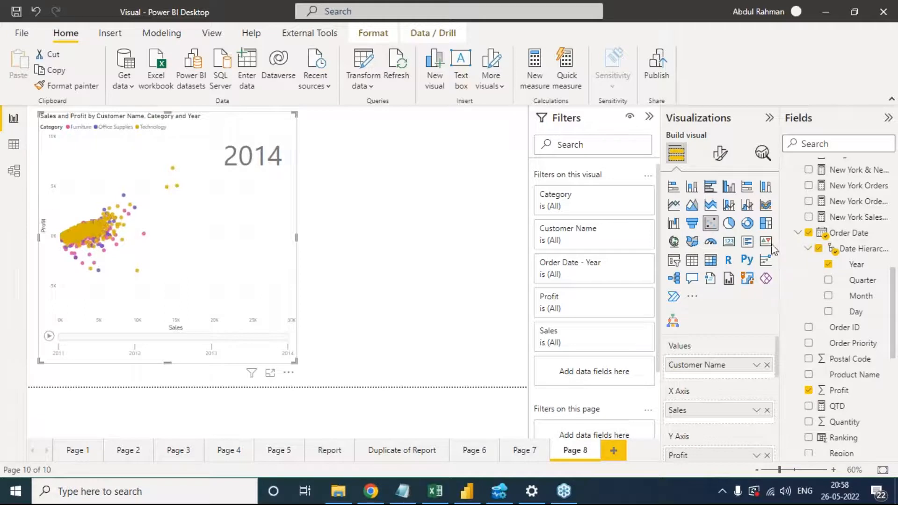
{"action": "left_click", "coordinate": [403, 491]}
{"action": "left_click", "coordinate": [180, 95]}
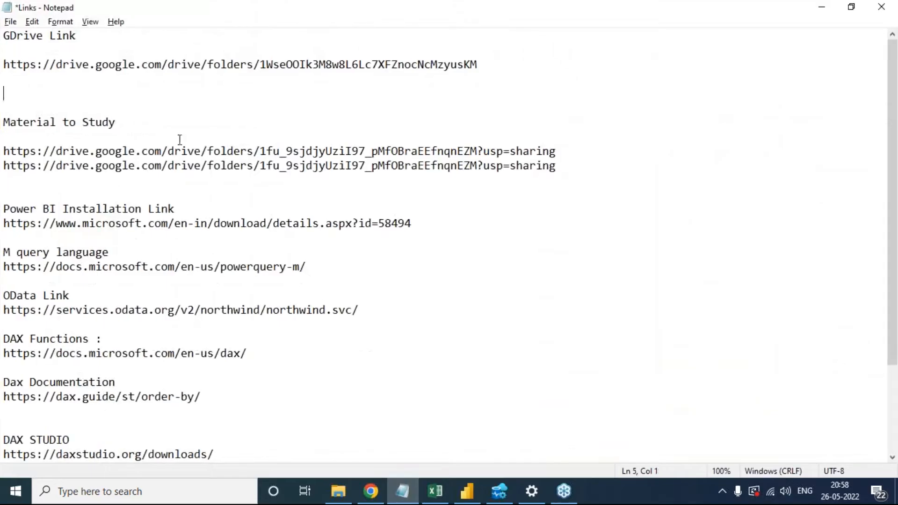
{"action": "left_click", "coordinate": [467, 491]}
- Switch to the Superstore workbook in Excel and enter the heading Correlation in cell B4 of Sheet3
{"action": "left_click", "coordinate": [434, 491]}
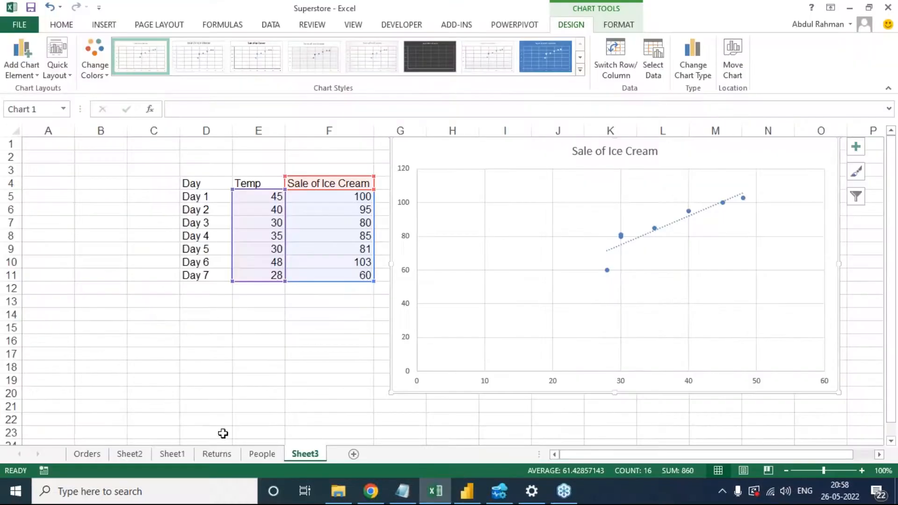
{"action": "left_click", "coordinate": [130, 316]}
{"action": "left_click", "coordinate": [101, 183]}
{"action": "type", "text": "C"}
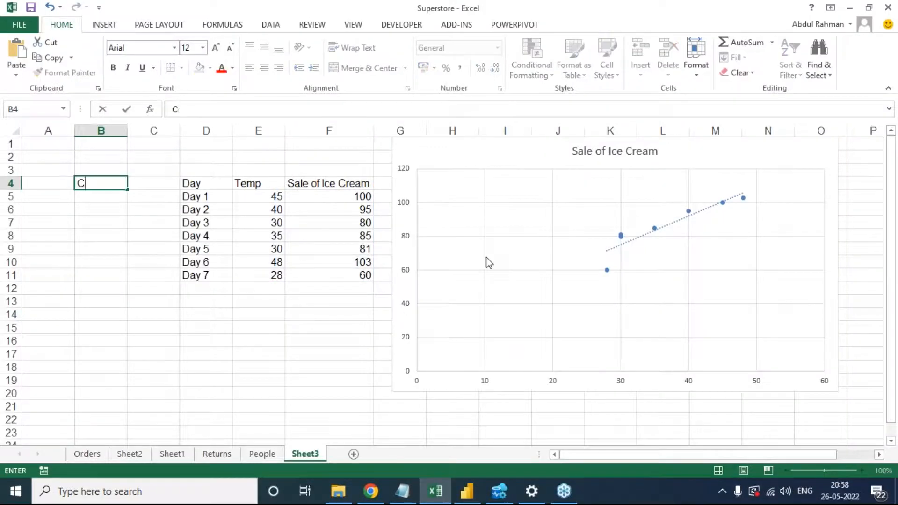
{"action": "type", "text": "orrelation"}
{"action": "key", "text": "Return"}
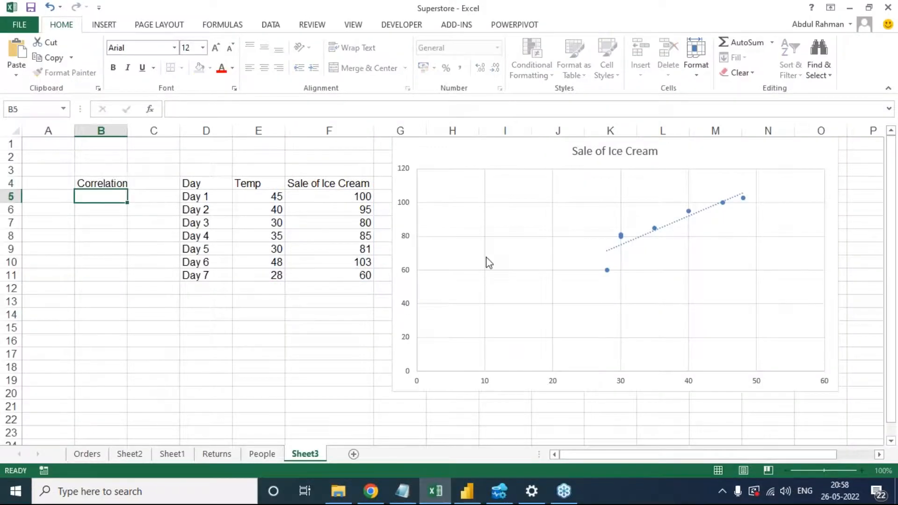
- Enter the labels Independent Variable, Dependent Variables and Outliers in cells B5 to B7 of Sheet3
{"action": "type", "text": "Independent"}
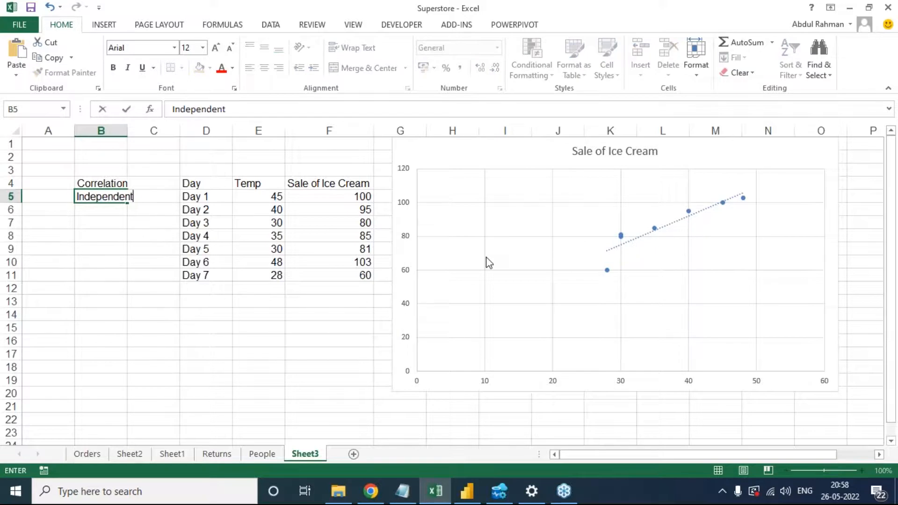
{"action": "type", "text": " Variable"}
{"action": "key", "text": "Return"}
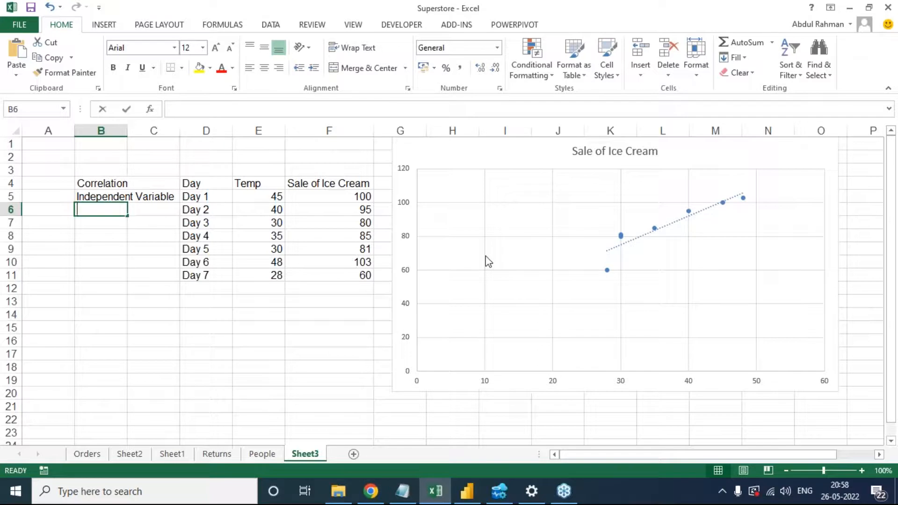
{"action": "type", "text": "Dependent Variables"}
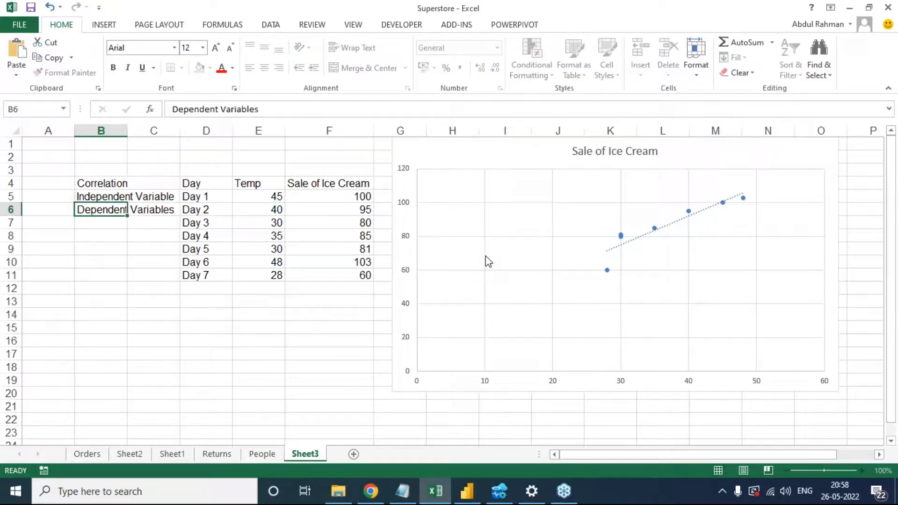
{"action": "key", "text": "Return"}
{"action": "type", "text": "Outliers"}
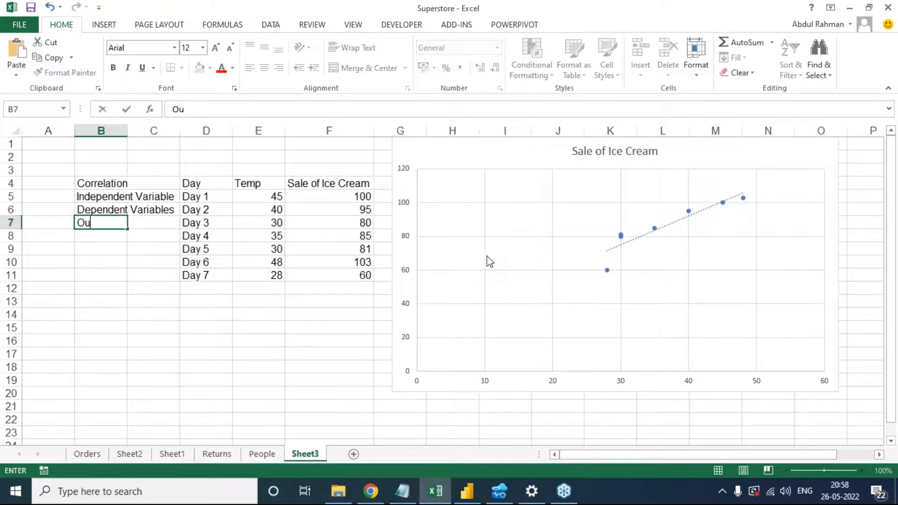
{"action": "key", "text": "Return"}
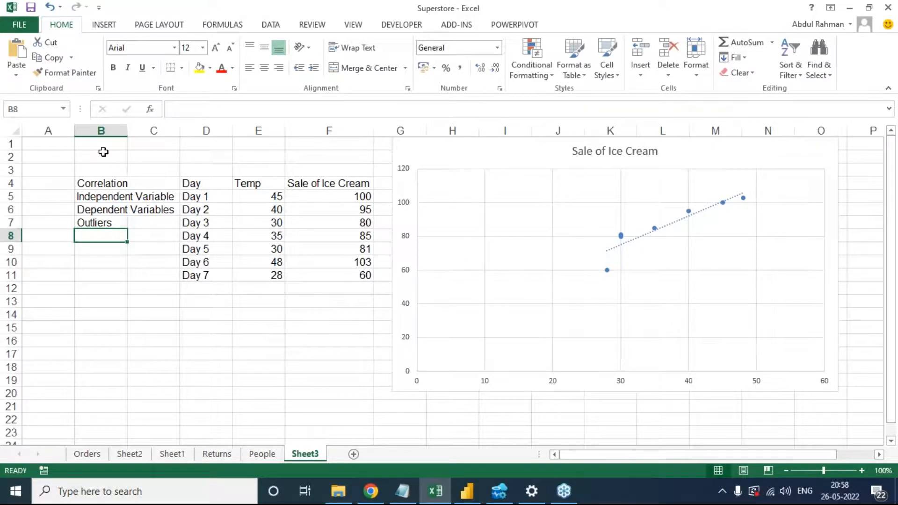
- Fit the width of column B to its contents and enter Clusters in cell B8
{"action": "double_click", "coordinate": [127, 130]}
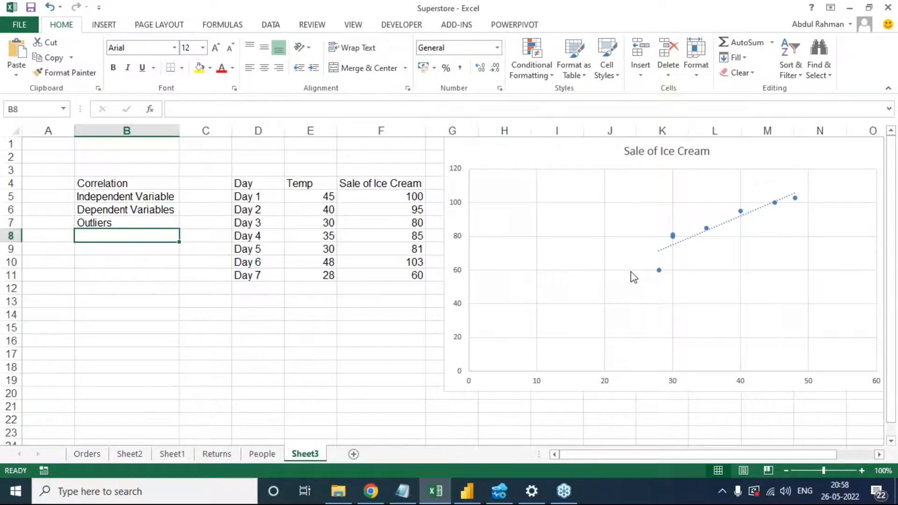
{"action": "type", "text": "Clusters"}
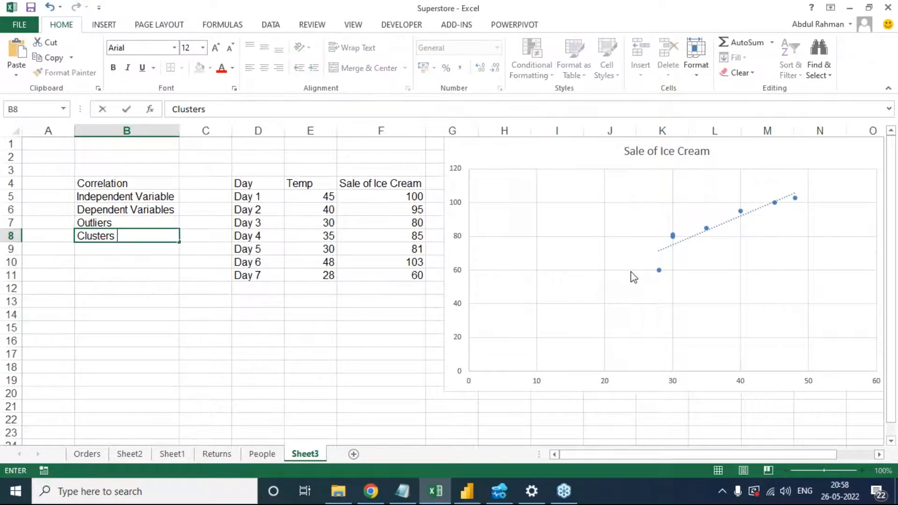
{"action": "key", "text": "Return"}
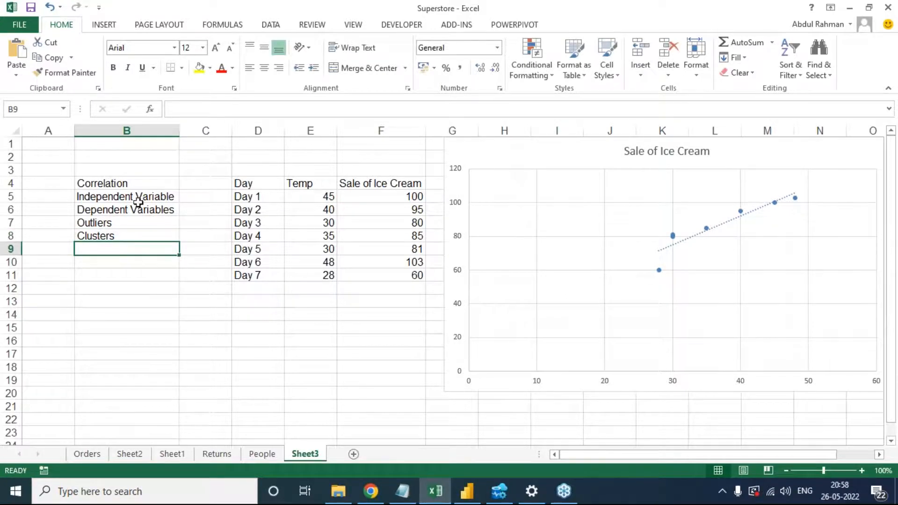
{"action": "left_click", "coordinate": [116, 223]}
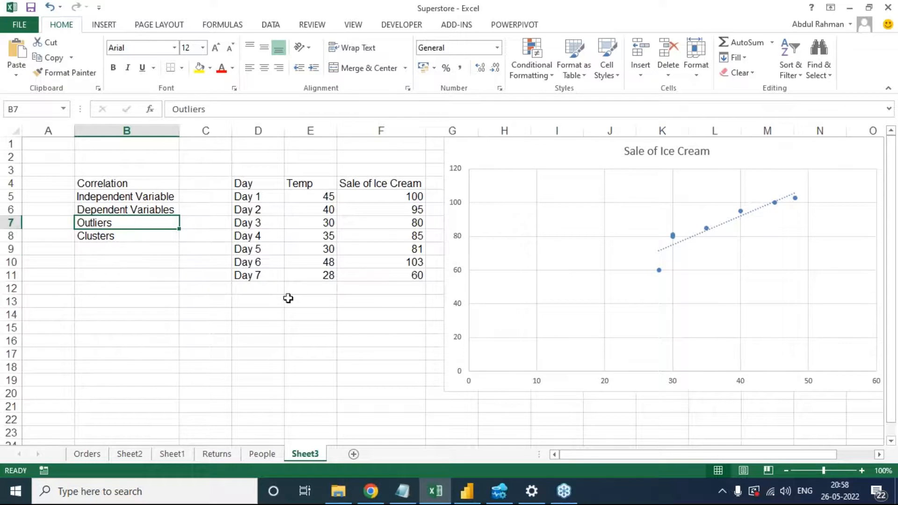
- Switch to Power BI Desktop and replace the existing scatter chart on Page 8 with a new empty scatter chart
{"action": "key", "text": "alt+Tab"}
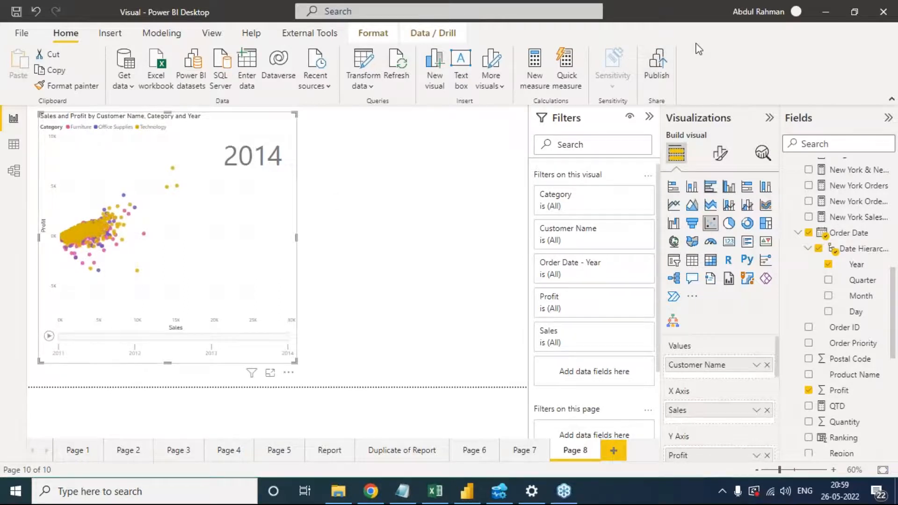
{"action": "key", "text": "Delete"}
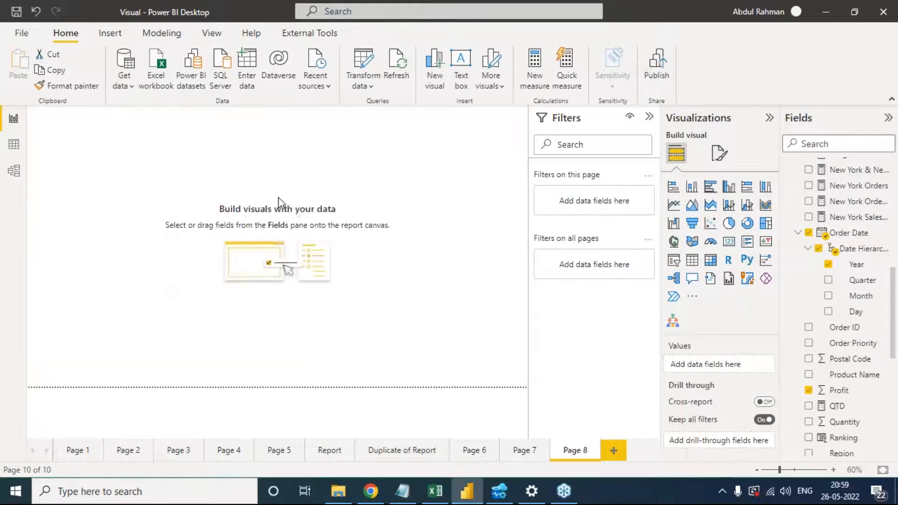
{"action": "left_click", "coordinate": [710, 224]}
{"action": "scroll", "coordinate": [704, 362], "scroll_direction": "down", "scroll_amount": 2}
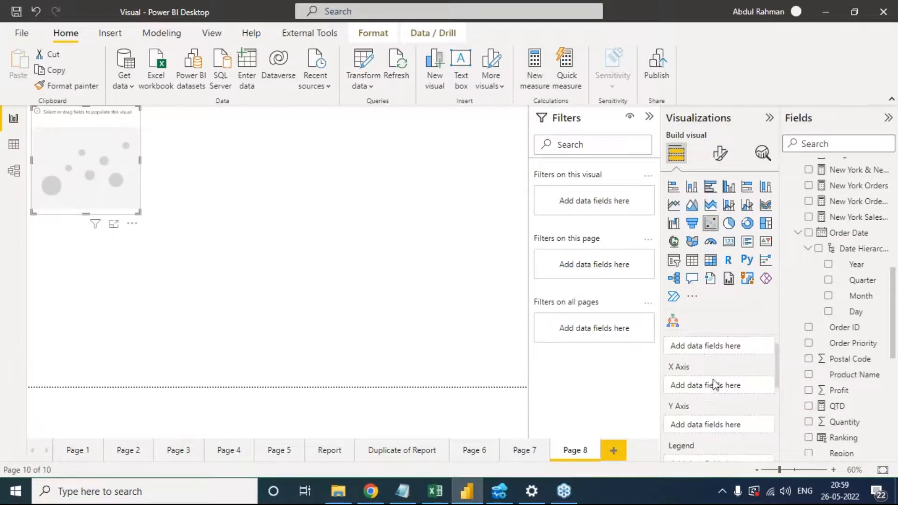
{"action": "scroll", "coordinate": [727, 442], "scroll_direction": "down", "scroll_amount": 1}
{"action": "scroll", "coordinate": [726, 444], "scroll_direction": "down", "scroll_amount": 3}
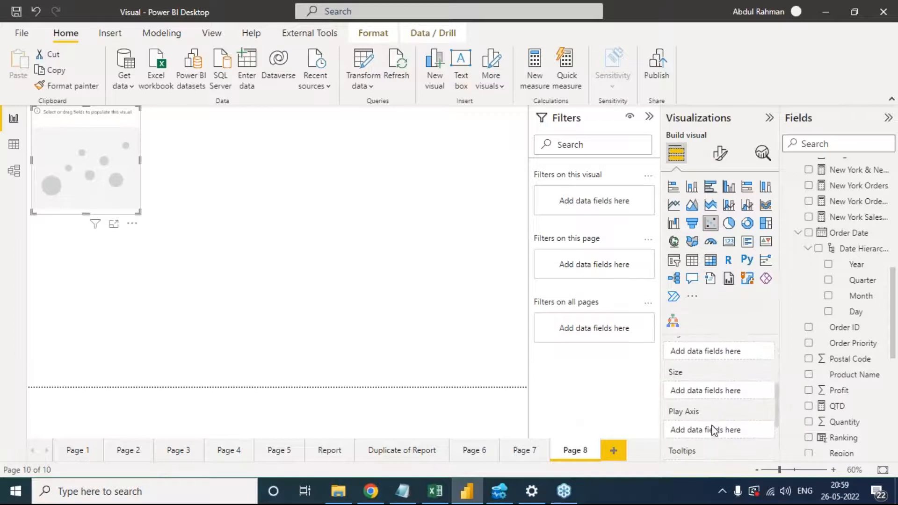
{"action": "scroll", "coordinate": [760, 396], "scroll_direction": "up", "scroll_amount": 5}
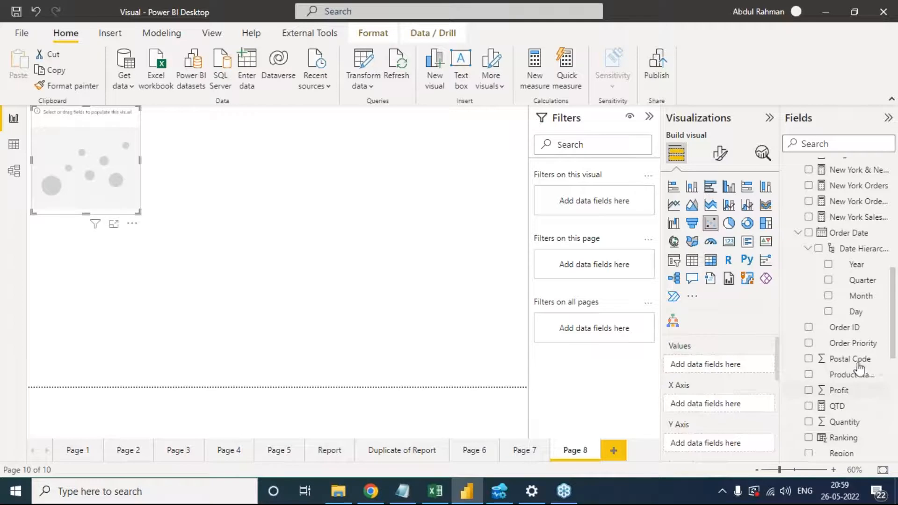
- Assign Sales to the new scatter chart's X axis and Profit to its Y axis
{"action": "scroll", "coordinate": [855, 311], "scroll_direction": "down", "scroll_amount": 5}
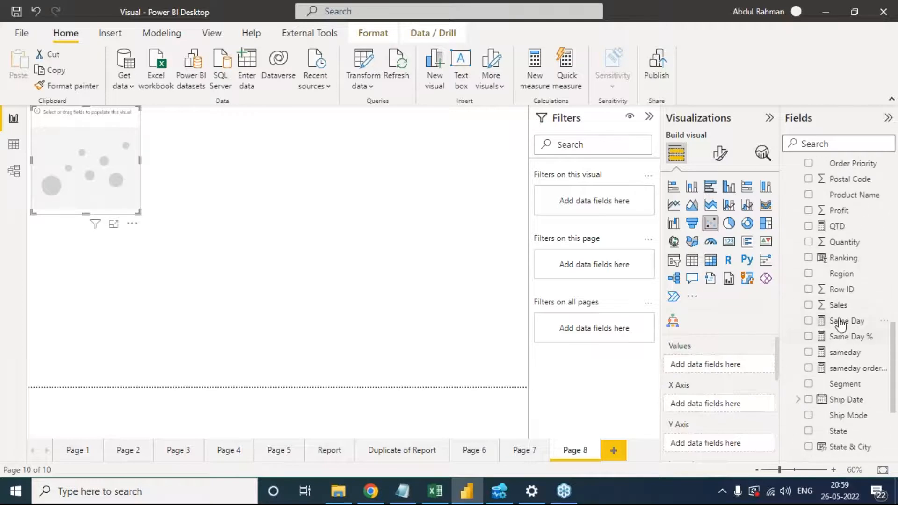
{"action": "left_click_drag", "start_coordinate": [839, 305], "coordinate": [711, 386]}
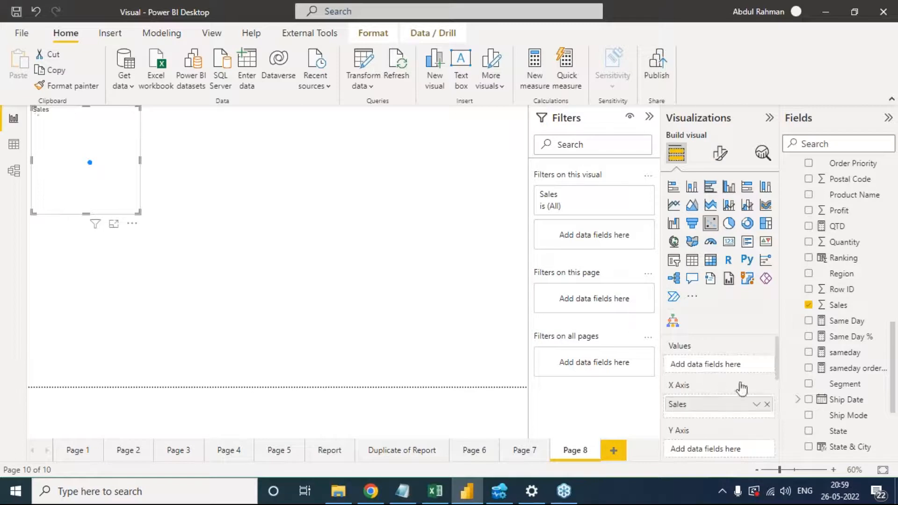
{"action": "scroll", "coordinate": [747, 406], "scroll_direction": "down", "scroll_amount": 1}
{"action": "scroll", "coordinate": [844, 306], "scroll_direction": "up", "scroll_amount": 1}
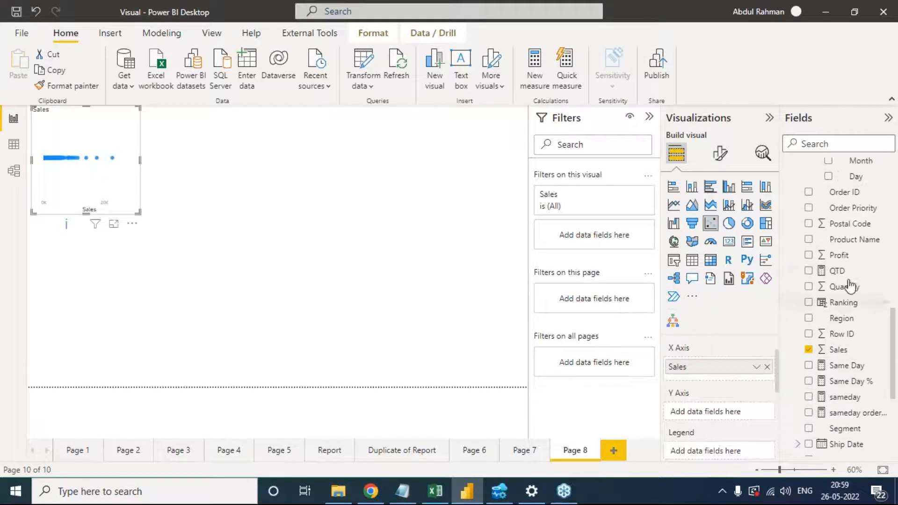
{"action": "left_click_drag", "start_coordinate": [839, 255], "coordinate": [775, 419]}
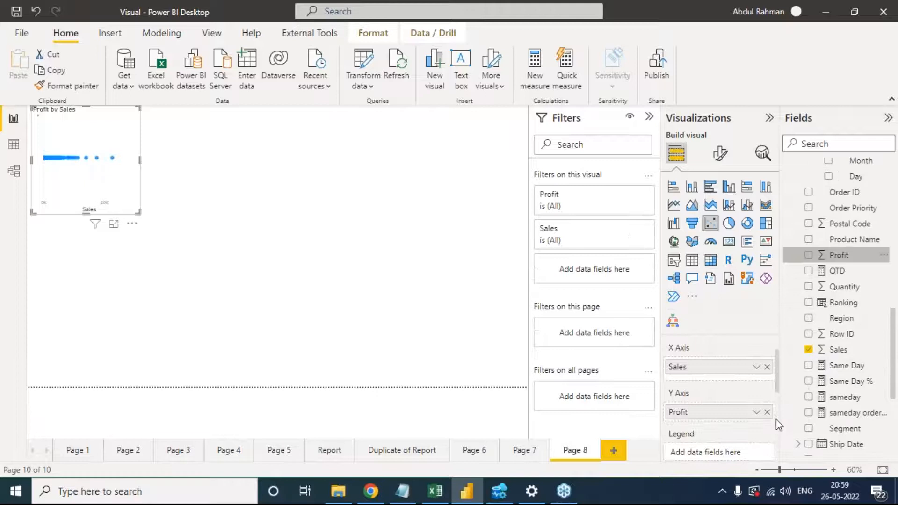
- Move the scatter chart away from the page corner and enlarge it in both width and height
{"action": "left_click_drag", "start_coordinate": [126, 174], "coordinate": [150, 218]}
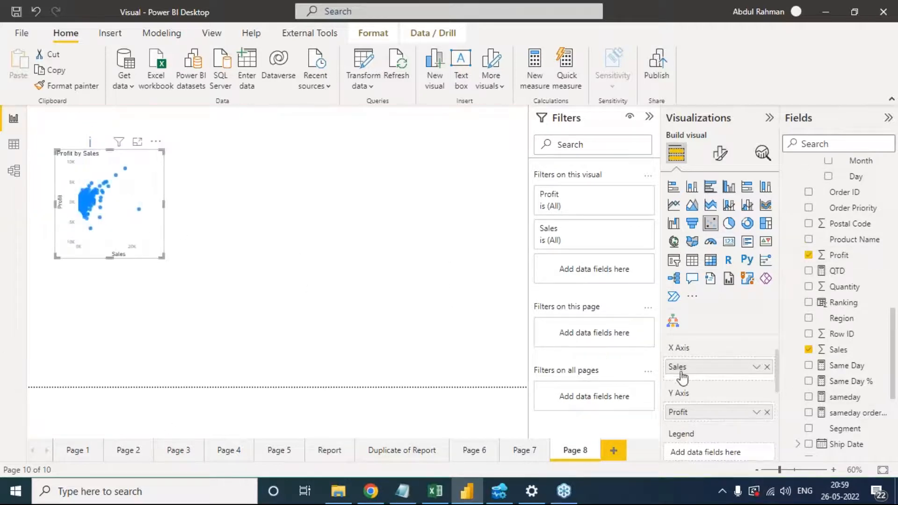
{"action": "scroll", "coordinate": [711, 374], "scroll_direction": "up", "scroll_amount": 2}
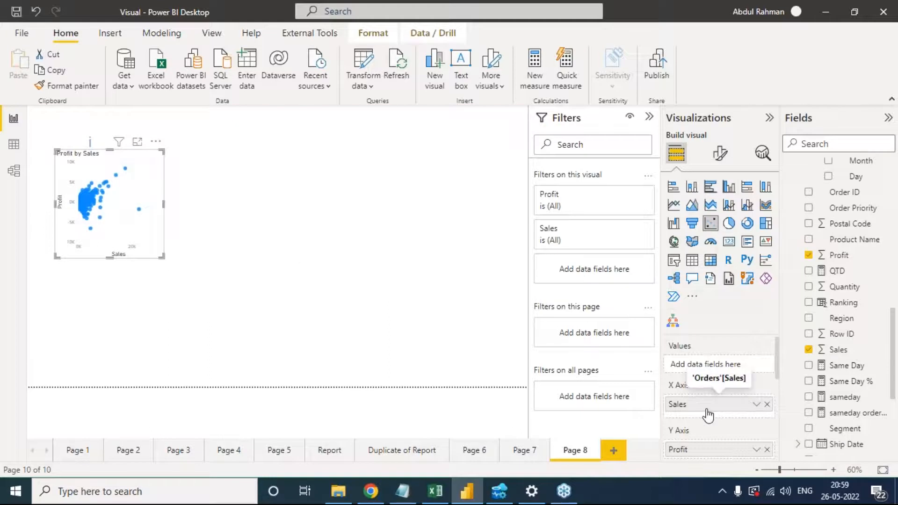
{"action": "left_click_drag", "start_coordinate": [163, 257], "coordinate": [232, 302]}
{"action": "left_click_drag", "start_coordinate": [274, 324], "coordinate": [354, 332]}
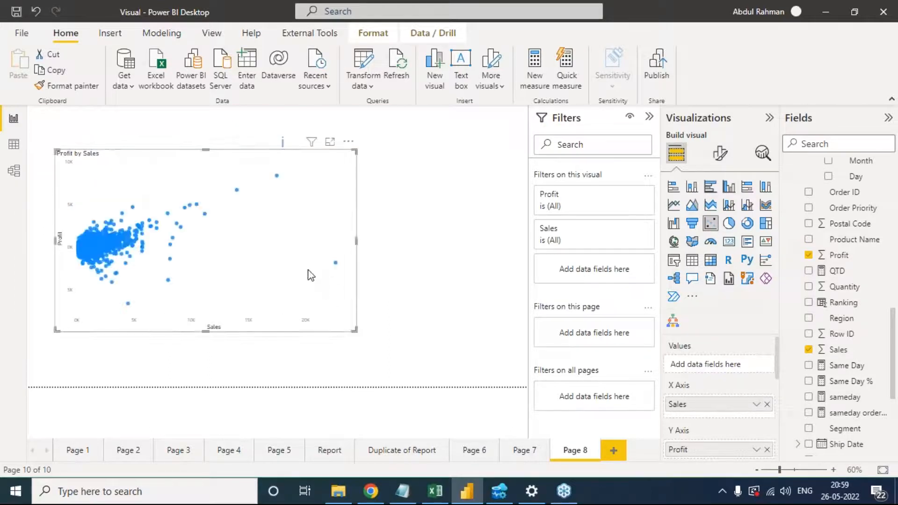
- Color the scatter chart's points by Category by adding that field as the legend
{"action": "scroll", "coordinate": [728, 414], "scroll_direction": "down", "scroll_amount": 2}
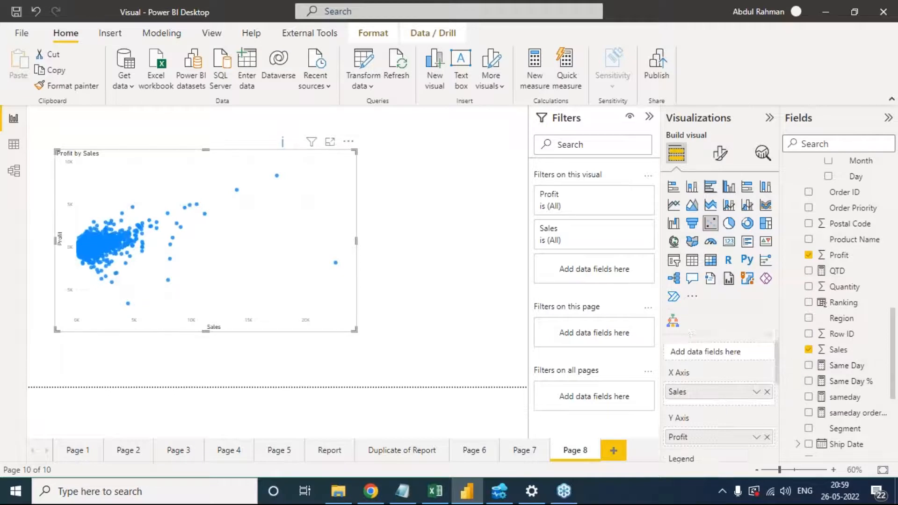
{"action": "scroll", "coordinate": [859, 283], "scroll_direction": "up", "scroll_amount": 3}
{"action": "scroll", "coordinate": [860, 279], "scroll_direction": "up", "scroll_amount": 5}
{"action": "left_click_drag", "start_coordinate": [839, 199], "coordinate": [730, 415]}
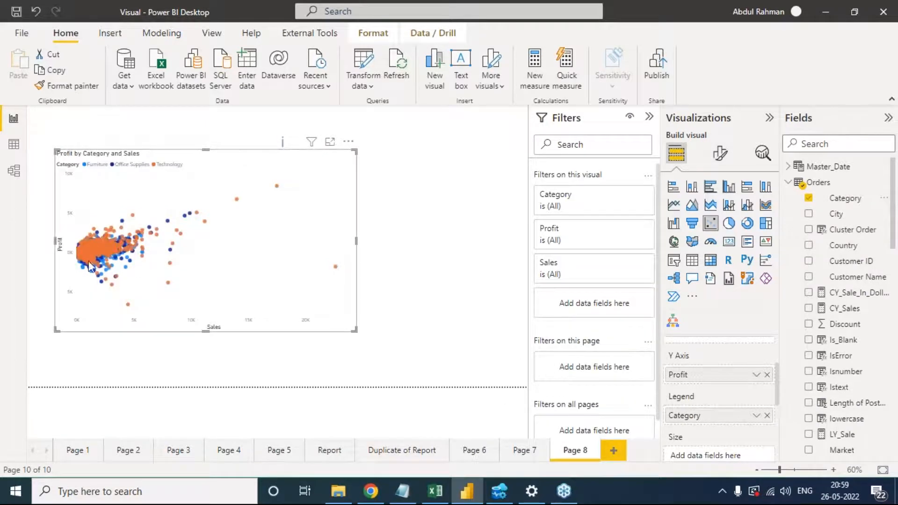
- Try using the Year level of Order Date as the scatter chart's play axis
{"action": "scroll", "coordinate": [748, 425], "scroll_direction": "down", "scroll_amount": 2}
{"action": "scroll", "coordinate": [746, 429], "scroll_direction": "down", "scroll_amount": 2}
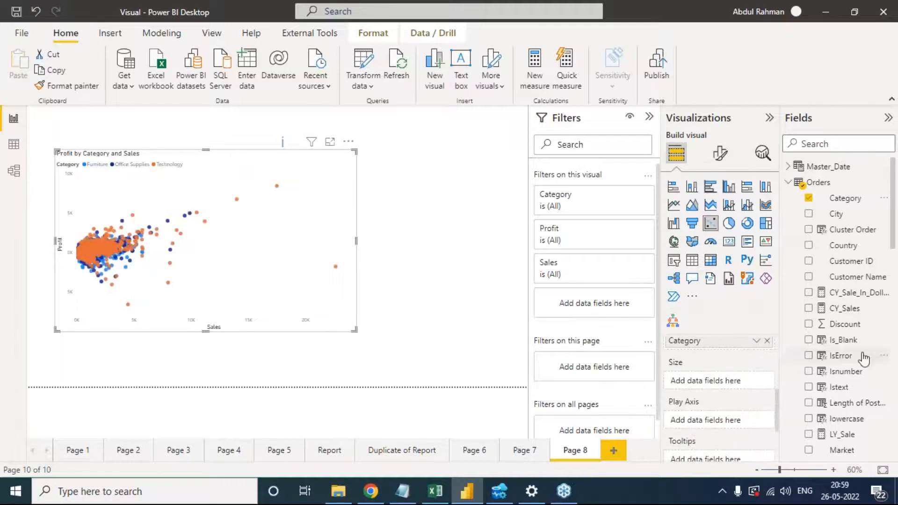
{"action": "scroll", "coordinate": [865, 369], "scroll_direction": "down", "scroll_amount": 10}
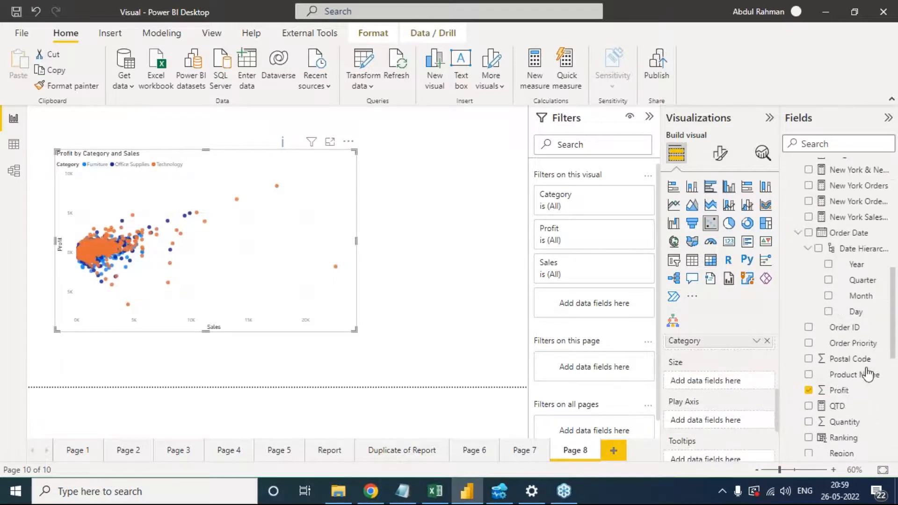
{"action": "left_click_drag", "start_coordinate": [856, 265], "coordinate": [748, 423]}
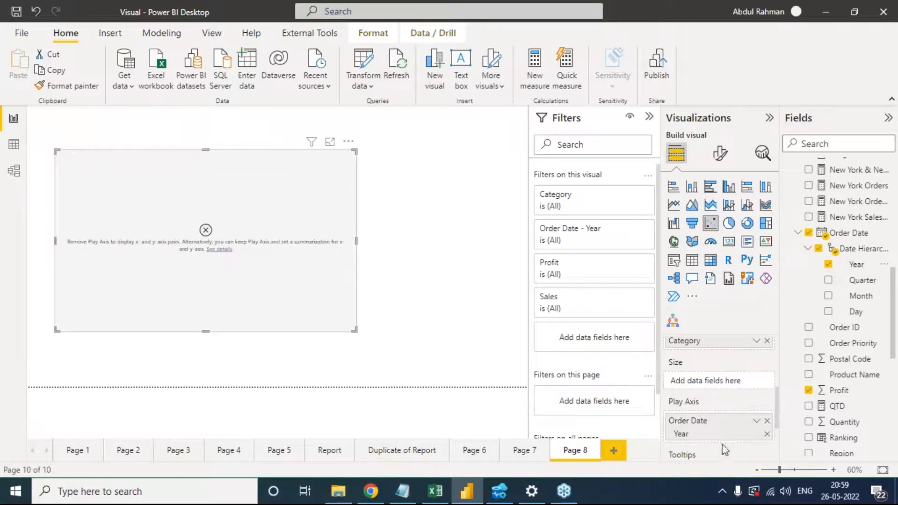
- Remove the Order Date year from the scatter chart's play axis
{"action": "scroll", "coordinate": [711, 452], "scroll_direction": "down", "scroll_amount": 1}
{"action": "scroll", "coordinate": [711, 453], "scroll_direction": "down", "scroll_amount": 1}
{"action": "left_click", "coordinate": [768, 384]}
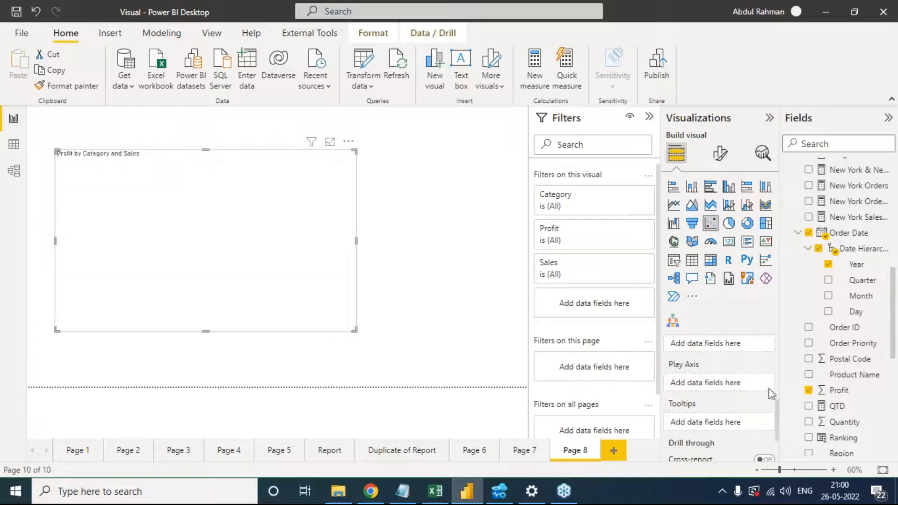
{"action": "left_click", "coordinate": [828, 264]}
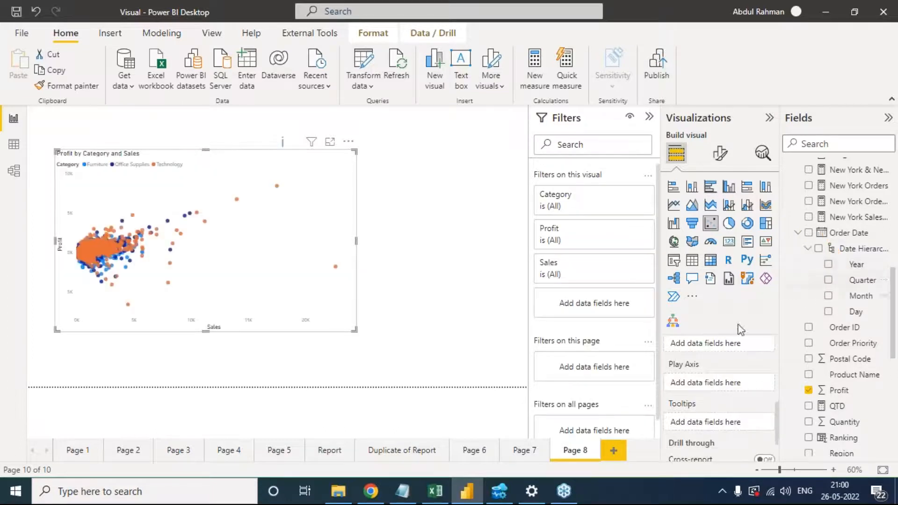
- Put the Order Date Year back on the play axis, leaving the chart's tooltips without any field
{"action": "left_click_drag", "start_coordinate": [857, 266], "coordinate": [720, 423]}
{"action": "scroll", "coordinate": [751, 426], "scroll_direction": "down", "scroll_amount": 1}
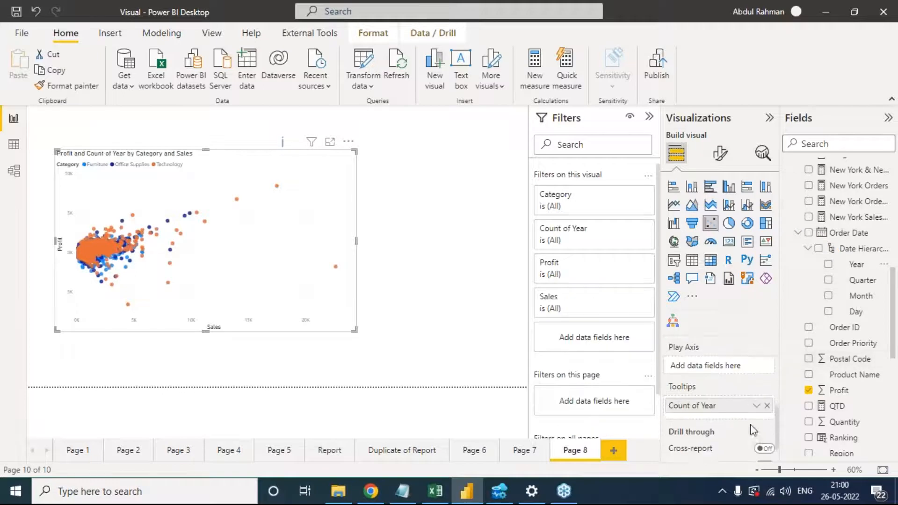
{"action": "left_click", "coordinate": [768, 405]}
{"action": "left_click_drag", "start_coordinate": [858, 266], "coordinate": [725, 366]}
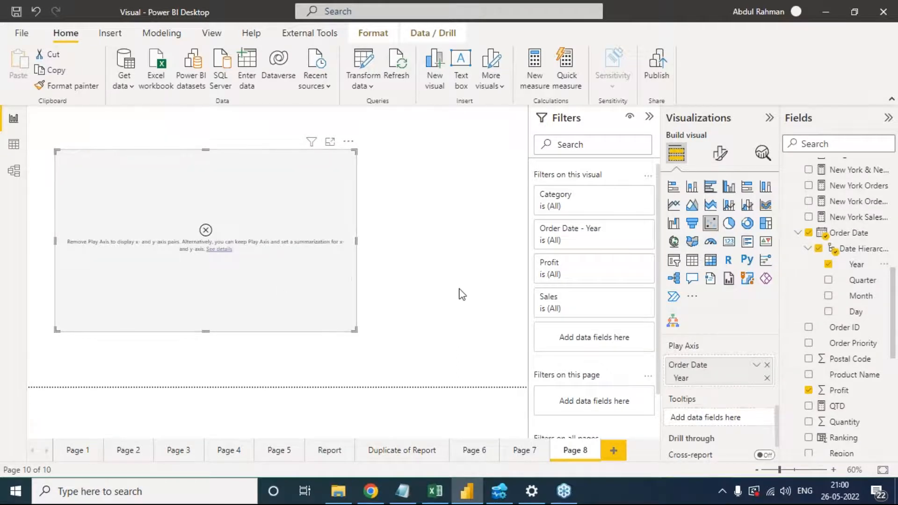
- Check the summarization options for Sales on the X axis and keep Don't summarize
{"action": "scroll", "coordinate": [744, 393], "scroll_direction": "up", "scroll_amount": 5}
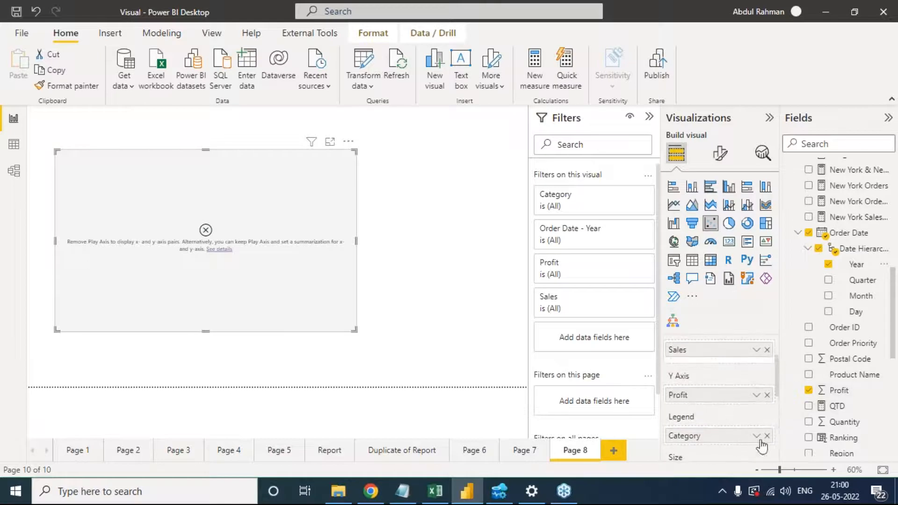
{"action": "scroll", "coordinate": [769, 421], "scroll_direction": "up", "scroll_amount": 2}
{"action": "left_click", "coordinate": [757, 389]}
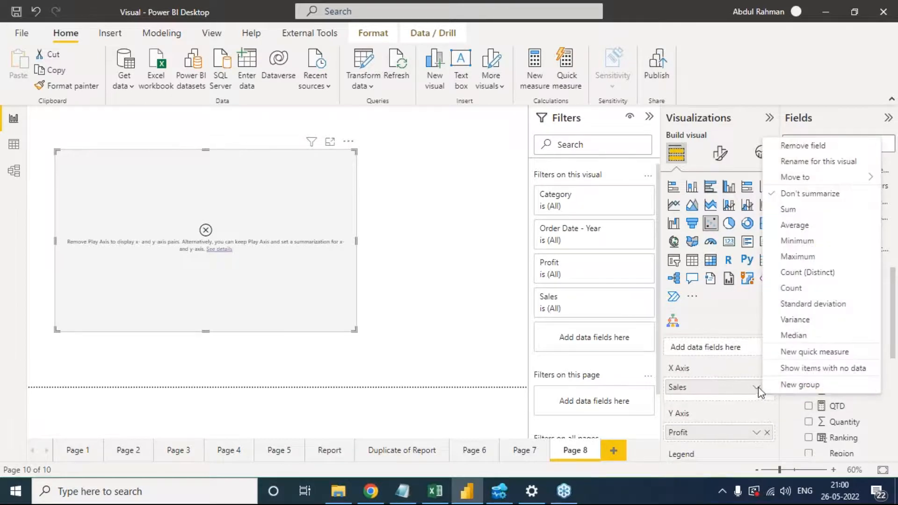
{"action": "left_click", "coordinate": [814, 198]}
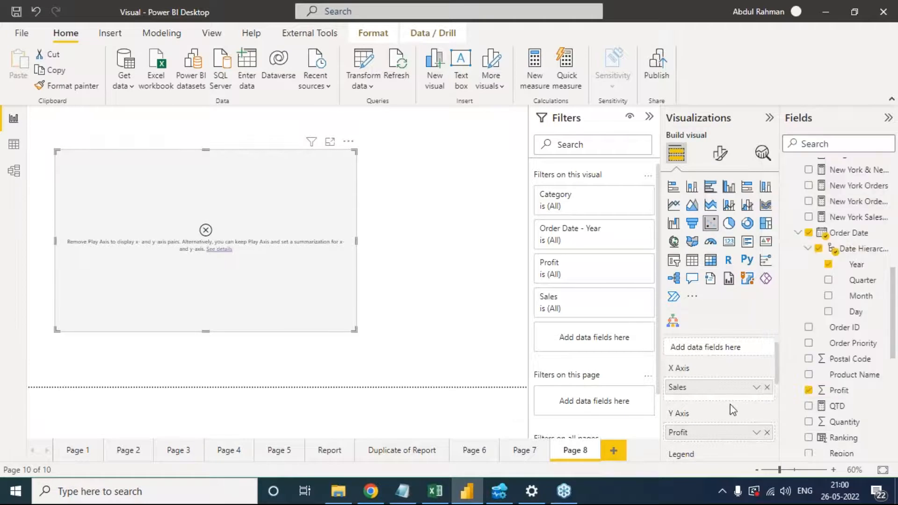
- Add the Customer Name field to the scatter chart's values
{"action": "scroll", "coordinate": [770, 358], "scroll_direction": "up", "scroll_amount": 1}
{"action": "scroll", "coordinate": [845, 290], "scroll_direction": "up", "scroll_amount": 3}
{"action": "scroll", "coordinate": [845, 290], "scroll_direction": "up", "scroll_amount": 5}
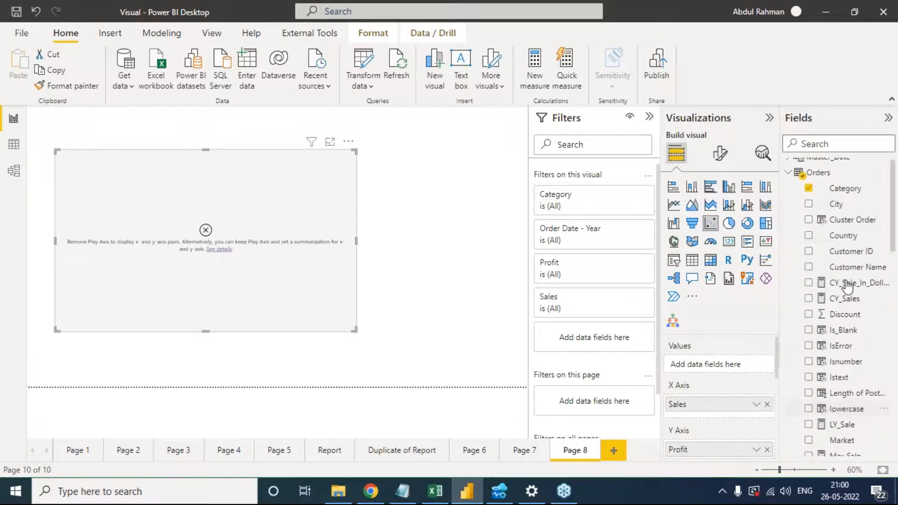
{"action": "left_click_drag", "start_coordinate": [851, 280], "coordinate": [722, 364]}
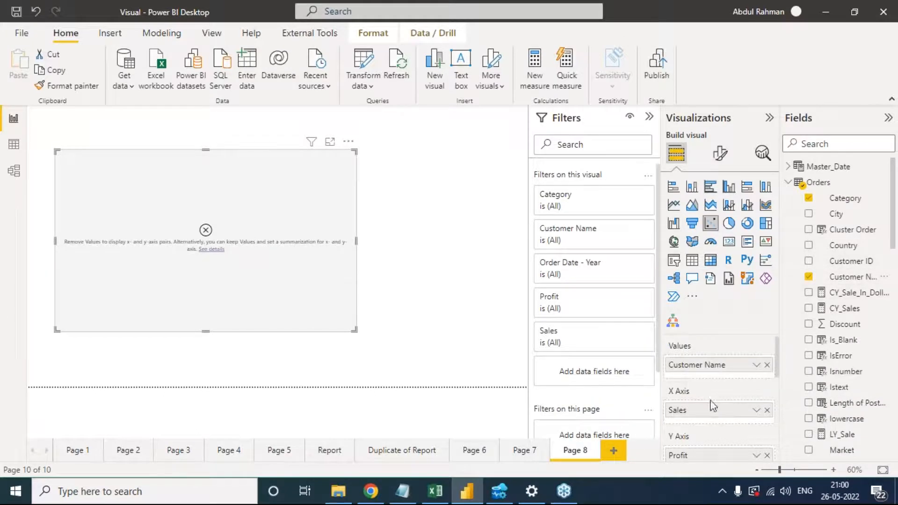
- Set the scatter chart's Profit field on the Y axis to Don't summarize
{"action": "scroll", "coordinate": [759, 418], "scroll_direction": "down", "scroll_amount": 2}
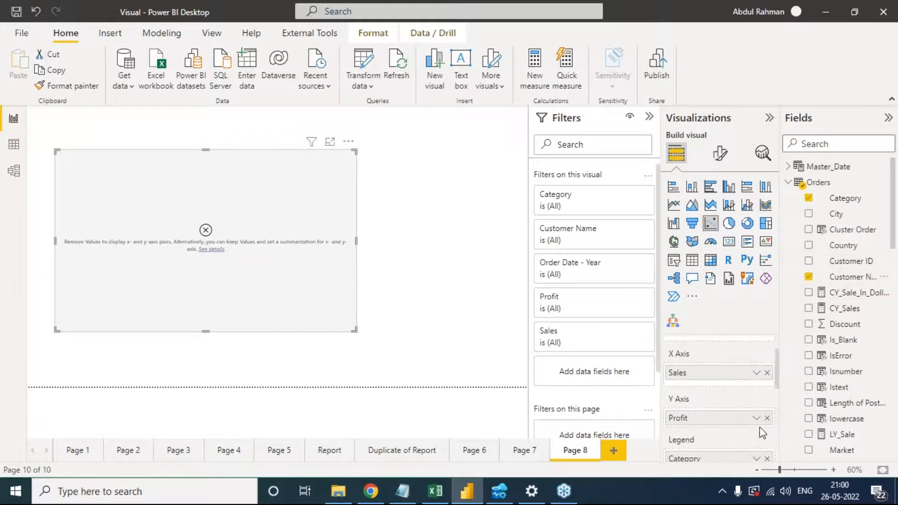
{"action": "left_click", "coordinate": [756, 417]}
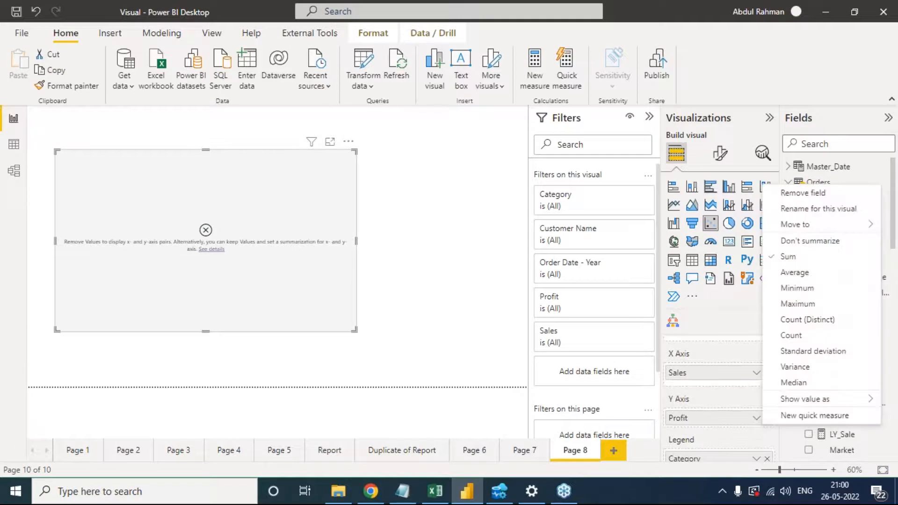
{"action": "left_click", "coordinate": [801, 241]}
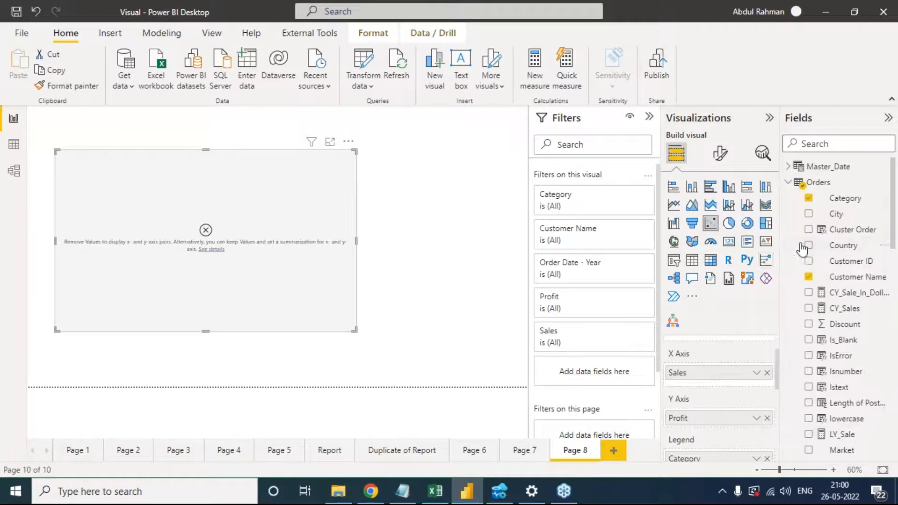
- Remove Category from the scatter chart's legend and the Order Date year from its play axis
{"action": "scroll", "coordinate": [749, 424], "scroll_direction": "down", "scroll_amount": 1}
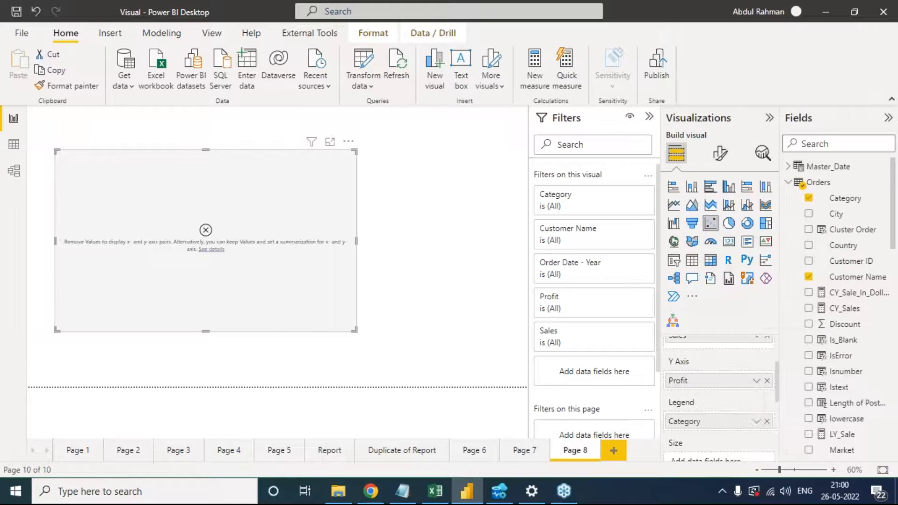
{"action": "left_click", "coordinate": [756, 421]}
{"action": "left_click", "coordinate": [738, 425]}
{"action": "left_click", "coordinate": [767, 421]}
{"action": "scroll", "coordinate": [750, 429], "scroll_direction": "down", "scroll_amount": 3}
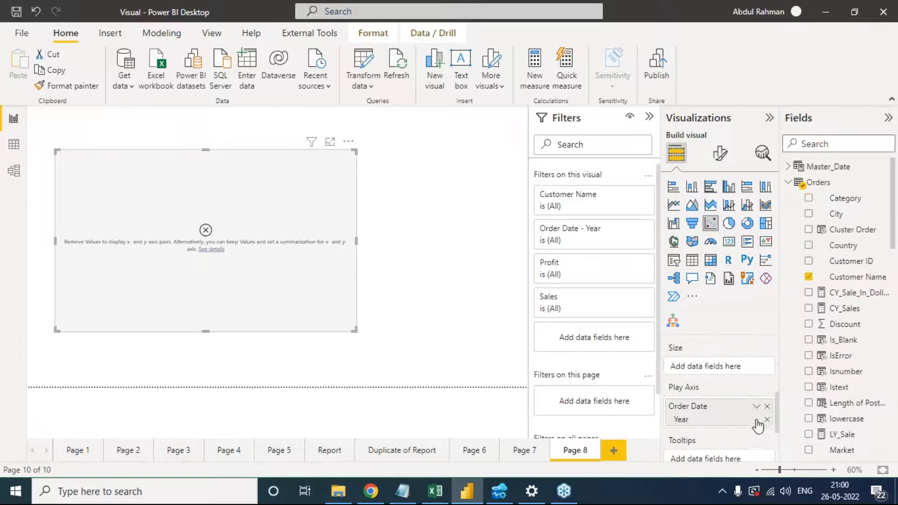
{"action": "left_click", "coordinate": [767, 405]}
- Clear the remaining Customer Name, Sales and Profit fields from the scatter chart
{"action": "scroll", "coordinate": [720, 376], "scroll_direction": "up", "scroll_amount": 5}
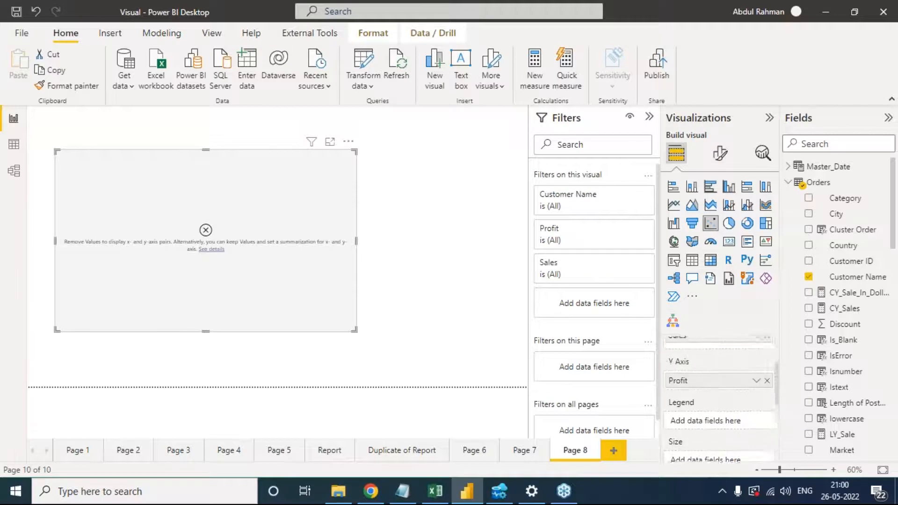
{"action": "left_click", "coordinate": [766, 346]}
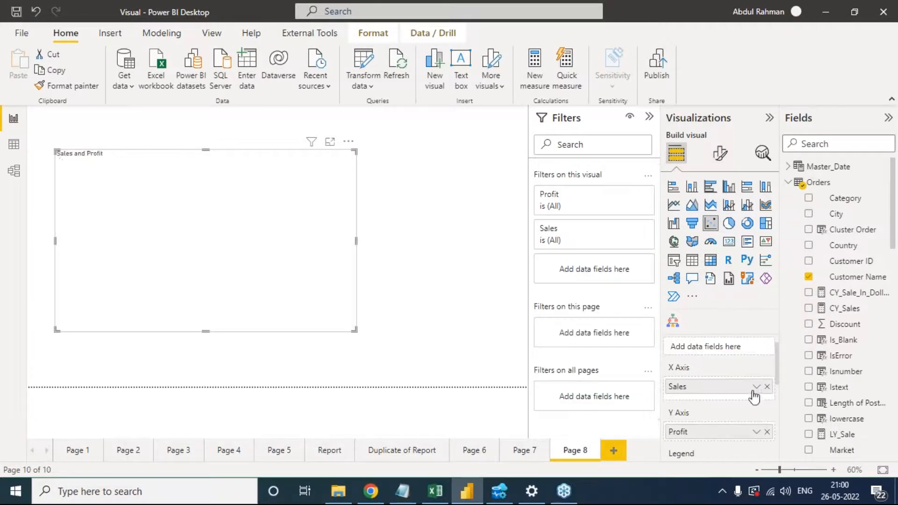
{"action": "left_click", "coordinate": [767, 389]}
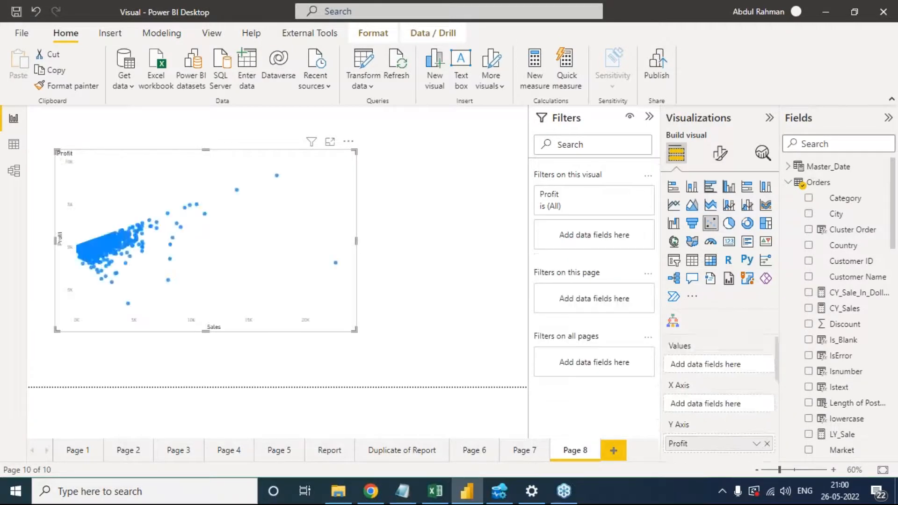
{"action": "scroll", "coordinate": [750, 397], "scroll_direction": "down", "scroll_amount": 2}
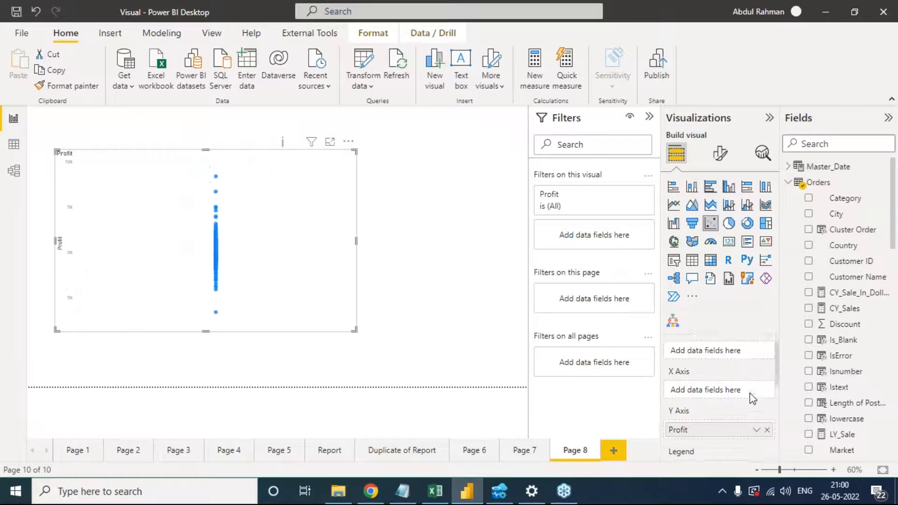
{"action": "left_click", "coordinate": [767, 406]}
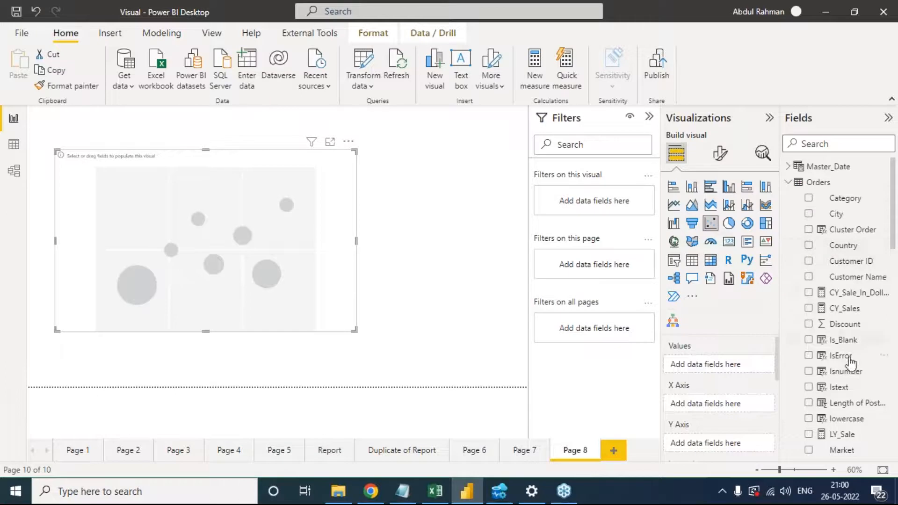
- Place the Sales field on the empty scatter chart's X axis and the Profit field on its Y axis
{"action": "scroll", "coordinate": [860, 383], "scroll_direction": "down", "scroll_amount": 3}
{"action": "scroll", "coordinate": [867, 402], "scroll_direction": "down", "scroll_amount": 10}
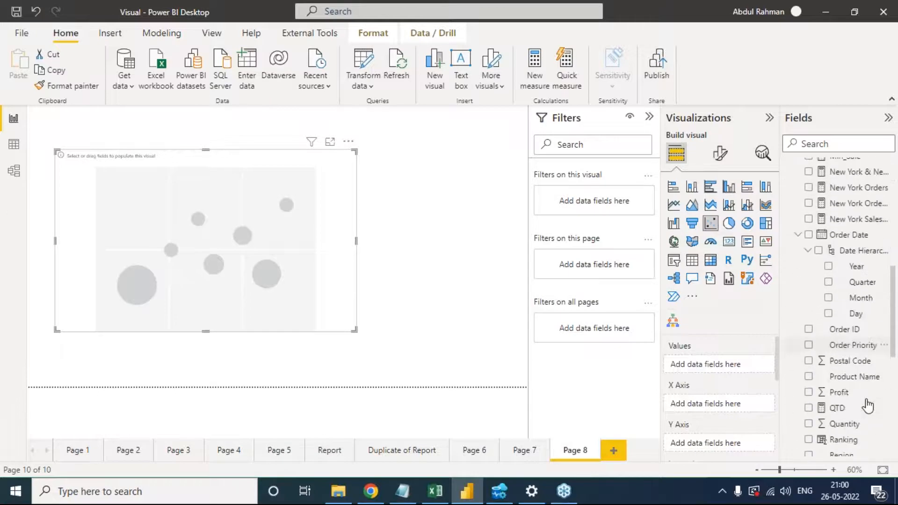
{"action": "left_click_drag", "start_coordinate": [852, 397], "coordinate": [739, 404]}
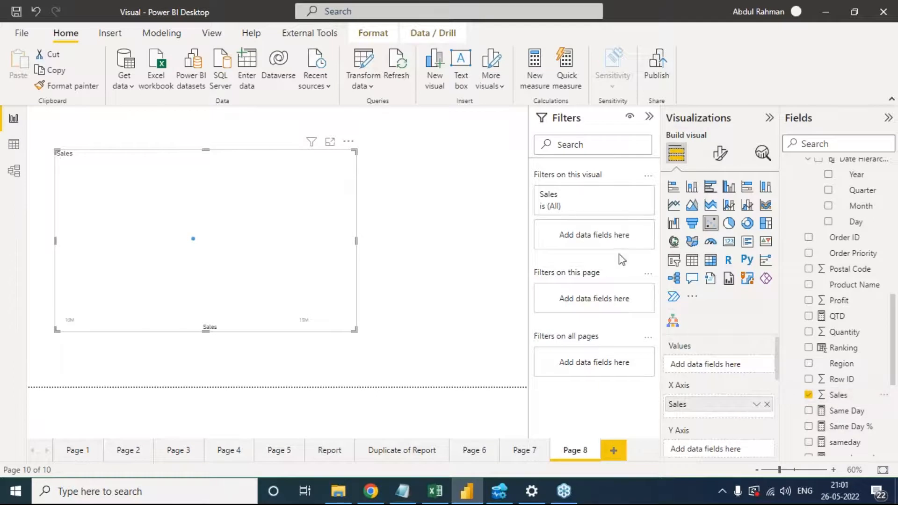
{"action": "scroll", "coordinate": [844, 381], "scroll_direction": "down", "scroll_amount": 4}
{"action": "scroll", "coordinate": [856, 393], "scroll_direction": "up", "scroll_amount": 4}
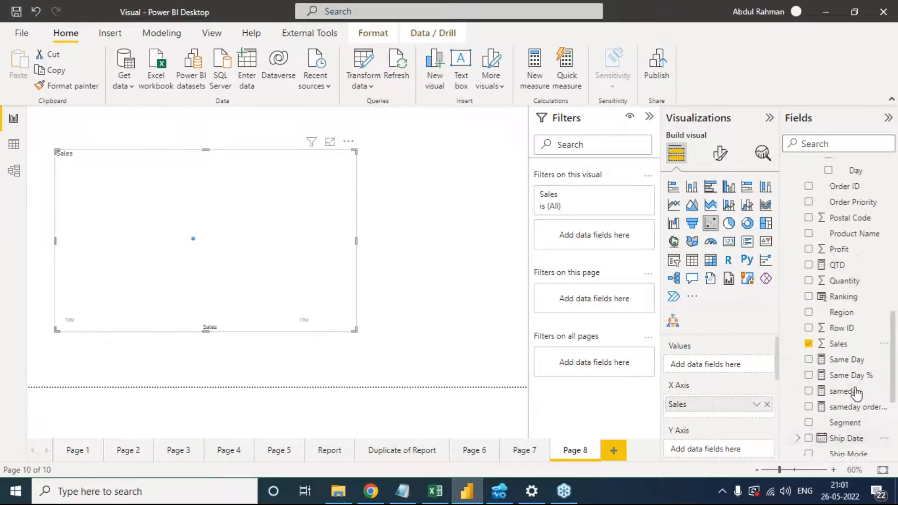
{"action": "left_click_drag", "start_coordinate": [837, 300], "coordinate": [716, 444]}
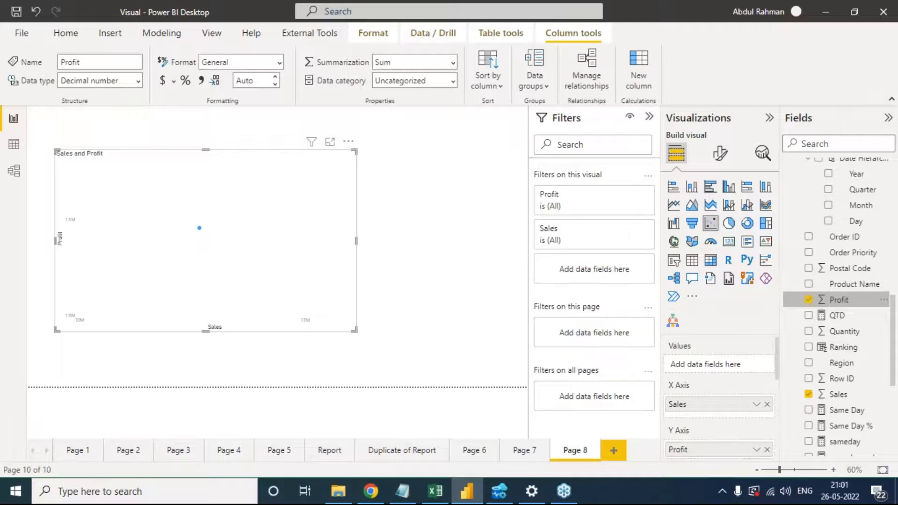
- Add the Category field to the scatter chart's legend
{"action": "scroll", "coordinate": [747, 415], "scroll_direction": "down", "scroll_amount": 2}
{"action": "scroll", "coordinate": [720, 403], "scroll_direction": "down", "scroll_amount": 1}
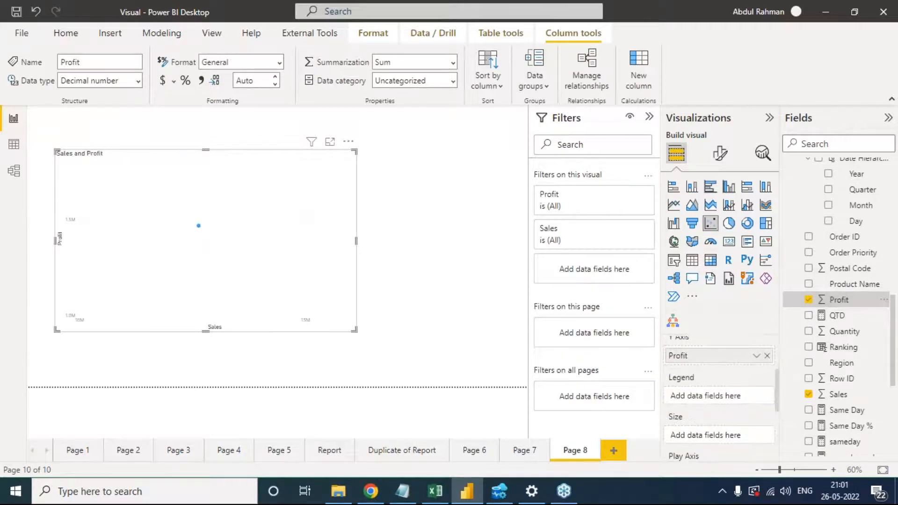
{"action": "scroll", "coordinate": [872, 300], "scroll_direction": "up", "scroll_amount": 5}
{"action": "scroll", "coordinate": [872, 299], "scroll_direction": "up", "scroll_amount": 4}
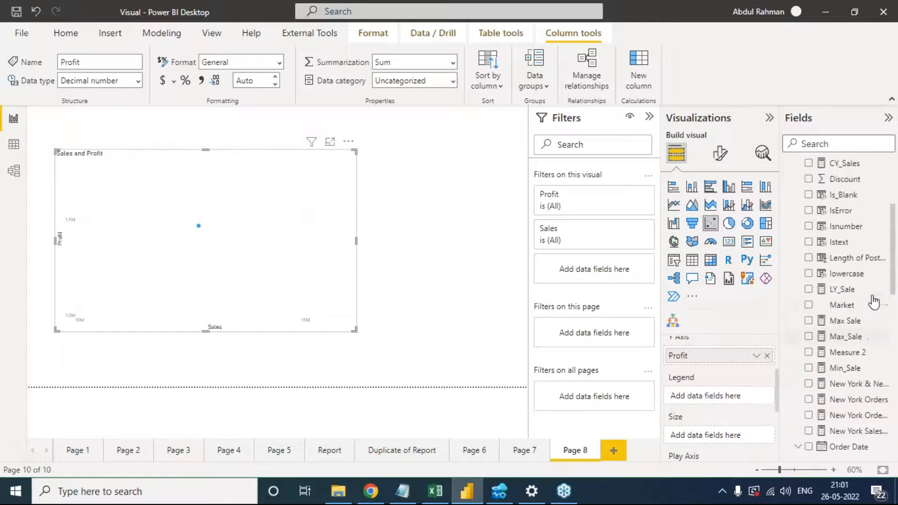
{"action": "left_click_drag", "start_coordinate": [844, 196], "coordinate": [720, 396]}
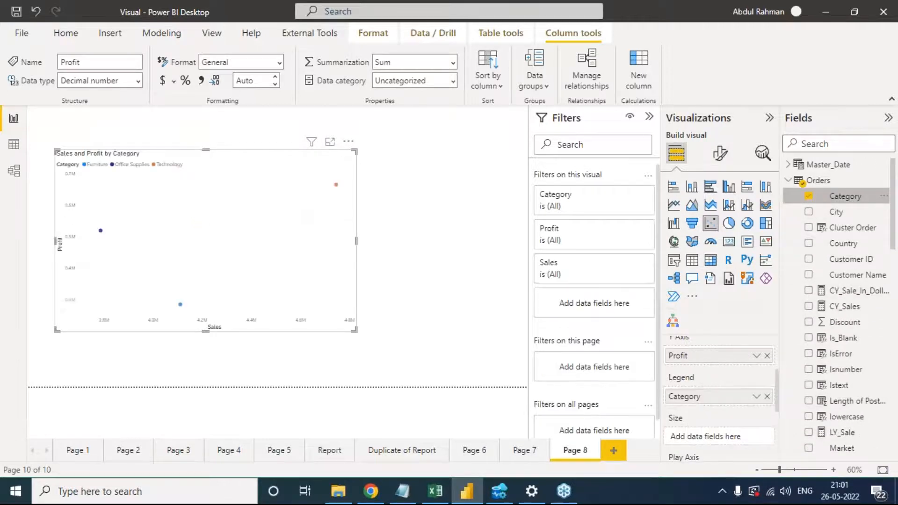
- Put the Customer Name field in the scatter chart's values to plot a point per customer
{"action": "scroll", "coordinate": [826, 389], "scroll_direction": "down", "scroll_amount": 2}
{"action": "scroll", "coordinate": [851, 349], "scroll_direction": "up", "scroll_amount": 2}
{"action": "scroll", "coordinate": [850, 348], "scroll_direction": "up", "scroll_amount": 1}
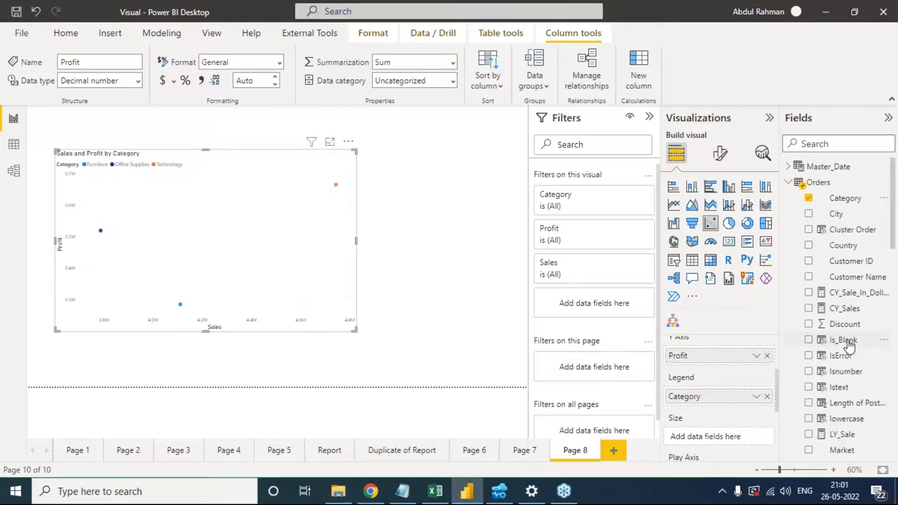
{"action": "scroll", "coordinate": [739, 365], "scroll_direction": "up", "scroll_amount": 3}
{"action": "scroll", "coordinate": [719, 374], "scroll_direction": "up", "scroll_amount": 2}
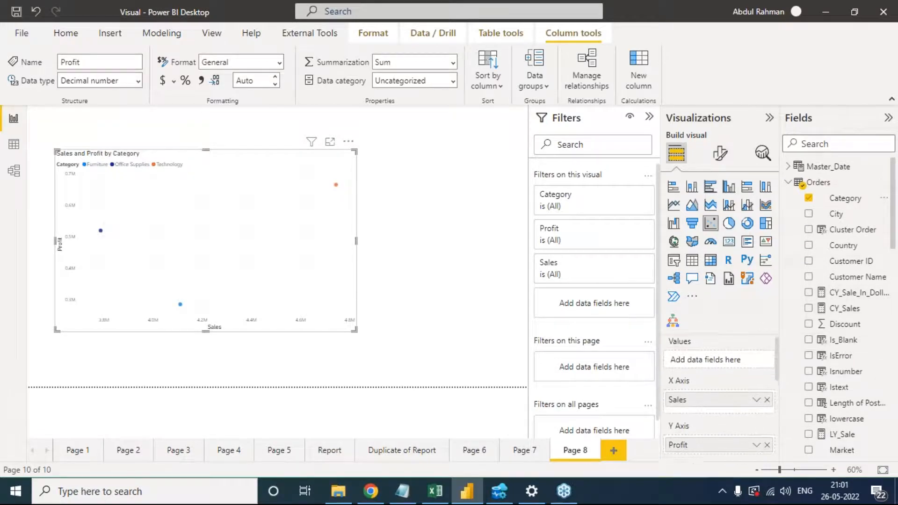
{"action": "left_click_drag", "start_coordinate": [853, 277], "coordinate": [720, 365]}
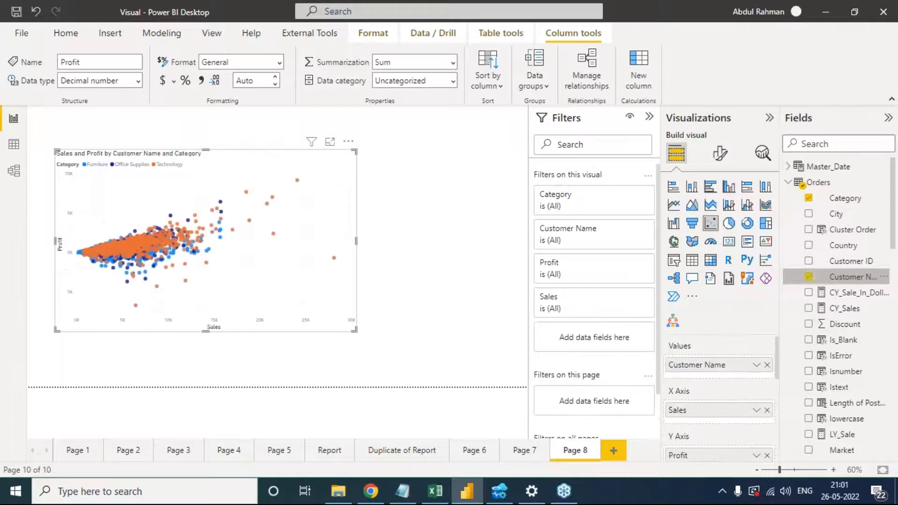
- Add the Year level of the Order Date hierarchy to the scatter chart's play axis
{"action": "scroll", "coordinate": [720, 397], "scroll_direction": "down", "scroll_amount": 5}
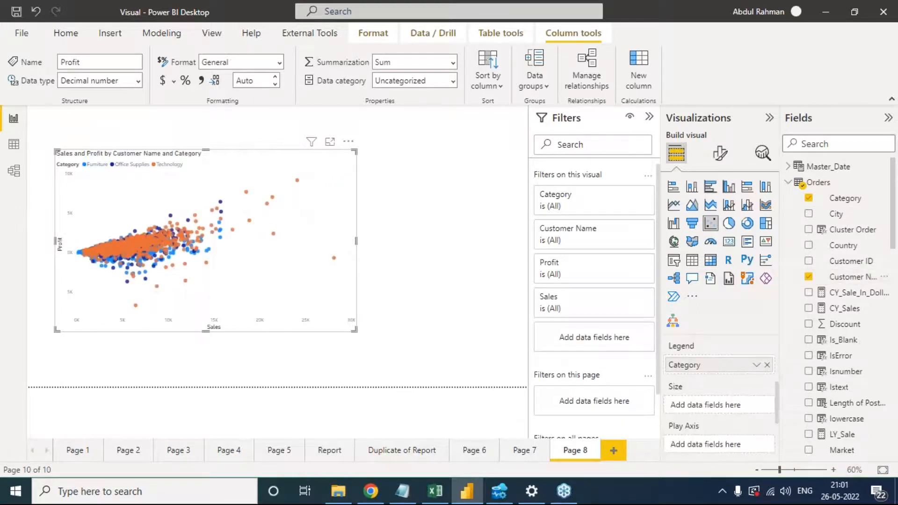
{"action": "scroll", "coordinate": [870, 392], "scroll_direction": "down", "scroll_amount": 15}
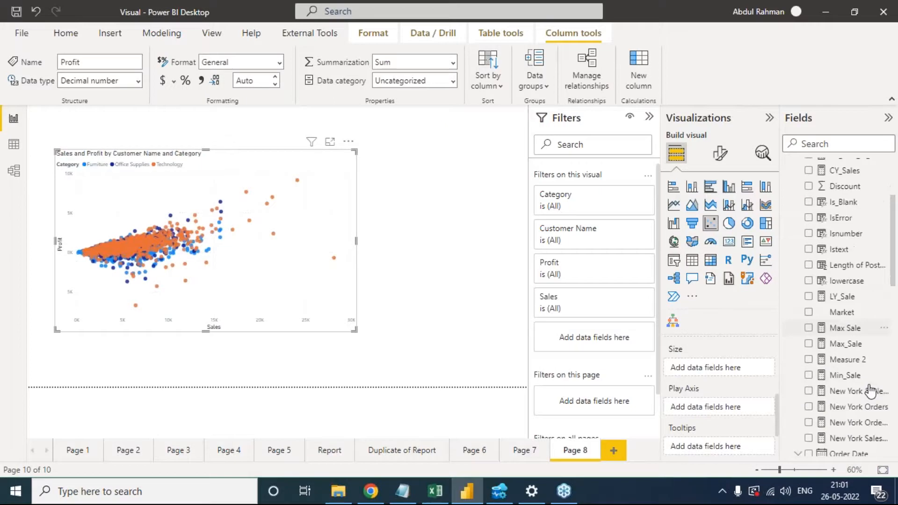
{"action": "scroll", "coordinate": [870, 392], "scroll_direction": "down", "scroll_amount": 10}
{"action": "scroll", "coordinate": [871, 395], "scroll_direction": "up", "scroll_amount": 4}
{"action": "scroll", "coordinate": [870, 397], "scroll_direction": "down", "scroll_amount": 8}
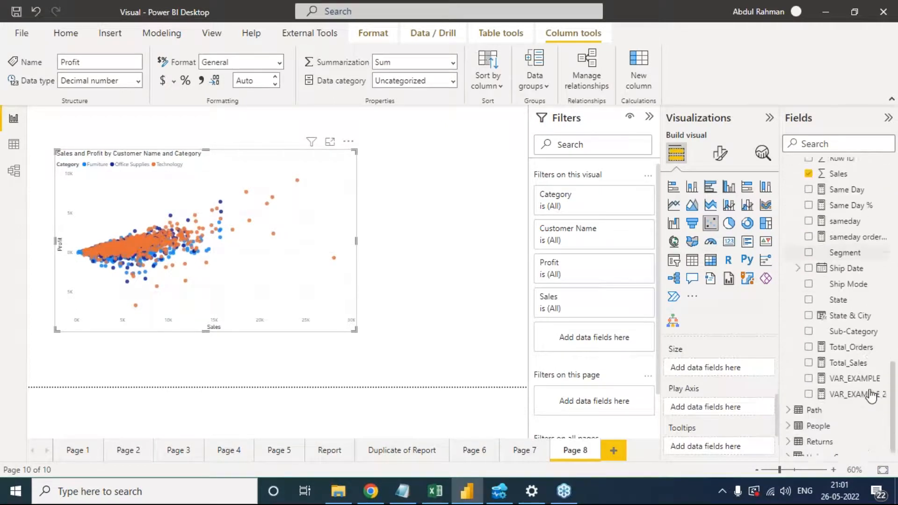
{"action": "scroll", "coordinate": [870, 397], "scroll_direction": "up", "scroll_amount": 10}
{"action": "scroll", "coordinate": [870, 396], "scroll_direction": "up", "scroll_amount": 5}
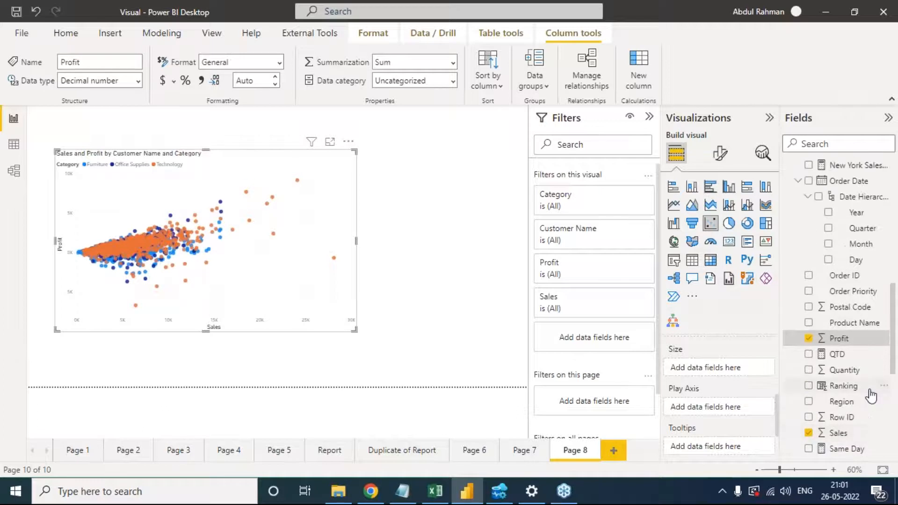
{"action": "left_click_drag", "start_coordinate": [857, 262], "coordinate": [727, 404]}
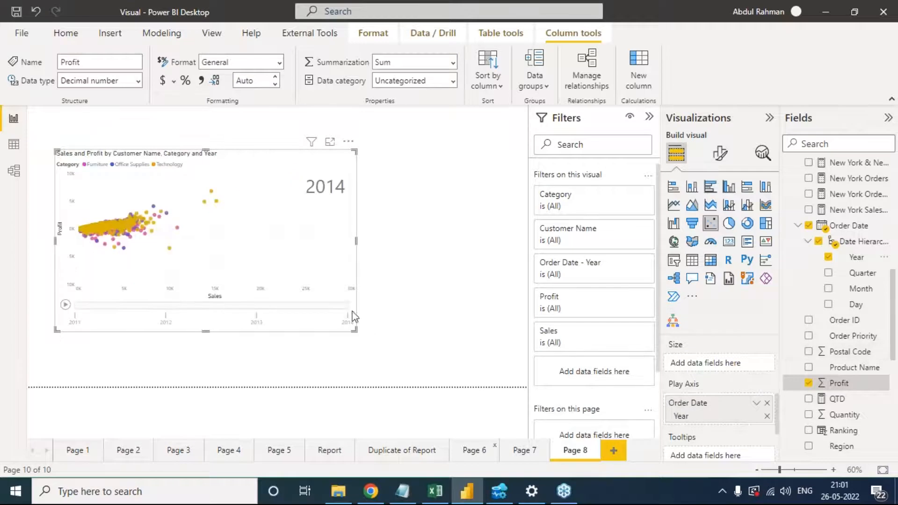
- Enlarge the scatter chart across most of the page's width and play its yearly animation
{"action": "left_click_drag", "start_coordinate": [355, 330], "coordinate": [461, 353]}
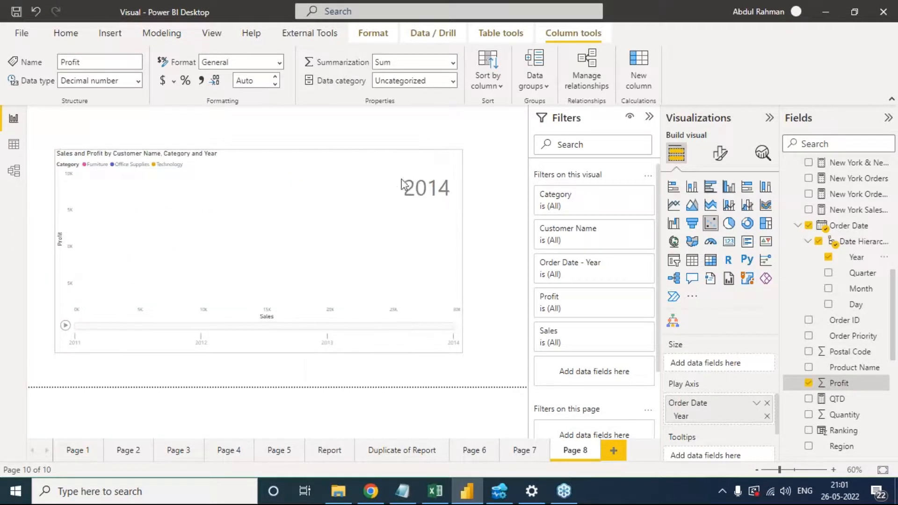
{"action": "left_click_drag", "start_coordinate": [458, 151], "coordinate": [475, 124]}
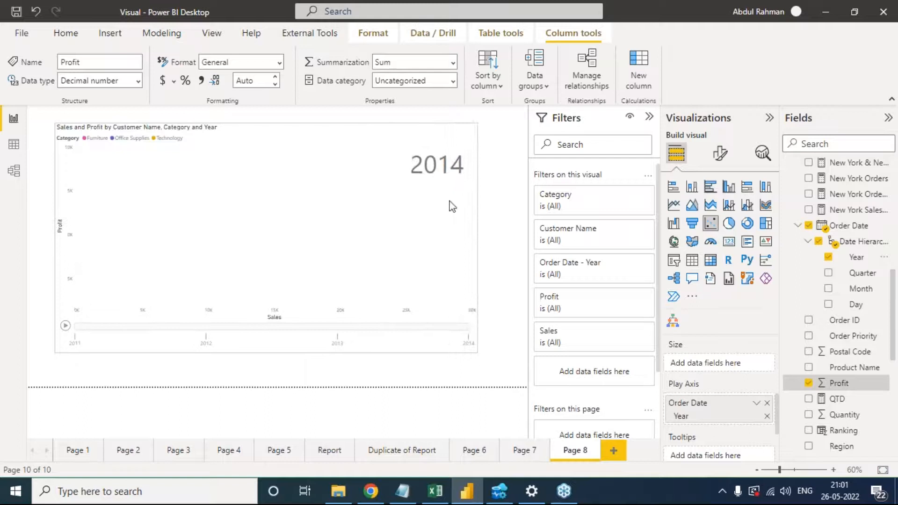
{"action": "left_click", "coordinate": [65, 326]}
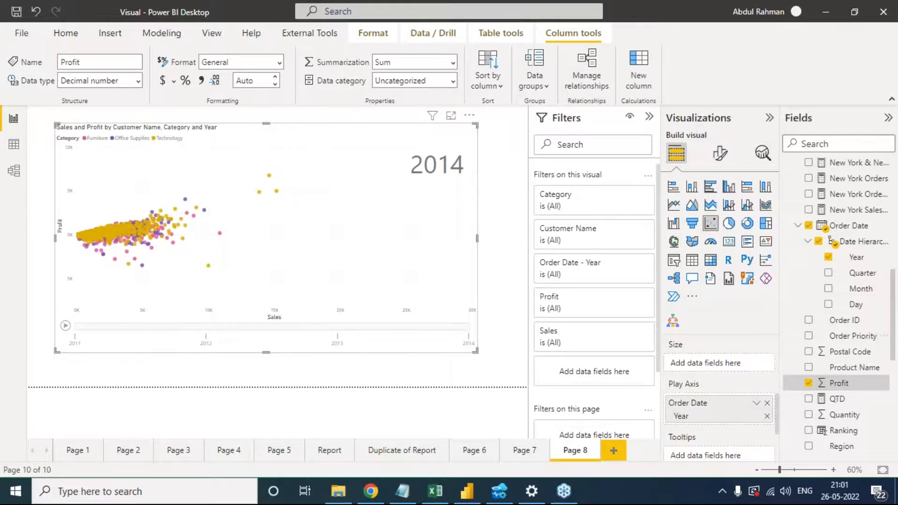
- Assign the Sales field to the bubble size of the scatter chart
{"action": "scroll", "coordinate": [847, 346], "scroll_direction": "up", "scroll_amount": 2}
{"action": "scroll", "coordinate": [846, 346], "scroll_direction": "down", "scroll_amount": 5}
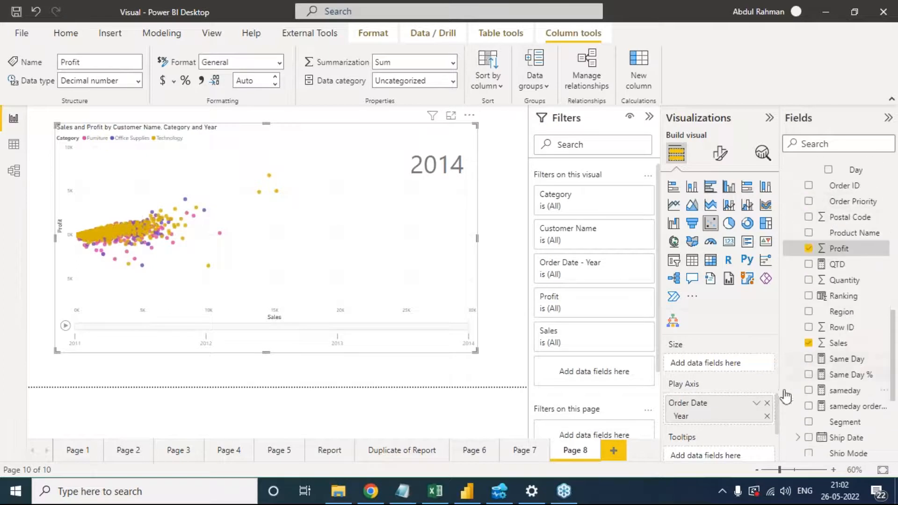
{"action": "scroll", "coordinate": [745, 399], "scroll_direction": "up", "scroll_amount": 1}
{"action": "left_click_drag", "start_coordinate": [850, 350], "coordinate": [715, 405]}
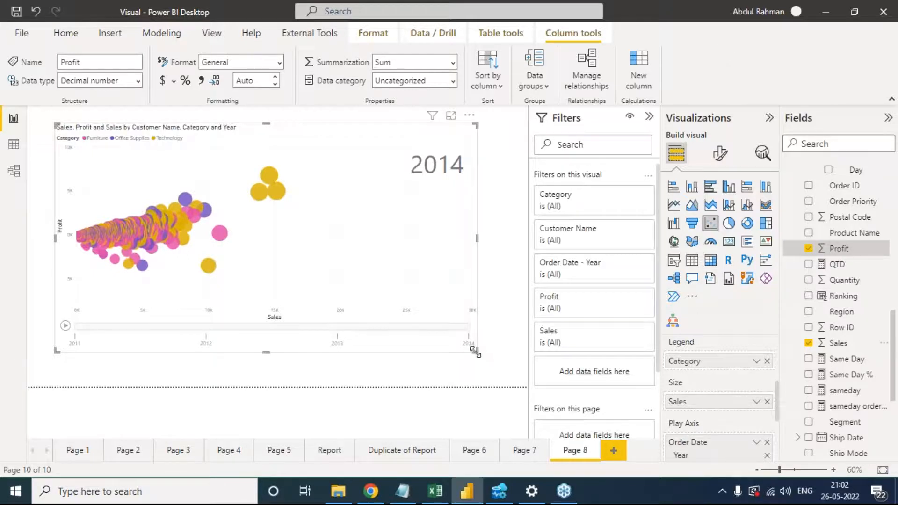
- Make the scatter chart narrower and taller, move it to the page's left edge, and replay its animation, pausing it at 2012
{"action": "left_click_drag", "start_coordinate": [366, 347], "coordinate": [341, 370]}
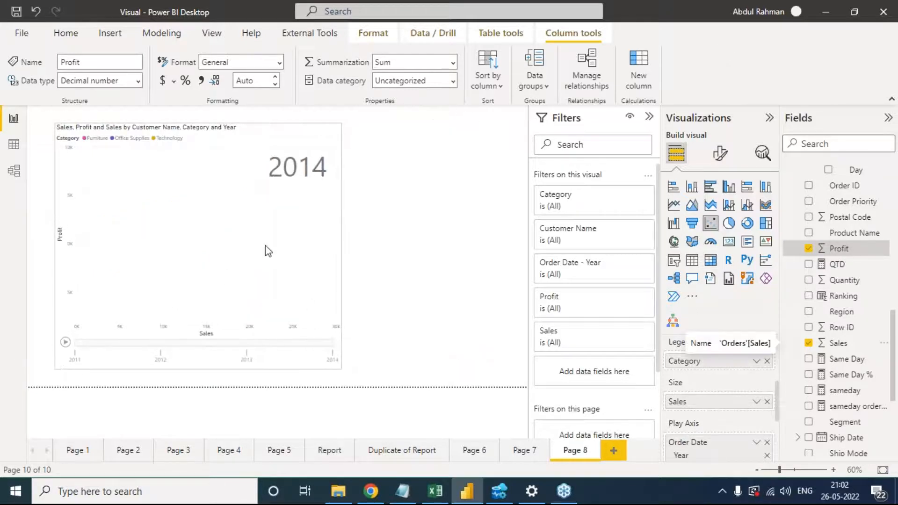
{"action": "left_click_drag", "start_coordinate": [239, 206], "coordinate": [211, 215]}
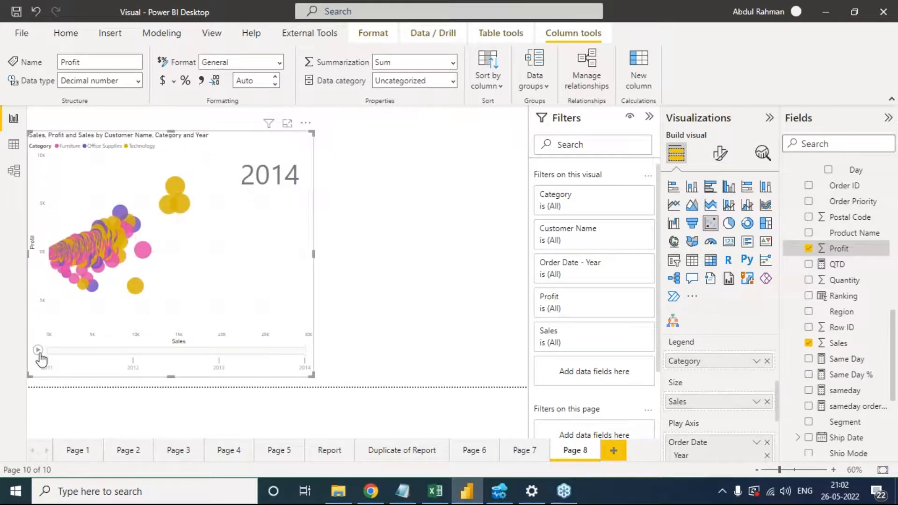
{"action": "left_click", "coordinate": [39, 352]}
{"action": "left_click", "coordinate": [38, 351]}
- Open the gallery of additional Power BI visuals and search it for "anim"
{"action": "left_click", "coordinate": [370, 251]}
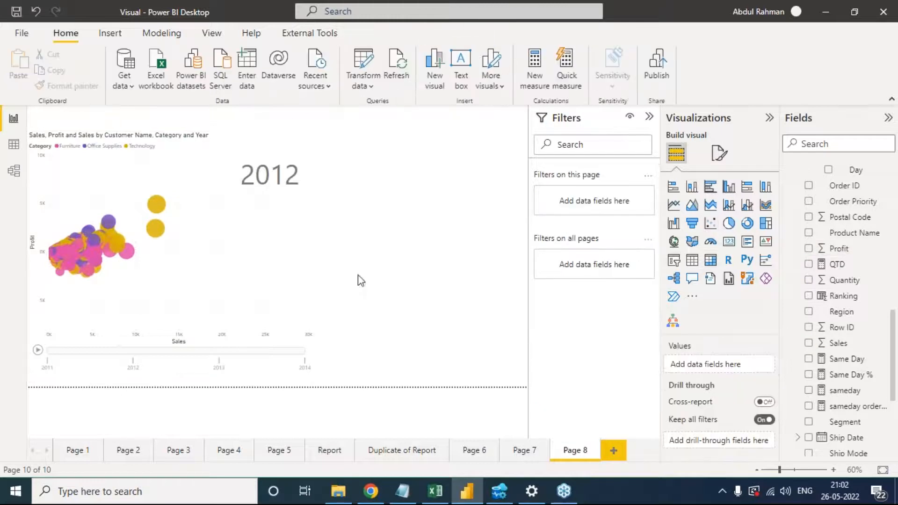
{"action": "left_click", "coordinate": [694, 298]}
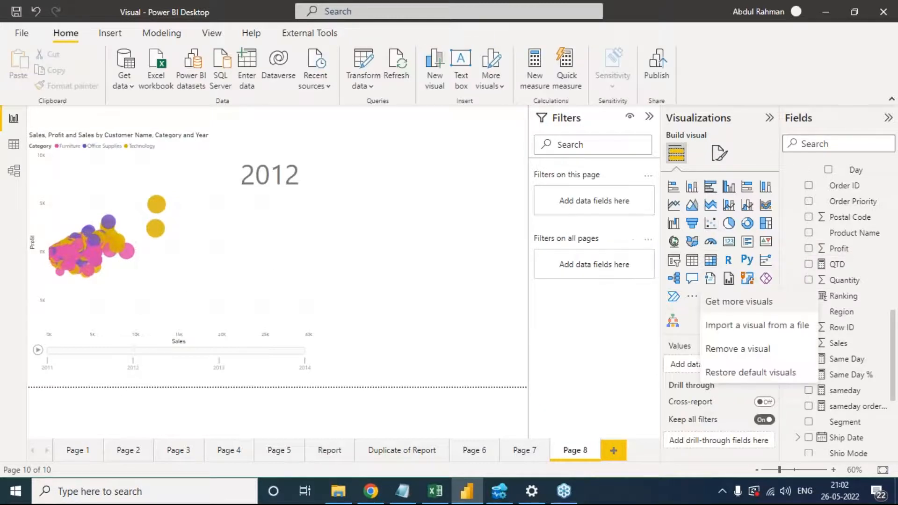
{"action": "left_click", "coordinate": [757, 304]}
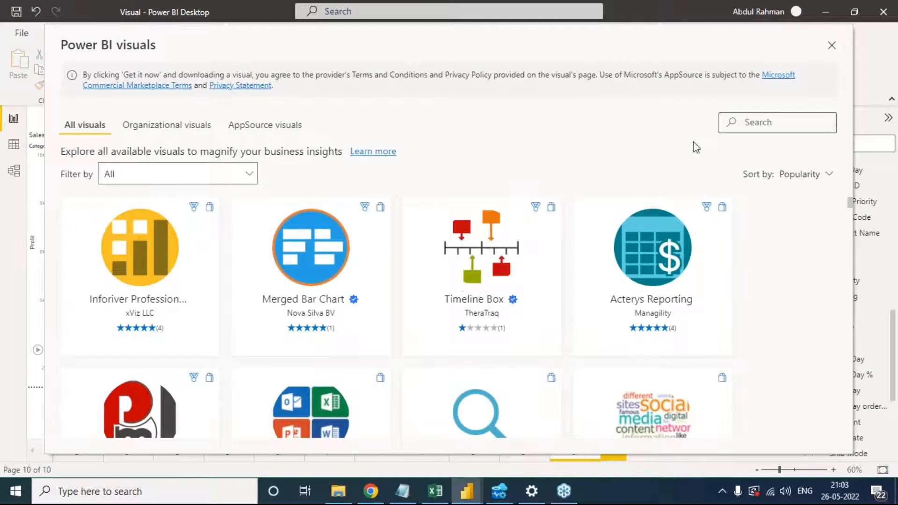
{"action": "type", "text": "anim"}
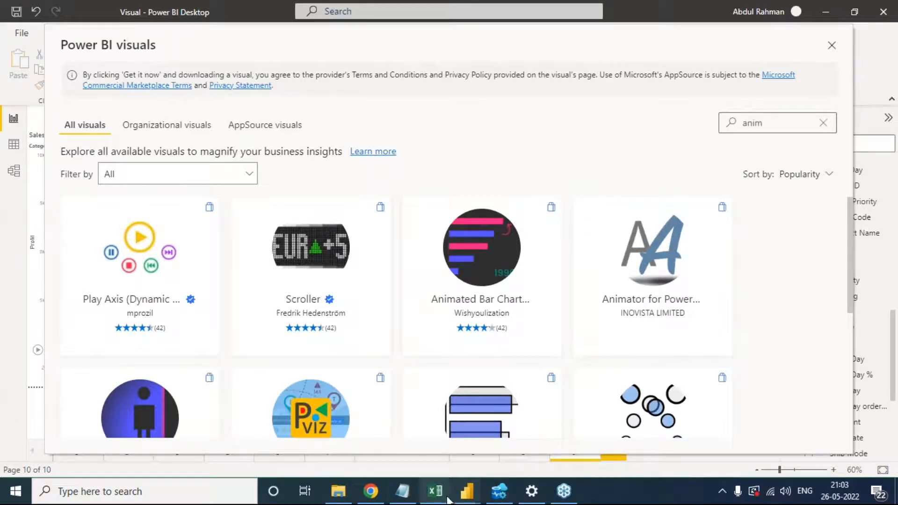
- Look for the Power BI sign-in details in the Links notes and in the CREDE text file of the Batch 2 folder
{"action": "left_click", "coordinate": [405, 491]}
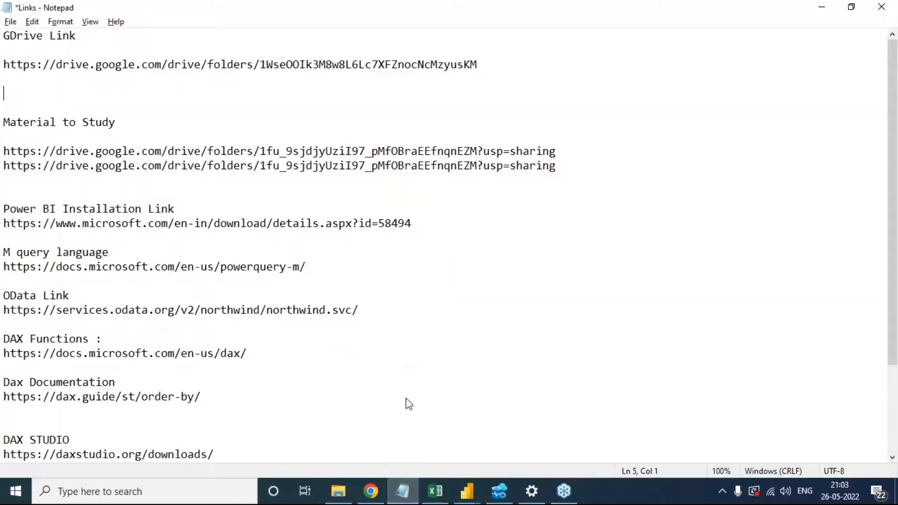
{"action": "left_click", "coordinate": [821, 19]}
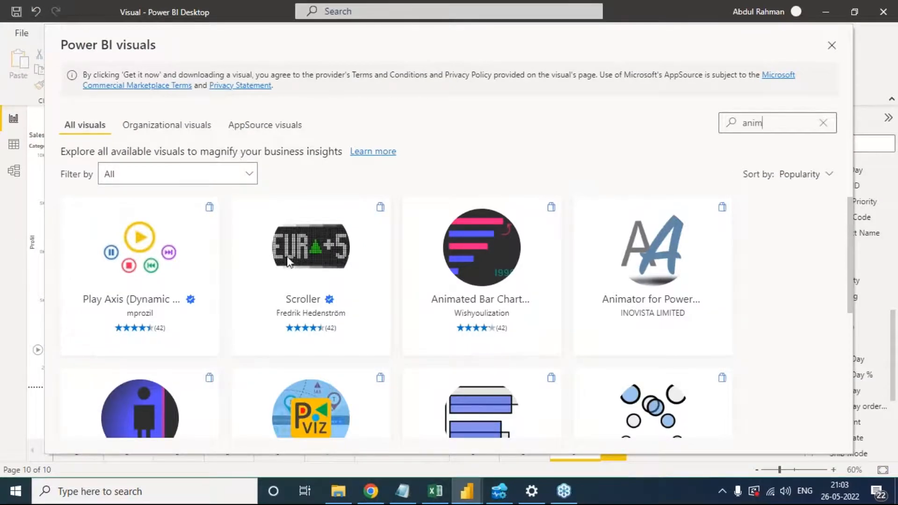
{"action": "left_click", "coordinate": [339, 498]}
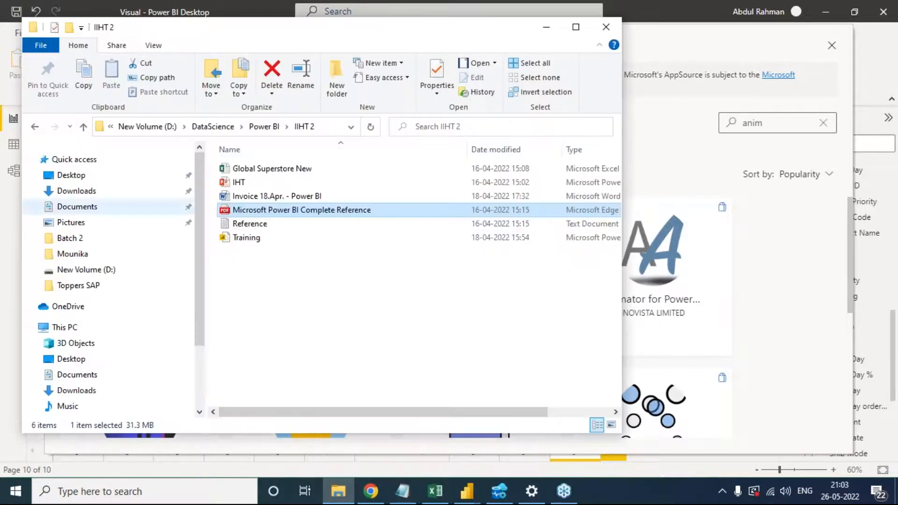
{"action": "left_click", "coordinate": [575, 28]}
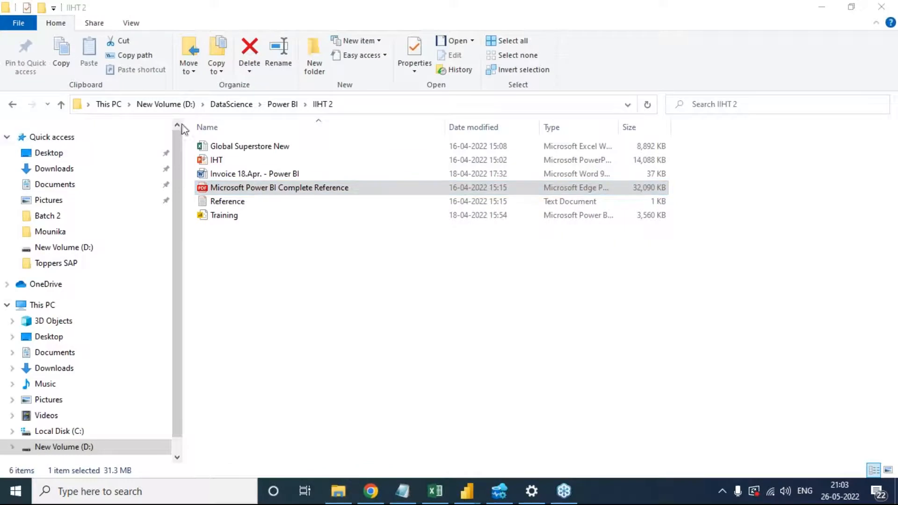
{"action": "left_click", "coordinate": [52, 216]}
{"action": "double_click", "coordinate": [264, 188]}
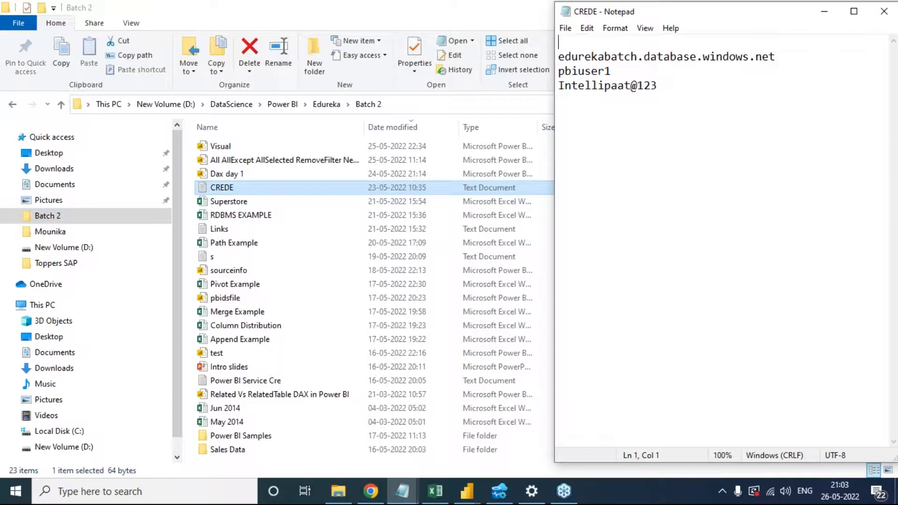
{"action": "left_click", "coordinate": [824, 11]}
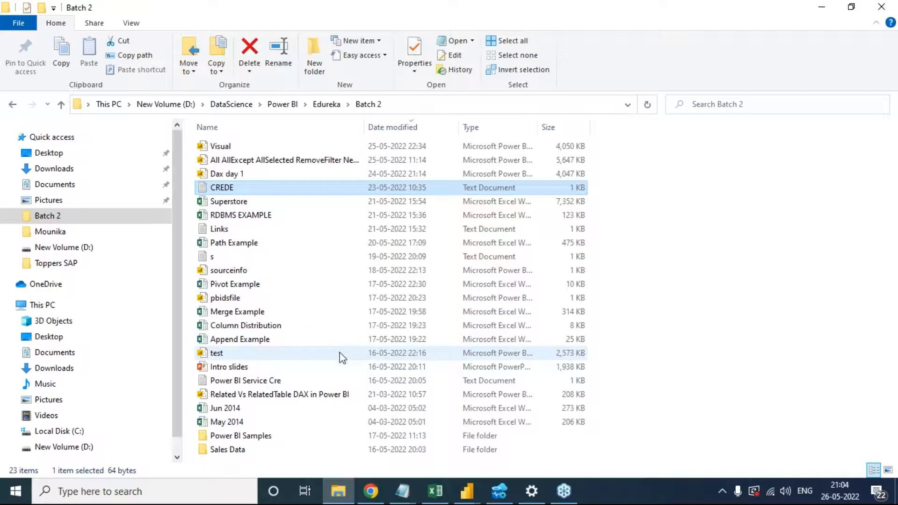
- Open the Power BI Service Cre text file from the Batch 2 folder and highlight its username and password lines
{"action": "double_click", "coordinate": [261, 380]}
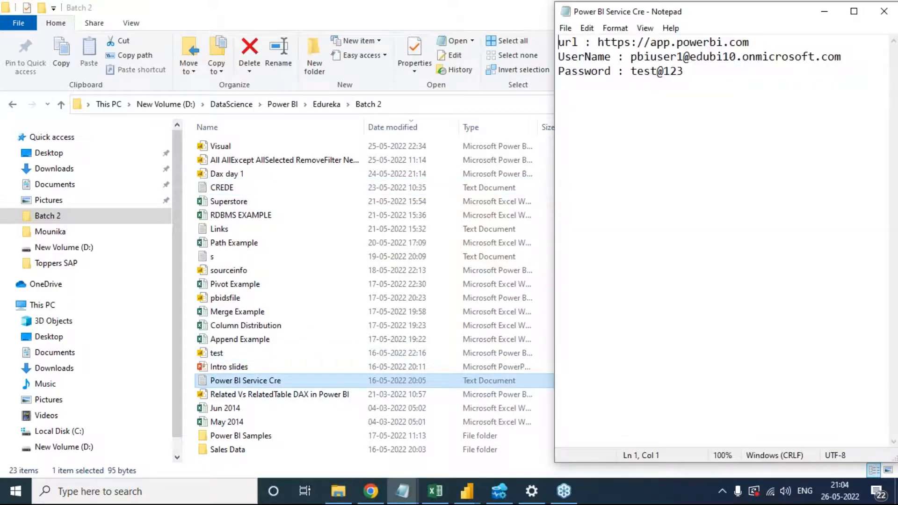
{"action": "left_click_drag", "start_coordinate": [706, 75], "coordinate": [542, 57]}
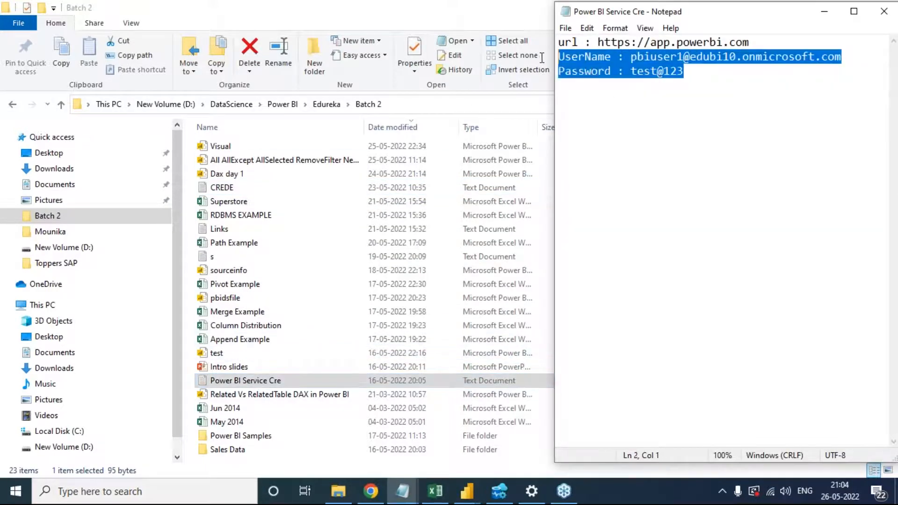
{"action": "left_click", "coordinate": [883, 44]}
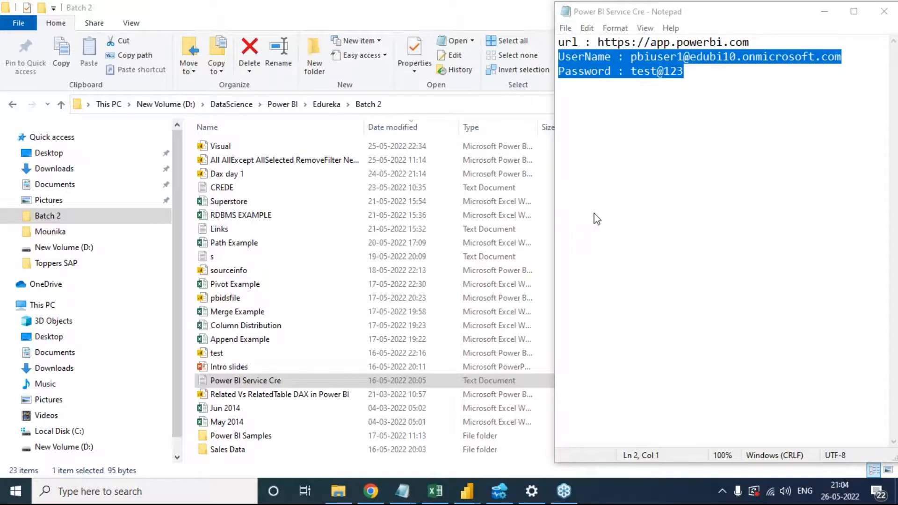
{"action": "left_click", "coordinate": [466, 19]}
{"action": "left_click", "coordinate": [370, 491]}
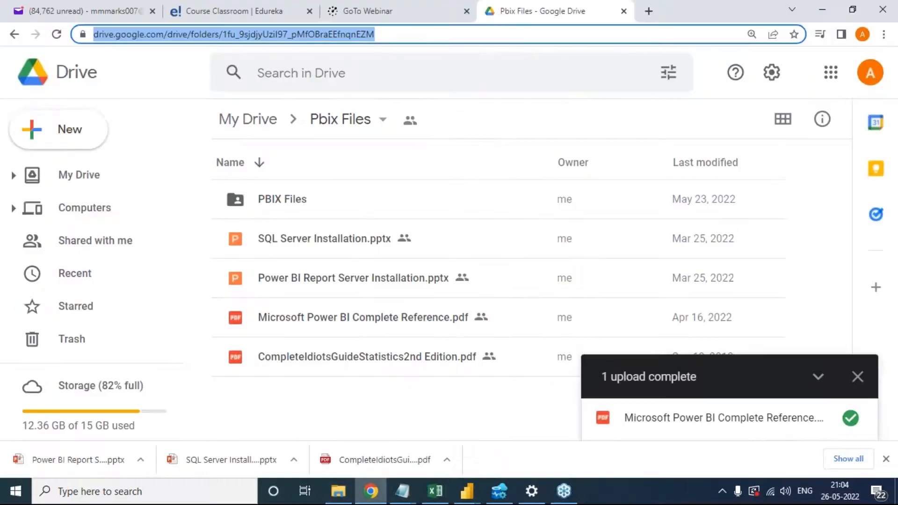
- Return to Power BI Desktop, close the visuals gallery and sign out of the current account
{"action": "left_click", "coordinate": [466, 491]}
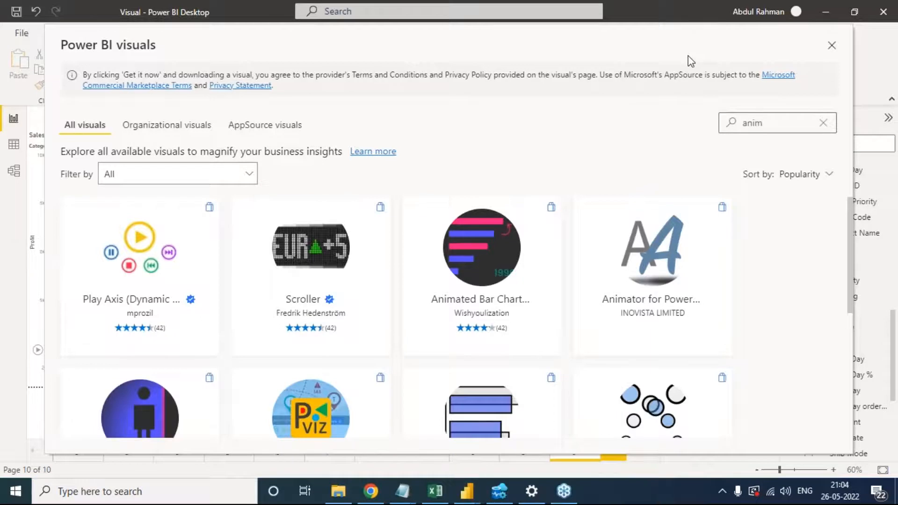
{"action": "left_click", "coordinate": [832, 45]}
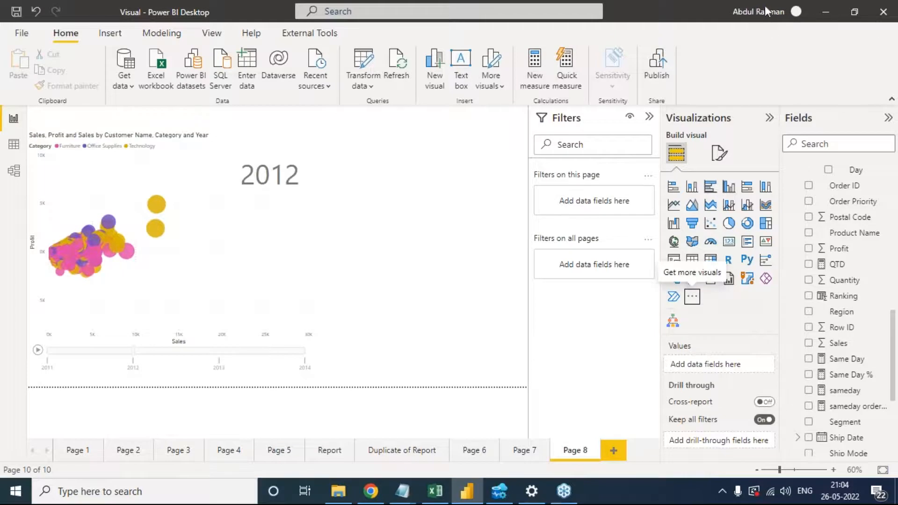
{"action": "left_click", "coordinate": [796, 13]}
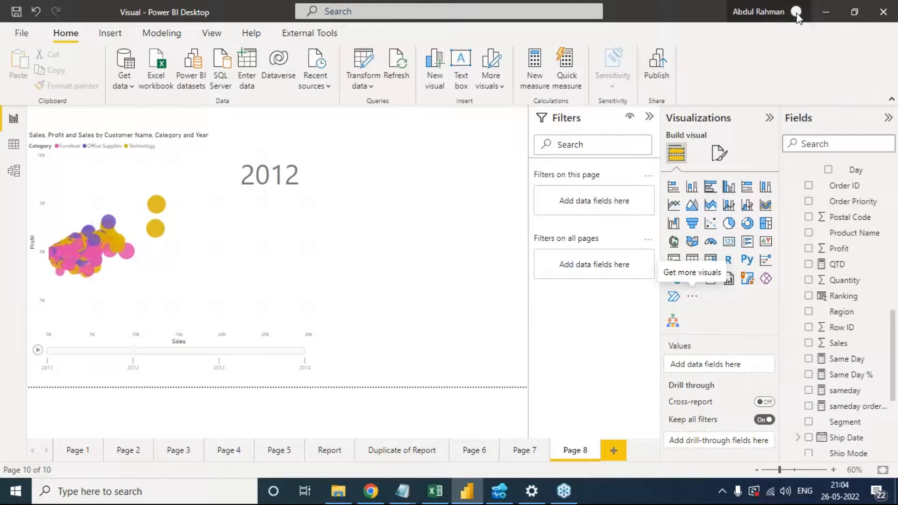
{"action": "left_click", "coordinate": [781, 44]}
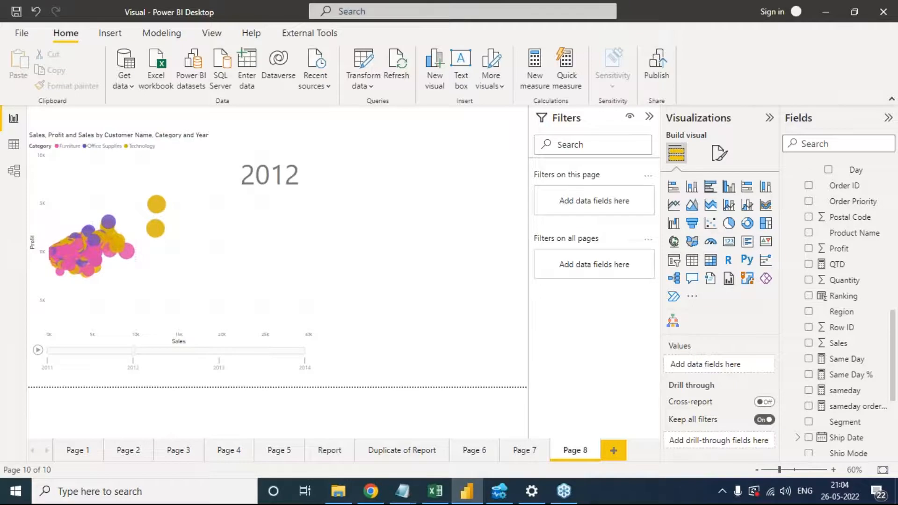
- Start a new sign-in, replacing the suggested e-mail address with the username copied from the Power BI Service Cre file
{"action": "left_click", "coordinate": [771, 12]}
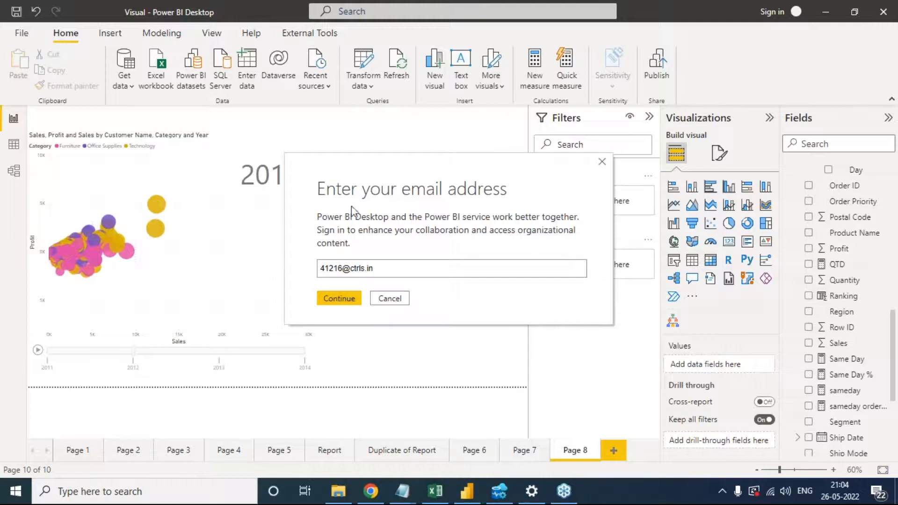
{"action": "left_click_drag", "start_coordinate": [384, 270], "coordinate": [248, 252]}
{"action": "key", "text": "BackSpace"}
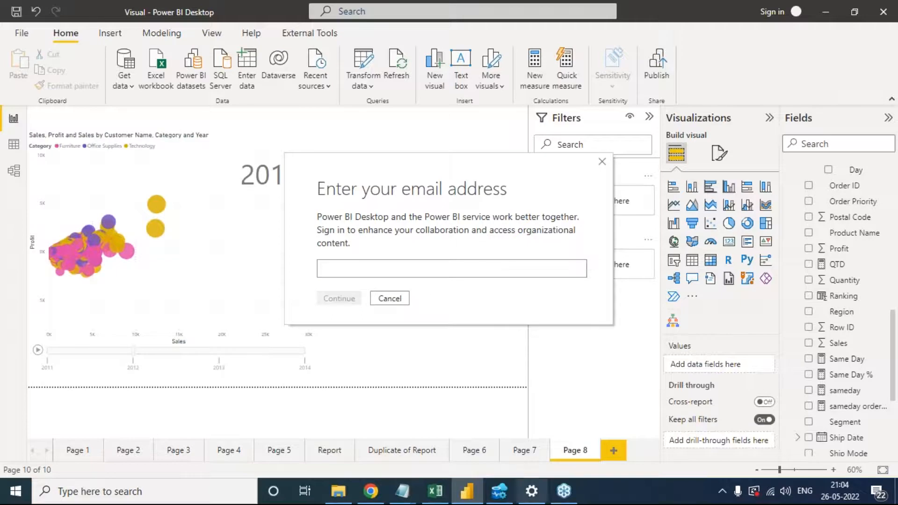
{"action": "mouse_move", "coordinate": [402, 493]}
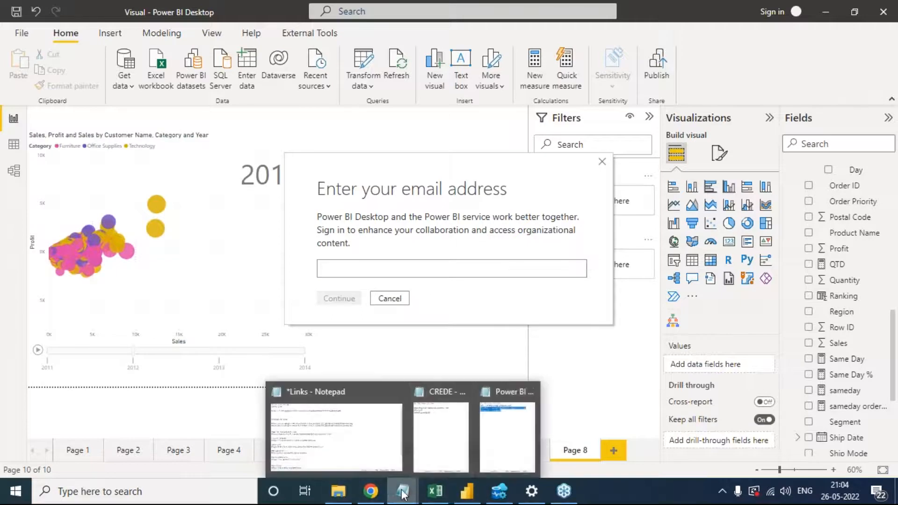
{"action": "left_click", "coordinate": [509, 427]}
{"action": "left_click", "coordinate": [849, 57]}
{"action": "left_click_drag", "start_coordinate": [849, 57], "coordinate": [631, 60]}
{"action": "key", "text": "ctrl+c"}
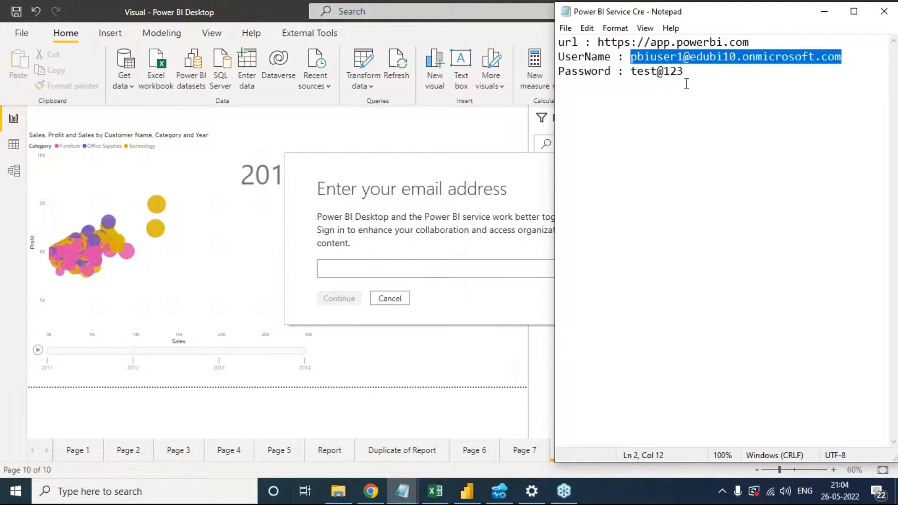
{"action": "left_click", "coordinate": [374, 270]}
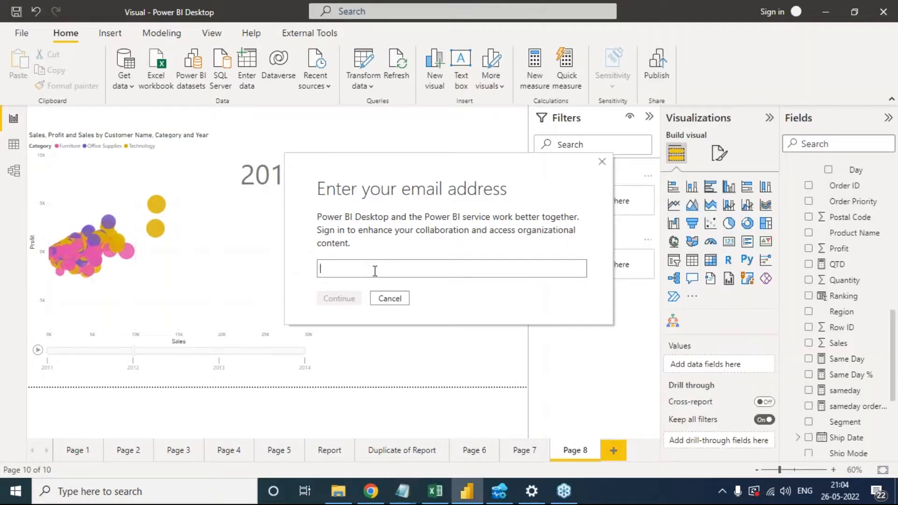
{"action": "key", "text": "ctrl+v"}
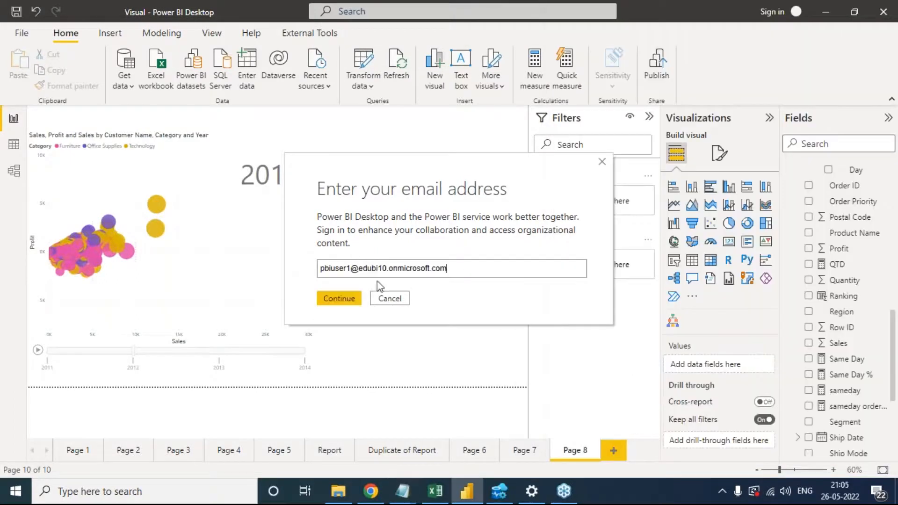
{"action": "left_click", "coordinate": [349, 303]}
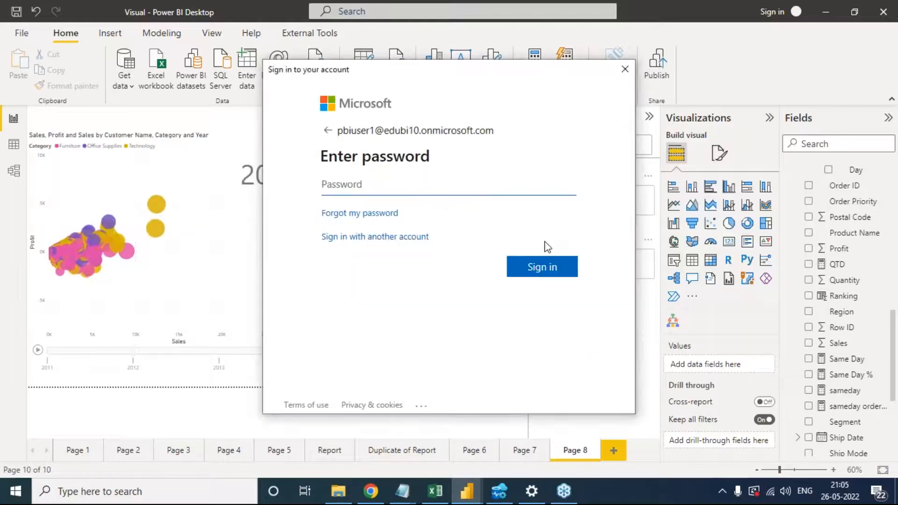
- Copy the account password from the Power BI Service Cre file into the password field and complete the sign-in
{"action": "key", "text": "alt+Tab"}
{"action": "key", "text": "alt+Tab"}
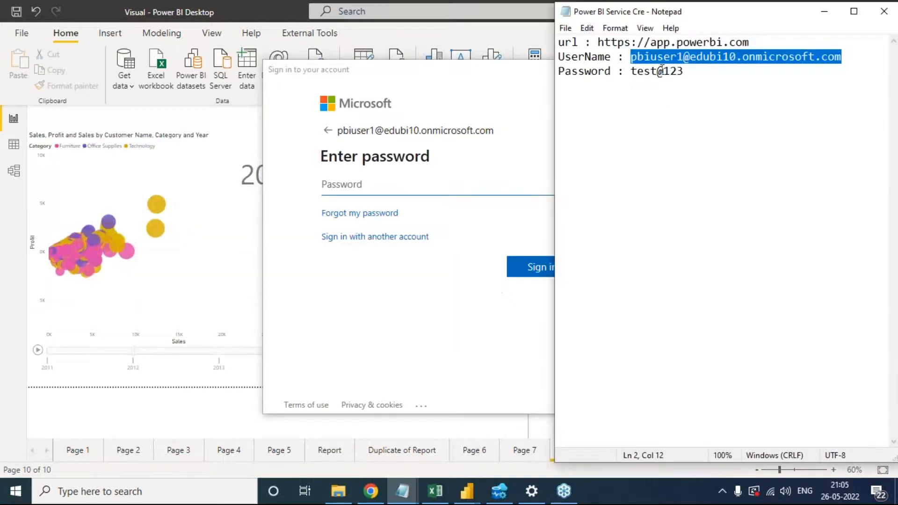
{"action": "left_click_drag", "start_coordinate": [630, 71], "coordinate": [683, 71]}
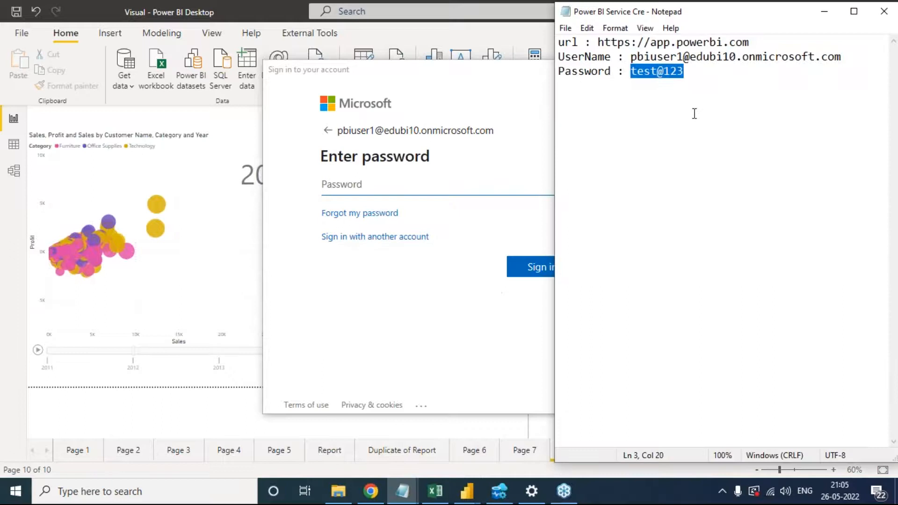
{"action": "left_click", "coordinate": [393, 186]}
{"action": "key", "text": "ctrl+v"}
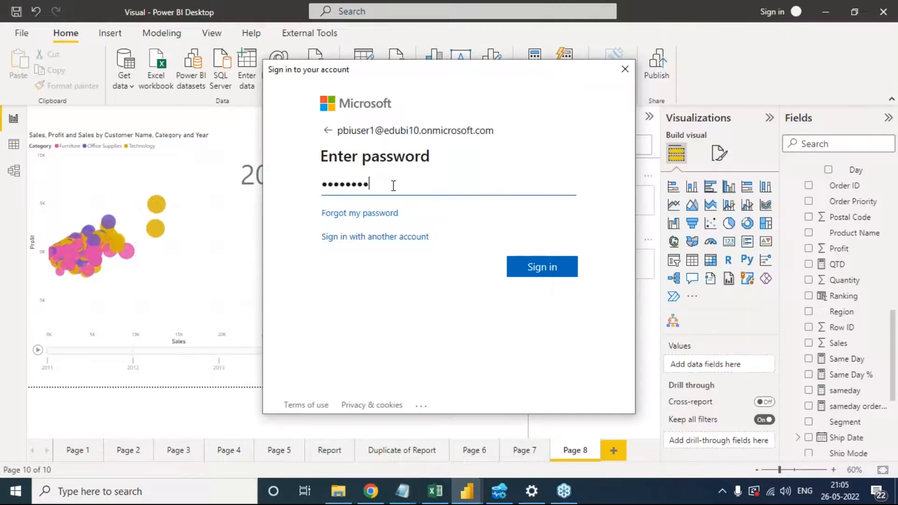
{"action": "left_click", "coordinate": [544, 268]}
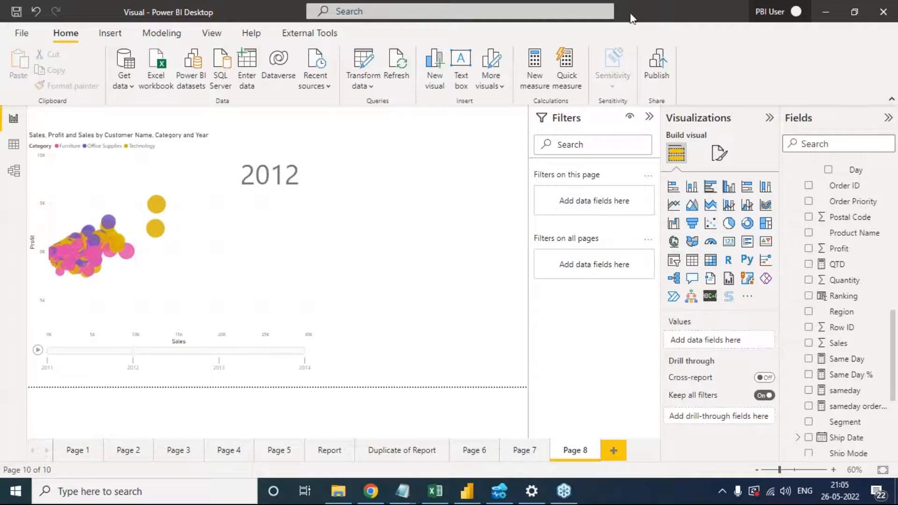
- Search the gallery of additional visuals for "ani" and open the details page of Animated Bar Chart Race
{"action": "left_click", "coordinate": [747, 299]}
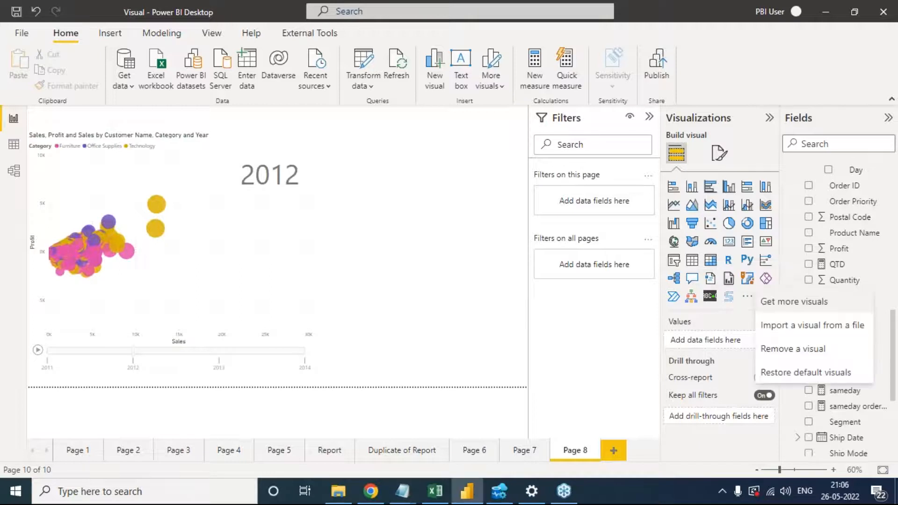
{"action": "left_click", "coordinate": [805, 304]}
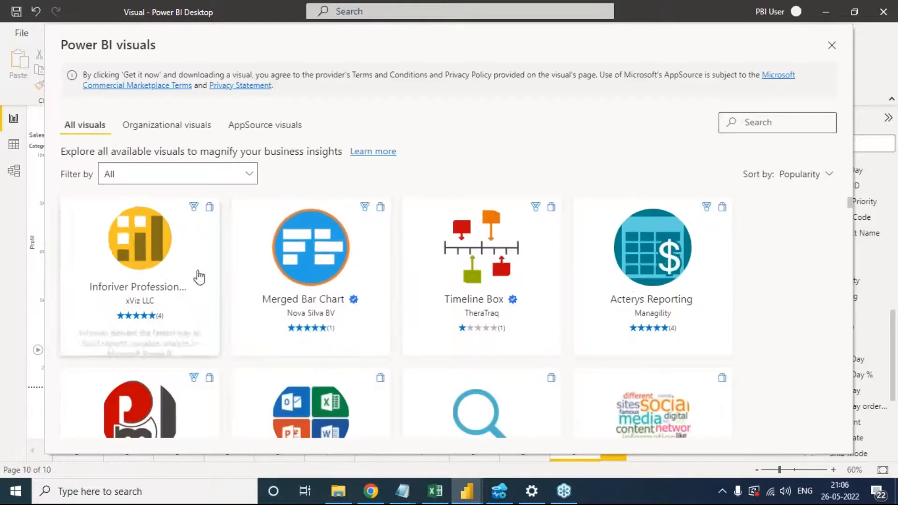
{"action": "left_click", "coordinate": [756, 125]}
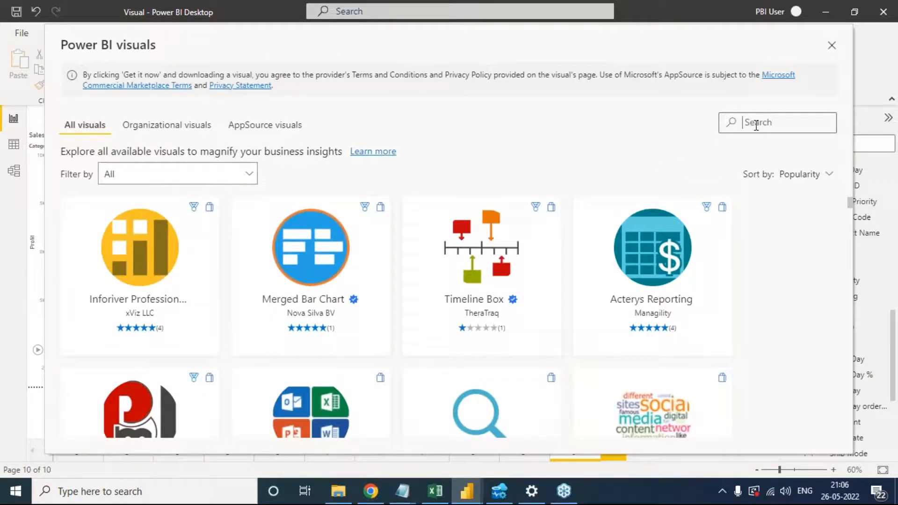
{"action": "type", "text": "ani"}
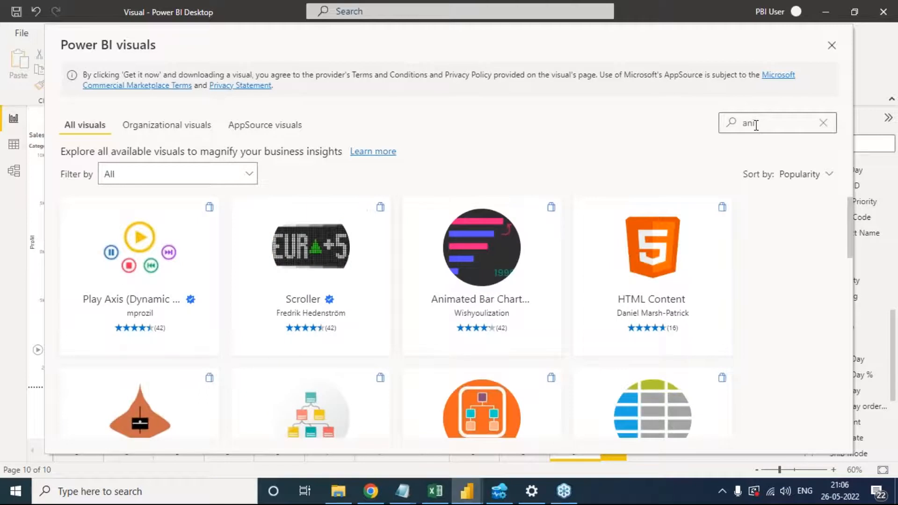
{"action": "mouse_move", "coordinate": [481, 297]}
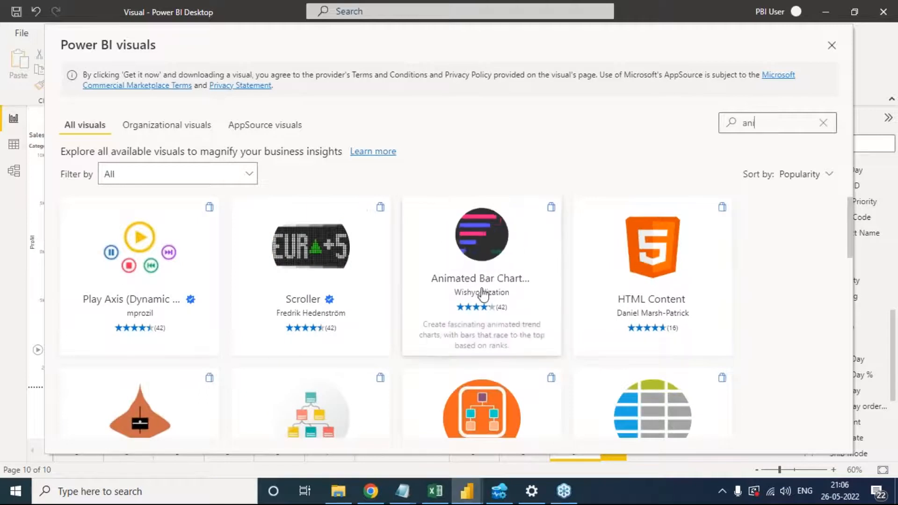
{"action": "left_click", "coordinate": [494, 258]}
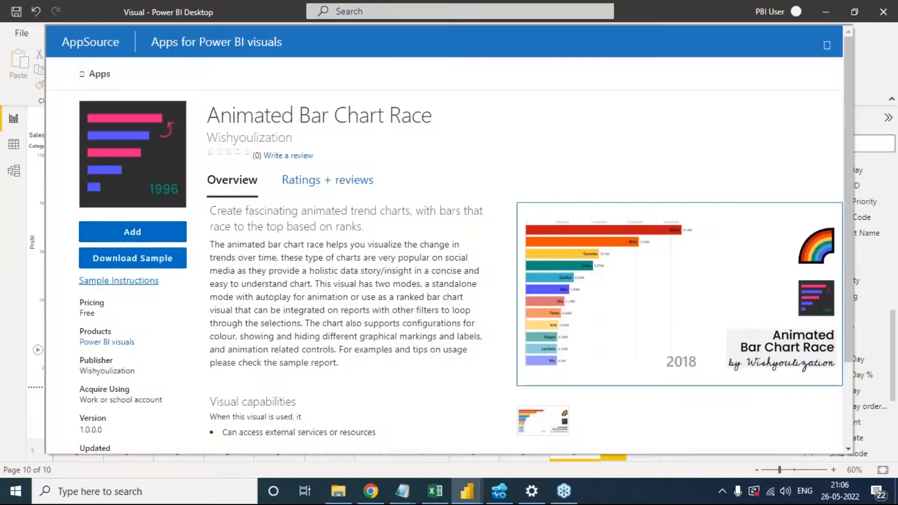
- Import the Animated Bar Chart Race visual into the report and insert an empty one beside the scatter chart on Page 8
{"action": "left_click", "coordinate": [140, 238]}
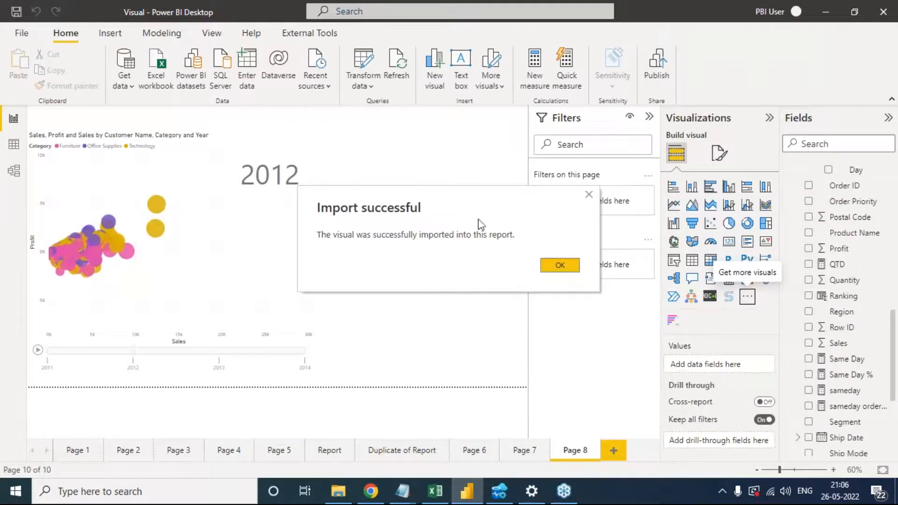
{"action": "left_click", "coordinate": [545, 267]}
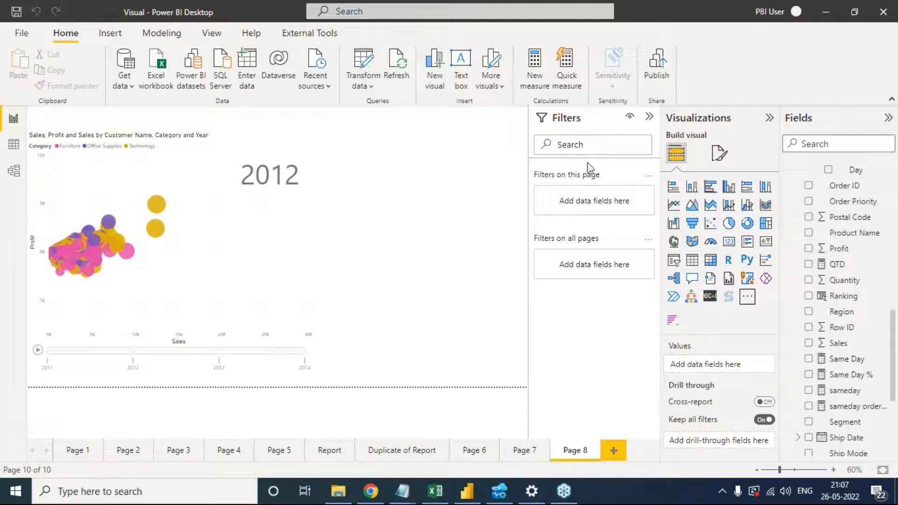
{"action": "left_click", "coordinate": [674, 322]}
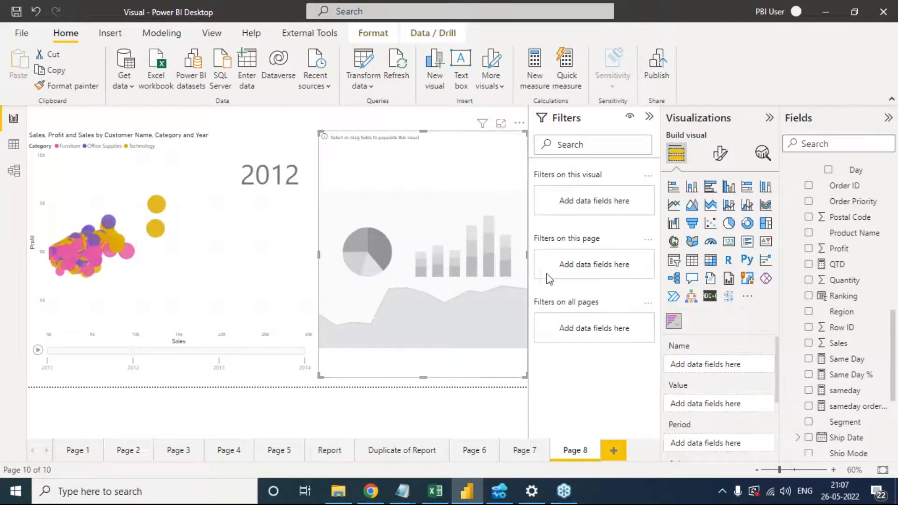
{"action": "scroll", "coordinate": [704, 368], "scroll_direction": "down", "scroll_amount": 1}
{"action": "scroll", "coordinate": [704, 374], "scroll_direction": "up", "scroll_amount": 1}
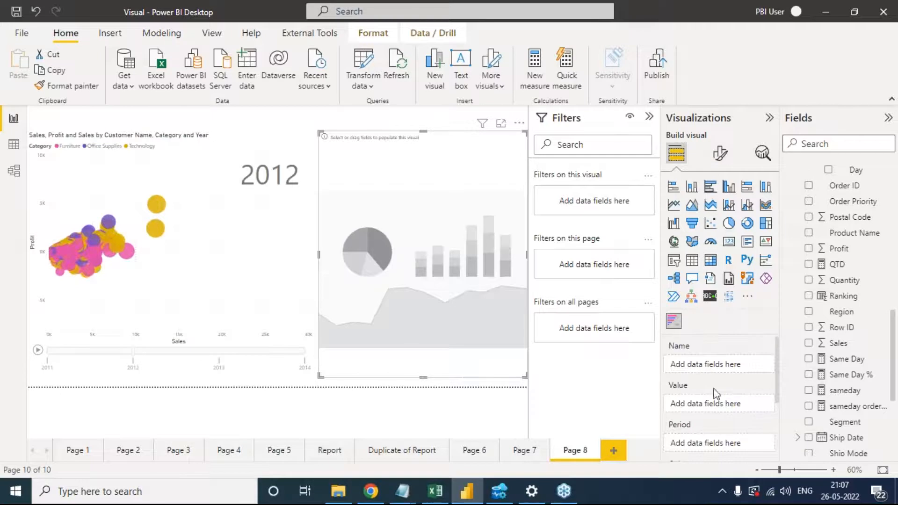
{"action": "mouse_move", "coordinate": [652, 330]}
{"action": "left_mouse_down"}
{"action": "mouse_move", "coordinate": [720, 330]}
{"action": "mouse_move", "coordinate": [767, 470]}
{"action": "mouse_move", "coordinate": [653, 413]}
{"action": "mouse_move", "coordinate": [651, 326]}
{"action": "left_mouse_up"}
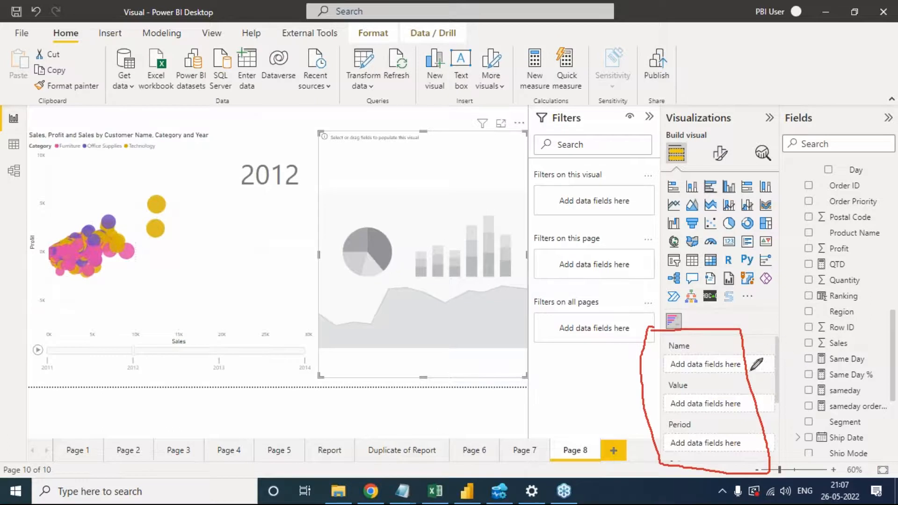
{"action": "left_click", "coordinate": [829, 281]}
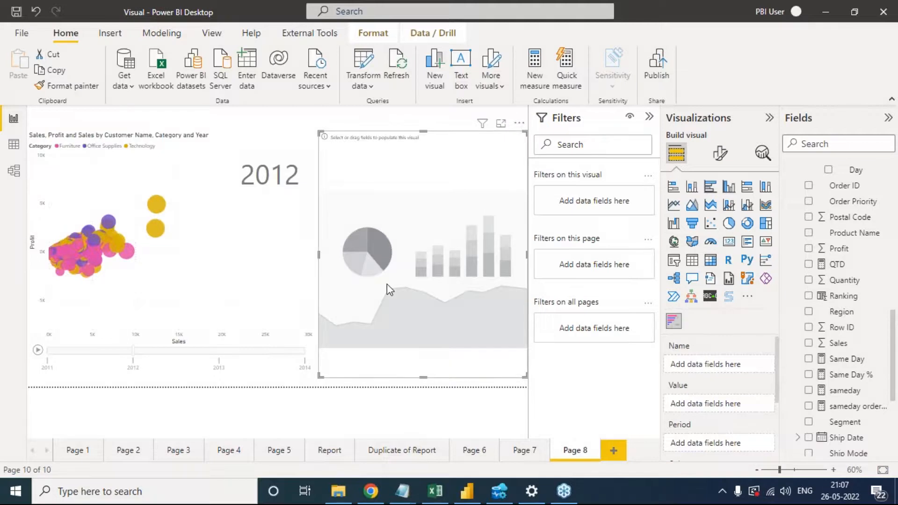
- Assign the Orders table's Country field to the bar chart race's Name and the Sales field to its Value
{"action": "scroll", "coordinate": [833, 292], "scroll_direction": "up", "scroll_amount": 1}
{"action": "scroll", "coordinate": [832, 292], "scroll_direction": "up", "scroll_amount": 10}
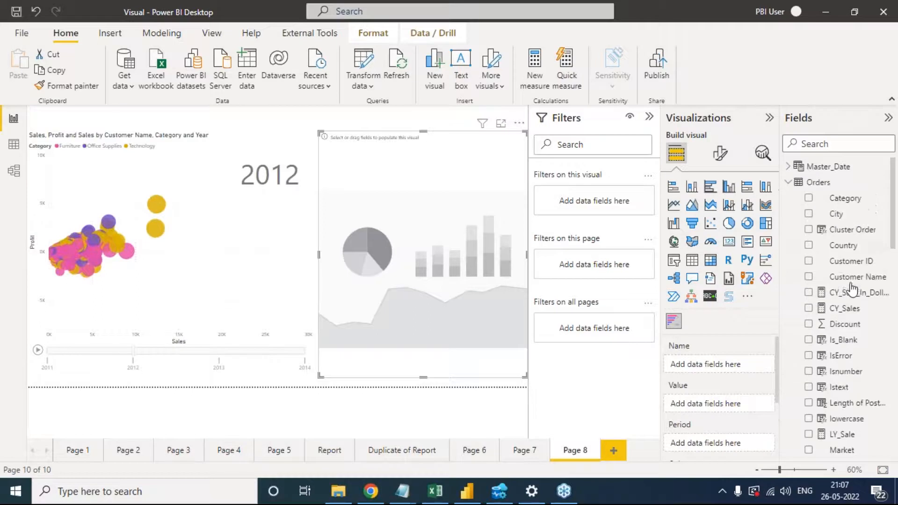
{"action": "left_click_drag", "start_coordinate": [842, 245], "coordinate": [732, 362]}
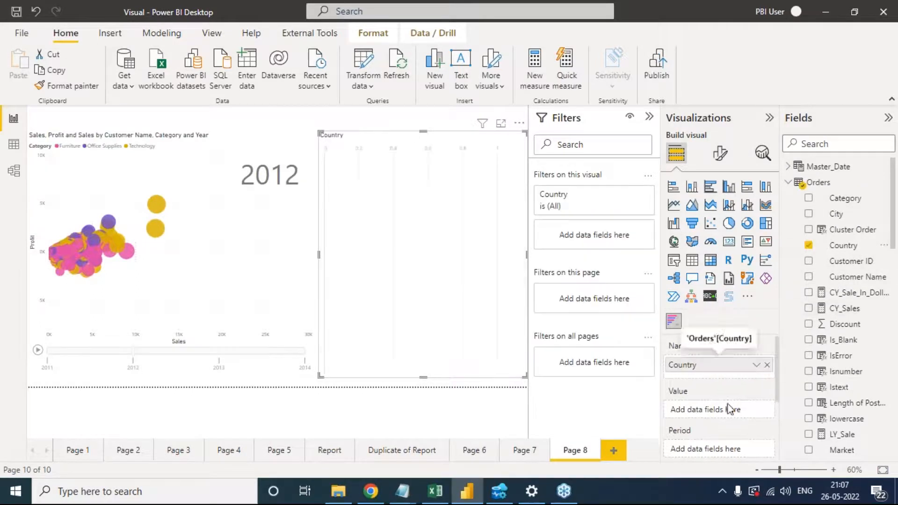
{"action": "scroll", "coordinate": [865, 374], "scroll_direction": "down", "scroll_amount": 10}
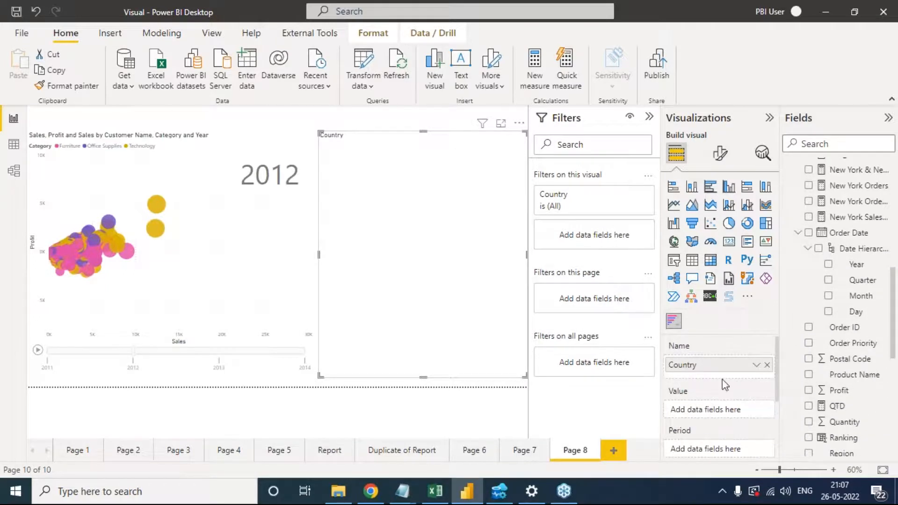
{"action": "scroll", "coordinate": [855, 393], "scroll_direction": "down", "scroll_amount": 3}
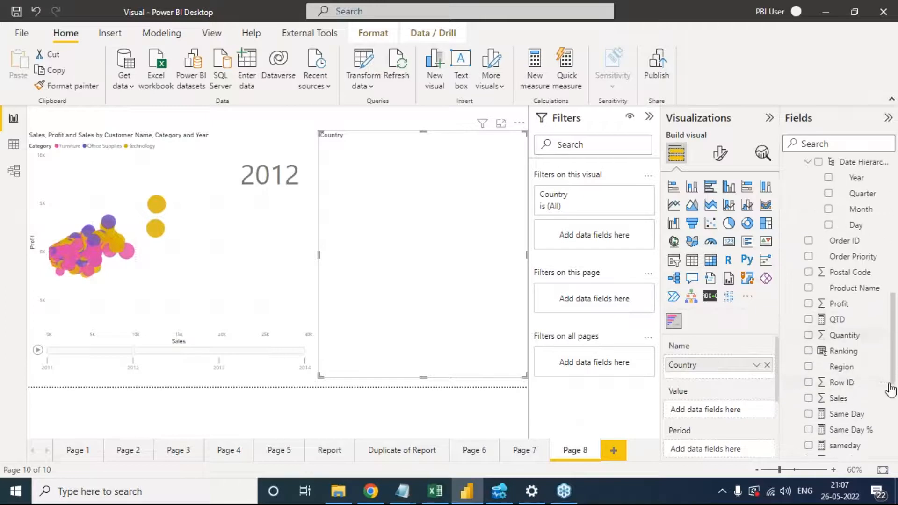
{"action": "scroll", "coordinate": [889, 390], "scroll_direction": "down", "scroll_amount": 3}
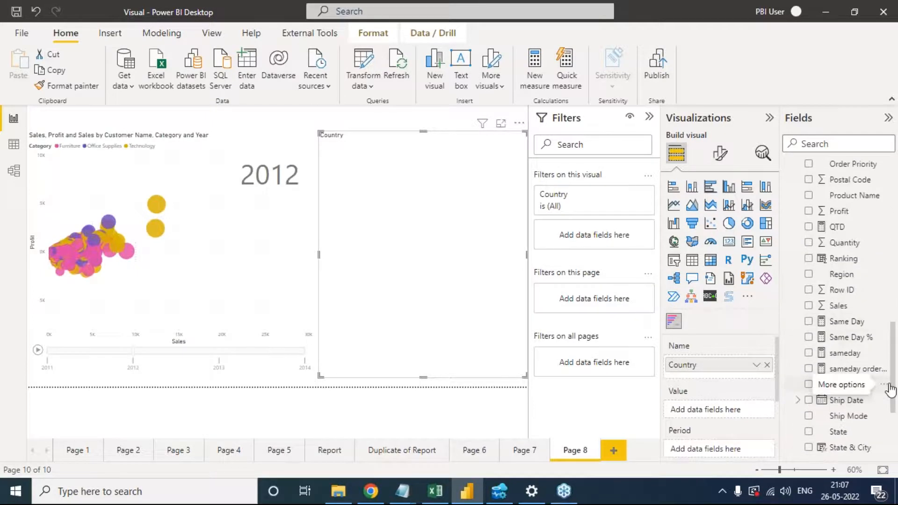
{"action": "left_click_drag", "start_coordinate": [839, 307], "coordinate": [735, 414]}
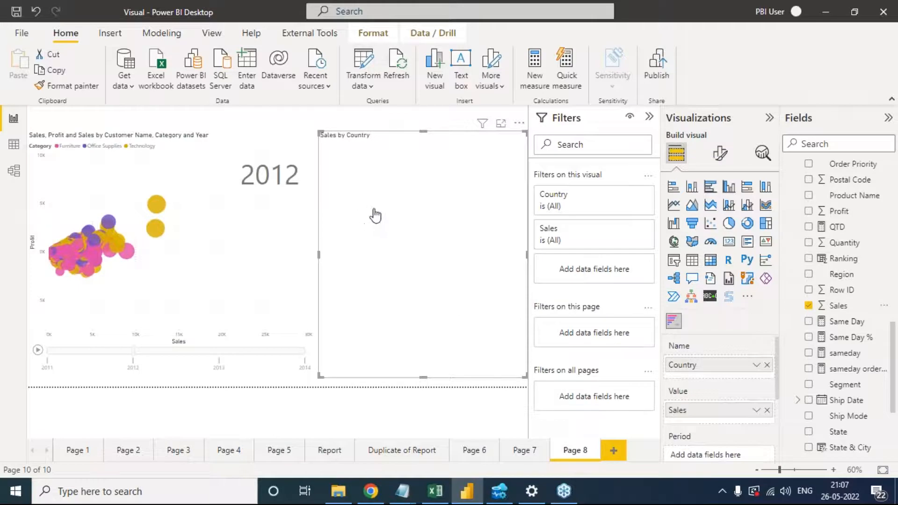
- Assign the Year level of the Order Date hierarchy to the bar chart race's Period
{"action": "scroll", "coordinate": [740, 424], "scroll_direction": "down", "scroll_amount": 1}
{"action": "scroll", "coordinate": [739, 422], "scroll_direction": "down", "scroll_amount": 3}
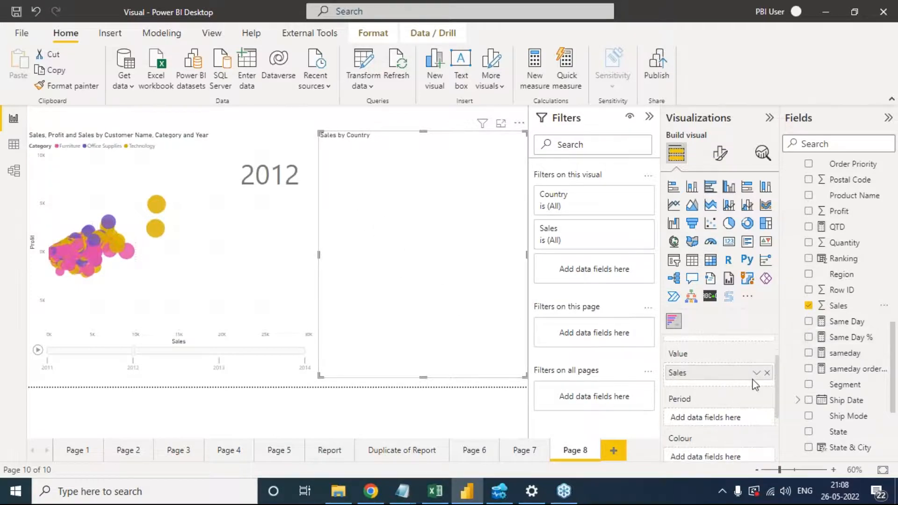
{"action": "scroll", "coordinate": [852, 307], "scroll_direction": "up", "scroll_amount": 4}
{"action": "scroll", "coordinate": [853, 309], "scroll_direction": "up", "scroll_amount": 4}
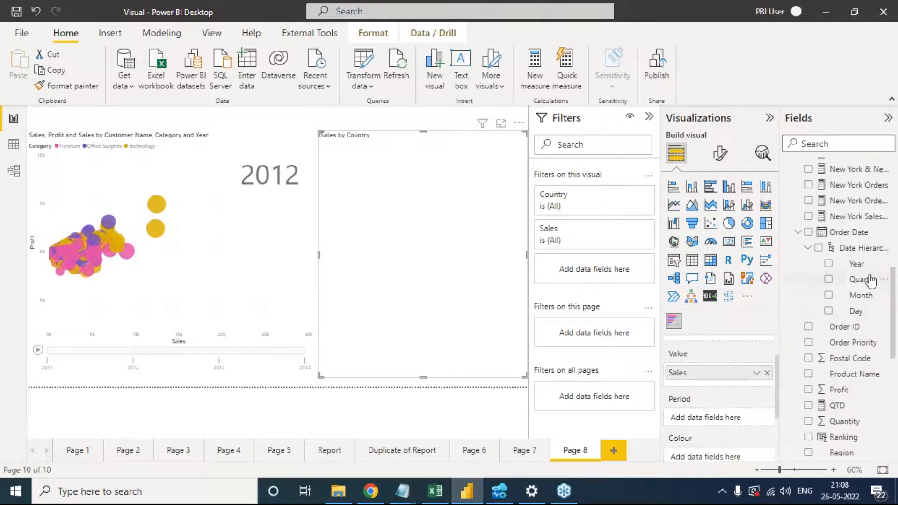
{"action": "left_click_drag", "start_coordinate": [856, 263], "coordinate": [741, 411]}
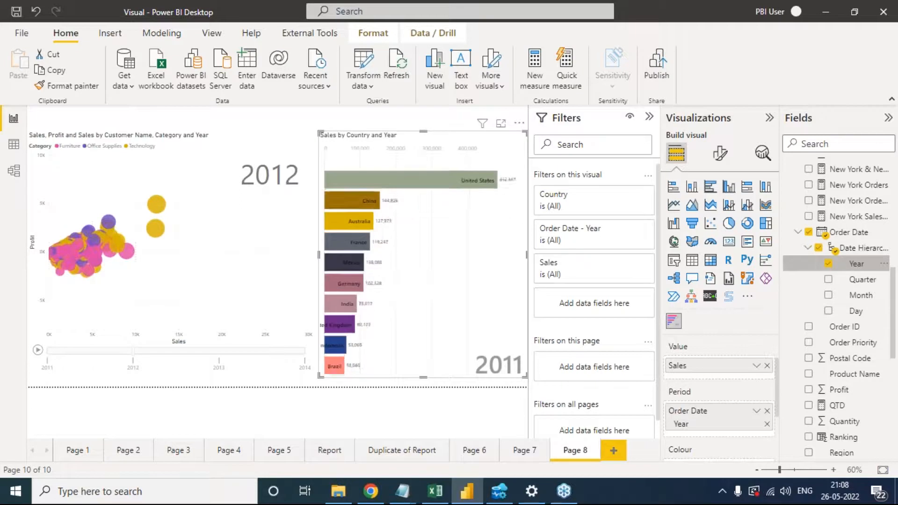
- Narrow the scatter chart and enlarge the bar chart race into the freed space between them
{"action": "left_click", "coordinate": [307, 143]}
{"action": "left_click_drag", "start_coordinate": [313, 133], "coordinate": [167, 141]}
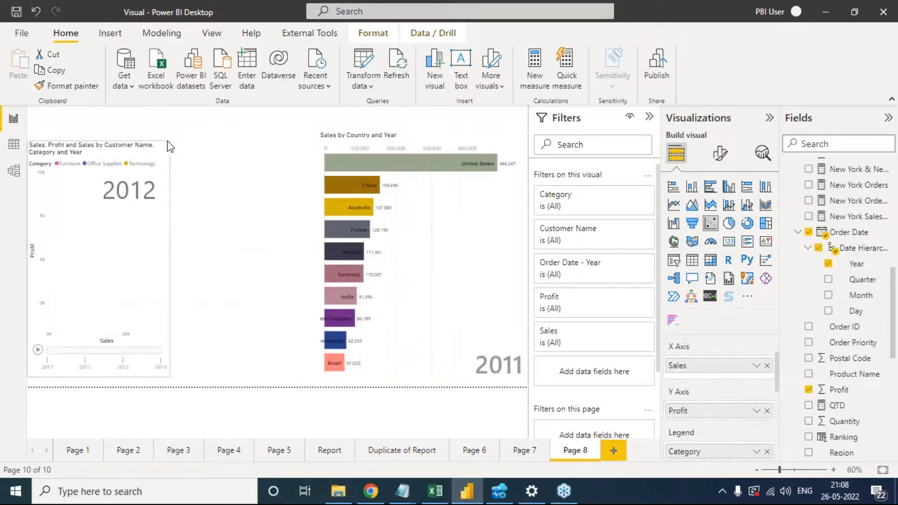
{"action": "left_click", "coordinate": [315, 143]}
{"action": "left_click_drag", "start_coordinate": [316, 127], "coordinate": [256, 111]}
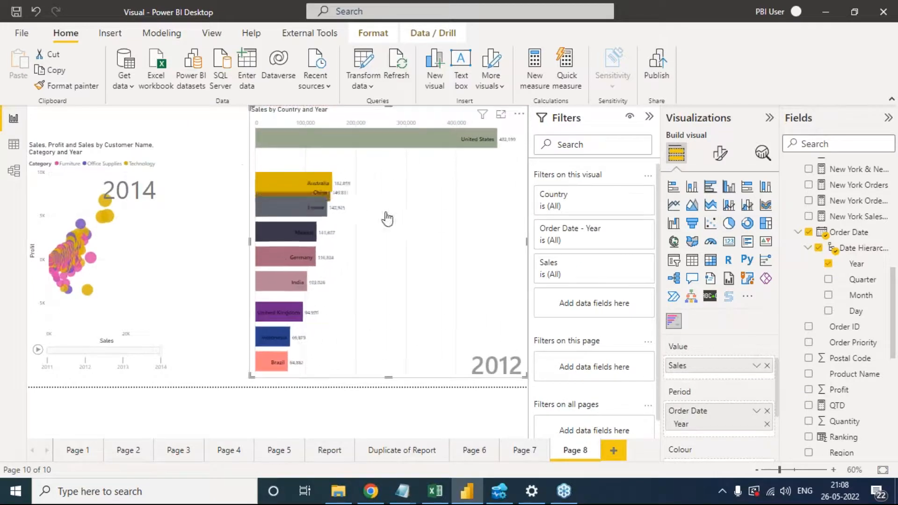
- Search the bar chart race's formatting options for label settings, clear the search and deselect the visual
{"action": "left_click", "coordinate": [719, 153]}
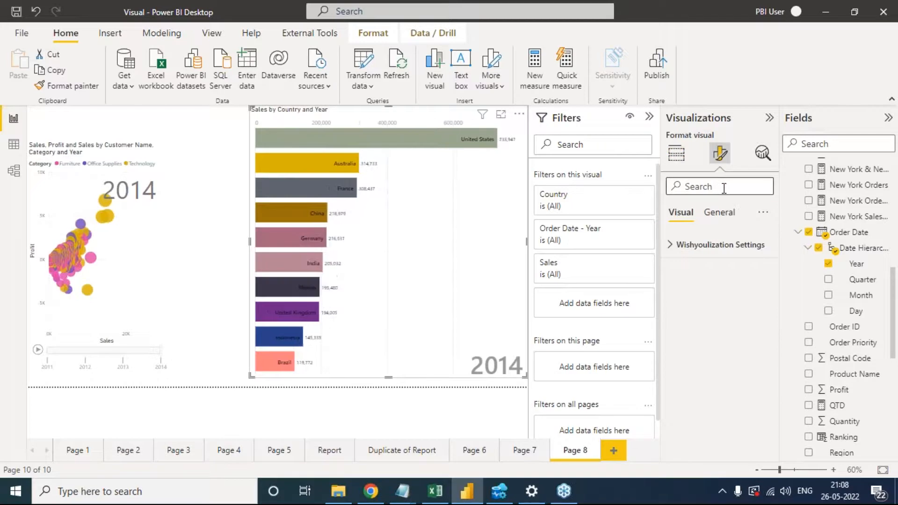
{"action": "type", "text": "labe"}
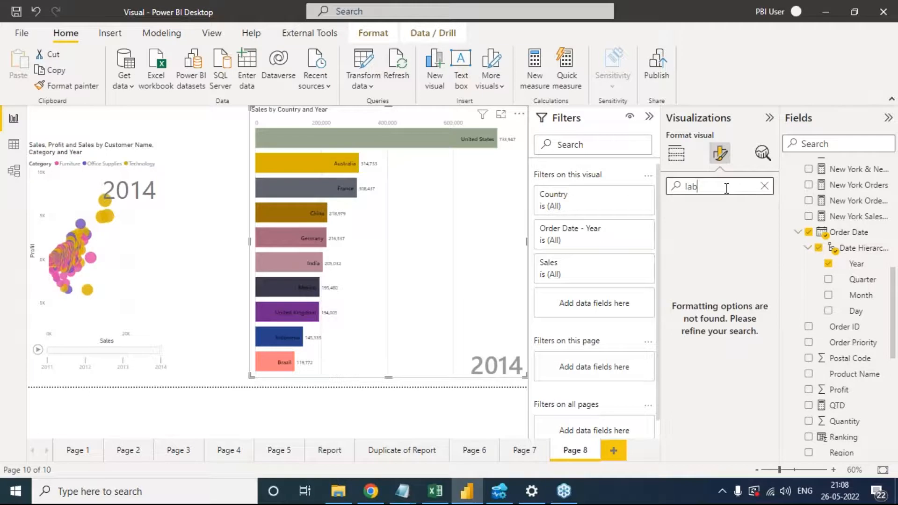
{"action": "key", "text": "BackSpace"}
{"action": "key", "text": "BackSpace"}
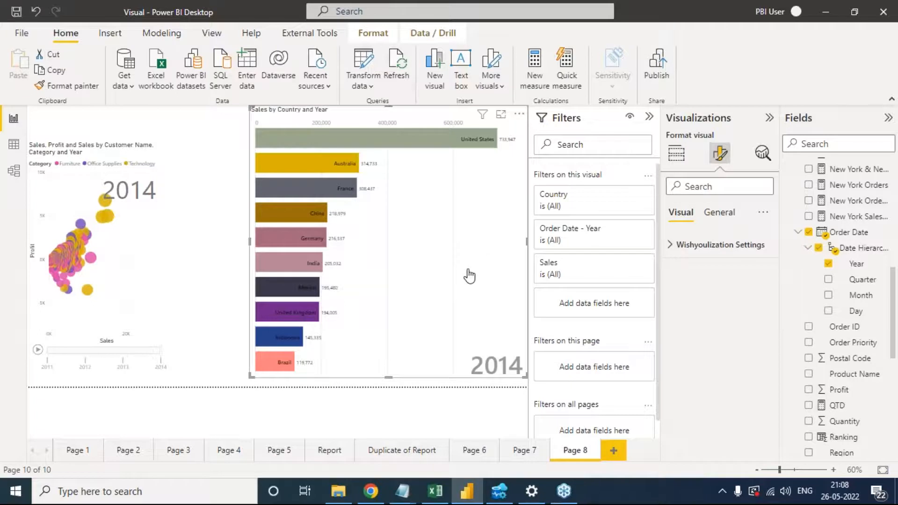
{"action": "left_click", "coordinate": [676, 153]}
{"action": "left_click", "coordinate": [202, 195]}
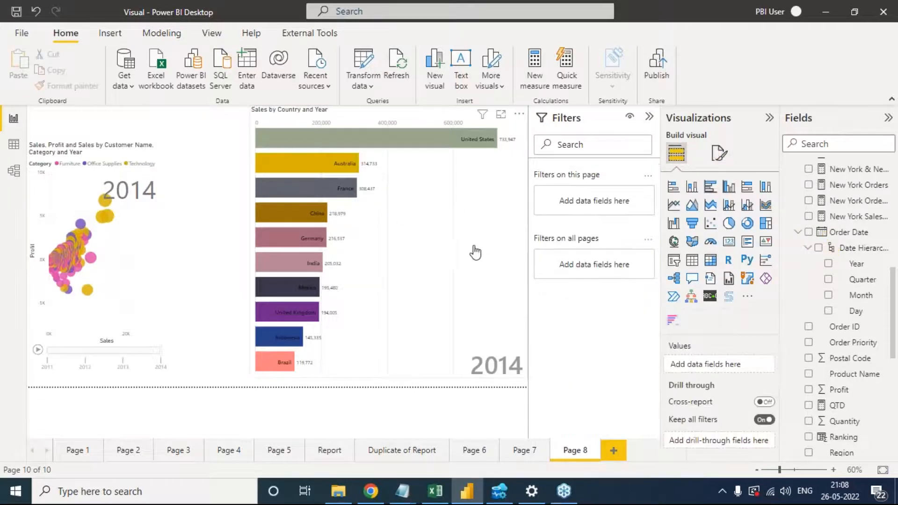
- Add a new report page and return to Page 8 to replay the bar chart race animation
{"action": "left_click", "coordinate": [466, 278]}
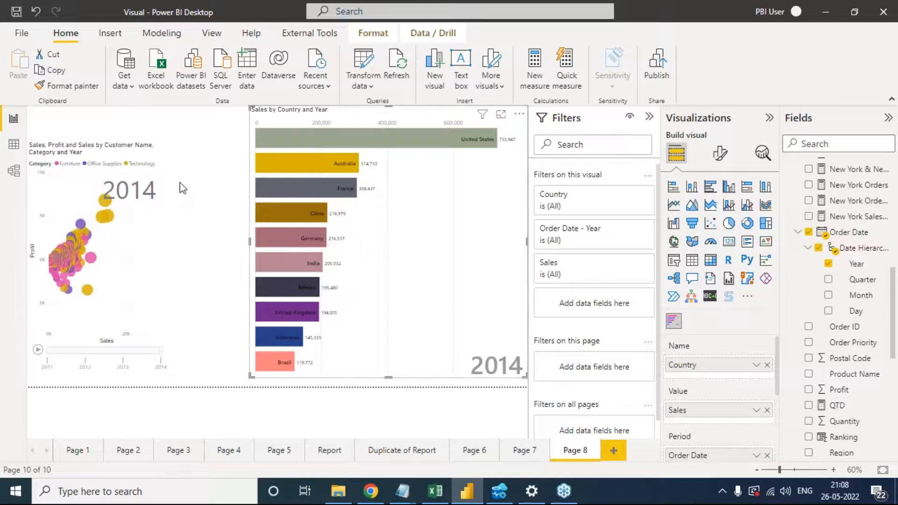
{"action": "left_click", "coordinate": [383, 423]}
{"action": "left_click", "coordinate": [617, 450]}
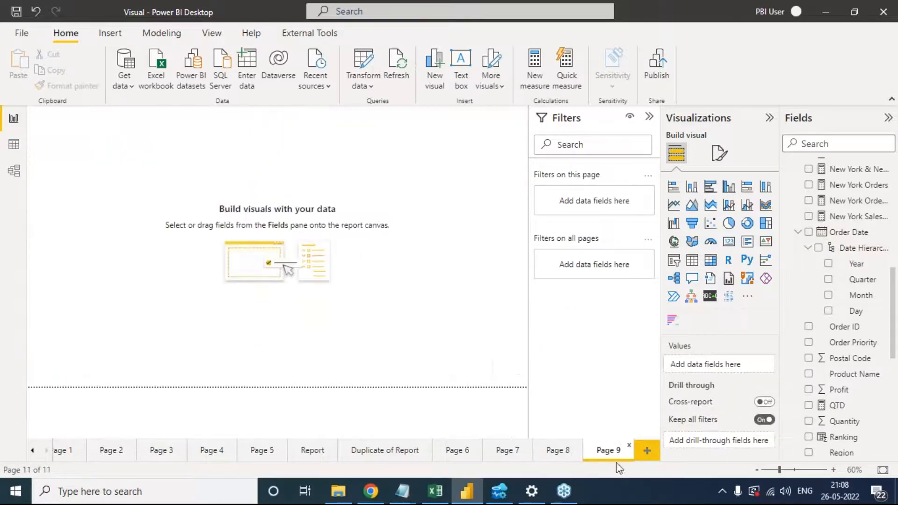
{"action": "left_click", "coordinate": [575, 453]}
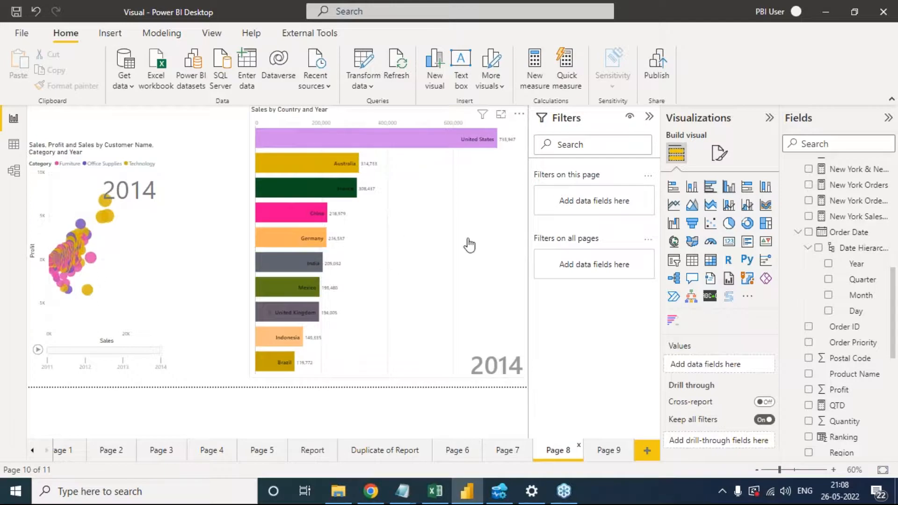
{"action": "key", "text": "Right"}
{"action": "key", "text": "Left"}
- Set topN to 6 in the bar chart race's Wishyoulization Settings
{"action": "left_click", "coordinate": [455, 296]}
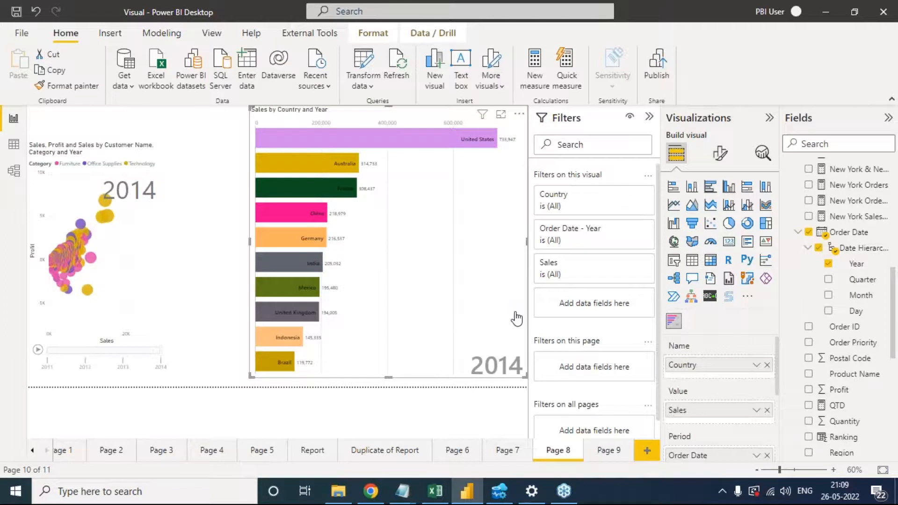
{"action": "left_click", "coordinate": [720, 154]}
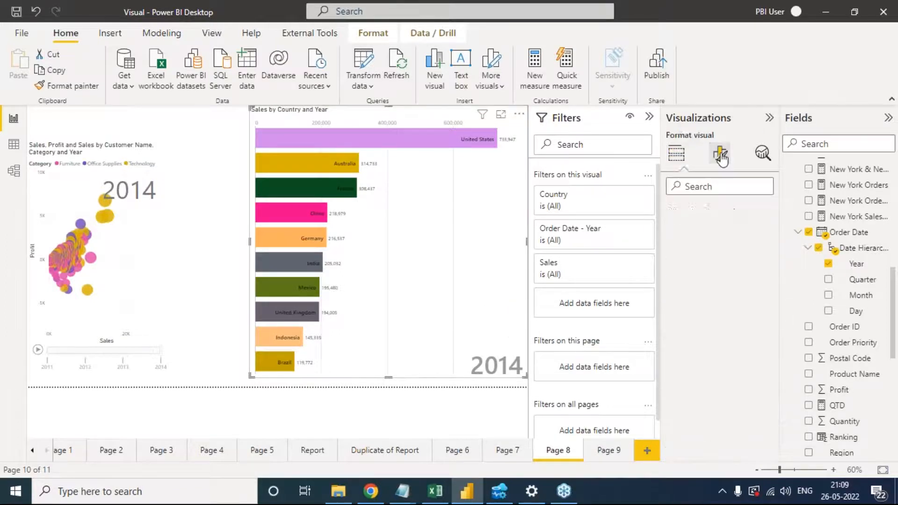
{"action": "left_click", "coordinate": [675, 245]}
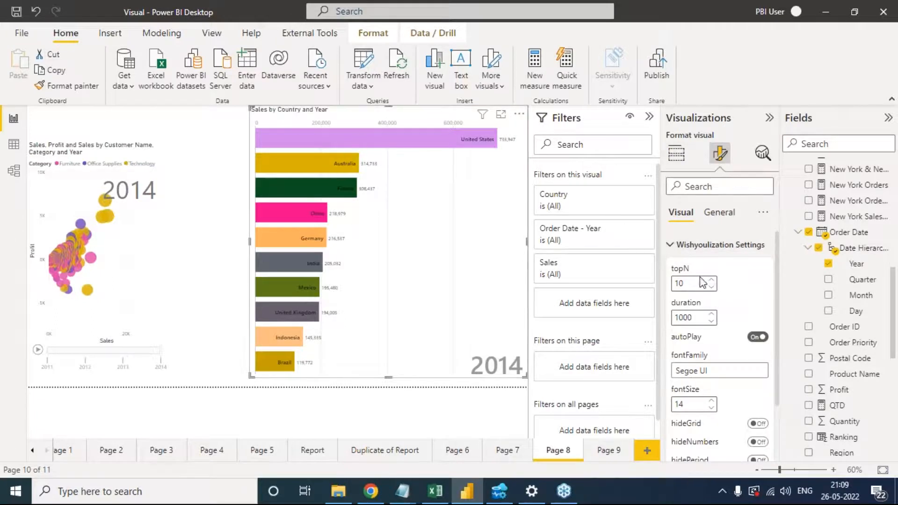
{"action": "left_click", "coordinate": [710, 287]}
{"action": "left_click", "coordinate": [710, 287]}
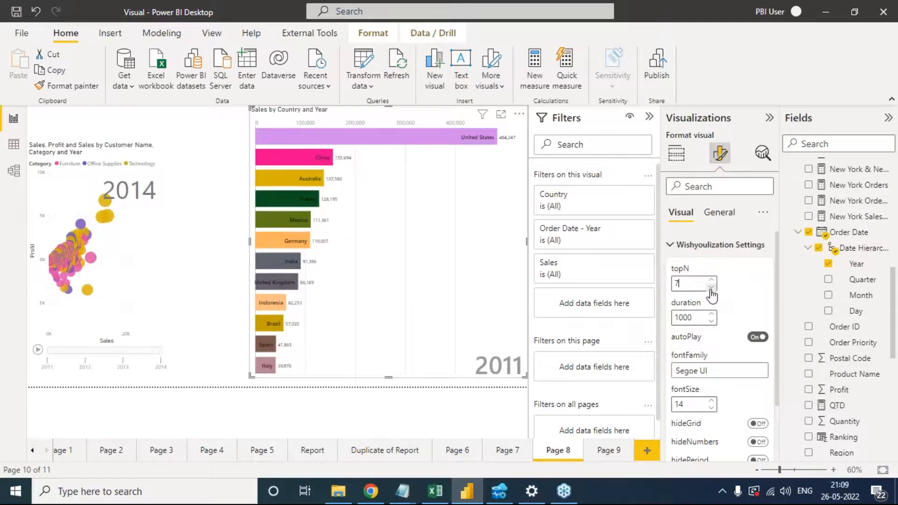
{"action": "left_click", "coordinate": [710, 288]}
{"action": "left_click", "coordinate": [710, 289]}
{"action": "left_click", "coordinate": [710, 289]}
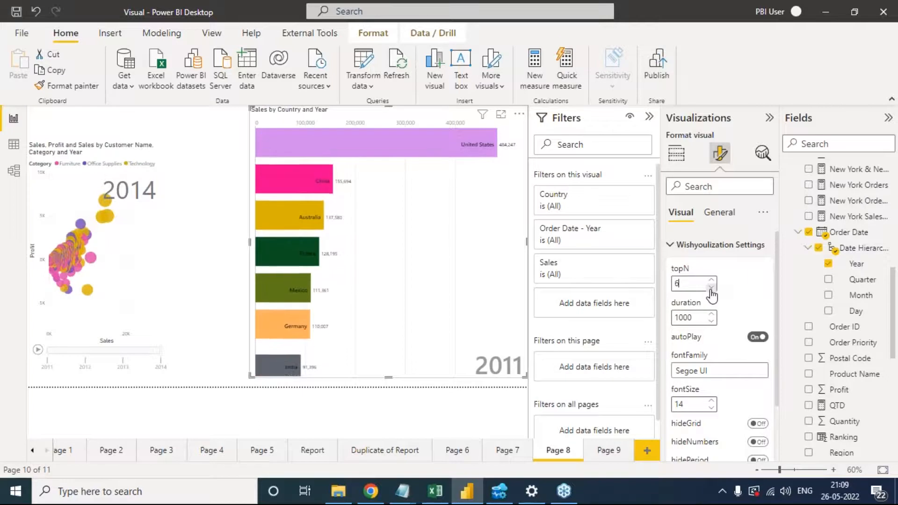
- Set the bar chart race's animation duration to 998 and its font size to 18
{"action": "left_click", "coordinate": [711, 322]}
{"action": "left_click", "coordinate": [710, 322]}
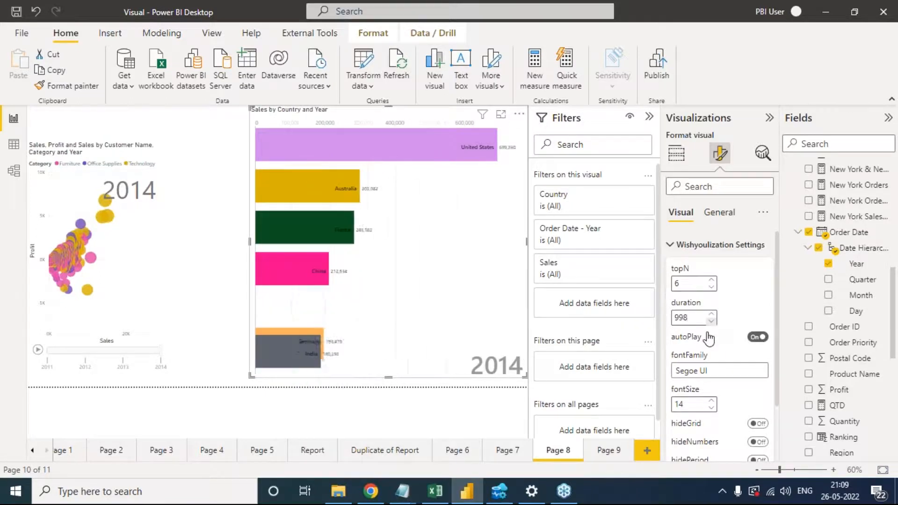
{"action": "left_click", "coordinate": [711, 401]}
{"action": "left_click", "coordinate": [711, 401]}
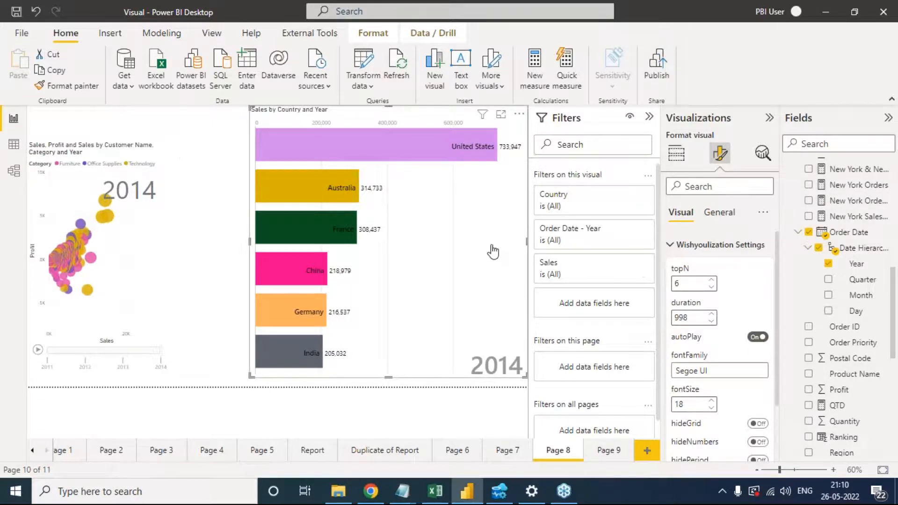
- Reposition the scatter chart and resize it to fill the space beside the bar chart race
{"action": "left_click", "coordinate": [199, 164]}
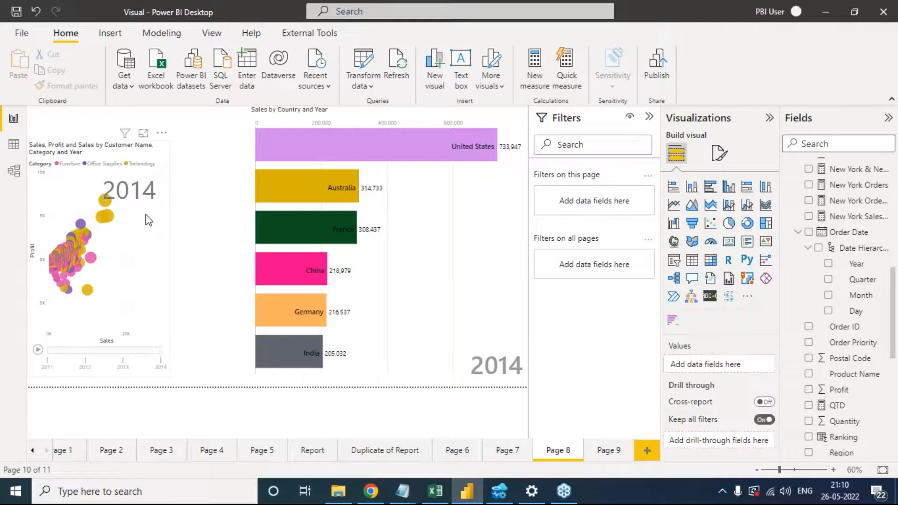
{"action": "left_click_drag", "start_coordinate": [89, 223], "coordinate": [80, 201]}
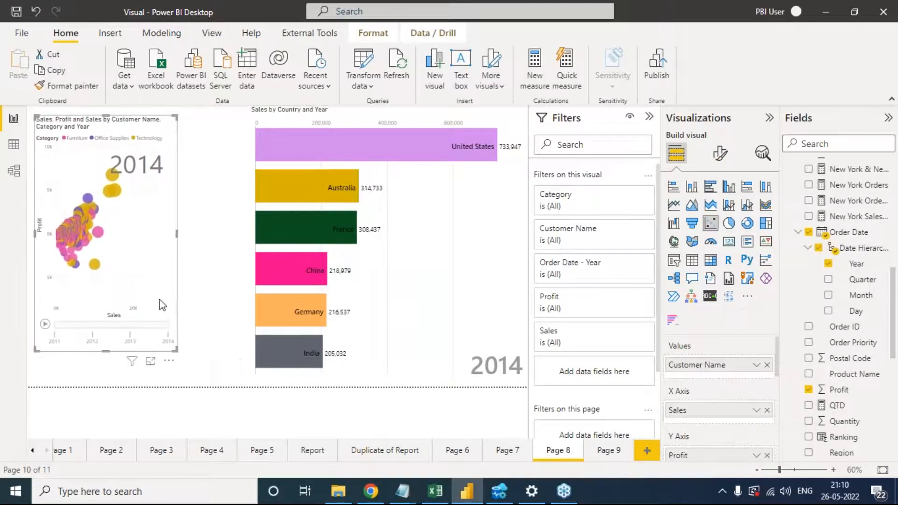
{"action": "left_click_drag", "start_coordinate": [176, 347], "coordinate": [243, 369]}
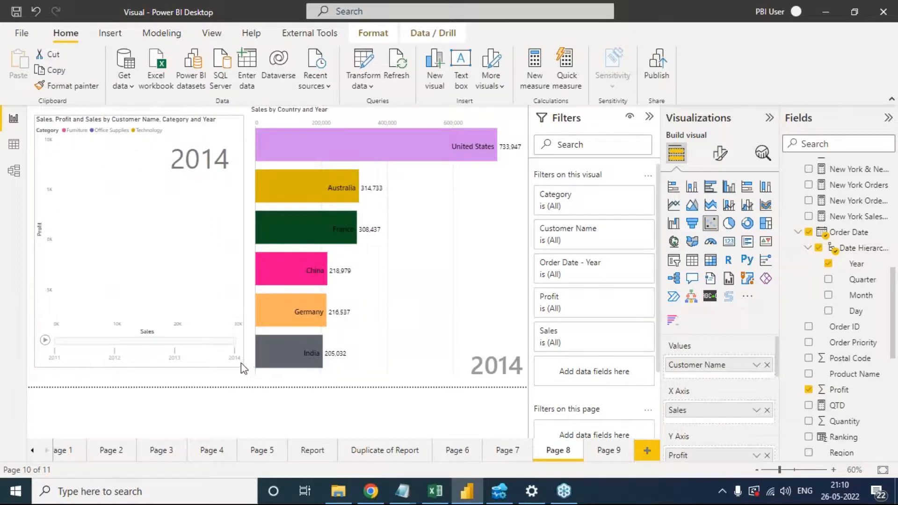
{"action": "left_click_drag", "start_coordinate": [243, 115], "coordinate": [248, 139]}
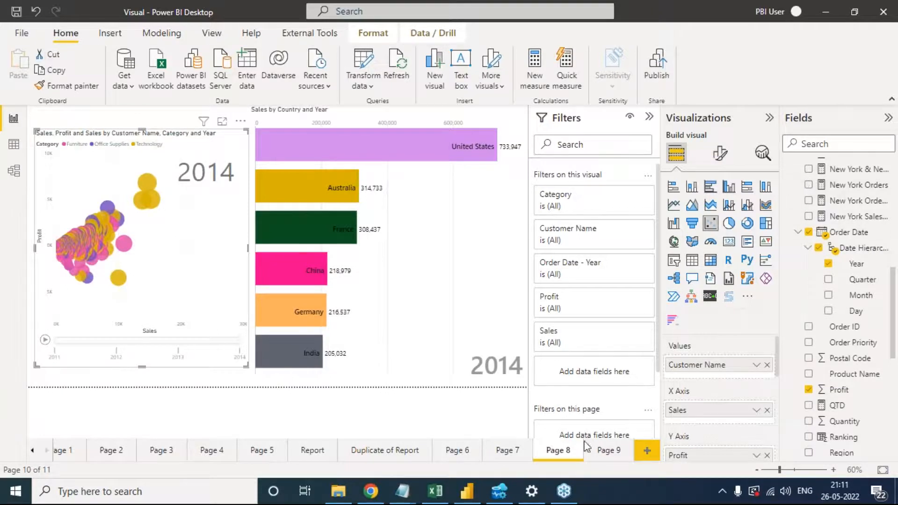
- Add an empty pie chart to Page 9, place it in the page's lower-left area and enlarge it
{"action": "left_click", "coordinate": [608, 450]}
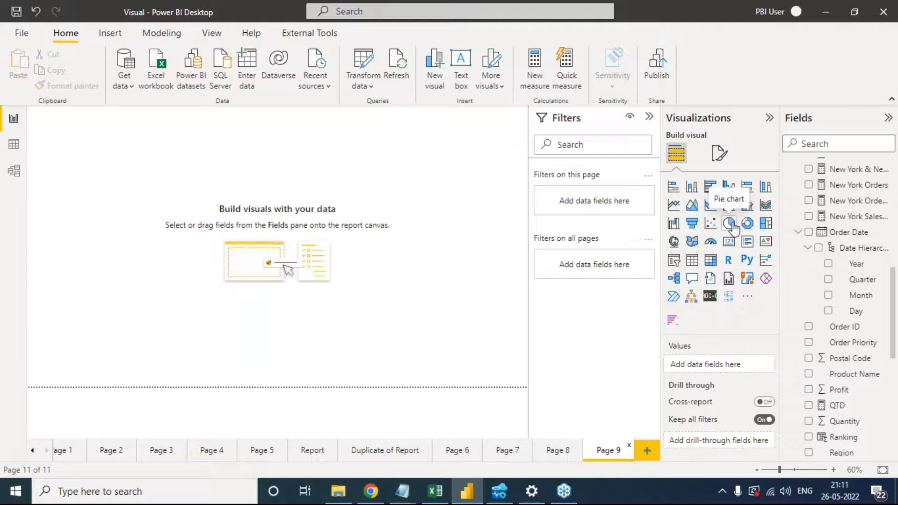
{"action": "left_click", "coordinate": [728, 223]}
{"action": "left_click_drag", "start_coordinate": [124, 151], "coordinate": [142, 253]}
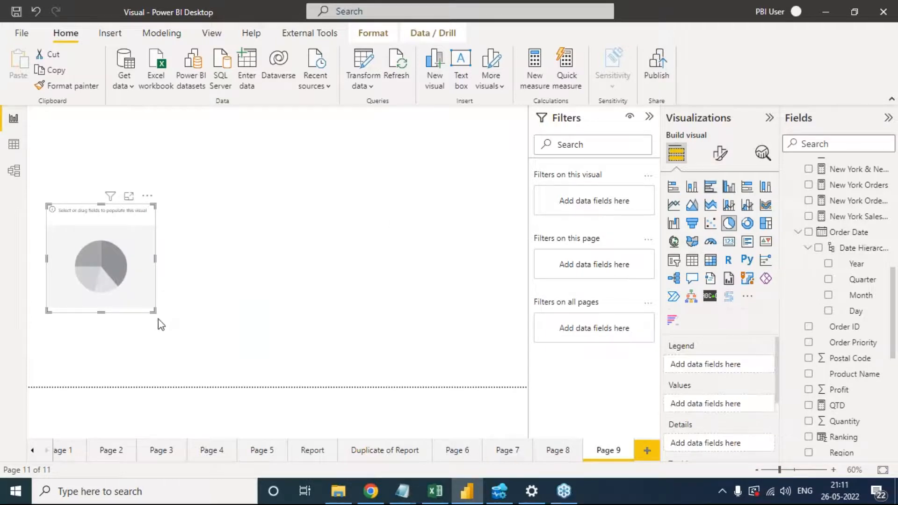
{"action": "left_click_drag", "start_coordinate": [152, 312], "coordinate": [234, 356]}
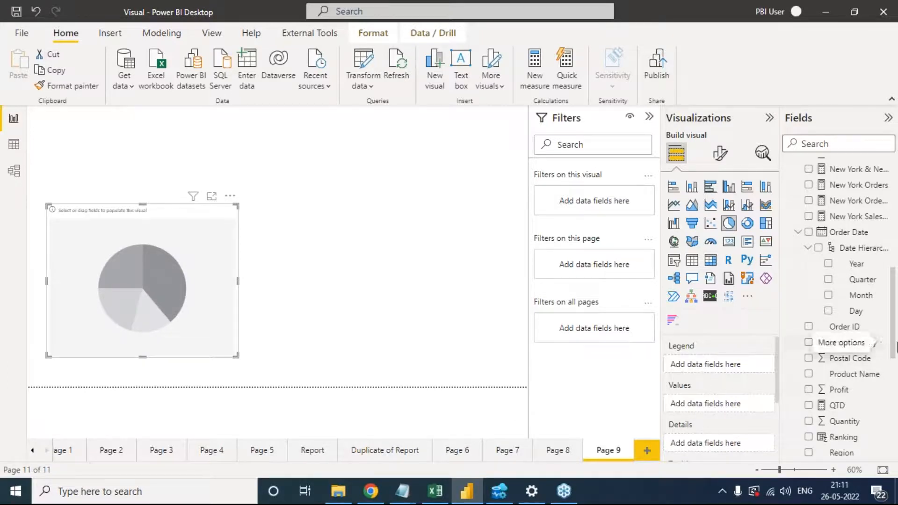
- Populate the pie chart with Profit as its values and Category from the Orders table as its legend
{"action": "left_click_drag", "start_coordinate": [843, 394], "coordinate": [723, 403]}
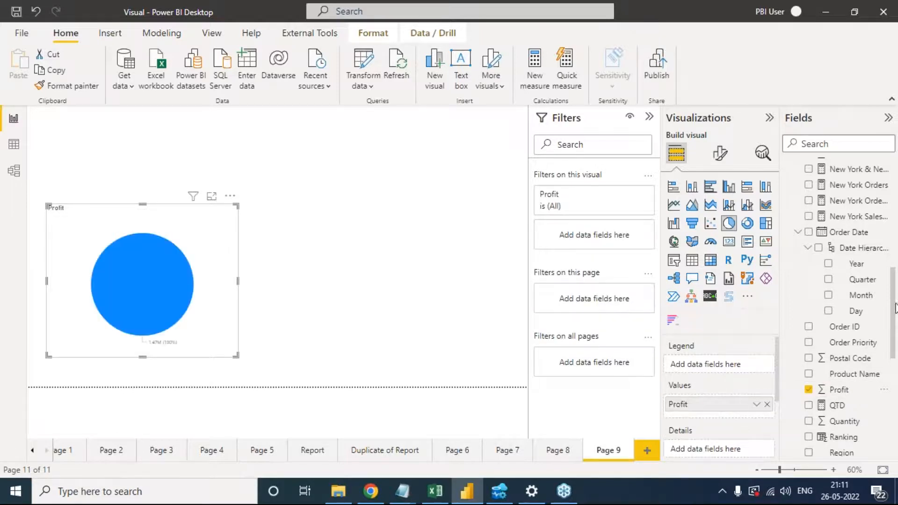
{"action": "scroll", "coordinate": [832, 233], "scroll_direction": "up", "scroll_amount": 15}
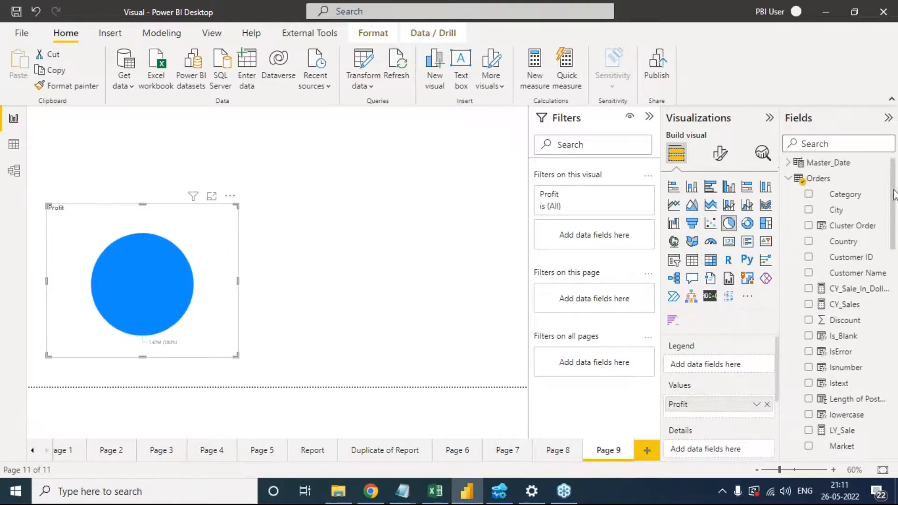
{"action": "left_click_drag", "start_coordinate": [826, 199], "coordinate": [732, 368]}
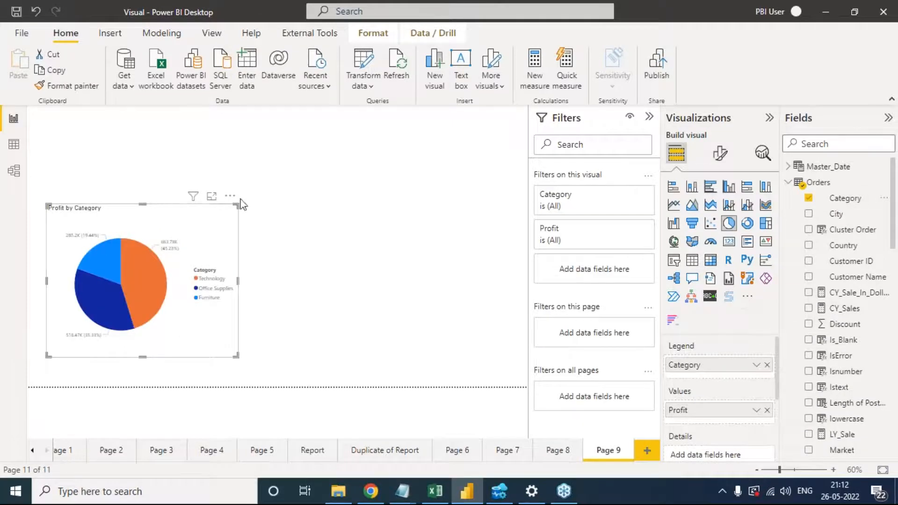
- Enlarge the pie chart to fill most of the page's width and height
{"action": "left_click_drag", "start_coordinate": [235, 204], "coordinate": [474, 142]}
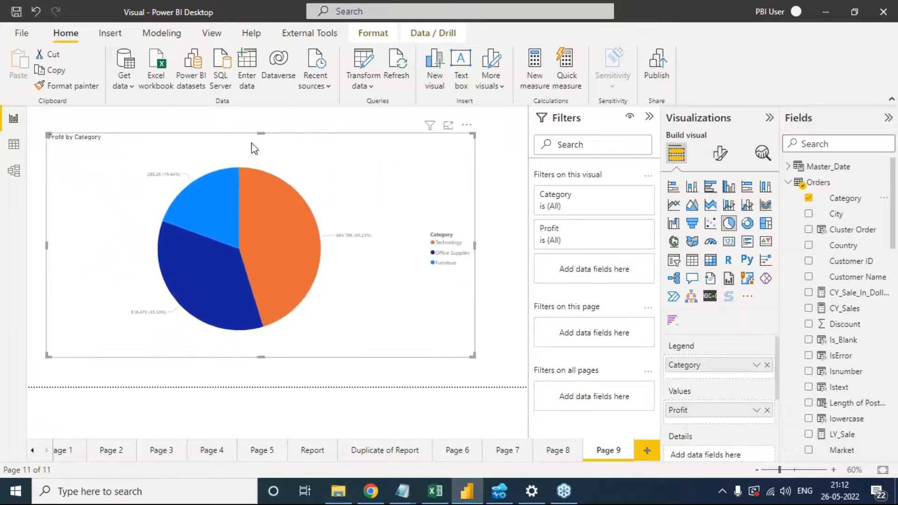
{"action": "left_click", "coordinate": [268, 121]}
{"action": "left_click_drag", "start_coordinate": [260, 144], "coordinate": [269, 115]}
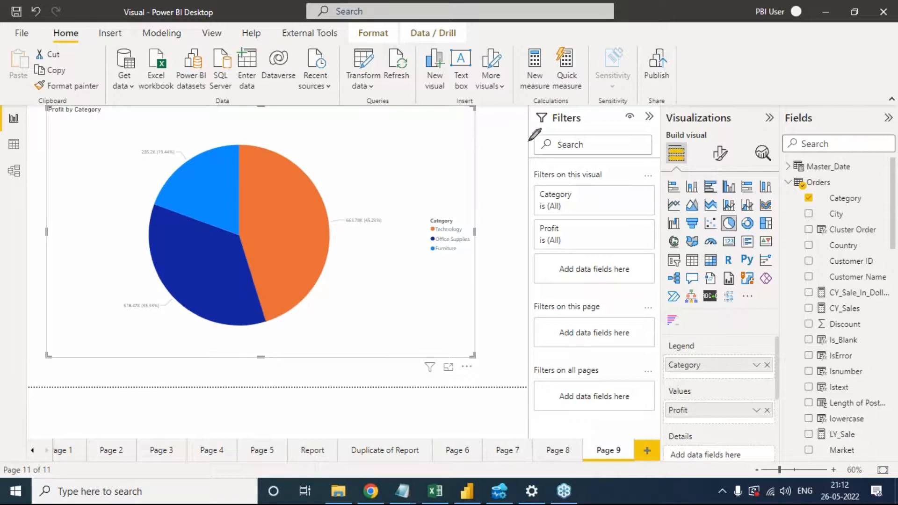
{"action": "left_click_drag", "start_coordinate": [499, 96], "coordinate": [505, 132]}
{"action": "mouse_move", "coordinate": [529, 83]}
{"action": "left_mouse_down"}
{"action": "mouse_move", "coordinate": [559, 120]}
{"action": "mouse_move", "coordinate": [524, 84]}
{"action": "mouse_move", "coordinate": [578, 78]}
{"action": "mouse_move", "coordinate": [607, 115]}
{"action": "mouse_move", "coordinate": [582, 65]}
{"action": "mouse_move", "coordinate": [576, 91]}
{"action": "left_mouse_up"}
{"action": "mouse_move", "coordinate": [643, 86]}
{"action": "left_mouse_down"}
{"action": "mouse_move", "coordinate": [673, 90]}
{"action": "mouse_move", "coordinate": [632, 115]}
{"action": "left_mouse_up"}
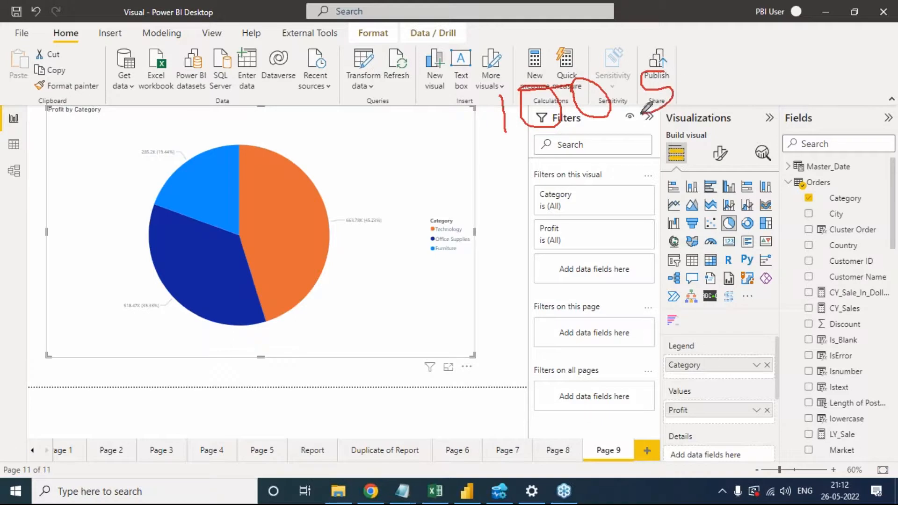
{"action": "left_click_drag", "start_coordinate": [647, 63], "coordinate": [650, 121]}
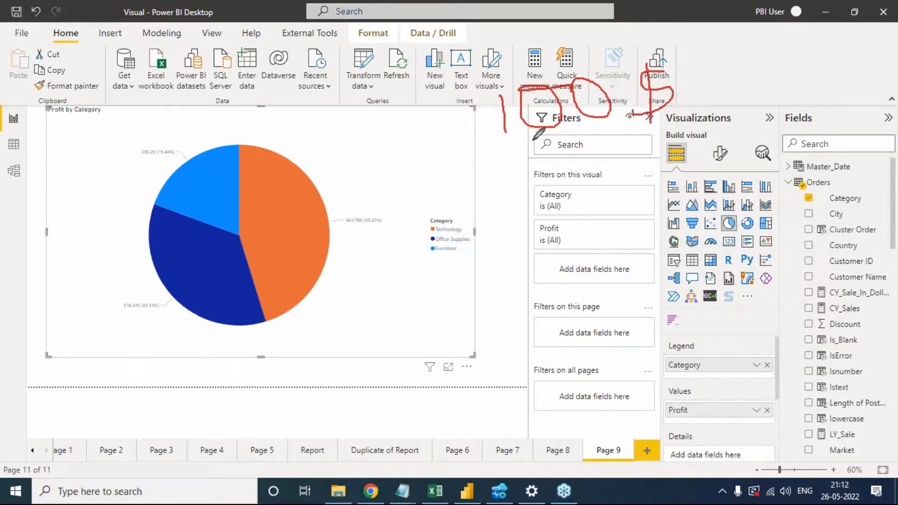
{"action": "mouse_move", "coordinate": [569, 172]}
{"action": "left_mouse_down"}
{"action": "mouse_move", "coordinate": [563, 210]}
{"action": "mouse_move", "coordinate": [629, 195]}
{"action": "mouse_move", "coordinate": [617, 216]}
{"action": "left_mouse_up"}
{"action": "mouse_move", "coordinate": [647, 174]}
{"action": "left_mouse_down"}
{"action": "mouse_move", "coordinate": [669, 163]}
{"action": "mouse_move", "coordinate": [657, 206]}
{"action": "left_mouse_up"}
{"action": "mouse_move", "coordinate": [695, 176]}
{"action": "left_mouse_down"}
{"action": "mouse_move", "coordinate": [694, 191]}
{"action": "mouse_move", "coordinate": [708, 174]}
{"action": "mouse_move", "coordinate": [710, 201]}
{"action": "left_mouse_up"}
{"action": "left_click_drag", "start_coordinate": [758, 136], "coordinate": [747, 179]}
{"action": "left_click_drag", "start_coordinate": [757, 115], "coordinate": [757, 137]}
{"action": "mouse_move", "coordinate": [523, 192]}
{"action": "left_mouse_down"}
{"action": "mouse_move", "coordinate": [522, 234]}
{"action": "mouse_move", "coordinate": [539, 182]}
{"action": "left_mouse_up"}
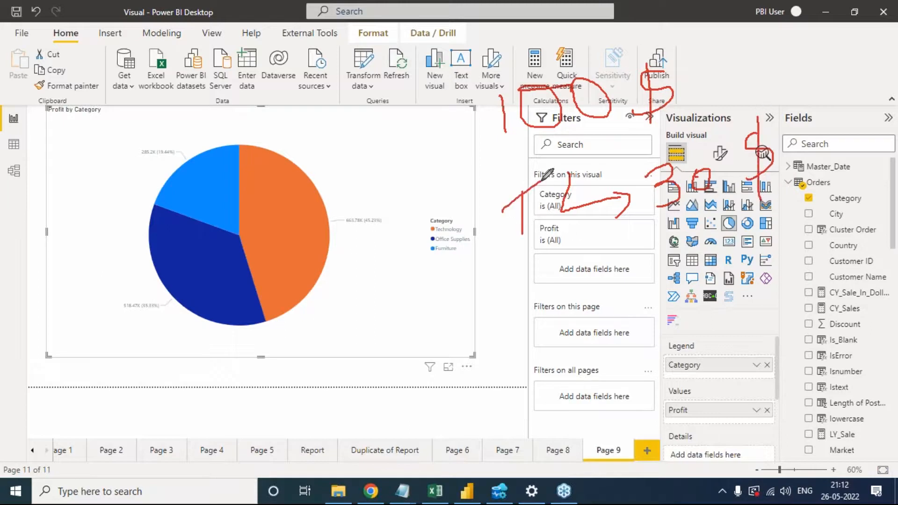
{"action": "mouse_move", "coordinate": [522, 270]}
{"action": "left_mouse_down"}
{"action": "mouse_move", "coordinate": [532, 288]}
{"action": "mouse_move", "coordinate": [519, 271]}
{"action": "mouse_move", "coordinate": [566, 280]}
{"action": "mouse_move", "coordinate": [554, 302]}
{"action": "left_mouse_up"}
{"action": "mouse_move", "coordinate": [595, 284]}
{"action": "left_mouse_down"}
{"action": "mouse_move", "coordinate": [639, 258]}
{"action": "mouse_move", "coordinate": [628, 288]}
{"action": "left_mouse_up"}
{"action": "mouse_move", "coordinate": [695, 222]}
{"action": "left_mouse_down"}
{"action": "mouse_move", "coordinate": [675, 223]}
{"action": "mouse_move", "coordinate": [659, 270]}
{"action": "mouse_move", "coordinate": [707, 283]}
{"action": "left_mouse_up"}
{"action": "mouse_move", "coordinate": [716, 246]}
{"action": "left_mouse_down"}
{"action": "mouse_move", "coordinate": [731, 260]}
{"action": "mouse_move", "coordinate": [715, 251]}
{"action": "left_mouse_up"}
{"action": "left_click_drag", "start_coordinate": [768, 212], "coordinate": [755, 260]}
{"action": "left_click_drag", "start_coordinate": [743, 226], "coordinate": [770, 254]}
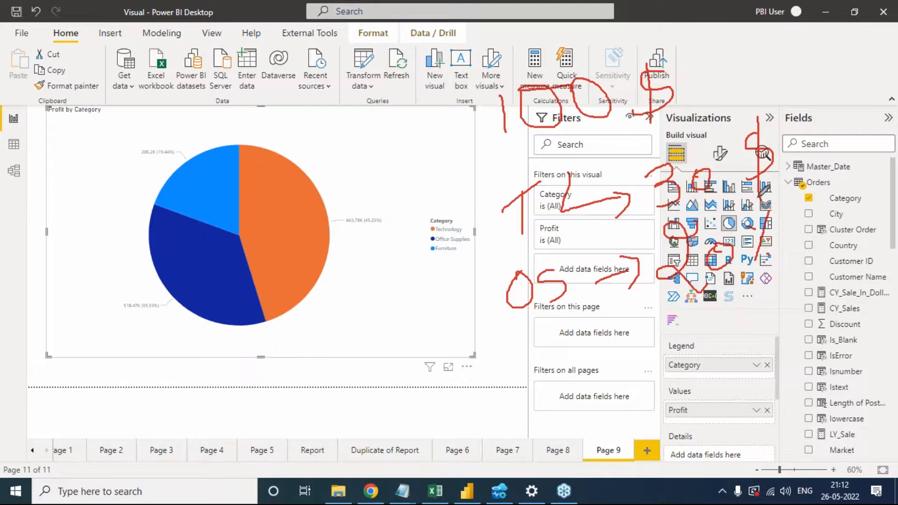
{"action": "left_click_drag", "start_coordinate": [744, 134], "coordinate": [723, 207]}
{"action": "left_click_drag", "start_coordinate": [720, 147], "coordinate": [714, 158]}
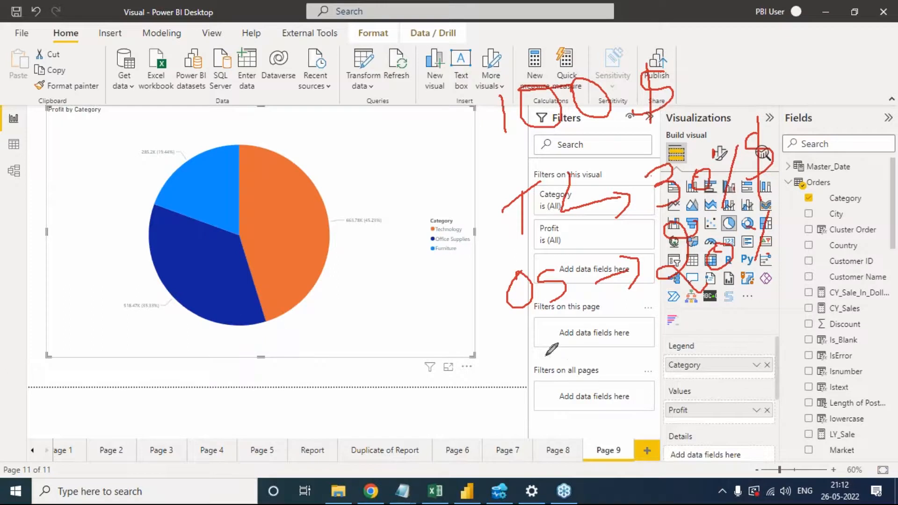
{"action": "mouse_move", "coordinate": [560, 350]}
{"action": "left_mouse_down"}
{"action": "mouse_move", "coordinate": [563, 386]}
{"action": "mouse_move", "coordinate": [580, 342]}
{"action": "left_mouse_up"}
{"action": "mouse_move", "coordinate": [568, 382]}
{"action": "left_mouse_down"}
{"action": "mouse_move", "coordinate": [659, 334]}
{"action": "mouse_move", "coordinate": [678, 346]}
{"action": "mouse_move", "coordinate": [724, 344]}
{"action": "mouse_move", "coordinate": [701, 369]}
{"action": "left_mouse_up"}
{"action": "mouse_move", "coordinate": [734, 317]}
{"action": "left_mouse_down"}
{"action": "mouse_move", "coordinate": [740, 340]}
{"action": "mouse_move", "coordinate": [742, 323]}
{"action": "left_mouse_up"}
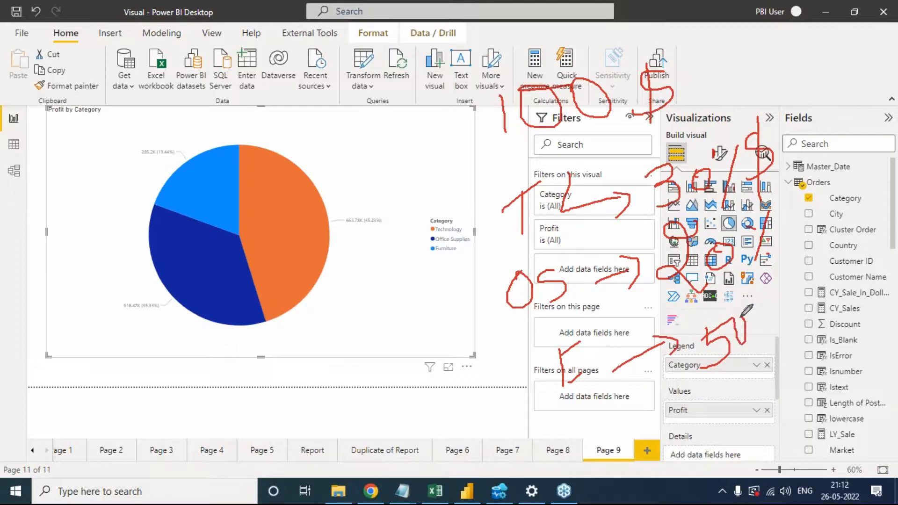
{"action": "left_click_drag", "start_coordinate": [806, 278], "coordinate": [790, 348]}
{"action": "mouse_move", "coordinate": [773, 305]}
{"action": "left_mouse_down"}
{"action": "mouse_move", "coordinate": [781, 302]}
{"action": "mouse_move", "coordinate": [767, 317]}
{"action": "mouse_move", "coordinate": [819, 330]}
{"action": "left_mouse_up"}
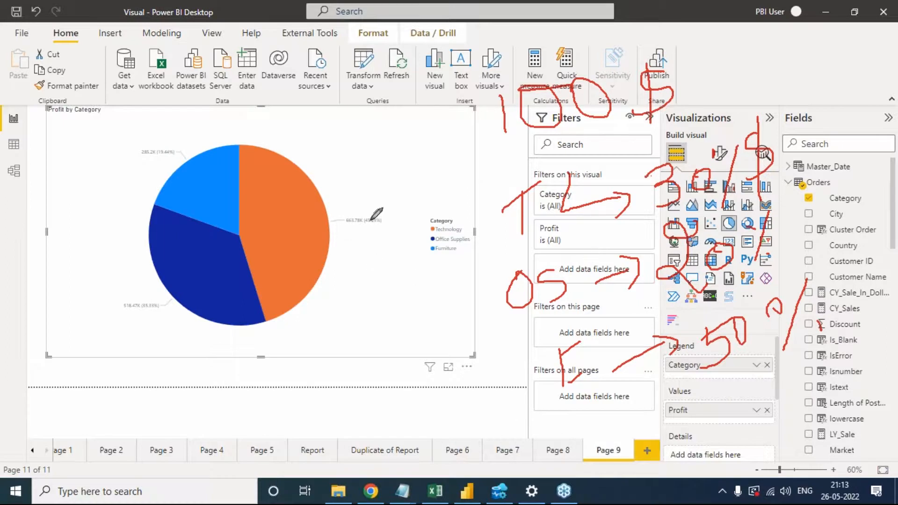
{"action": "mouse_move", "coordinate": [340, 212]}
{"action": "left_mouse_down"}
{"action": "mouse_move", "coordinate": [392, 210]}
{"action": "mouse_move", "coordinate": [405, 245]}
{"action": "mouse_move", "coordinate": [350, 236]}
{"action": "mouse_move", "coordinate": [340, 209]}
{"action": "left_mouse_up"}
{"action": "mouse_move", "coordinate": [188, 141]}
{"action": "left_mouse_down"}
{"action": "mouse_move", "coordinate": [132, 136]}
{"action": "mouse_move", "coordinate": [120, 165]}
{"action": "mouse_move", "coordinate": [174, 163]}
{"action": "mouse_move", "coordinate": [189, 137]}
{"action": "left_mouse_up"}
{"action": "mouse_move", "coordinate": [170, 297]}
{"action": "left_mouse_down"}
{"action": "mouse_move", "coordinate": [158, 276]}
{"action": "mouse_move", "coordinate": [113, 299]}
{"action": "mouse_move", "coordinate": [147, 328]}
{"action": "left_mouse_up"}
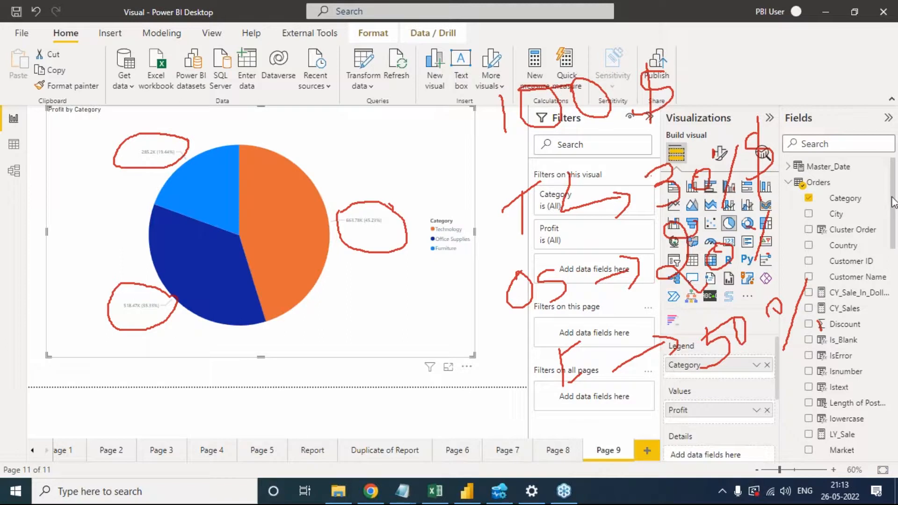
{"action": "left_click", "coordinate": [811, 283]}
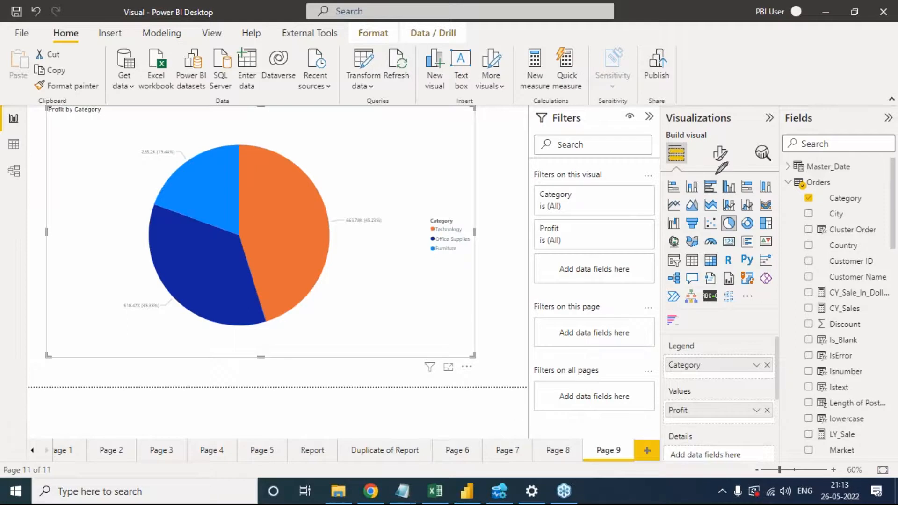
- Set the pie chart's Technology slice colour to gold and its Office Supplies slice colour to red
{"action": "left_click", "coordinate": [720, 152]}
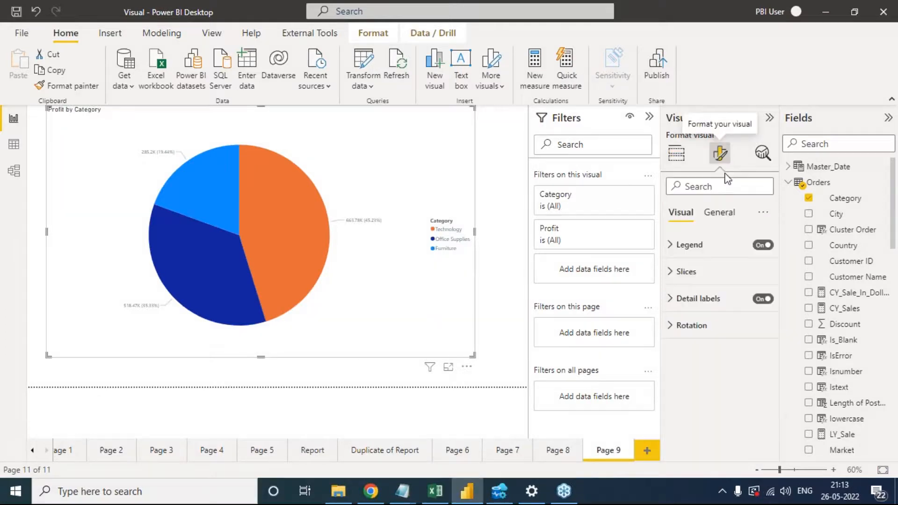
{"action": "left_click", "coordinate": [683, 279]}
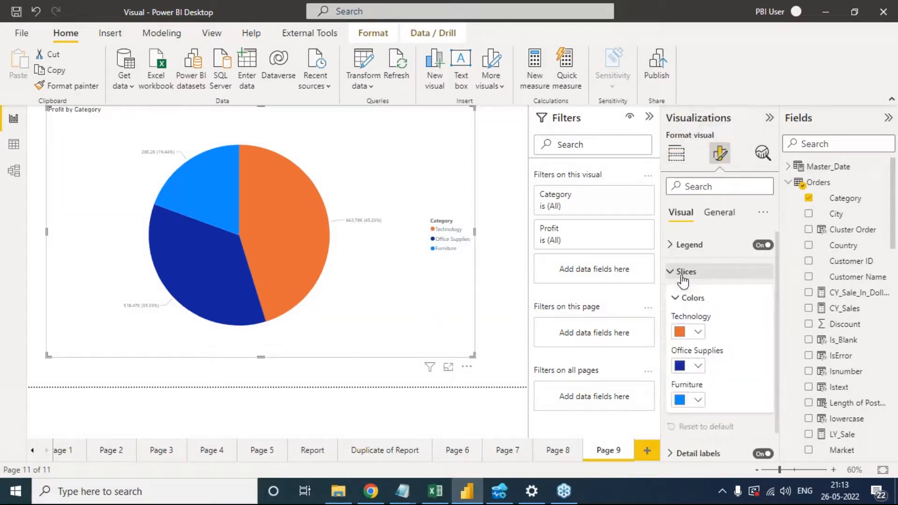
{"action": "left_click", "coordinate": [697, 332]}
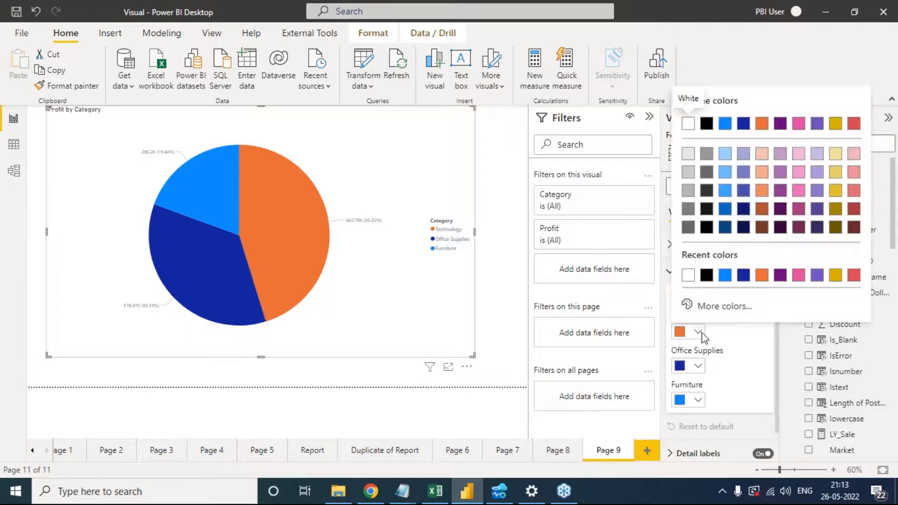
{"action": "left_click", "coordinate": [835, 275]}
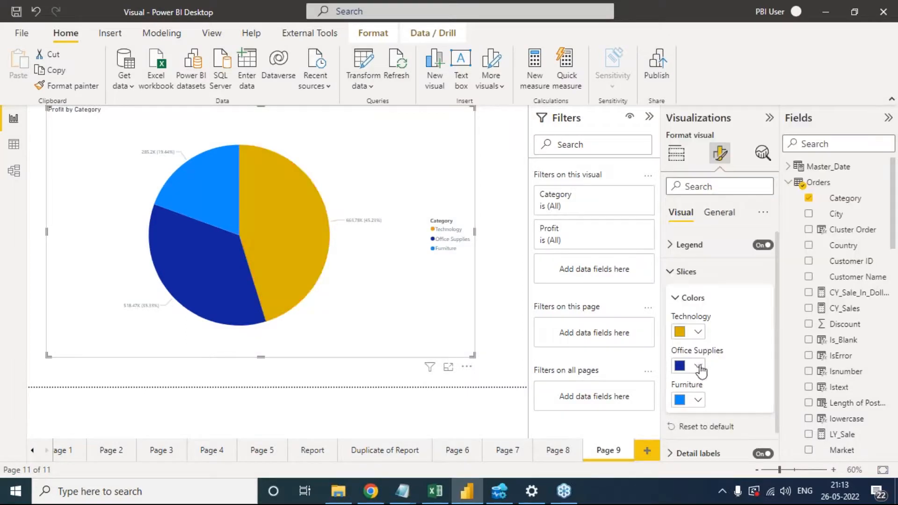
{"action": "left_click", "coordinate": [697, 365]}
{"action": "left_click", "coordinate": [855, 310]}
{"action": "left_click", "coordinate": [677, 275]}
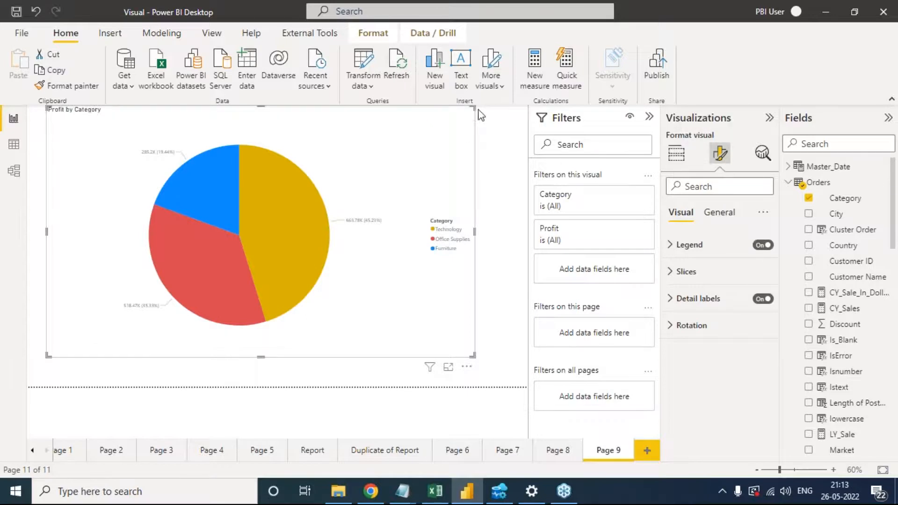
- Shrink the pie chart to the left half of the page and return to its data field settings
{"action": "left_click_drag", "start_coordinate": [476, 110], "coordinate": [255, 227]}
{"action": "left_click_drag", "start_coordinate": [151, 226], "coordinate": [151, 169]}
{"action": "left_click", "coordinate": [676, 154]}
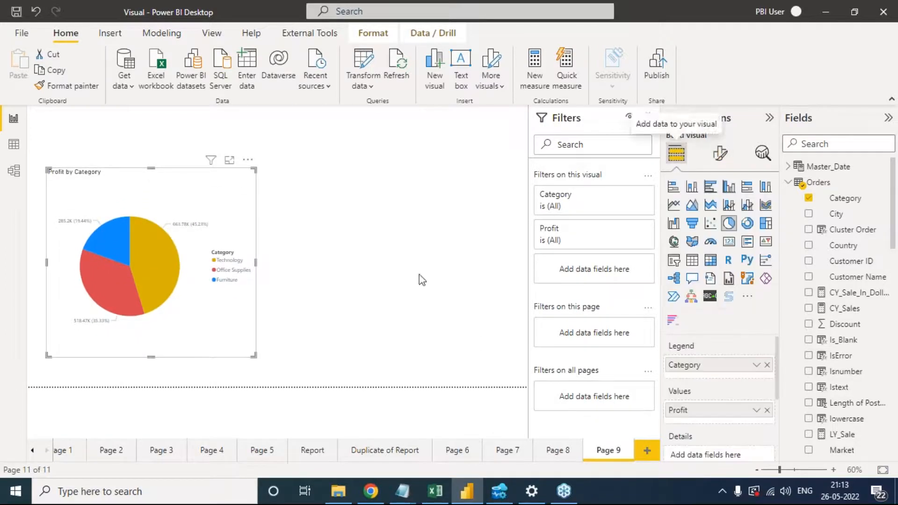
- Paste a copy of the pie chart, place it beside the original and convert the copy to a donut chart
{"action": "left_click", "coordinate": [421, 207]}
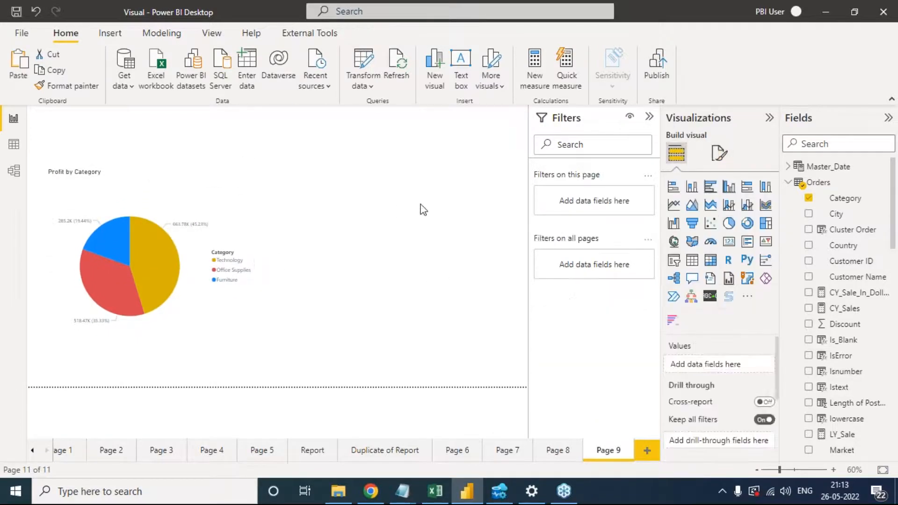
{"action": "key", "text": "ctrl+v"}
{"action": "left_click_drag", "start_coordinate": [218, 213], "coordinate": [484, 202]}
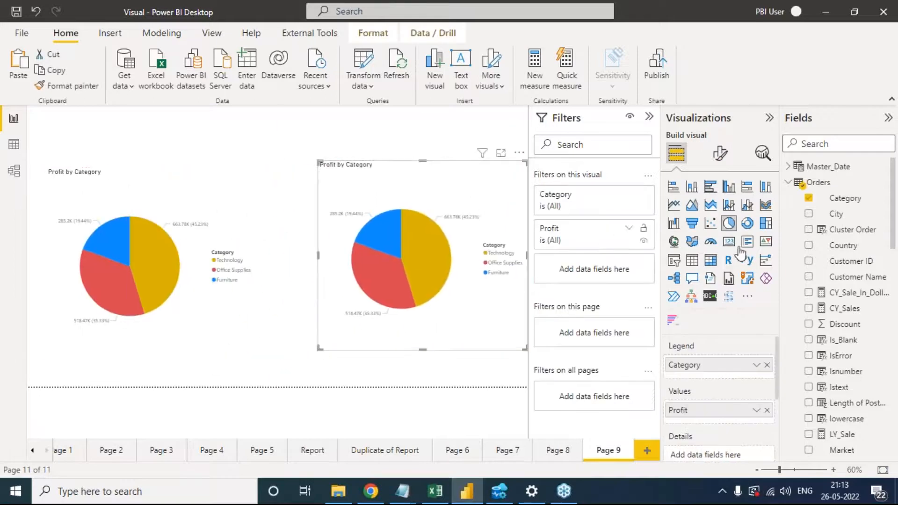
{"action": "left_click", "coordinate": [747, 224]}
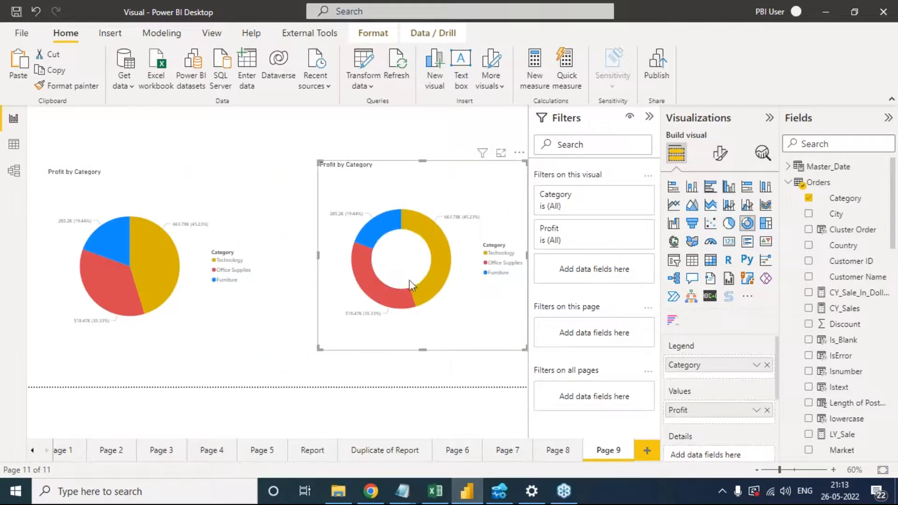
{"action": "mouse_move", "coordinate": [441, 295]}
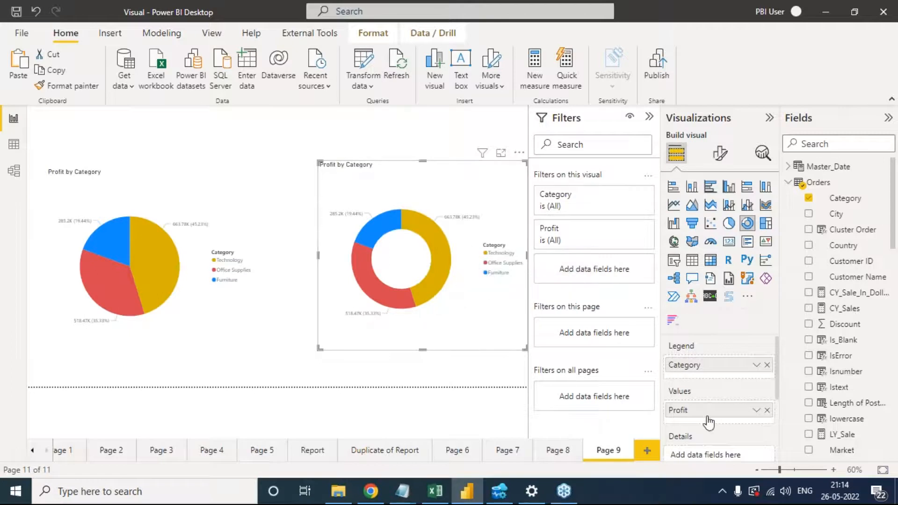
- Convert the Profit by Category donut chart to a pie chart and move it slightly lower on the page
{"action": "scroll", "coordinate": [706, 421], "scroll_direction": "down", "scroll_amount": 1}
{"action": "scroll", "coordinate": [706, 421], "scroll_direction": "down", "scroll_amount": 2}
{"action": "scroll", "coordinate": [706, 427], "scroll_direction": "up", "scroll_amount": 3}
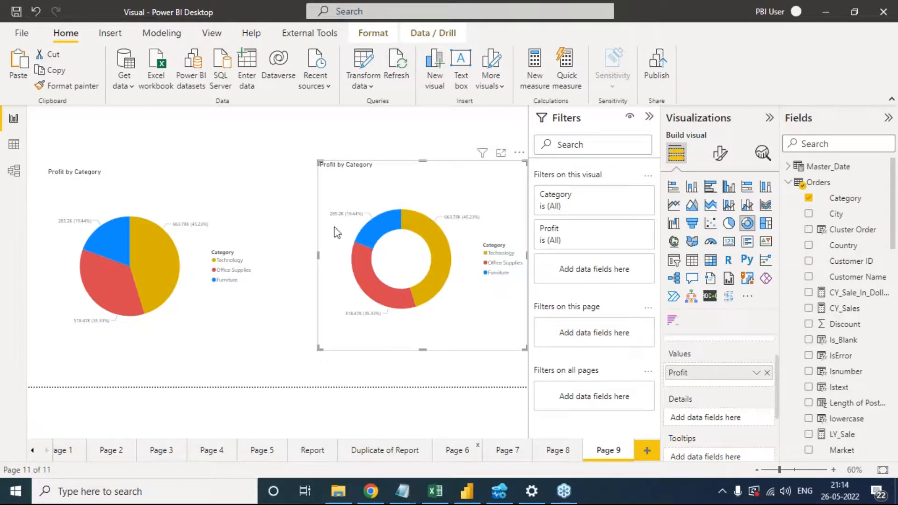
{"action": "left_click", "coordinate": [692, 187]}
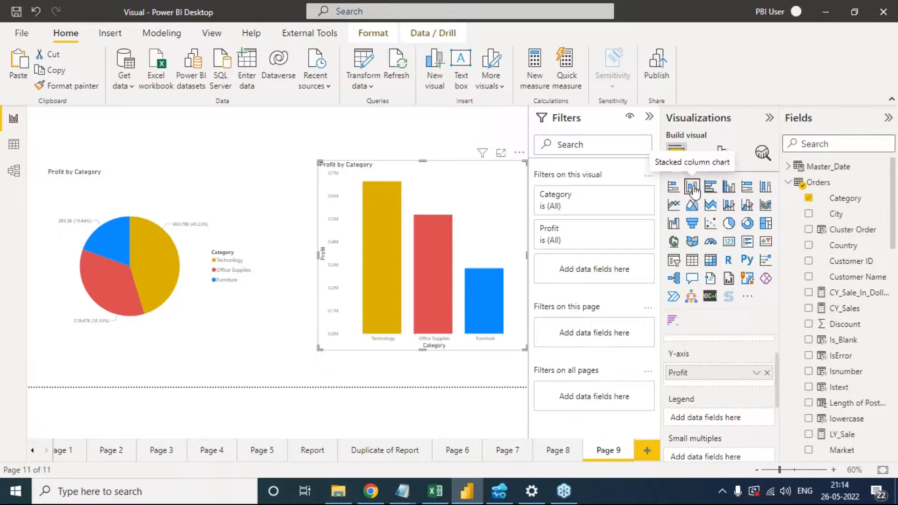
{"action": "left_click", "coordinate": [729, 223]}
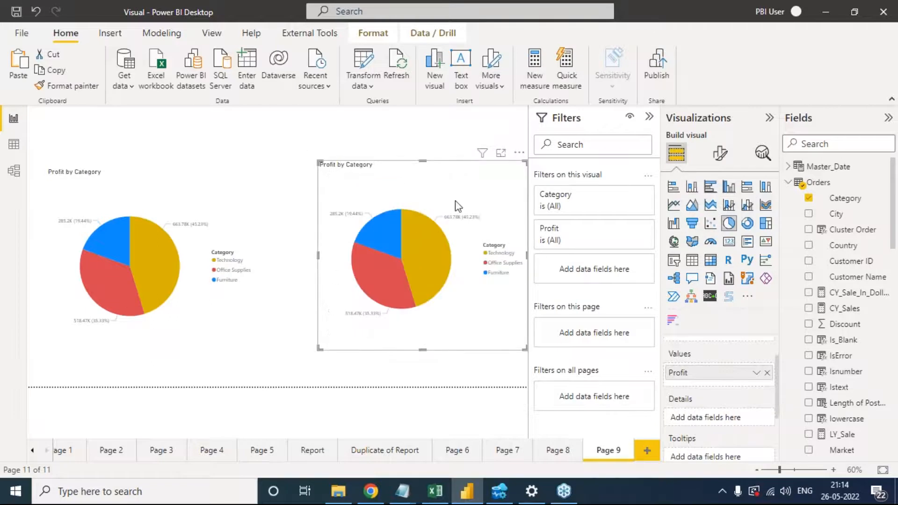
{"action": "left_click_drag", "start_coordinate": [489, 191], "coordinate": [483, 232]}
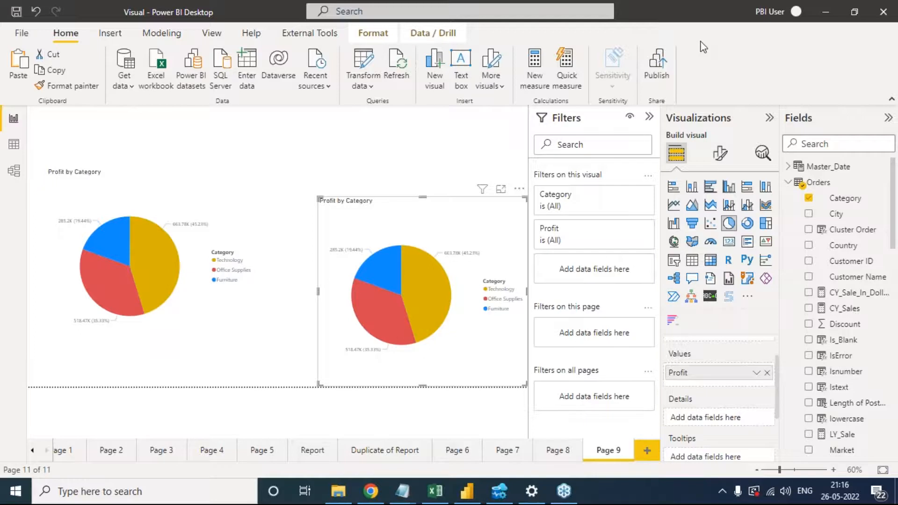
- Add a new report page, insert an empty gauge visual, and move it toward the right side of the canvas
{"action": "left_click", "coordinate": [646, 454]}
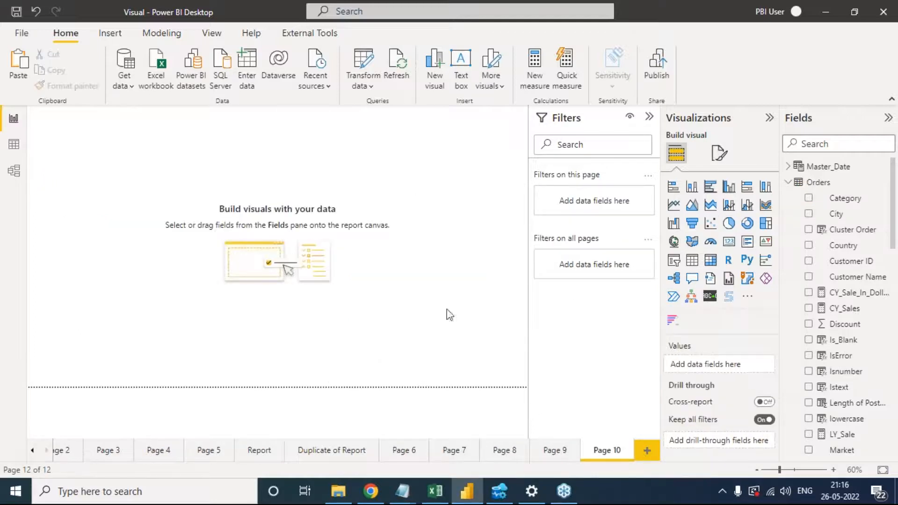
{"action": "left_click", "coordinate": [711, 242]}
{"action": "left_click_drag", "start_coordinate": [97, 148], "coordinate": [437, 205]}
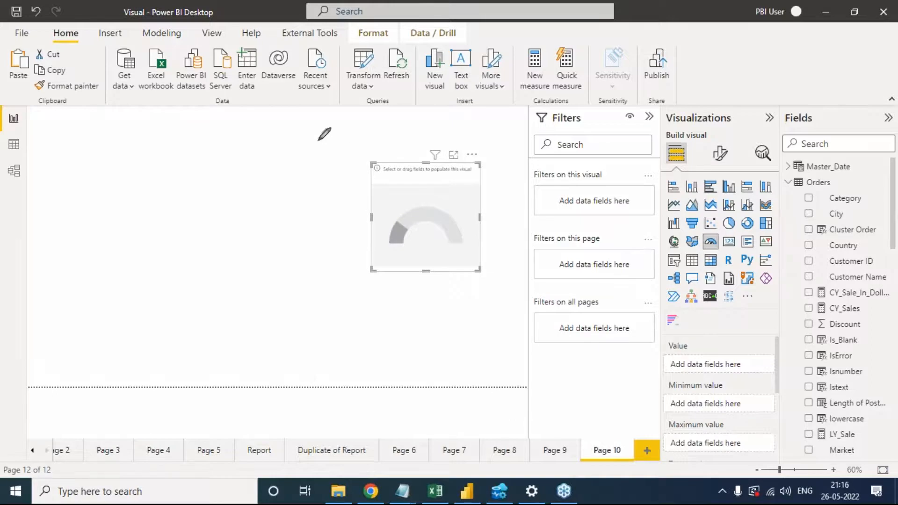
{"action": "mouse_move", "coordinate": [308, 131]}
{"action": "left_mouse_down"}
{"action": "mouse_move", "coordinate": [304, 173]}
{"action": "mouse_move", "coordinate": [320, 138]}
{"action": "mouse_move", "coordinate": [354, 104]}
{"action": "mouse_move", "coordinate": [413, 139]}
{"action": "left_mouse_up"}
{"action": "left_click_drag", "start_coordinate": [388, 108], "coordinate": [443, 93]}
{"action": "mouse_move", "coordinate": [429, 134]}
{"action": "left_mouse_down"}
{"action": "mouse_move", "coordinate": [436, 95]}
{"action": "mouse_move", "coordinate": [450, 134]}
{"action": "mouse_move", "coordinate": [468, 99]}
{"action": "mouse_move", "coordinate": [482, 114]}
{"action": "mouse_move", "coordinate": [481, 155]}
{"action": "mouse_move", "coordinate": [507, 89]}
{"action": "mouse_move", "coordinate": [533, 66]}
{"action": "mouse_move", "coordinate": [533, 107]}
{"action": "mouse_move", "coordinate": [545, 75]}
{"action": "left_mouse_up"}
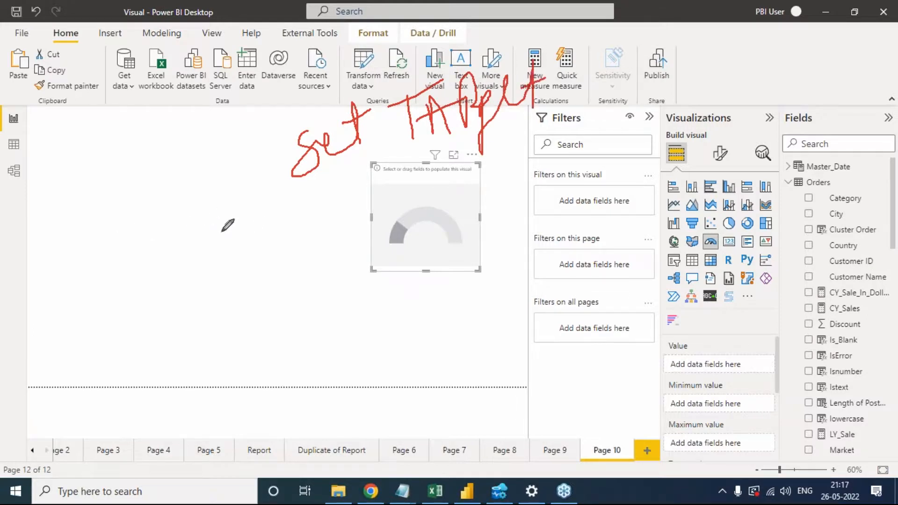
{"action": "mouse_move", "coordinate": [114, 219]}
{"action": "left_mouse_down"}
{"action": "mouse_move", "coordinate": [116, 262]}
{"action": "mouse_move", "coordinate": [134, 251]}
{"action": "left_mouse_up"}
{"action": "mouse_move", "coordinate": [108, 245]}
{"action": "left_mouse_down"}
{"action": "mouse_move", "coordinate": [161, 226]}
{"action": "mouse_move", "coordinate": [157, 234]}
{"action": "mouse_move", "coordinate": [193, 209]}
{"action": "left_mouse_up"}
{"action": "mouse_move", "coordinate": [125, 277]}
{"action": "left_mouse_down"}
{"action": "mouse_move", "coordinate": [126, 299]}
{"action": "mouse_move", "coordinate": [104, 317]}
{"action": "mouse_move", "coordinate": [226, 254]}
{"action": "mouse_move", "coordinate": [220, 276]}
{"action": "left_mouse_up"}
{"action": "mouse_move", "coordinate": [177, 306]}
{"action": "left_mouse_down"}
{"action": "mouse_move", "coordinate": [197, 356]}
{"action": "mouse_move", "coordinate": [228, 299]}
{"action": "mouse_move", "coordinate": [285, 248]}
{"action": "mouse_move", "coordinate": [287, 266]}
{"action": "mouse_move", "coordinate": [305, 249]}
{"action": "mouse_move", "coordinate": [307, 281]}
{"action": "left_mouse_up"}
{"action": "mouse_move", "coordinate": [248, 331]}
{"action": "left_mouse_down"}
{"action": "mouse_move", "coordinate": [283, 348]}
{"action": "mouse_move", "coordinate": [305, 327]}
{"action": "mouse_move", "coordinate": [292, 372]}
{"action": "mouse_move", "coordinate": [335, 271]}
{"action": "mouse_move", "coordinate": [341, 304]}
{"action": "mouse_move", "coordinate": [330, 291]}
{"action": "left_mouse_up"}
{"action": "left_click_drag", "start_coordinate": [237, 348], "coordinate": [266, 323]}
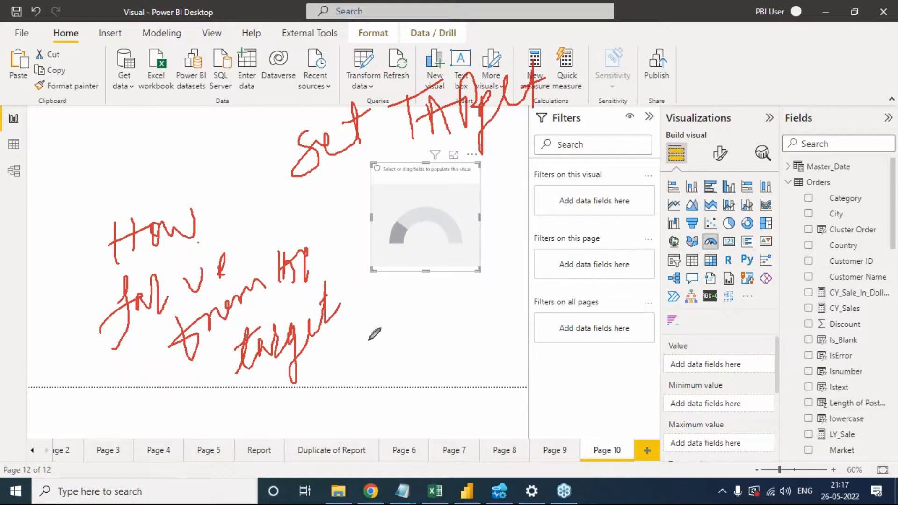
{"action": "left_click_drag", "start_coordinate": [447, 233], "coordinate": [462, 196]}
{"action": "mouse_move", "coordinate": [379, 255]}
{"action": "left_mouse_down"}
{"action": "mouse_move", "coordinate": [390, 228]}
{"action": "mouse_move", "coordinate": [430, 215]}
{"action": "left_mouse_up"}
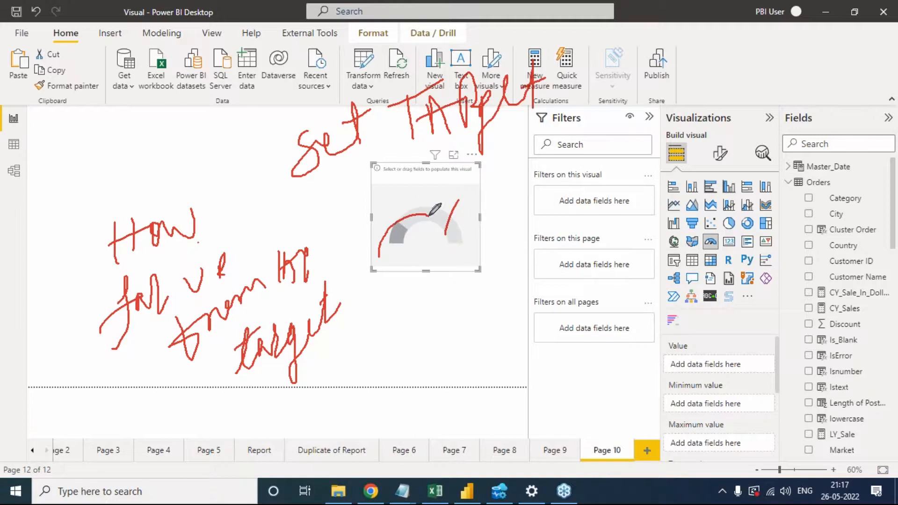
{"action": "mouse_move", "coordinate": [424, 211]}
{"action": "left_mouse_down"}
{"action": "mouse_move", "coordinate": [432, 210]}
{"action": "mouse_move", "coordinate": [425, 228]}
{"action": "left_mouse_up"}
{"action": "key", "text": "Escape"}
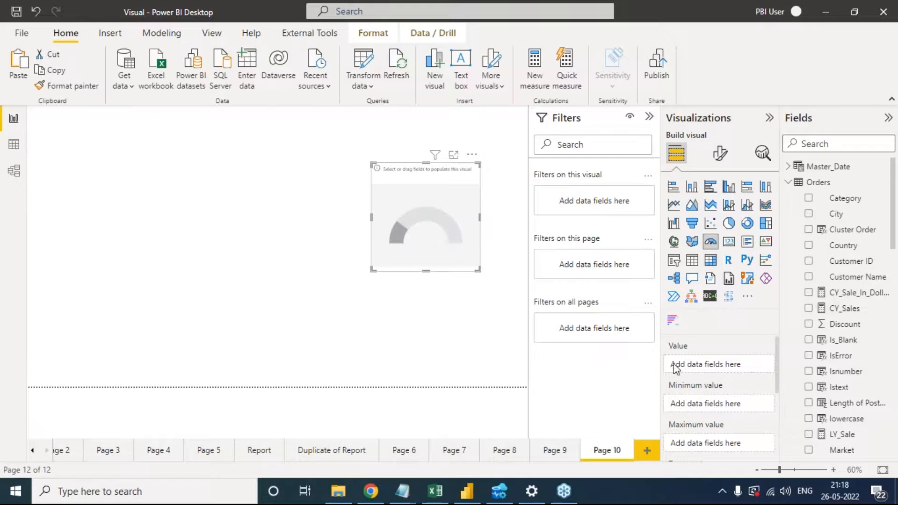
- Assign the Sales field from the Orders table as the gauge's value and enlarge the gauge toward its lower-left corner
{"action": "scroll", "coordinate": [720, 404], "scroll_direction": "down", "scroll_amount": 2}
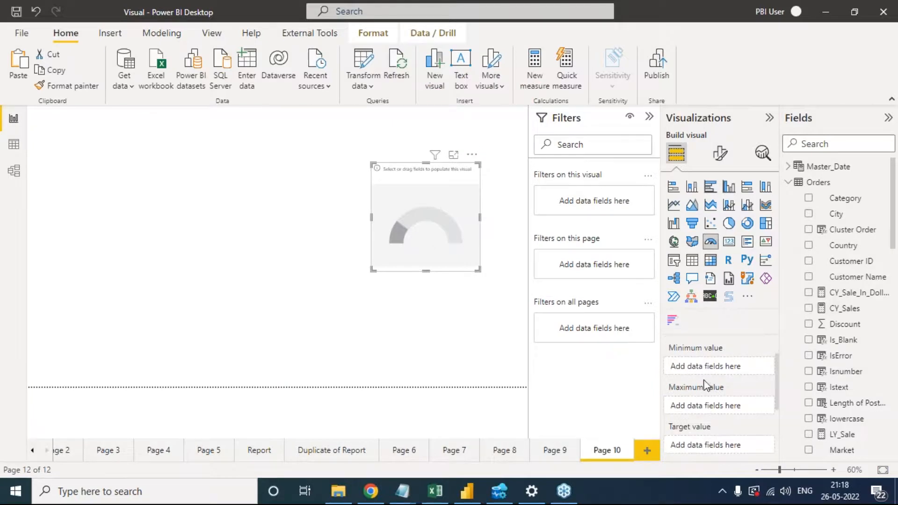
{"action": "scroll", "coordinate": [720, 411], "scroll_direction": "down", "scroll_amount": 1}
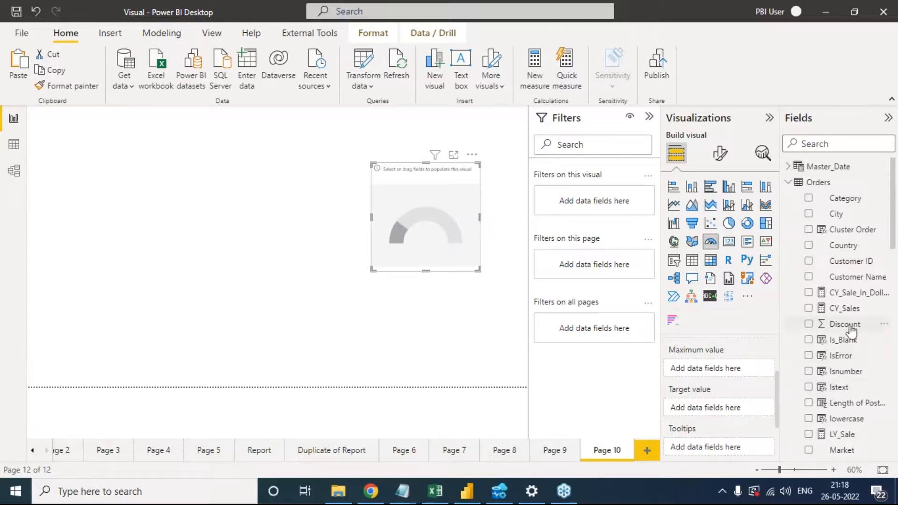
{"action": "scroll", "coordinate": [848, 395], "scroll_direction": "down", "scroll_amount": 4}
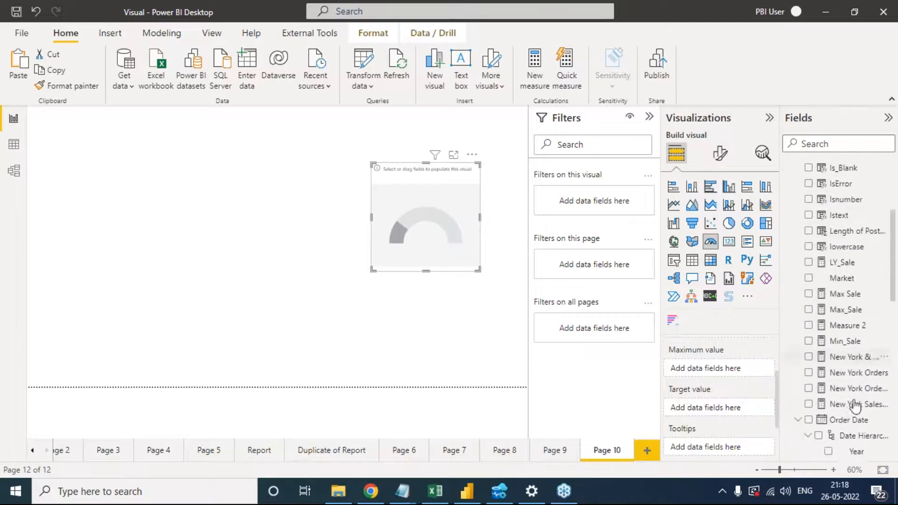
{"action": "scroll", "coordinate": [733, 380], "scroll_direction": "up", "scroll_amount": 3}
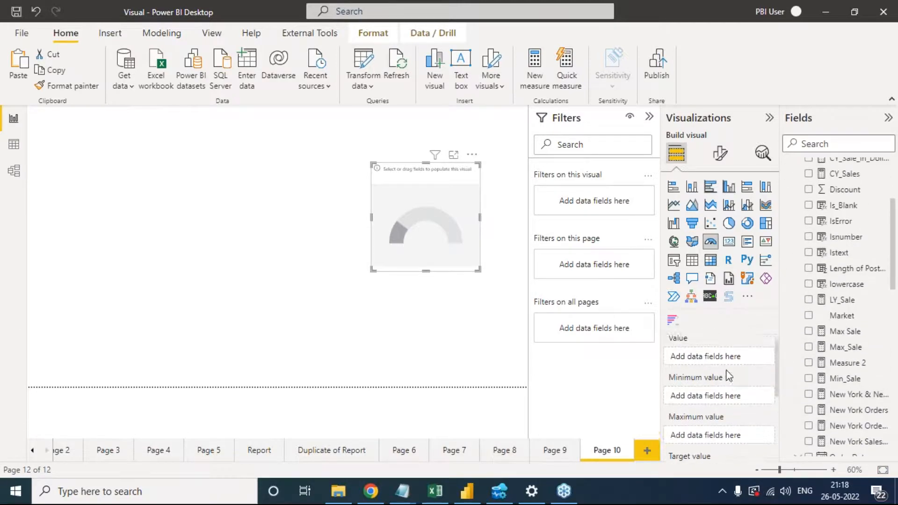
{"action": "scroll", "coordinate": [848, 365], "scroll_direction": "down", "scroll_amount": 4}
{"action": "scroll", "coordinate": [849, 369], "scroll_direction": "down", "scroll_amount": 3}
{"action": "left_click_drag", "start_coordinate": [843, 396], "coordinate": [725, 367]}
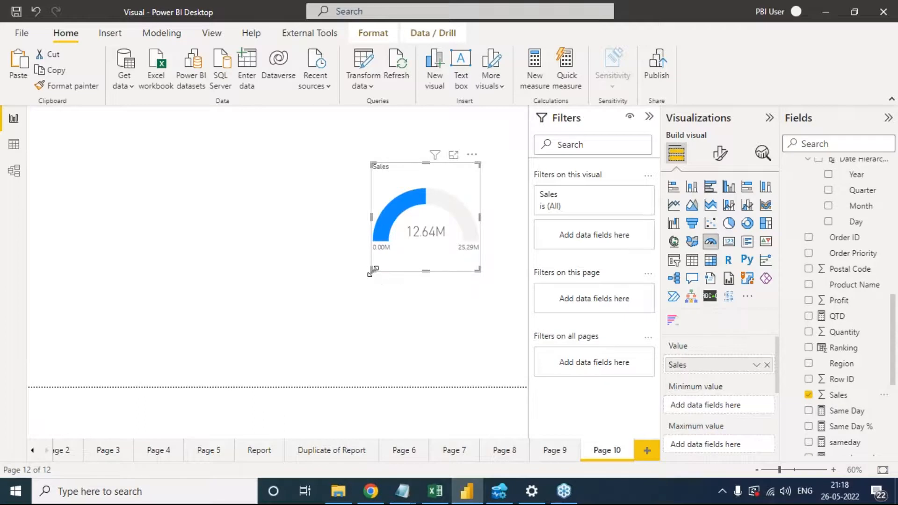
{"action": "left_click_drag", "start_coordinate": [372, 270], "coordinate": [219, 311]}
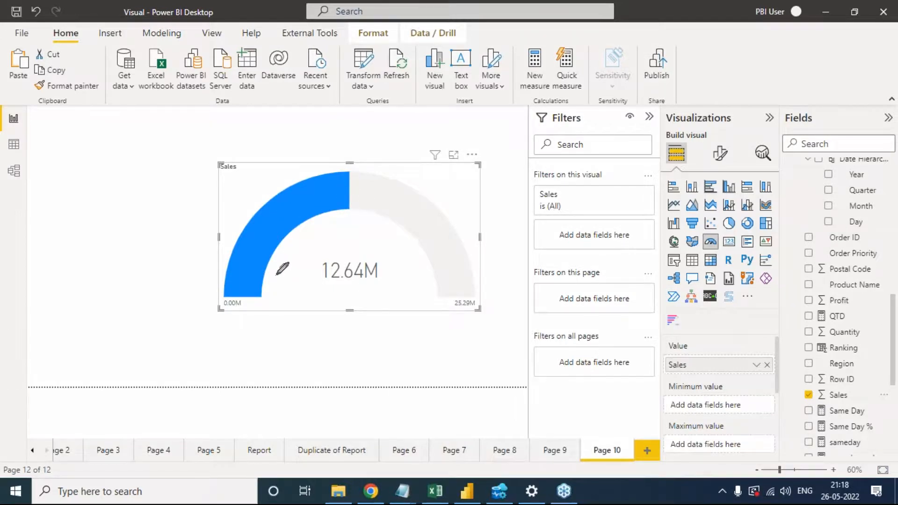
{"action": "mouse_move", "coordinate": [250, 300]}
{"action": "left_mouse_down"}
{"action": "mouse_move", "coordinate": [278, 234]}
{"action": "mouse_move", "coordinate": [337, 199]}
{"action": "left_mouse_up"}
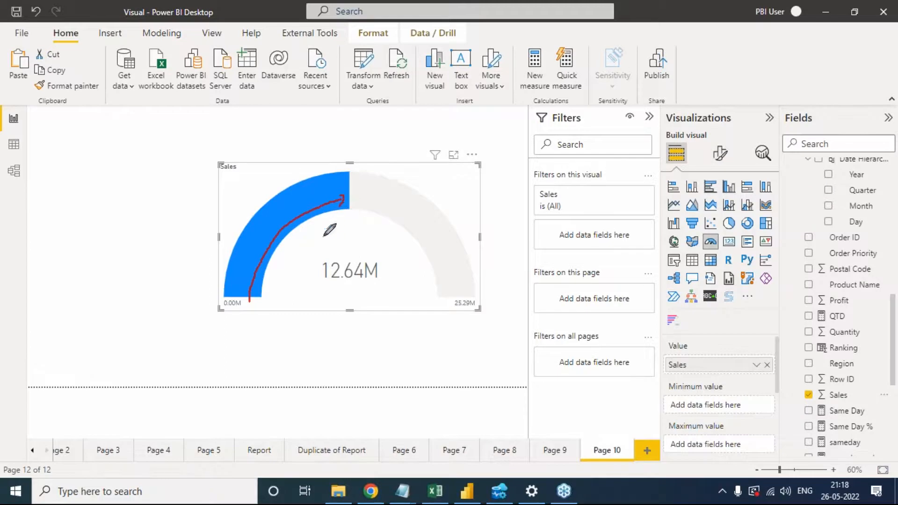
{"action": "mouse_move", "coordinate": [388, 202]}
{"action": "left_mouse_down"}
{"action": "mouse_move", "coordinate": [417, 219]}
{"action": "mouse_move", "coordinate": [411, 240]}
{"action": "left_mouse_up"}
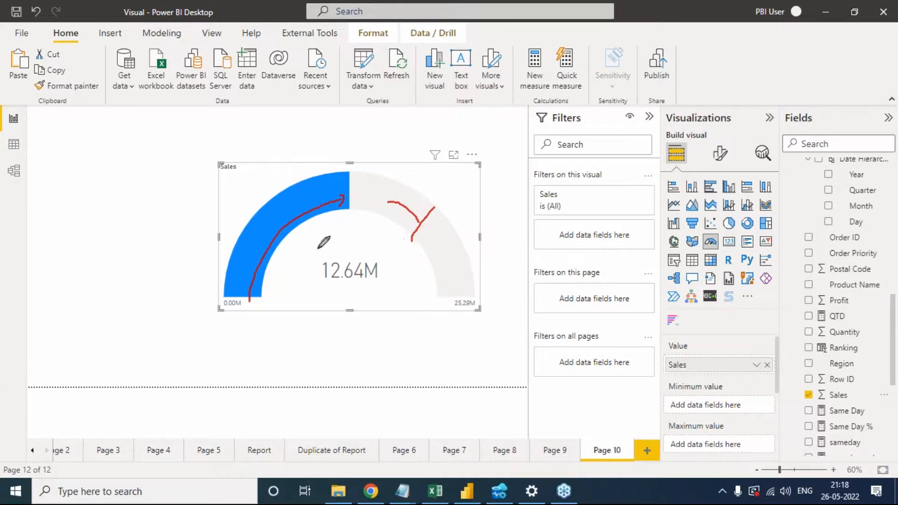
{"action": "left_click_drag", "start_coordinate": [283, 229], "coordinate": [342, 196]}
{"action": "mouse_move", "coordinate": [255, 289]}
{"action": "left_mouse_down"}
{"action": "mouse_move", "coordinate": [283, 226]}
{"action": "mouse_move", "coordinate": [341, 199]}
{"action": "mouse_move", "coordinate": [346, 206]}
{"action": "left_mouse_up"}
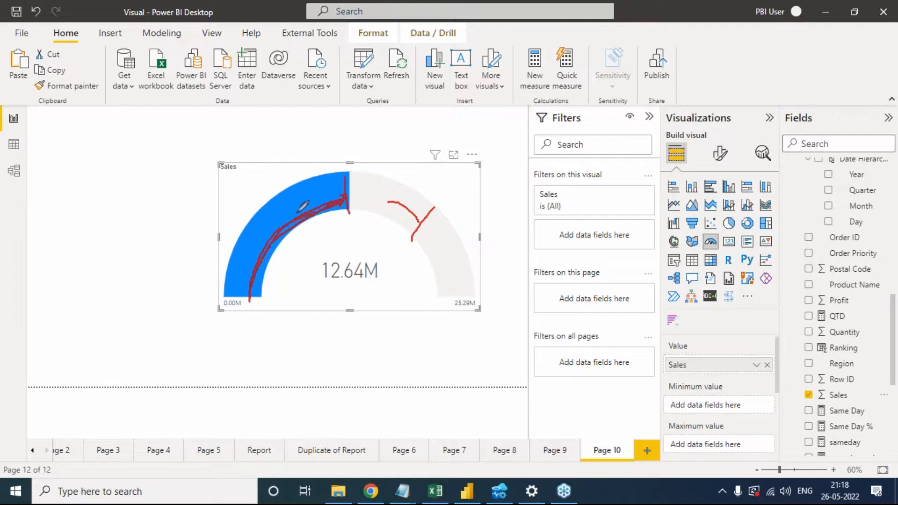
{"action": "mouse_move", "coordinate": [416, 236]}
{"action": "left_mouse_down"}
{"action": "mouse_move", "coordinate": [434, 209]}
{"action": "mouse_move", "coordinate": [414, 187]}
{"action": "mouse_move", "coordinate": [404, 220]}
{"action": "mouse_move", "coordinate": [383, 191]}
{"action": "mouse_move", "coordinate": [355, 215]}
{"action": "mouse_move", "coordinate": [358, 194]}
{"action": "left_mouse_up"}
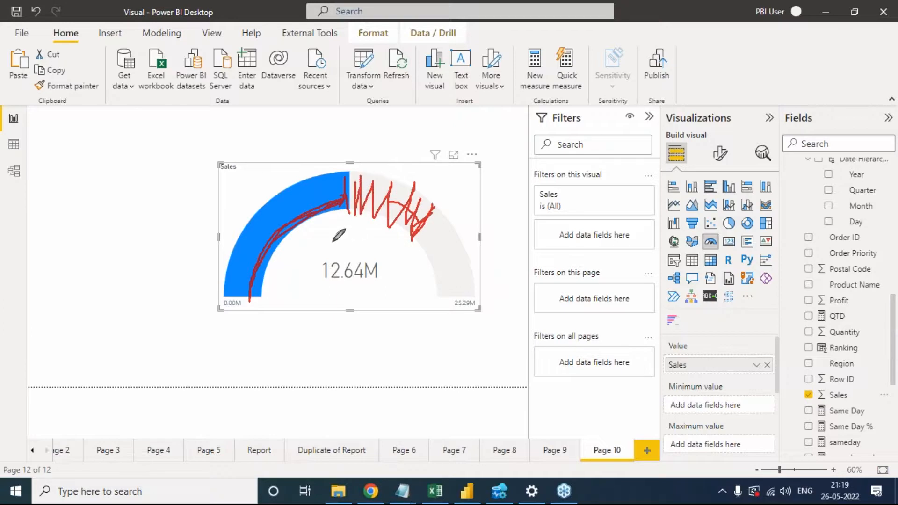
{"action": "left_click_drag", "start_coordinate": [348, 164], "coordinate": [347, 234]}
{"action": "mouse_move", "coordinate": [701, 336]}
{"action": "left_mouse_down"}
{"action": "mouse_move", "coordinate": [674, 346]}
{"action": "mouse_move", "coordinate": [679, 371]}
{"action": "mouse_move", "coordinate": [692, 358]}
{"action": "left_mouse_up"}
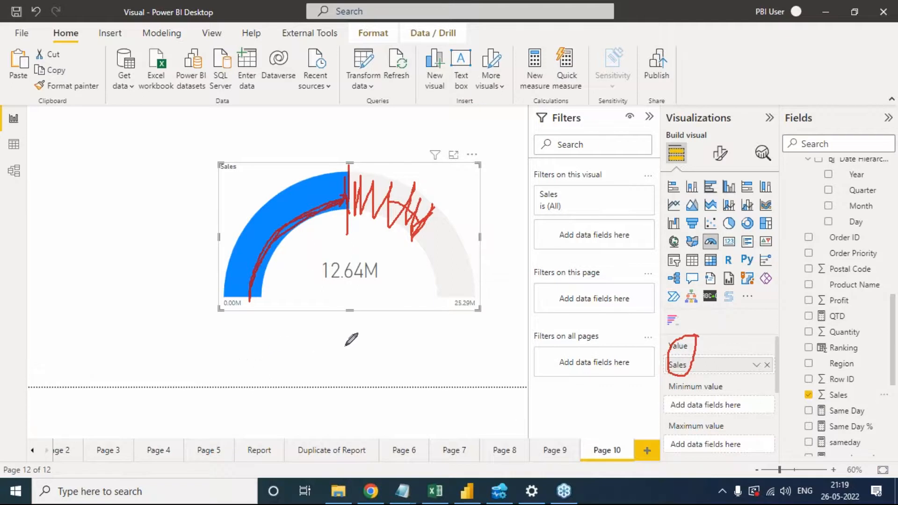
{"action": "mouse_move", "coordinate": [253, 372]}
{"action": "left_mouse_down"}
{"action": "mouse_move", "coordinate": [351, 297]}
{"action": "mouse_move", "coordinate": [392, 345]}
{"action": "mouse_move", "coordinate": [390, 356]}
{"action": "left_mouse_up"}
{"action": "left_click_drag", "start_coordinate": [251, 376], "coordinate": [390, 357]}
{"action": "left_click_drag", "start_coordinate": [310, 287], "coordinate": [316, 379]}
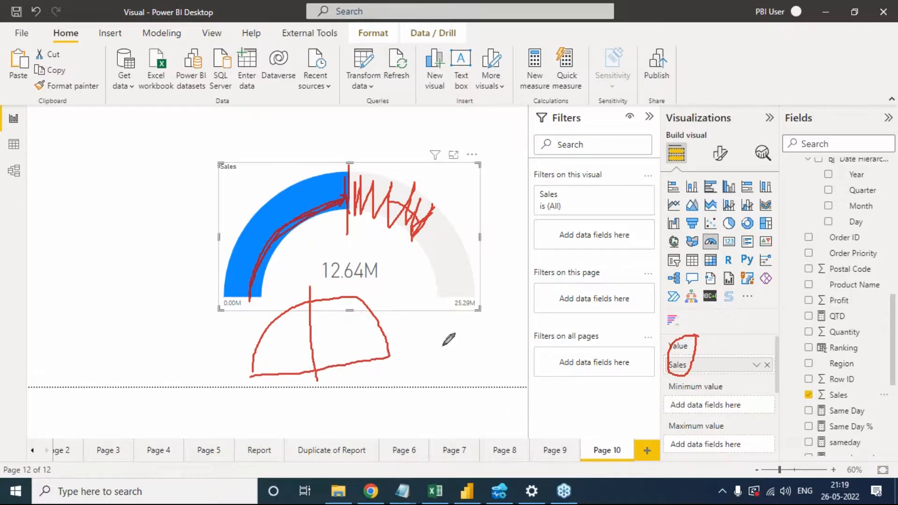
{"action": "mouse_move", "coordinate": [720, 347]}
{"action": "left_mouse_down"}
{"action": "mouse_move", "coordinate": [715, 330]}
{"action": "mouse_move", "coordinate": [647, 362]}
{"action": "mouse_move", "coordinate": [685, 383]}
{"action": "mouse_move", "coordinate": [723, 333]}
{"action": "mouse_move", "coordinate": [704, 323]}
{"action": "left_mouse_up"}
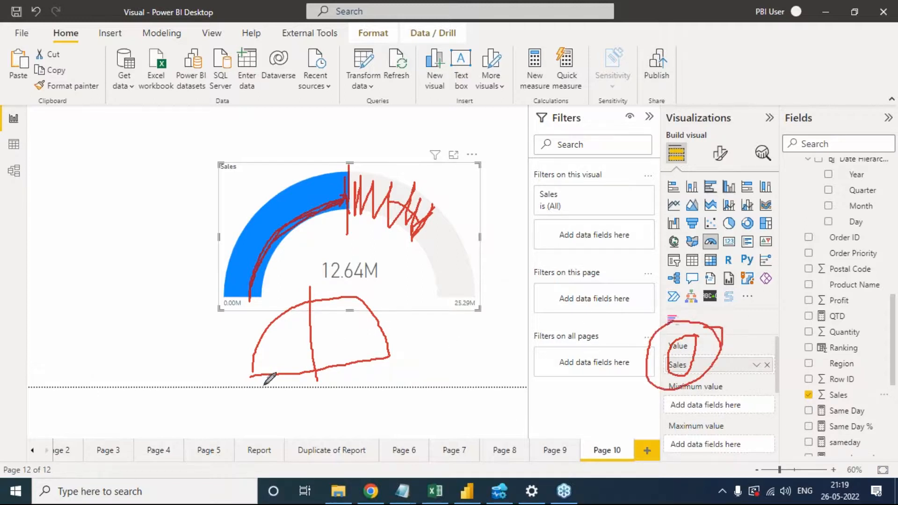
{"action": "mouse_move", "coordinate": [253, 375]}
{"action": "left_mouse_down"}
{"action": "mouse_move", "coordinate": [312, 294]}
{"action": "mouse_move", "coordinate": [268, 376]}
{"action": "left_mouse_up"}
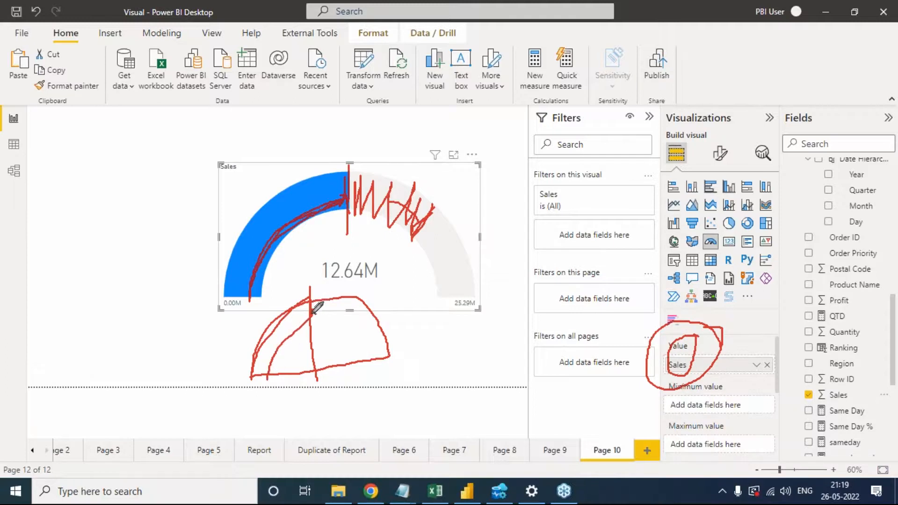
{"action": "left_click_drag", "start_coordinate": [323, 321], "coordinate": [381, 357]}
{"action": "mouse_move", "coordinate": [482, 295]}
{"action": "left_mouse_down"}
{"action": "mouse_move", "coordinate": [451, 291]}
{"action": "mouse_move", "coordinate": [448, 330]}
{"action": "mouse_move", "coordinate": [480, 312]}
{"action": "mouse_move", "coordinate": [483, 297]}
{"action": "left_mouse_up"}
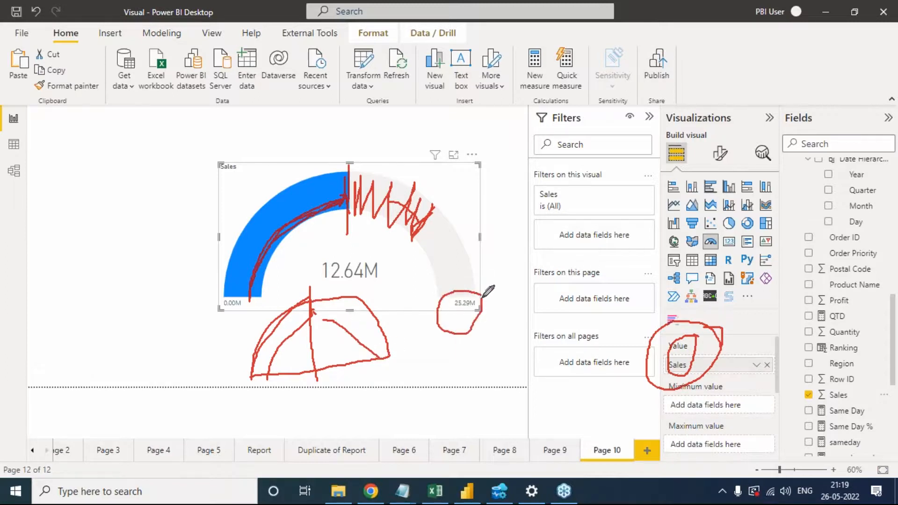
{"action": "left_click_drag", "start_coordinate": [128, 179], "coordinate": [131, 201]}
{"action": "mouse_move", "coordinate": [159, 151]}
{"action": "left_mouse_down"}
{"action": "mouse_move", "coordinate": [154, 183]}
{"action": "mouse_move", "coordinate": [178, 154]}
{"action": "mouse_move", "coordinate": [176, 174]}
{"action": "left_mouse_up"}
{"action": "mouse_move", "coordinate": [125, 221]}
{"action": "left_mouse_down"}
{"action": "mouse_move", "coordinate": [130, 250]}
{"action": "mouse_move", "coordinate": [156, 231]}
{"action": "left_mouse_up"}
{"action": "left_click", "coordinate": [167, 217]}
{"action": "mouse_move", "coordinate": [182, 191]}
{"action": "left_mouse_down"}
{"action": "mouse_move", "coordinate": [173, 210]}
{"action": "mouse_move", "coordinate": [204, 192]}
{"action": "mouse_move", "coordinate": [195, 219]}
{"action": "left_mouse_up"}
{"action": "left_click_drag", "start_coordinate": [126, 279], "coordinate": [221, 226]}
{"action": "left_click", "coordinate": [196, 260]}
{"action": "mouse_move", "coordinate": [130, 289]}
{"action": "left_mouse_down"}
{"action": "mouse_move", "coordinate": [151, 328]}
{"action": "mouse_move", "coordinate": [159, 290]}
{"action": "mouse_move", "coordinate": [157, 314]}
{"action": "mouse_move", "coordinate": [174, 271]}
{"action": "mouse_move", "coordinate": [187, 270]}
{"action": "left_mouse_up"}
{"action": "left_click_drag", "start_coordinate": [218, 259], "coordinate": [206, 286]}
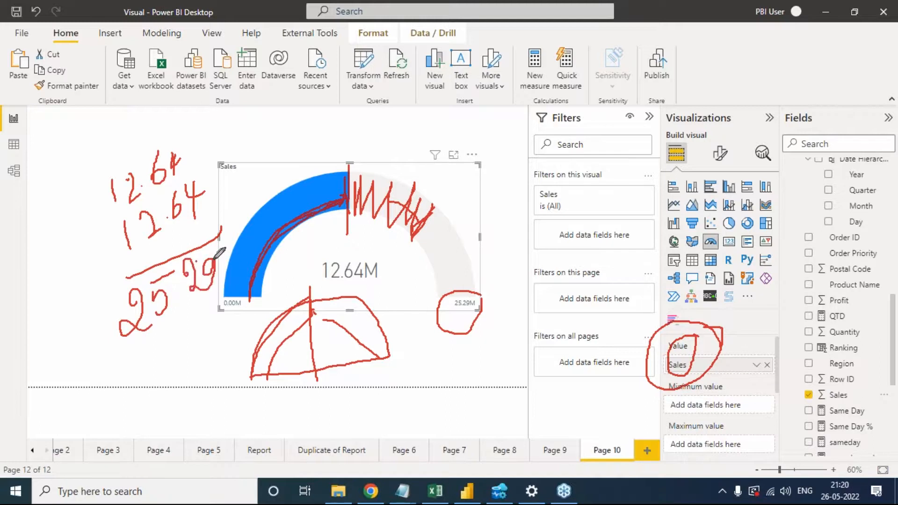
{"action": "left_click", "coordinate": [183, 293]}
{"action": "mouse_move", "coordinate": [490, 294]}
{"action": "left_mouse_down"}
{"action": "mouse_move", "coordinate": [456, 278]}
{"action": "mouse_move", "coordinate": [463, 345]}
{"action": "mouse_move", "coordinate": [488, 298]}
{"action": "left_mouse_up"}
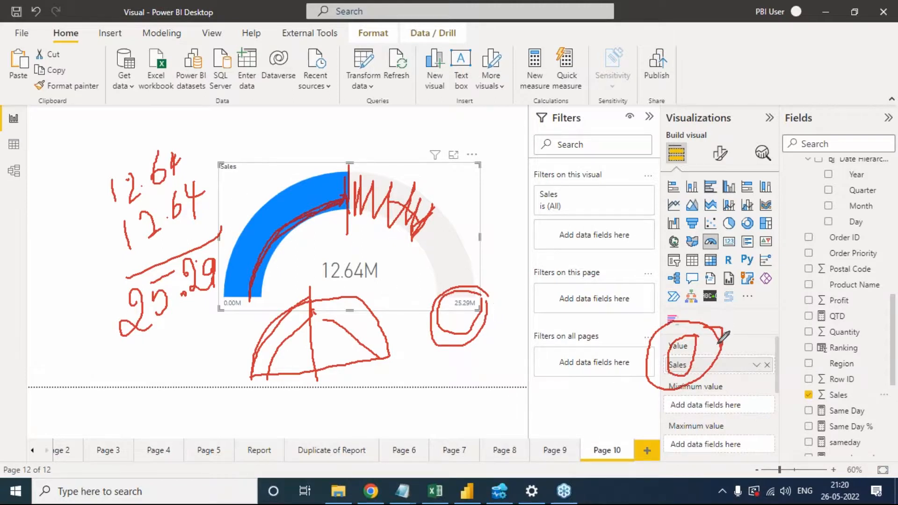
{"action": "mouse_move", "coordinate": [683, 318]}
{"action": "left_mouse_down"}
{"action": "mouse_move", "coordinate": [642, 374]}
{"action": "mouse_move", "coordinate": [703, 383]}
{"action": "mouse_move", "coordinate": [721, 330]}
{"action": "left_mouse_up"}
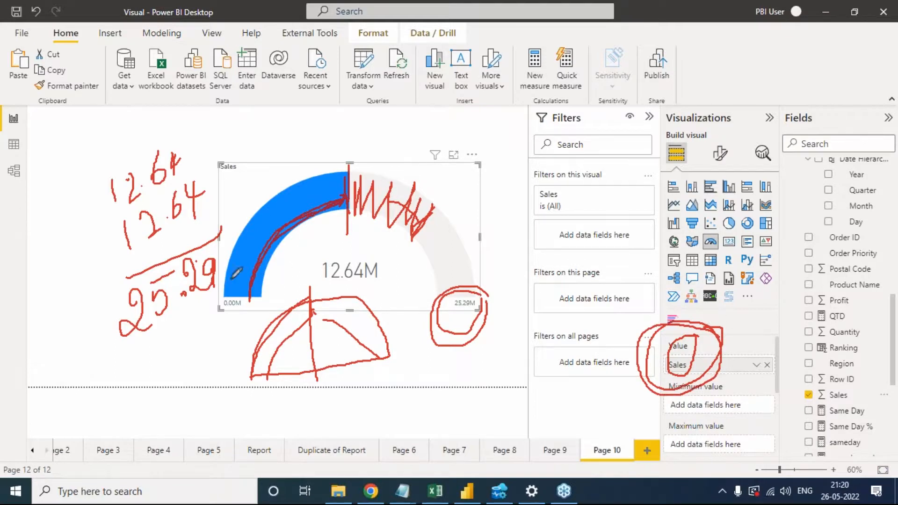
{"action": "mouse_move", "coordinate": [229, 286]}
{"action": "left_mouse_down"}
{"action": "mouse_move", "coordinate": [223, 225]}
{"action": "mouse_move", "coordinate": [328, 150]}
{"action": "mouse_move", "coordinate": [456, 187]}
{"action": "mouse_move", "coordinate": [484, 301]}
{"action": "left_mouse_up"}
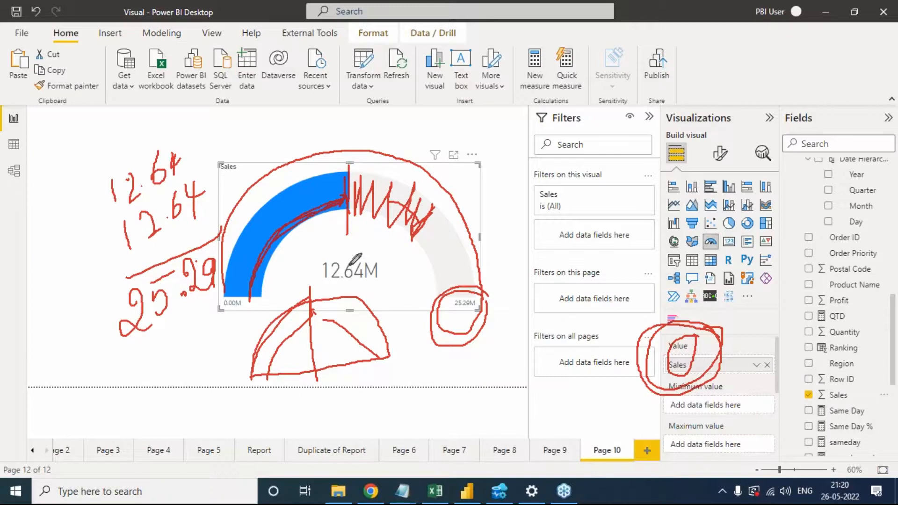
{"action": "mouse_move", "coordinate": [371, 258]}
{"action": "left_mouse_down"}
{"action": "mouse_move", "coordinate": [313, 255]}
{"action": "mouse_move", "coordinate": [353, 292]}
{"action": "mouse_move", "coordinate": [381, 267]}
{"action": "left_mouse_up"}
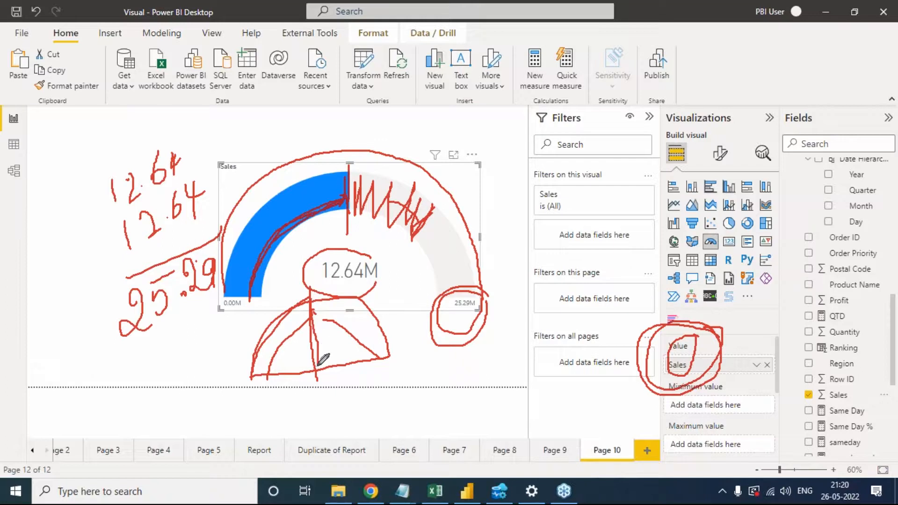
{"action": "mouse_move", "coordinate": [314, 322]}
{"action": "left_mouse_down"}
{"action": "mouse_move", "coordinate": [370, 333]}
{"action": "mouse_move", "coordinate": [384, 353]}
{"action": "mouse_move", "coordinate": [388, 343]}
{"action": "mouse_move", "coordinate": [374, 323]}
{"action": "mouse_move", "coordinate": [328, 306]}
{"action": "mouse_move", "coordinate": [340, 299]}
{"action": "left_mouse_up"}
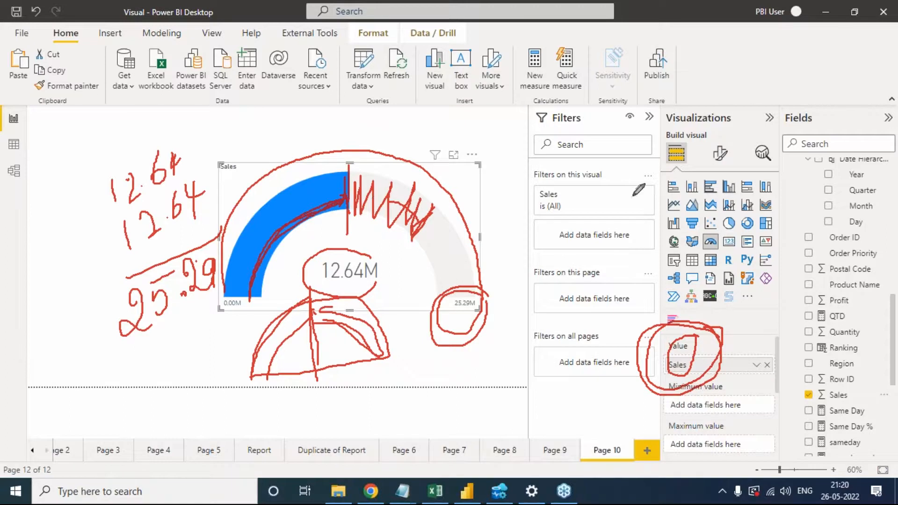
{"action": "left_click", "coordinate": [806, 283]}
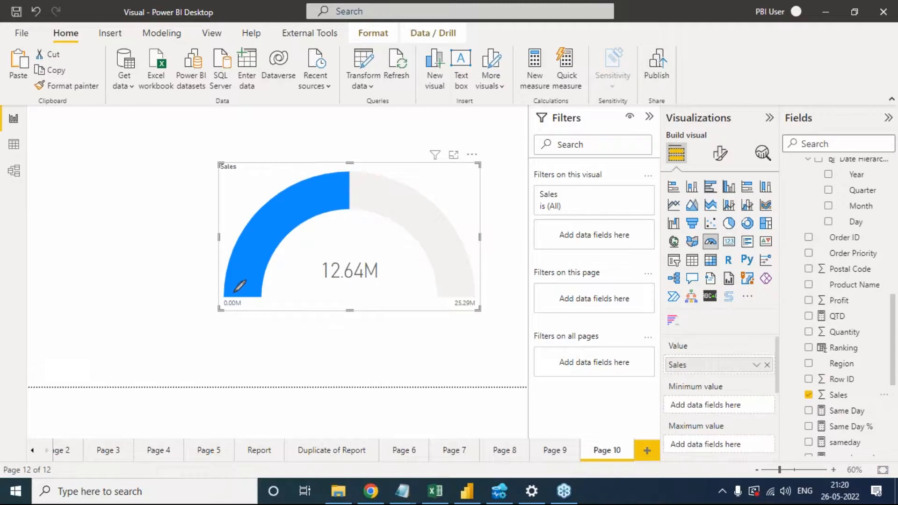
{"action": "mouse_move", "coordinate": [287, 252]}
{"action": "left_mouse_down"}
{"action": "mouse_move", "coordinate": [299, 278]}
{"action": "mouse_move", "coordinate": [297, 254]}
{"action": "left_mouse_up"}
{"action": "left_click_drag", "start_coordinate": [300, 241], "coordinate": [318, 254]}
{"action": "left_click", "coordinate": [312, 233]}
{"action": "mouse_move", "coordinate": [396, 236]}
{"action": "left_mouse_down"}
{"action": "mouse_move", "coordinate": [406, 260]}
{"action": "mouse_move", "coordinate": [413, 226]}
{"action": "left_mouse_up"}
{"action": "left_click_drag", "start_coordinate": [417, 226], "coordinate": [435, 238]}
{"action": "left_click", "coordinate": [431, 218]}
{"action": "mouse_move", "coordinate": [479, 290]}
{"action": "left_mouse_down"}
{"action": "mouse_move", "coordinate": [434, 299]}
{"action": "mouse_move", "coordinate": [479, 321]}
{"action": "mouse_move", "coordinate": [481, 296]}
{"action": "left_mouse_up"}
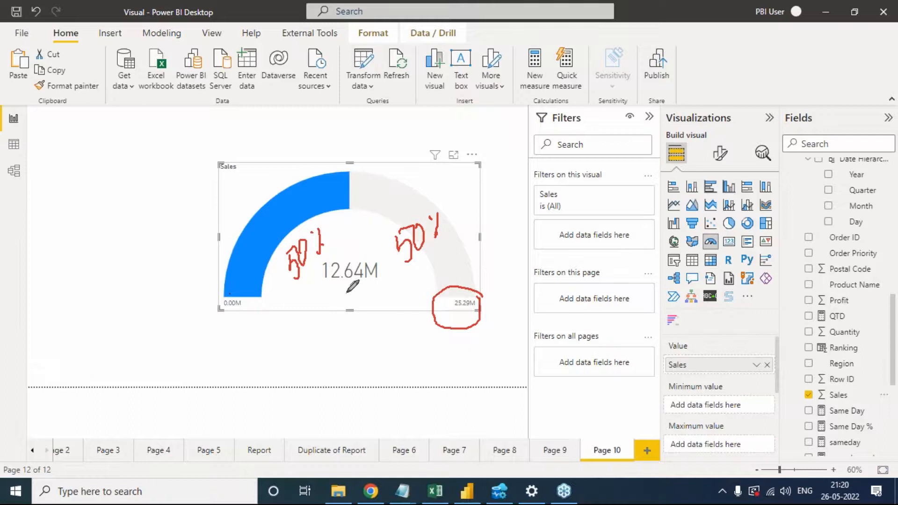
{"action": "left_click_drag", "start_coordinate": [347, 286], "coordinate": [372, 308]}
{"action": "left_click_drag", "start_coordinate": [309, 325], "coordinate": [377, 317]}
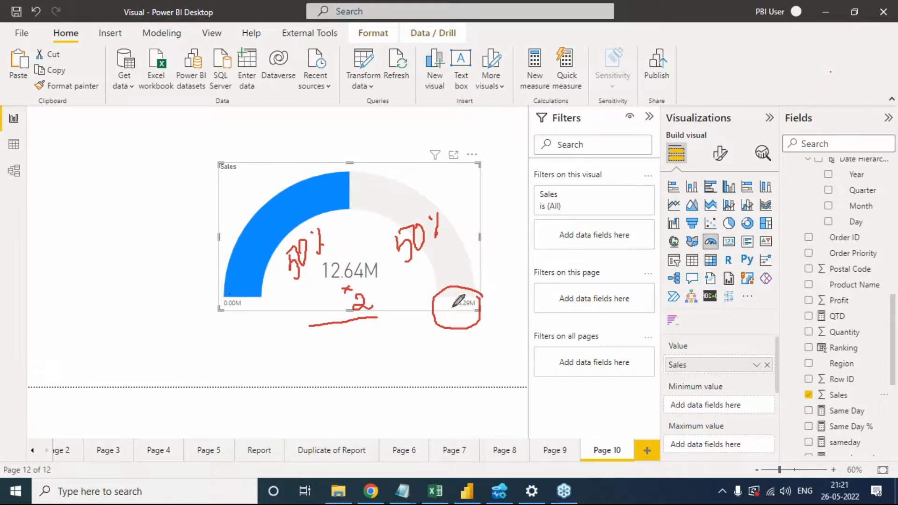
{"action": "left_click_drag", "start_coordinate": [437, 302], "coordinate": [480, 293]}
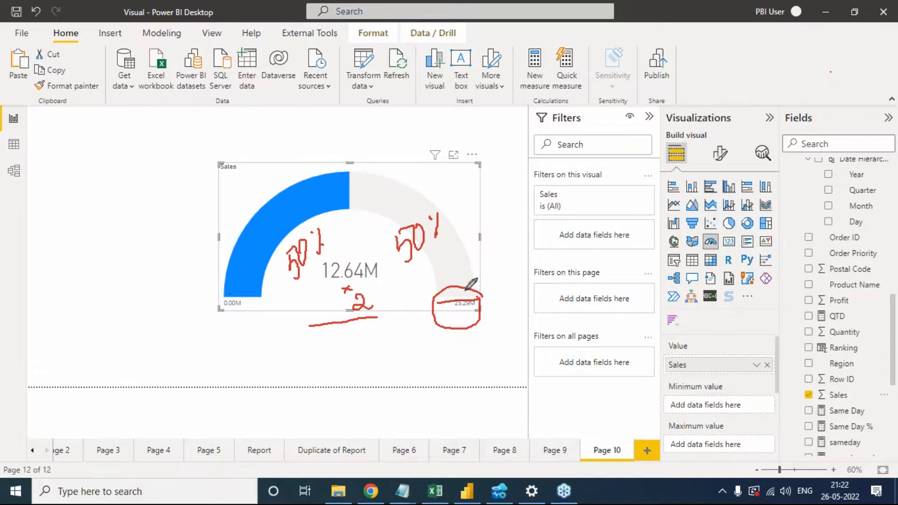
{"action": "mouse_move", "coordinate": [435, 187]}
{"action": "left_mouse_down"}
{"action": "mouse_move", "coordinate": [401, 259]}
{"action": "mouse_move", "coordinate": [442, 180]}
{"action": "mouse_move", "coordinate": [434, 184]}
{"action": "left_mouse_up"}
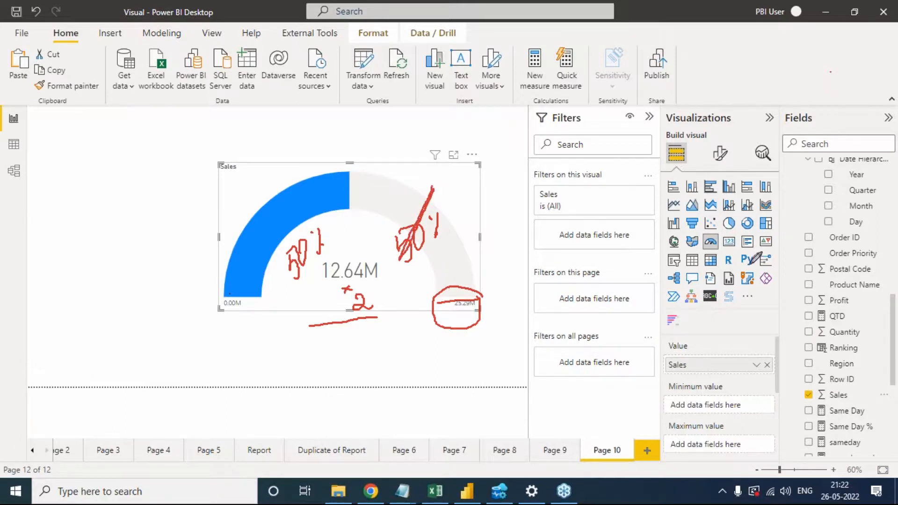
{"action": "left_click", "coordinate": [824, 284]}
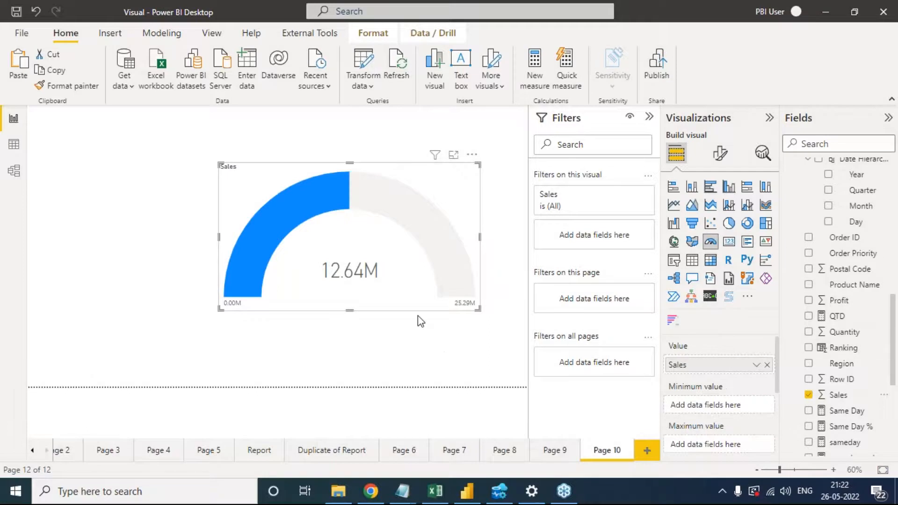
- Start a new measure in the Orders table and name it Target
{"action": "left_click", "coordinate": [884, 364]}
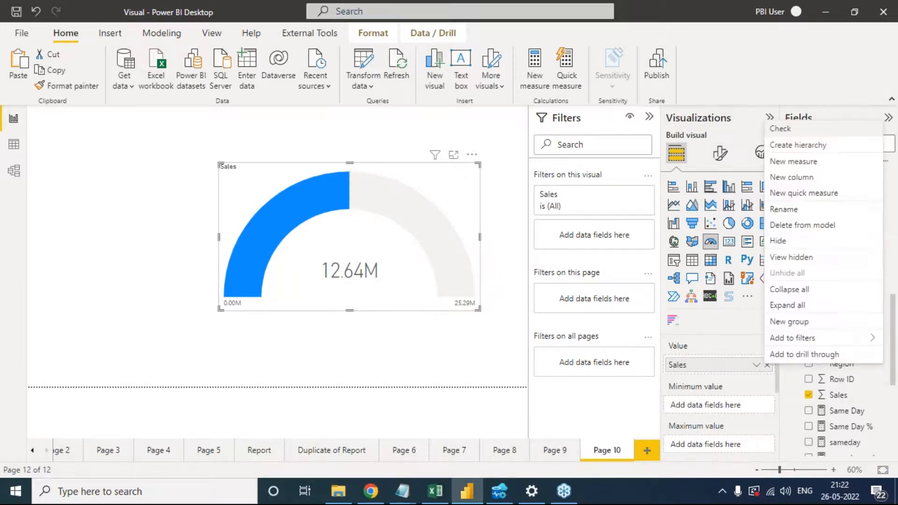
{"action": "left_click", "coordinate": [803, 163]}
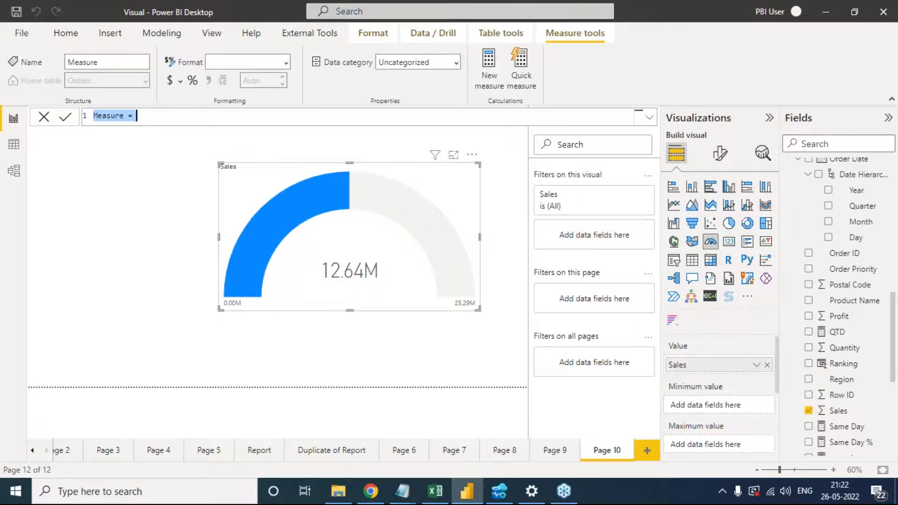
{"action": "type", "text": "Target"}
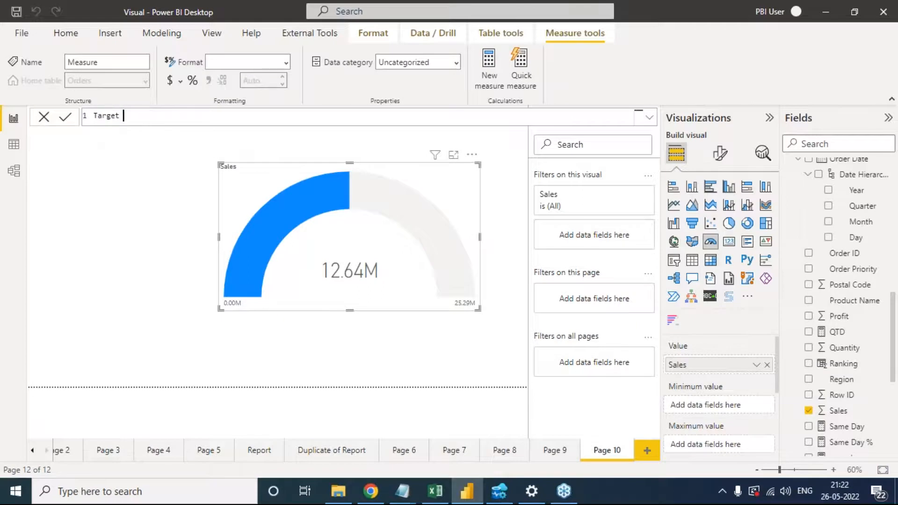
{"action": "type", "text": " = SUM(sale"}
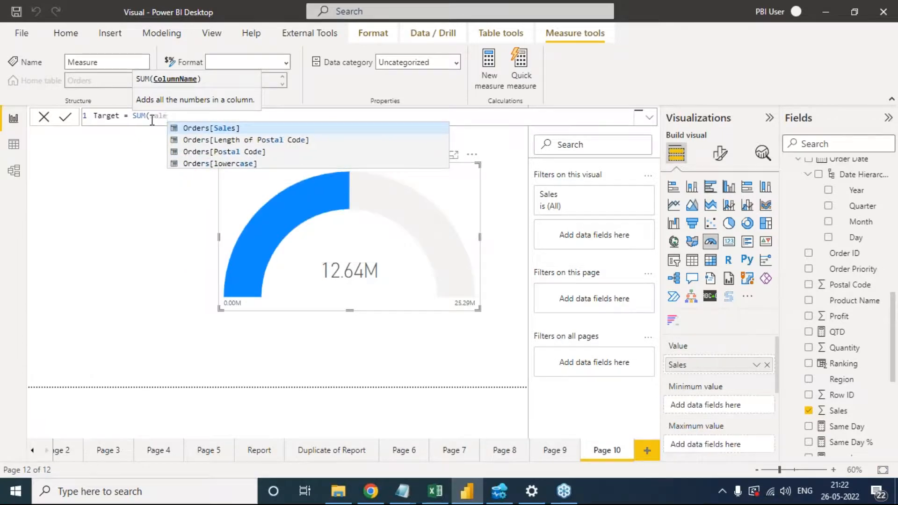
{"action": "key", "text": "BackSpace"}
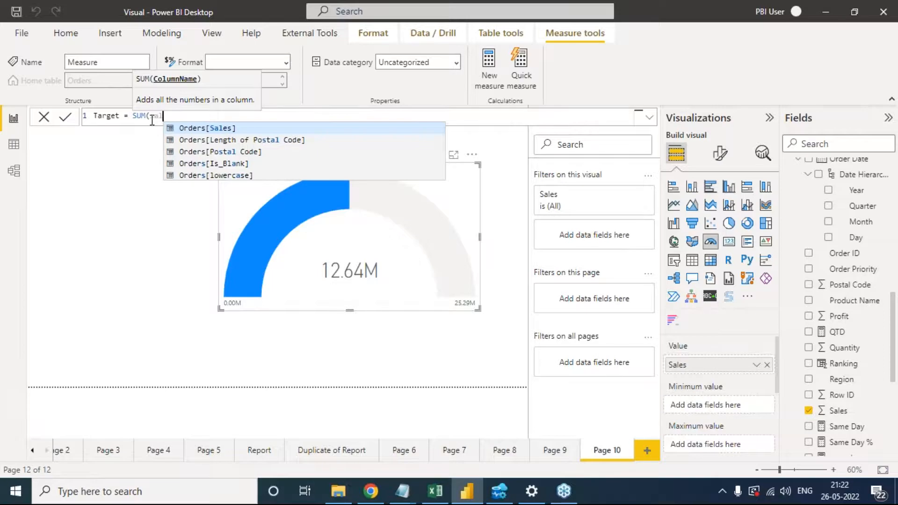
{"action": "key", "text": "BackSpace"}
{"action": "key", "text": "BackSpace"}
{"action": "key", "text": "BackSpace"}
{"action": "key", "text": "BackSpace"}
{"action": "key", "text": "BackSpace"}
{"action": "key", "text": "BackSpace"}
{"action": "key", "text": "BackSpace"}
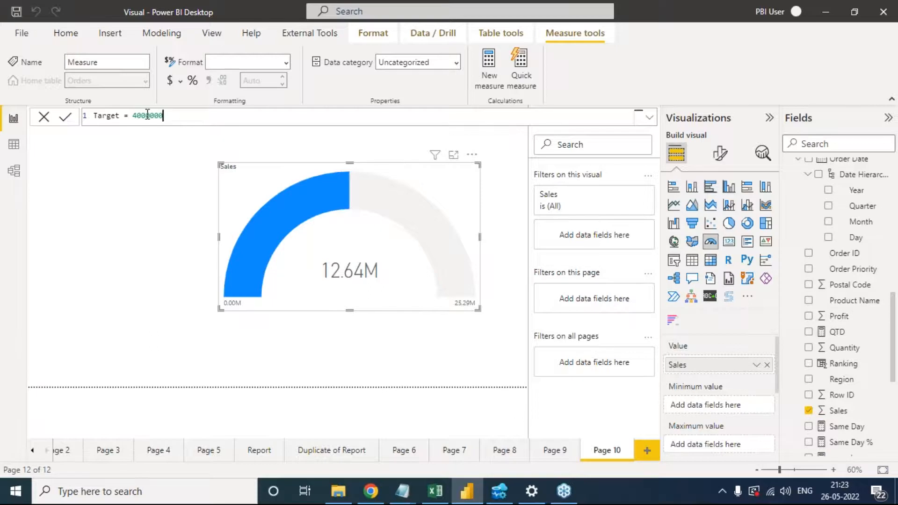
{"action": "left_click_drag", "start_coordinate": [160, 115], "coordinate": [155, 115]}
{"action": "left_click", "coordinate": [65, 119]}
{"action": "double_click", "coordinate": [157, 115]}
- Define the Target measure as SUM(Orders[Sales])*1.3 and commit the formula
{"action": "type", "text": "s"}
{"action": "type", "text": "Orders"}
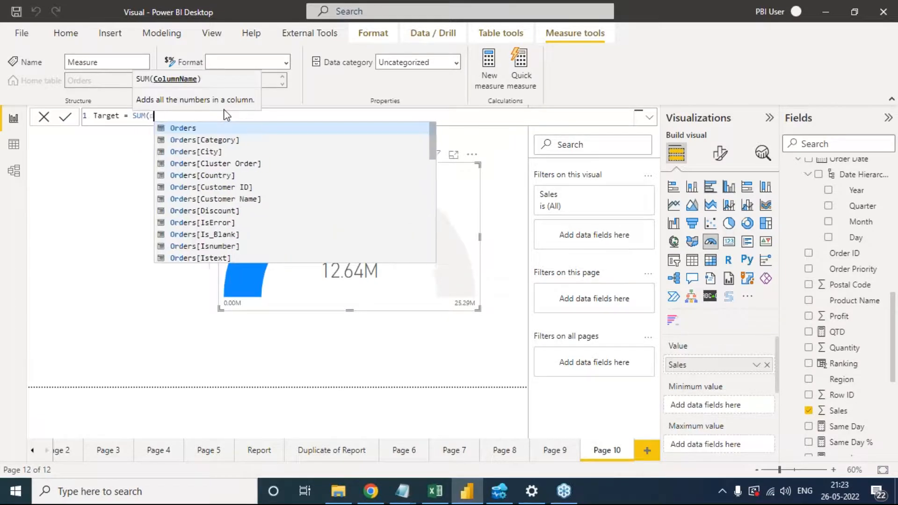
{"action": "type", "text": "[Sales]"}
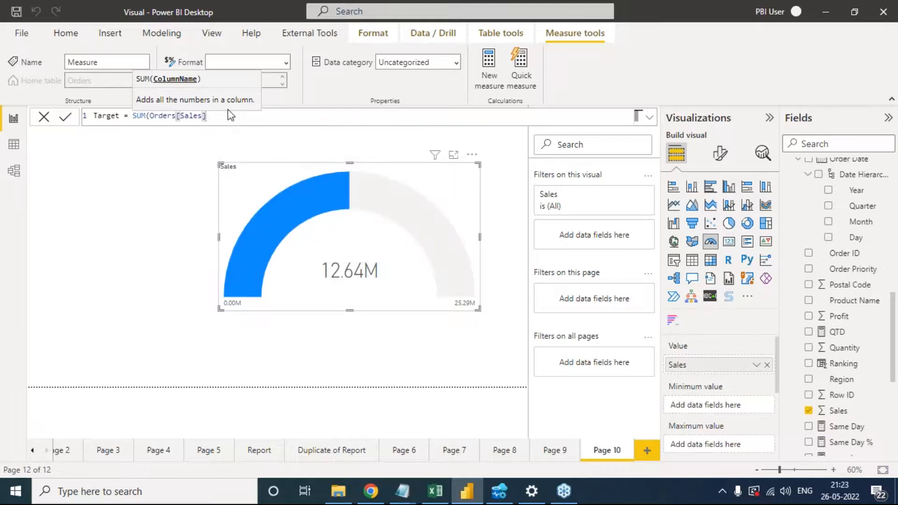
{"action": "type", "text": ")*1.3"}
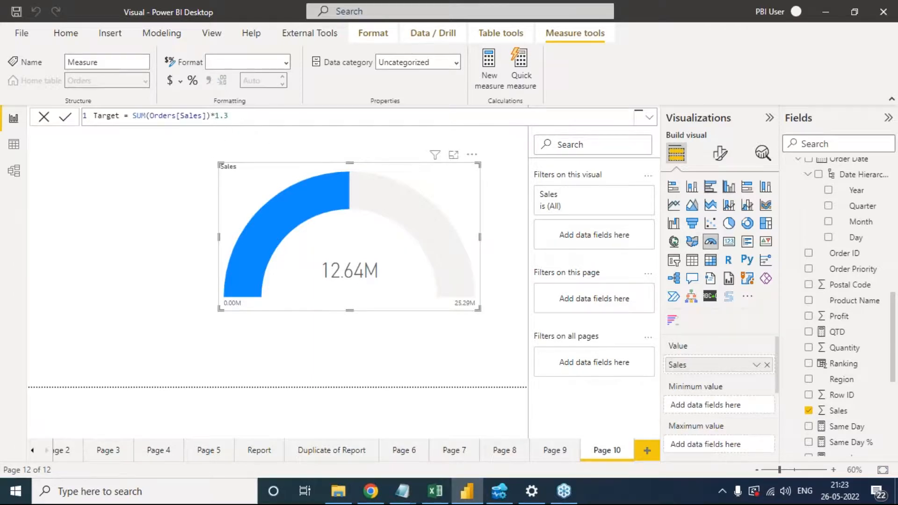
{"action": "left_click", "coordinate": [65, 116]}
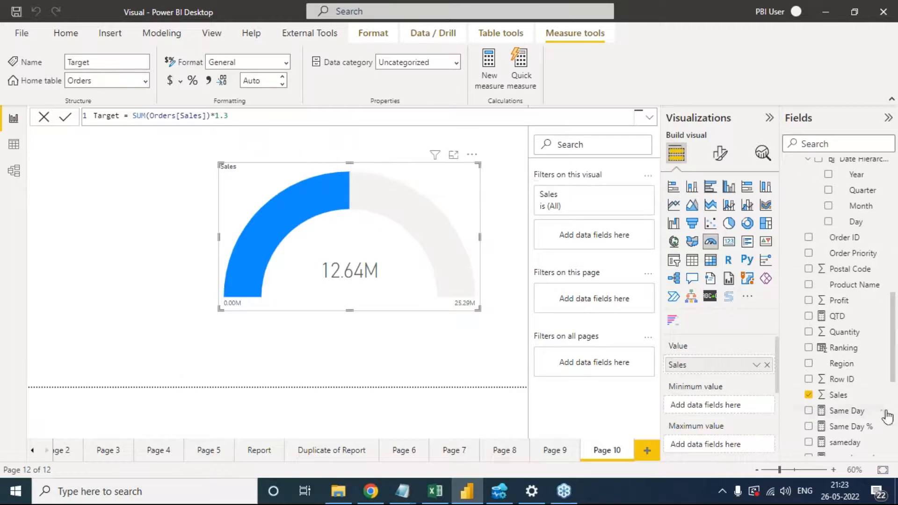
- Assign the Target measure from the Orders table as the gauge's target value
{"action": "scroll", "coordinate": [720, 435], "scroll_direction": "down", "scroll_amount": 2}
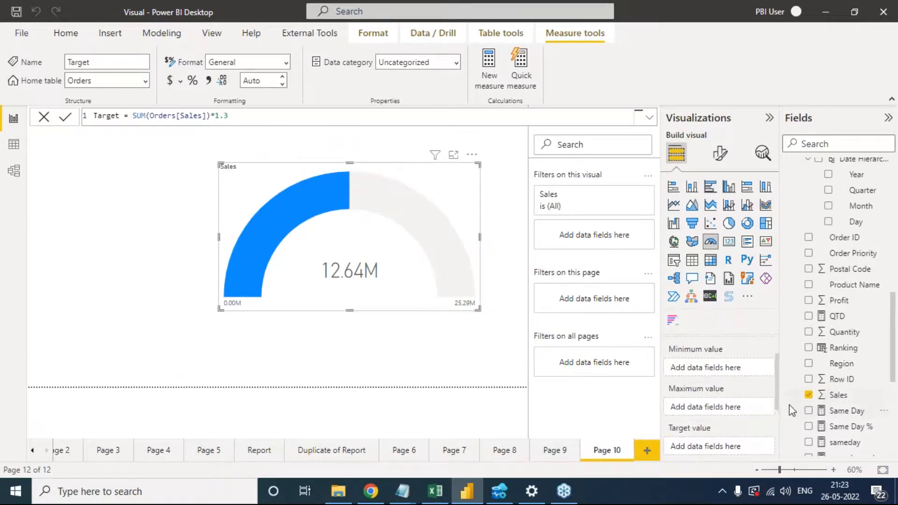
{"action": "scroll", "coordinate": [789, 405], "scroll_direction": "down", "scroll_amount": 3}
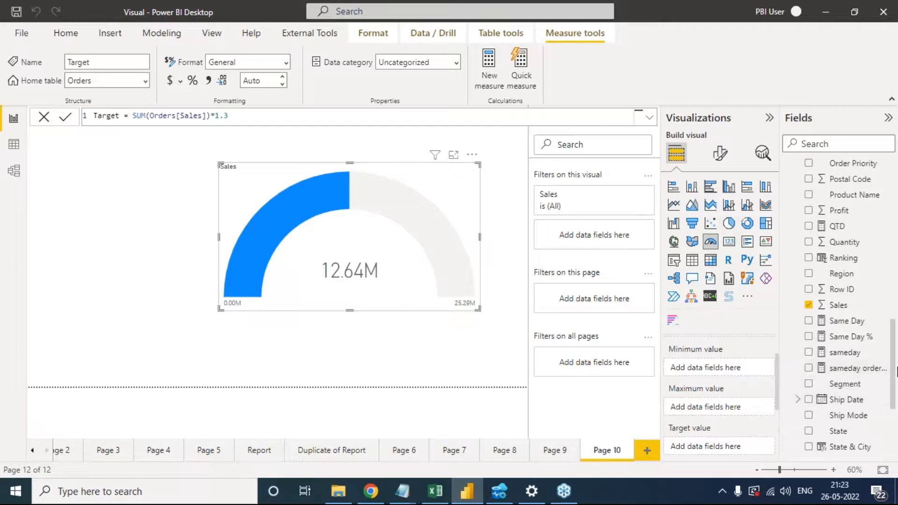
{"action": "scroll", "coordinate": [841, 363], "scroll_direction": "down", "scroll_amount": 4}
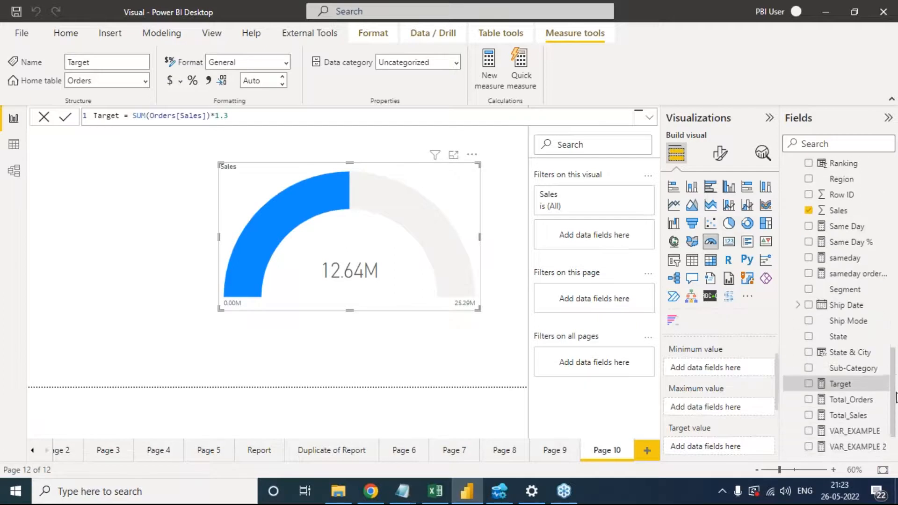
{"action": "left_click_drag", "start_coordinate": [841, 363], "coordinate": [720, 444]}
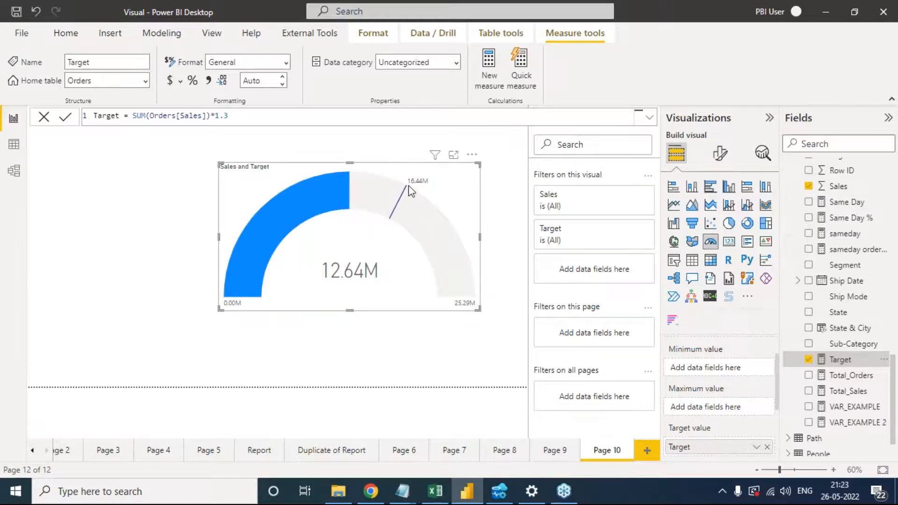
{"action": "mouse_move", "coordinate": [404, 192]}
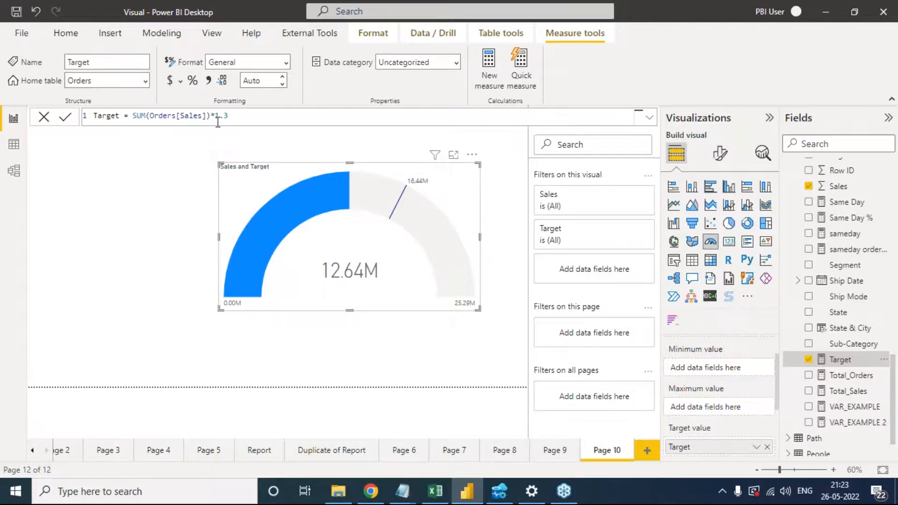
- Close the measure formula and enlarge the gauge upward and toward its lower-right corner
{"action": "left_click_drag", "start_coordinate": [217, 117], "coordinate": [231, 117]}
{"action": "left_click", "coordinate": [507, 215]}
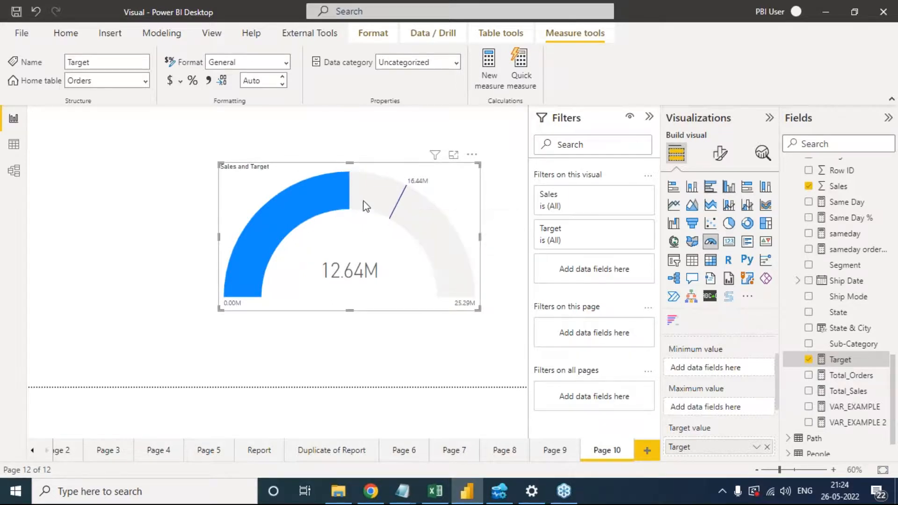
{"action": "mouse_move", "coordinate": [360, 201]}
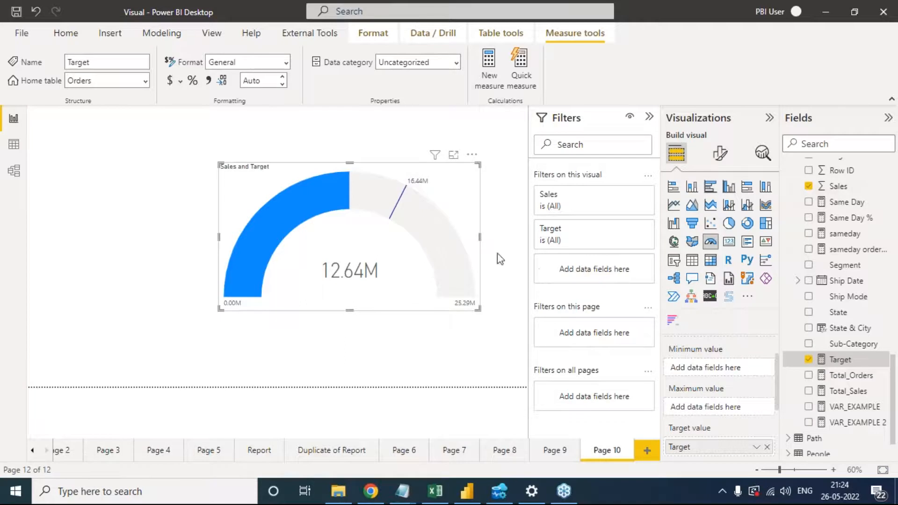
{"action": "left_click_drag", "start_coordinate": [351, 162], "coordinate": [369, 122]}
{"action": "left_click_drag", "start_coordinate": [478, 309], "coordinate": [527, 372]}
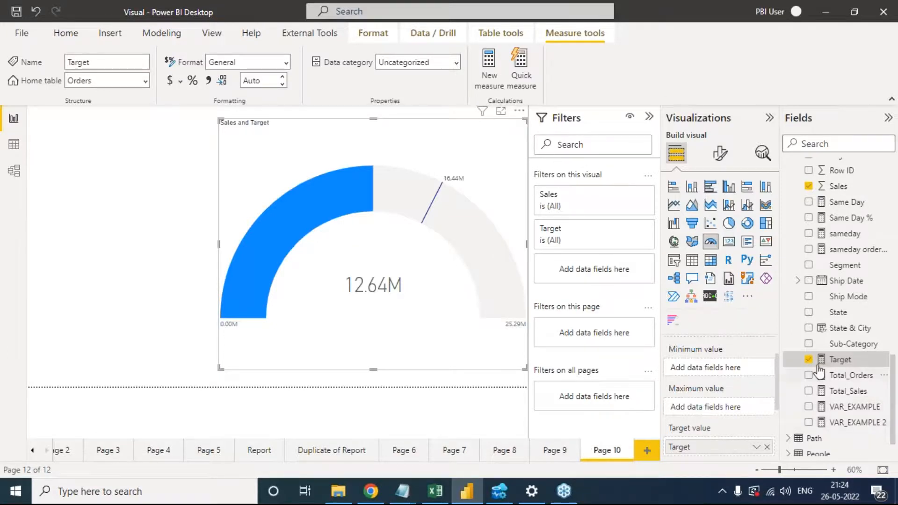
- Replace the Target measure's formula with the fixed value 4000000 and commit it
{"action": "left_click", "coordinate": [842, 359]}
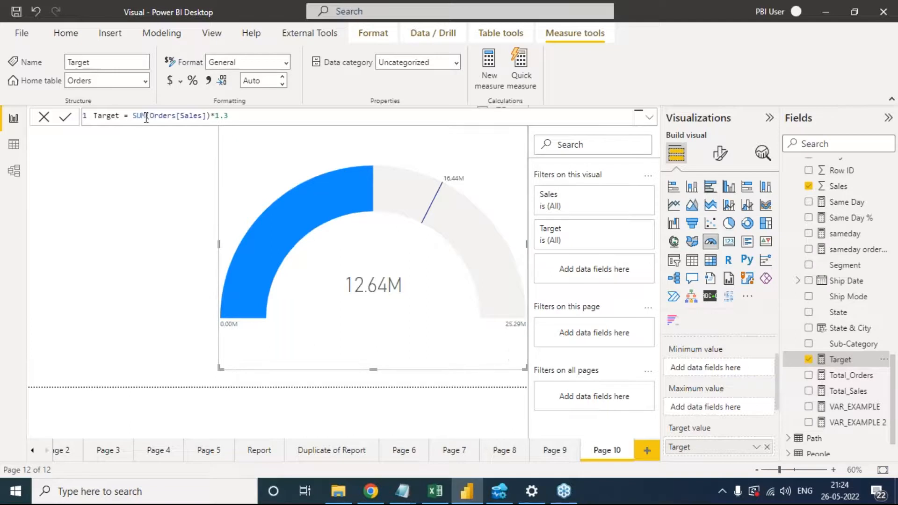
{"action": "left_click_drag", "start_coordinate": [132, 115], "coordinate": [228, 115]}
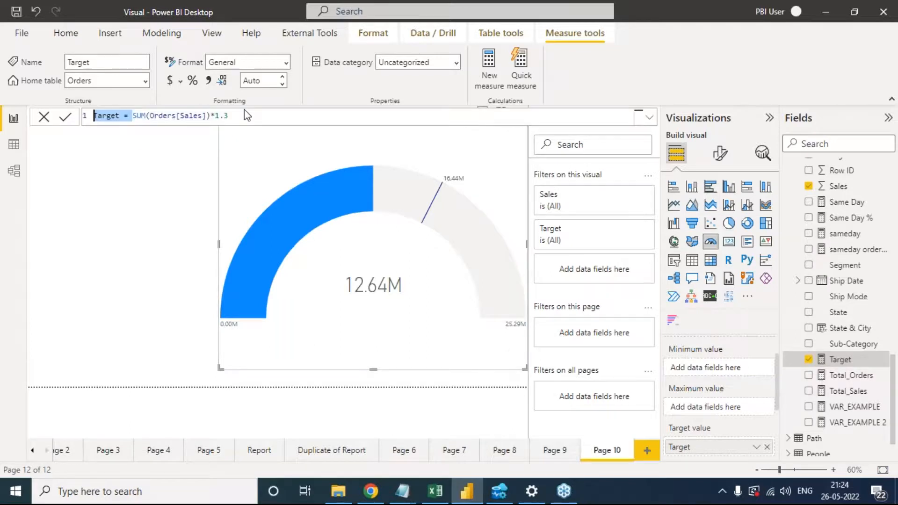
{"action": "type", "text": "4000000"}
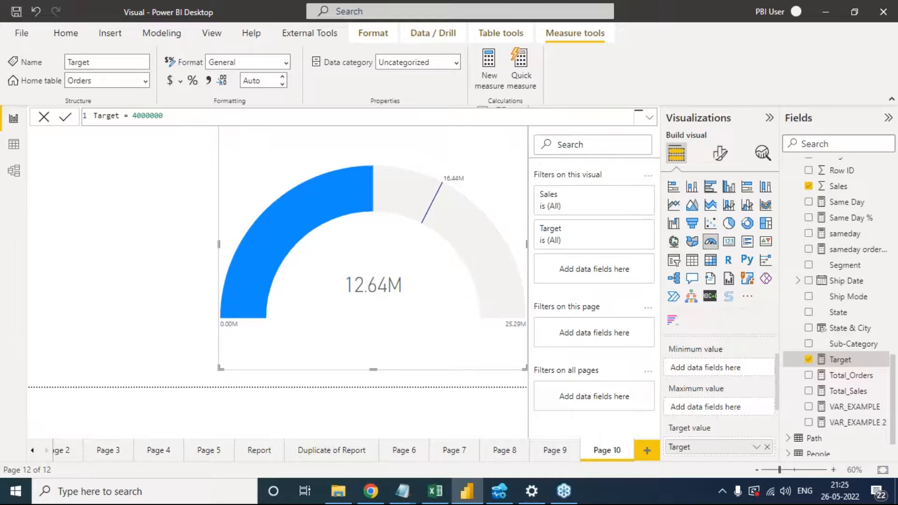
{"action": "left_click", "coordinate": [65, 115]}
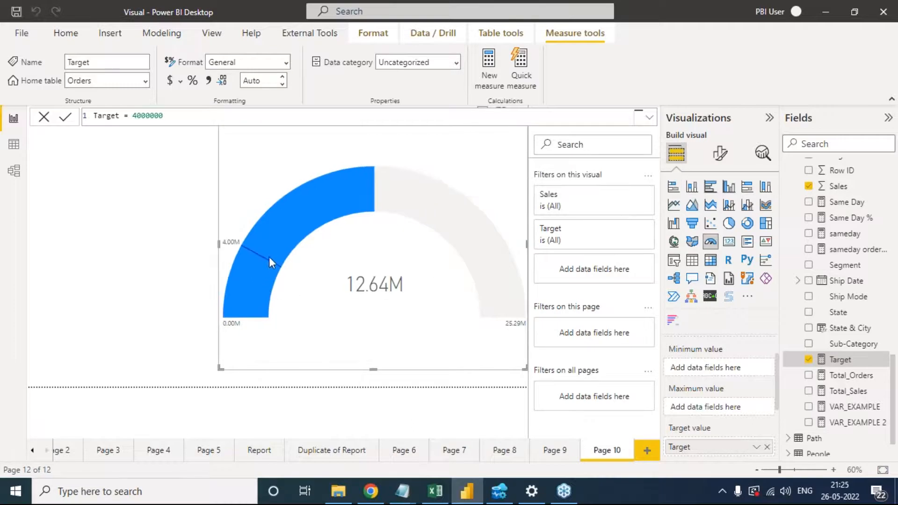
{"action": "mouse_move", "coordinate": [257, 275]}
- Insert a narrow slicer beside the gauge and assign it the Category field from the Orders table
{"action": "left_click", "coordinate": [187, 228]}
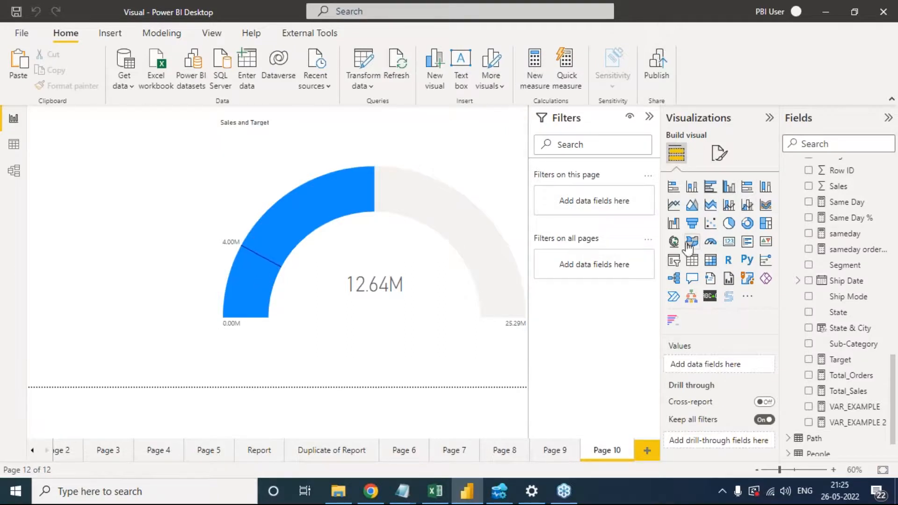
{"action": "left_click", "coordinate": [674, 260]}
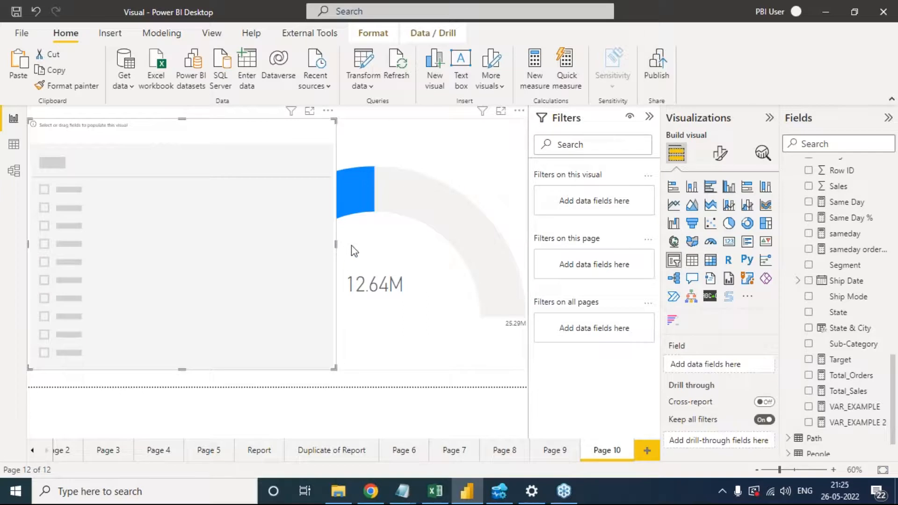
{"action": "left_click_drag", "start_coordinate": [335, 244], "coordinate": [191, 244]}
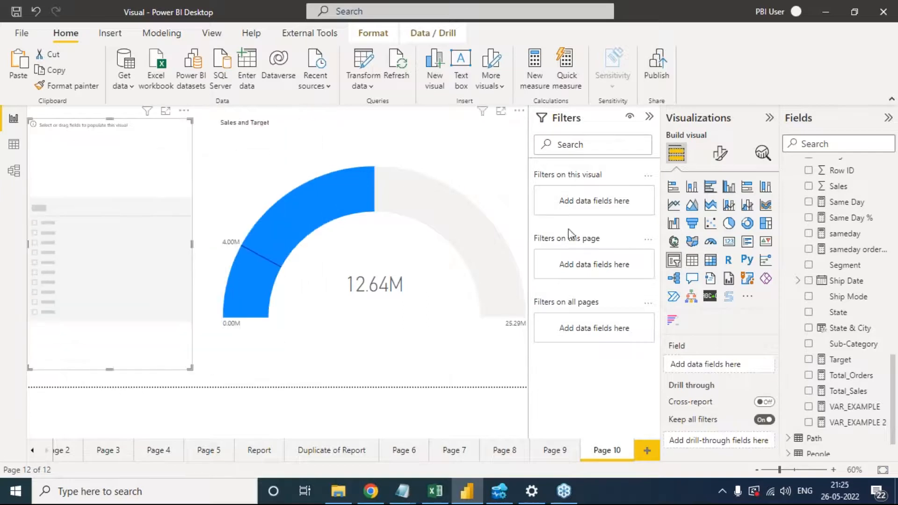
{"action": "scroll", "coordinate": [816, 255], "scroll_direction": "up", "scroll_amount": 15}
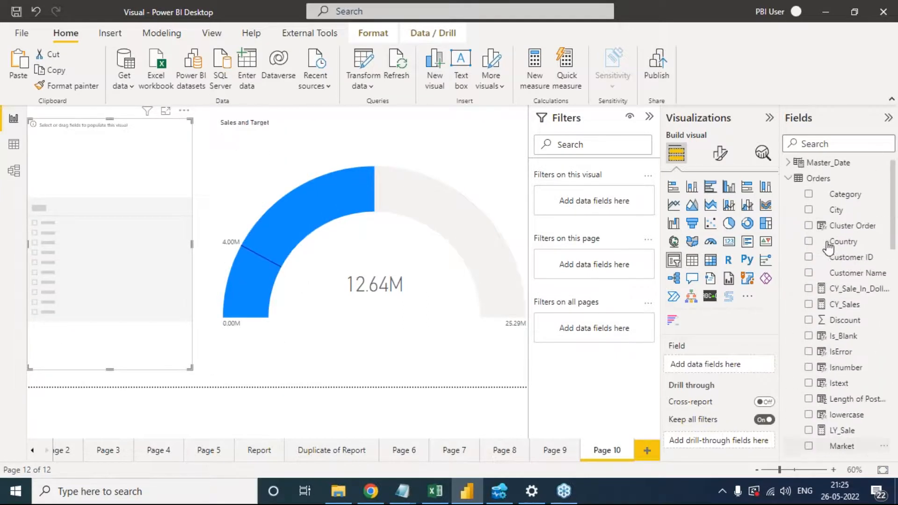
{"action": "left_click_drag", "start_coordinate": [856, 198], "coordinate": [720, 364]}
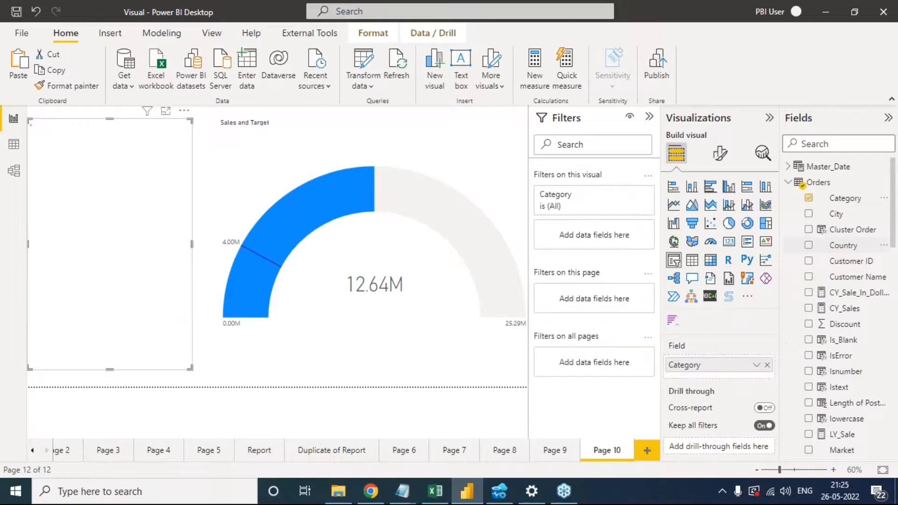
- Filter the gauge by Furniture, Office Supplies and finally Technology with the Category slicer, comparing sales against the target each time
{"action": "left_click", "coordinate": [44, 134]}
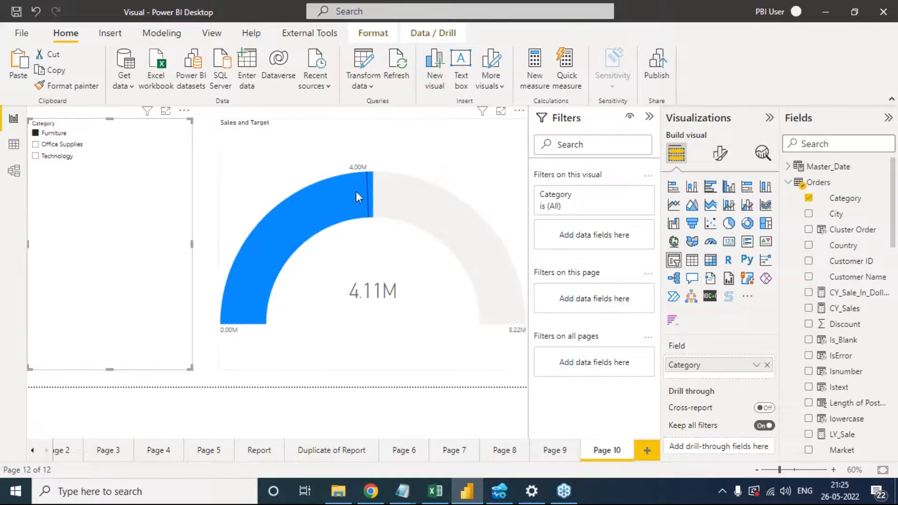
{"action": "mouse_move", "coordinate": [366, 189]}
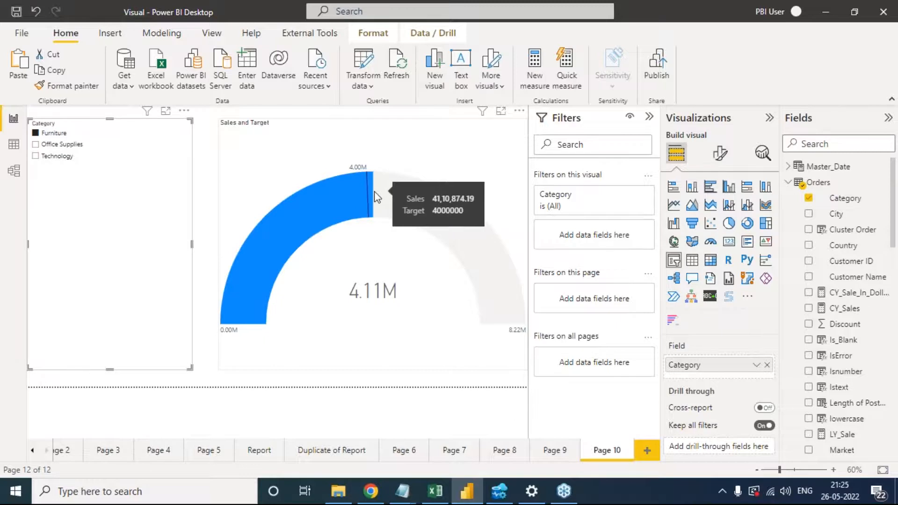
{"action": "left_click", "coordinate": [74, 147]}
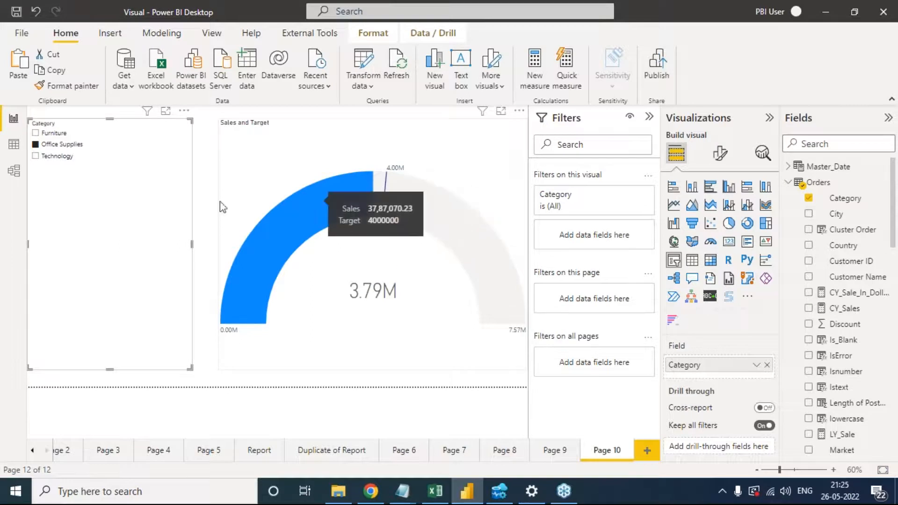
{"action": "left_click", "coordinate": [67, 157]}
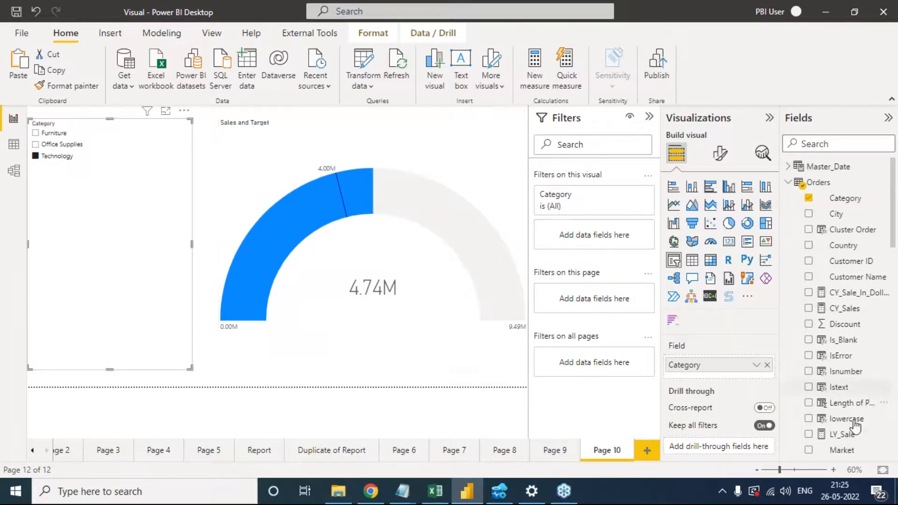
- Locate the Target measure in the Orders table, review the fixed value in its formula, and close the formula without changing it
{"action": "scroll", "coordinate": [860, 429], "scroll_direction": "down", "scroll_amount": 5}
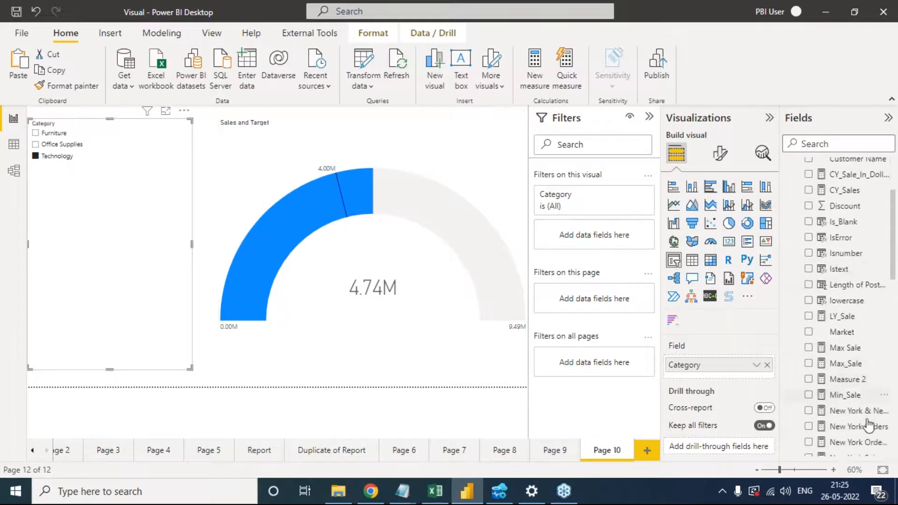
{"action": "scroll", "coordinate": [867, 425], "scroll_direction": "down", "scroll_amount": 5}
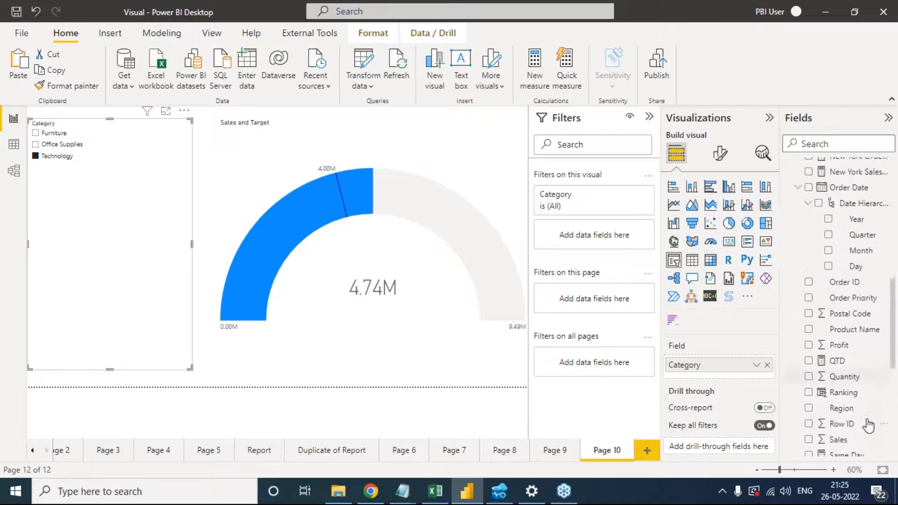
{"action": "scroll", "coordinate": [867, 425], "scroll_direction": "down", "scroll_amount": 5}
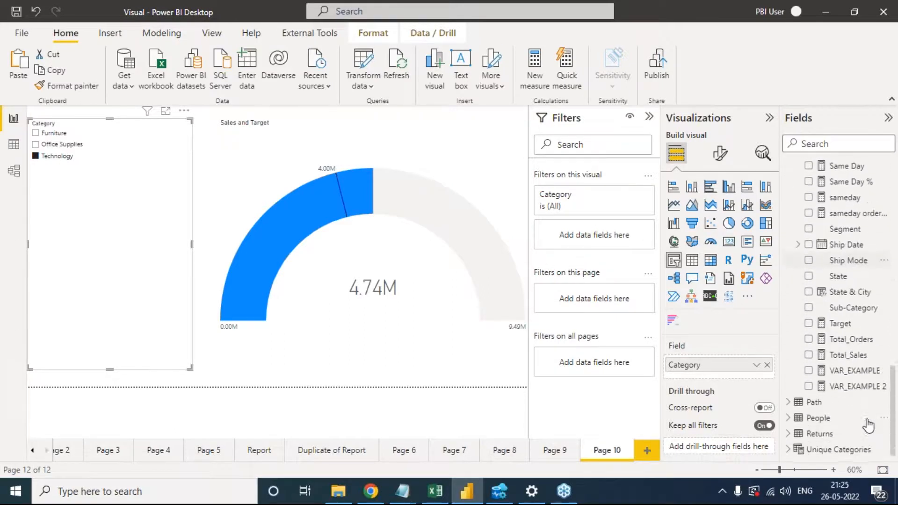
{"action": "scroll", "coordinate": [855, 397], "scroll_direction": "up", "scroll_amount": 1}
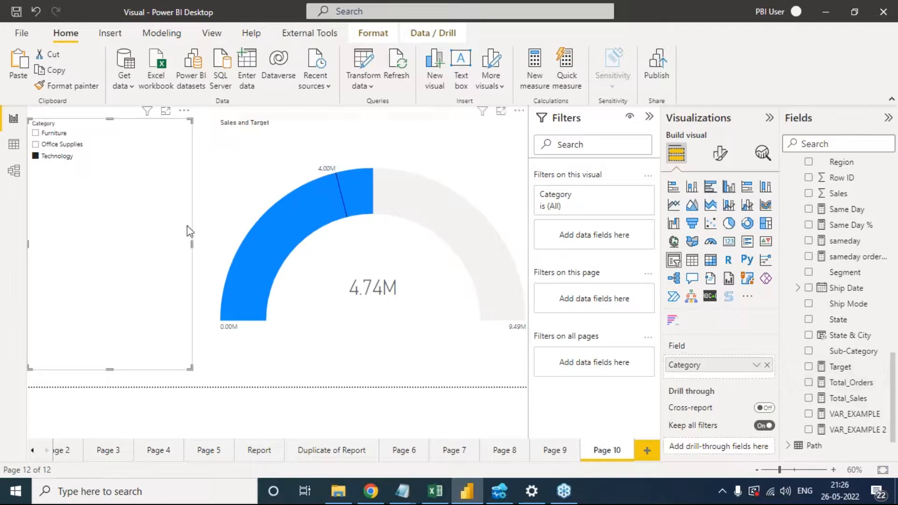
{"action": "left_click", "coordinate": [850, 370]}
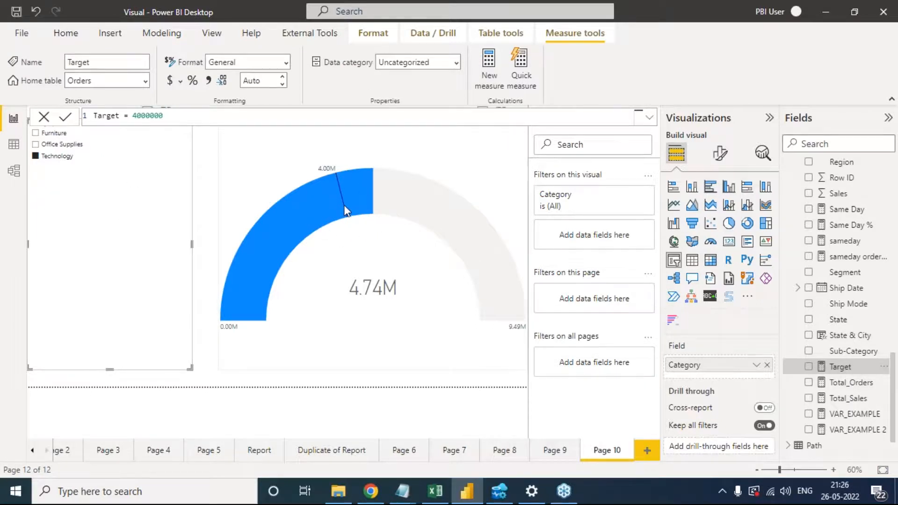
{"action": "double_click", "coordinate": [141, 117]}
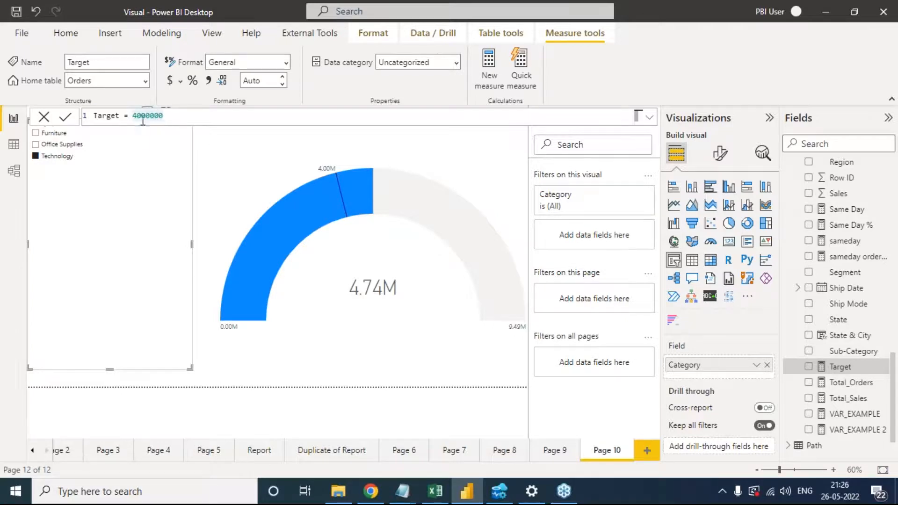
{"action": "left_click_drag", "start_coordinate": [132, 115], "coordinate": [173, 114]}
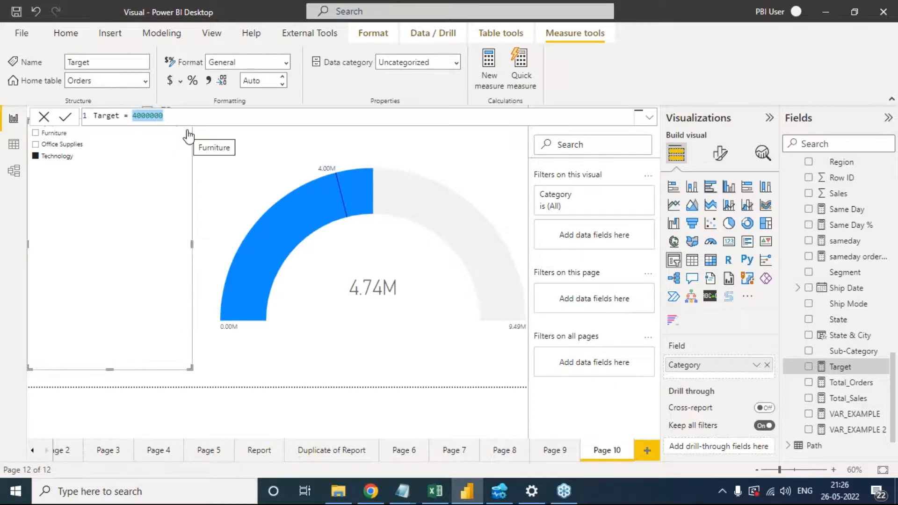
{"action": "key", "text": "Escape"}
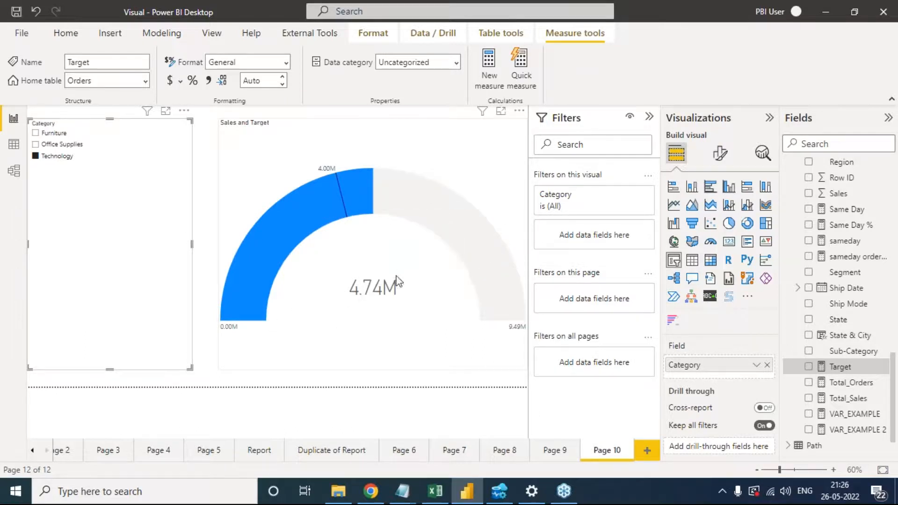
- Filter the gauge by Office Supplies and finally Furniture, and inspect the gauge's sales and target values
{"action": "left_click", "coordinate": [70, 144]}
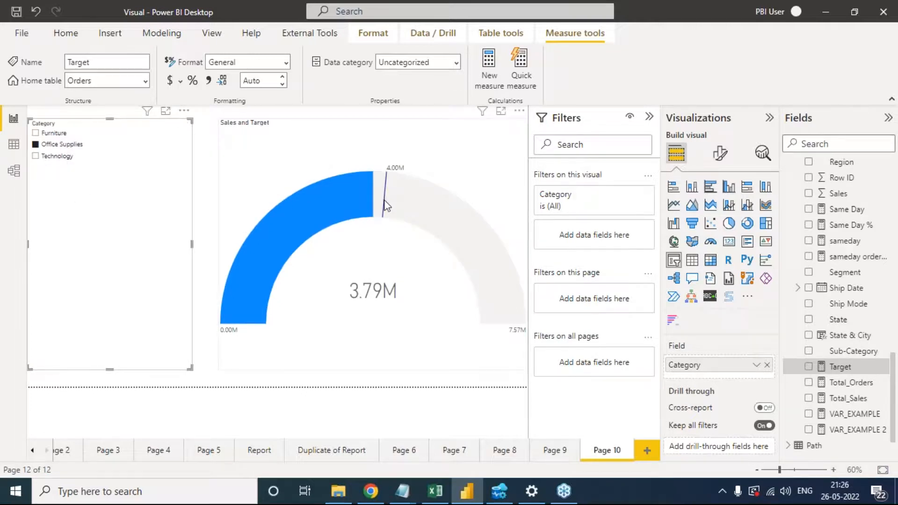
{"action": "left_click", "coordinate": [52, 133]}
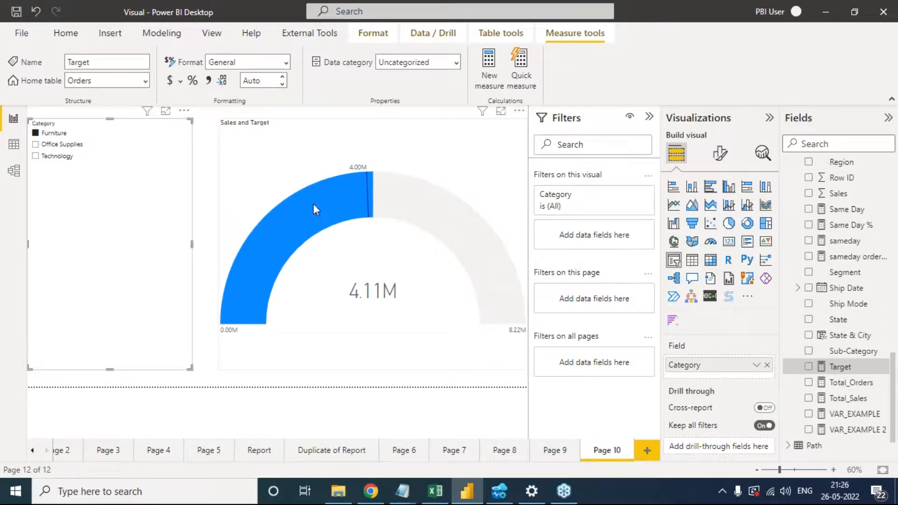
{"action": "mouse_move", "coordinate": [376, 216]}
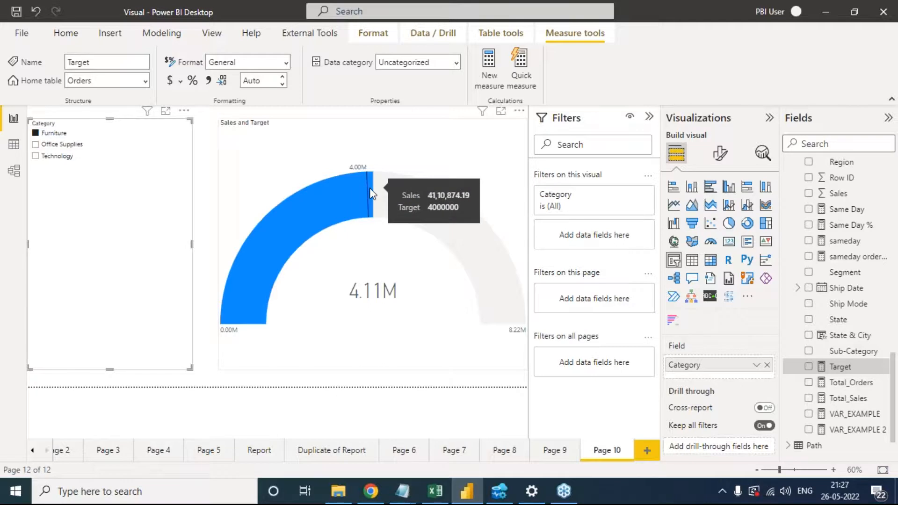
- Create a measure in the Orders table with the formula Color = SWITCH(TRUE(),SUM(Orders[Sales])>4000000,"Green","Red"), commit it and close the formula
{"action": "right_click", "coordinate": [841, 366]}
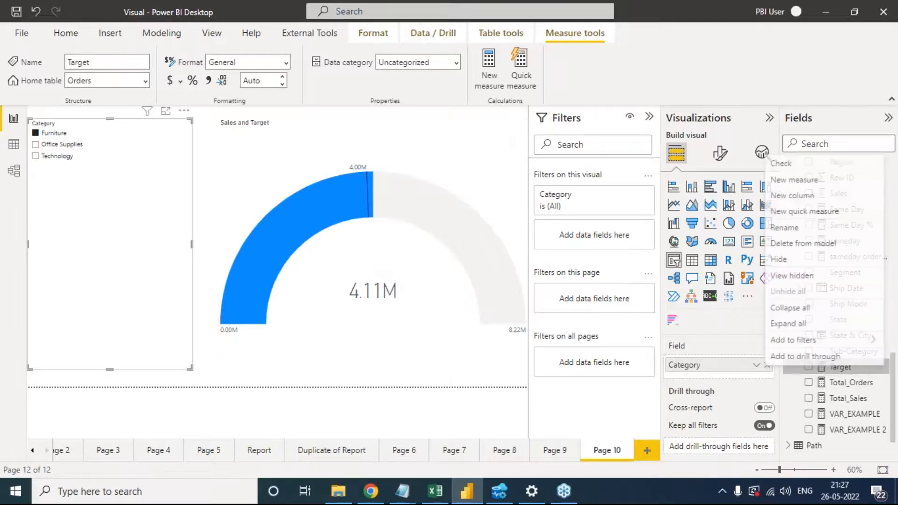
{"action": "left_click", "coordinate": [788, 182]}
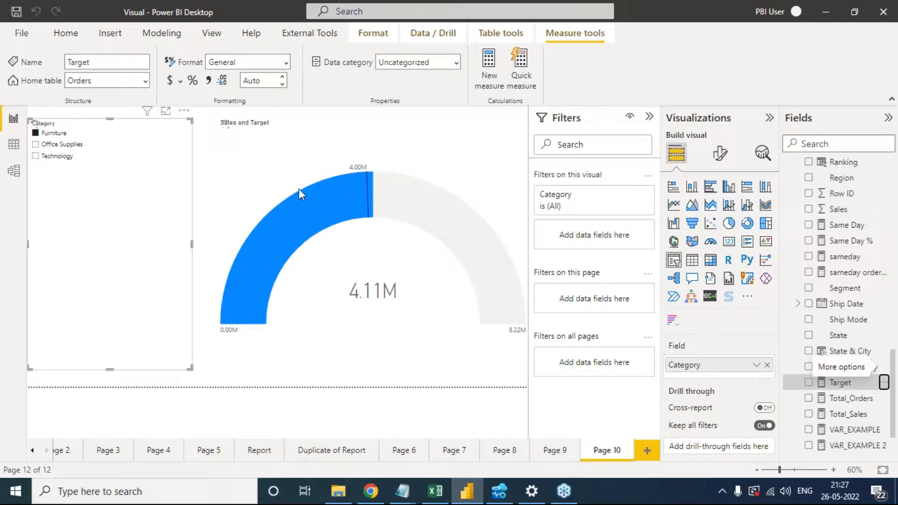
{"action": "type", "text": "Color = "}
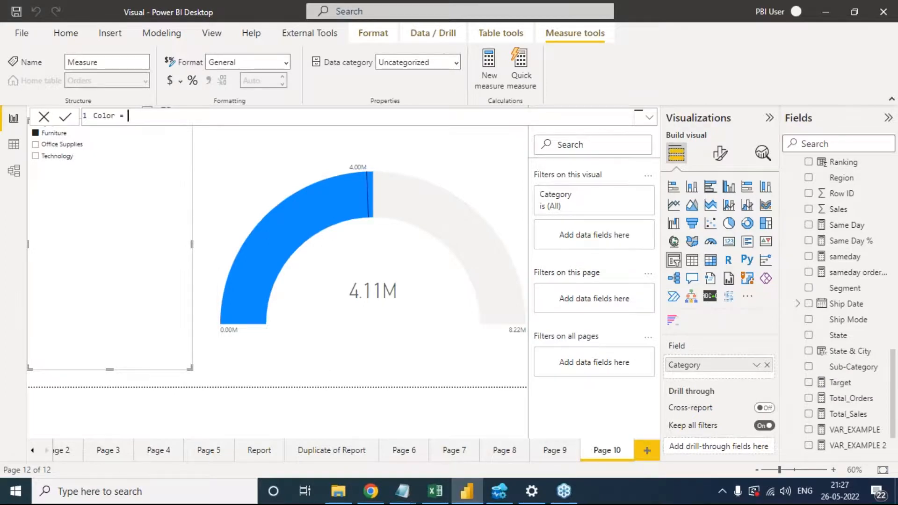
{"action": "type", "text": "SWITCH("}
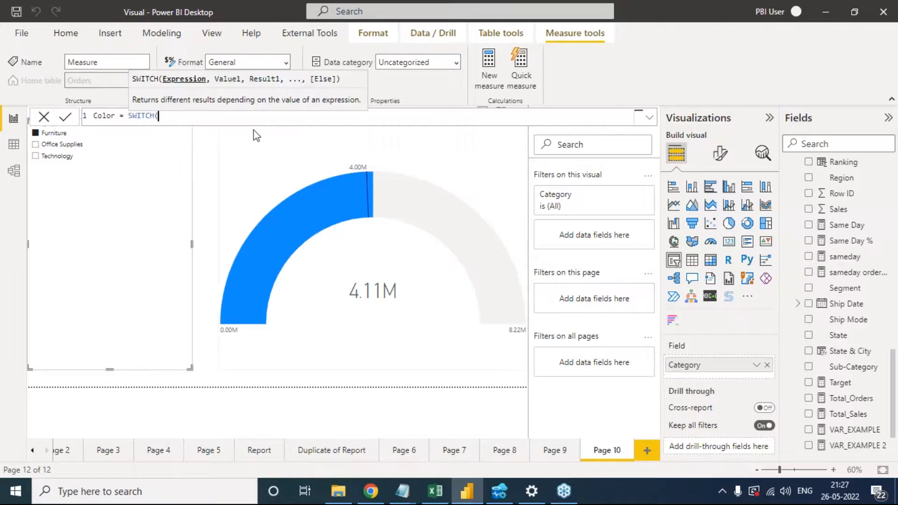
{"action": "type", "text": "TRUE(),"}
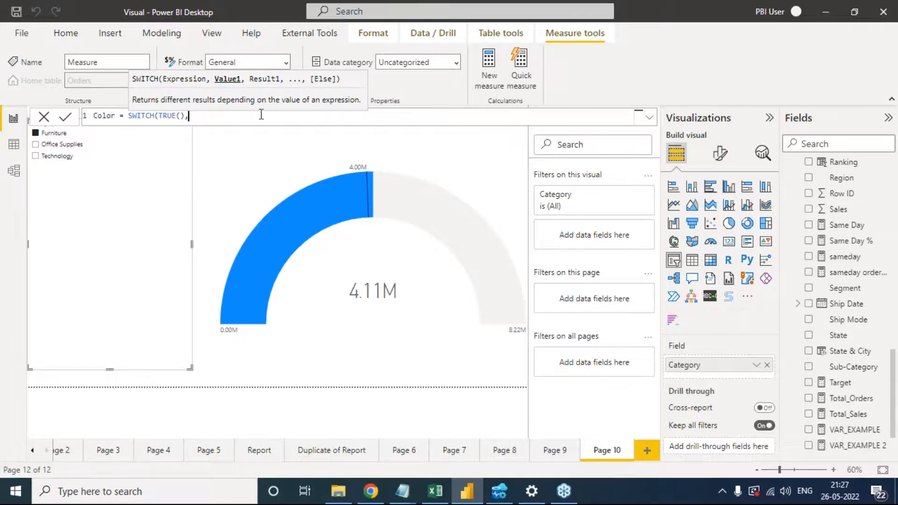
{"action": "type", "text": "SUM(Orders[Sal"}
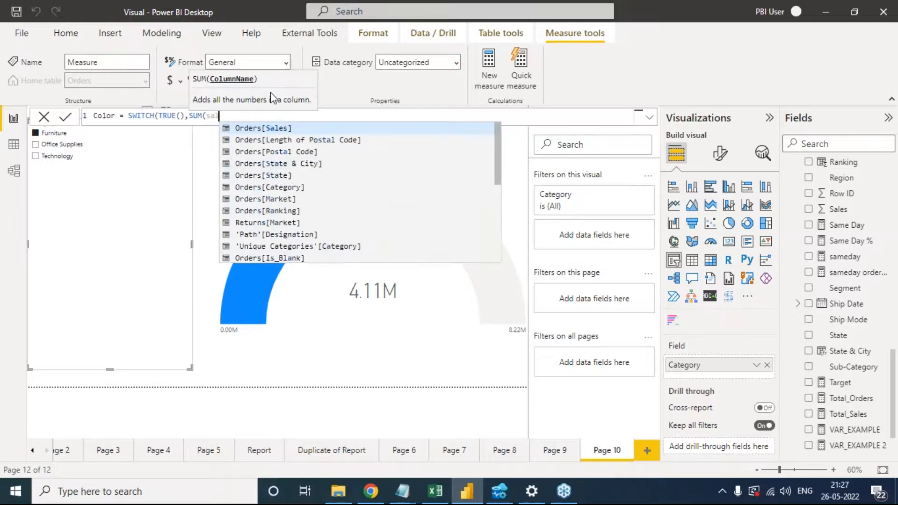
{"action": "type", "text": "e"}
{"action": "key", "text": "Tab"}
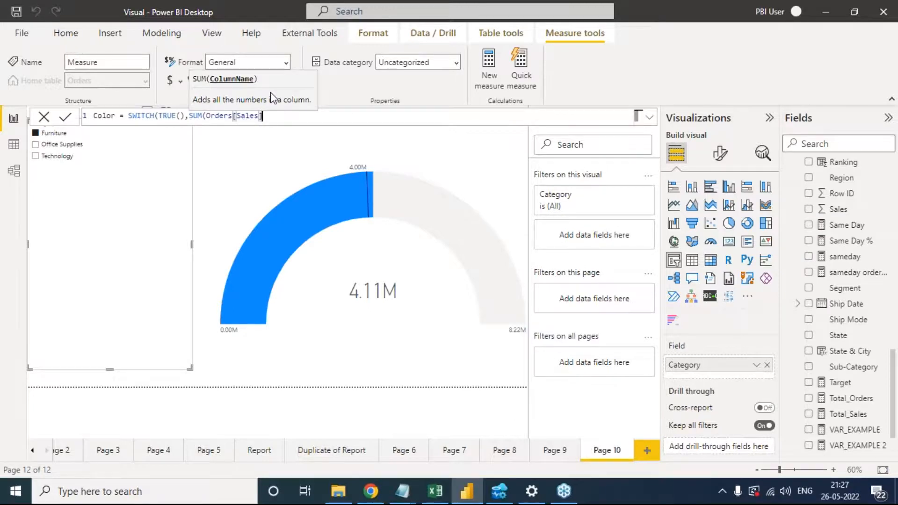
{"action": "type", "text": ")>40000"}
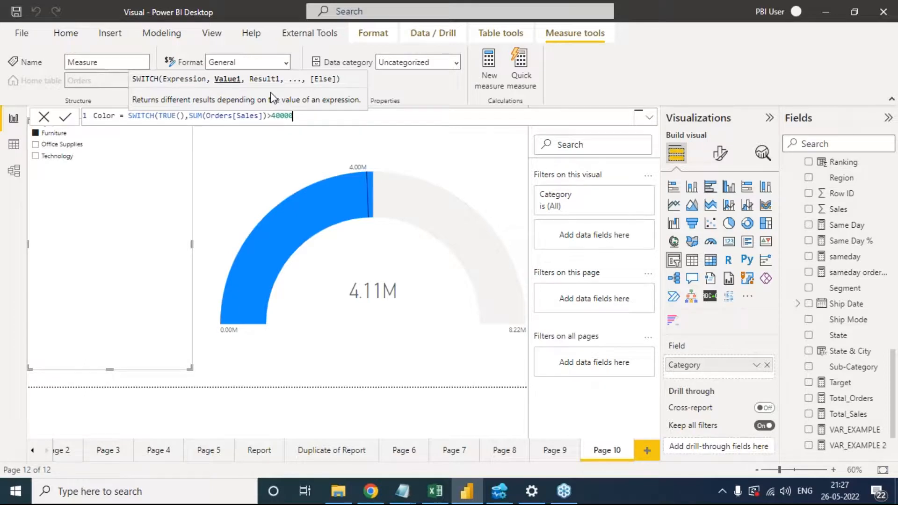
{"action": "type", "text": "00,\"Green\",\""}
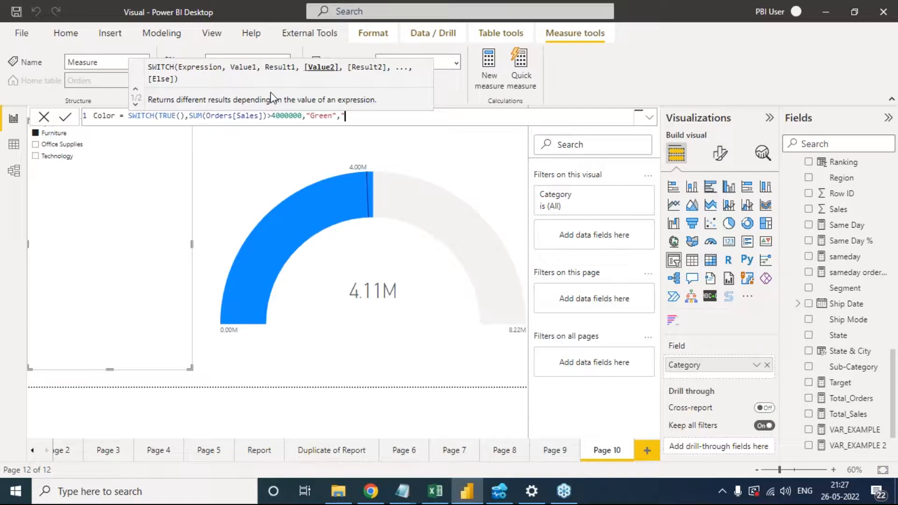
{"action": "type", "text": "Red\")"}
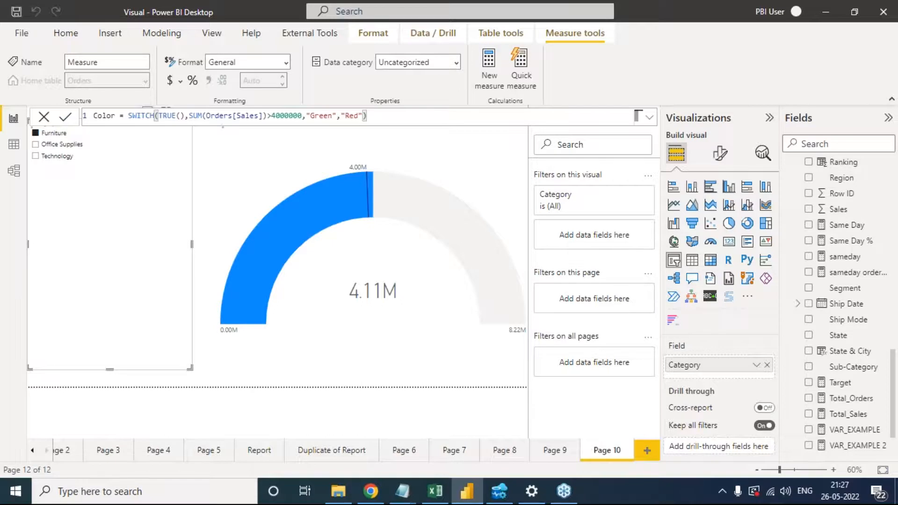
{"action": "key", "text": "Return"}
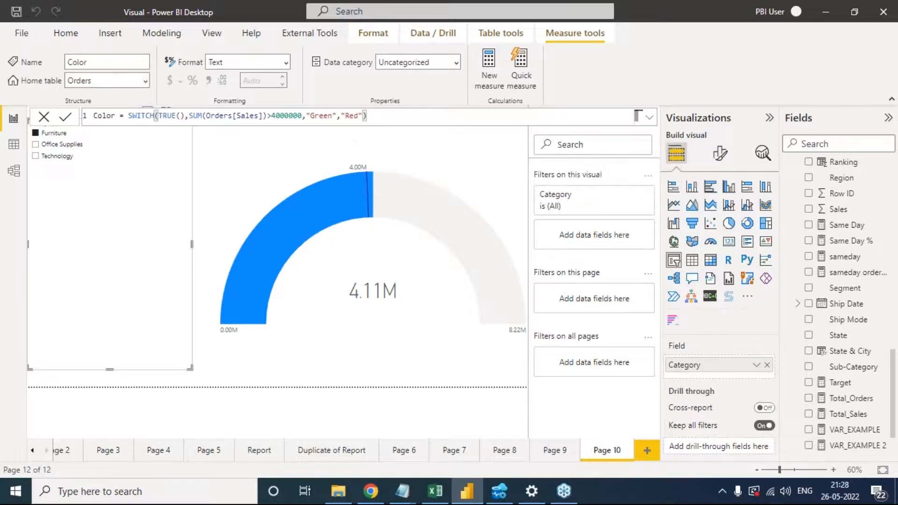
{"action": "left_click", "coordinate": [44, 117]}
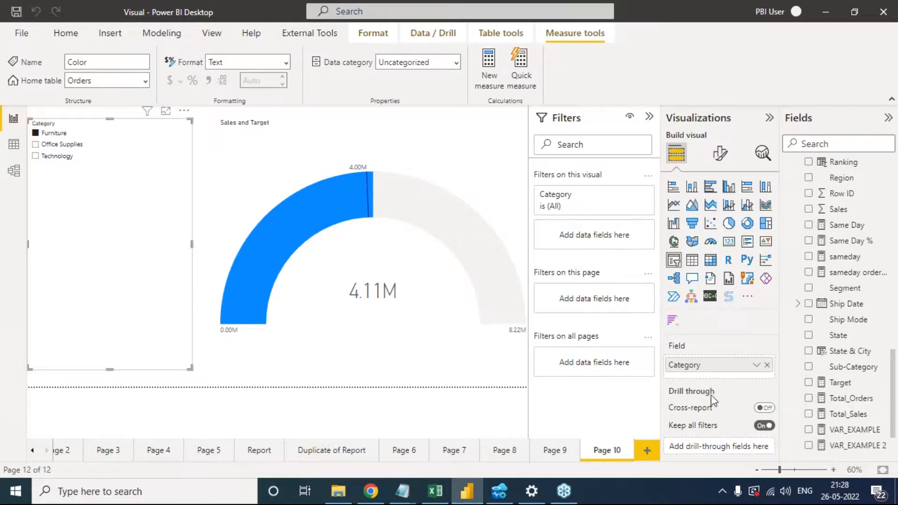
- Open the conditional formatting settings for the Sales and Target gauge's fill color
{"action": "left_click", "coordinate": [513, 165]}
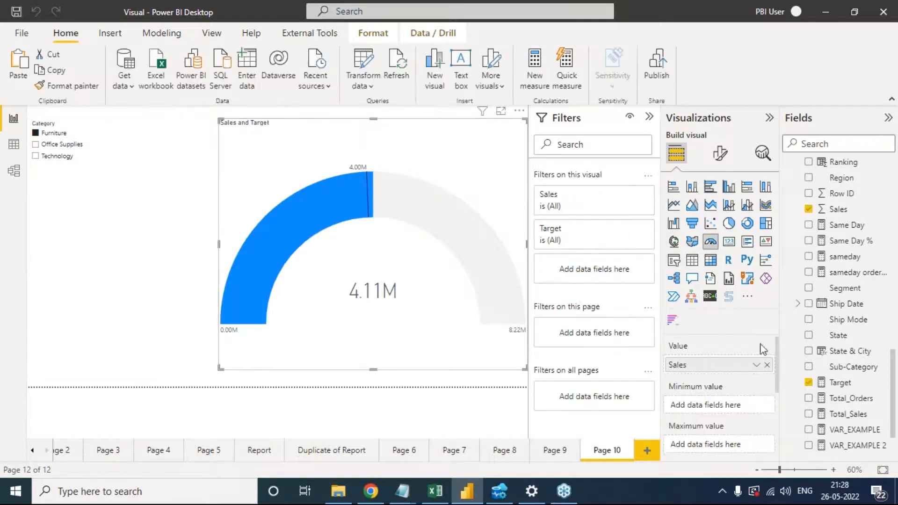
{"action": "scroll", "coordinate": [789, 379], "scroll_direction": "down", "scroll_amount": 2}
{"action": "scroll", "coordinate": [733, 415], "scroll_direction": "down", "scroll_amount": 1}
{"action": "scroll", "coordinate": [733, 416], "scroll_direction": "down", "scroll_amount": 2}
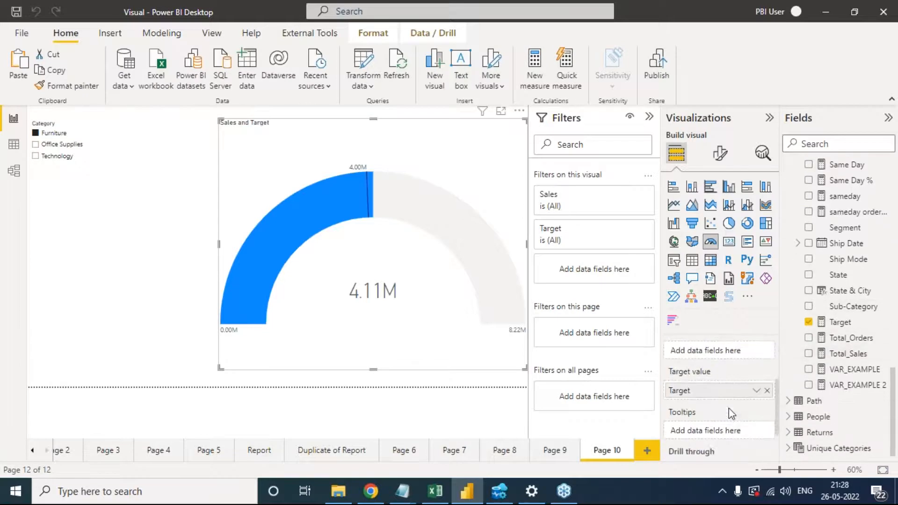
{"action": "scroll", "coordinate": [729, 407], "scroll_direction": "down", "scroll_amount": 1}
{"action": "scroll", "coordinate": [725, 393], "scroll_direction": "up", "scroll_amount": 1}
{"action": "left_click", "coordinate": [720, 153]}
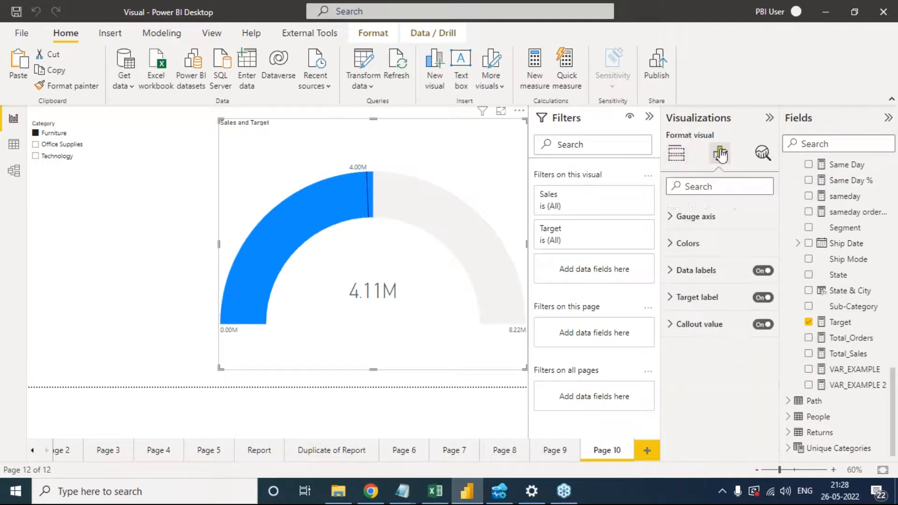
{"action": "left_click", "coordinate": [672, 274]}
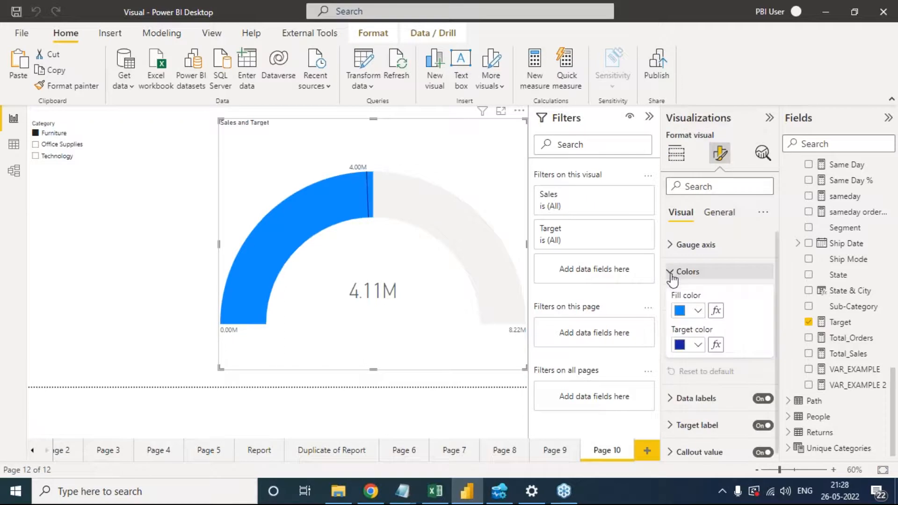
{"action": "left_click", "coordinate": [716, 311]}
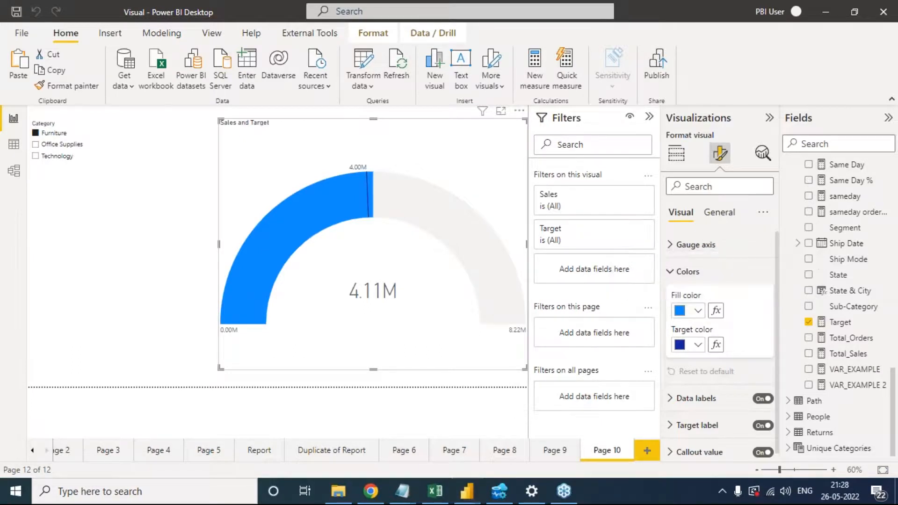
{"action": "left_click", "coordinate": [715, 430]}
{"action": "left_click", "coordinate": [716, 311]}
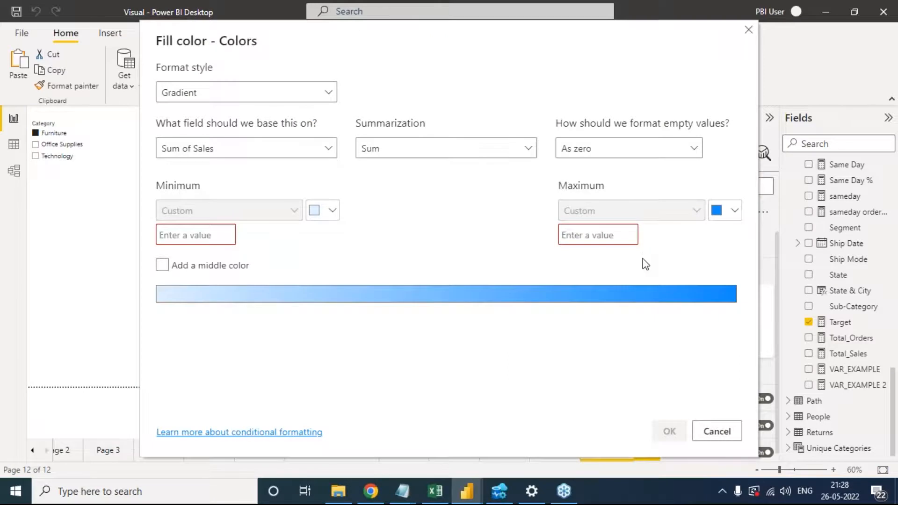
- Set the gauge's fill color format style to Field value, base it on the Color measure from Orders, and apply it
{"action": "left_click", "coordinate": [309, 99]}
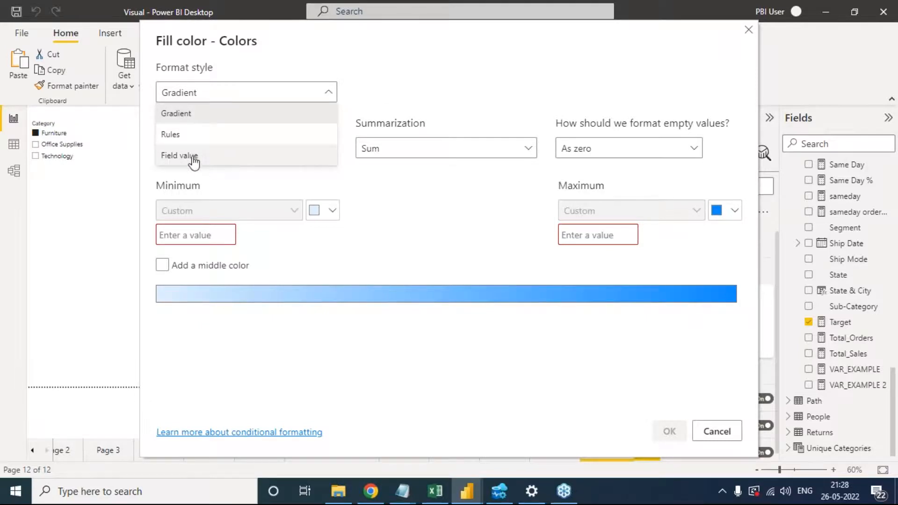
{"action": "left_click", "coordinate": [191, 114]}
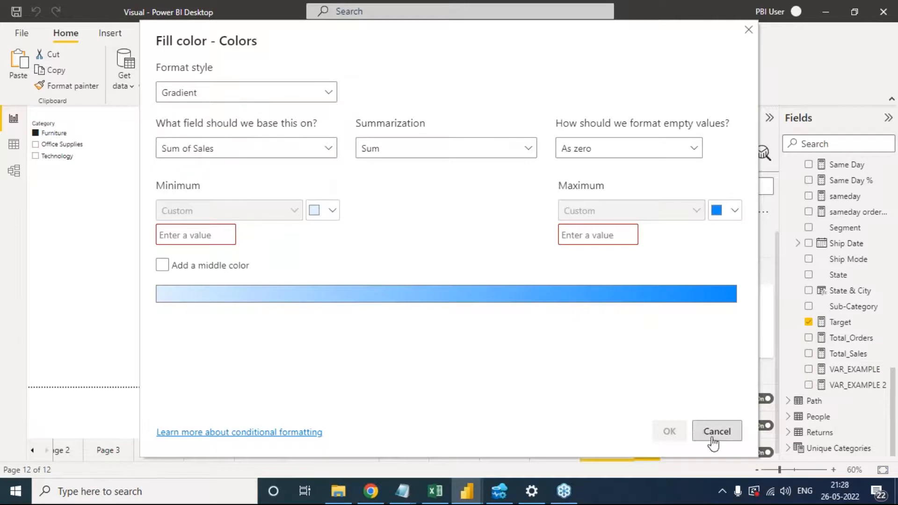
{"action": "left_click", "coordinate": [271, 92]}
{"action": "left_click", "coordinate": [228, 155]}
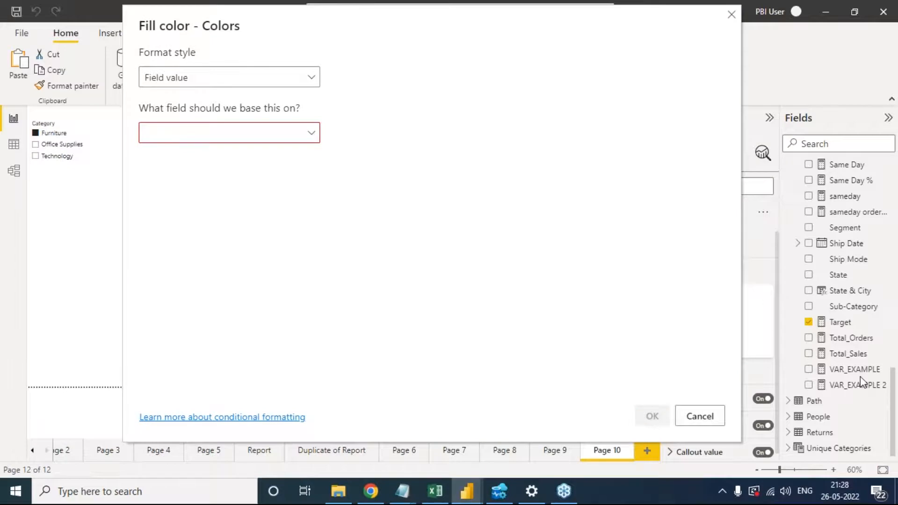
{"action": "left_click", "coordinate": [283, 134]}
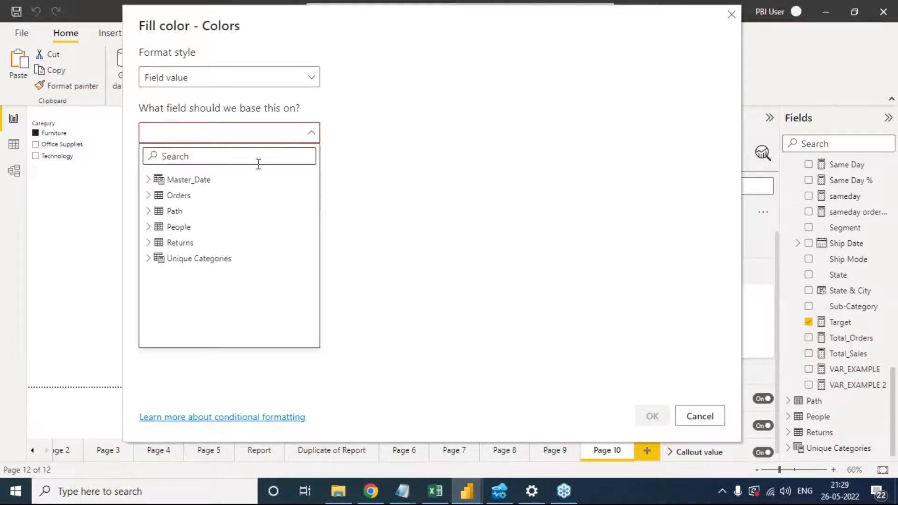
{"action": "type", "text": "colo"}
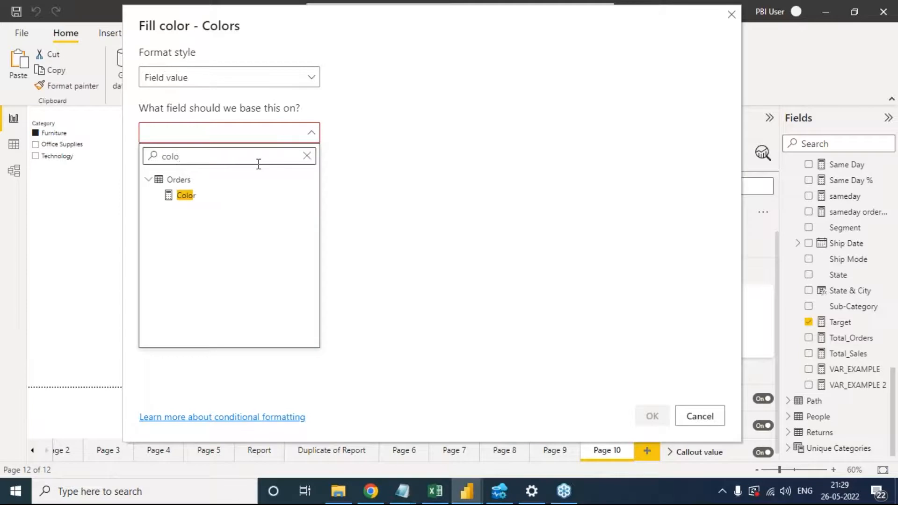
{"action": "left_click", "coordinate": [196, 196]}
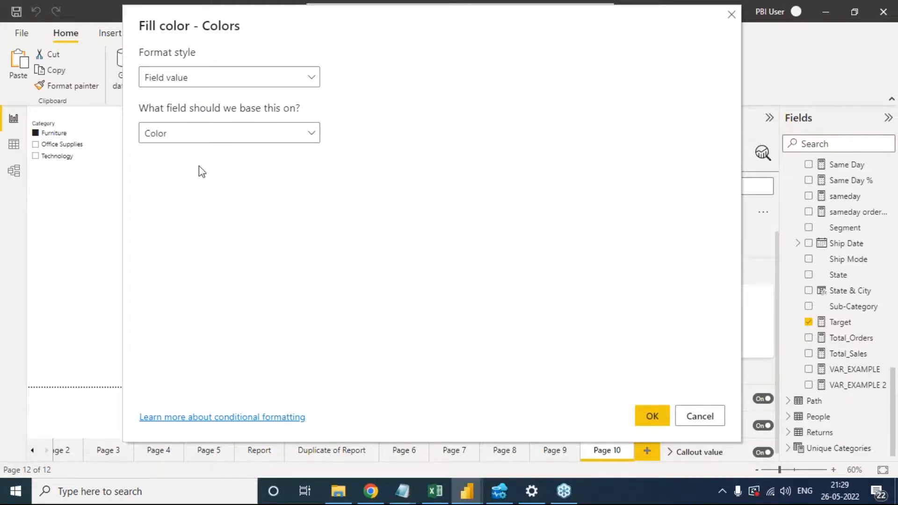
{"action": "left_click", "coordinate": [651, 421]}
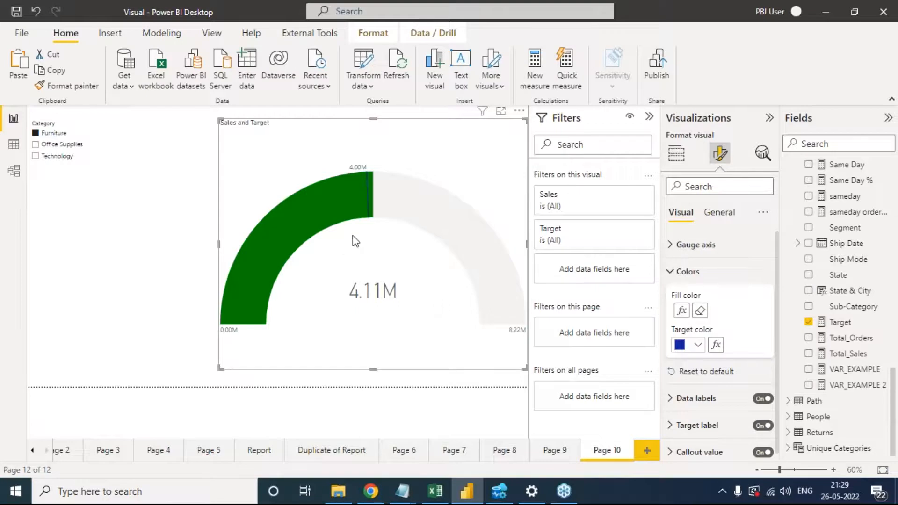
- Filter the gauge by Technology and finally Office Supplies, and inspect its fill color against the target
{"action": "left_click", "coordinate": [186, 190]}
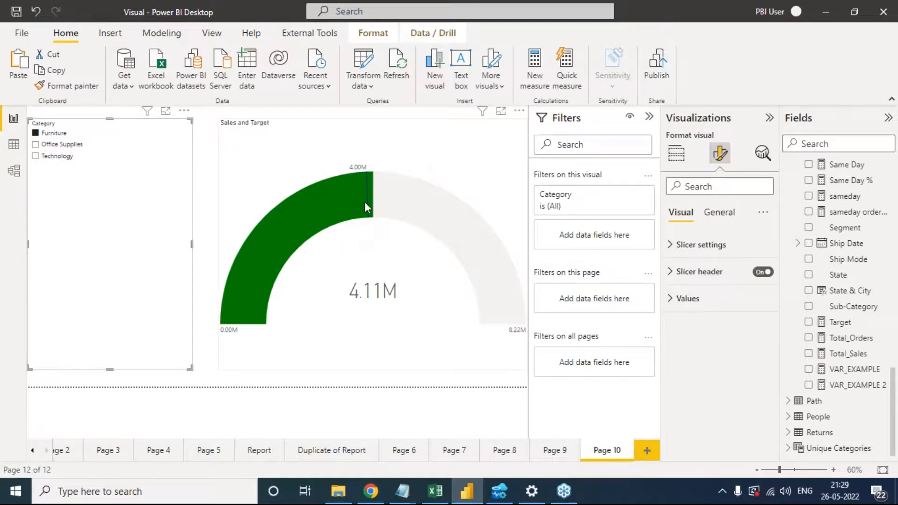
{"action": "left_click", "coordinate": [36, 156]}
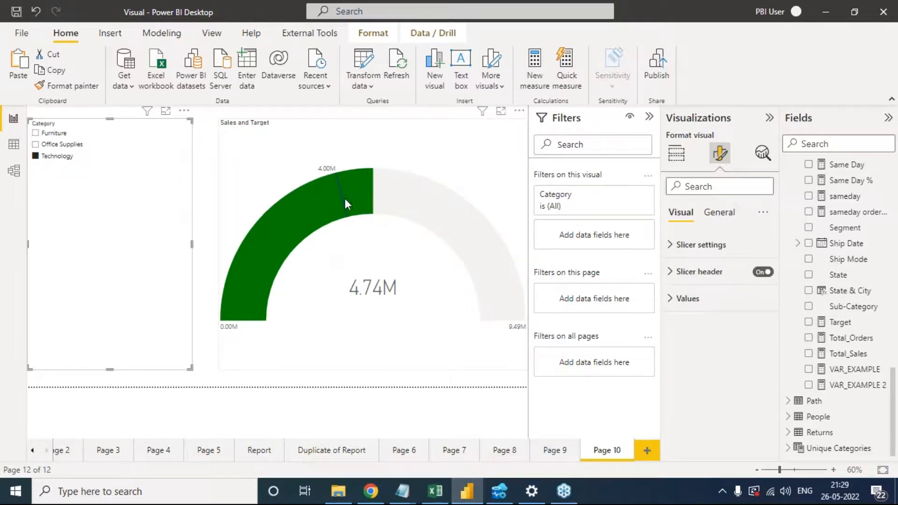
{"action": "mouse_move", "coordinate": [302, 239]}
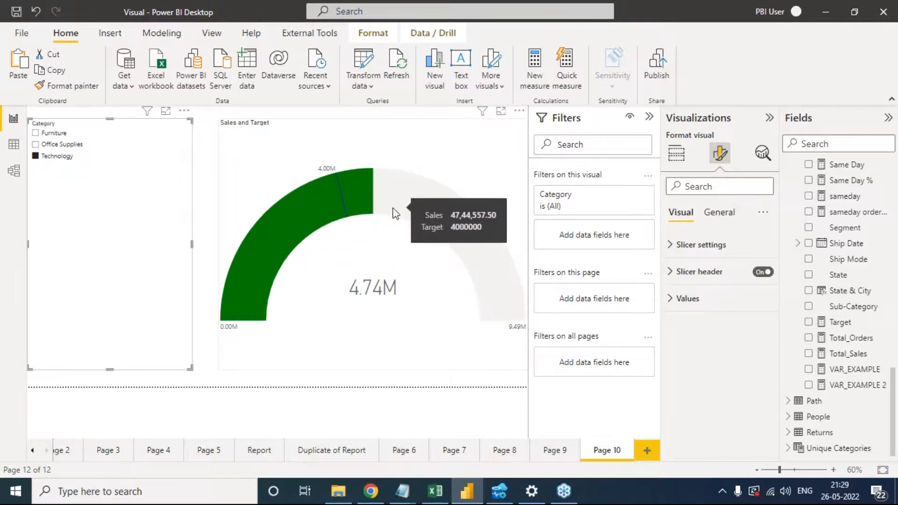
{"action": "left_click", "coordinate": [56, 147]}
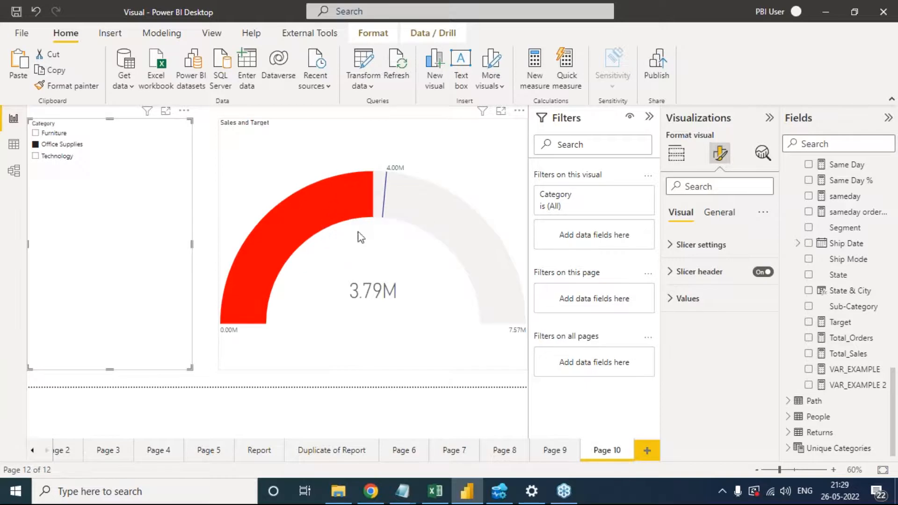
- Shrink the Sales and Target gauge to about half its height and place it in the upper-right part of the report page
{"action": "left_click", "coordinate": [248, 363]}
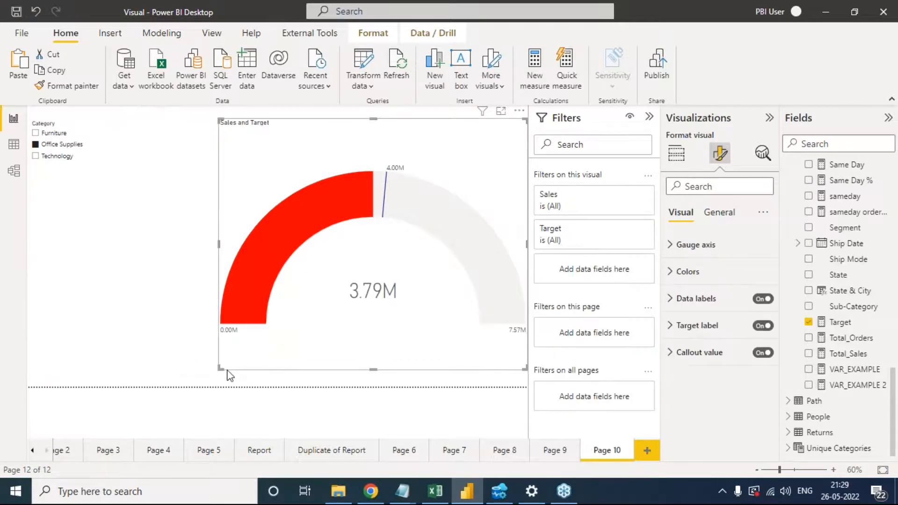
{"action": "left_click_drag", "start_coordinate": [220, 368], "coordinate": [321, 229]}
{"action": "left_click_drag", "start_coordinate": [496, 160], "coordinate": [494, 156]}
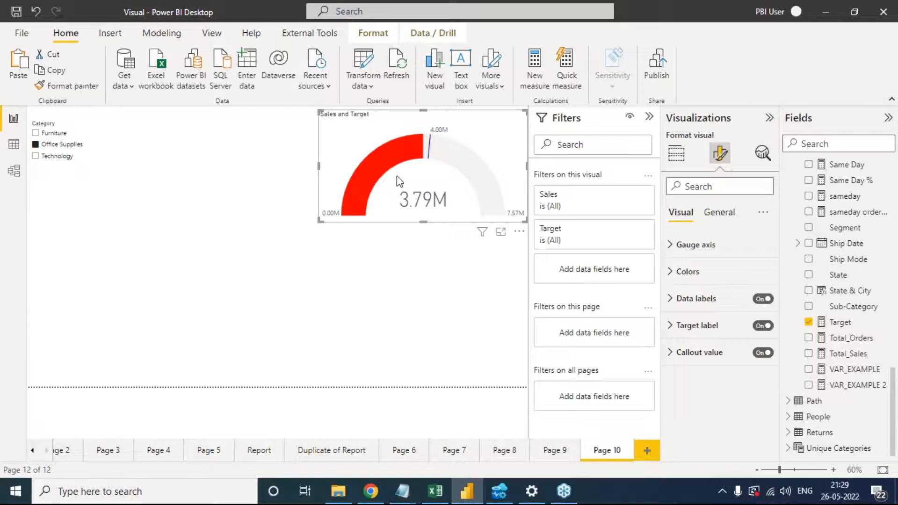
- Filter the gauge by Furniture, Office Supplies and finally Technology, and compare its callout value and fill color for the categories
{"action": "left_click", "coordinate": [52, 133]}
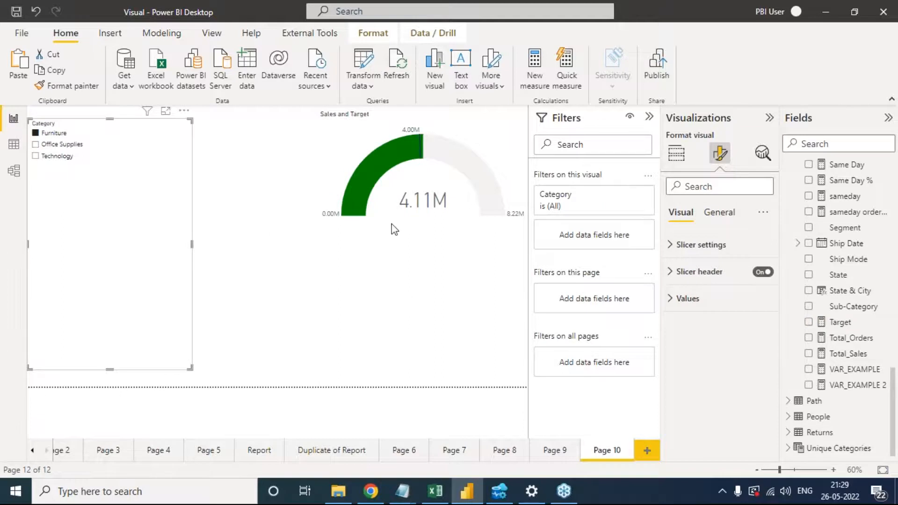
{"action": "mouse_move", "coordinate": [411, 207]}
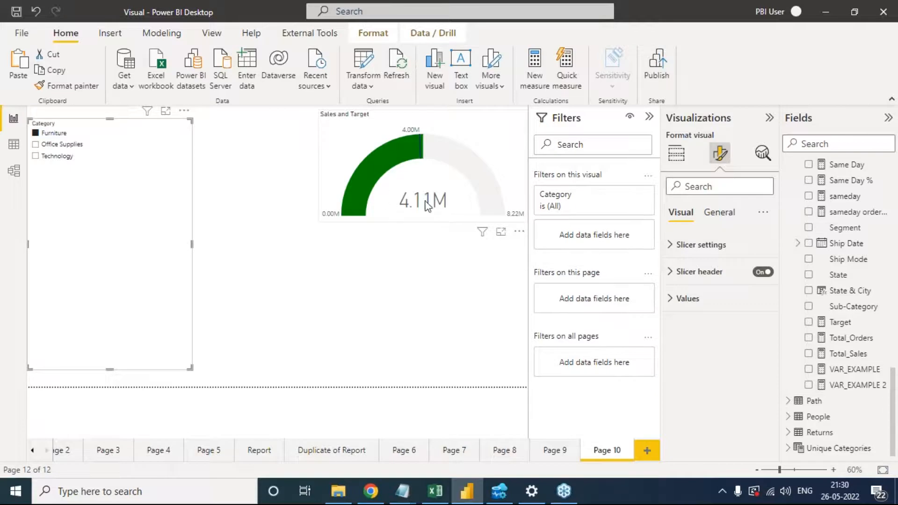
{"action": "mouse_move", "coordinate": [433, 198]}
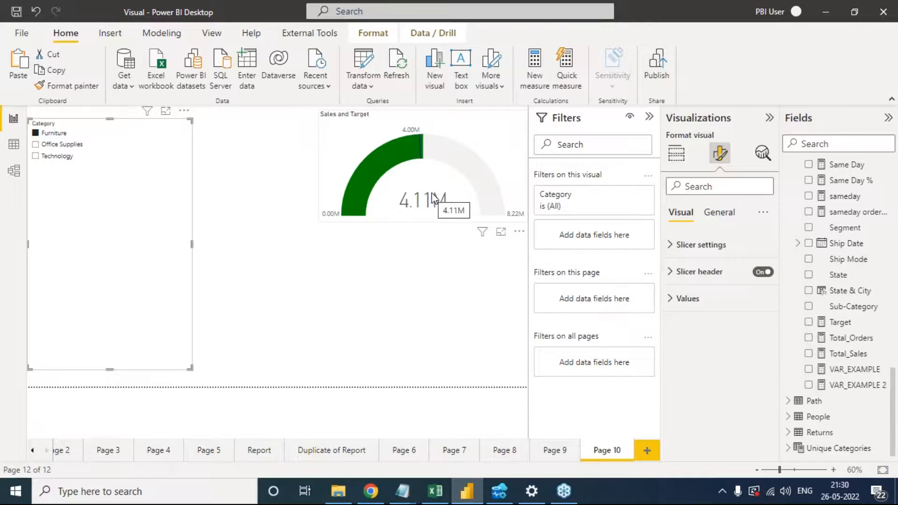
{"action": "left_click", "coordinate": [75, 146]}
{"action": "left_click", "coordinate": [72, 158]}
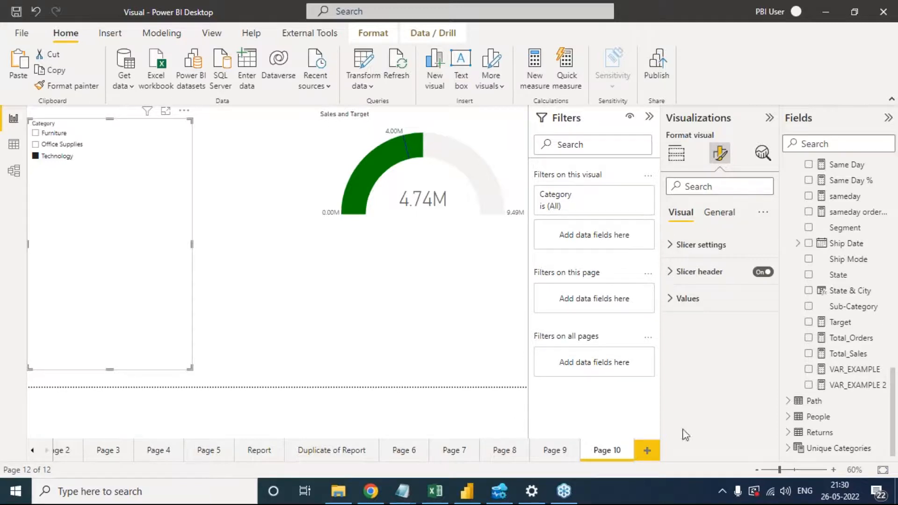
- Switch to Chrome, run a Google search for "5 minute timer" in a new tab, and return to the Visual report in Power BI Desktop
{"action": "left_click", "coordinate": [370, 491]}
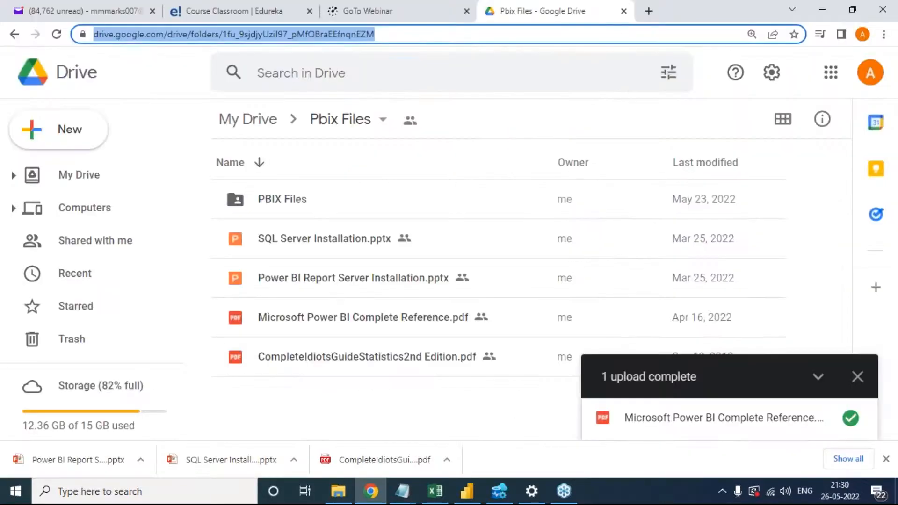
{"action": "left_click", "coordinate": [648, 10]}
{"action": "type", "text": "5"}
{"action": "key", "text": "Return"}
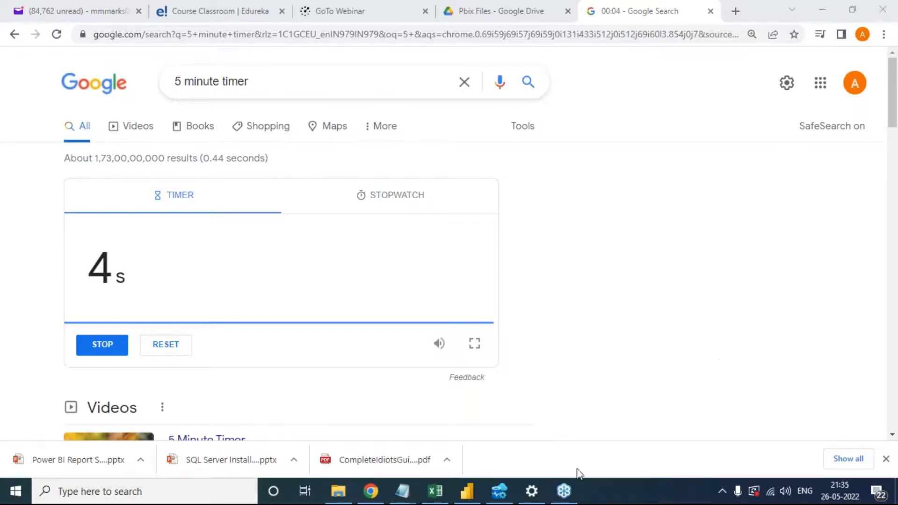
{"action": "mouse_move", "coordinate": [466, 497]}
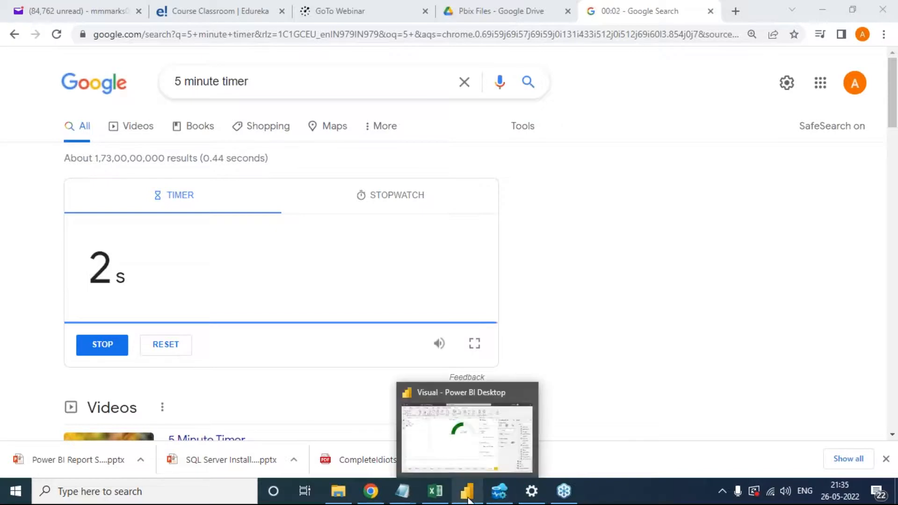
{"action": "left_click", "coordinate": [487, 452]}
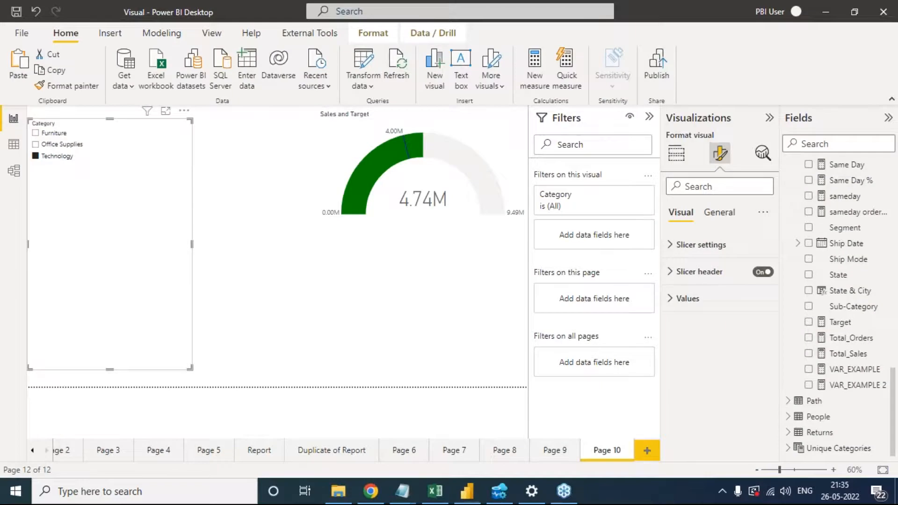
- Move the gauge slightly down and left on the page, and review the Target measure's formula, closing it without changes
{"action": "left_click_drag", "start_coordinate": [497, 161], "coordinate": [483, 176]}
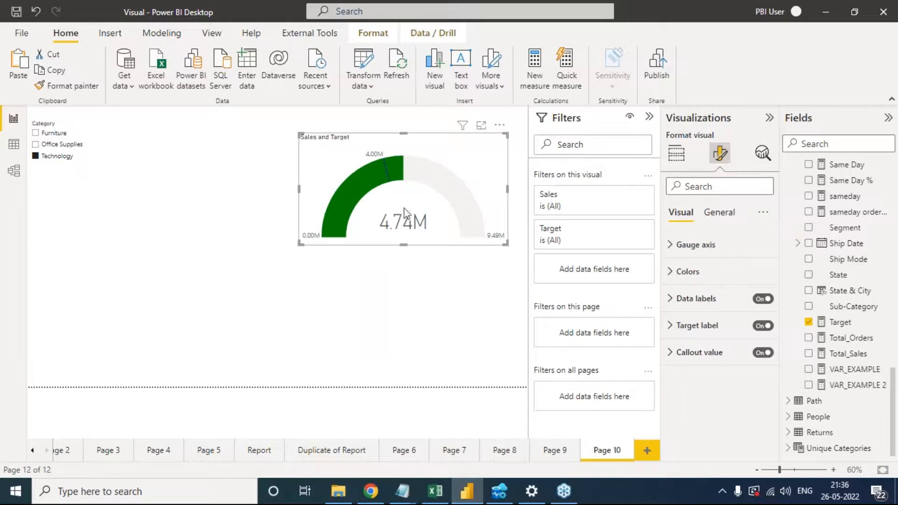
{"action": "left_click", "coordinate": [676, 153]}
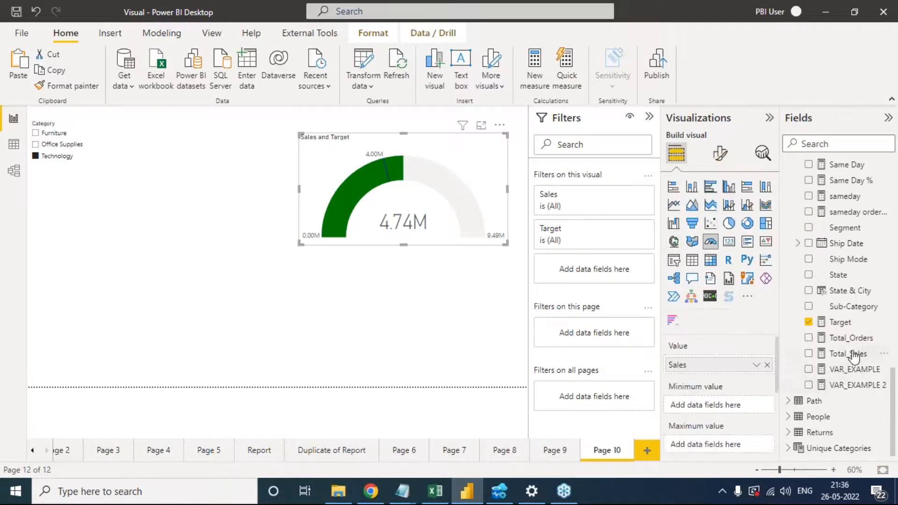
{"action": "left_click", "coordinate": [841, 322]}
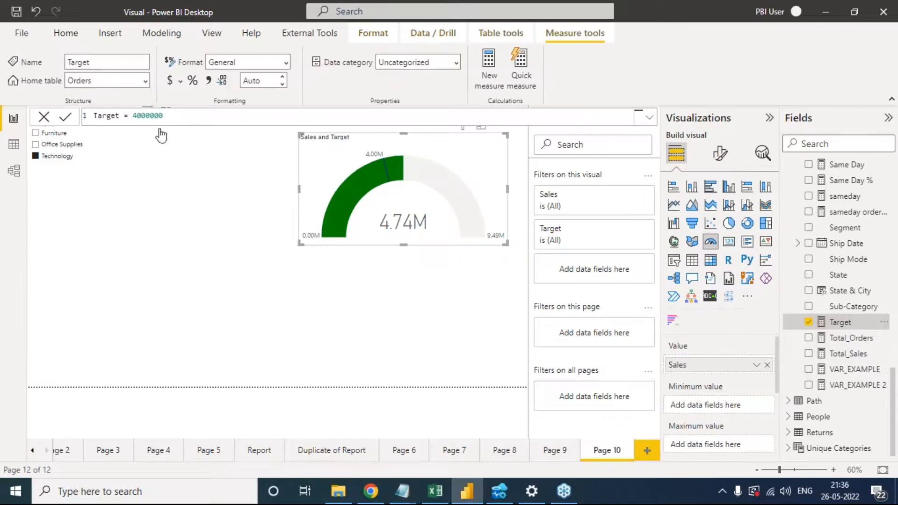
{"action": "double_click", "coordinate": [106, 115]}
{"action": "left_click_drag", "start_coordinate": [137, 115], "coordinate": [165, 115]}
{"action": "key", "text": "Escape"}
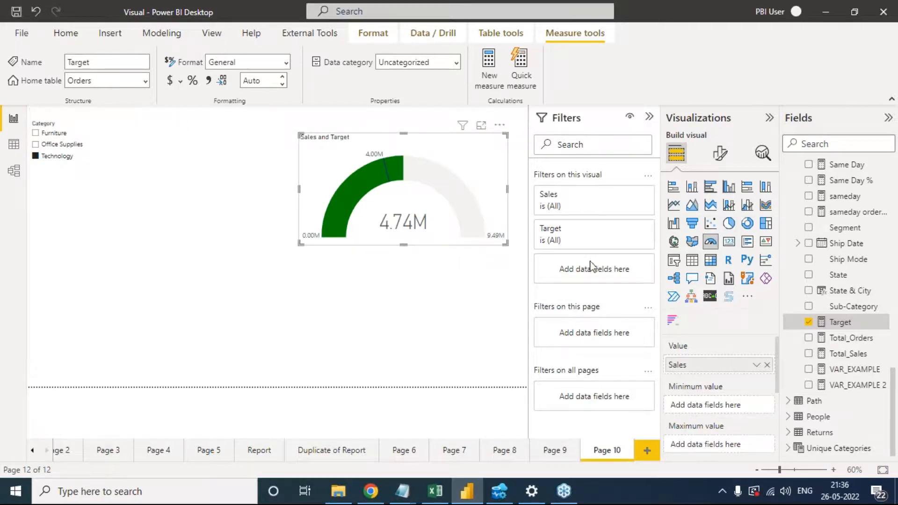
- Check the gauge's target value field, make the gauge taller by extending its lower edge, and keep the gauge selected
{"action": "scroll", "coordinate": [731, 406], "scroll_direction": "down", "scroll_amount": 3}
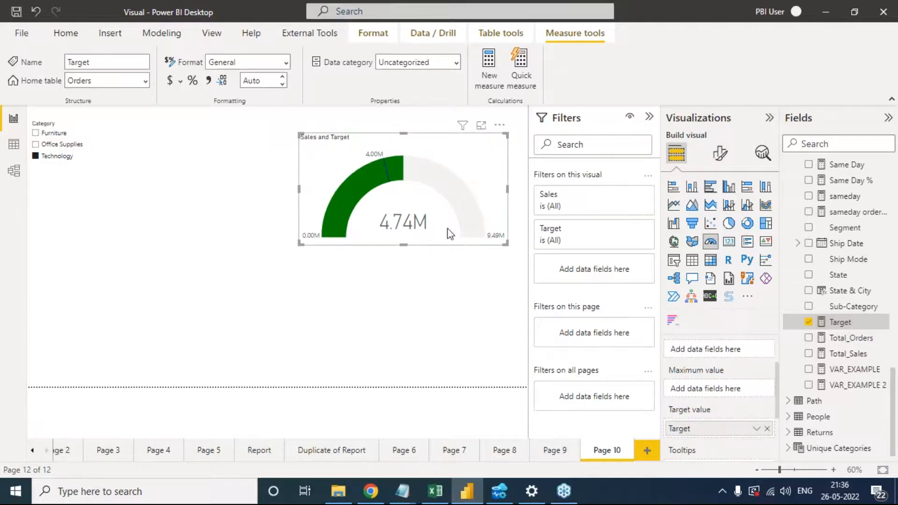
{"action": "left_click_drag", "start_coordinate": [404, 244], "coordinate": [406, 290]}
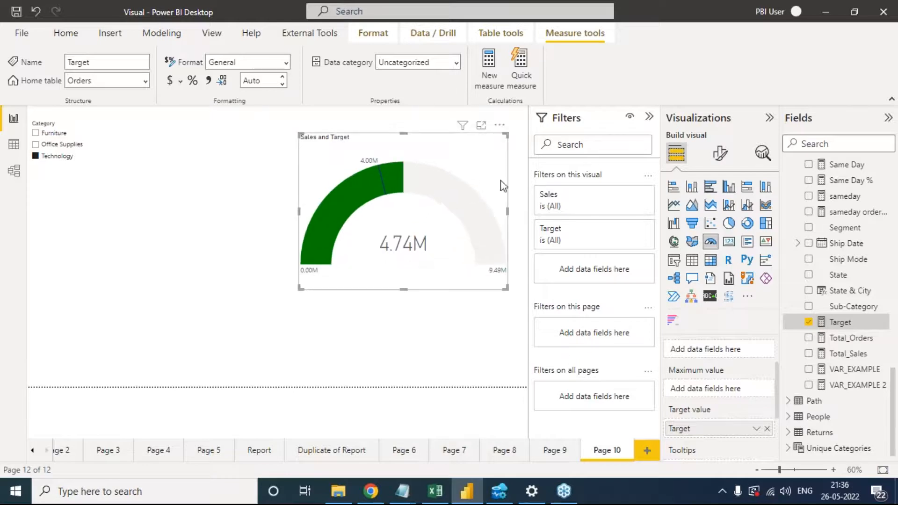
{"action": "left_click", "coordinate": [75, 183]}
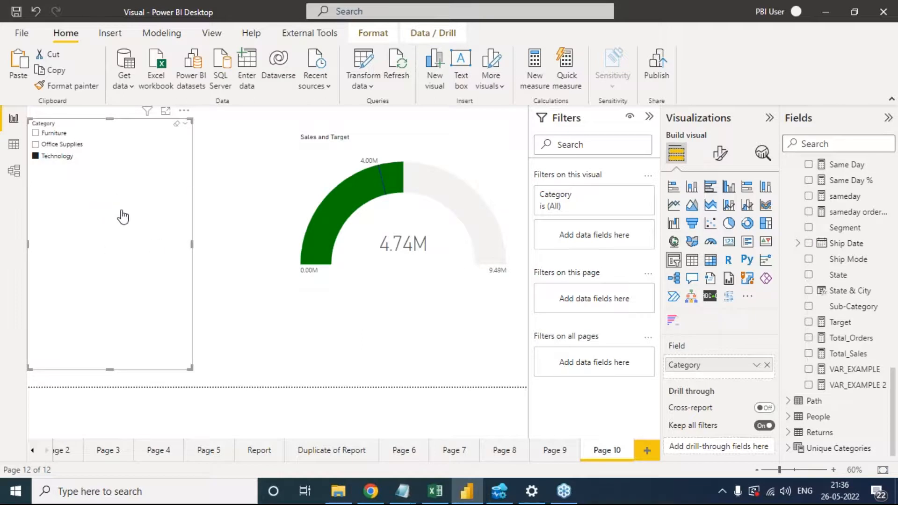
{"action": "left_click", "coordinate": [475, 183]}
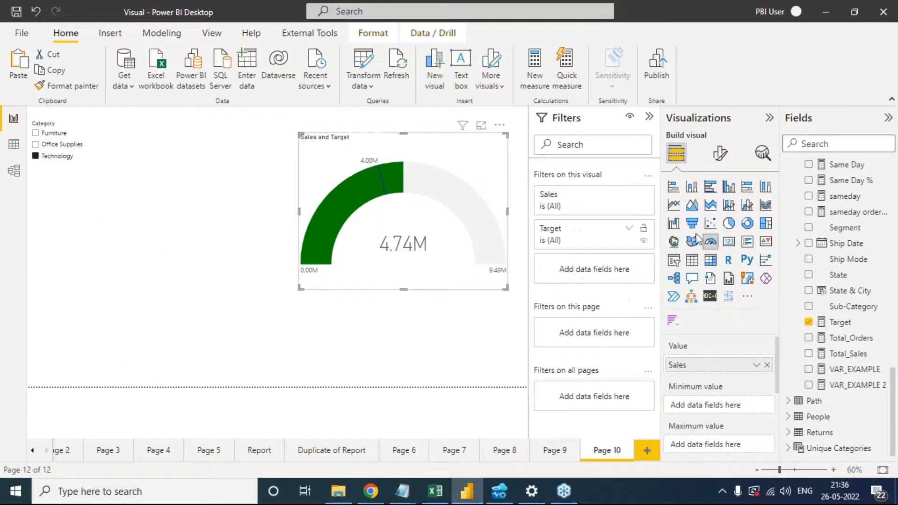
- Locate the Color measure in the Orders table and examine its SWITCH formula, including the TRUE() argument, the sales condition and the "Green" result
{"action": "scroll", "coordinate": [871, 328], "scroll_direction": "up", "scroll_amount": 1}
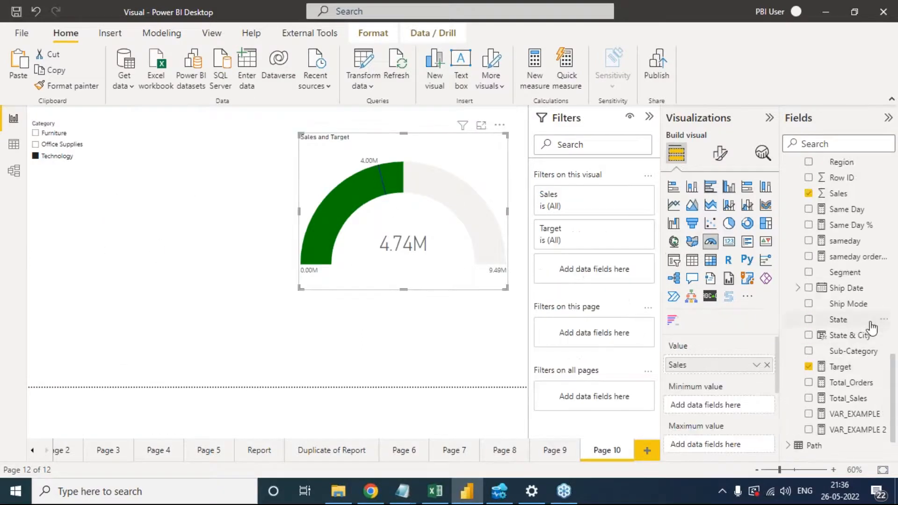
{"action": "scroll", "coordinate": [870, 328], "scroll_direction": "down", "scroll_amount": 2}
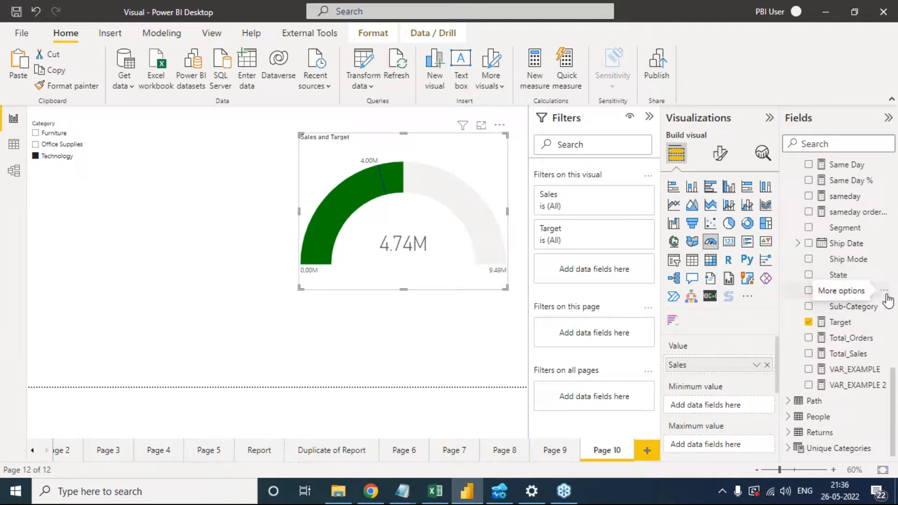
{"action": "scroll", "coordinate": [887, 301], "scroll_direction": "up", "scroll_amount": 4}
{"action": "scroll", "coordinate": [886, 300], "scroll_direction": "up", "scroll_amount": 12}
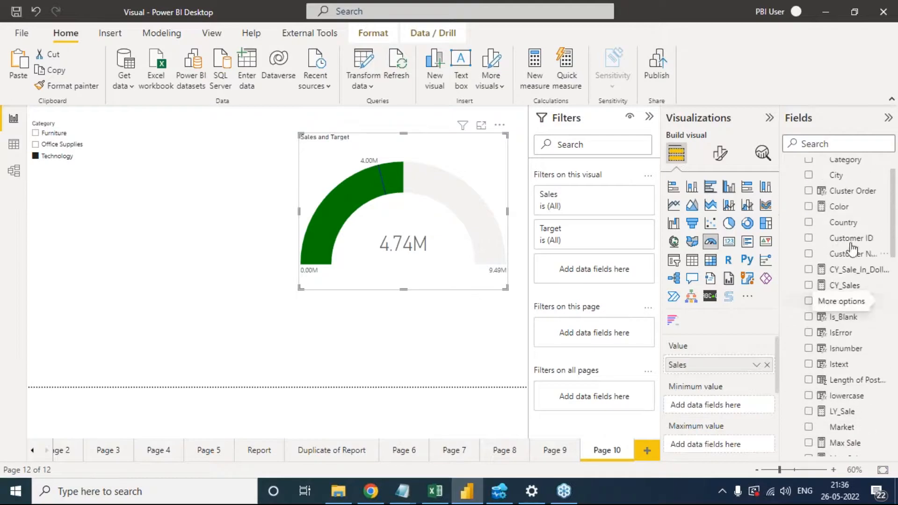
{"action": "left_click", "coordinate": [838, 206]}
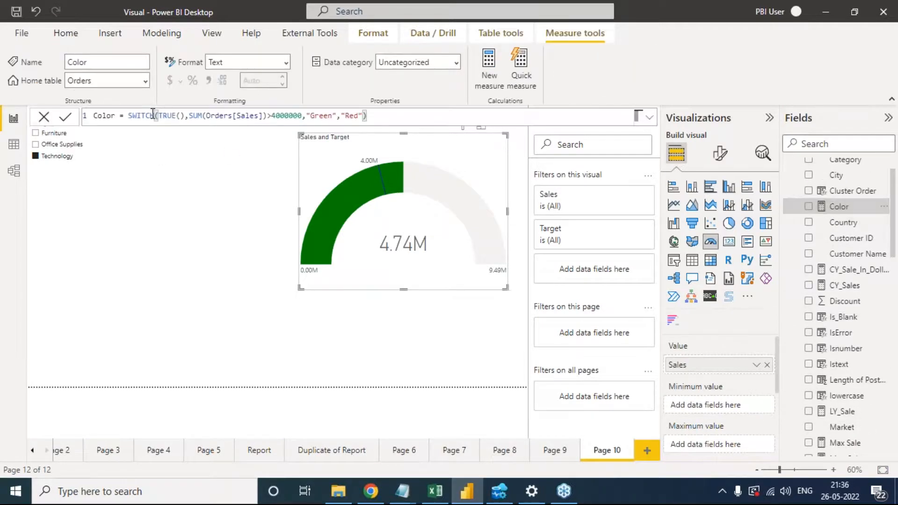
{"action": "double_click", "coordinate": [162, 116]}
{"action": "left_click", "coordinate": [165, 116]}
{"action": "left_click_drag", "start_coordinate": [158, 115], "coordinate": [165, 116]}
{"action": "left_click_drag", "start_coordinate": [190, 115], "coordinate": [268, 116]}
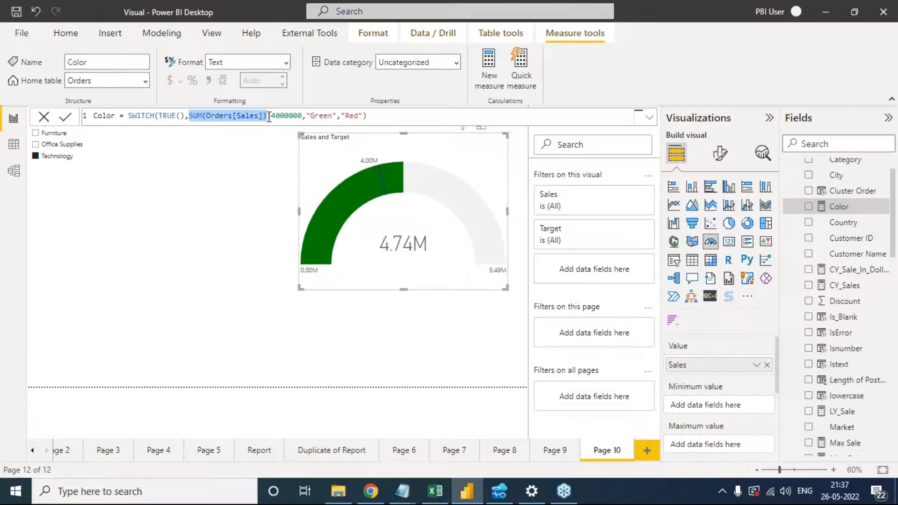
{"action": "double_click", "coordinate": [325, 116]}
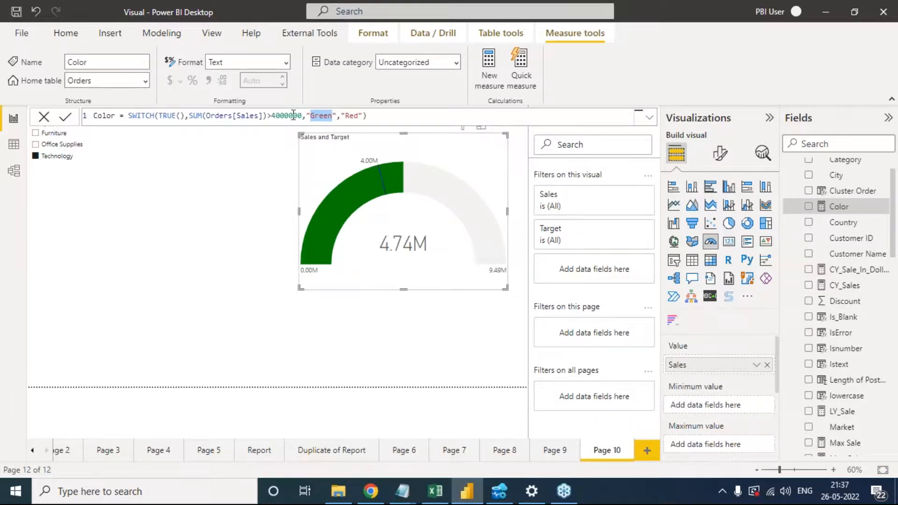
- Review the complete Color measure formula, close it without changes, and reselect the gauge
{"action": "left_click_drag", "start_coordinate": [385, 119], "coordinate": [124, 116]}
{"action": "left_click_drag", "start_coordinate": [386, 117], "coordinate": [110, 114]}
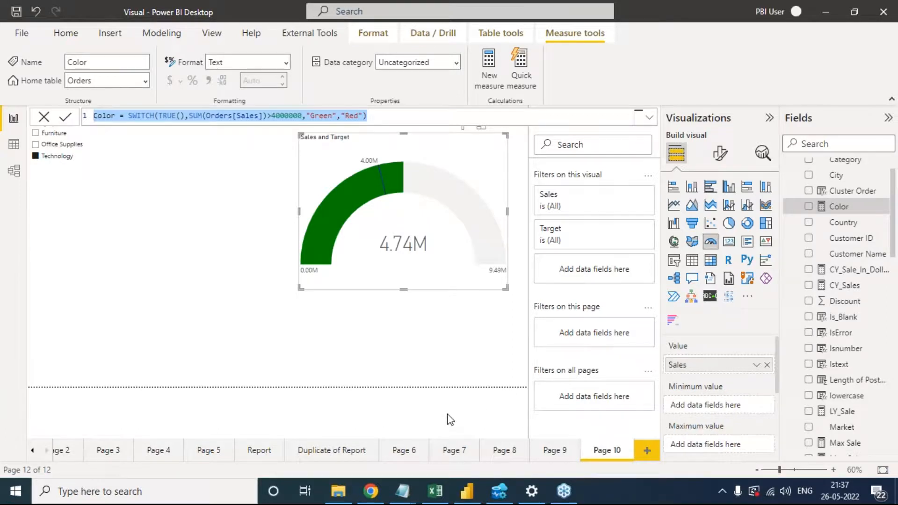
{"action": "left_click", "coordinate": [254, 286]}
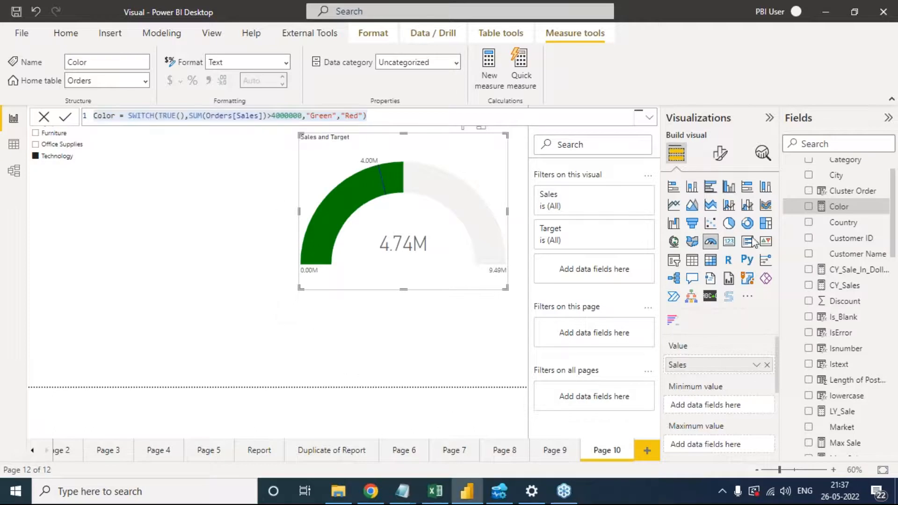
{"action": "left_click", "coordinate": [323, 296]}
{"action": "left_click", "coordinate": [459, 189]}
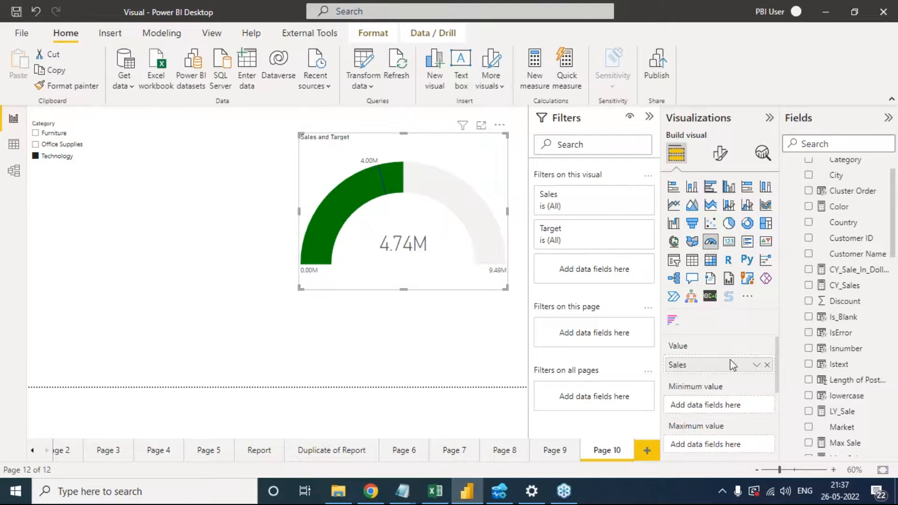
- Expand the gauge's color formatting options and open the conditional formatting settings for its fill color
{"action": "left_click", "coordinate": [720, 152]}
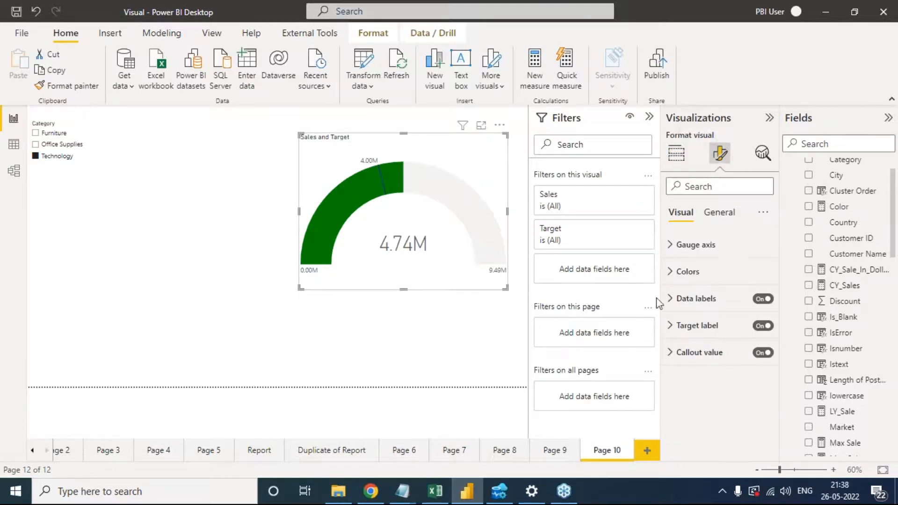
{"action": "left_click", "coordinate": [674, 275]}
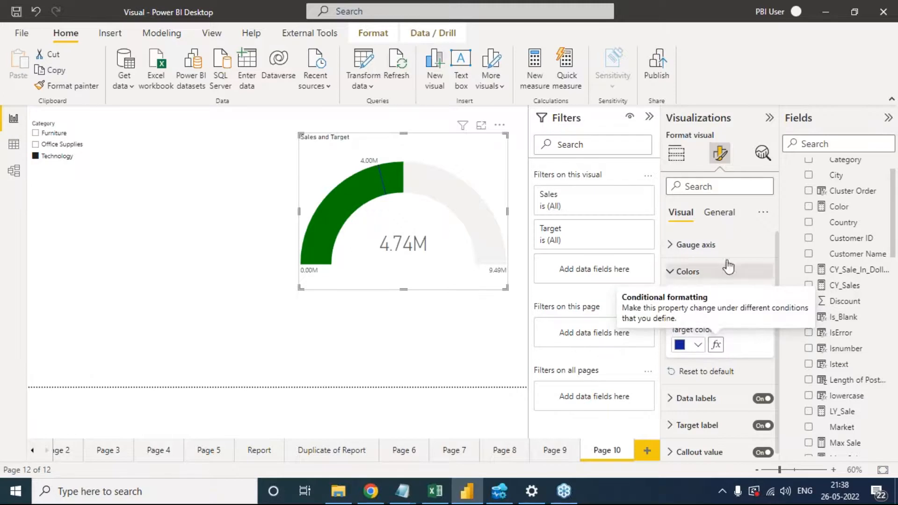
{"action": "scroll", "coordinate": [701, 397], "scroll_direction": "down", "scroll_amount": 1}
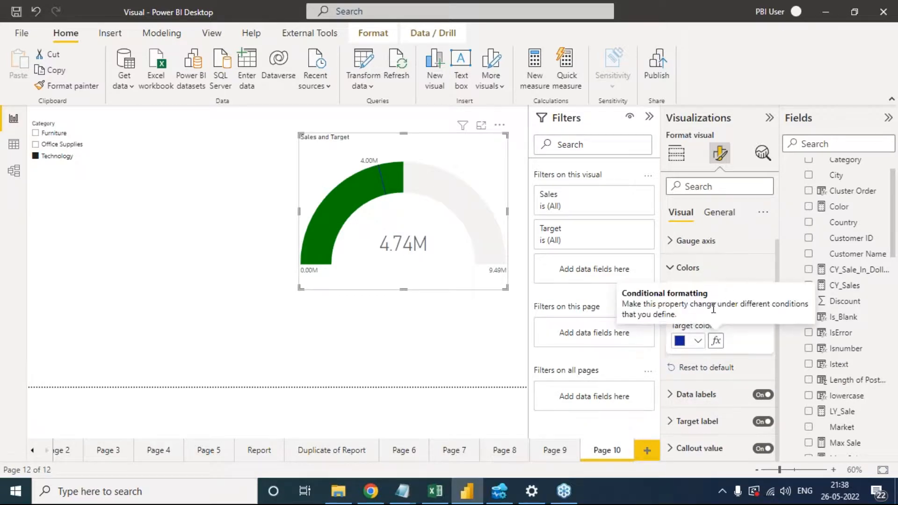
{"action": "left_click", "coordinate": [487, 344]}
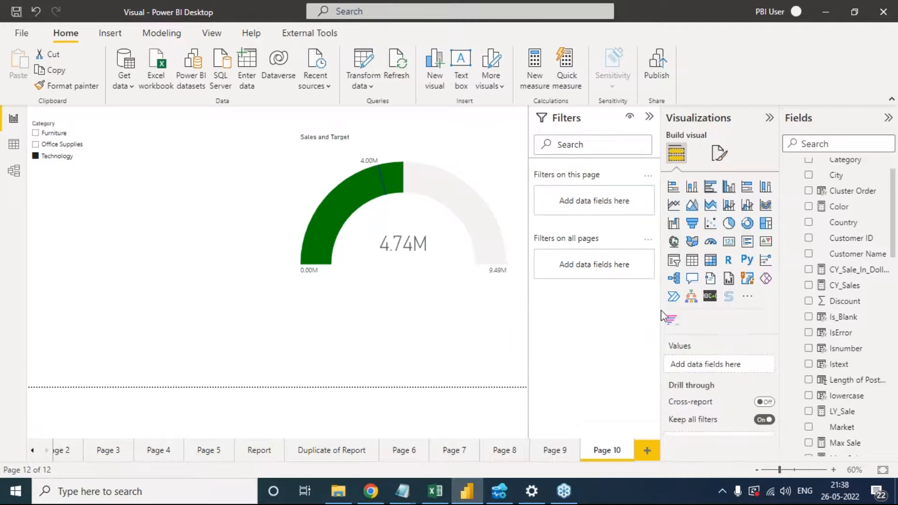
{"action": "left_click", "coordinate": [719, 154]}
{"action": "left_click", "coordinate": [500, 169]}
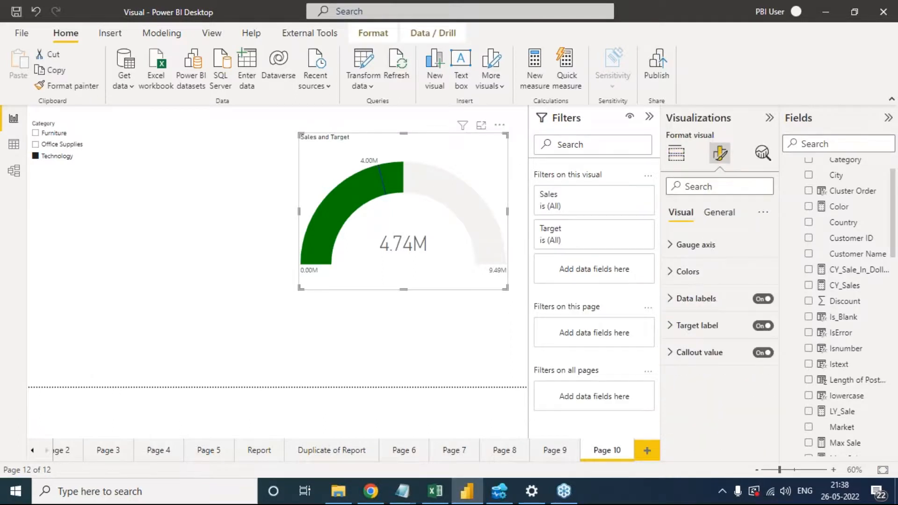
{"action": "left_click", "coordinate": [675, 279]}
{"action": "left_click", "coordinate": [698, 313]}
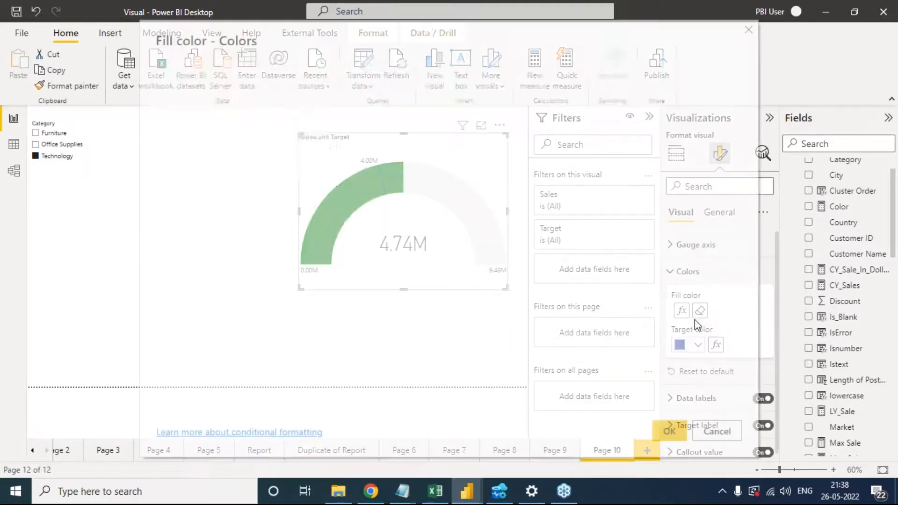
- Try the Gradient format style for the gauge's fill color, and switch back to Field value
{"action": "left_click", "coordinate": [310, 96]}
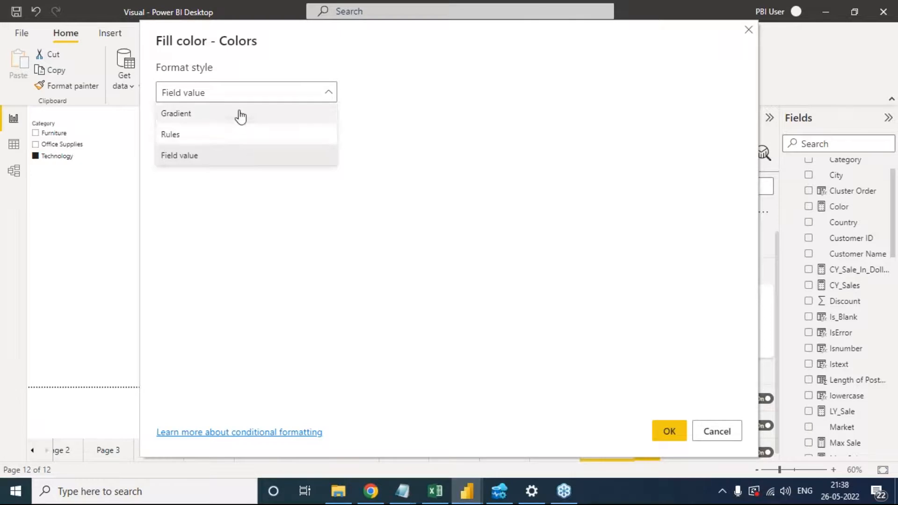
{"action": "left_click", "coordinate": [238, 118]}
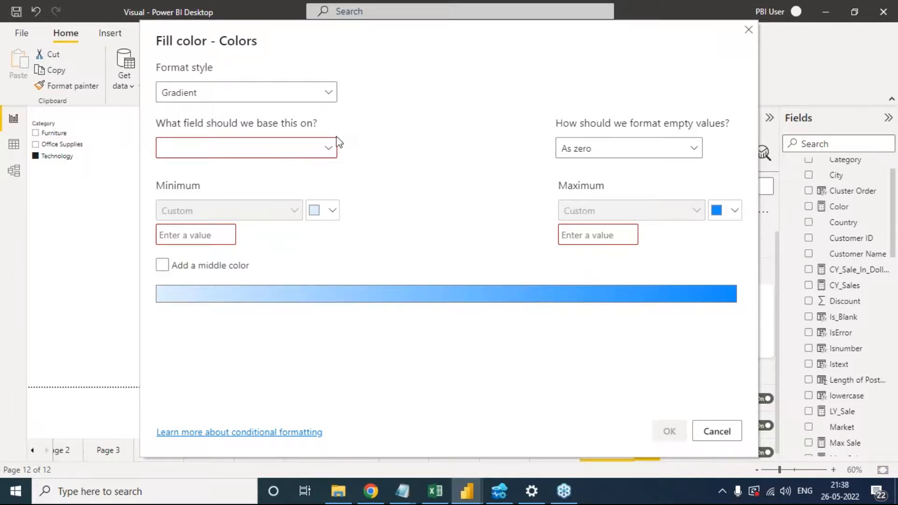
{"action": "left_click", "coordinate": [325, 92]}
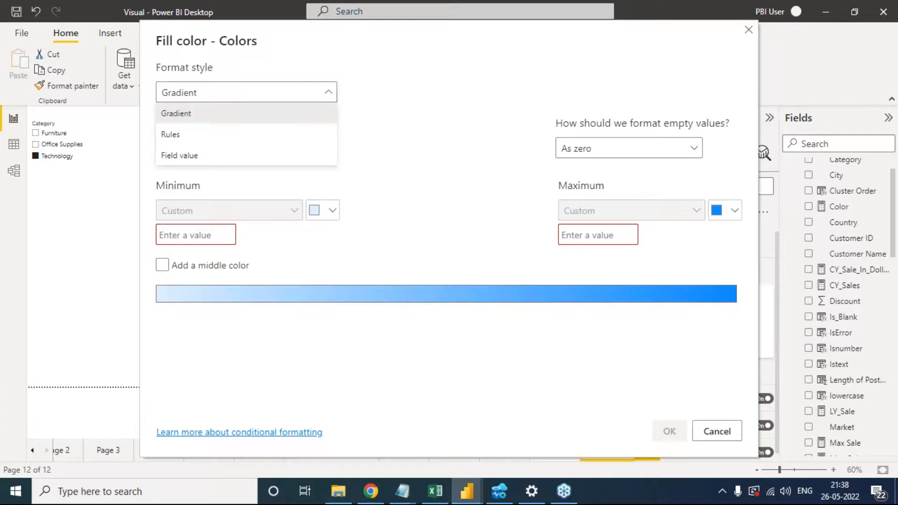
{"action": "left_click", "coordinate": [176, 157]}
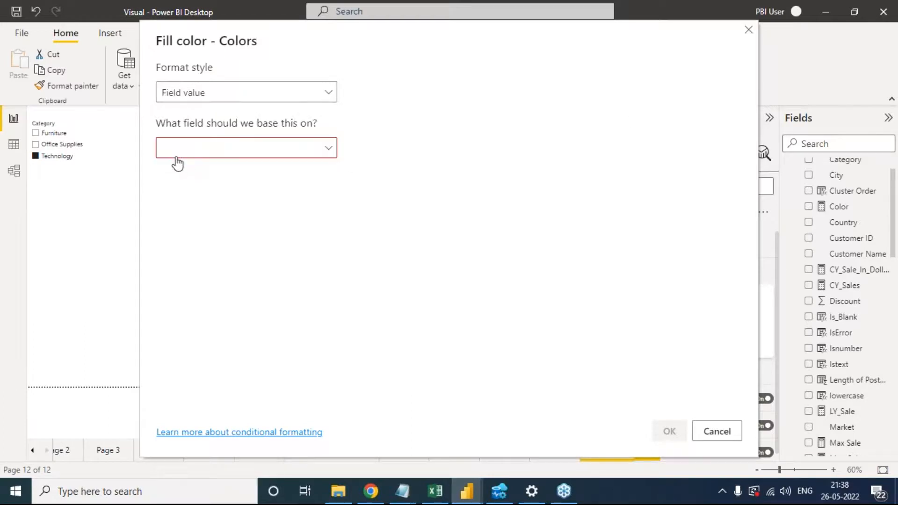
- Keep Field value as the fill color's format style, base it on the Color measure from Orders, and apply it
{"action": "left_click", "coordinate": [289, 97]}
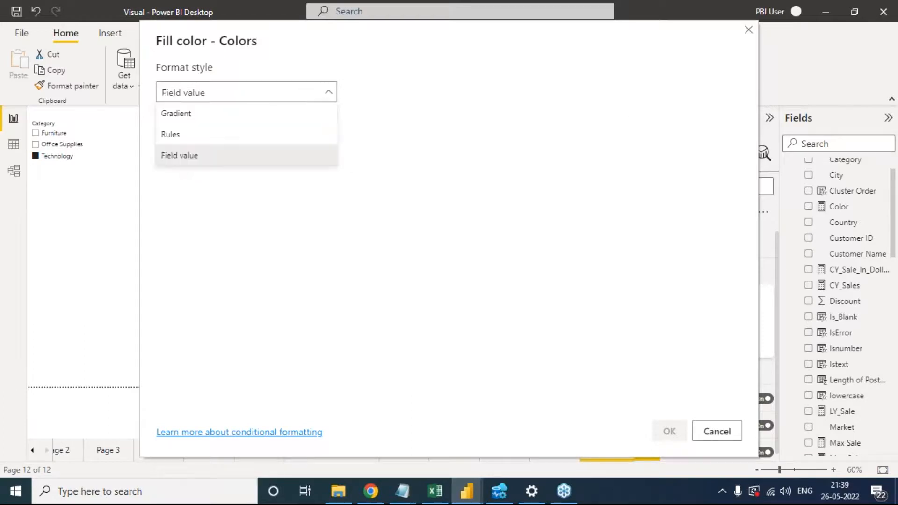
{"action": "left_click", "coordinate": [210, 159]}
{"action": "left_click", "coordinate": [260, 148]}
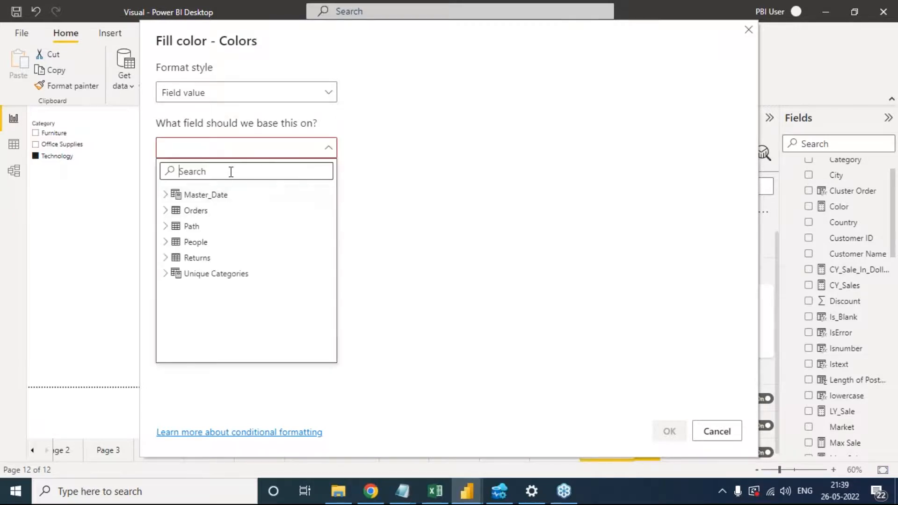
{"action": "type", "text": "colo"}
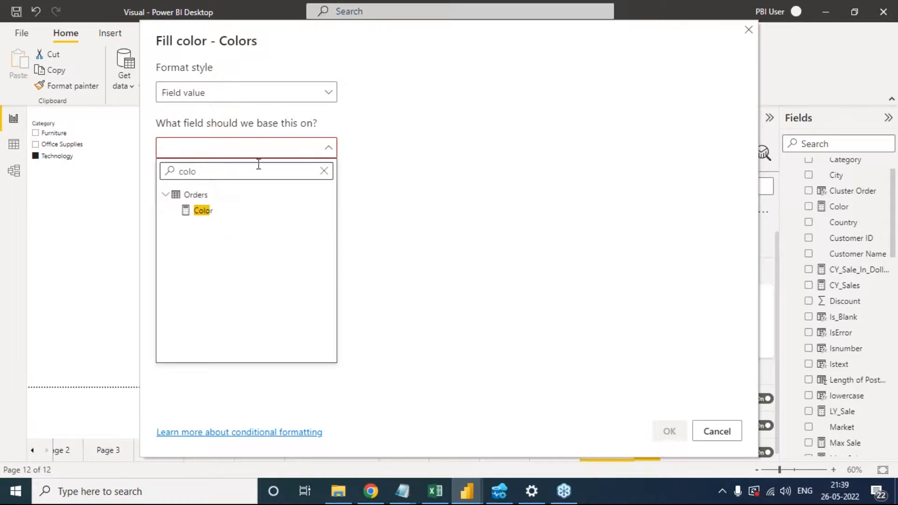
{"action": "left_click", "coordinate": [201, 213]}
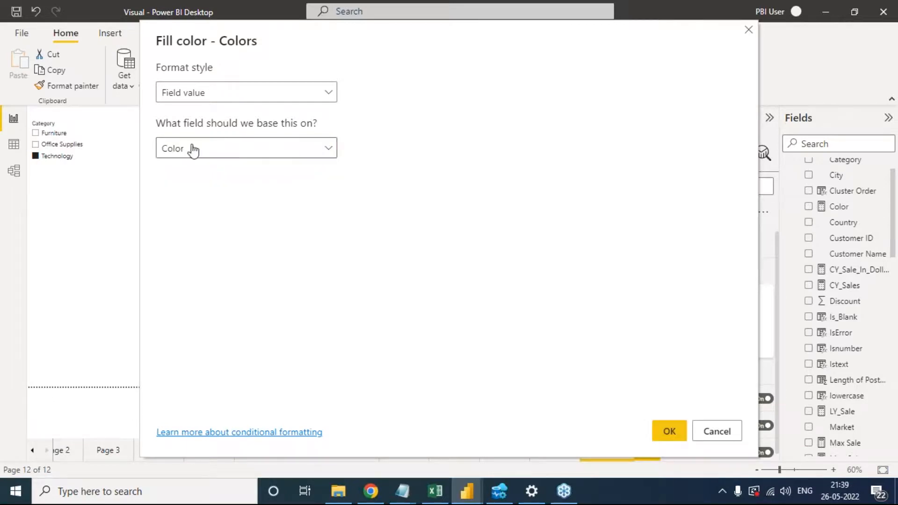
{"action": "left_click", "coordinate": [676, 431]}
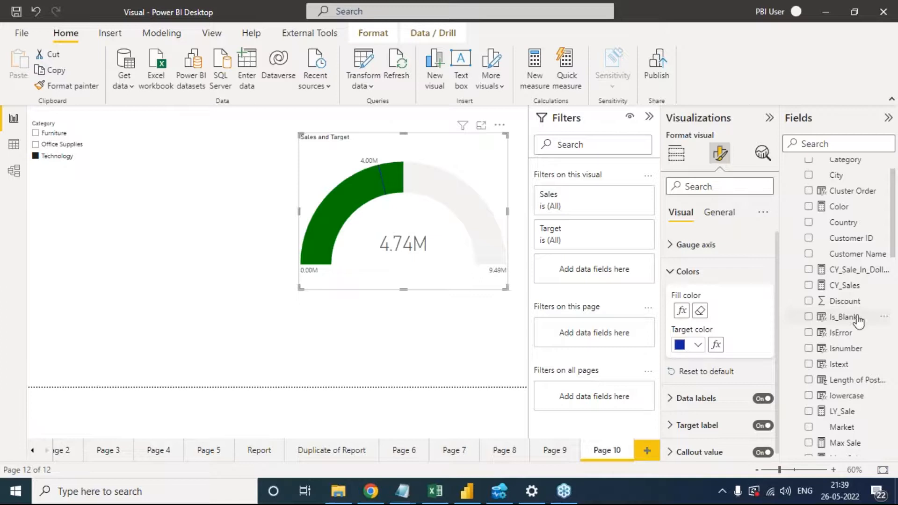
- Look through the Orders table's fields and display the gauge's field assignments
{"action": "scroll", "coordinate": [855, 394], "scroll_direction": "down", "scroll_amount": 1}
{"action": "scroll", "coordinate": [856, 394], "scroll_direction": "down", "scroll_amount": 2}
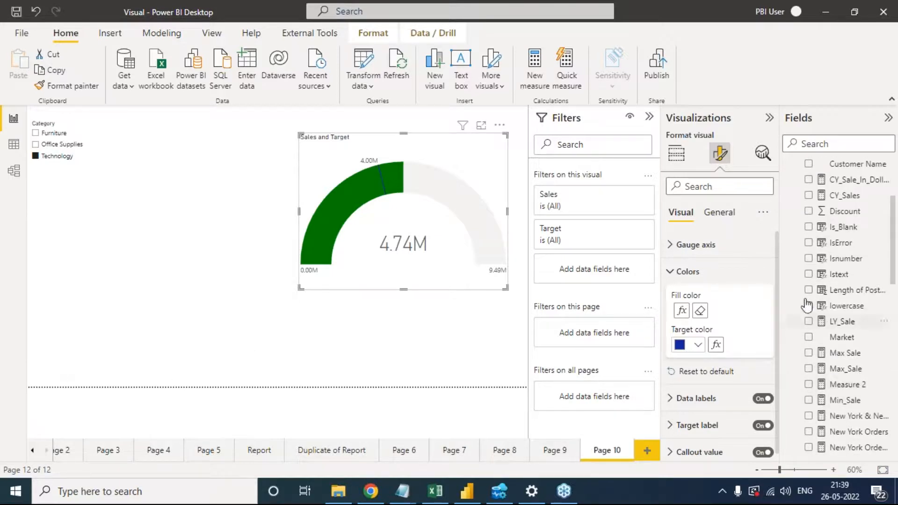
{"action": "scroll", "coordinate": [825, 282], "scroll_direction": "up", "scroll_amount": 4}
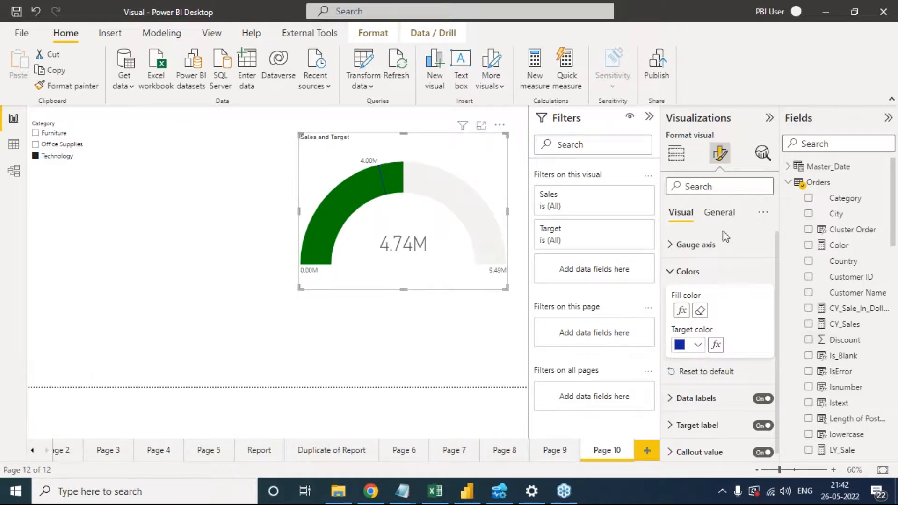
{"action": "left_click", "coordinate": [681, 160]}
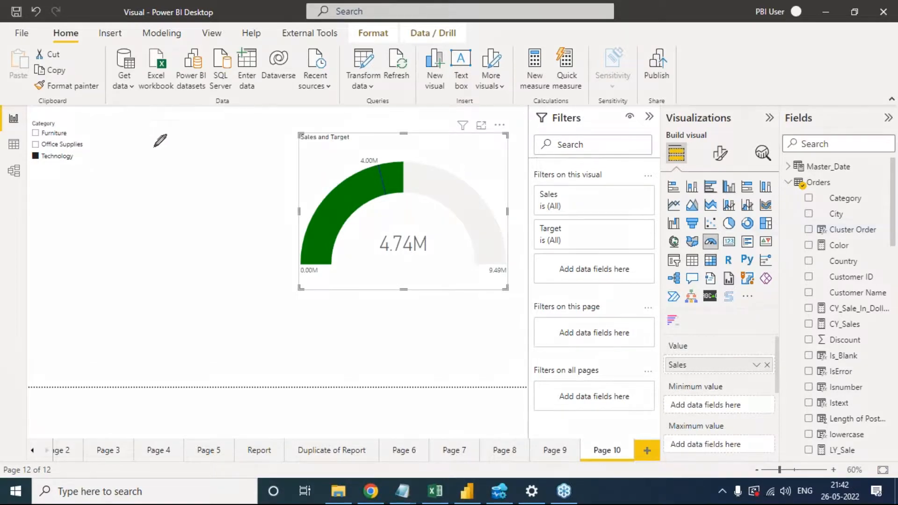
{"action": "mouse_move", "coordinate": [111, 153]}
{"action": "left_mouse_down"}
{"action": "mouse_move", "coordinate": [113, 112]}
{"action": "mouse_move", "coordinate": [130, 157]}
{"action": "mouse_move", "coordinate": [134, 136]}
{"action": "mouse_move", "coordinate": [181, 137]}
{"action": "left_mouse_up"}
{"action": "left_click_drag", "start_coordinate": [192, 101], "coordinate": [222, 118]}
{"action": "left_click_drag", "start_coordinate": [211, 107], "coordinate": [230, 95]}
{"action": "mouse_move", "coordinate": [148, 181]}
{"action": "left_mouse_down"}
{"action": "mouse_move", "coordinate": [150, 190]}
{"action": "mouse_move", "coordinate": [220, 165]}
{"action": "mouse_move", "coordinate": [248, 141]}
{"action": "mouse_move", "coordinate": [273, 140]}
{"action": "mouse_move", "coordinate": [296, 124]}
{"action": "mouse_move", "coordinate": [299, 136]}
{"action": "left_mouse_up"}
{"action": "left_click_drag", "start_coordinate": [350, 33], "coordinate": [333, 161]}
{"action": "mouse_move", "coordinate": [383, 106]}
{"action": "left_mouse_down"}
{"action": "mouse_move", "coordinate": [387, 130]}
{"action": "mouse_move", "coordinate": [414, 96]}
{"action": "mouse_move", "coordinate": [430, 110]}
{"action": "mouse_move", "coordinate": [451, 89]}
{"action": "mouse_move", "coordinate": [464, 103]}
{"action": "mouse_move", "coordinate": [488, 72]}
{"action": "mouse_move", "coordinate": [486, 105]}
{"action": "mouse_move", "coordinate": [514, 75]}
{"action": "left_mouse_up"}
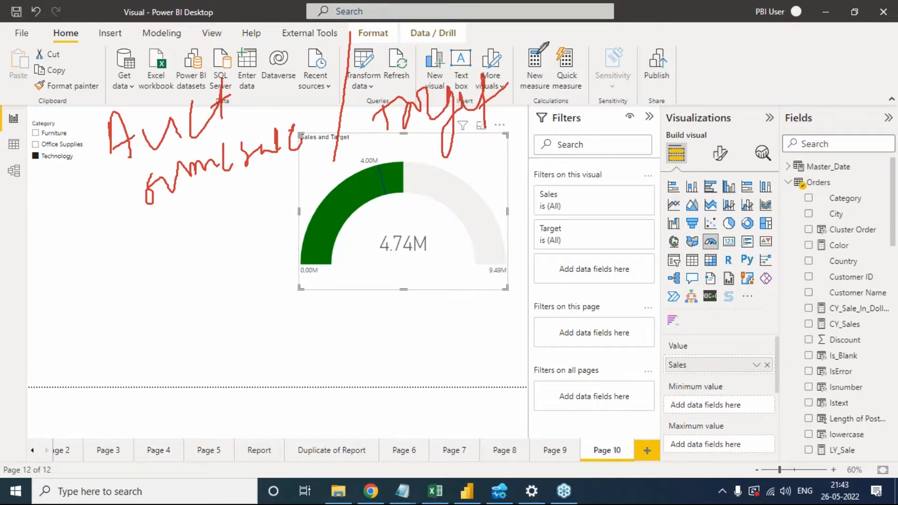
{"action": "left_click_drag", "start_coordinate": [534, 60], "coordinate": [577, 77]}
{"action": "left_click_drag", "start_coordinate": [567, 47], "coordinate": [551, 100]}
{"action": "mouse_move", "coordinate": [538, 83]}
{"action": "left_mouse_down"}
{"action": "mouse_move", "coordinate": [562, 71]}
{"action": "mouse_move", "coordinate": [572, 106]}
{"action": "left_mouse_up"}
{"action": "mouse_move", "coordinate": [587, 55]}
{"action": "left_mouse_down"}
{"action": "mouse_move", "coordinate": [591, 95]}
{"action": "mouse_move", "coordinate": [620, 50]}
{"action": "mouse_move", "coordinate": [630, 78]}
{"action": "mouse_move", "coordinate": [632, 48]}
{"action": "left_mouse_up"}
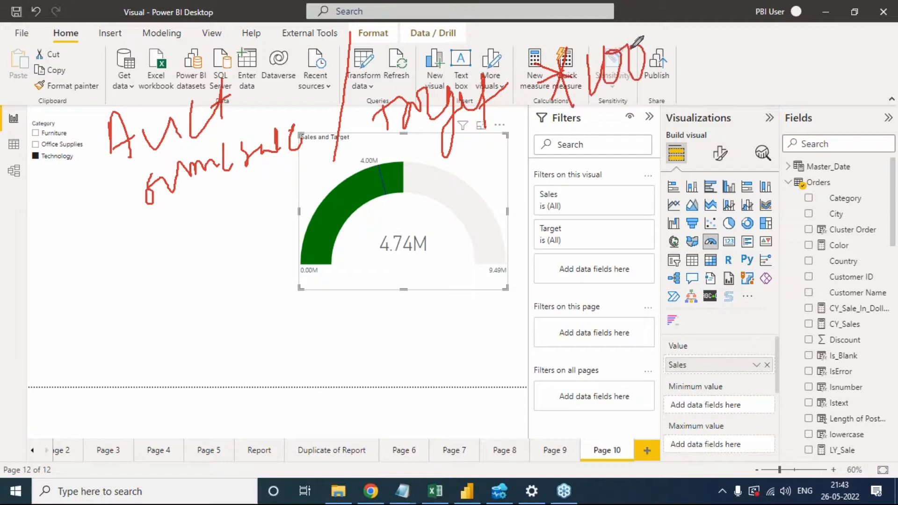
{"action": "mouse_move", "coordinate": [717, 351]}
{"action": "left_mouse_down"}
{"action": "mouse_move", "coordinate": [698, 343]}
{"action": "mouse_move", "coordinate": [729, 370]}
{"action": "mouse_move", "coordinate": [713, 341]}
{"action": "left_mouse_up"}
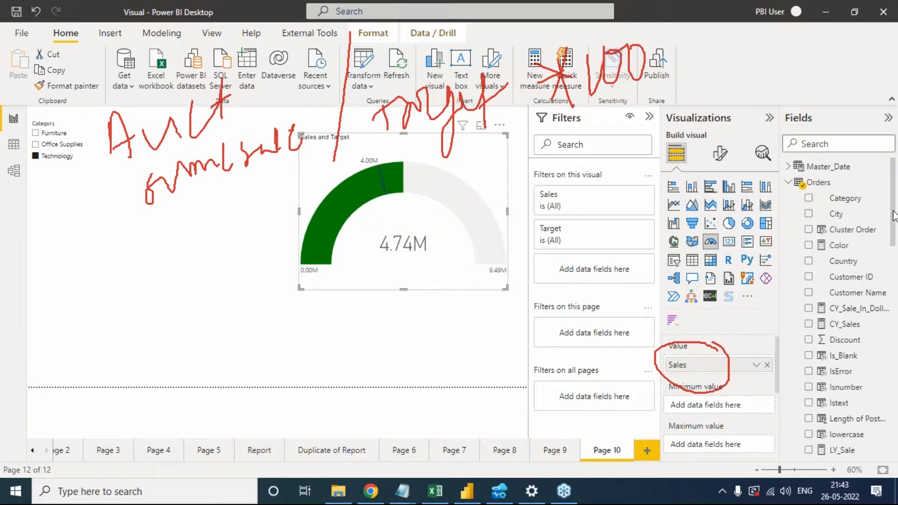
{"action": "left_click", "coordinate": [833, 288]}
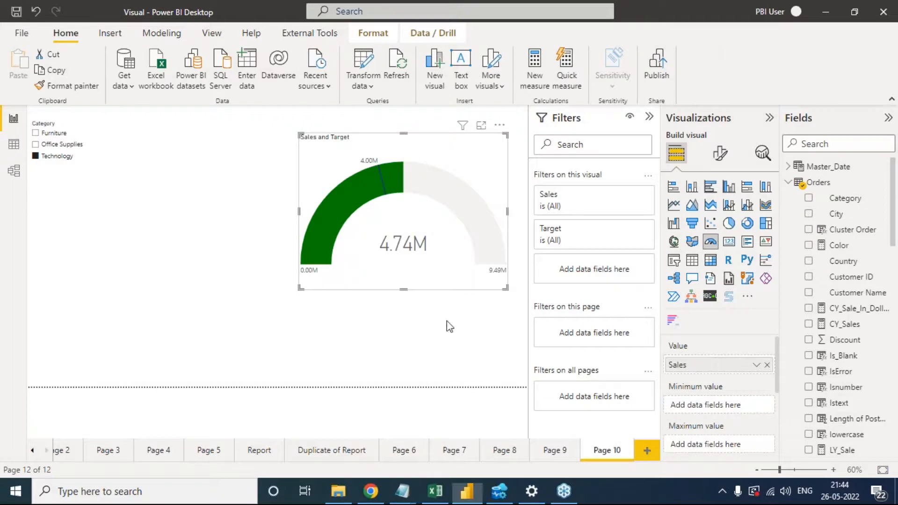
- Filter the gauge to Office Supplies with the Category slicer, and select the gauge again
{"action": "left_click", "coordinate": [464, 310]}
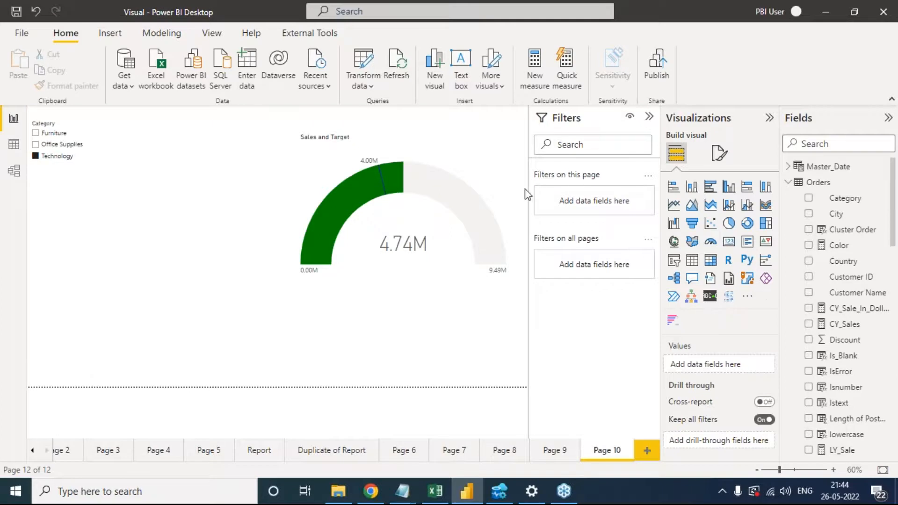
{"action": "left_click", "coordinate": [500, 172]}
{"action": "left_click", "coordinate": [100, 145]}
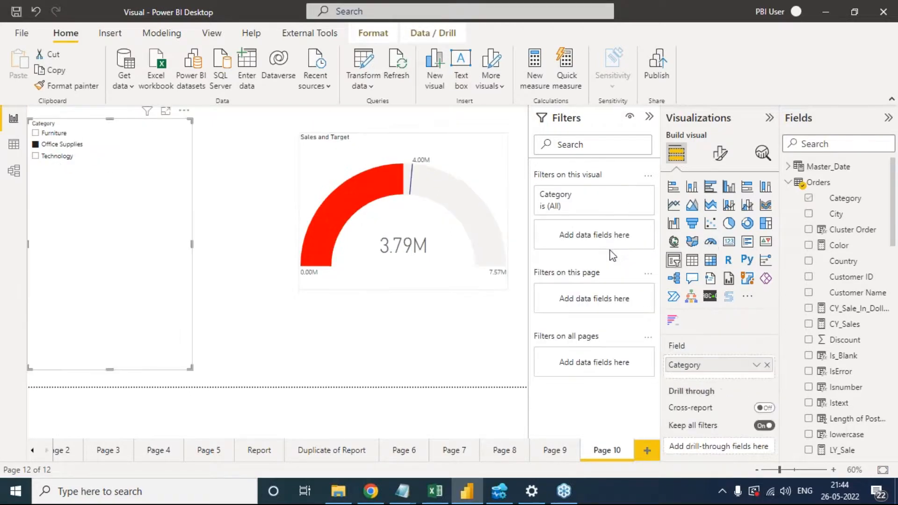
{"action": "left_click", "coordinate": [506, 162]}
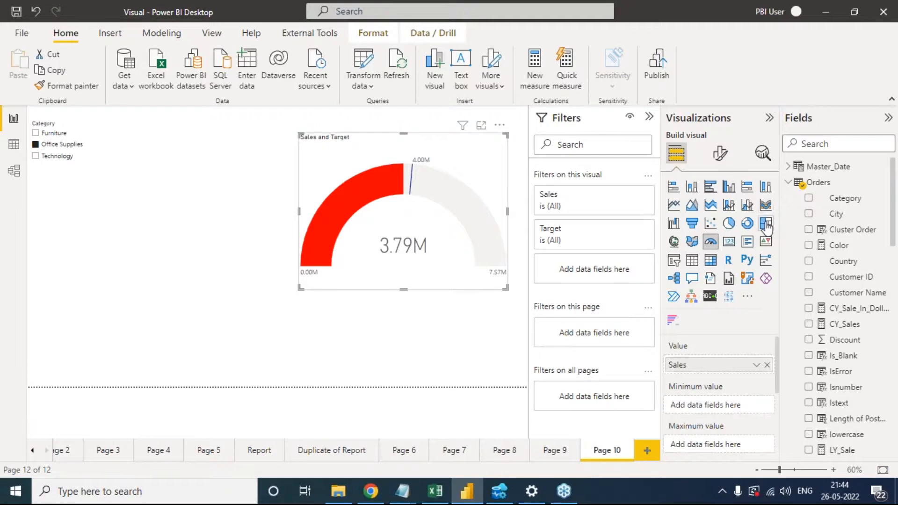
- Shorten the Category slicer to just below its three options, and shrink the gauge from its lower-left corner
{"action": "left_click", "coordinate": [416, 349]}
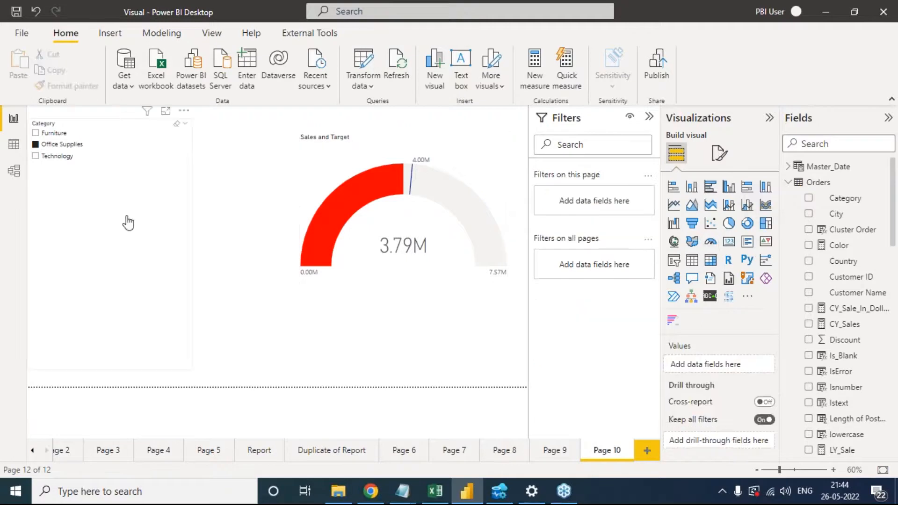
{"action": "left_click", "coordinate": [128, 223]}
{"action": "left_click_drag", "start_coordinate": [107, 371], "coordinate": [110, 176]}
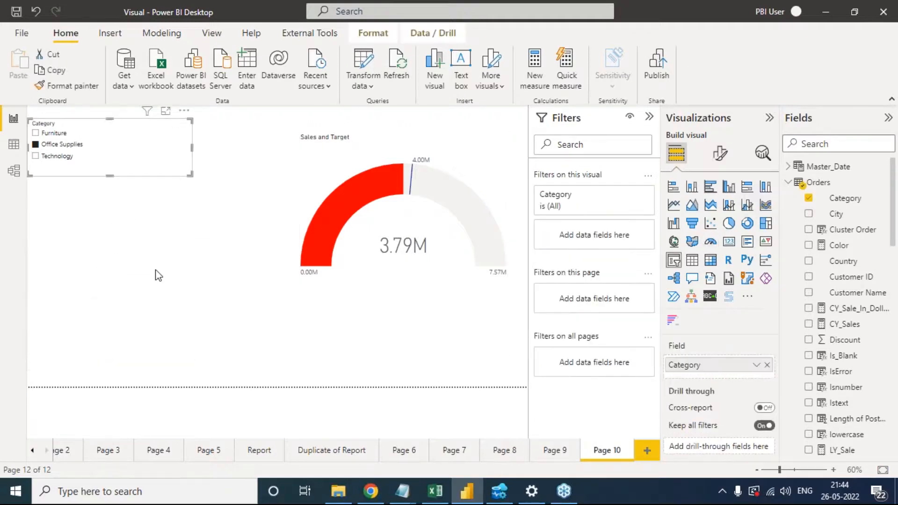
{"action": "left_click", "coordinate": [282, 232]}
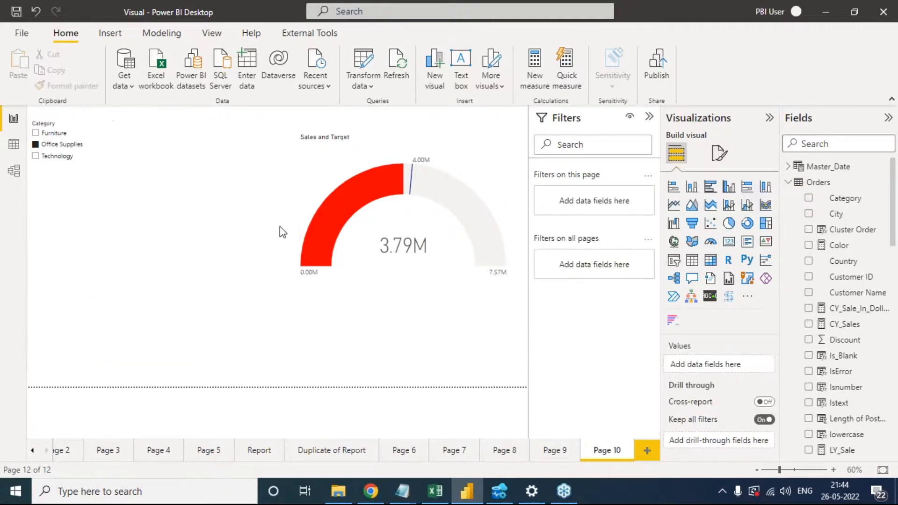
{"action": "left_click", "coordinate": [340, 178]}
{"action": "left_click_drag", "start_coordinate": [299, 292], "coordinate": [331, 250]}
{"action": "left_click", "coordinate": [257, 247]}
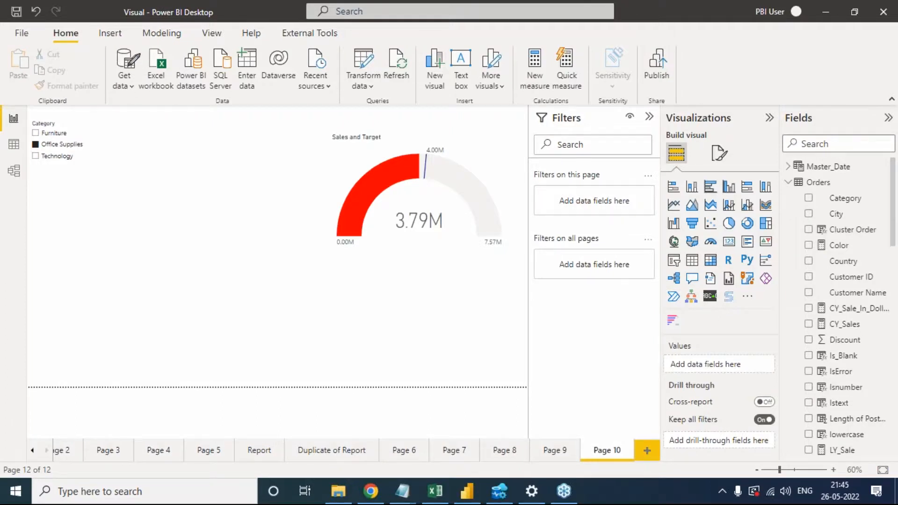
- Insert a treemap, stretch it up to just below the Category slicer, and assign Segment as its category
{"action": "left_click", "coordinate": [766, 224]}
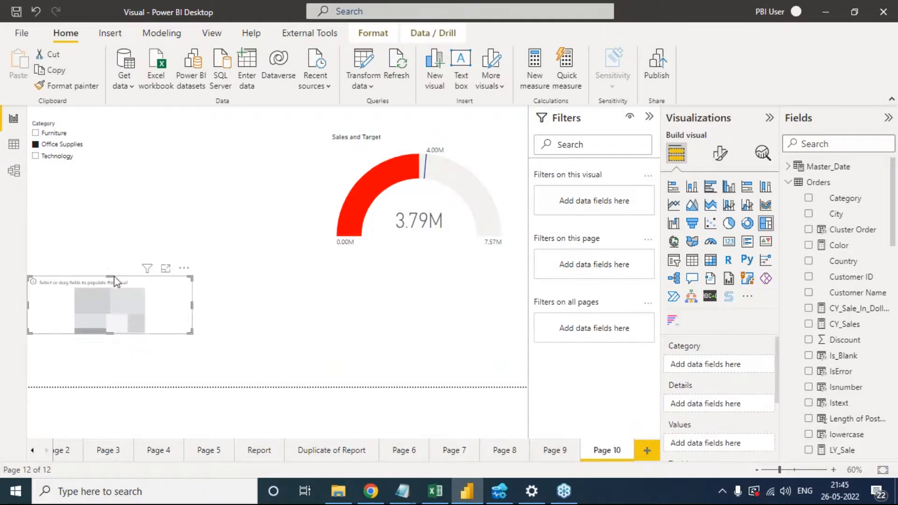
{"action": "left_click_drag", "start_coordinate": [108, 276], "coordinate": [108, 183]}
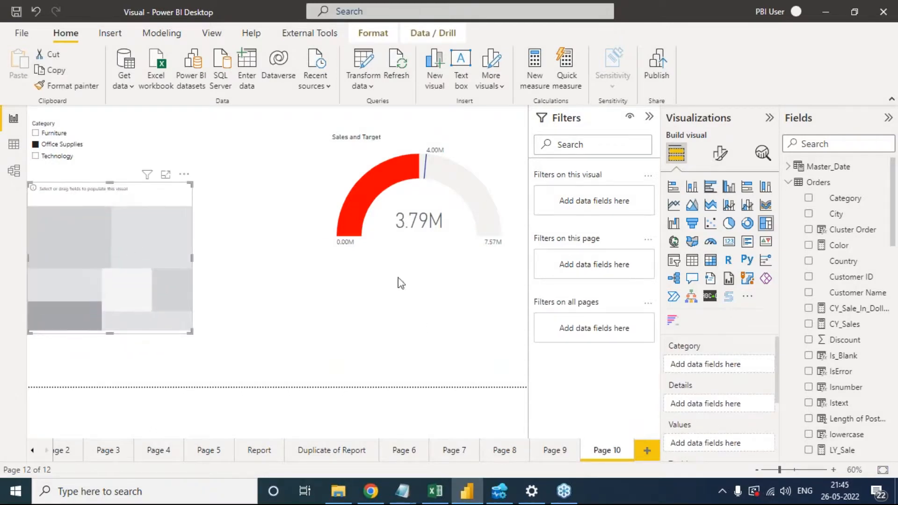
{"action": "left_click_drag", "start_coordinate": [845, 198], "coordinate": [730, 359]}
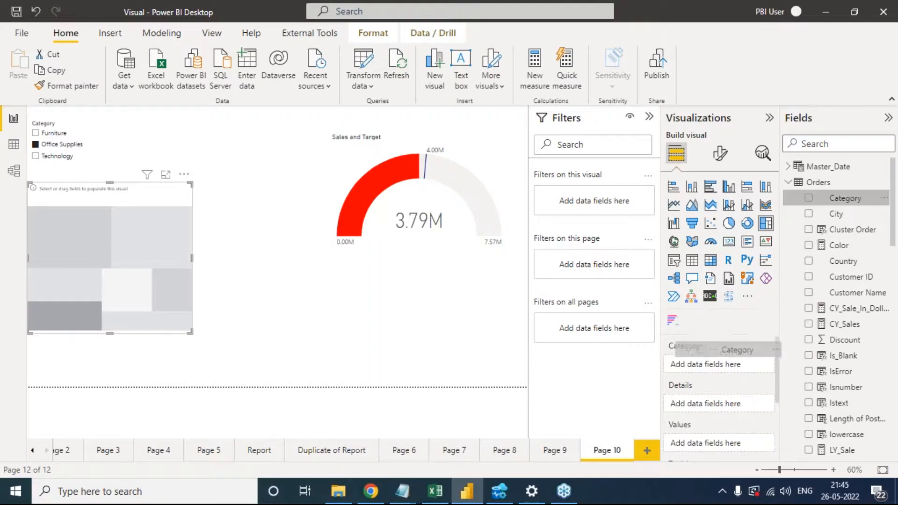
{"action": "scroll", "coordinate": [860, 360], "scroll_direction": "down", "scroll_amount": 6}
{"action": "scroll", "coordinate": [861, 361], "scroll_direction": "down", "scroll_amount": 6}
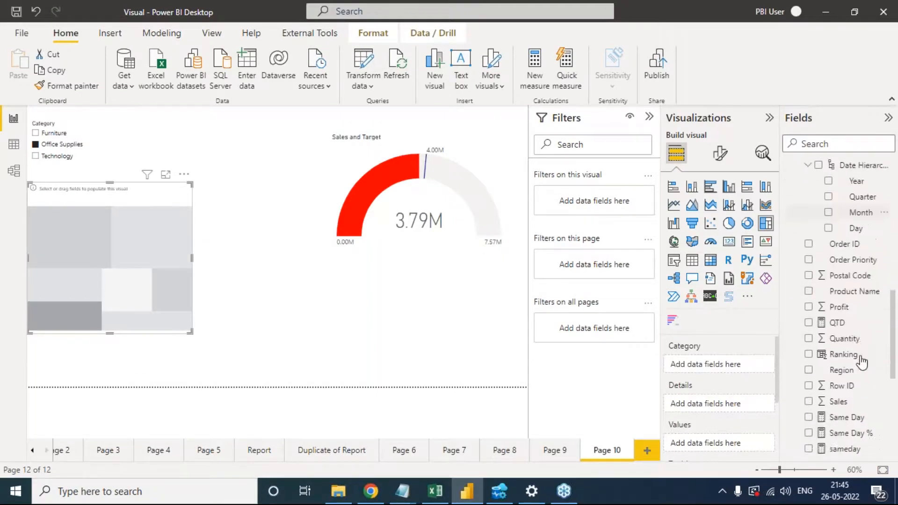
{"action": "left_click_drag", "start_coordinate": [847, 360], "coordinate": [723, 364]}
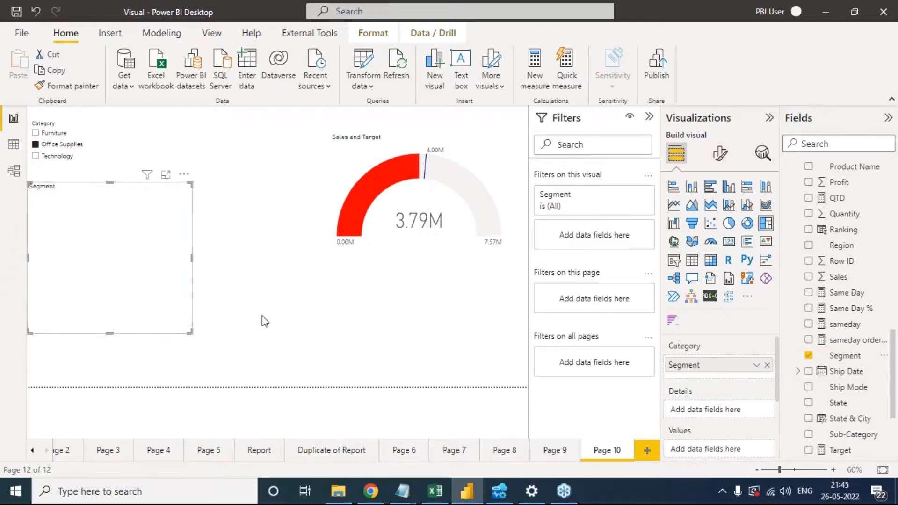
- Enlarge the treemap from its lower-right corner, and add Country from Orders as its details
{"action": "left_click_drag", "start_coordinate": [189, 332], "coordinate": [291, 361]}
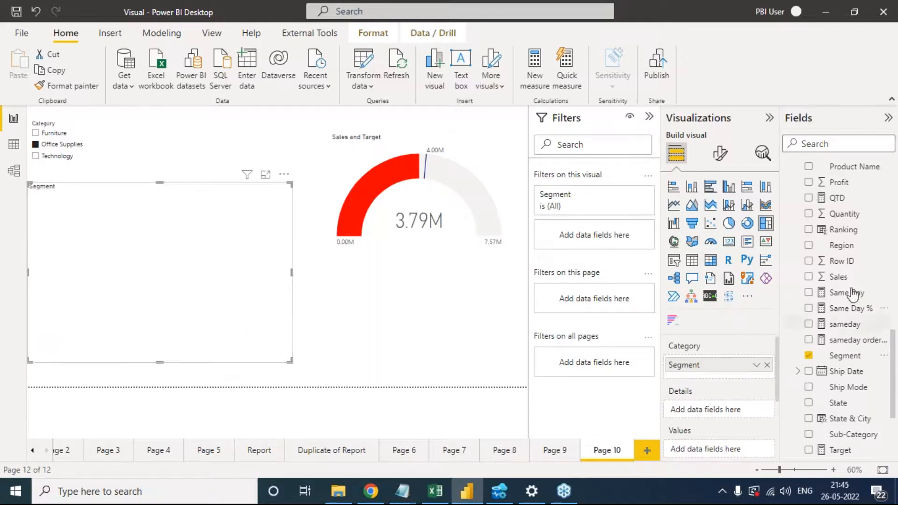
{"action": "scroll", "coordinate": [842, 271], "scroll_direction": "up", "scroll_amount": 5}
{"action": "scroll", "coordinate": [841, 276], "scroll_direction": "up", "scroll_amount": 8}
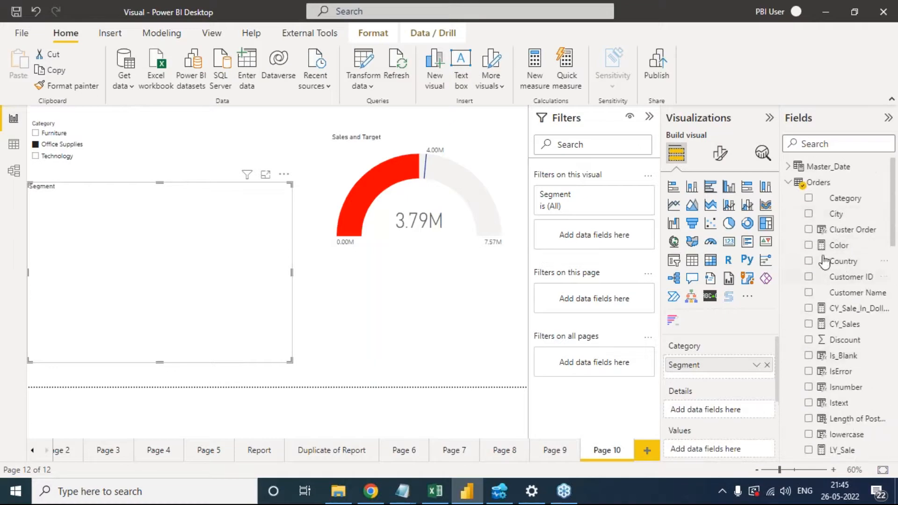
{"action": "left_click_drag", "start_coordinate": [841, 261], "coordinate": [724, 407]}
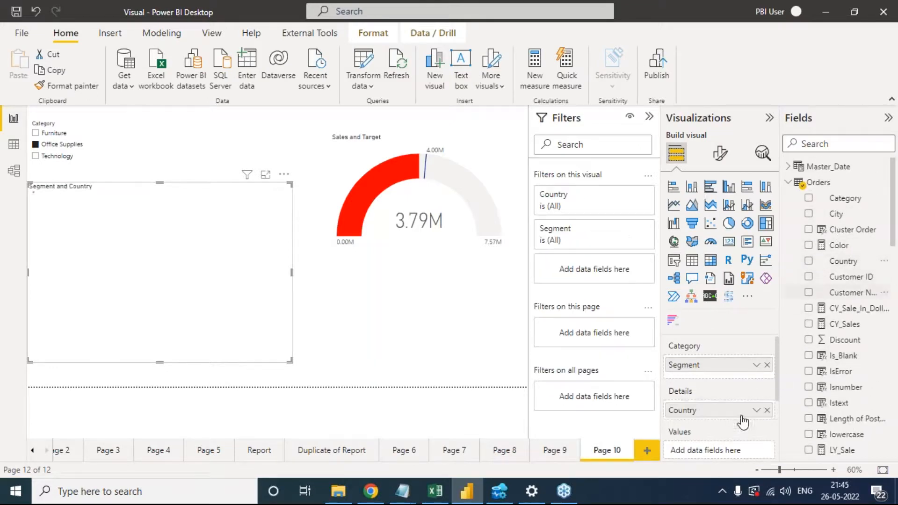
- Size the treemap's tiles by assigning Profit from Orders as its values
{"action": "scroll", "coordinate": [869, 364], "scroll_direction": "down", "scroll_amount": 3}
{"action": "scroll", "coordinate": [869, 370], "scroll_direction": "down", "scroll_amount": 10}
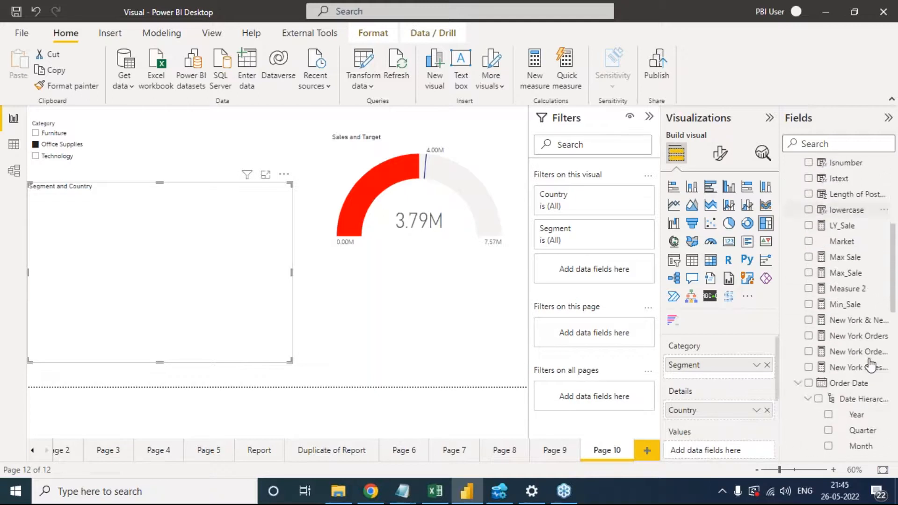
{"action": "scroll", "coordinate": [868, 381], "scroll_direction": "down", "scroll_amount": 2}
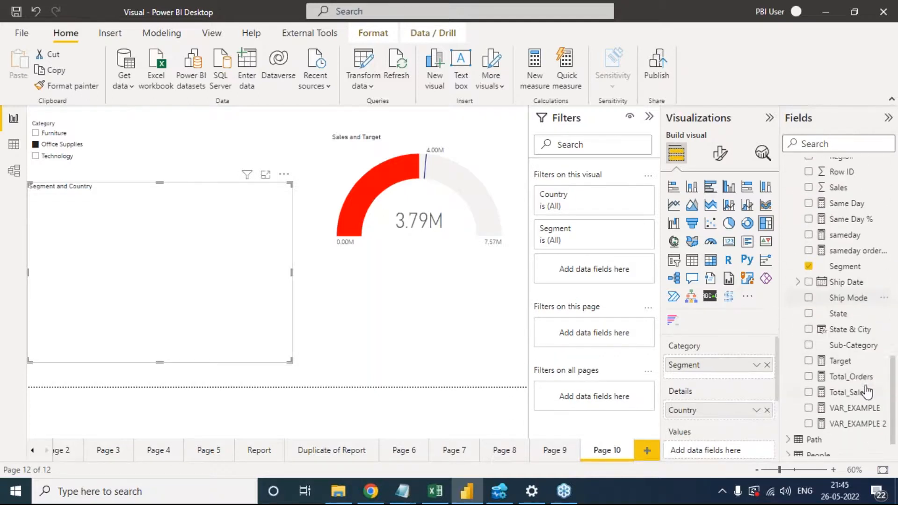
{"action": "scroll", "coordinate": [850, 350], "scroll_direction": "up", "scroll_amount": 3}
{"action": "scroll", "coordinate": [849, 343], "scroll_direction": "up", "scroll_amount": 5}
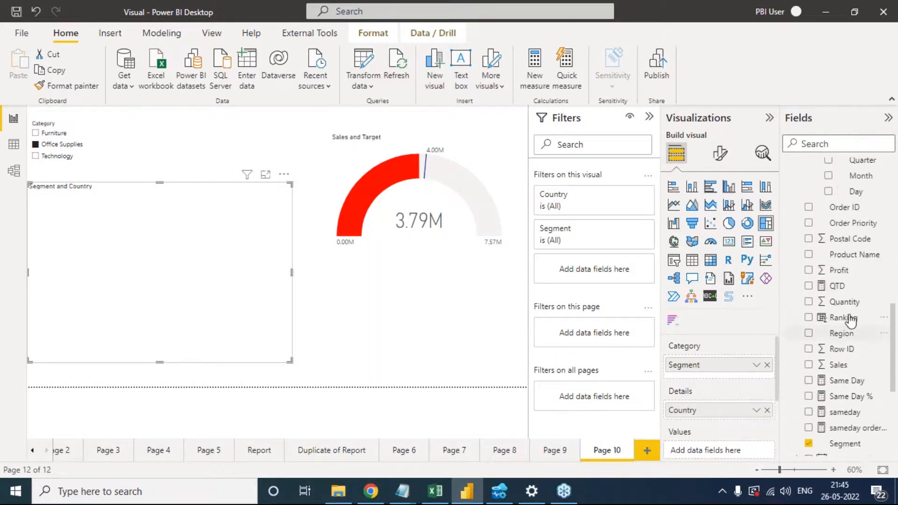
{"action": "left_click_drag", "start_coordinate": [842, 315], "coordinate": [715, 449]}
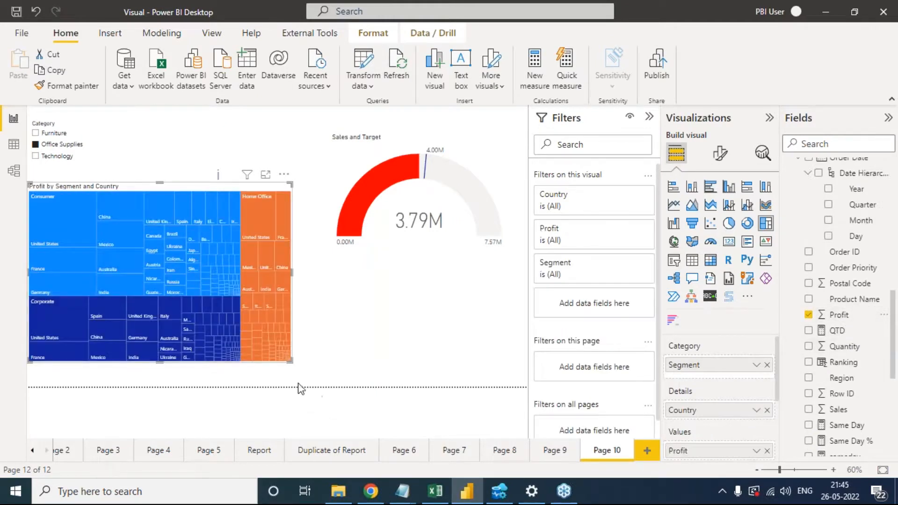
- Reduce the height of the Sales and Target gauge from its lower edge so it ends just above the treemap
{"action": "left_click", "coordinate": [382, 257]}
{"action": "left_click", "coordinate": [431, 242]}
{"action": "left_click_drag", "start_coordinate": [419, 250], "coordinate": [421, 181]}
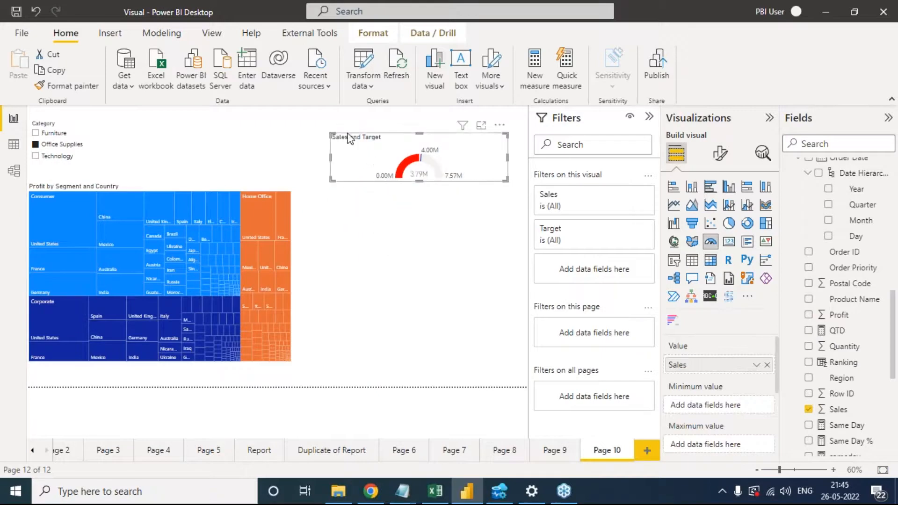
- Widen the treemap to nearly the full page width, extend it up to the page's upper edge, and clear the tile highlight
{"action": "left_click", "coordinate": [282, 194]}
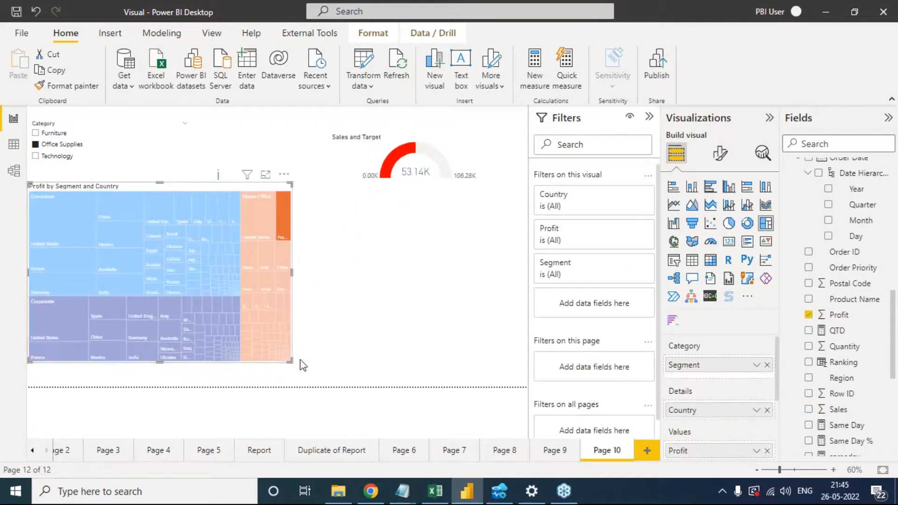
{"action": "left_click_drag", "start_coordinate": [291, 361], "coordinate": [487, 362]}
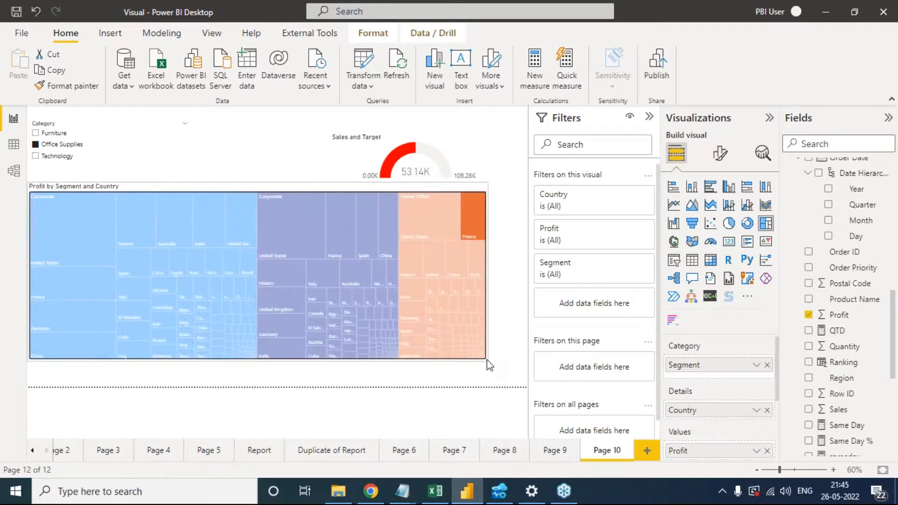
{"action": "left_click_drag", "start_coordinate": [255, 181], "coordinate": [257, 107]}
{"action": "left_click", "coordinate": [476, 155]}
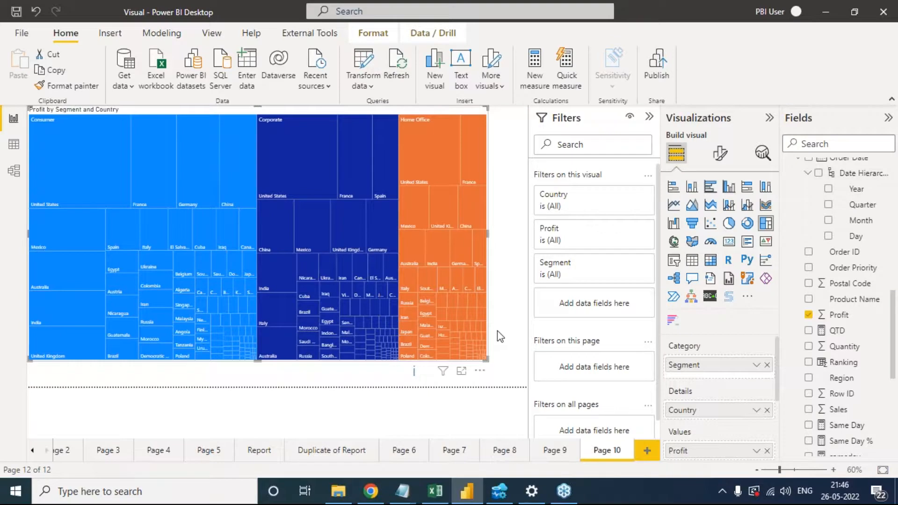
- Add a new report page with a Segment slicer on it, and return to Page 10
{"action": "left_click", "coordinate": [645, 455]}
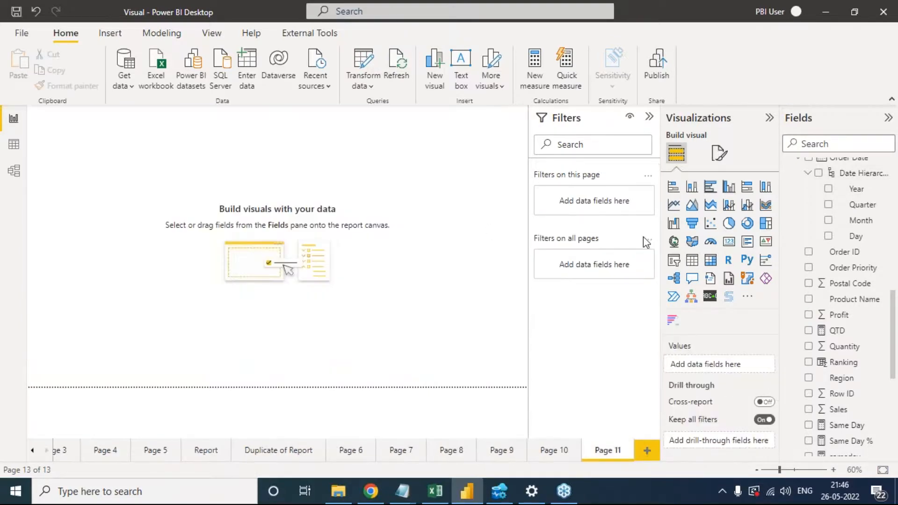
{"action": "left_click", "coordinate": [674, 261]}
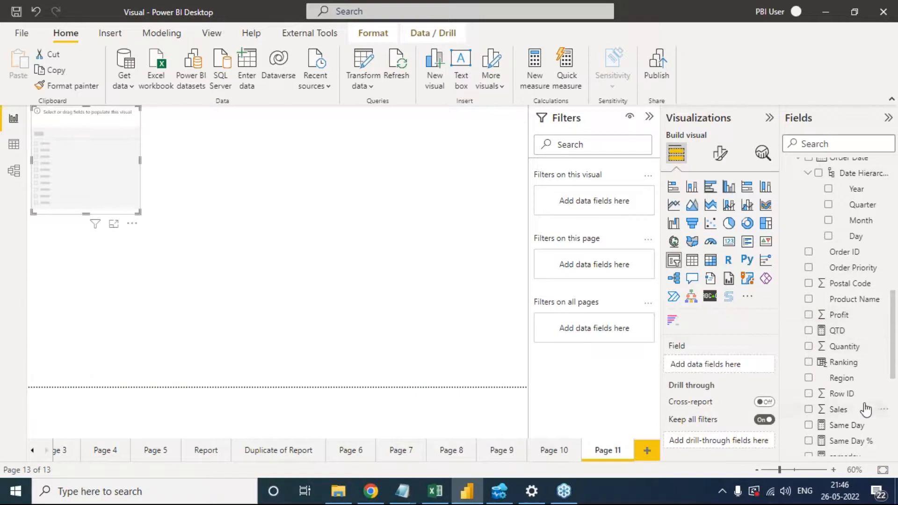
{"action": "scroll", "coordinate": [857, 430], "scroll_direction": "down", "scroll_amount": 3}
{"action": "left_click_drag", "start_coordinate": [848, 398], "coordinate": [736, 368]}
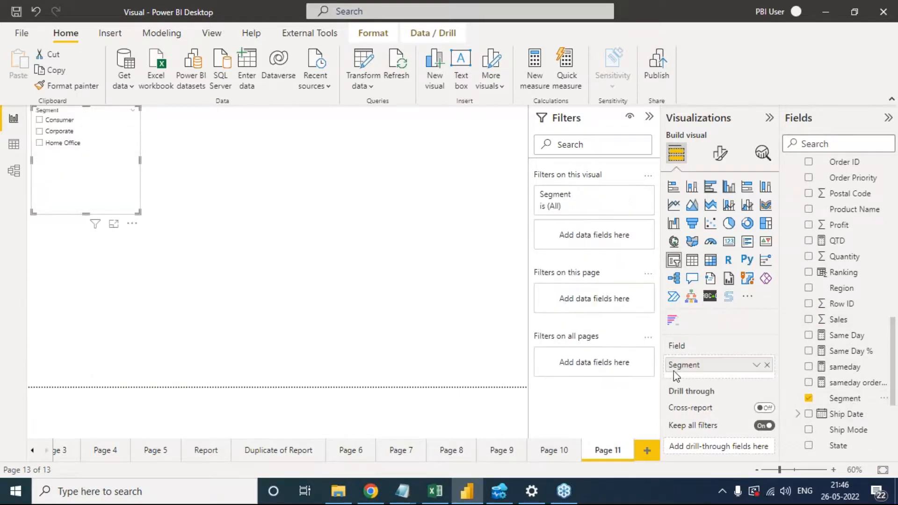
{"action": "left_click", "coordinate": [563, 453]}
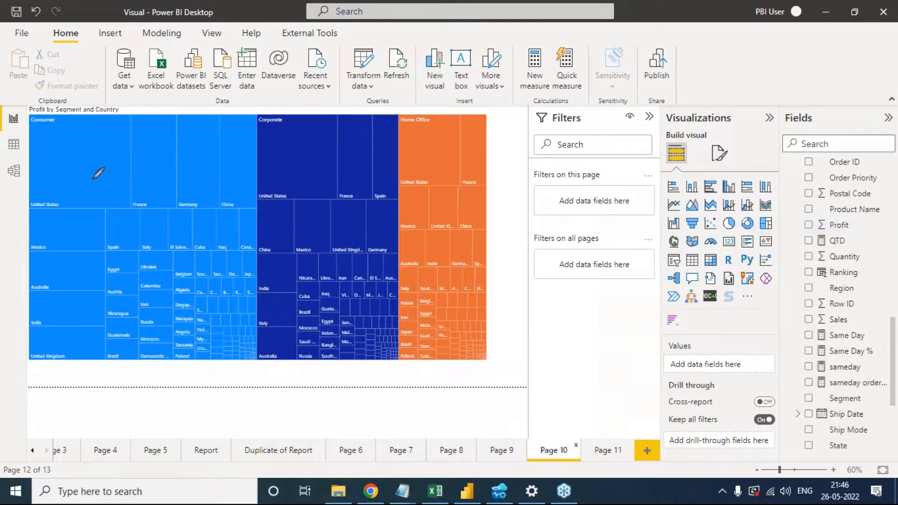
{"action": "mouse_move", "coordinate": [27, 113]}
{"action": "left_mouse_down"}
{"action": "mouse_move", "coordinate": [255, 104]}
{"action": "mouse_move", "coordinate": [255, 329]}
{"action": "mouse_move", "coordinate": [193, 369]}
{"action": "mouse_move", "coordinate": [11, 380]}
{"action": "mouse_move", "coordinate": [22, 117]}
{"action": "left_mouse_up"}
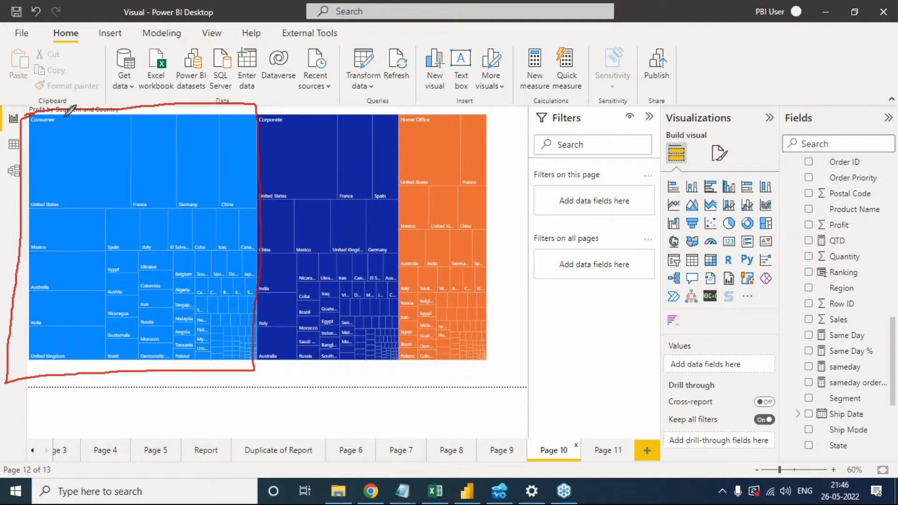
{"action": "mouse_move", "coordinate": [66, 115]}
{"action": "left_mouse_down"}
{"action": "mouse_move", "coordinate": [29, 106]}
{"action": "mouse_move", "coordinate": [17, 130]}
{"action": "mouse_move", "coordinate": [50, 147]}
{"action": "mouse_move", "coordinate": [75, 119]}
{"action": "left_mouse_up"}
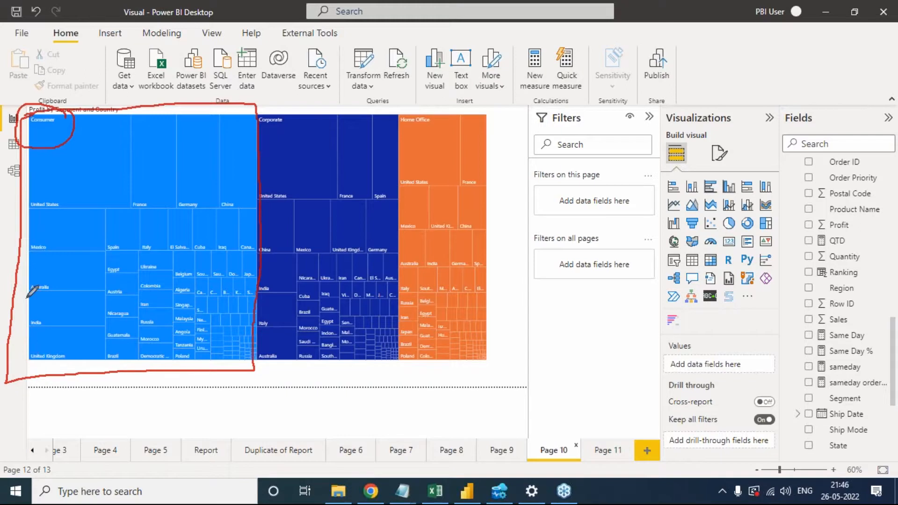
{"action": "mouse_move", "coordinate": [29, 358]}
{"action": "left_mouse_down"}
{"action": "mouse_move", "coordinate": [98, 255]}
{"action": "mouse_move", "coordinate": [177, 203]}
{"action": "left_mouse_up"}
{"action": "left_click_drag", "start_coordinate": [214, 164], "coordinate": [257, 118]}
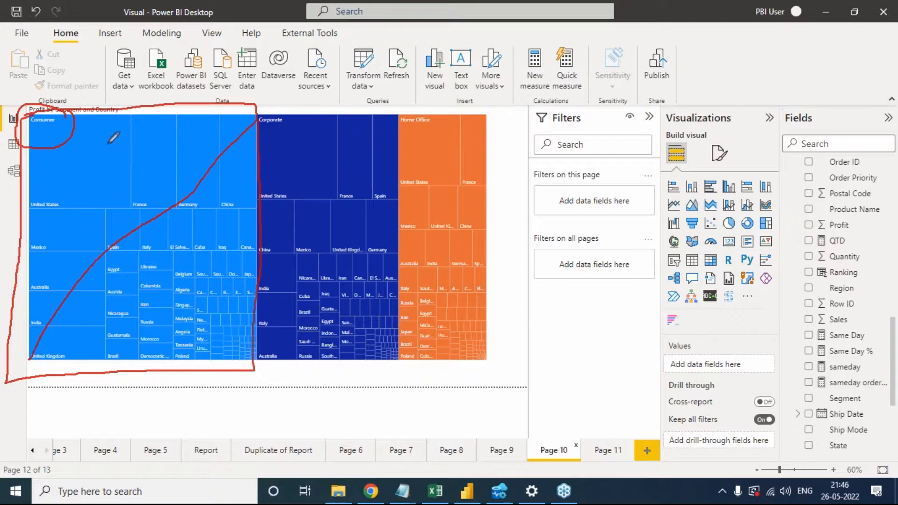
{"action": "mouse_move", "coordinate": [227, 126]}
{"action": "left_mouse_down"}
{"action": "mouse_move", "coordinate": [174, 122]}
{"action": "mouse_move", "coordinate": [101, 143]}
{"action": "mouse_move", "coordinate": [44, 283]}
{"action": "mouse_move", "coordinate": [154, 360]}
{"action": "mouse_move", "coordinate": [238, 241]}
{"action": "mouse_move", "coordinate": [228, 123]}
{"action": "left_mouse_up"}
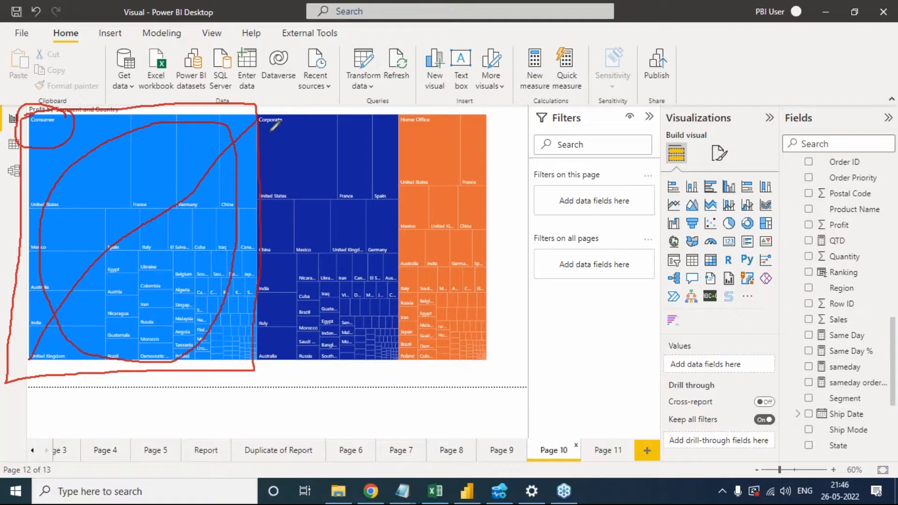
{"action": "left_click_drag", "start_coordinate": [371, 128], "coordinate": [350, 118]}
{"action": "mouse_move", "coordinate": [279, 182]}
{"action": "left_mouse_down"}
{"action": "mouse_move", "coordinate": [256, 285]}
{"action": "mouse_move", "coordinate": [300, 361]}
{"action": "mouse_move", "coordinate": [402, 336]}
{"action": "mouse_move", "coordinate": [400, 218]}
{"action": "mouse_move", "coordinate": [366, 131]}
{"action": "left_mouse_up"}
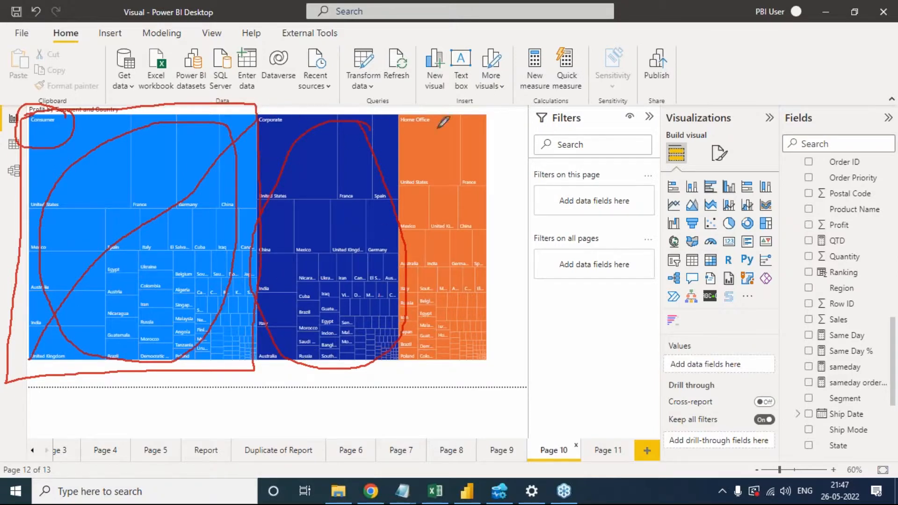
{"action": "mouse_move", "coordinate": [399, 104]}
{"action": "left_mouse_down"}
{"action": "mouse_move", "coordinate": [420, 133]}
{"action": "mouse_move", "coordinate": [455, 111]}
{"action": "left_mouse_up"}
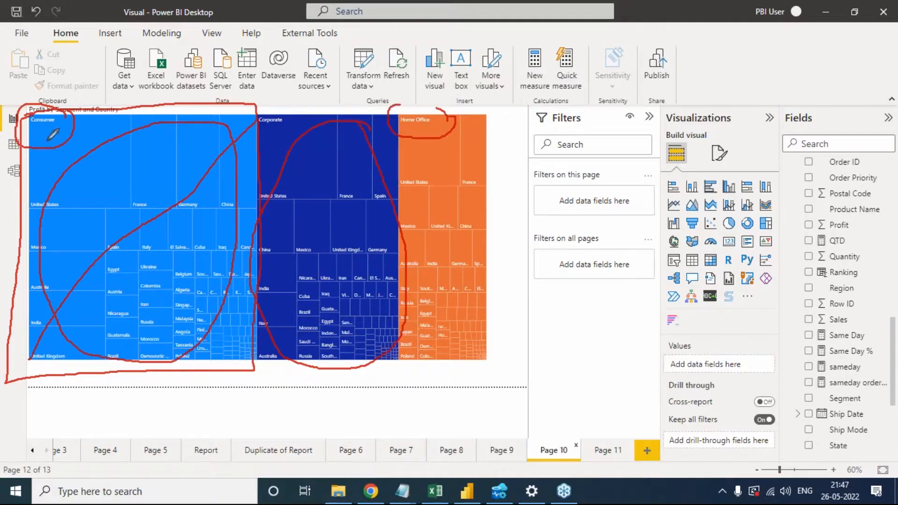
{"action": "left_click_drag", "start_coordinate": [37, 134], "coordinate": [52, 134]}
{"action": "mouse_move", "coordinate": [447, 167]}
{"action": "left_mouse_down"}
{"action": "mouse_move", "coordinate": [451, 178]}
{"action": "mouse_move", "coordinate": [456, 149]}
{"action": "mouse_move", "coordinate": [461, 180]}
{"action": "mouse_move", "coordinate": [483, 192]}
{"action": "mouse_move", "coordinate": [496, 145]}
{"action": "mouse_move", "coordinate": [503, 191]}
{"action": "mouse_move", "coordinate": [533, 171]}
{"action": "mouse_move", "coordinate": [526, 149]}
{"action": "mouse_move", "coordinate": [524, 158]}
{"action": "left_mouse_up"}
{"action": "mouse_move", "coordinate": [551, 129]}
{"action": "left_mouse_down"}
{"action": "mouse_move", "coordinate": [551, 173]}
{"action": "mouse_move", "coordinate": [547, 158]}
{"action": "left_mouse_up"}
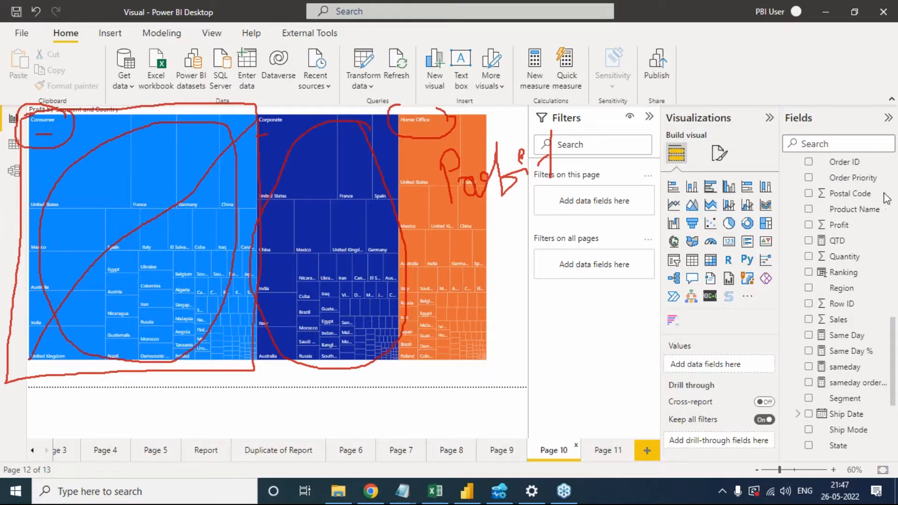
- Select the treemap through the Spain tile in the Corporate segment, and clear the tile's highlight
{"action": "left_click", "coordinate": [821, 286]}
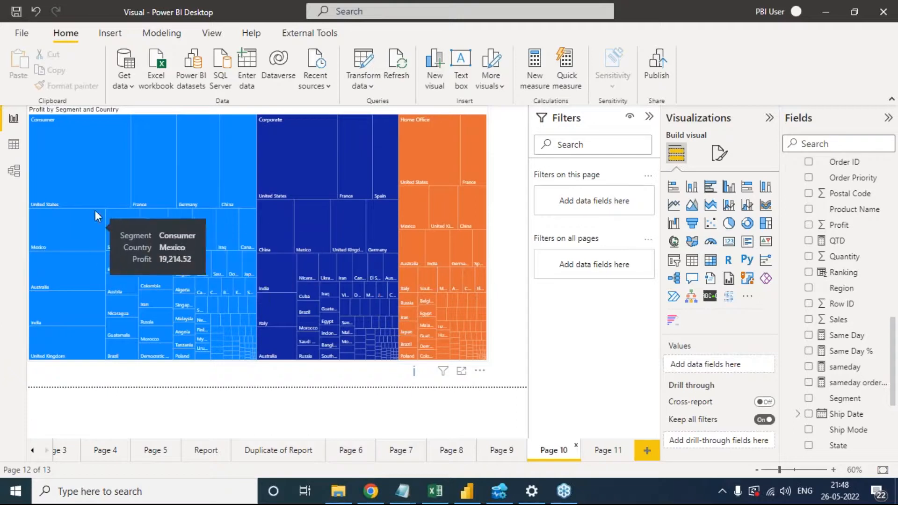
{"action": "left_click", "coordinate": [380, 150]}
{"action": "left_click", "coordinate": [383, 147]}
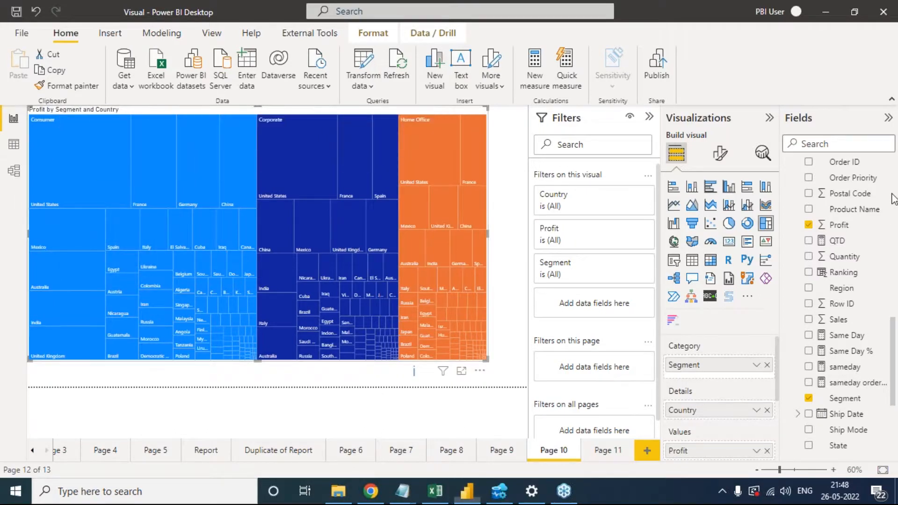
- Annotate the treemap's Consumer segment: circle its label and United States tile, and mark France, Germany and China as 2, 3 and 4
{"action": "mouse_move", "coordinate": [42, 108]}
{"action": "left_mouse_down"}
{"action": "mouse_move", "coordinate": [65, 113]}
{"action": "mouse_move", "coordinate": [69, 134]}
{"action": "mouse_move", "coordinate": [24, 122]}
{"action": "mouse_move", "coordinate": [41, 106]}
{"action": "left_mouse_up"}
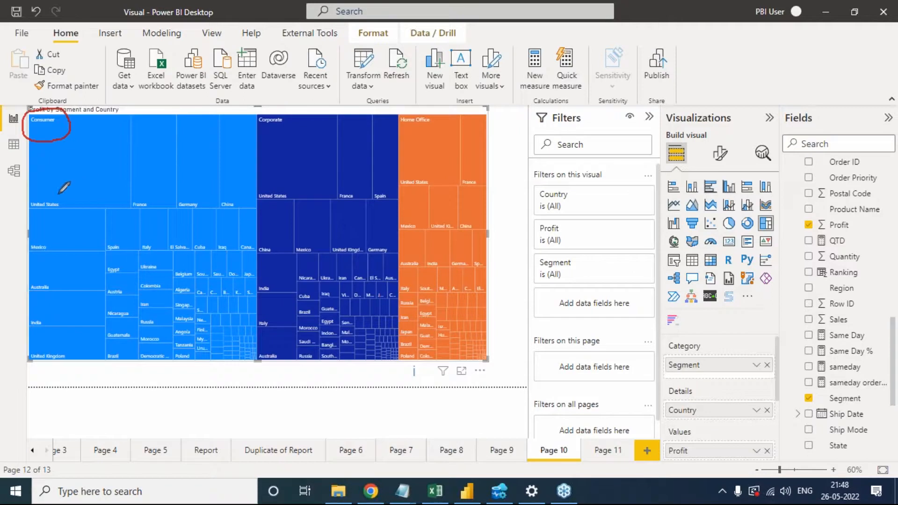
{"action": "mouse_move", "coordinate": [78, 195]}
{"action": "left_mouse_down"}
{"action": "mouse_move", "coordinate": [25, 194]}
{"action": "mouse_move", "coordinate": [69, 212]}
{"action": "mouse_move", "coordinate": [77, 194]}
{"action": "left_mouse_up"}
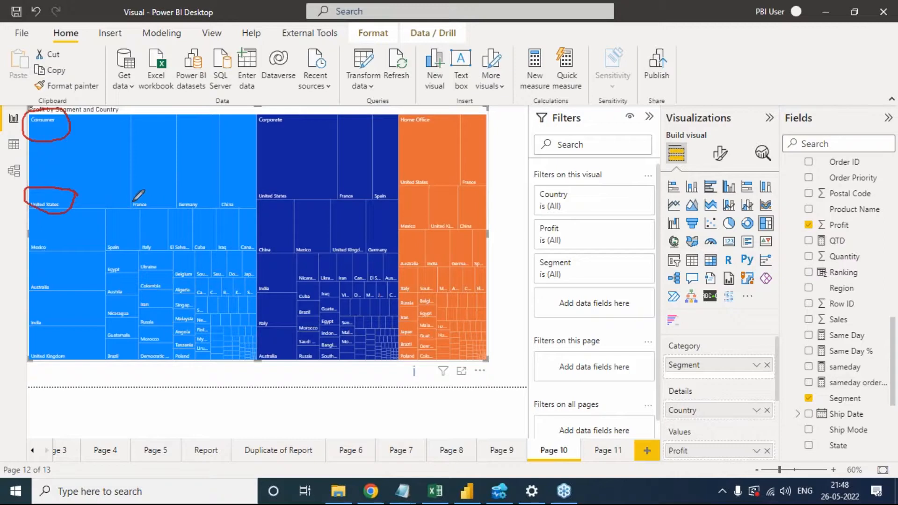
{"action": "left_click_drag", "start_coordinate": [134, 201], "coordinate": [176, 117]}
{"action": "left_click_drag", "start_coordinate": [181, 205], "coordinate": [210, 124]}
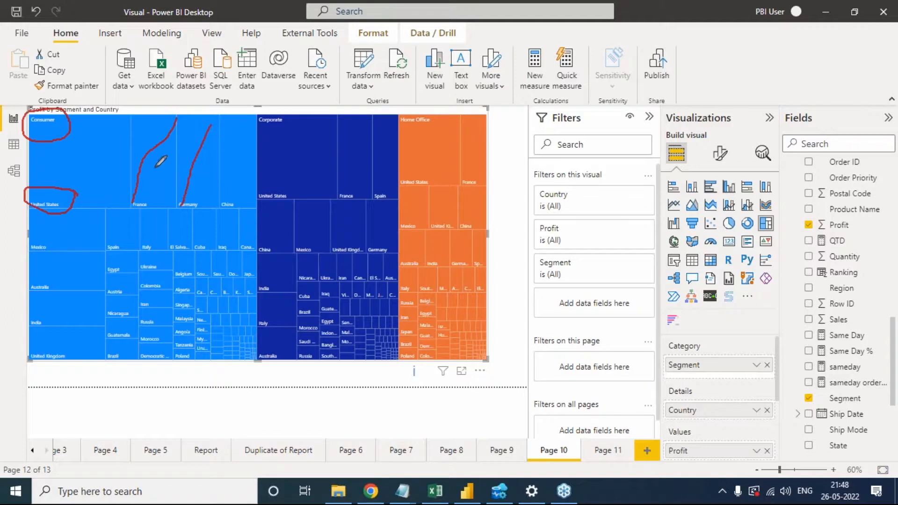
{"action": "mouse_move", "coordinate": [152, 162]}
{"action": "left_mouse_down"}
{"action": "mouse_move", "coordinate": [155, 183]}
{"action": "mouse_move", "coordinate": [168, 180]}
{"action": "left_mouse_up"}
{"action": "mouse_move", "coordinate": [180, 135]}
{"action": "left_mouse_down"}
{"action": "mouse_move", "coordinate": [192, 135]}
{"action": "mouse_move", "coordinate": [199, 148]}
{"action": "mouse_move", "coordinate": [186, 157]}
{"action": "mouse_move", "coordinate": [239, 160]}
{"action": "mouse_move", "coordinate": [233, 177]}
{"action": "left_mouse_up"}
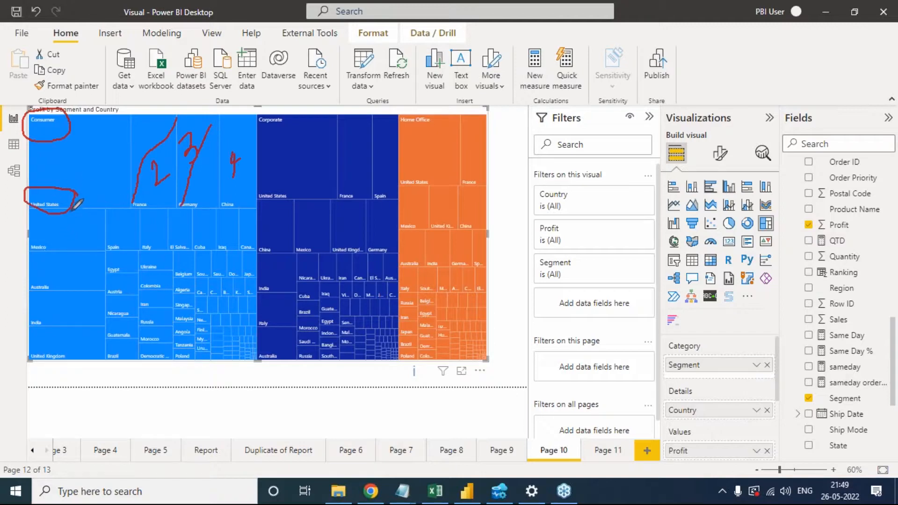
{"action": "mouse_move", "coordinate": [70, 210]}
{"action": "left_mouse_down"}
{"action": "mouse_move", "coordinate": [37, 223]}
{"action": "mouse_move", "coordinate": [24, 182]}
{"action": "mouse_move", "coordinate": [73, 180]}
{"action": "mouse_move", "coordinate": [75, 218]}
{"action": "mouse_move", "coordinate": [51, 229]}
{"action": "mouse_move", "coordinate": [26, 205]}
{"action": "mouse_move", "coordinate": [47, 178]}
{"action": "mouse_move", "coordinate": [83, 206]}
{"action": "mouse_move", "coordinate": [81, 228]}
{"action": "left_mouse_up"}
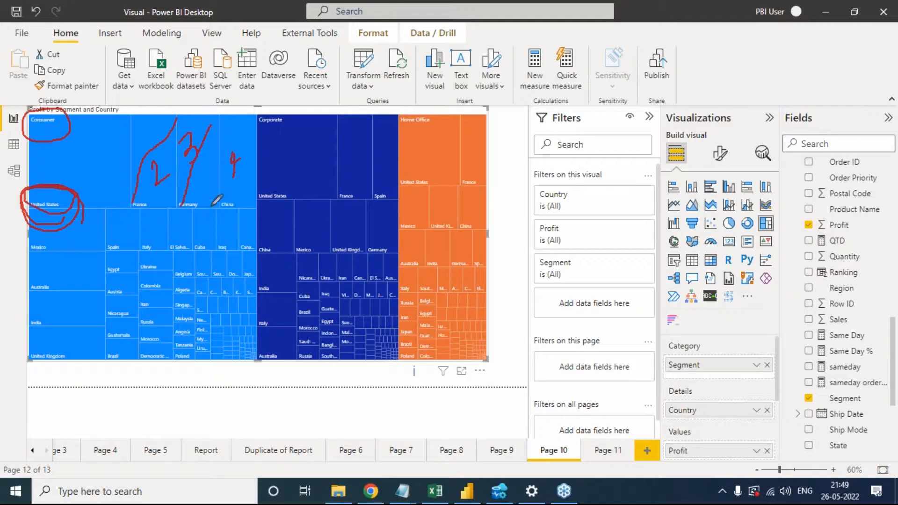
- Circle the Corporate and Home Office labels, their United States tiles and the Corporate France tile, and clear all annotations
{"action": "mouse_move", "coordinate": [293, 110]}
{"action": "left_mouse_down"}
{"action": "mouse_move", "coordinate": [248, 111]}
{"action": "mouse_move", "coordinate": [272, 145]}
{"action": "mouse_move", "coordinate": [293, 111]}
{"action": "left_mouse_up"}
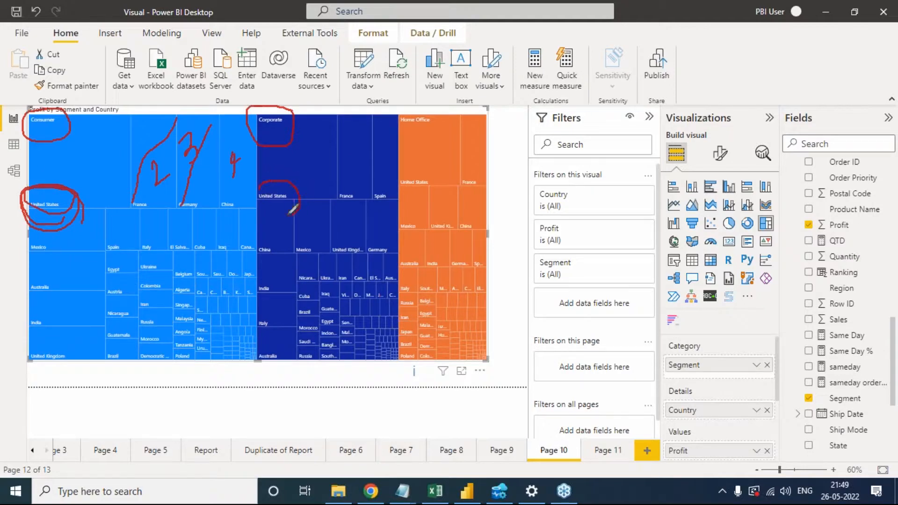
{"action": "left_click_drag", "start_coordinate": [256, 207], "coordinate": [261, 185]}
{"action": "mouse_move", "coordinate": [448, 114]}
{"action": "left_mouse_down"}
{"action": "mouse_move", "coordinate": [428, 103]}
{"action": "mouse_move", "coordinate": [393, 110]}
{"action": "mouse_move", "coordinate": [407, 133]}
{"action": "mouse_move", "coordinate": [450, 115]}
{"action": "left_mouse_up"}
{"action": "mouse_move", "coordinate": [441, 176]}
{"action": "left_mouse_down"}
{"action": "mouse_move", "coordinate": [398, 164]}
{"action": "mouse_move", "coordinate": [427, 197]}
{"action": "mouse_move", "coordinate": [438, 176]}
{"action": "left_mouse_up"}
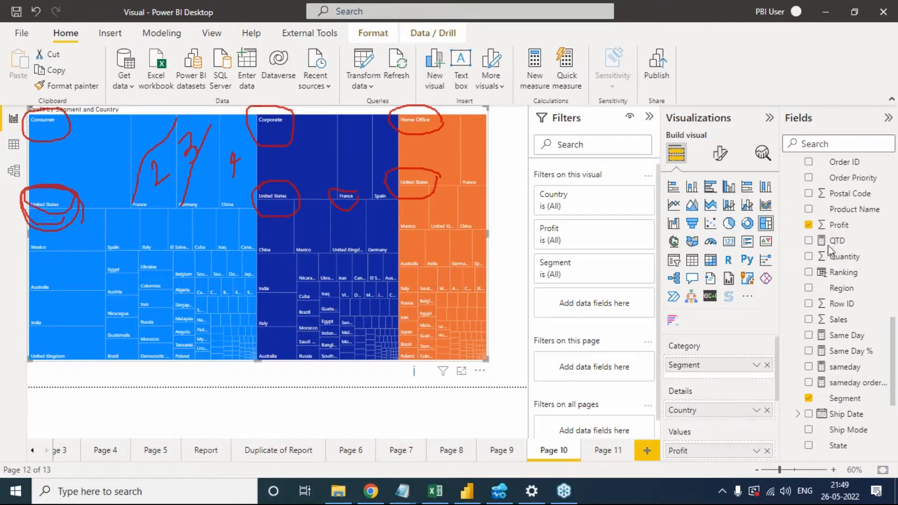
{"action": "left_click", "coordinate": [819, 290]}
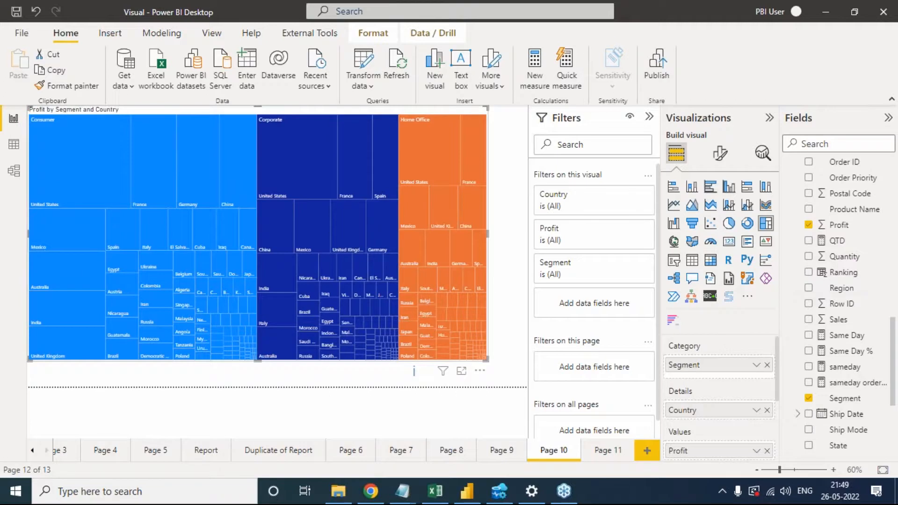
- Replace Country with Sub-Category as the treemap's details field
{"action": "left_click", "coordinate": [767, 410]}
{"action": "scroll", "coordinate": [830, 295], "scroll_direction": "up", "scroll_amount": 10}
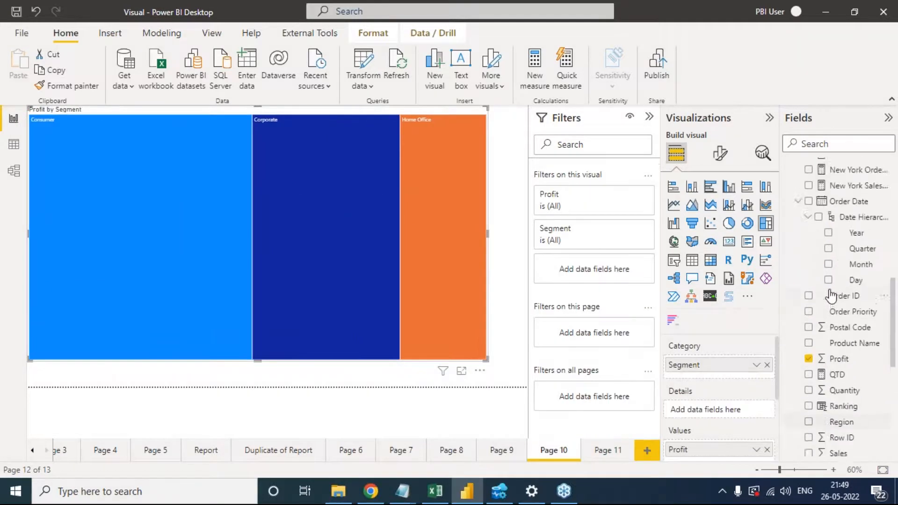
{"action": "scroll", "coordinate": [830, 294], "scroll_direction": "down", "scroll_amount": 10}
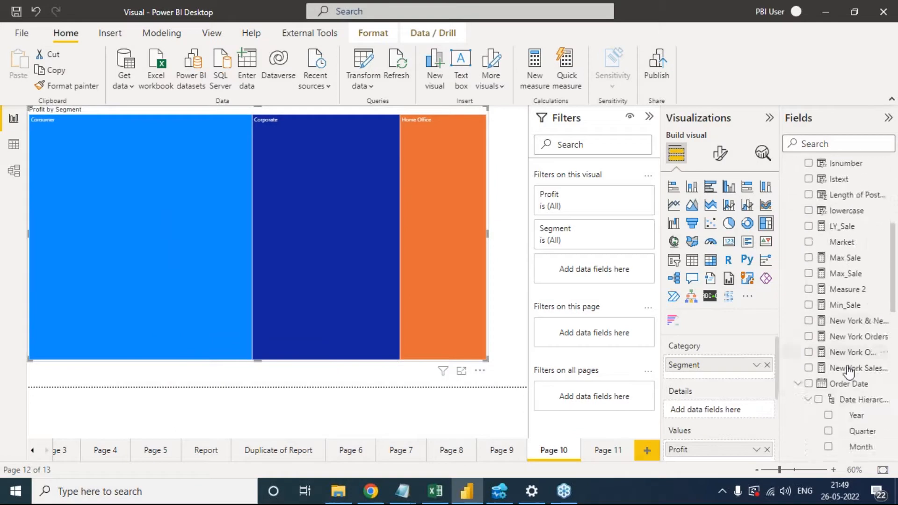
{"action": "scroll", "coordinate": [849, 374], "scroll_direction": "down", "scroll_amount": 5}
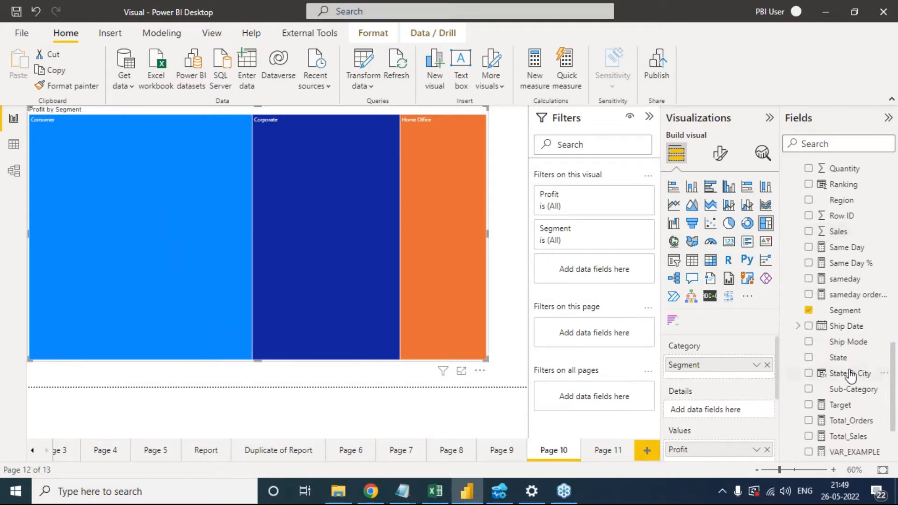
{"action": "scroll", "coordinate": [854, 290], "scroll_direction": "up", "scroll_amount": 2}
{"action": "scroll", "coordinate": [852, 321], "scroll_direction": "down", "scroll_amount": 5}
{"action": "left_click_drag", "start_coordinate": [860, 310], "coordinate": [733, 411]}
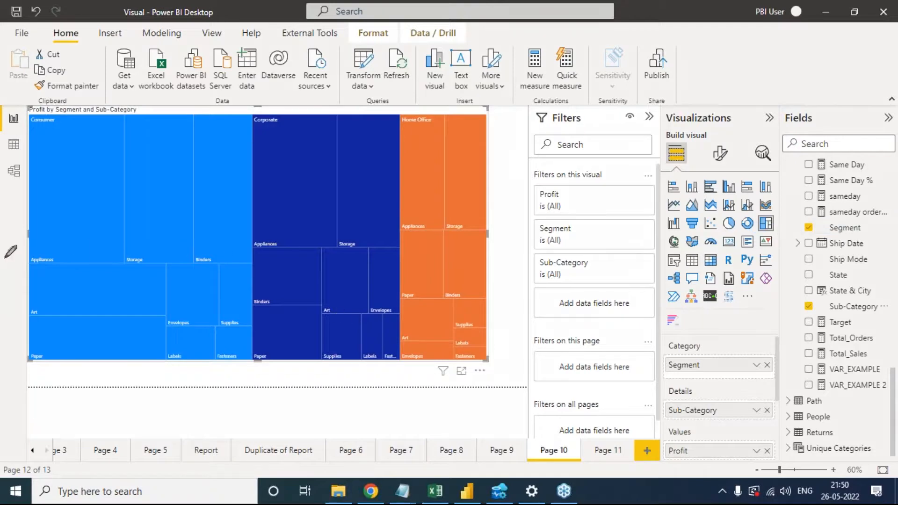
- Outline the large Consumer and Corporate sub-category tiles on the treemap with pen marks, and clear the annotations
{"action": "mouse_move", "coordinate": [18, 136]}
{"action": "left_mouse_down"}
{"action": "mouse_move", "coordinate": [40, 96]}
{"action": "mouse_move", "coordinate": [88, 90]}
{"action": "mouse_move", "coordinate": [120, 150]}
{"action": "mouse_move", "coordinate": [96, 234]}
{"action": "mouse_move", "coordinate": [32, 176]}
{"action": "mouse_move", "coordinate": [34, 135]}
{"action": "left_mouse_up"}
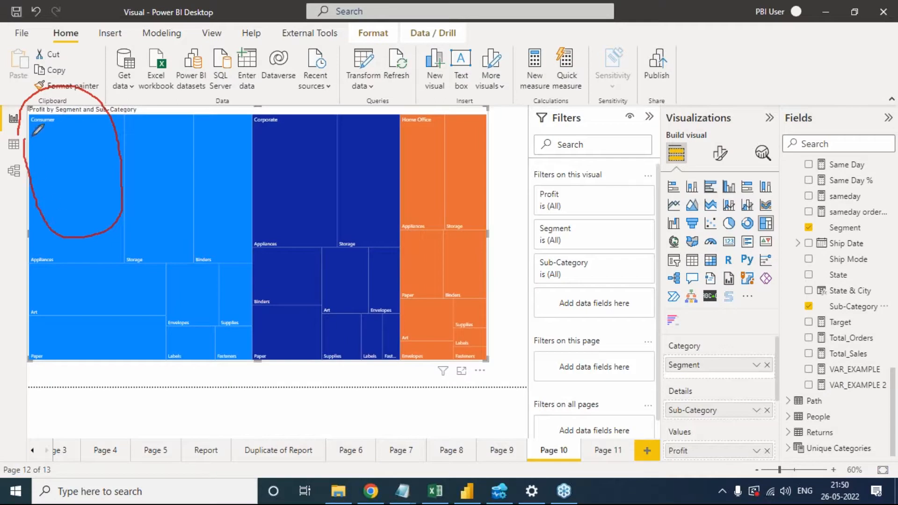
{"action": "mouse_move", "coordinate": [243, 111]}
{"action": "left_mouse_down"}
{"action": "mouse_move", "coordinate": [201, 111]}
{"action": "mouse_move", "coordinate": [157, 140]}
{"action": "mouse_move", "coordinate": [155, 254]}
{"action": "mouse_move", "coordinate": [239, 270]}
{"action": "mouse_move", "coordinate": [251, 171]}
{"action": "mouse_move", "coordinate": [251, 116]}
{"action": "mouse_move", "coordinate": [243, 113]}
{"action": "left_mouse_up"}
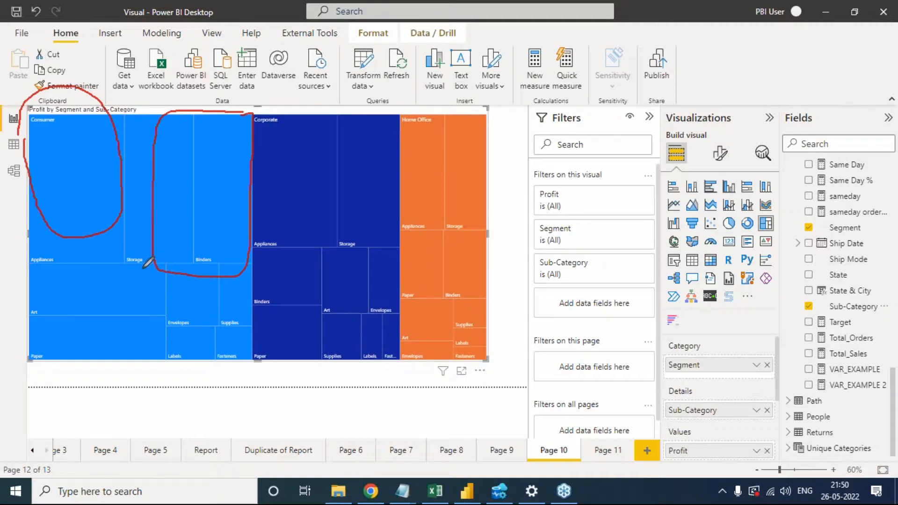
{"action": "left_click_drag", "start_coordinate": [30, 140], "coordinate": [97, 142]}
{"action": "left_click_drag", "start_coordinate": [32, 168], "coordinate": [100, 168]}
{"action": "mouse_move", "coordinate": [10, 137]}
{"action": "left_mouse_down"}
{"action": "mouse_move", "coordinate": [19, 98]}
{"action": "mouse_move", "coordinate": [73, 77]}
{"action": "mouse_move", "coordinate": [136, 120]}
{"action": "mouse_move", "coordinate": [137, 219]}
{"action": "mouse_move", "coordinate": [109, 264]}
{"action": "mouse_move", "coordinate": [34, 264]}
{"action": "mouse_move", "coordinate": [17, 97]}
{"action": "mouse_move", "coordinate": [41, 74]}
{"action": "mouse_move", "coordinate": [100, 77]}
{"action": "mouse_move", "coordinate": [136, 115]}
{"action": "mouse_move", "coordinate": [139, 204]}
{"action": "mouse_move", "coordinate": [125, 262]}
{"action": "left_mouse_up"}
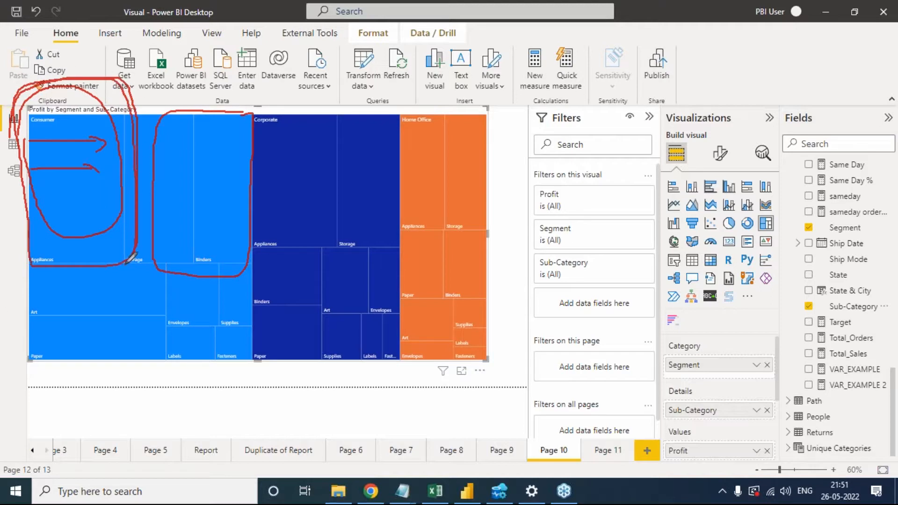
{"action": "mouse_move", "coordinate": [255, 106]}
{"action": "left_mouse_down"}
{"action": "mouse_move", "coordinate": [294, 101]}
{"action": "mouse_move", "coordinate": [343, 124]}
{"action": "mouse_move", "coordinate": [317, 253]}
{"action": "mouse_move", "coordinate": [247, 202]}
{"action": "mouse_move", "coordinate": [263, 102]}
{"action": "left_mouse_up"}
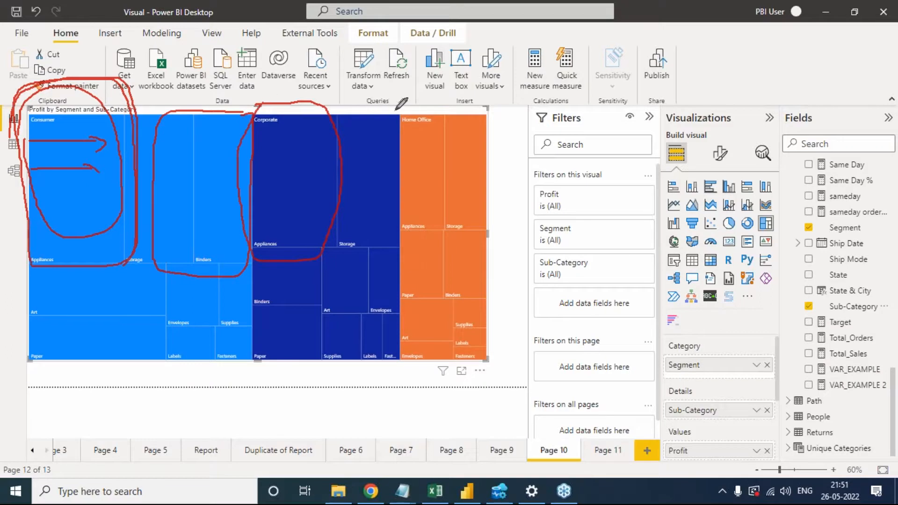
{"action": "mouse_move", "coordinate": [411, 113]}
{"action": "left_mouse_down"}
{"action": "mouse_move", "coordinate": [348, 102]}
{"action": "mouse_move", "coordinate": [327, 182]}
{"action": "mouse_move", "coordinate": [353, 258]}
{"action": "mouse_move", "coordinate": [384, 244]}
{"action": "left_mouse_up"}
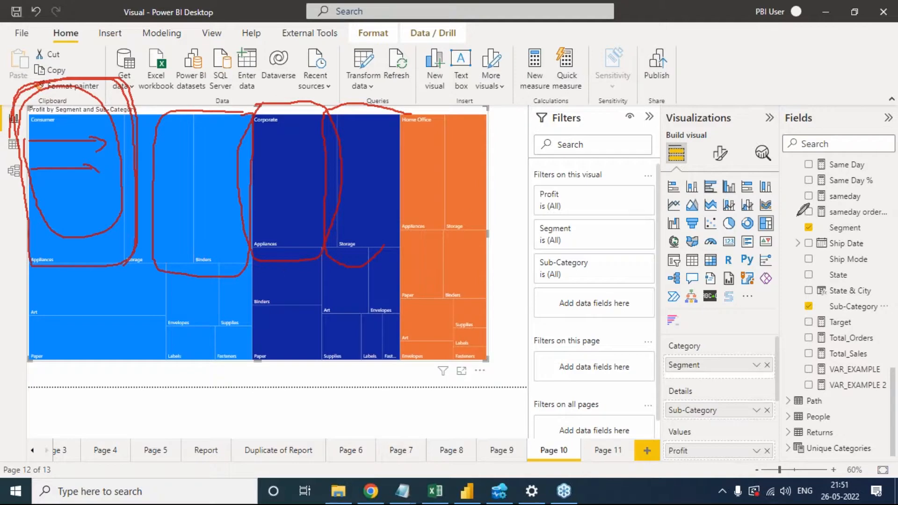
{"action": "left_click", "coordinate": [791, 285]}
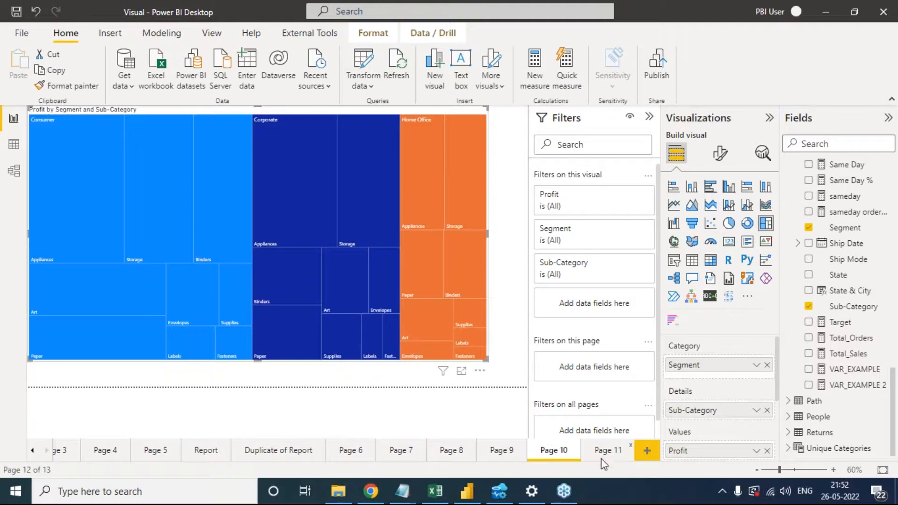
- Review the visuals on the Duplicate of Report, Page 6, Page 7 and Report pages, including the Region by Category matrix
{"action": "left_click", "coordinate": [262, 457]}
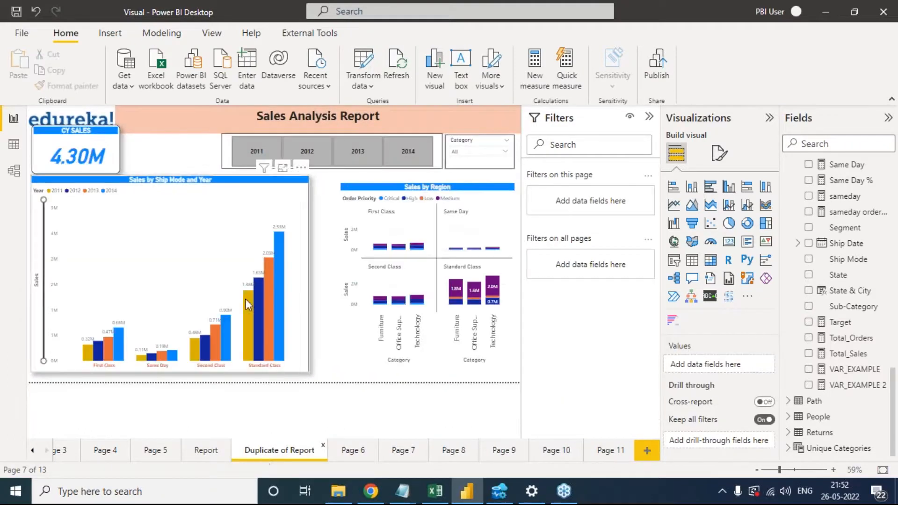
{"action": "left_click", "coordinate": [360, 347]}
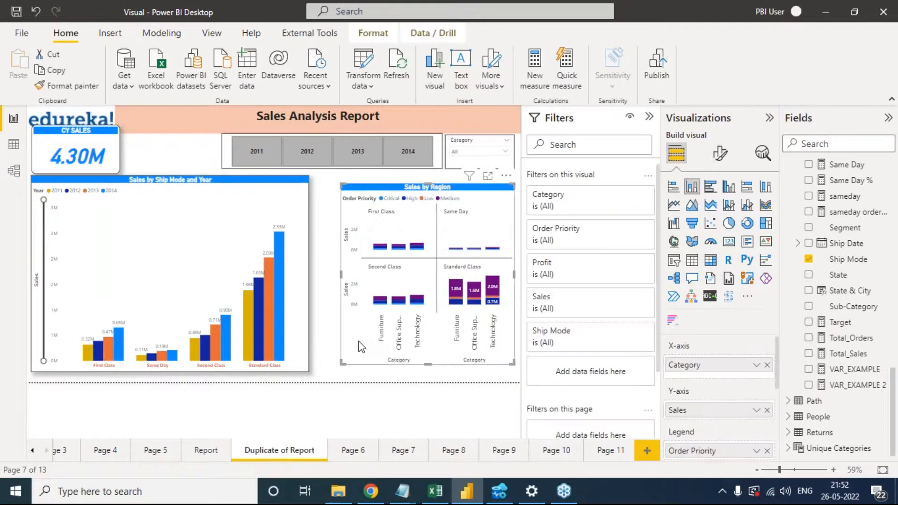
{"action": "left_click", "coordinate": [351, 450]}
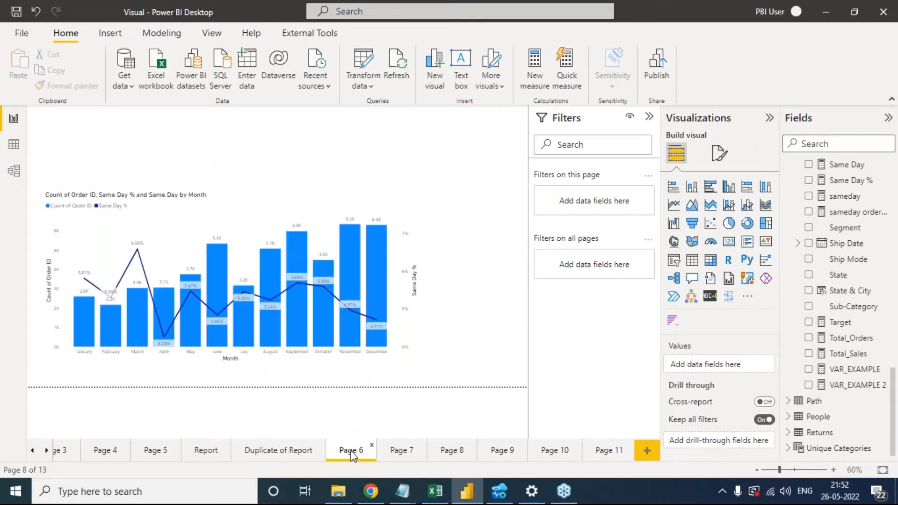
{"action": "left_click", "coordinate": [400, 451]}
{"action": "left_click", "coordinate": [296, 451]}
{"action": "left_click", "coordinate": [206, 450]}
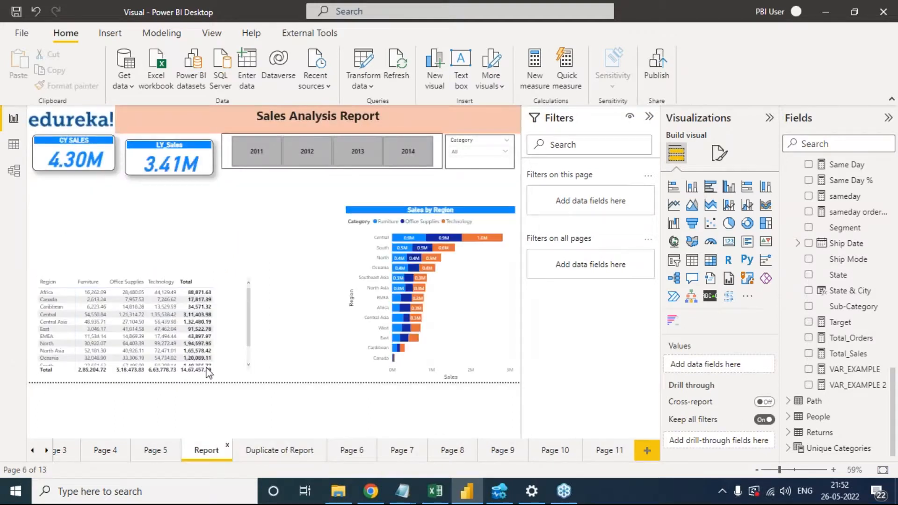
{"action": "left_click", "coordinate": [244, 280]}
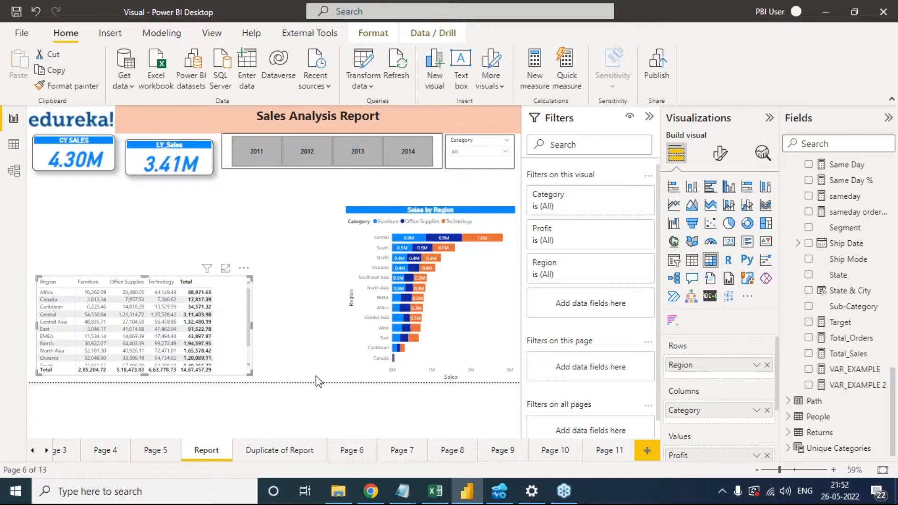
- Turn on the visual border for the Sales by Region chart on the Duplicate of Report page
{"action": "left_click", "coordinate": [288, 453]}
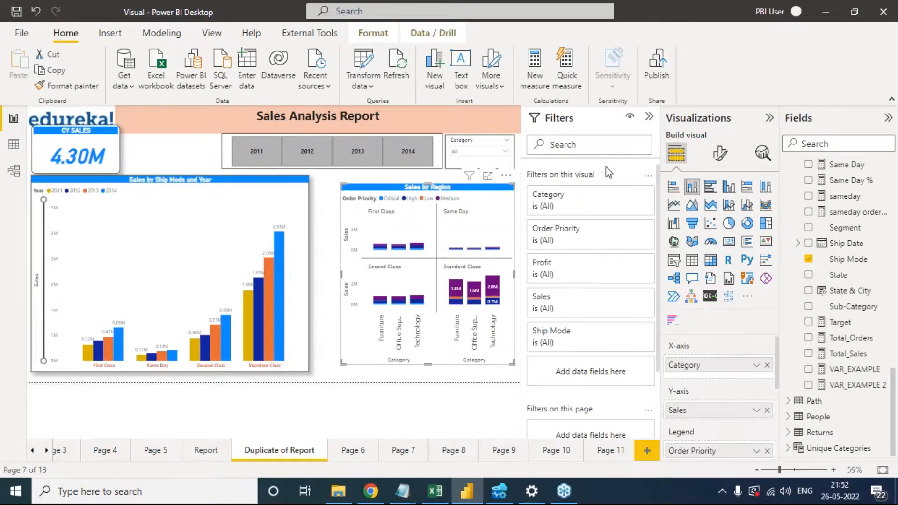
{"action": "left_click", "coordinate": [720, 153]}
{"action": "left_click", "coordinate": [700, 187]}
{"action": "type", "text": "bor"}
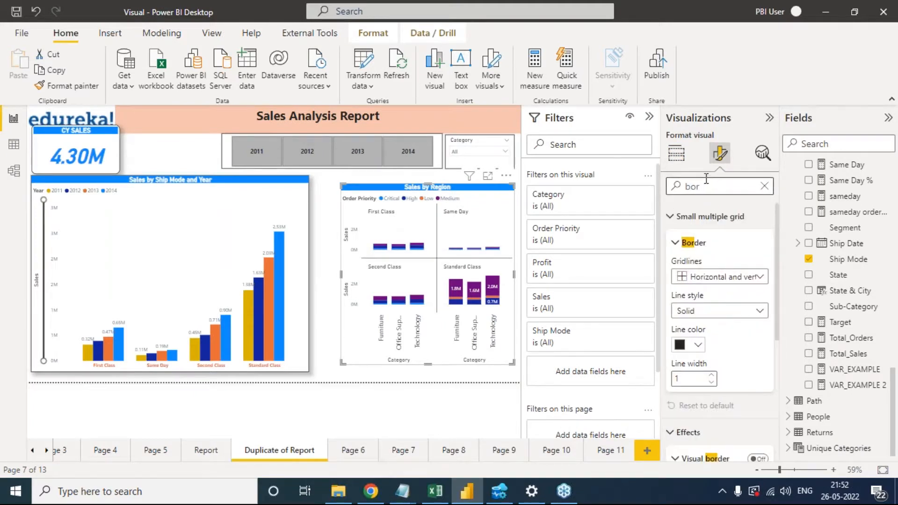
{"action": "scroll", "coordinate": [725, 365], "scroll_direction": "down", "scroll_amount": 3}
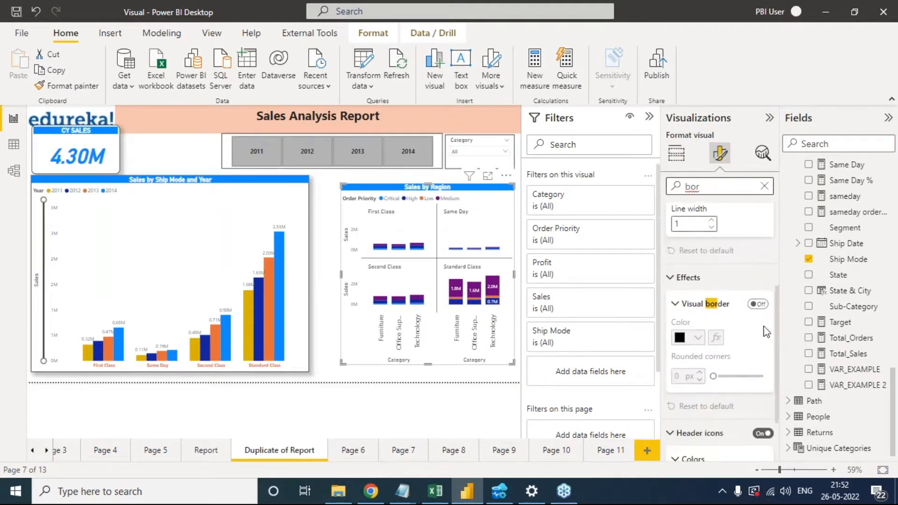
{"action": "left_click", "coordinate": [758, 305]}
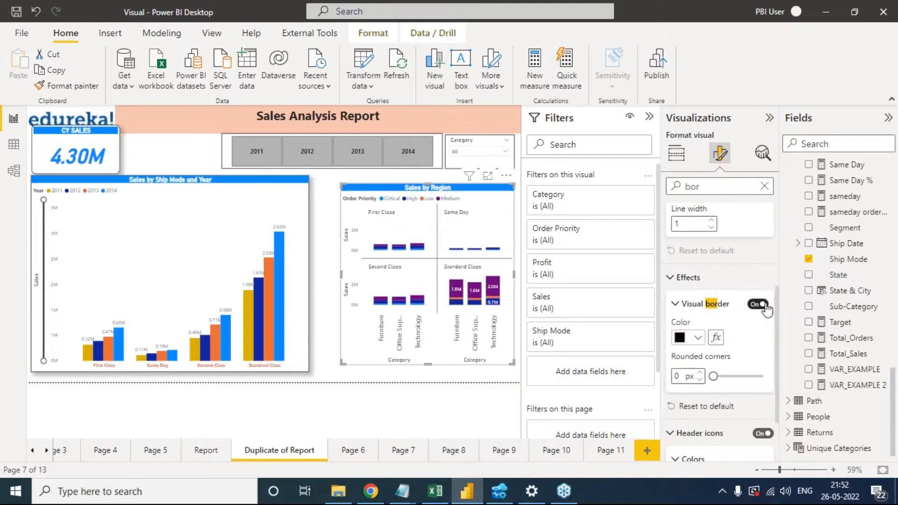
{"action": "left_click", "coordinate": [321, 220]}
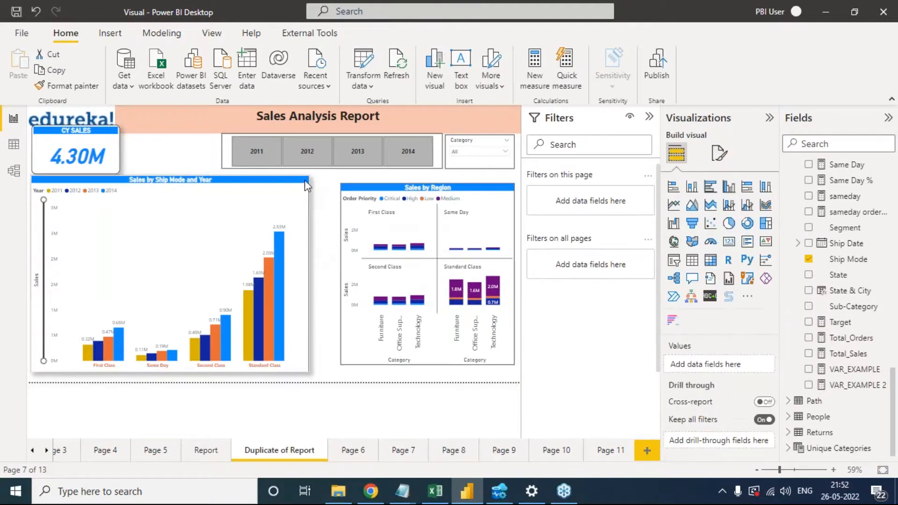
- Shrink the Sales by Ship Mode and Year chart to about half its width from its upper-right corner, and shift it slightly right
{"action": "left_click", "coordinate": [308, 177]}
{"action": "left_click_drag", "start_coordinate": [308, 176], "coordinate": [187, 221]}
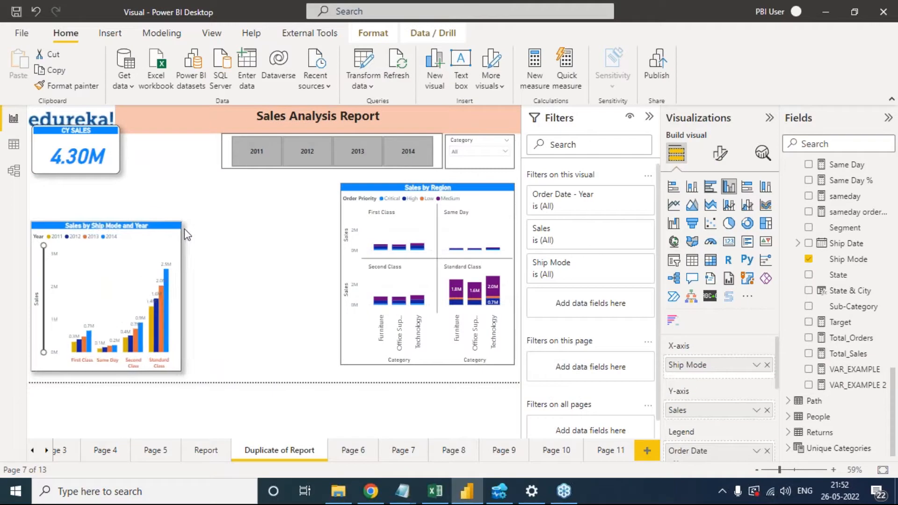
{"action": "left_click_drag", "start_coordinate": [111, 242], "coordinate": [137, 244]}
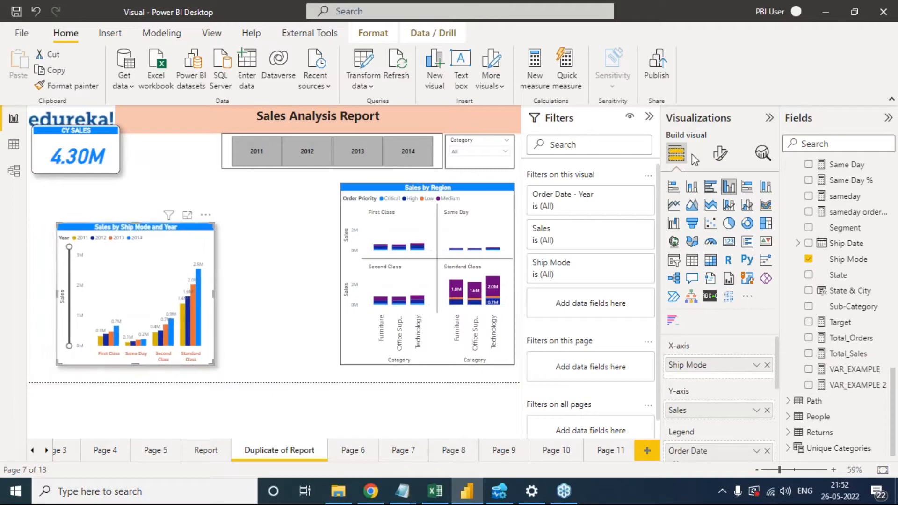
- Copy the Count of Order ID and Same Day % by Month chart from Page 6 onto Duplicate of Report, and narrow it
{"action": "left_click", "coordinate": [351, 451]}
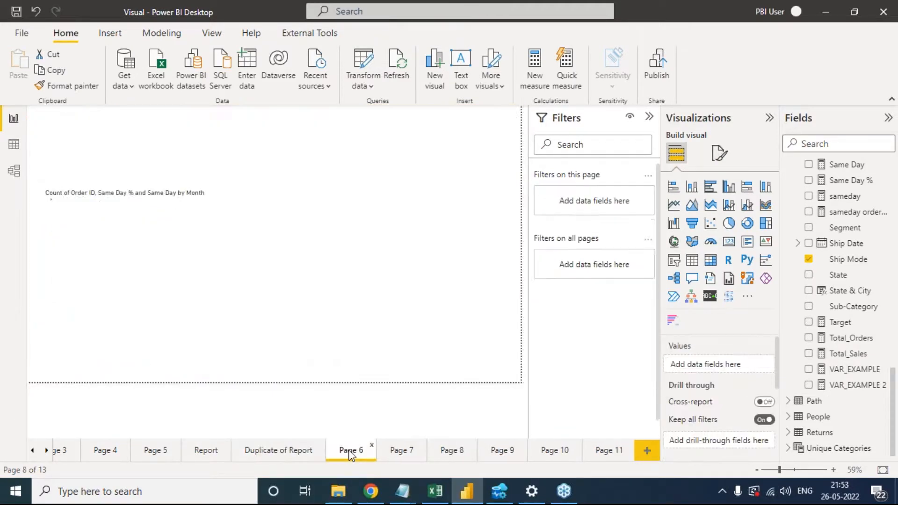
{"action": "left_click", "coordinate": [413, 225]}
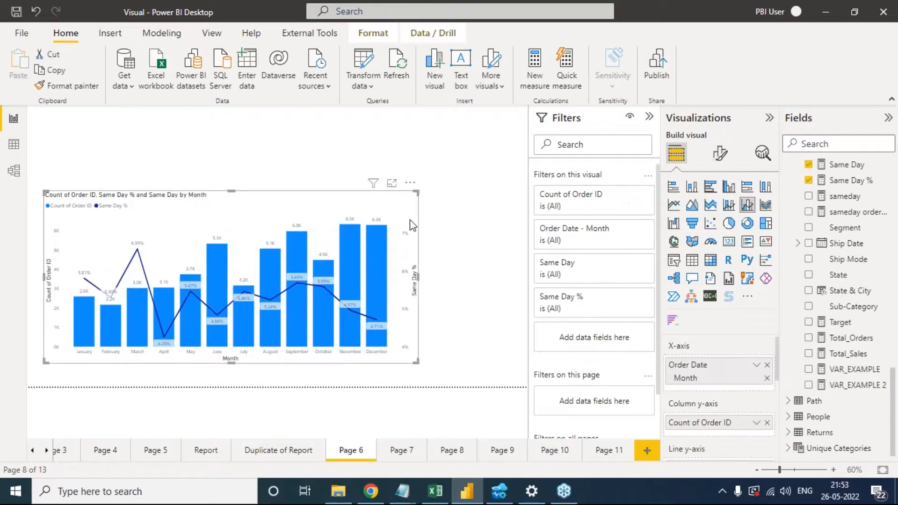
{"action": "left_click", "coordinate": [278, 450]}
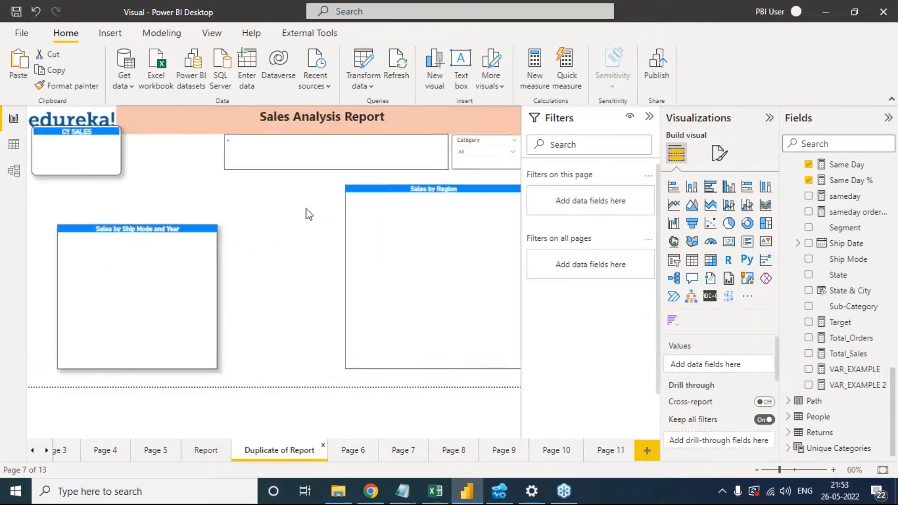
{"action": "key", "text": "ctrl+v"}
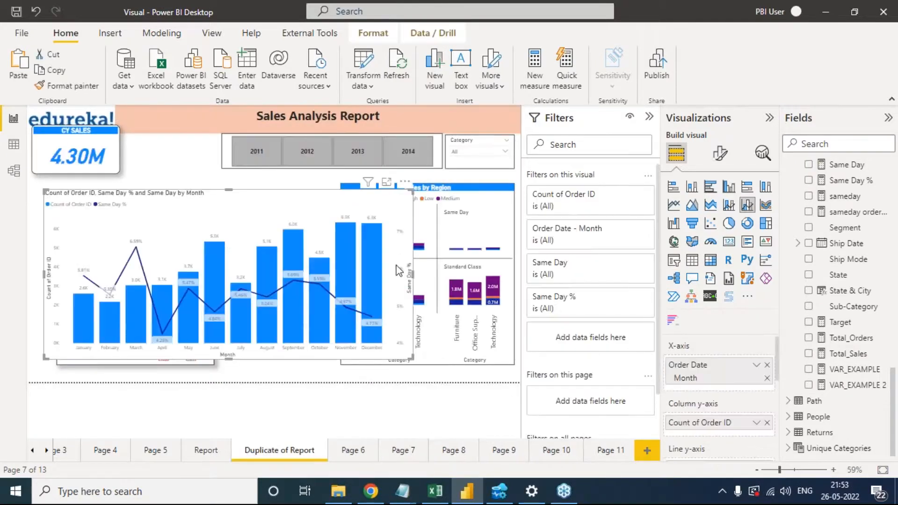
{"action": "left_click_drag", "start_coordinate": [412, 359], "coordinate": [233, 347]}
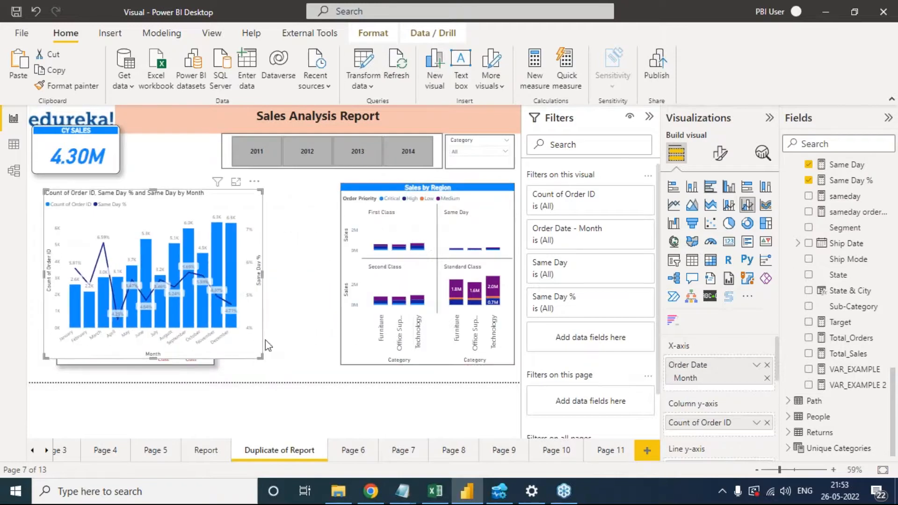
- Move the CY SALES card beside the year slicer, and shift the Count of Order ID by Month chart right against Sales by Region
{"action": "left_click", "coordinate": [304, 197]}
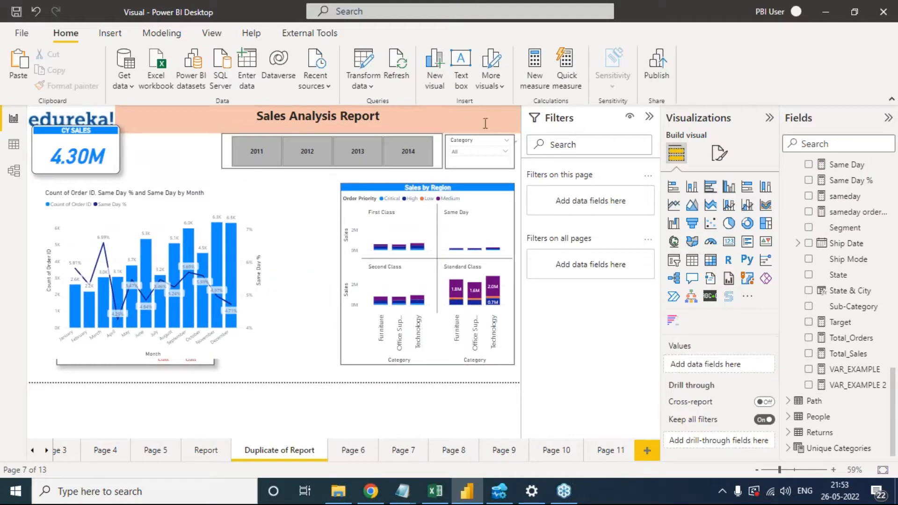
{"action": "left_click", "coordinate": [489, 145]}
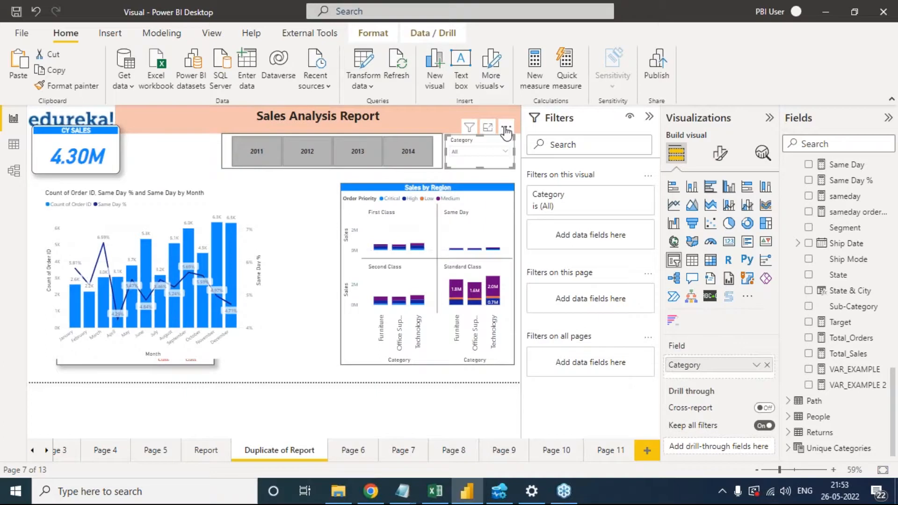
{"action": "left_click", "coordinate": [504, 127]}
{"action": "left_click", "coordinate": [76, 130]}
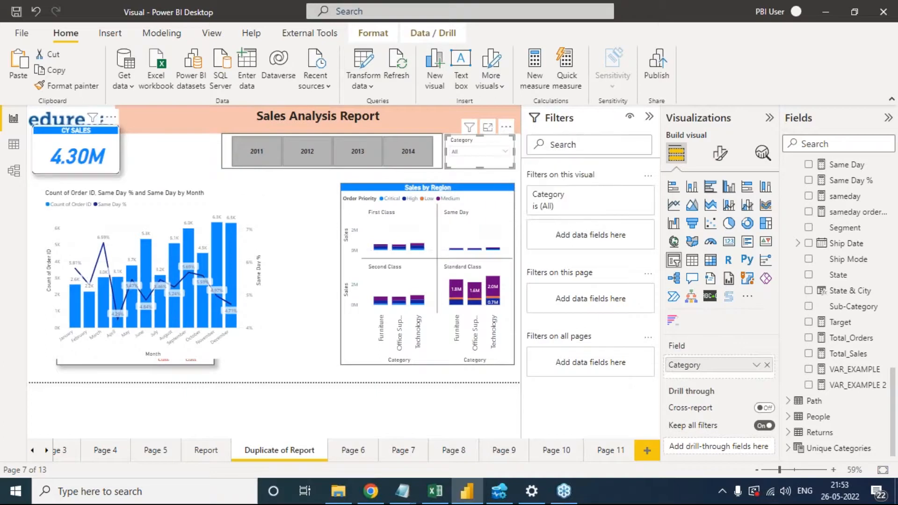
{"action": "left_click_drag", "start_coordinate": [98, 133], "coordinate": [190, 141]}
{"action": "left_click_drag", "start_coordinate": [237, 208], "coordinate": [318, 206]}
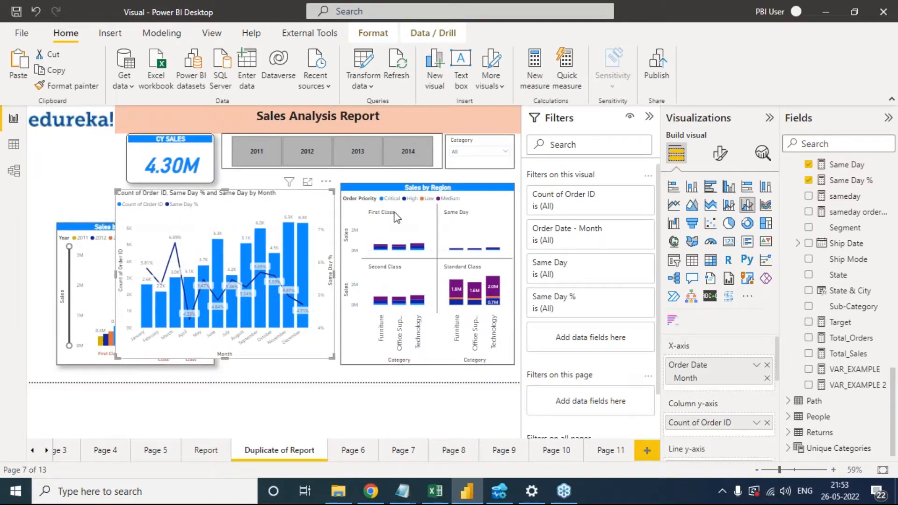
- Reduce the Sales by Region chart to about half its height from its top edge, and extend its bottom edge to the page boundary
{"action": "left_click", "coordinate": [495, 205]}
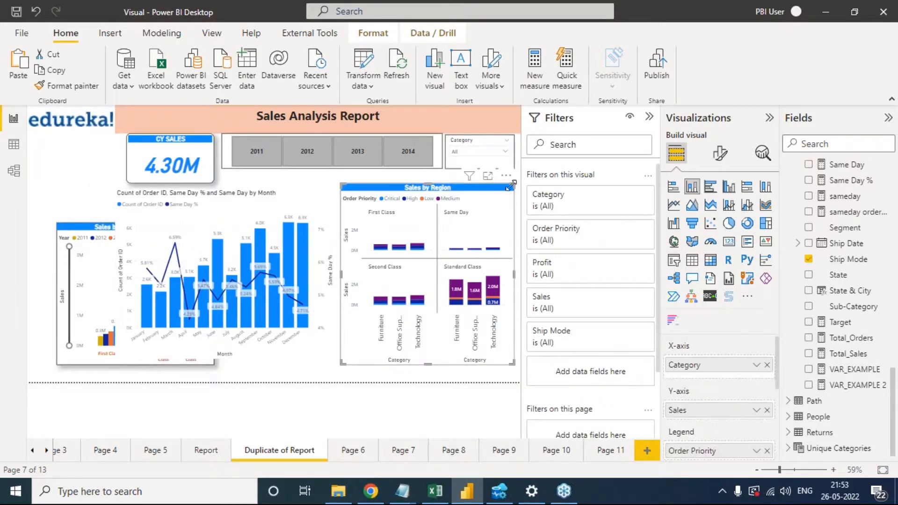
{"action": "left_click_drag", "start_coordinate": [511, 188], "coordinate": [519, 266]}
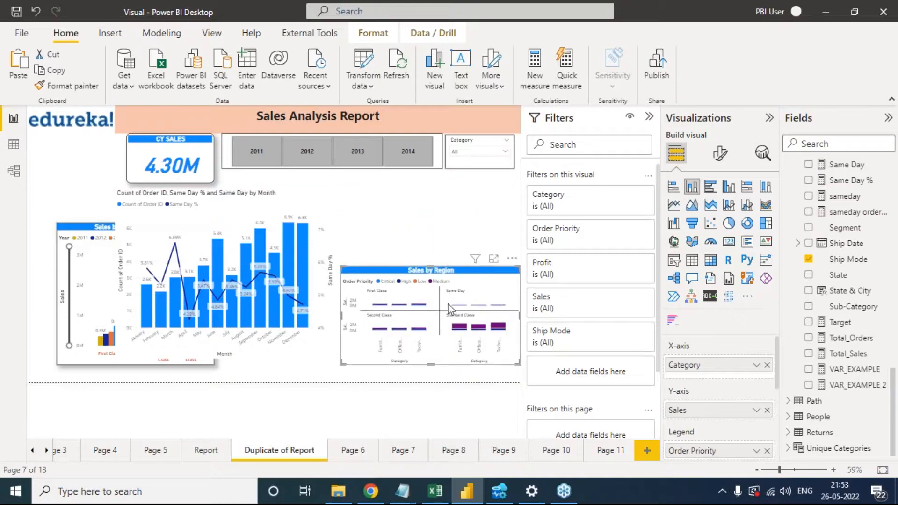
{"action": "left_click_drag", "start_coordinate": [430, 367], "coordinate": [430, 383]}
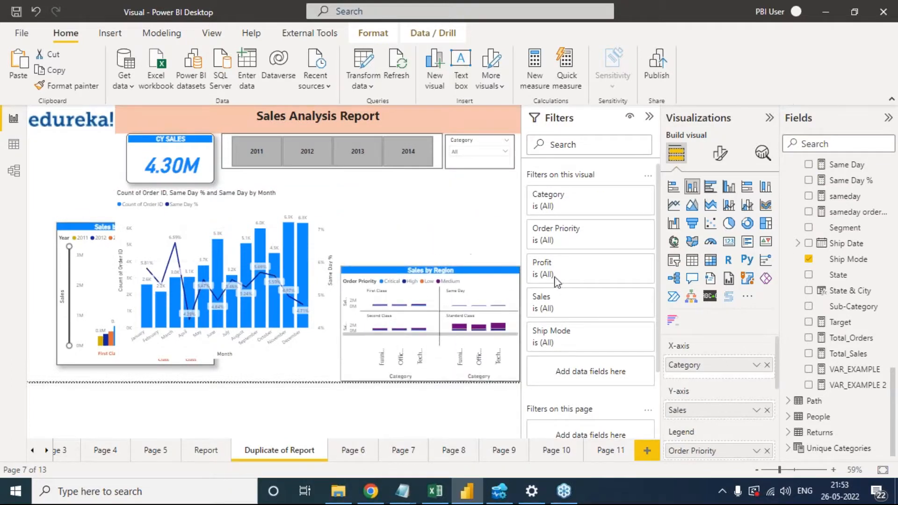
- Collapse the side panes to widen the canvas, and move the Count of Order ID by Month chart to the right side of the page
{"action": "left_click", "coordinate": [769, 118]}
{"action": "left_click", "coordinate": [746, 116]}
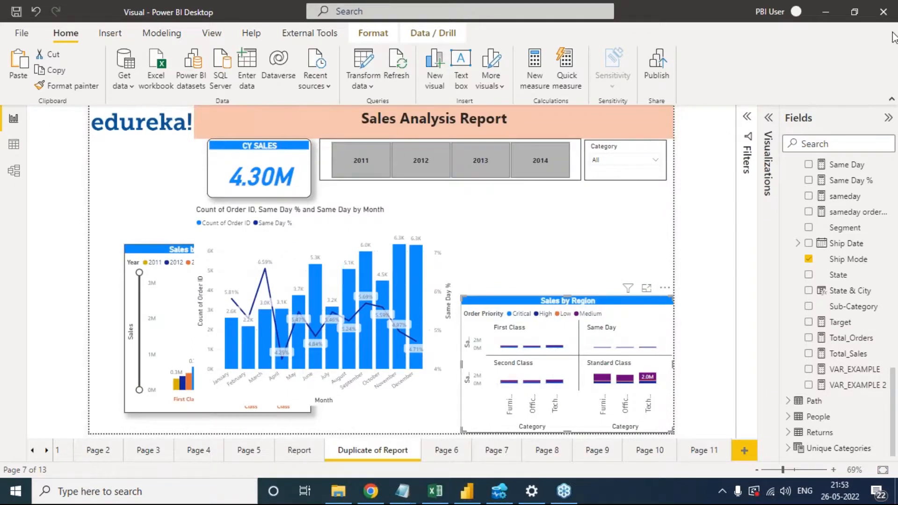
{"action": "left_click", "coordinate": [887, 117]}
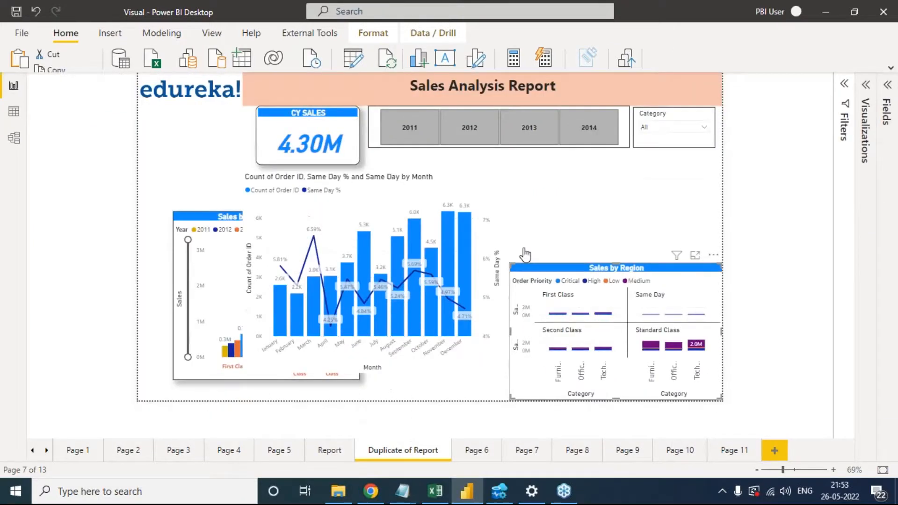
{"action": "left_click_drag", "start_coordinate": [536, 196], "coordinate": [712, 177]}
- Shrink the CY SALES card from its lower-right corner and place it directly below the edureka! logo
{"action": "left_click", "coordinate": [256, 121]}
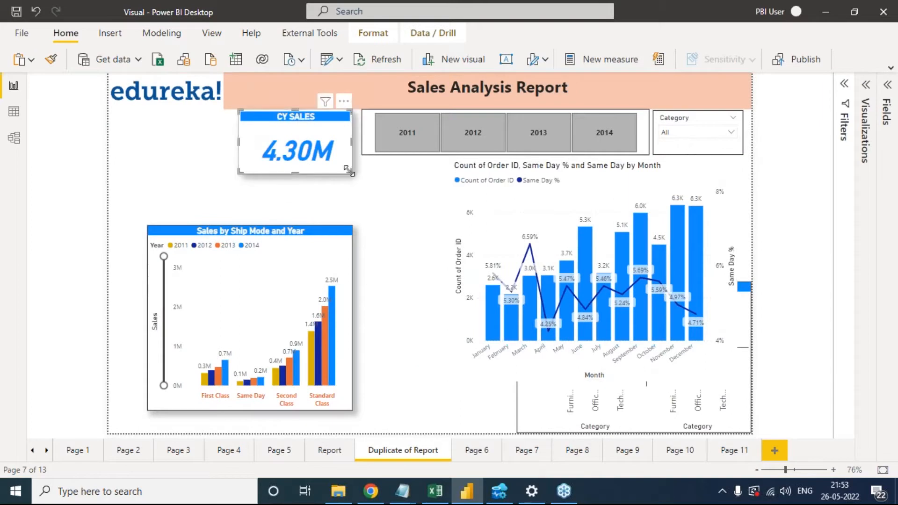
{"action": "left_click_drag", "start_coordinate": [351, 172], "coordinate": [326, 160]}
{"action": "left_click_drag", "start_coordinate": [311, 129], "coordinate": [181, 123]}
- Reduce the year slicer's height to about half from its bottom edge
{"action": "left_click", "coordinate": [643, 129]}
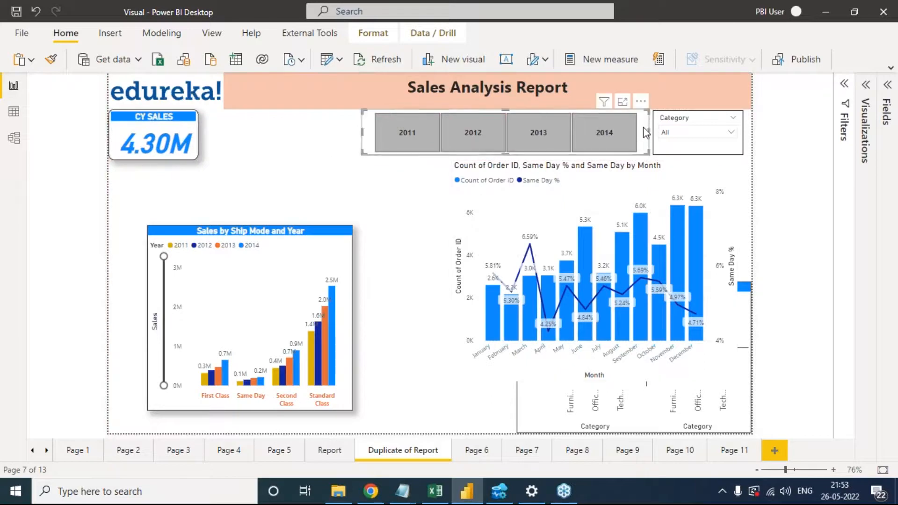
{"action": "left_click", "coordinate": [641, 101]}
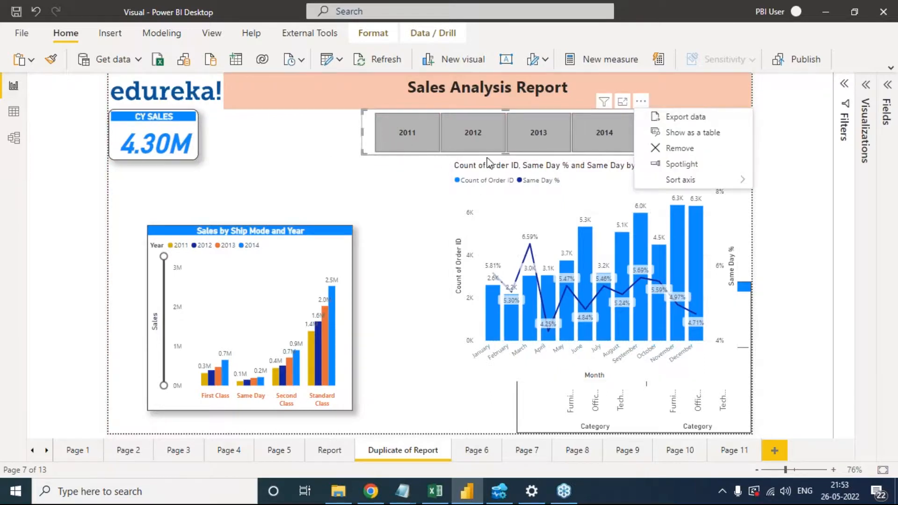
{"action": "left_click", "coordinate": [504, 155]}
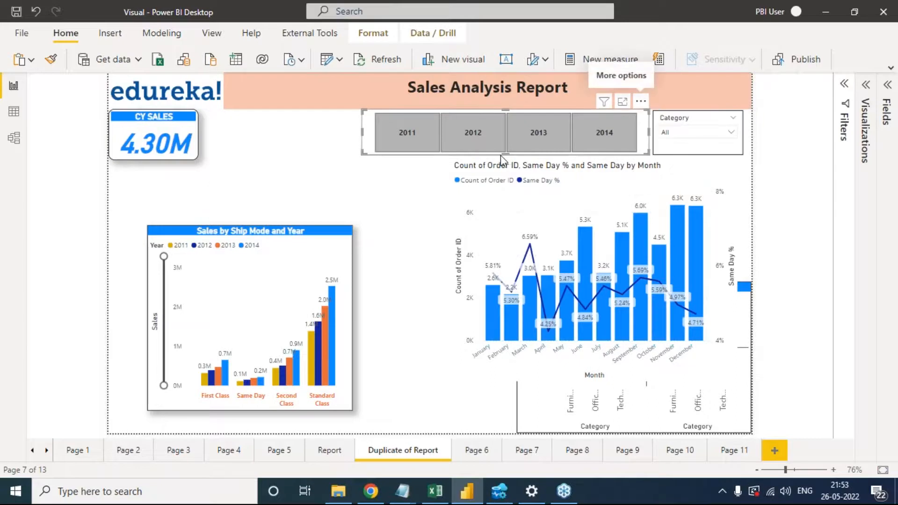
{"action": "left_click_drag", "start_coordinate": [506, 155], "coordinate": [511, 134]}
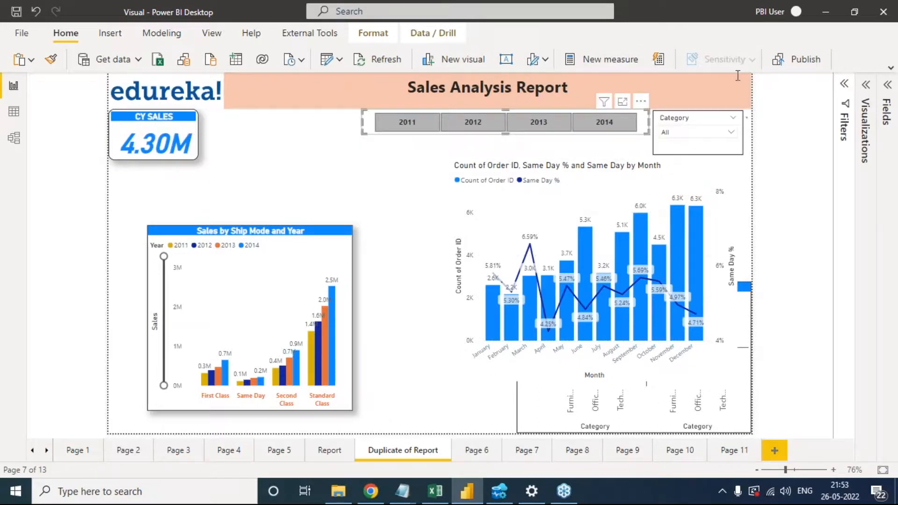
- Make the Sales by Ship Mode and Year chart shorter and wider in the lower-left part of the page
{"action": "left_click", "coordinate": [598, 160]}
{"action": "left_click", "coordinate": [336, 239]}
{"action": "left_click_drag", "start_coordinate": [352, 226], "coordinate": [311, 294]}
- Flatten the Count of Order ID by Month chart to about half its height and place it below the year slicer
{"action": "left_click_drag", "start_coordinate": [613, 180], "coordinate": [327, 190]}
{"action": "left_click_drag", "start_coordinate": [448, 389], "coordinate": [495, 274]}
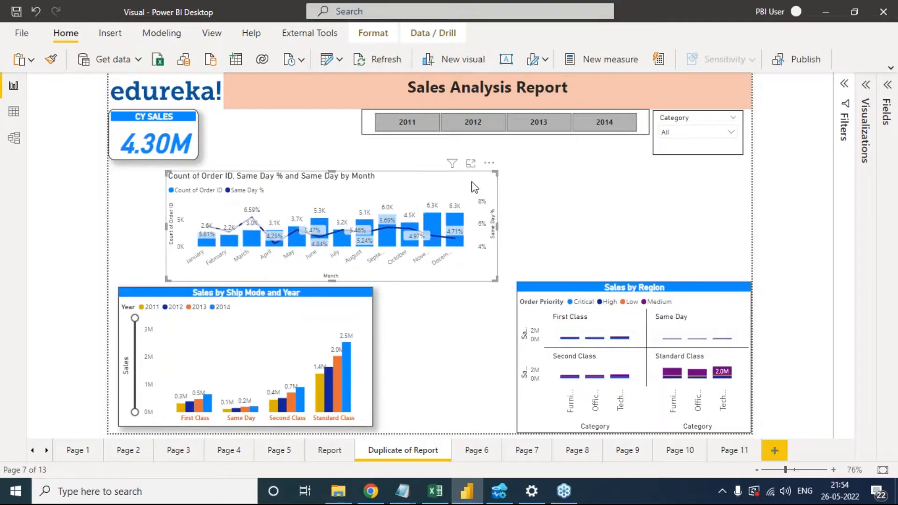
{"action": "left_click_drag", "start_coordinate": [470, 182], "coordinate": [572, 173]}
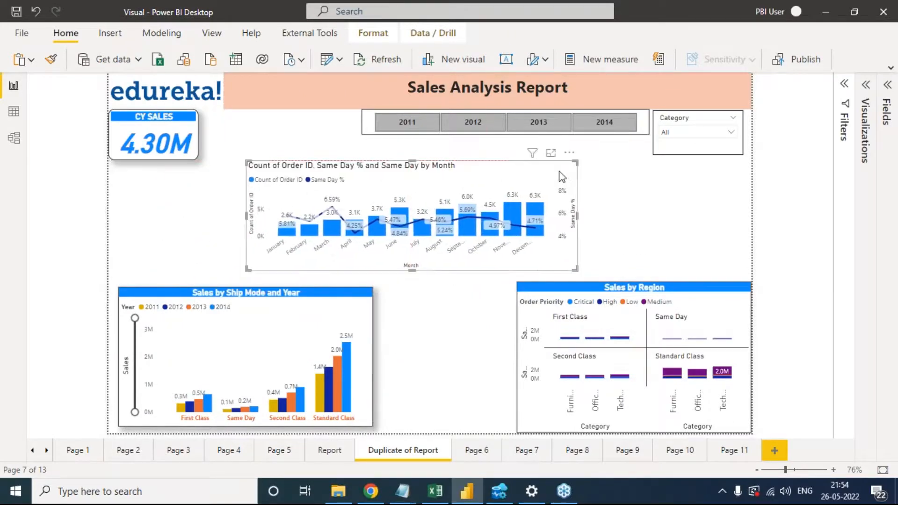
- Move the Sales by Region chart left toward the Ship Mode chart, and nudge the monthly order chart slightly up and left
{"action": "left_click_drag", "start_coordinate": [588, 290], "coordinate": [509, 306]}
{"action": "left_click_drag", "start_coordinate": [567, 236], "coordinate": [558, 234]}
{"action": "left_click", "coordinate": [659, 225]}
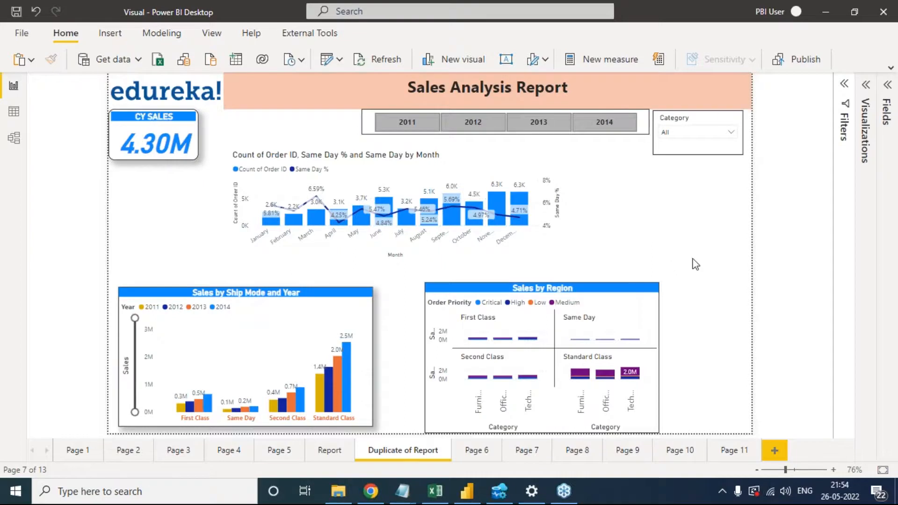
- Reduce the Category slicer's height slightly from its bottom edge
{"action": "left_click", "coordinate": [692, 155]}
{"action": "left_click_drag", "start_coordinate": [697, 156], "coordinate": [696, 143]}
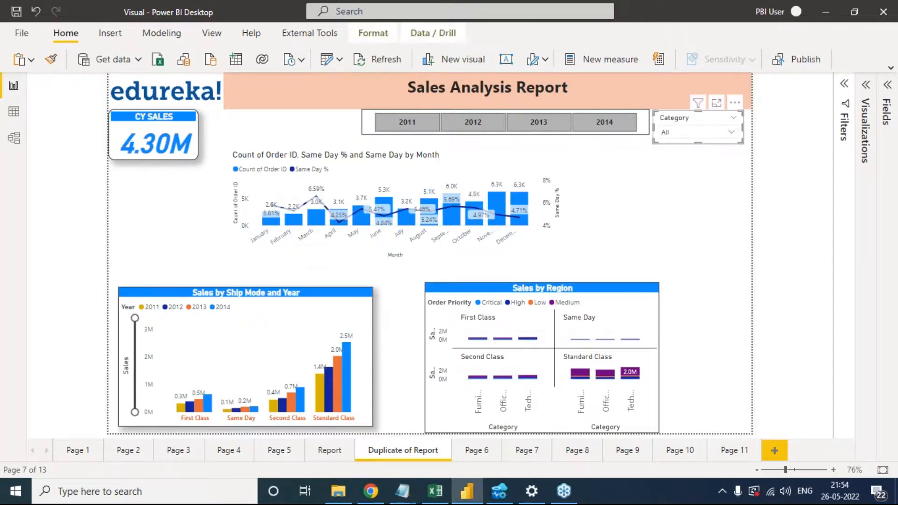
{"action": "left_click", "coordinate": [655, 215]}
- Turn on the visual border for the Count of Order ID by Month chart, and collapse the formatting pane
{"action": "left_click", "coordinate": [559, 178]}
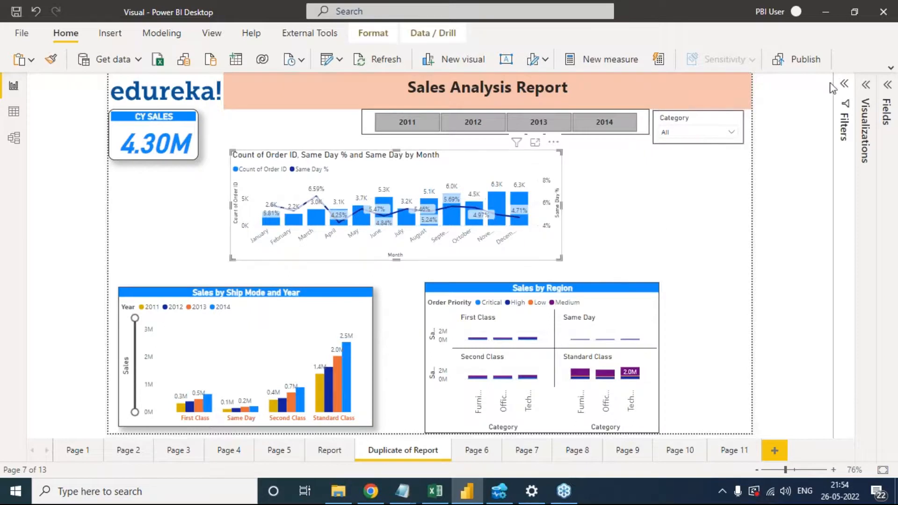
{"action": "left_click", "coordinate": [865, 122]}
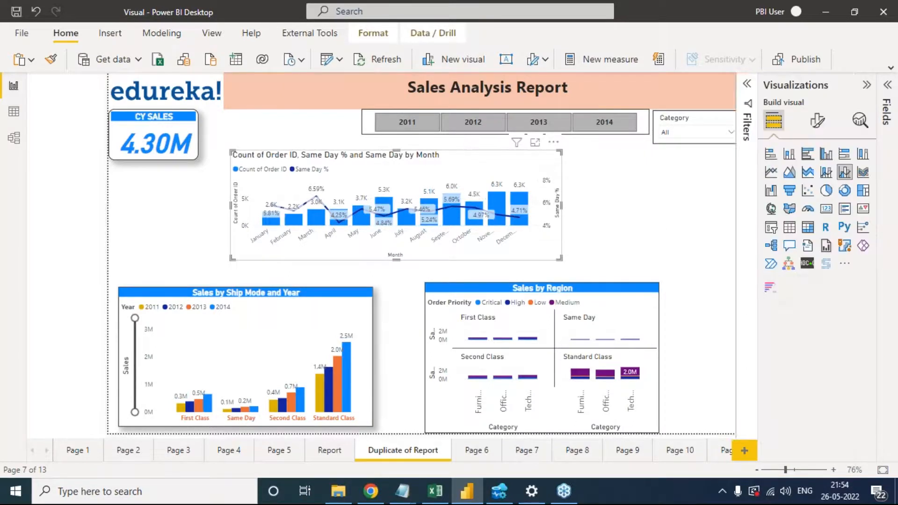
{"action": "left_click", "coordinate": [816, 123]}
{"action": "left_click", "coordinate": [806, 155]}
{"action": "type", "text": "br"}
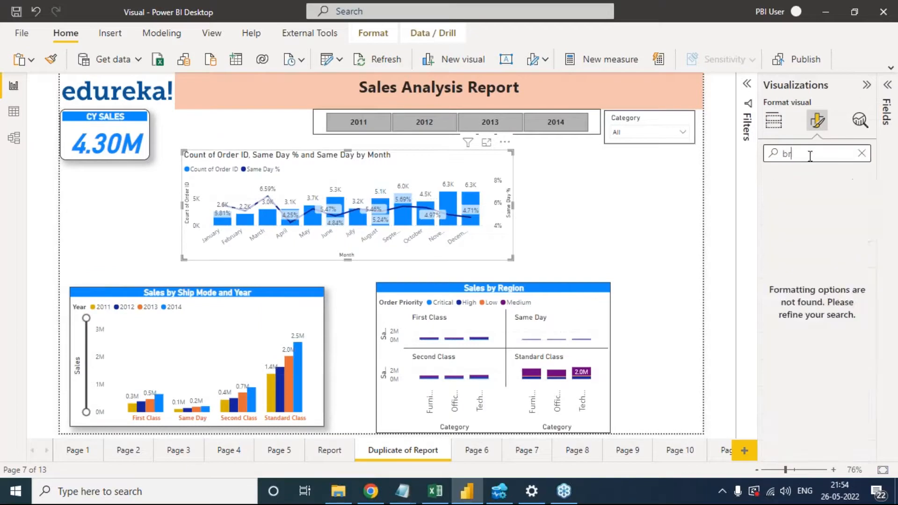
{"action": "type", "text": "or"}
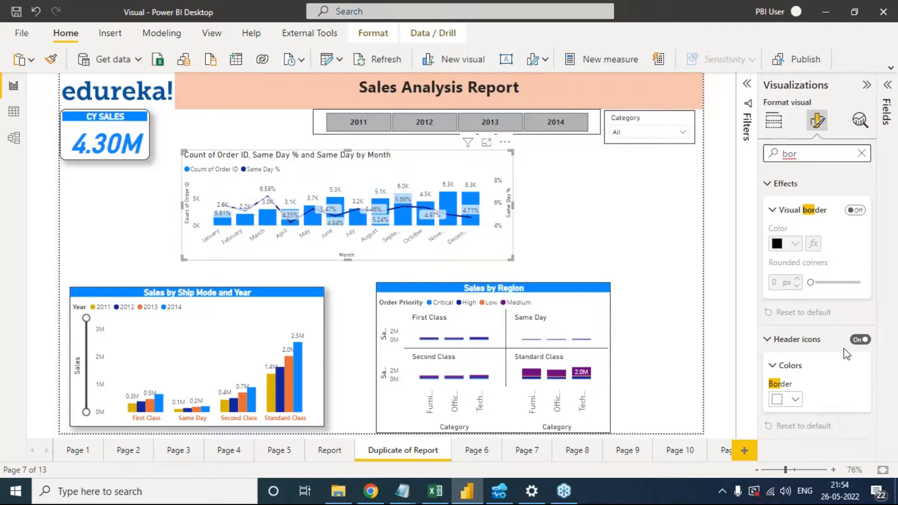
{"action": "left_click", "coordinate": [854, 210]}
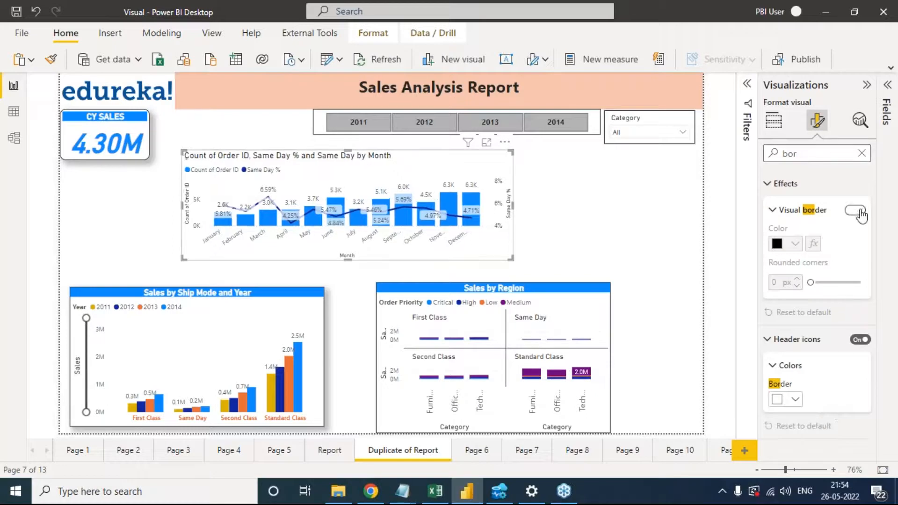
{"action": "left_click", "coordinate": [690, 206]}
{"action": "left_click", "coordinate": [867, 86]}
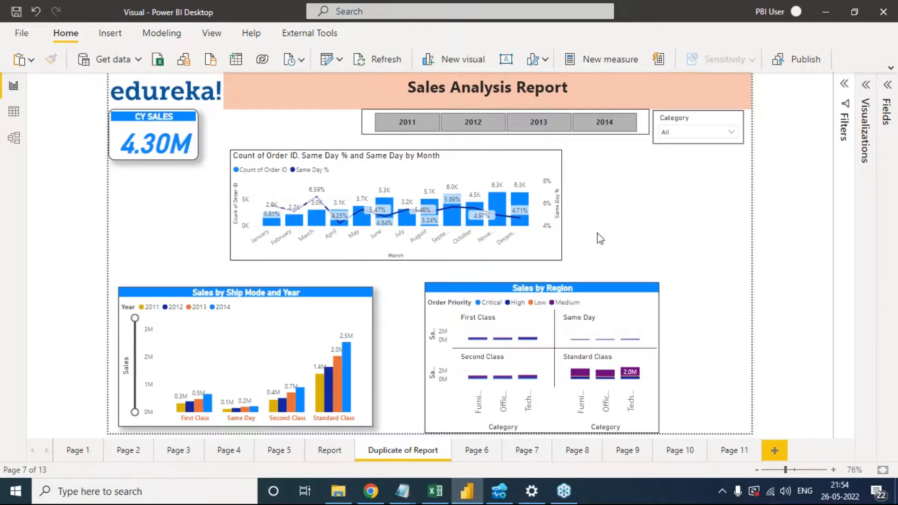
- Cross-highlight the page's visuals by the December bar of the Count of Order ID by Month chart
{"action": "mouse_move", "coordinate": [518, 207]}
{"action": "left_click", "coordinate": [524, 203]}
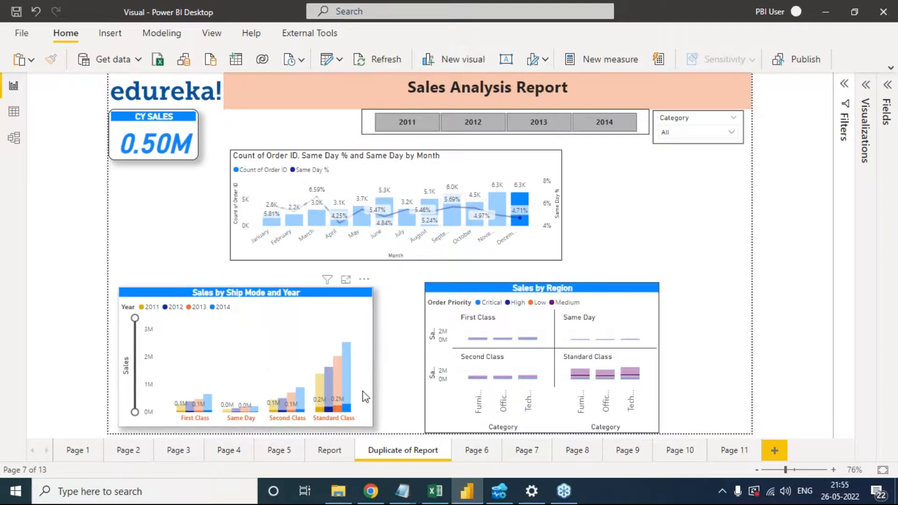
- Enlarge the Sales by Region chart up and to the right, shift the monthly order chart left, and extend the Ship Mode chart upward
{"action": "left_click", "coordinate": [648, 311]}
{"action": "left_click_drag", "start_coordinate": [658, 284], "coordinate": [742, 206]}
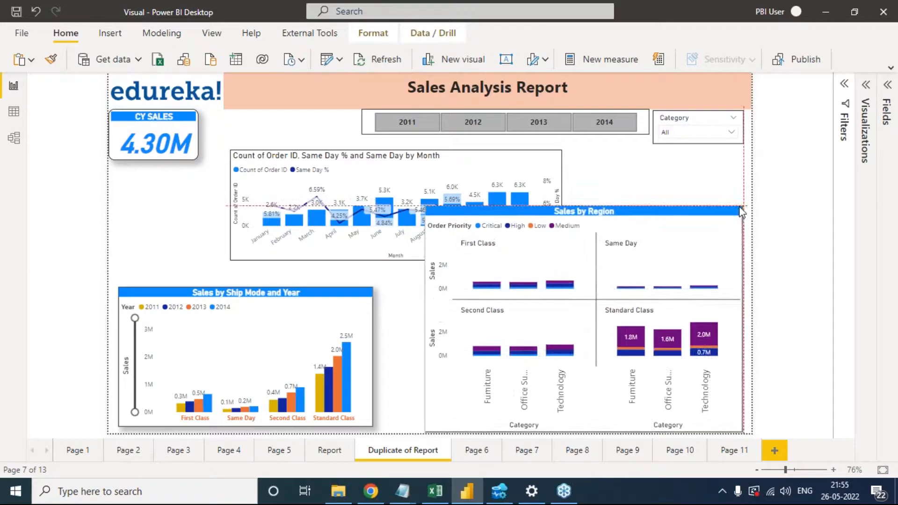
{"action": "left_click_drag", "start_coordinate": [540, 167], "coordinate": [508, 160]}
{"action": "left_click_drag", "start_coordinate": [249, 286], "coordinate": [248, 255]}
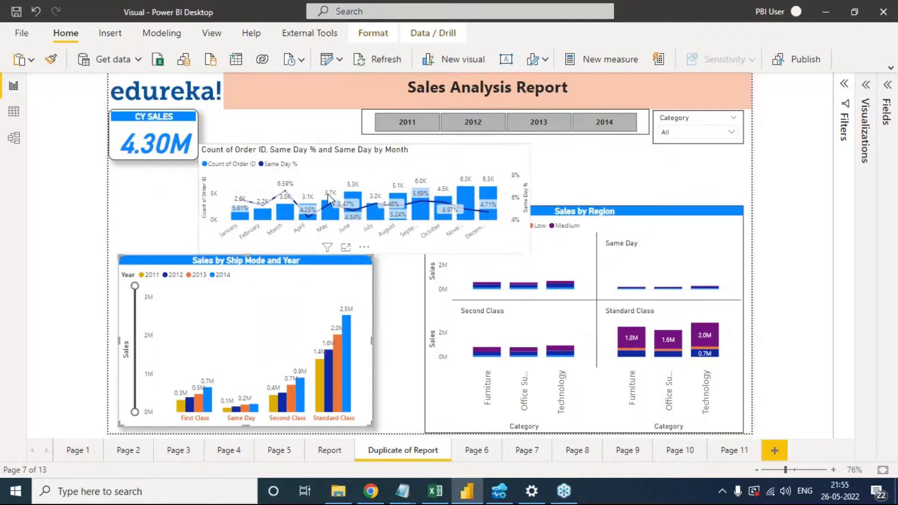
- Shrink the CY SALES card further, and move the Count of Order ID by Month chart up and left against its corner
{"action": "left_click", "coordinate": [187, 126]}
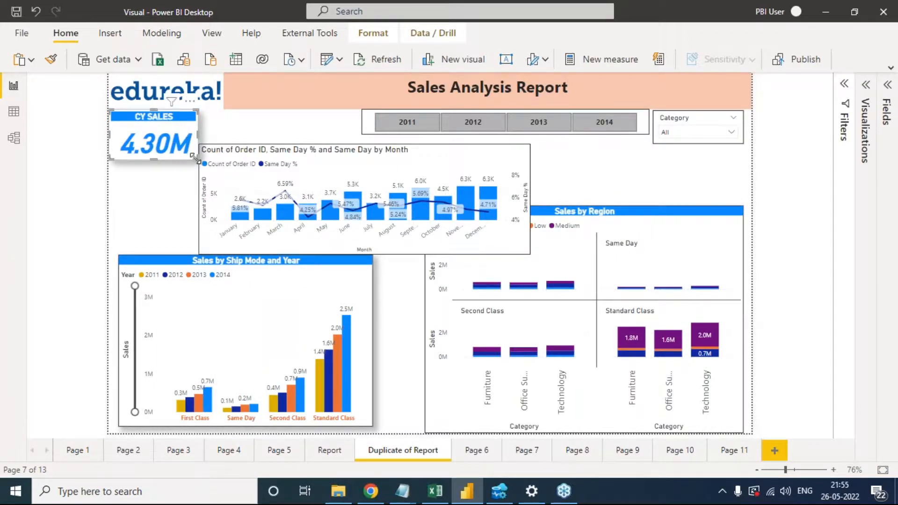
{"action": "left_click_drag", "start_coordinate": [193, 158], "coordinate": [164, 135]}
{"action": "left_click_drag", "start_coordinate": [235, 152], "coordinate": [201, 144]}
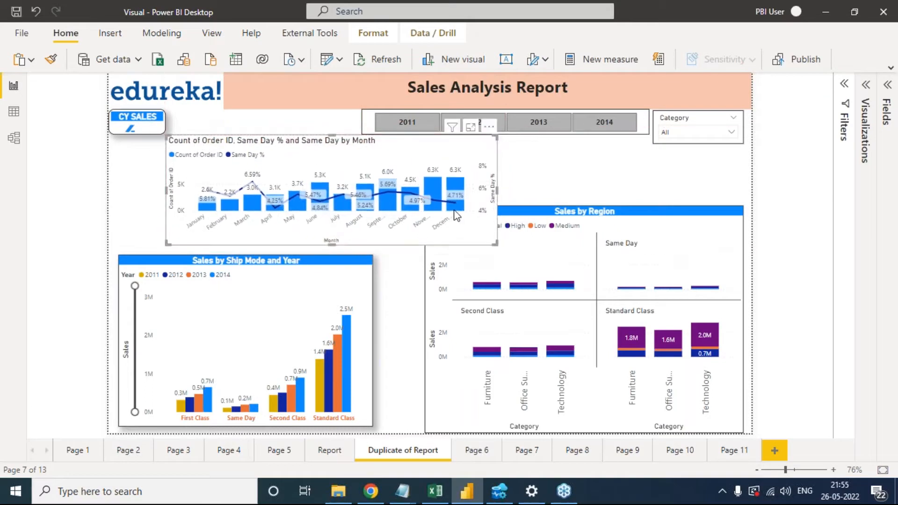
- Select December in the monthly order chart to examine its effect on the Ship Mode and Region charts, and clear the highlight
{"action": "left_click", "coordinate": [455, 206]}
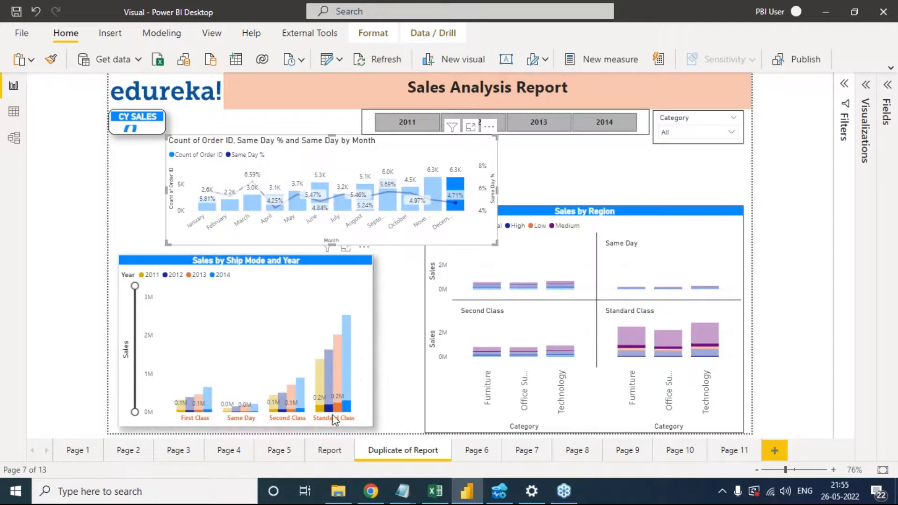
{"action": "mouse_move", "coordinate": [347, 413]}
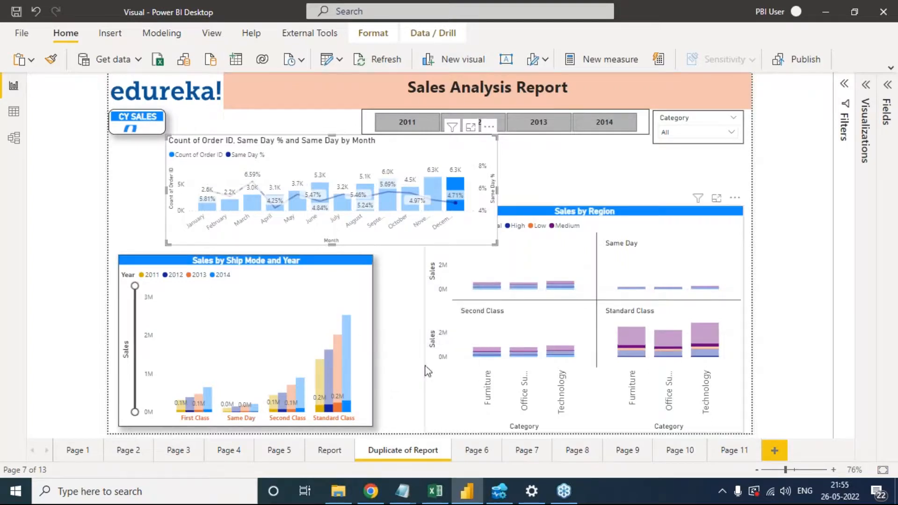
{"action": "left_click", "coordinate": [723, 265]}
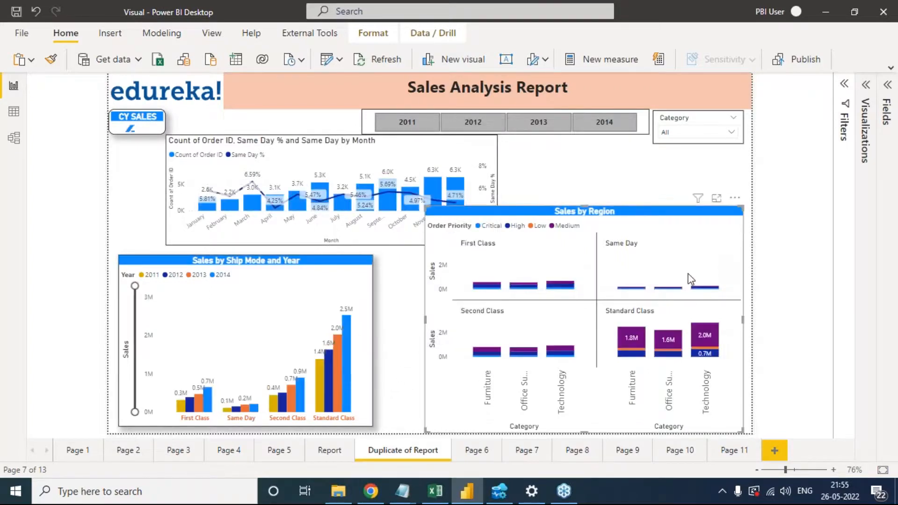
- Remove the small-multiples Sales by Region chart from the Duplicate of Report page after checking the chart on the Report page
{"action": "left_click", "coordinate": [340, 457]}
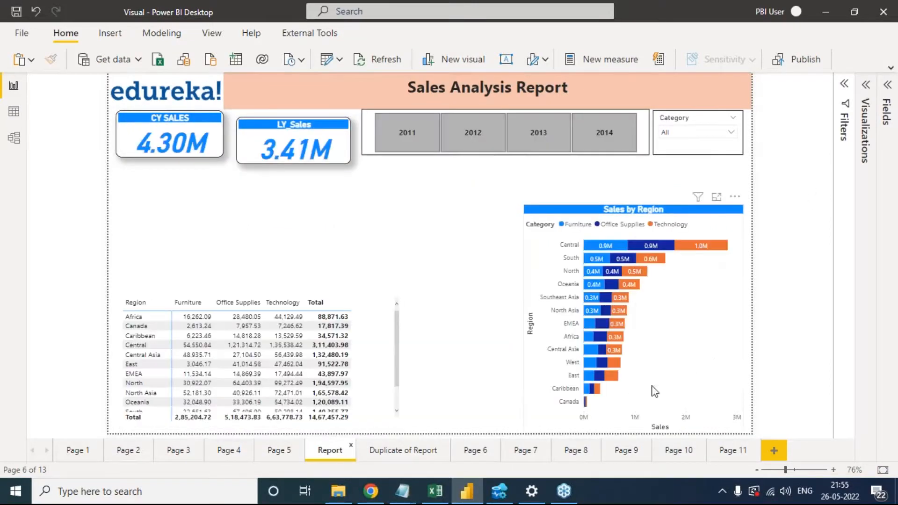
{"action": "left_click", "coordinate": [425, 456]}
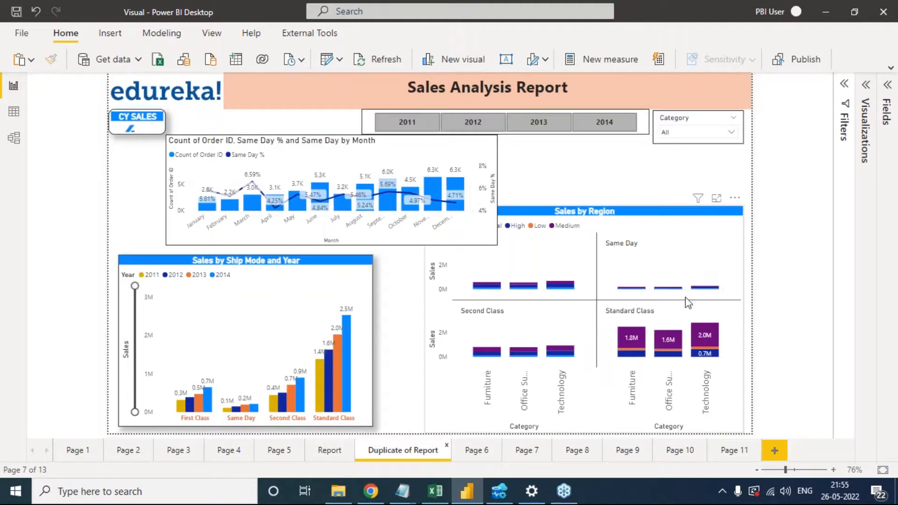
{"action": "left_click", "coordinate": [720, 228]}
{"action": "left_click", "coordinate": [735, 197]}
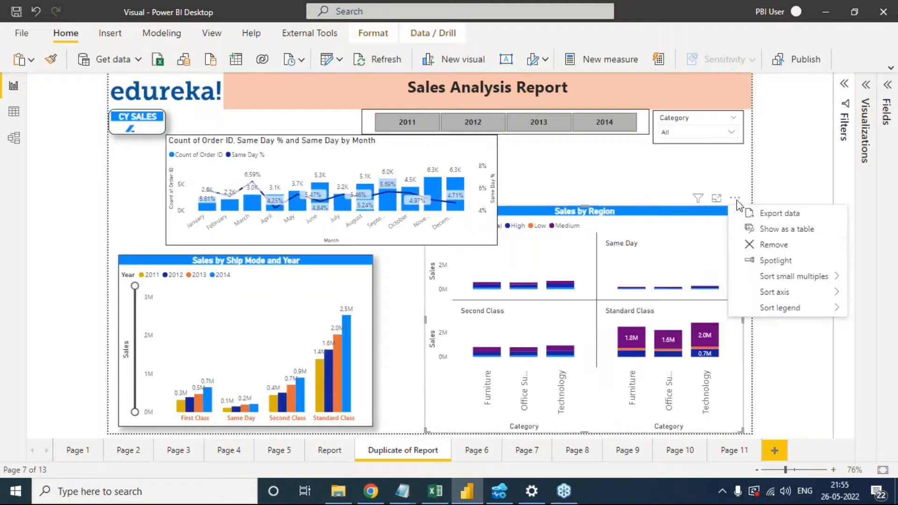
{"action": "left_click", "coordinate": [761, 242]}
- Copy the Sales by Region stacked bar chart from the Report page and paste it onto the Duplicate of Report page
{"action": "left_click", "coordinate": [331, 452]}
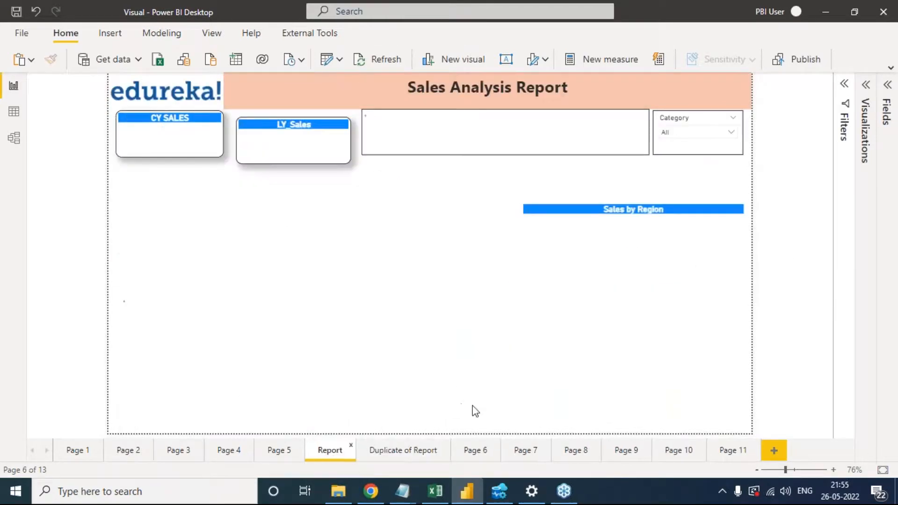
{"action": "left_click", "coordinate": [694, 332]}
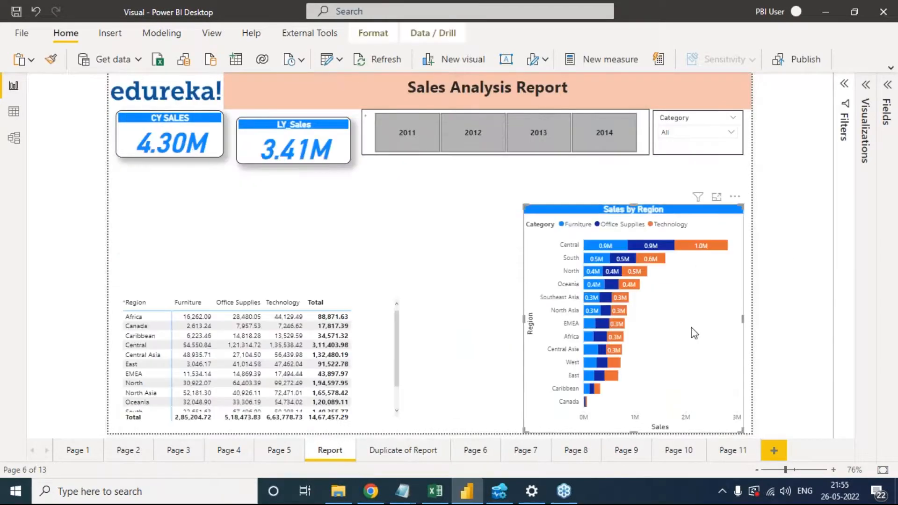
{"action": "left_click", "coordinate": [388, 452]}
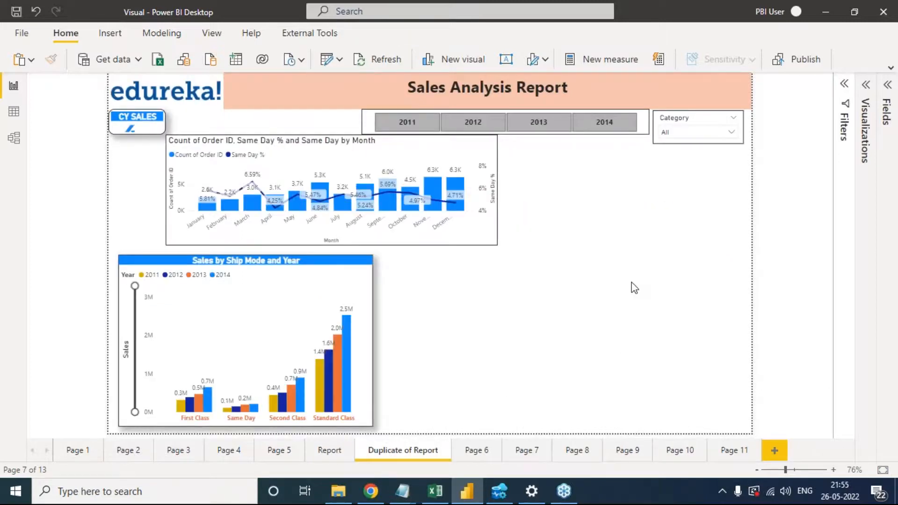
{"action": "key", "text": "ctrl+v"}
{"action": "left_click", "coordinate": [463, 286]}
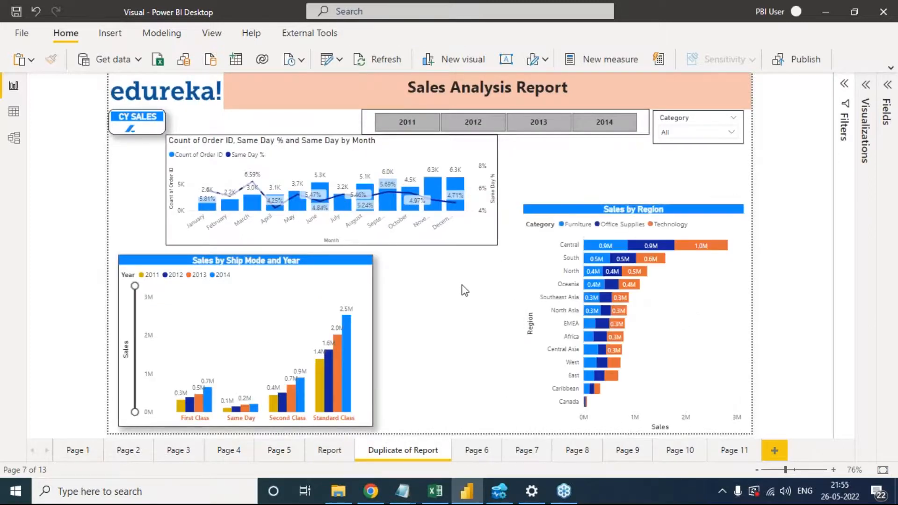
- Highlight December in the monthly order chart, inspect the Central region's Office Supplies bar, and clear the highlight
{"action": "left_click", "coordinate": [457, 198]}
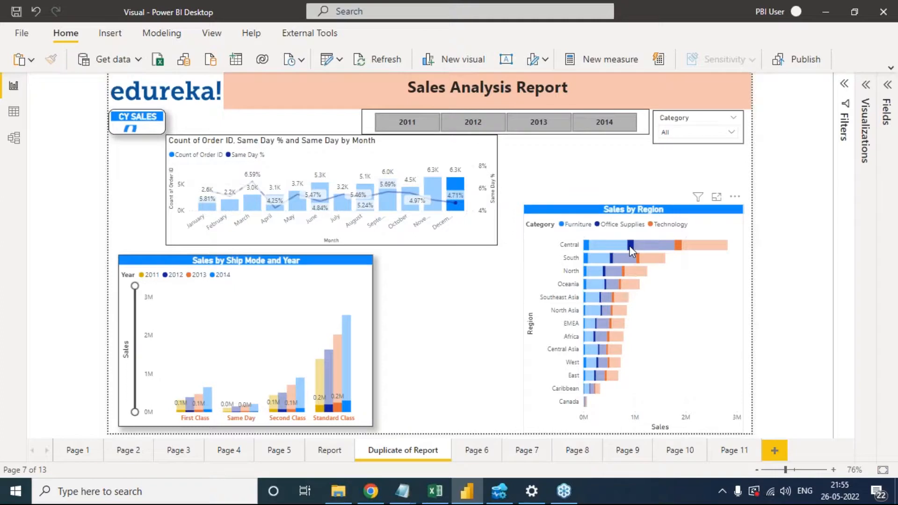
{"action": "mouse_move", "coordinate": [629, 245]}
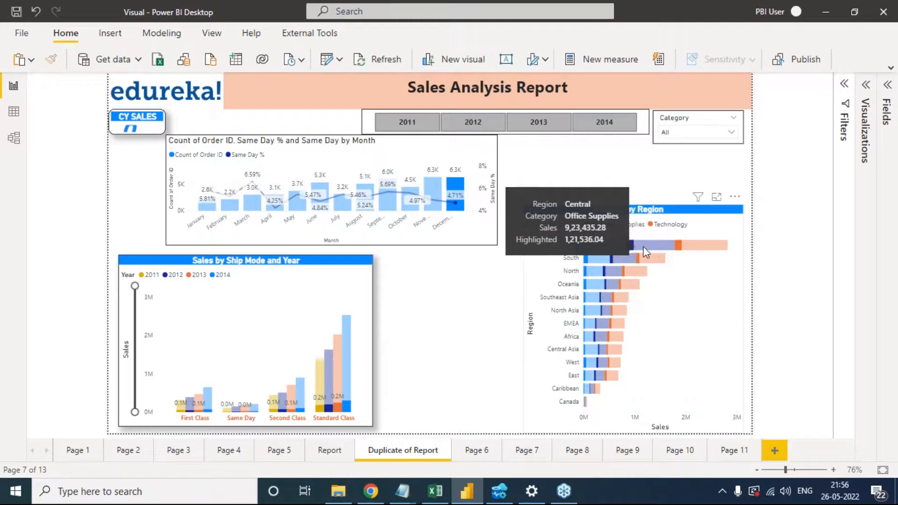
{"action": "left_click", "coordinate": [454, 185]}
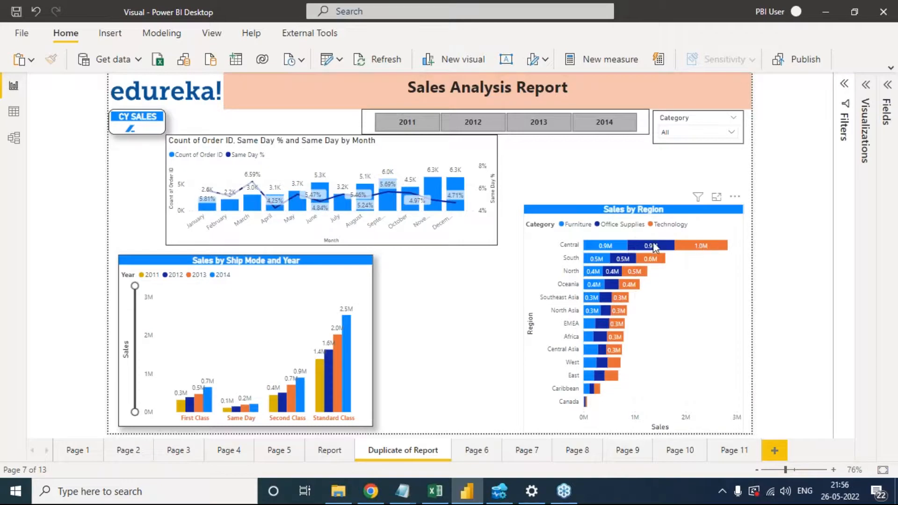
- Compare the December and November highlights on the Region and Ship Mode charts, inspecting Central and Standard Class bars, and clear the selection
{"action": "left_click", "coordinate": [456, 189]}
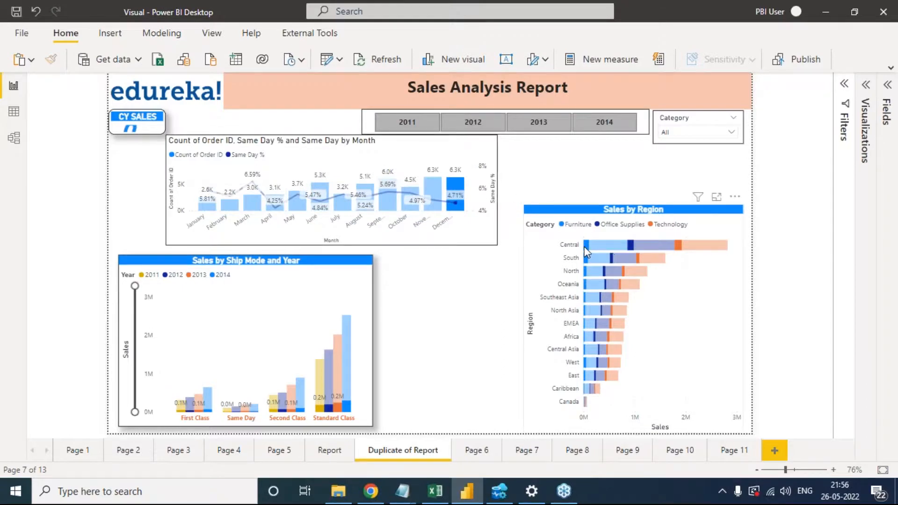
{"action": "mouse_move", "coordinate": [587, 246]}
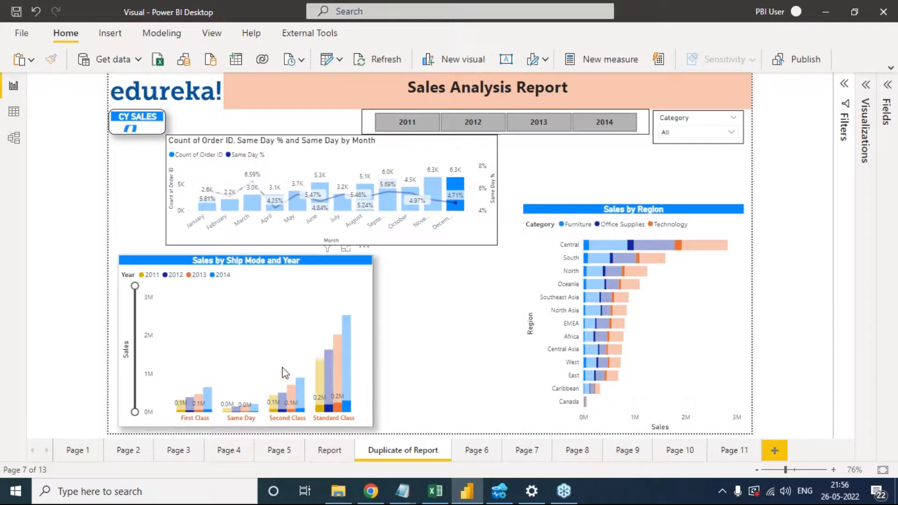
{"action": "mouse_move", "coordinate": [351, 414]}
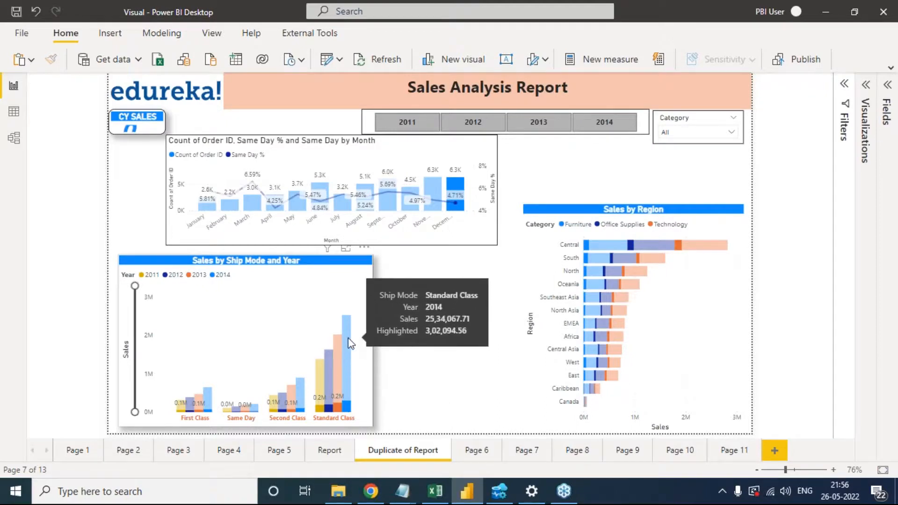
{"action": "left_click", "coordinate": [437, 190]}
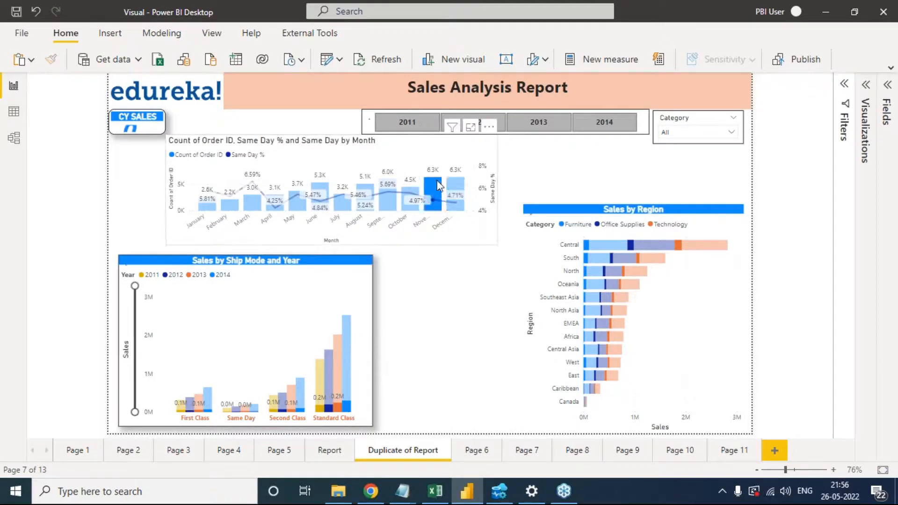
{"action": "left_click", "coordinate": [439, 188]}
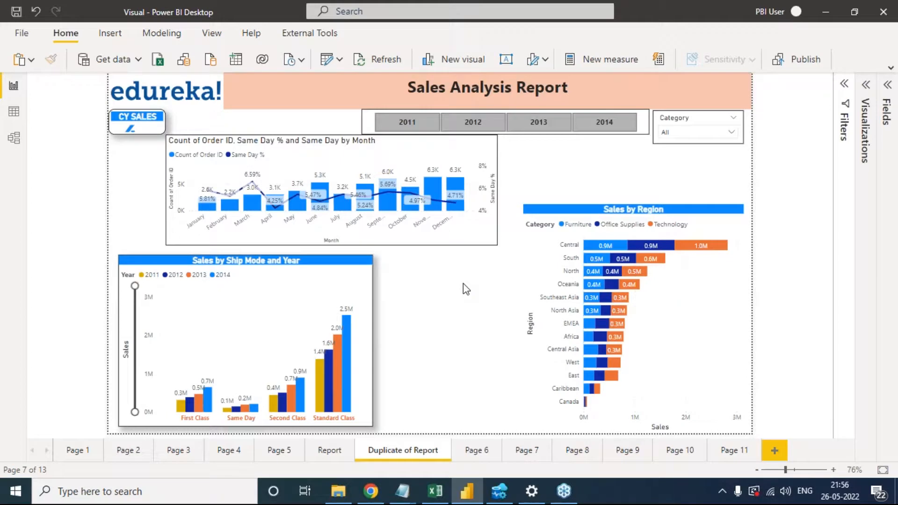
- Enlarge the CY SALES card, place it above the Sales by Region chart, and shift the monthly order chart to the page's left side
{"action": "left_click", "coordinate": [455, 194]}
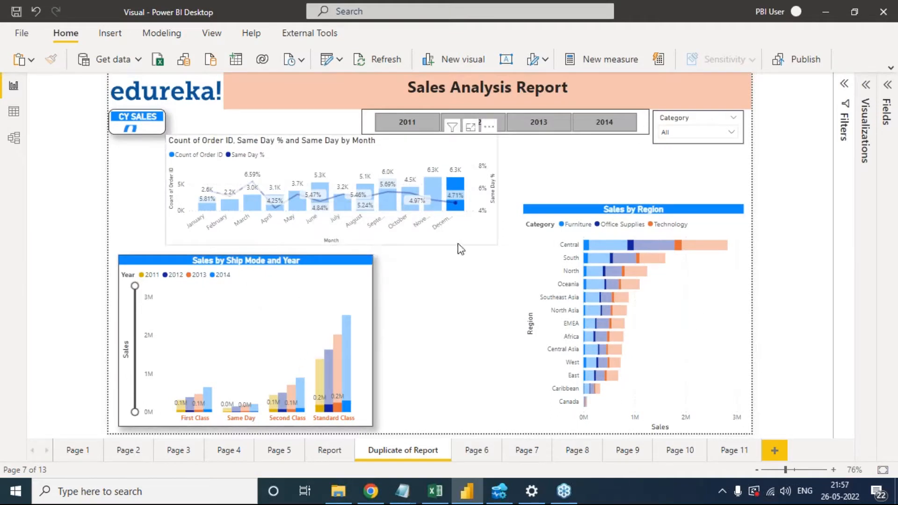
{"action": "left_click", "coordinate": [148, 130]}
{"action": "left_click_drag", "start_coordinate": [165, 135], "coordinate": [165, 169]}
{"action": "left_click_drag", "start_coordinate": [150, 137], "coordinate": [708, 190]}
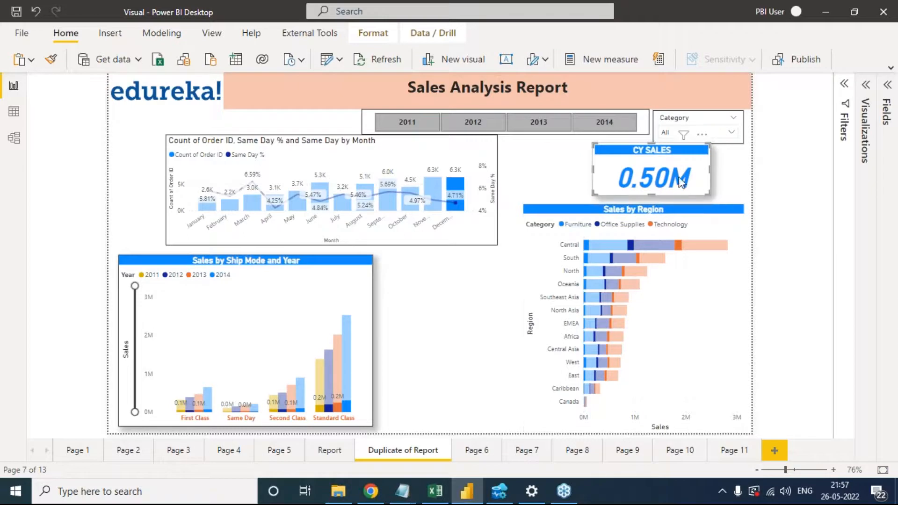
{"action": "left_click", "coordinate": [458, 189]}
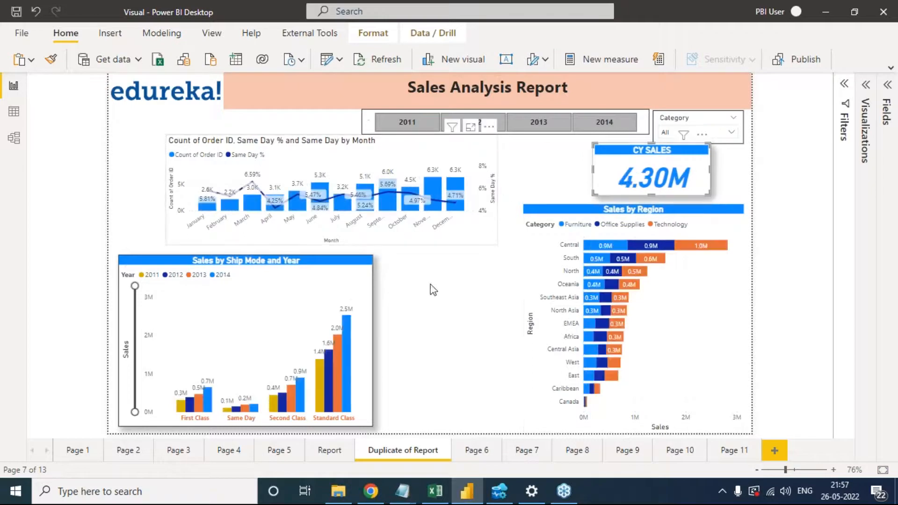
{"action": "left_click_drag", "start_coordinate": [467, 159], "coordinate": [424, 173]}
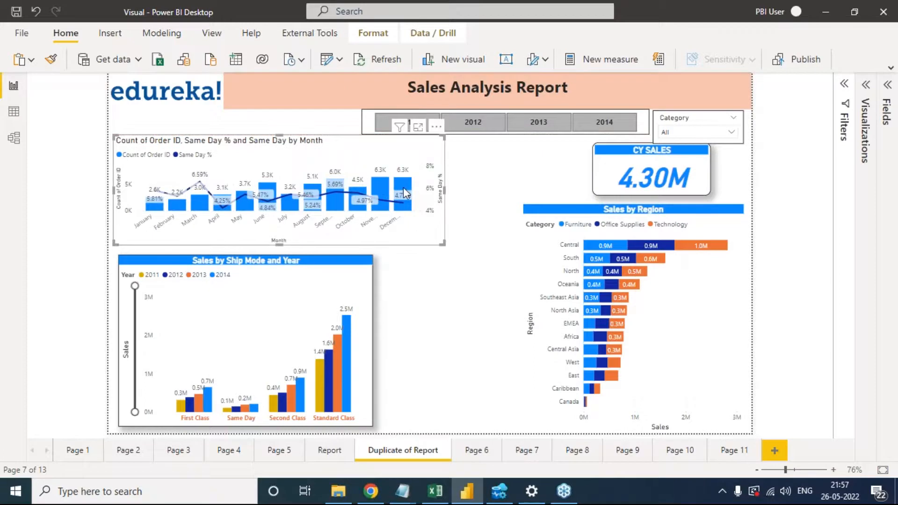
- Highlight December and November in turn to examine their effect on the CY SALES card, Region chart and Ship Mode chart, clearing each highlight
{"action": "mouse_move", "coordinate": [405, 193]}
{"action": "left_click", "coordinate": [407, 190]}
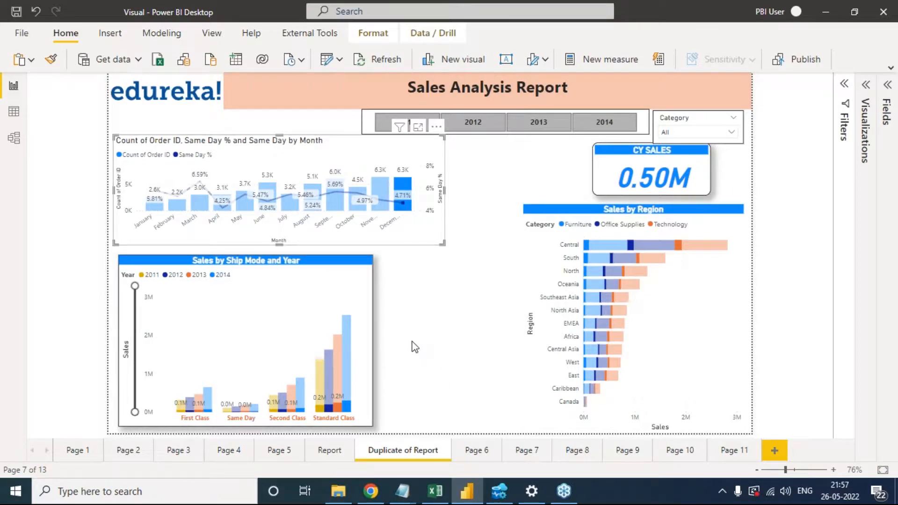
{"action": "mouse_move", "coordinate": [409, 192]}
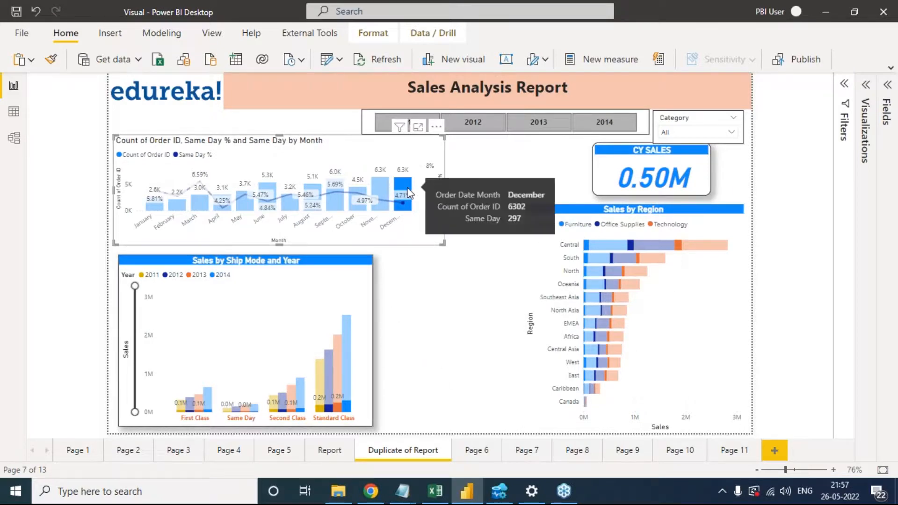
{"action": "mouse_move", "coordinate": [633, 250]}
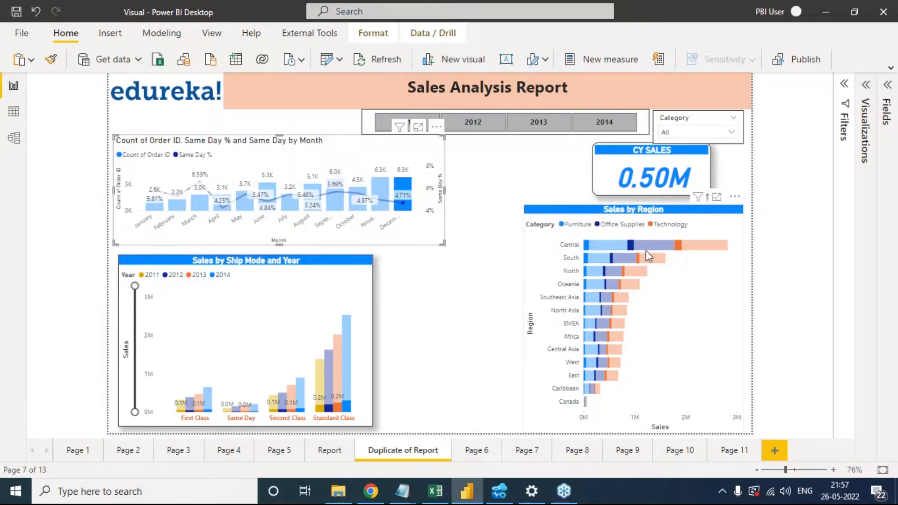
{"action": "mouse_move", "coordinate": [671, 250]}
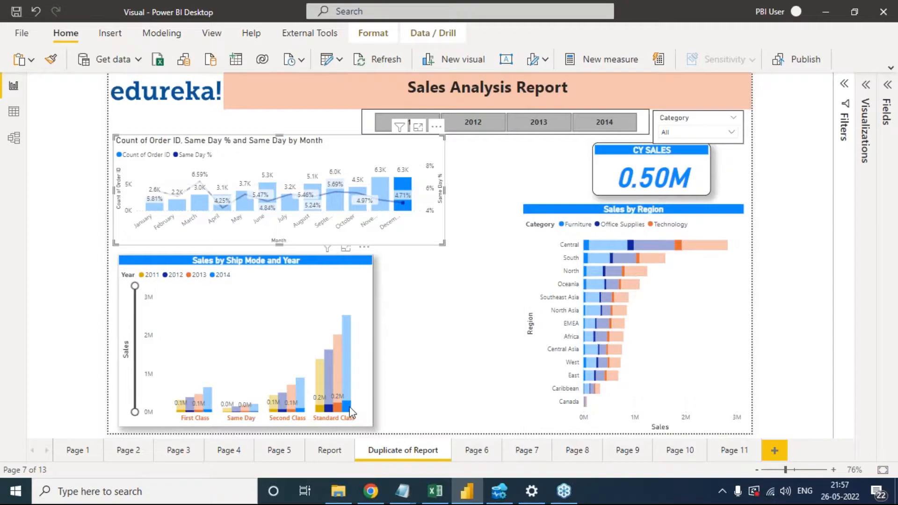
{"action": "mouse_move", "coordinate": [348, 414]}
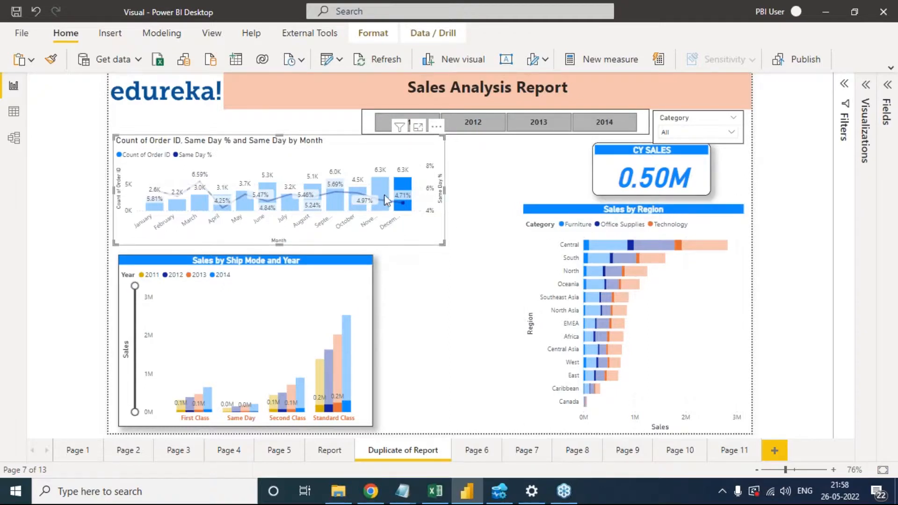
{"action": "left_click", "coordinate": [413, 187]}
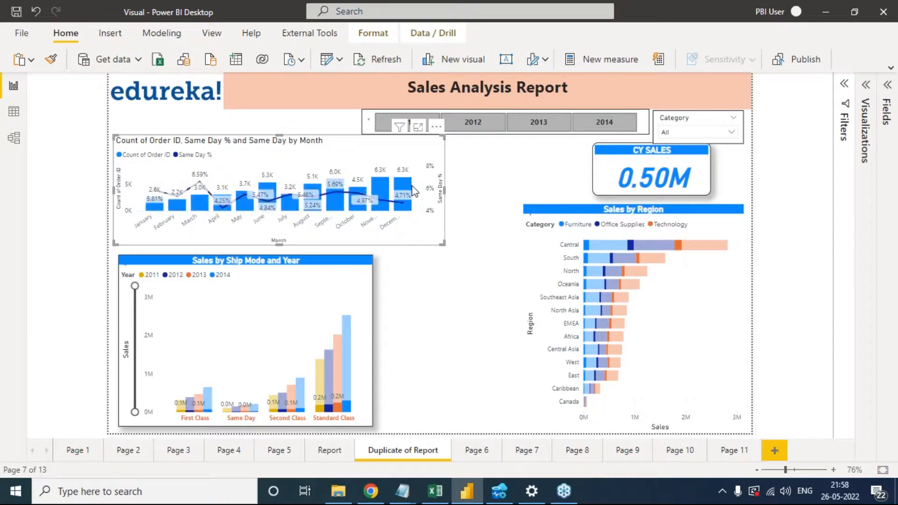
{"action": "left_click", "coordinate": [383, 190]}
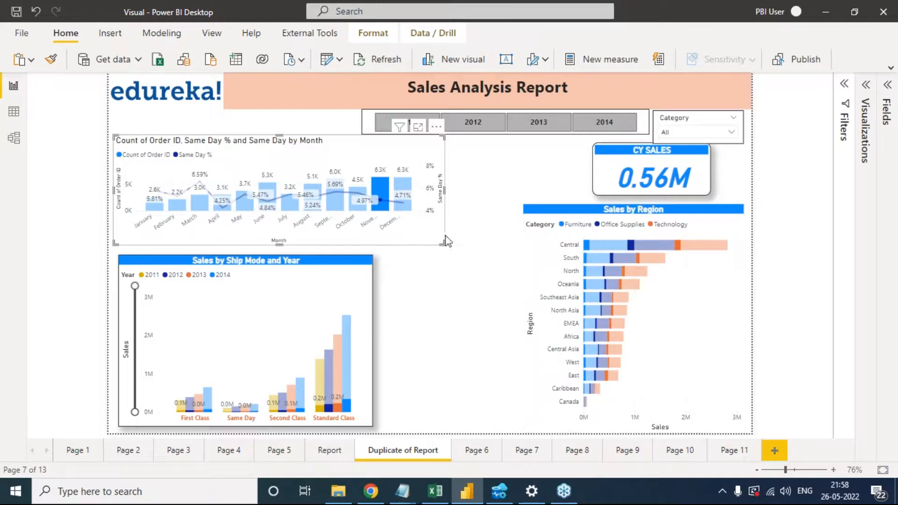
{"action": "left_click", "coordinate": [382, 193]}
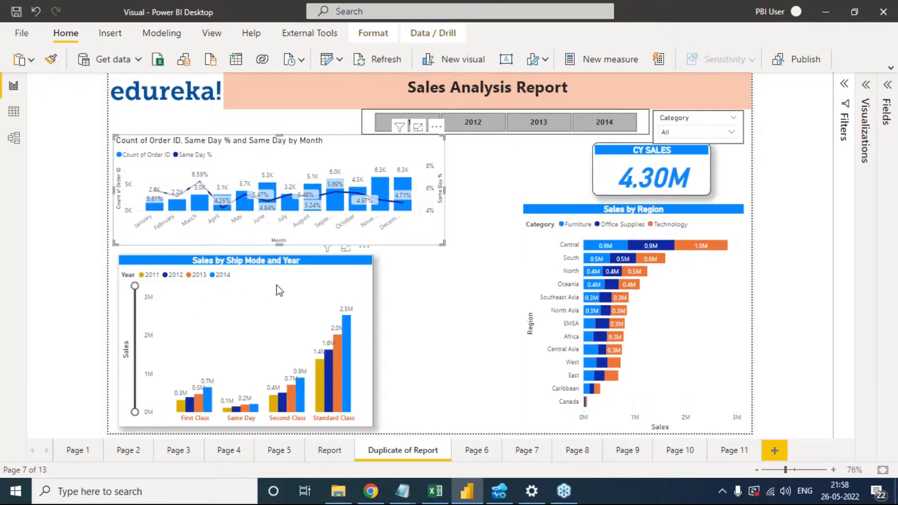
- Highlight the 2014 Standard Class bar to examine its effect on the monthly order chart and the other visuals, and clear it
{"action": "mouse_move", "coordinate": [350, 367]}
{"action": "left_click", "coordinate": [346, 334]}
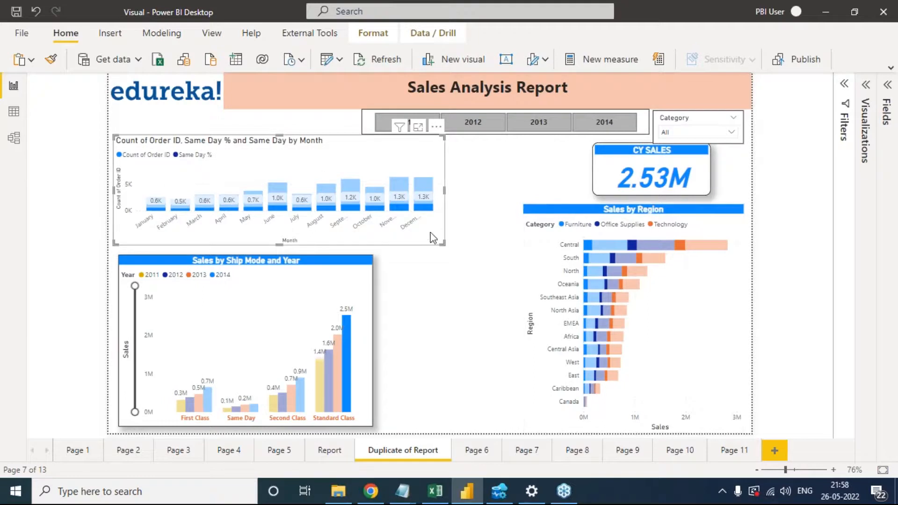
{"action": "mouse_move", "coordinate": [426, 216]}
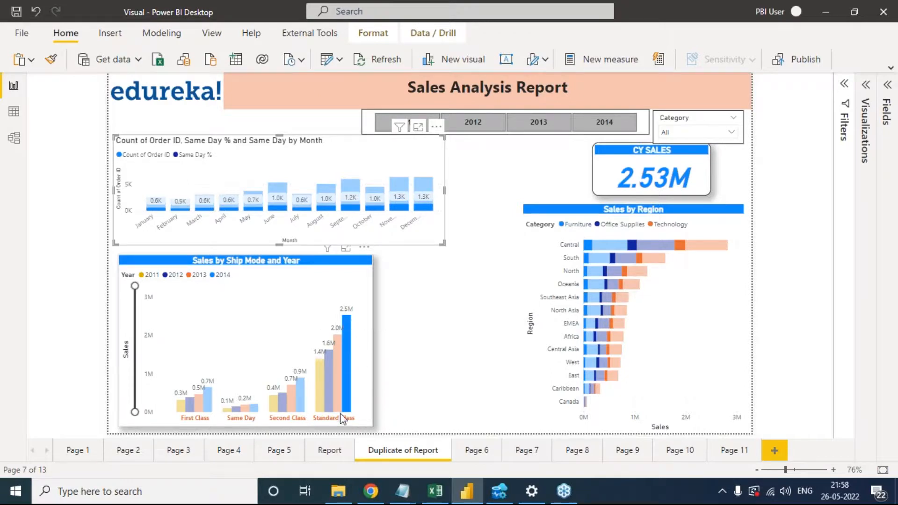
{"action": "left_click", "coordinate": [349, 348]}
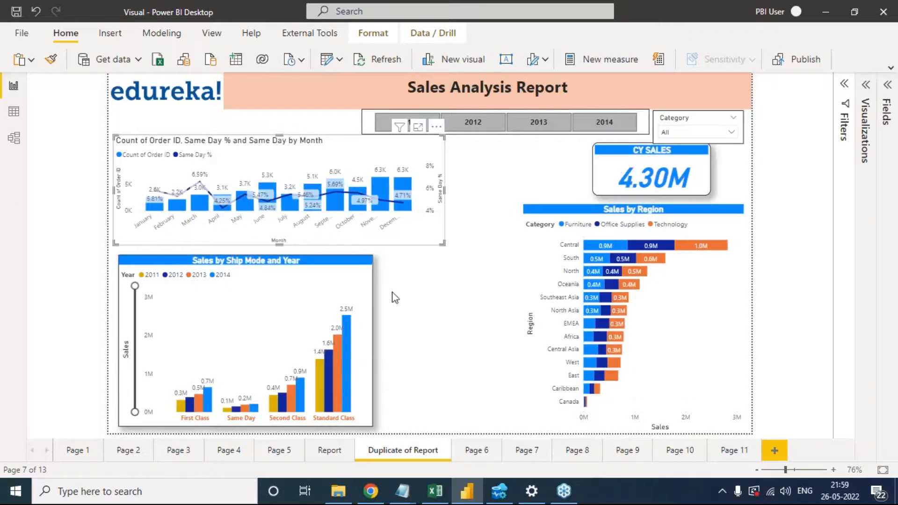
- Highlight the Central region's Furniture bar to examine its effect on the monthly order chart, and clear it
{"action": "left_click", "coordinate": [609, 248]}
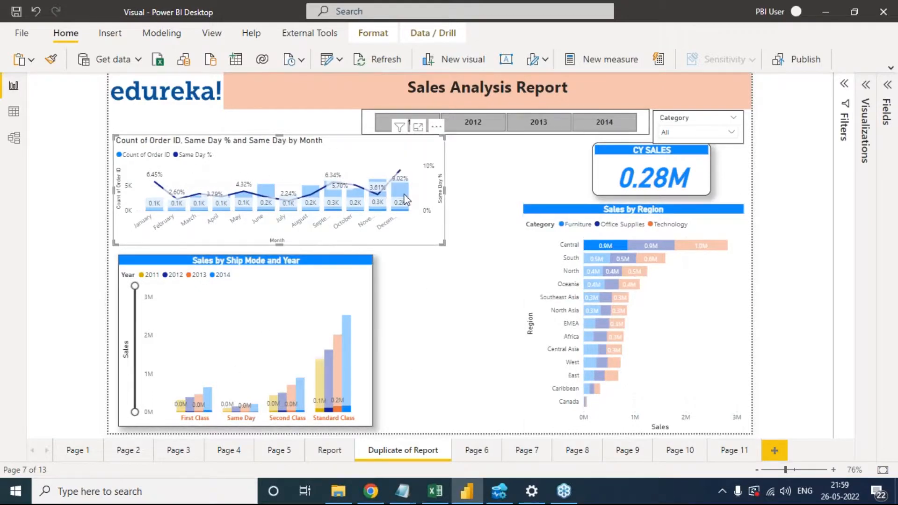
{"action": "mouse_move", "coordinate": [404, 201]}
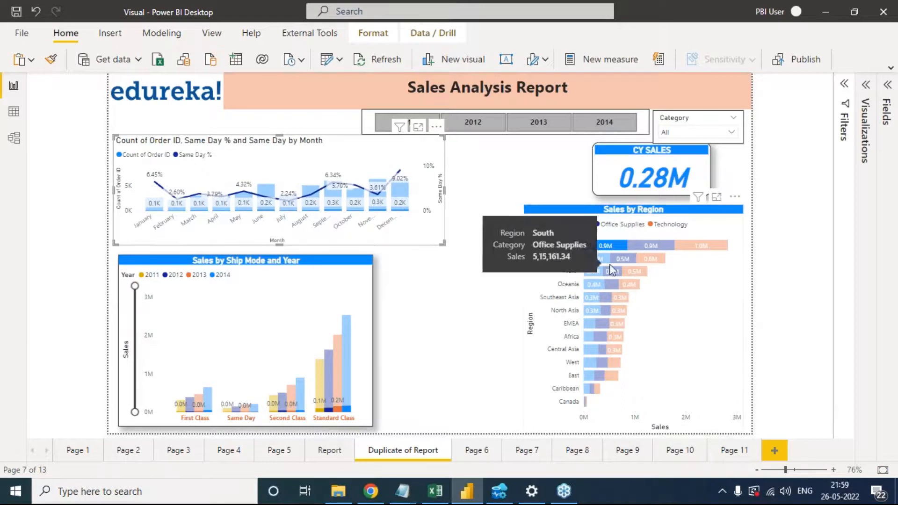
{"action": "left_click", "coordinate": [616, 245]}
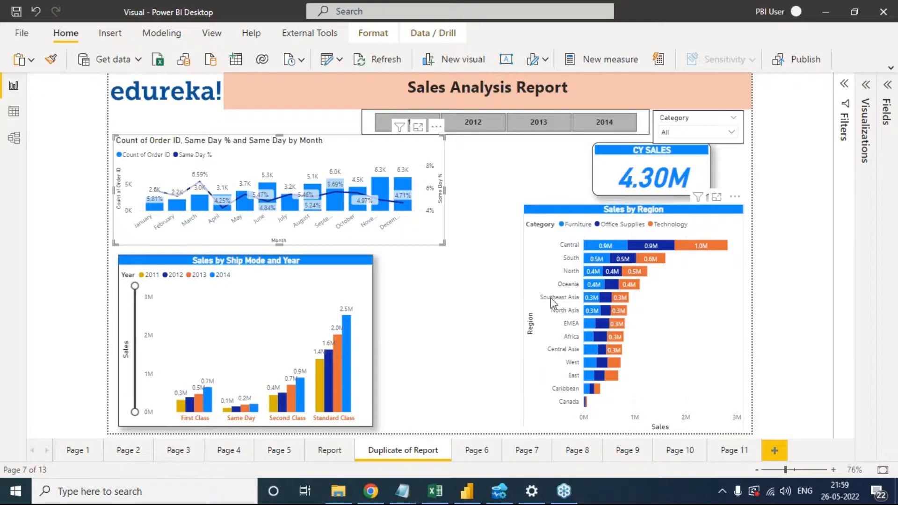
- Convert the Sales by Region chart on the Duplicate of Report page into a stacked column chart
{"action": "left_click", "coordinate": [706, 267]}
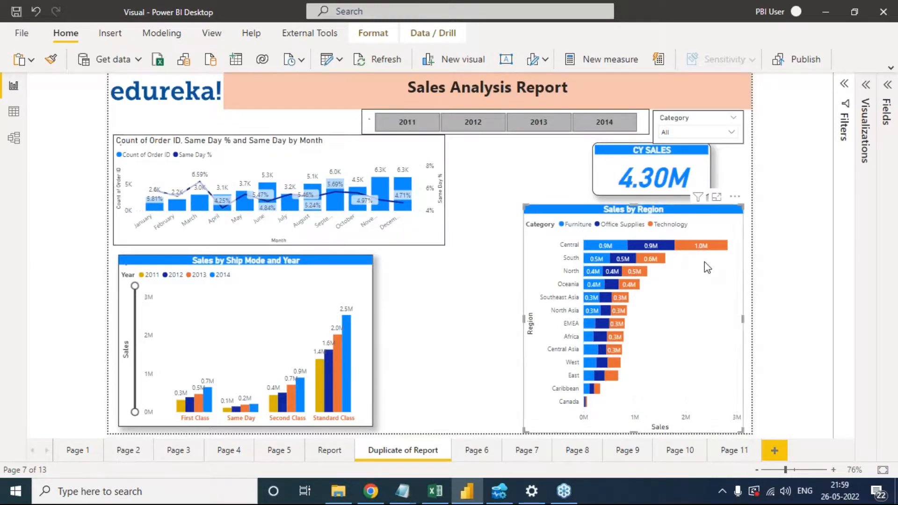
{"action": "left_click", "coordinate": [865, 84]}
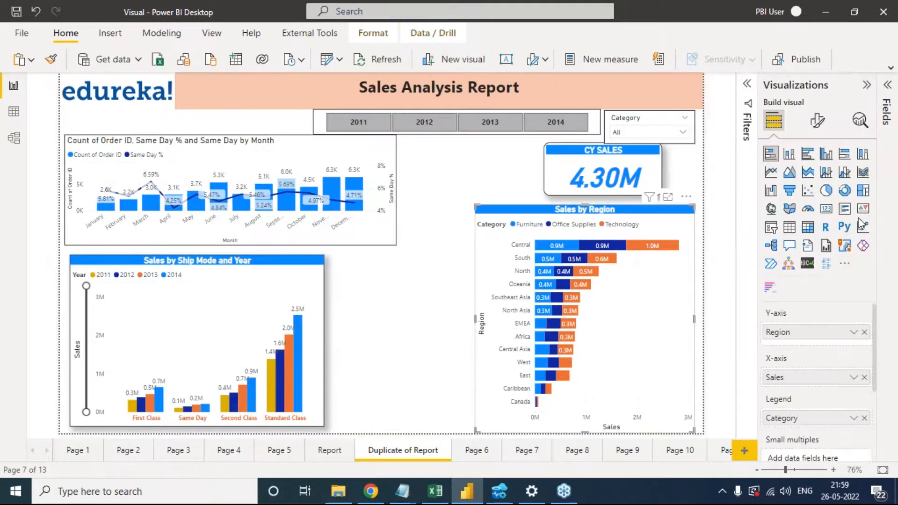
{"action": "left_click", "coordinate": [886, 110]}
{"action": "left_click", "coordinate": [789, 150]}
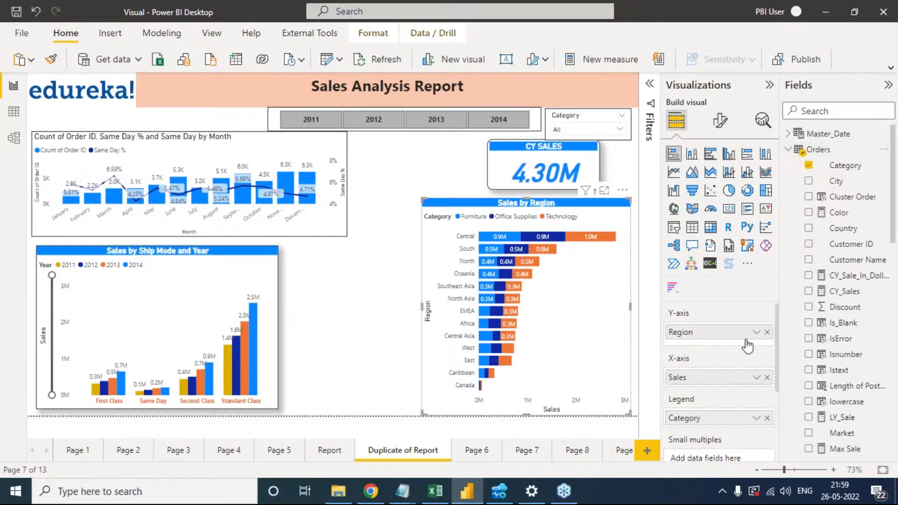
{"action": "left_click", "coordinate": [693, 165]}
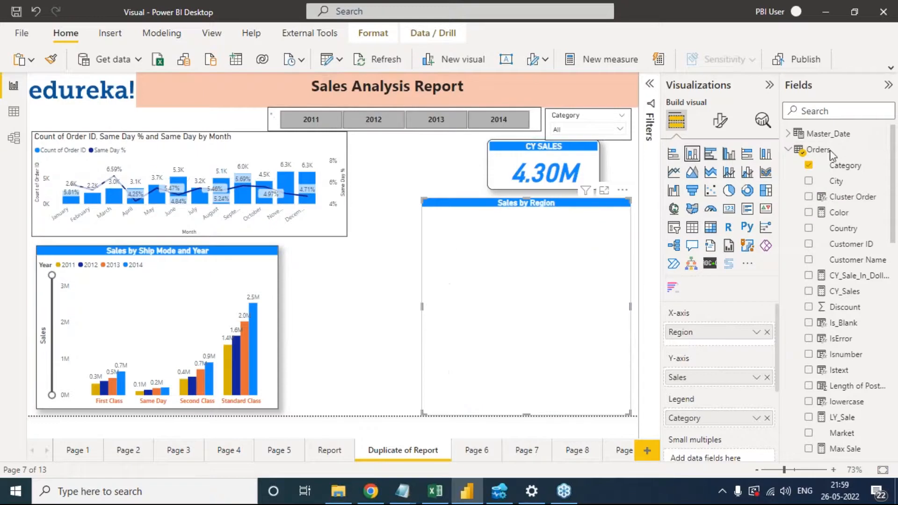
- Remove the Category legend from the Sales by Region chart and replace Region with Category on its X-axis
{"action": "left_click_drag", "start_coordinate": [839, 165], "coordinate": [751, 336]}
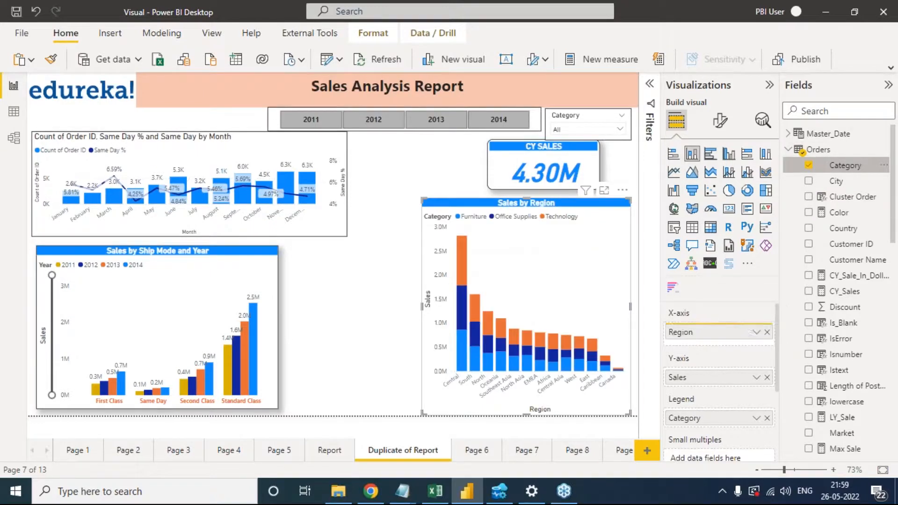
{"action": "left_click", "coordinate": [767, 332]}
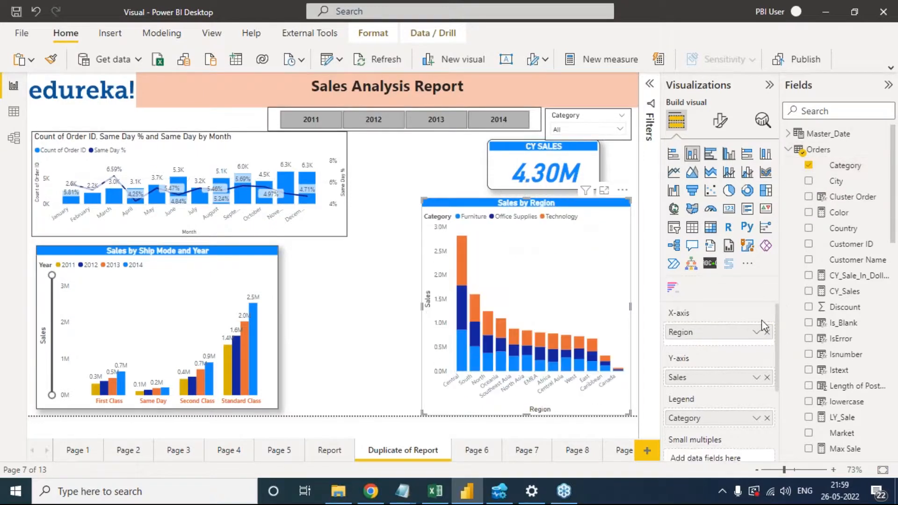
{"action": "left_click", "coordinate": [767, 417]}
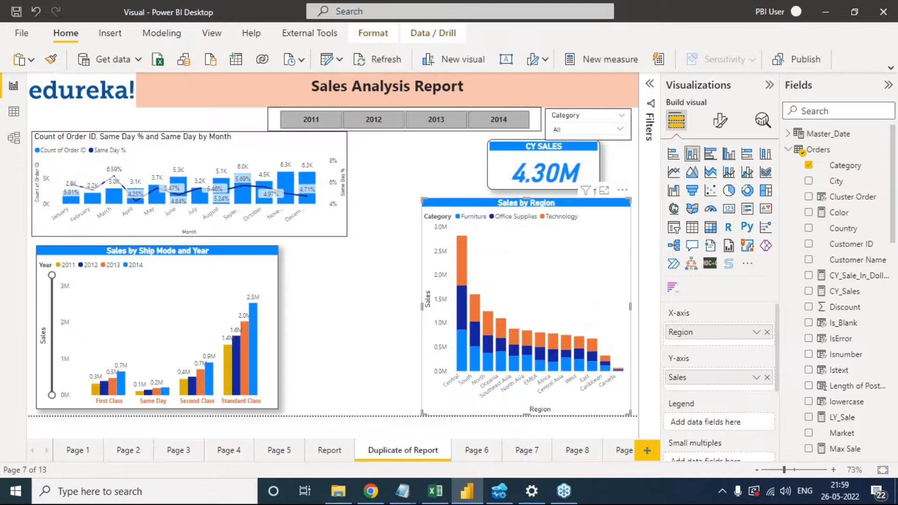
{"action": "left_click", "coordinate": [767, 332]}
{"action": "left_click_drag", "start_coordinate": [845, 166], "coordinate": [716, 333]}
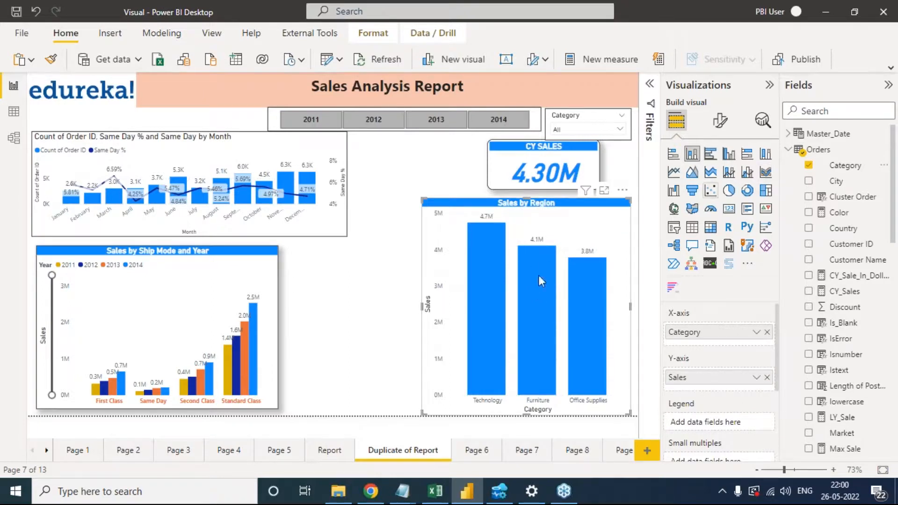
- Highlight the Technology, Furniture and Office Supplies columns in turn to examine their effect on the other visuals, and clear the highlight
{"action": "left_click", "coordinate": [490, 334]}
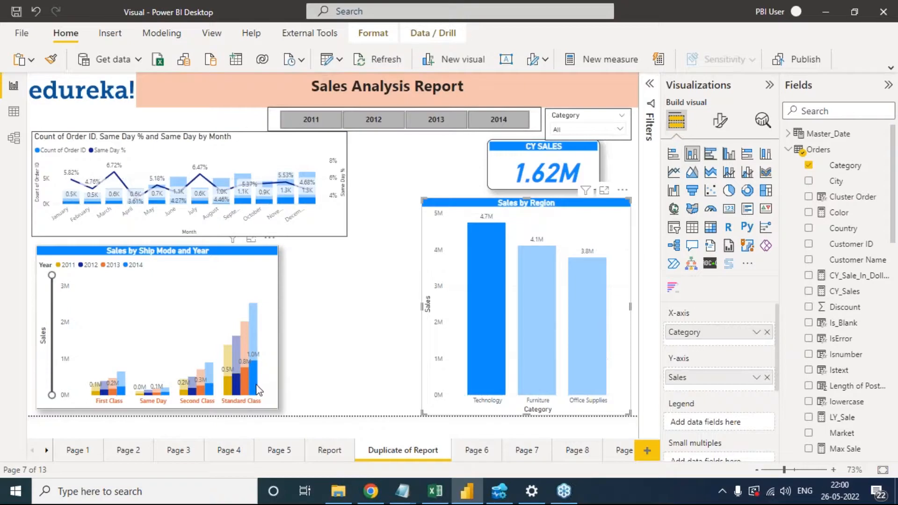
{"action": "mouse_move", "coordinate": [256, 388]}
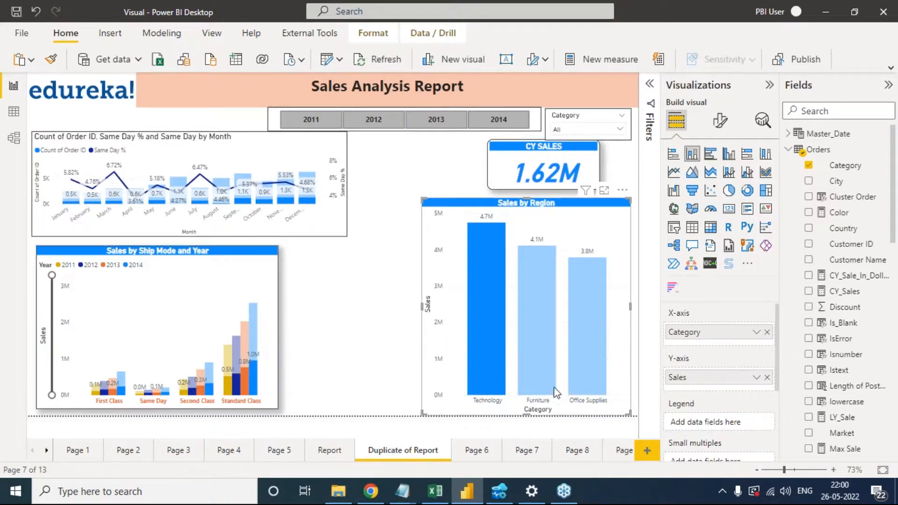
{"action": "left_click", "coordinate": [544, 352]}
{"action": "left_click", "coordinate": [607, 330]}
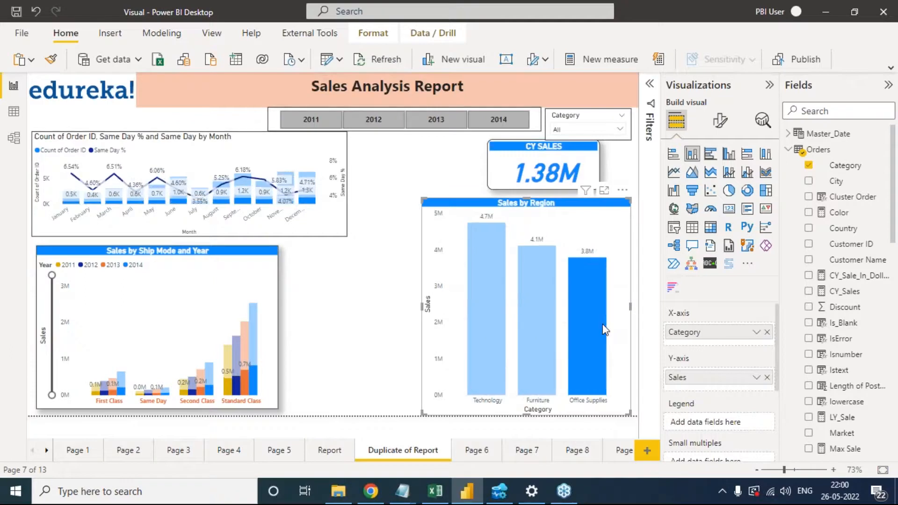
{"action": "left_click", "coordinate": [506, 317]}
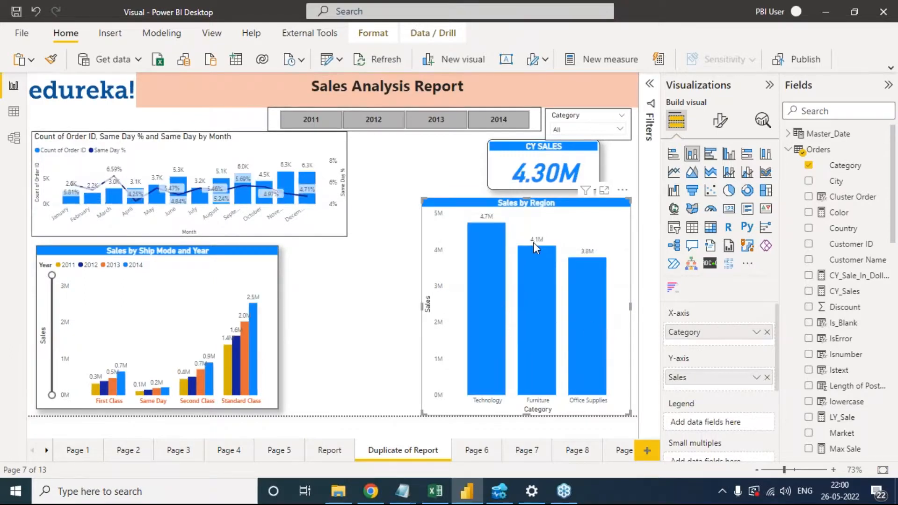
{"action": "left_click", "coordinate": [594, 163]}
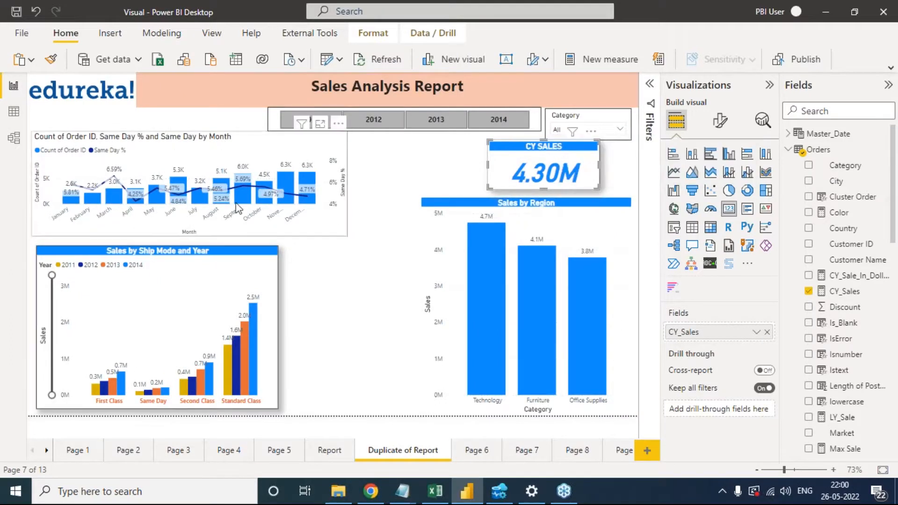
- On the Report page, highlight the matrix's Africa row to examine its effect on the Sales by Region chart, and clear it
{"action": "left_click", "coordinate": [329, 450]}
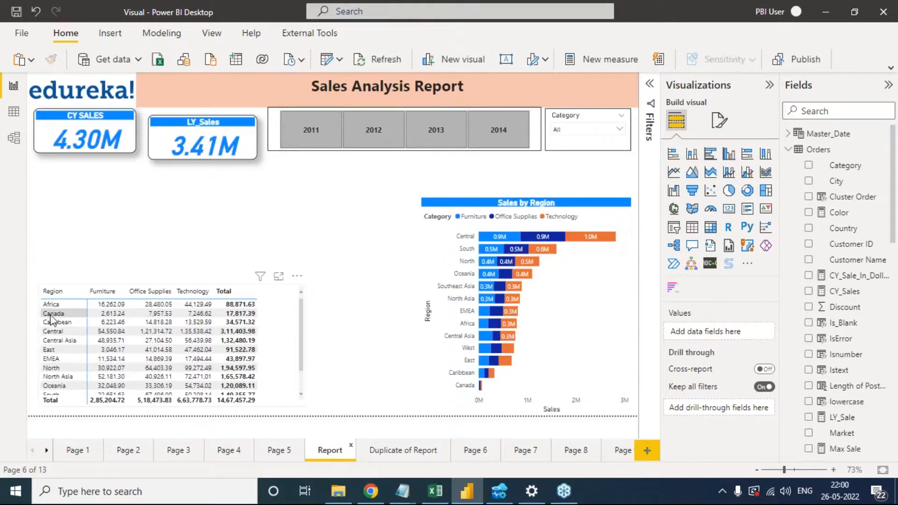
{"action": "left_click", "coordinate": [56, 304]}
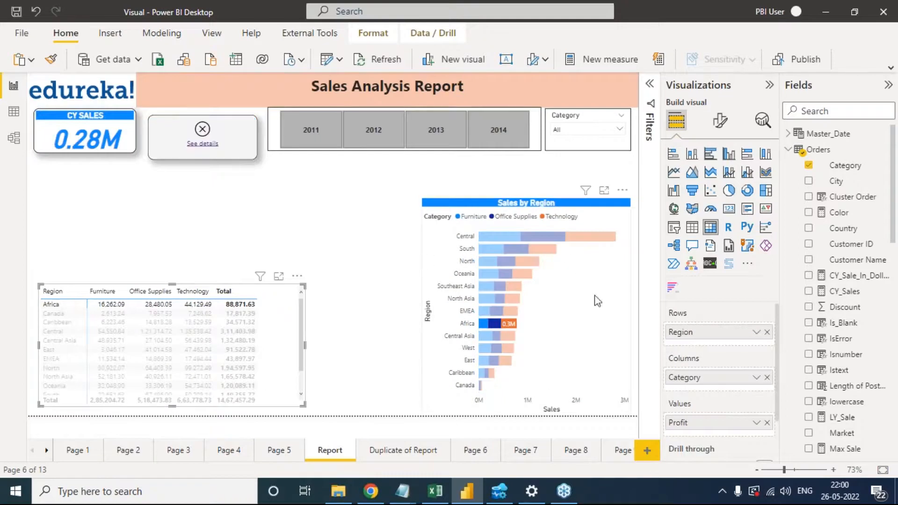
{"action": "left_click", "coordinate": [47, 305]}
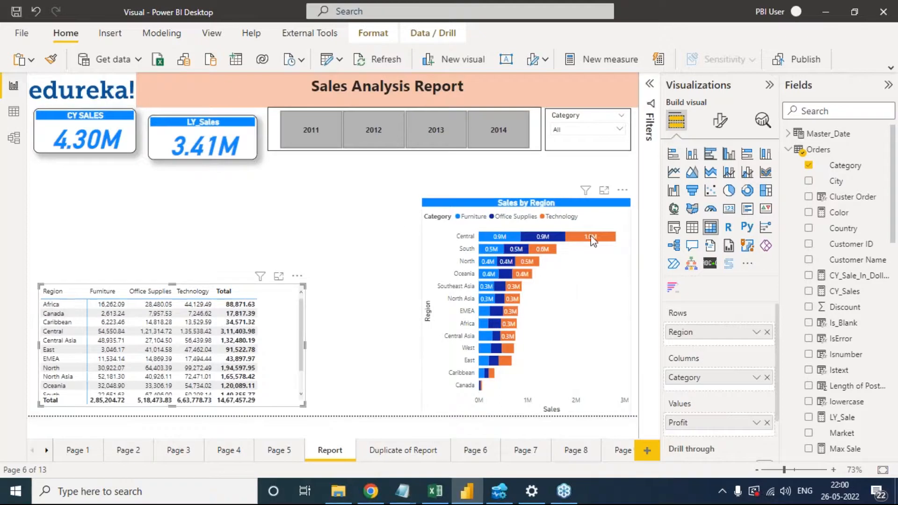
- Highlight the Central region's Technology bar and the South region's Furniture bar in turn to examine how the matrix is filtered
{"action": "left_click", "coordinate": [596, 238]}
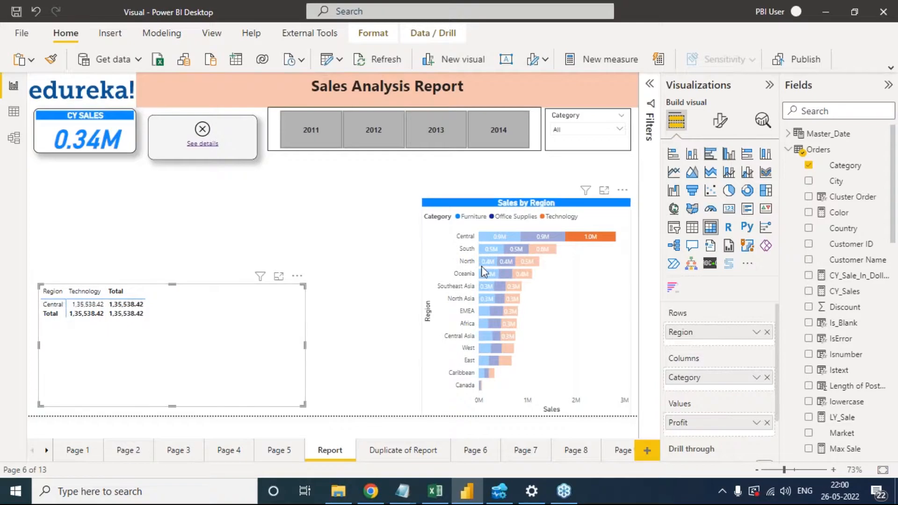
{"action": "left_click", "coordinate": [598, 243]}
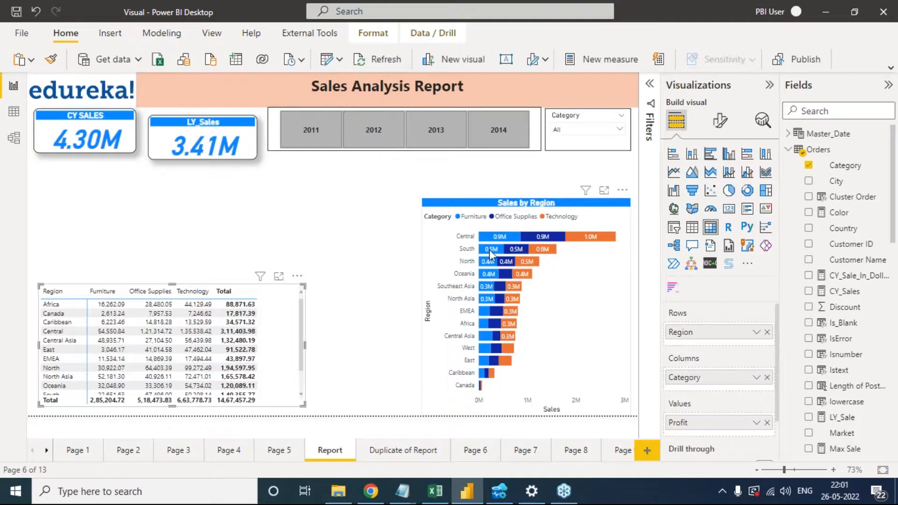
{"action": "left_click", "coordinate": [491, 248]}
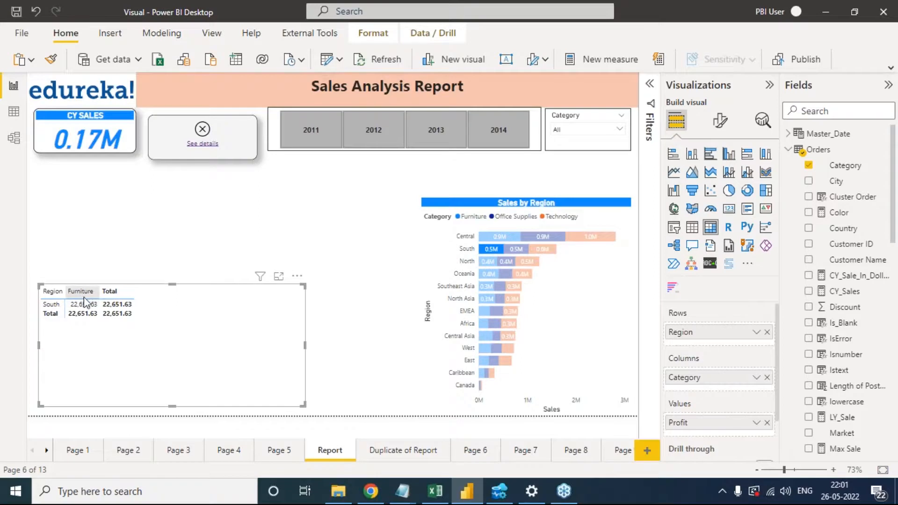
- Enlarge the matrix upward and to the right, and widen the Sales by Region chart toward it
{"action": "left_click_drag", "start_coordinate": [173, 285], "coordinate": [187, 220]}
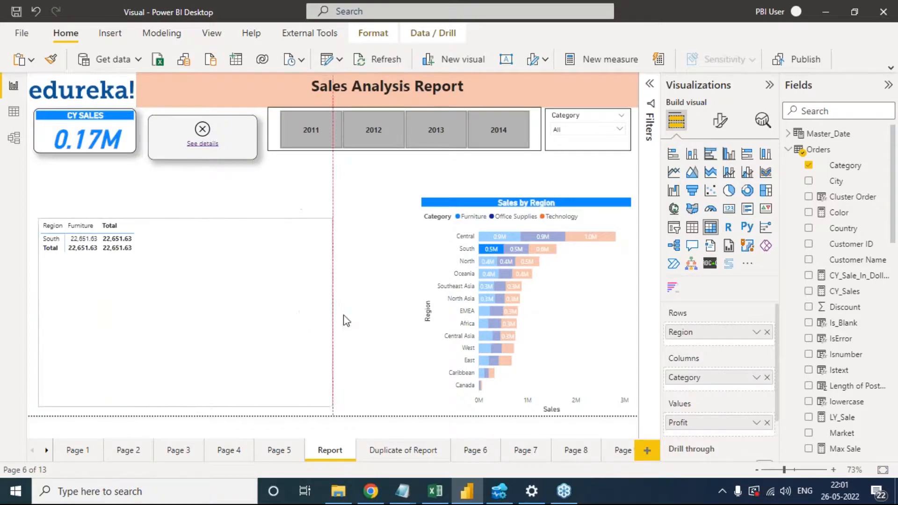
{"action": "left_click", "coordinate": [425, 261]}
{"action": "left_click_drag", "start_coordinate": [421, 306], "coordinate": [369, 317]}
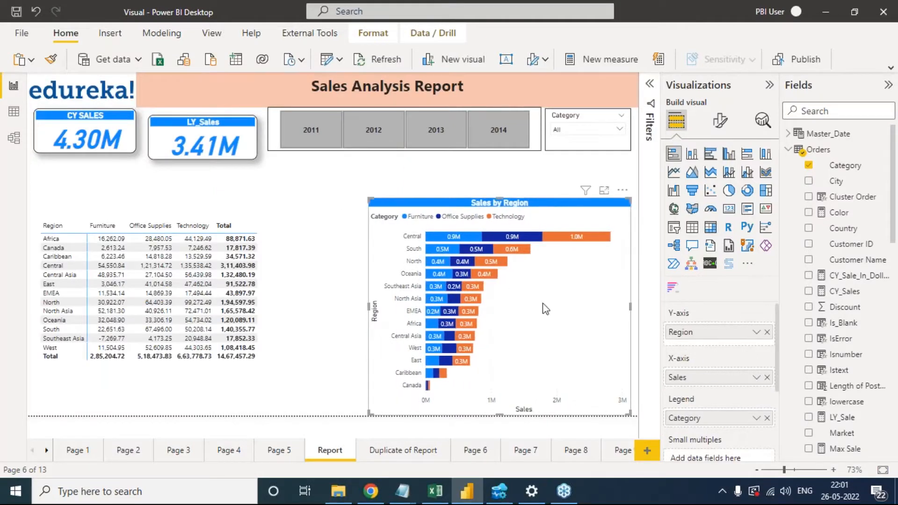
- Highlight Africa's Furniture bar and East's Technology bar in turn to examine their effect on the matrix, clearing each highlight
{"action": "mouse_move", "coordinate": [434, 326]}
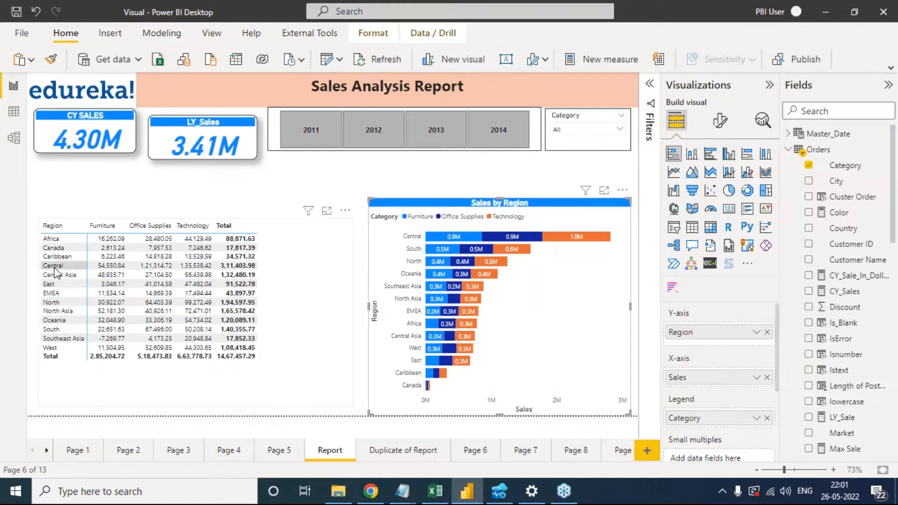
{"action": "left_click", "coordinate": [427, 323]}
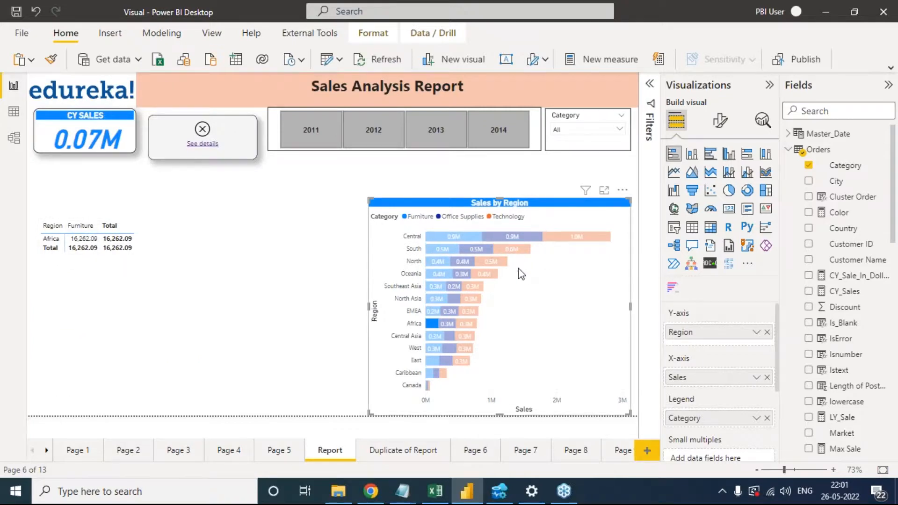
{"action": "left_click", "coordinate": [434, 329]}
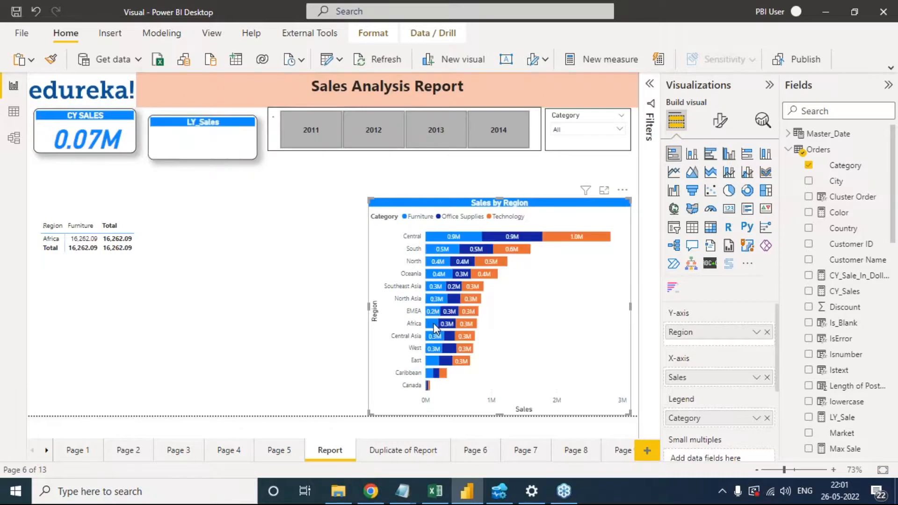
{"action": "left_click", "coordinate": [462, 363]}
{"action": "left_click", "coordinate": [461, 362]}
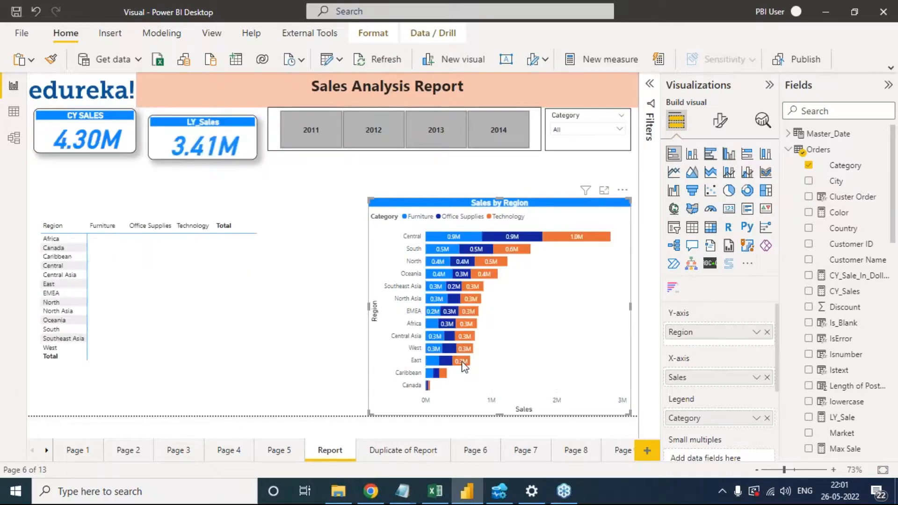
- Back on the Duplicate of Report page, highlight the Technology column, move the CY SALES card further left, and clear the highlight
{"action": "left_click", "coordinate": [407, 453]}
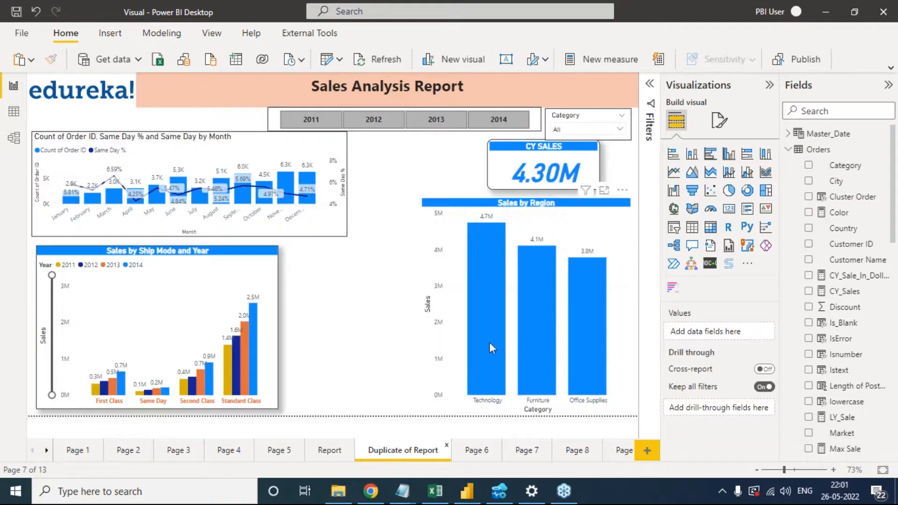
{"action": "mouse_move", "coordinate": [522, 308]}
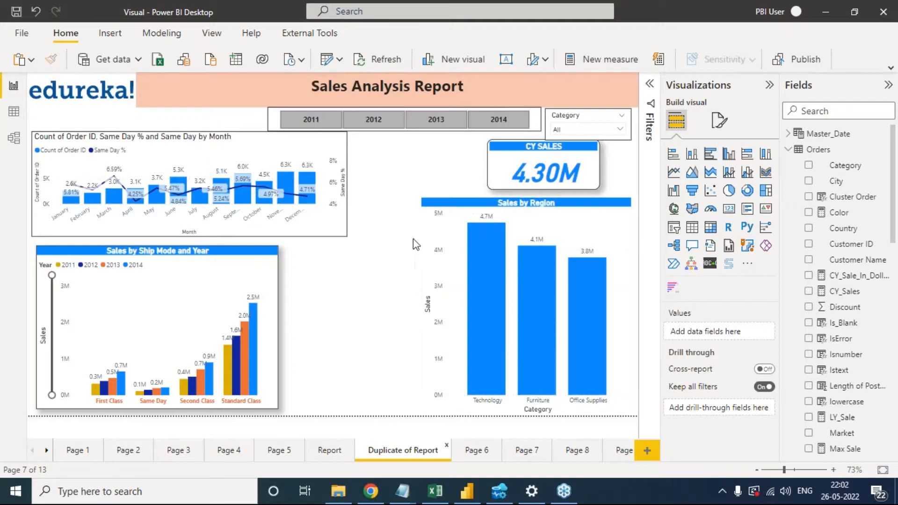
{"action": "left_click", "coordinate": [470, 293]}
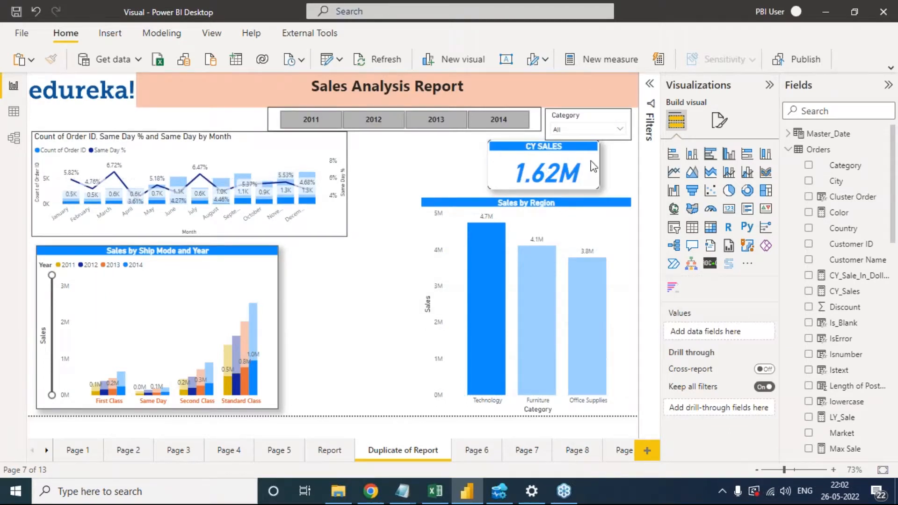
{"action": "left_click_drag", "start_coordinate": [584, 168], "coordinate": [521, 173]}
{"action": "left_click", "coordinate": [487, 275]}
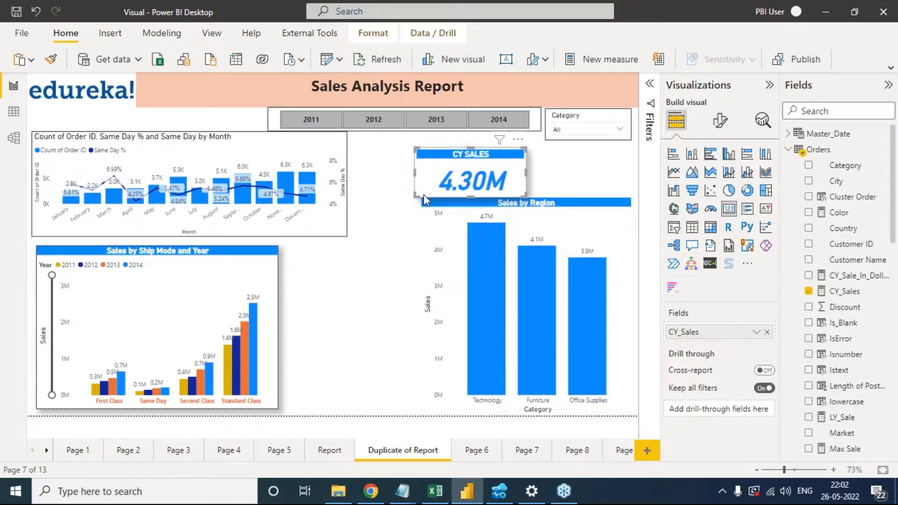
- Highlight the Technology column to examine its effect on the other visuals, and view the description of the Edit interactions command
{"action": "left_click", "coordinate": [365, 33]}
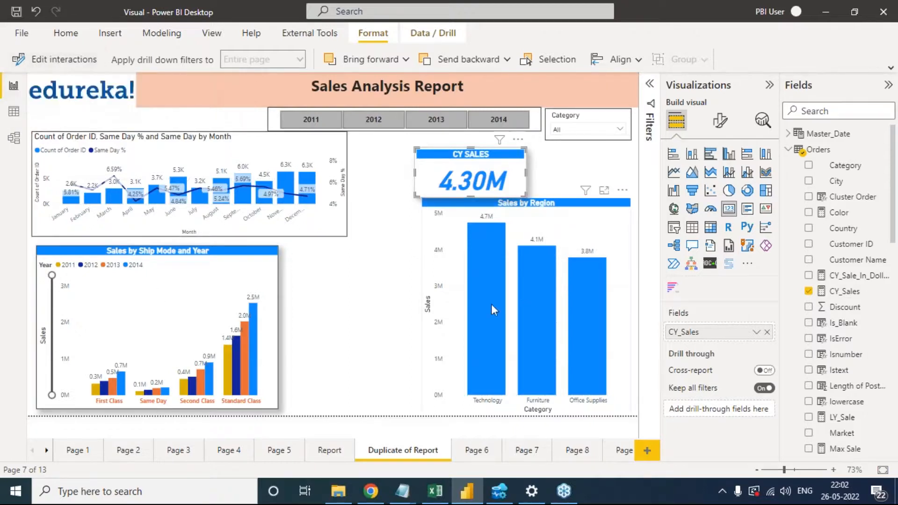
{"action": "left_click", "coordinate": [493, 277]}
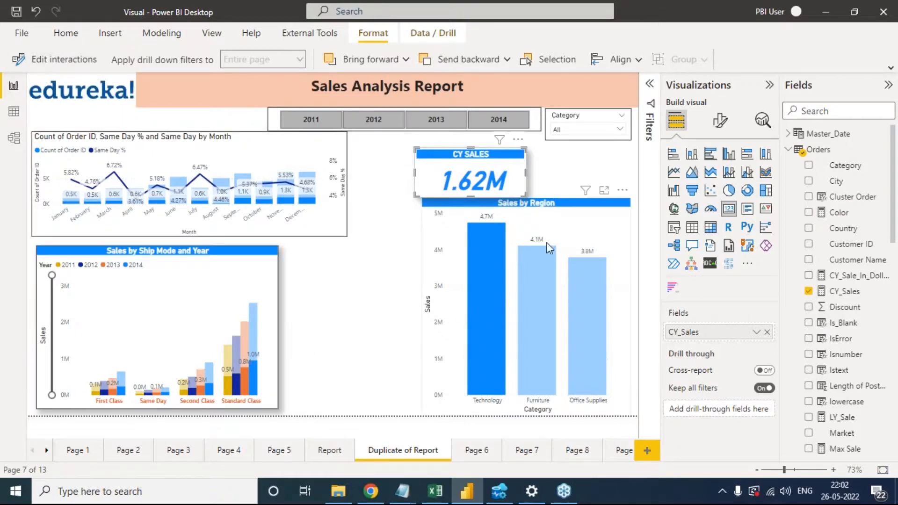
{"action": "mouse_move", "coordinate": [501, 275]}
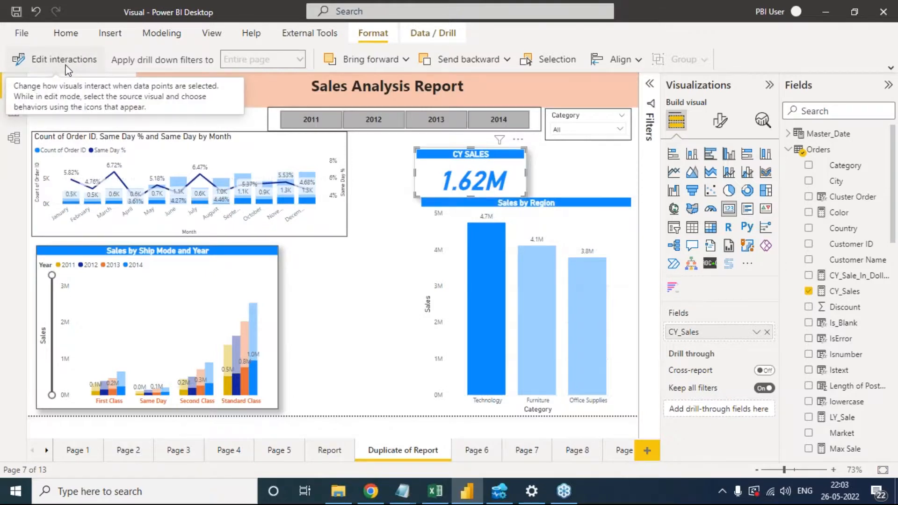
- Shorten the Sales by Region chart to align its top with the Ship Mode chart, and clear the Technology highlight
{"action": "left_click", "coordinate": [384, 248]}
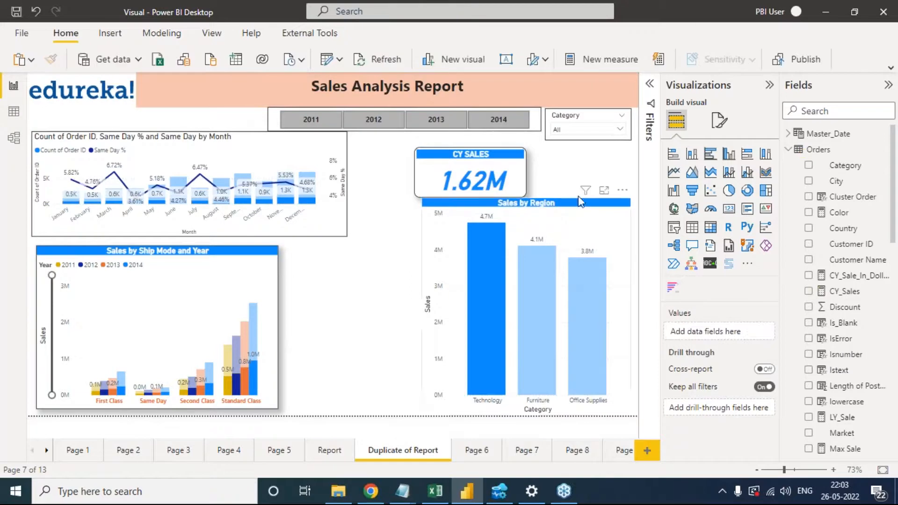
{"action": "left_click", "coordinate": [626, 220]}
{"action": "left_click_drag", "start_coordinate": [629, 204], "coordinate": [630, 247]}
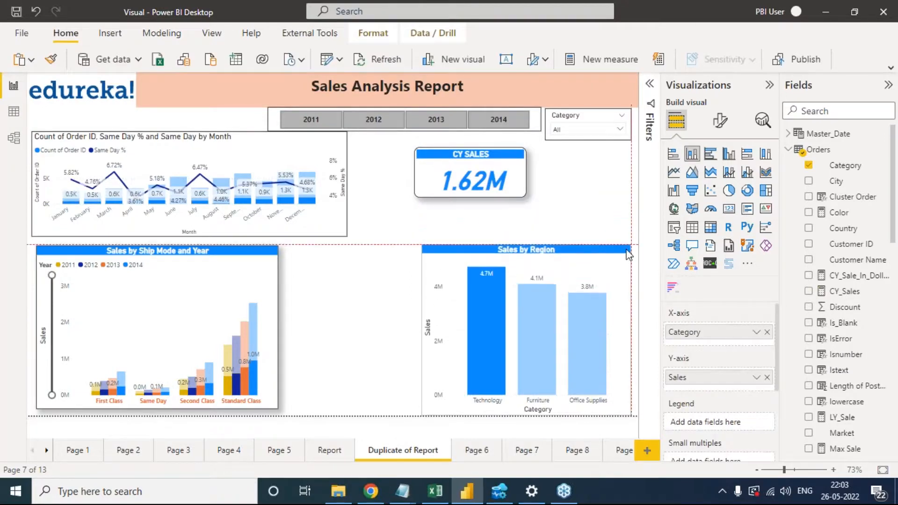
{"action": "left_click", "coordinate": [503, 350]}
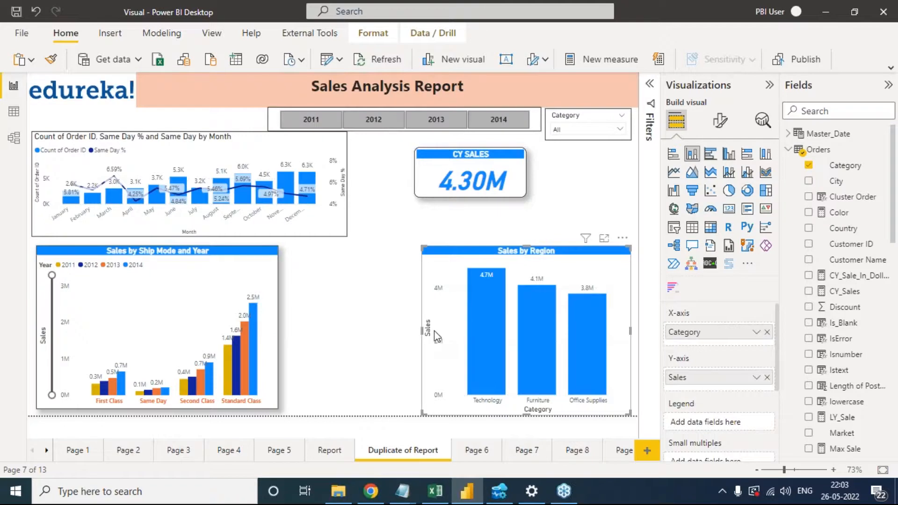
- Highlight the Technology column to examine its effect, clear the highlight, and move the Sales by Region chart slightly up
{"action": "left_click", "coordinate": [489, 314]}
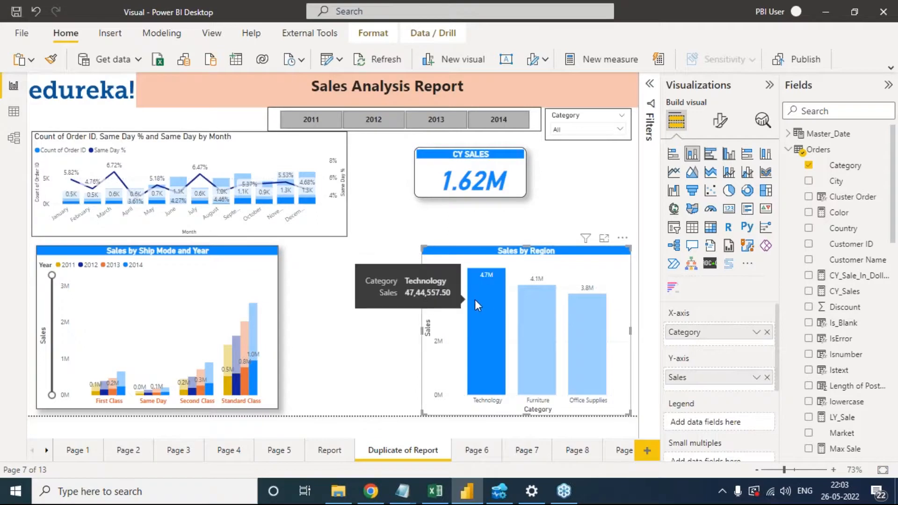
{"action": "left_click", "coordinate": [463, 308]}
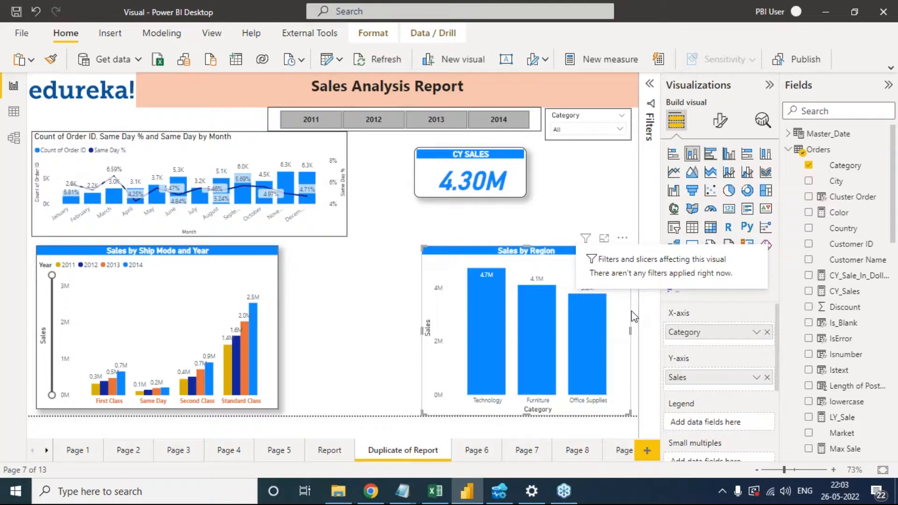
{"action": "left_click_drag", "start_coordinate": [436, 248], "coordinate": [436, 231]}
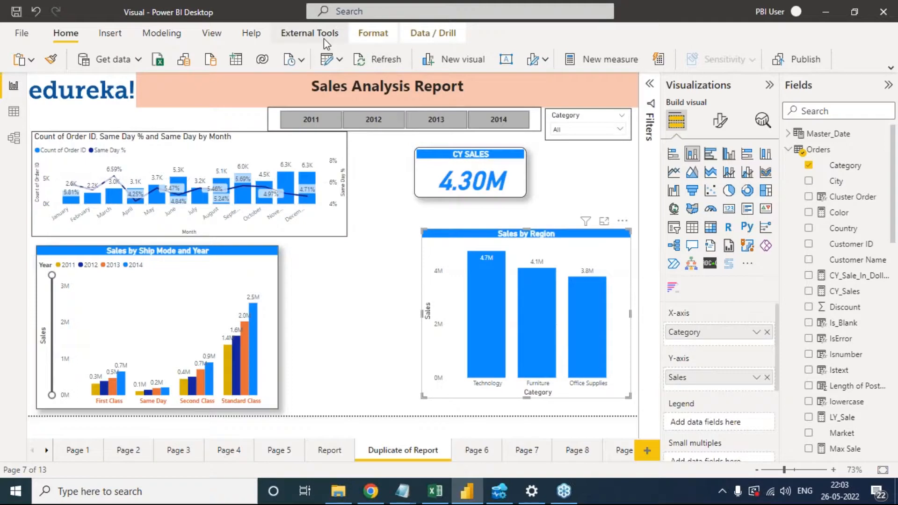
- Turn on Edit interactions for the Sales by Region chart to view the interaction controls, and turn it off again
{"action": "left_click", "coordinate": [375, 38]}
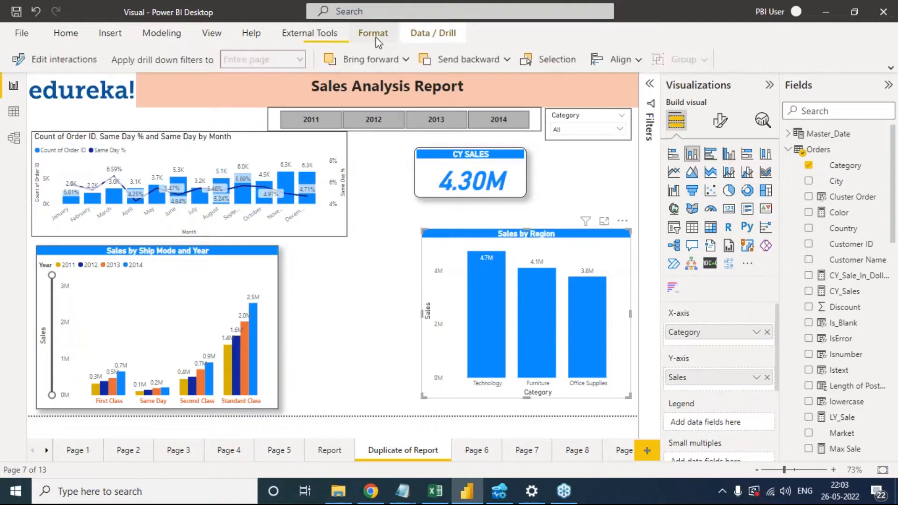
{"action": "left_click", "coordinate": [66, 61]}
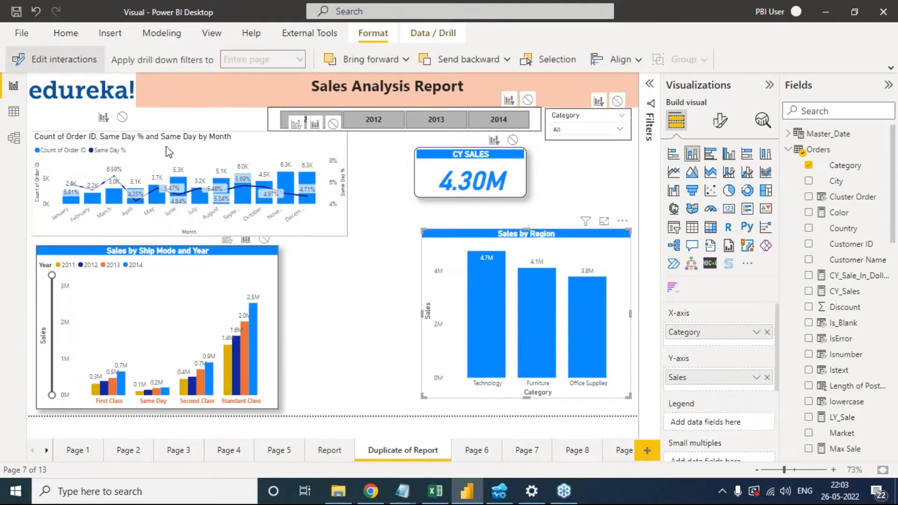
{"action": "left_click", "coordinate": [70, 63]}
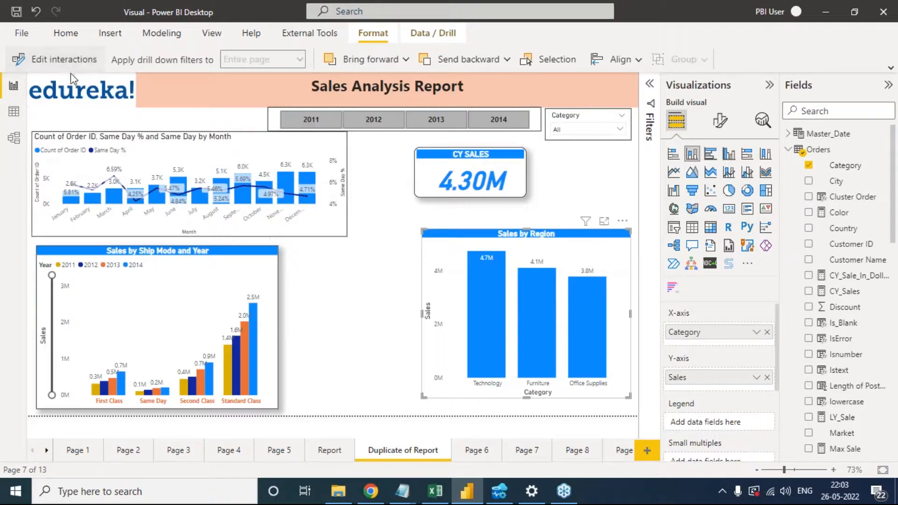
- Shrink the Sales by Ship Mode and Year chart, the monthly order count chart and the CY SALES card to leave space above each
{"action": "left_click_drag", "start_coordinate": [273, 263], "coordinate": [285, 301]}
{"action": "left_click", "coordinate": [334, 159]}
{"action": "left_click_drag", "start_coordinate": [347, 133], "coordinate": [324, 173]}
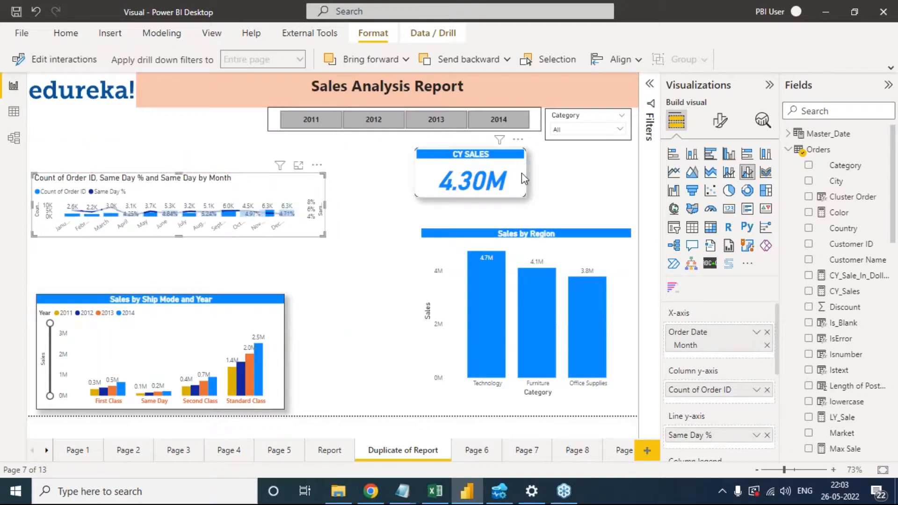
{"action": "left_click", "coordinate": [523, 171]}
{"action": "left_click_drag", "start_coordinate": [525, 160], "coordinate": [492, 165]}
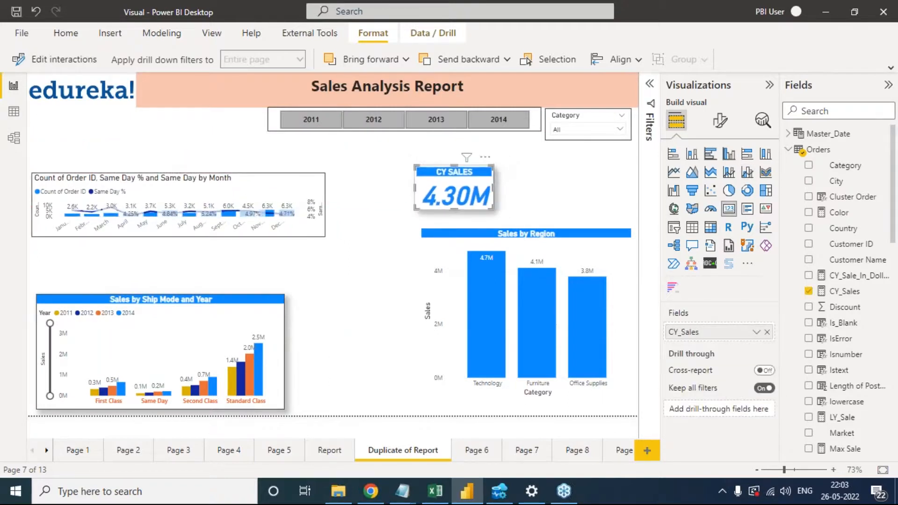
- Turn on Edit interactions with the Sales by Region chart as the source visual
{"action": "left_click", "coordinate": [533, 246]}
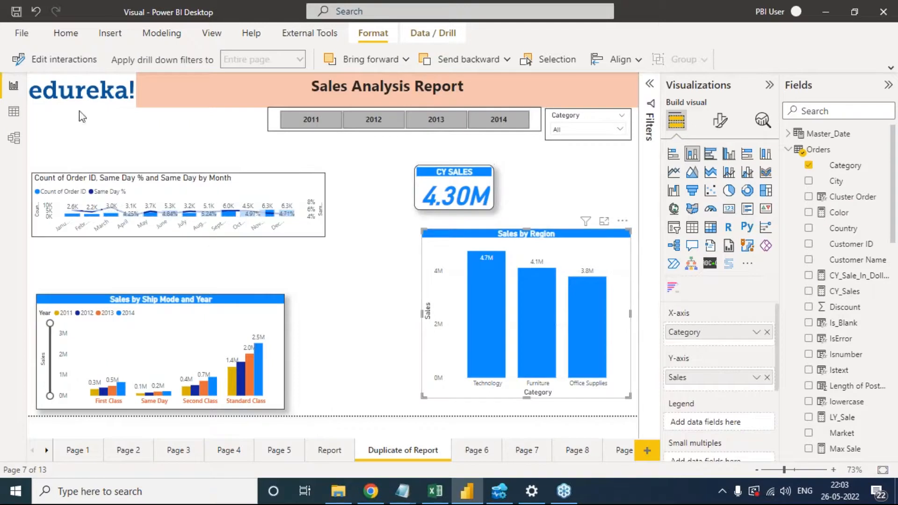
{"action": "left_click", "coordinate": [60, 60]}
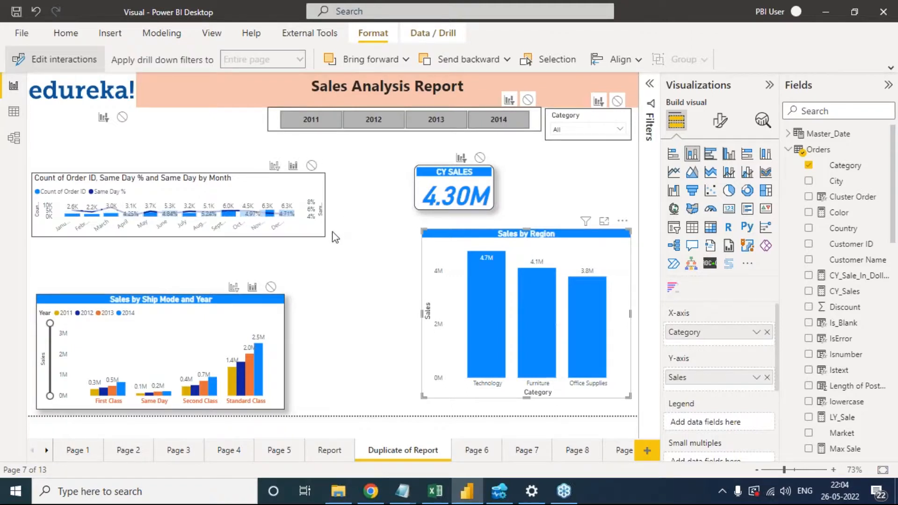
- Enlarge the monthly Count of Order ID and Same Day % combo chart, extending it downward to the right and upward
{"action": "left_click", "coordinate": [337, 258]}
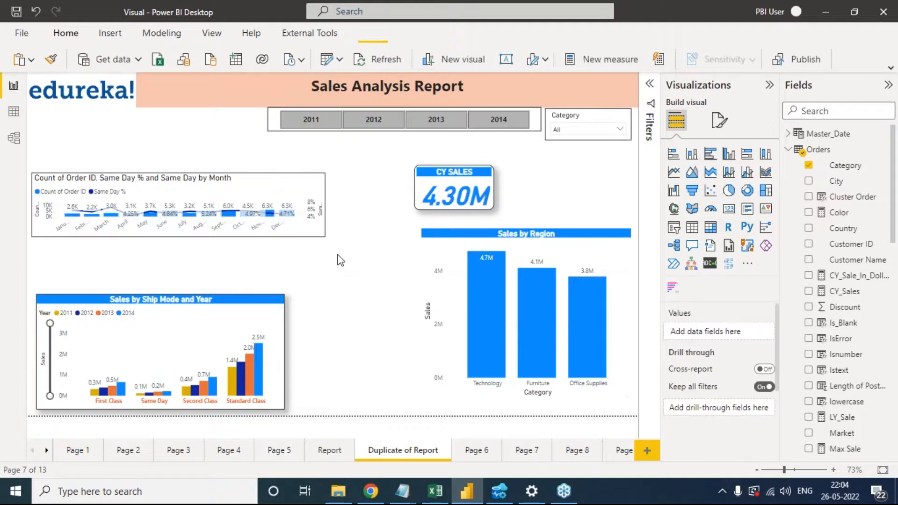
{"action": "left_click", "coordinate": [323, 235]}
{"action": "left_click_drag", "start_coordinate": [323, 235], "coordinate": [331, 264]}
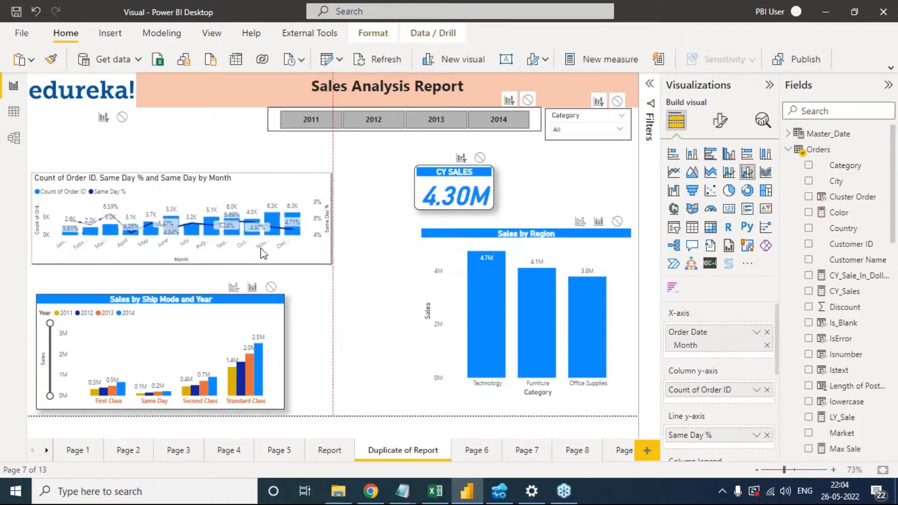
{"action": "left_click_drag", "start_coordinate": [187, 172], "coordinate": [185, 150]}
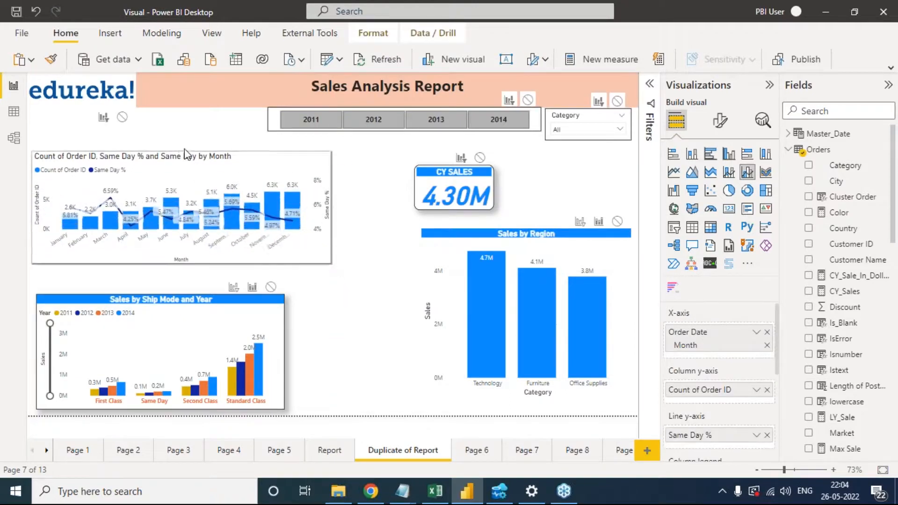
{"action": "left_click", "coordinate": [339, 232]}
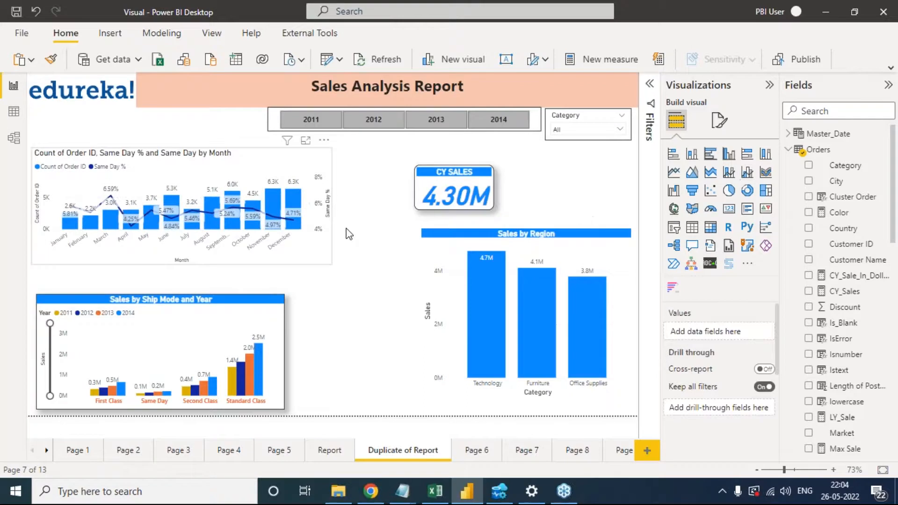
- Cross-filter the page by the Technology column in the Sales by Region chart, and clear the selection
{"action": "left_click", "coordinate": [481, 304]}
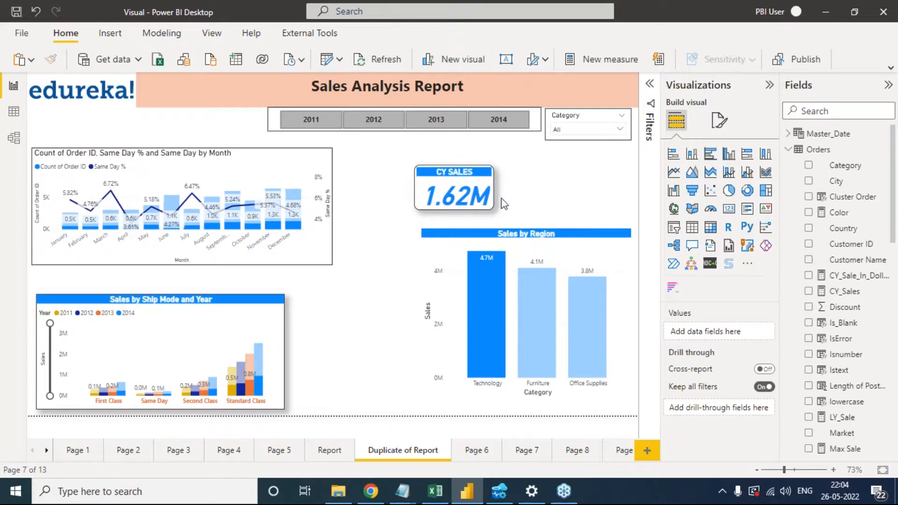
{"action": "left_click", "coordinate": [568, 253]}
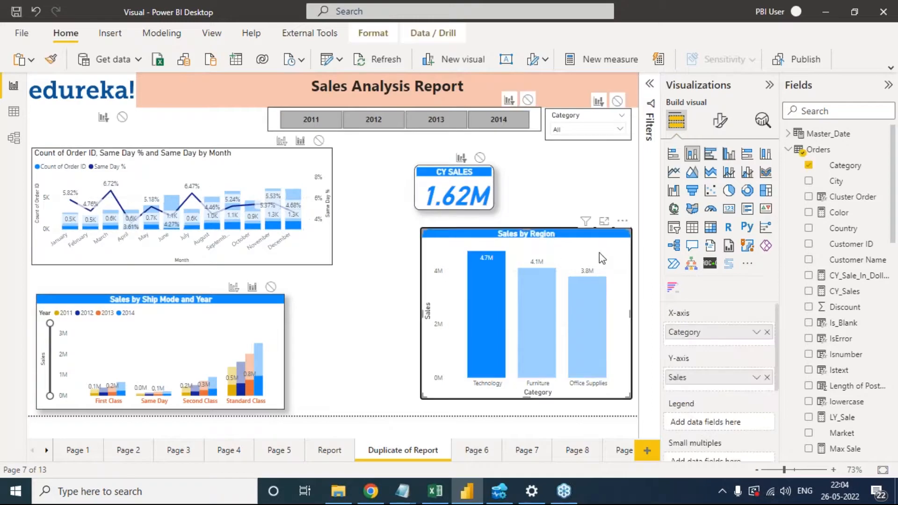
{"action": "left_click", "coordinate": [614, 250]}
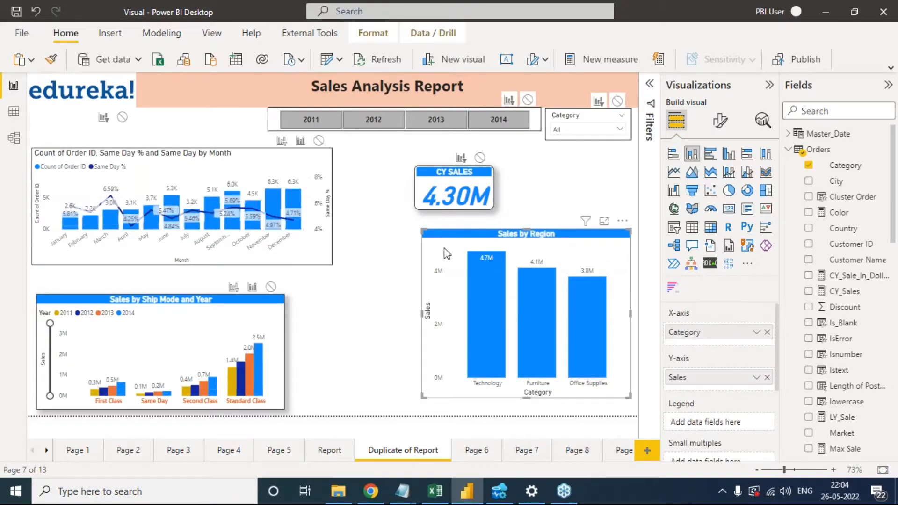
{"action": "left_click", "coordinate": [598, 254]}
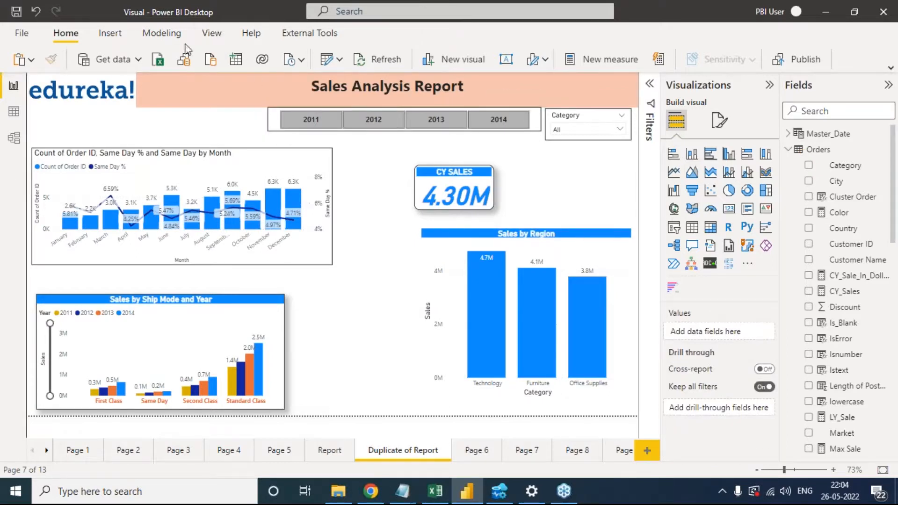
{"action": "left_click", "coordinate": [112, 35]}
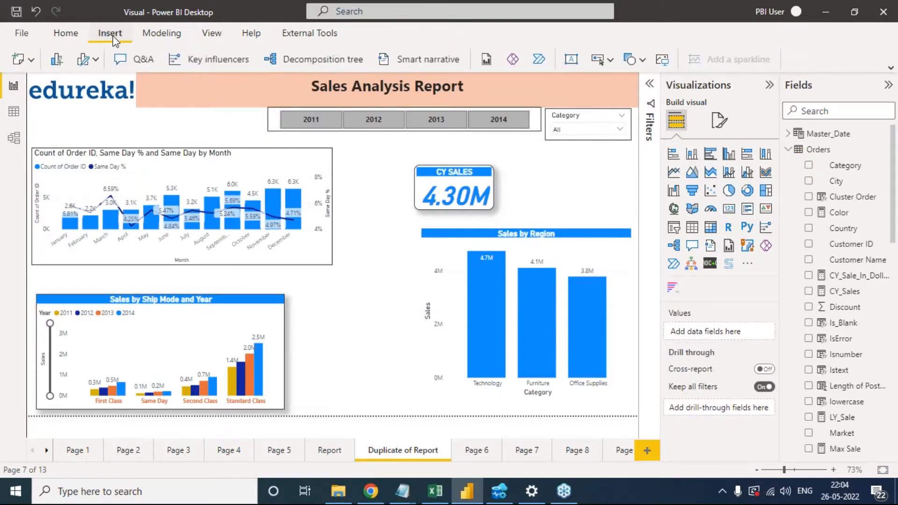
{"action": "left_click", "coordinate": [212, 34]}
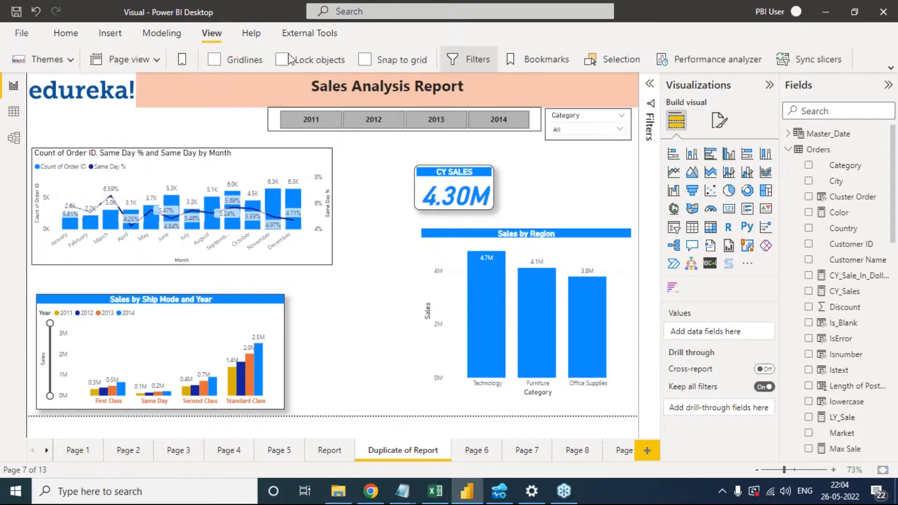
{"action": "left_click", "coordinate": [161, 33]}
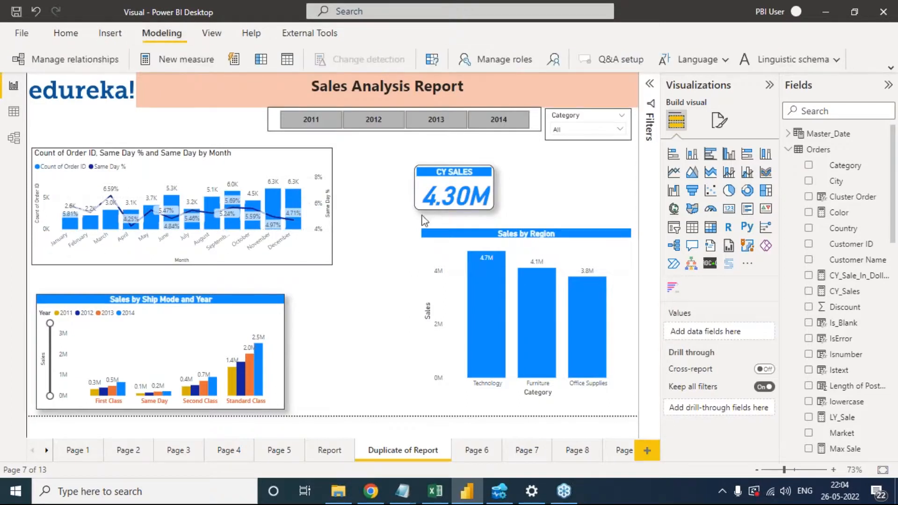
{"action": "left_click", "coordinate": [586, 252]}
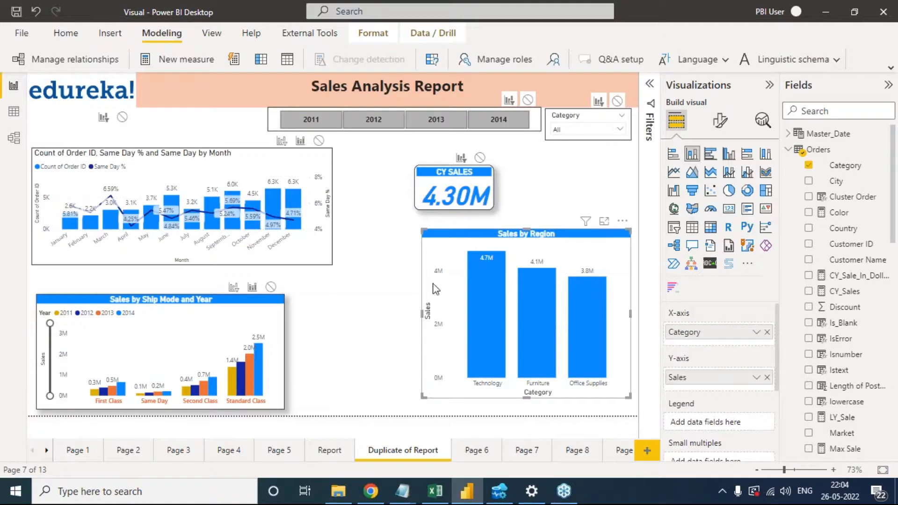
{"action": "left_click", "coordinate": [62, 66]}
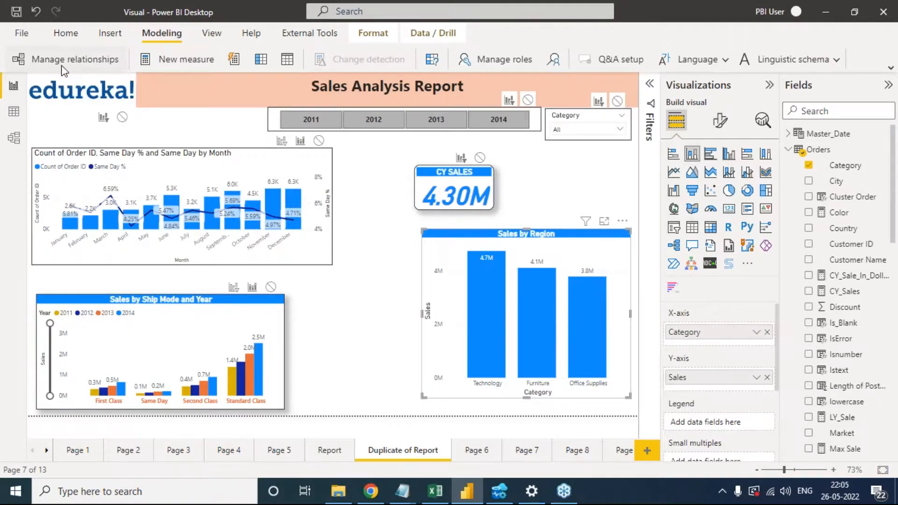
{"action": "key", "text": "Escape"}
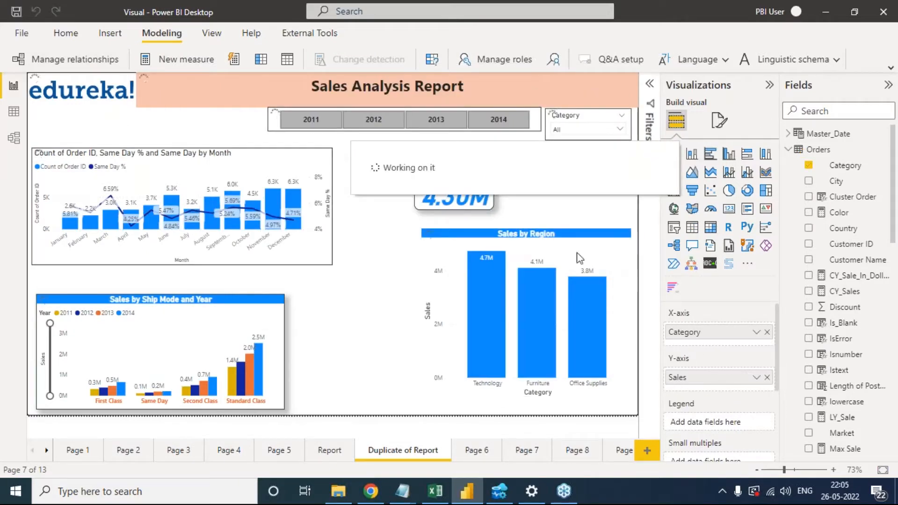
- Select the Sales by Region chart and toggle its interaction editing off and back on
{"action": "left_click", "coordinate": [614, 241]}
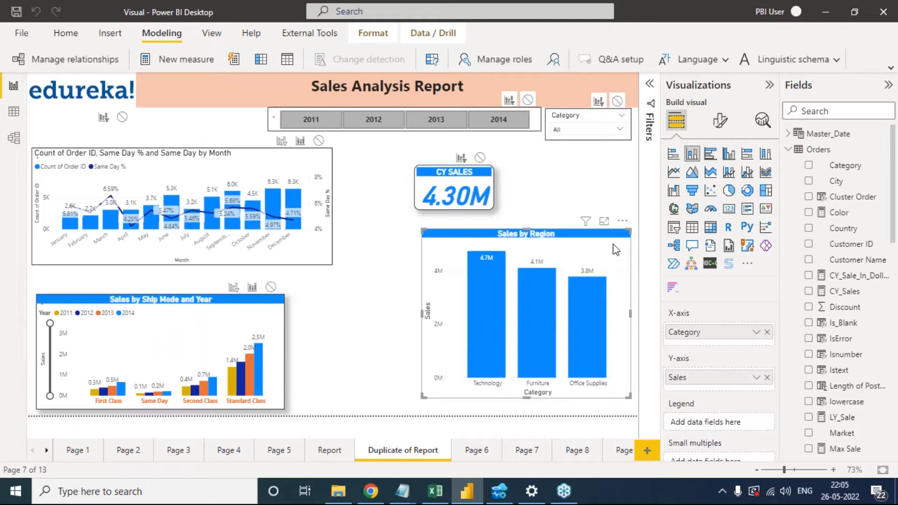
{"action": "left_click", "coordinate": [368, 38]}
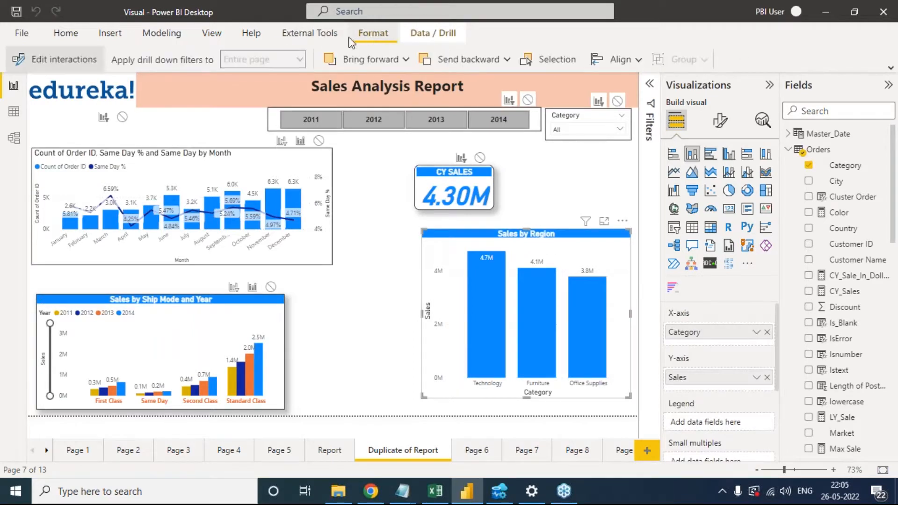
{"action": "left_click", "coordinate": [73, 60]}
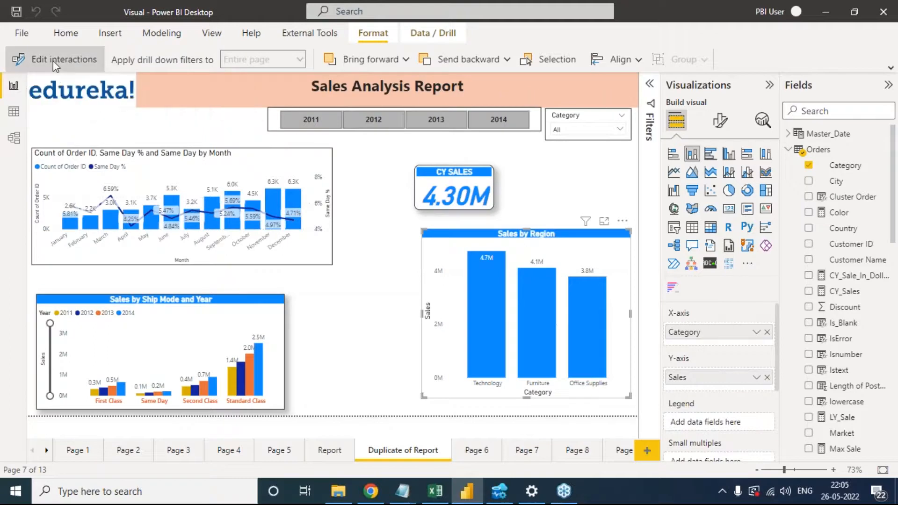
{"action": "left_click", "coordinate": [54, 62]}
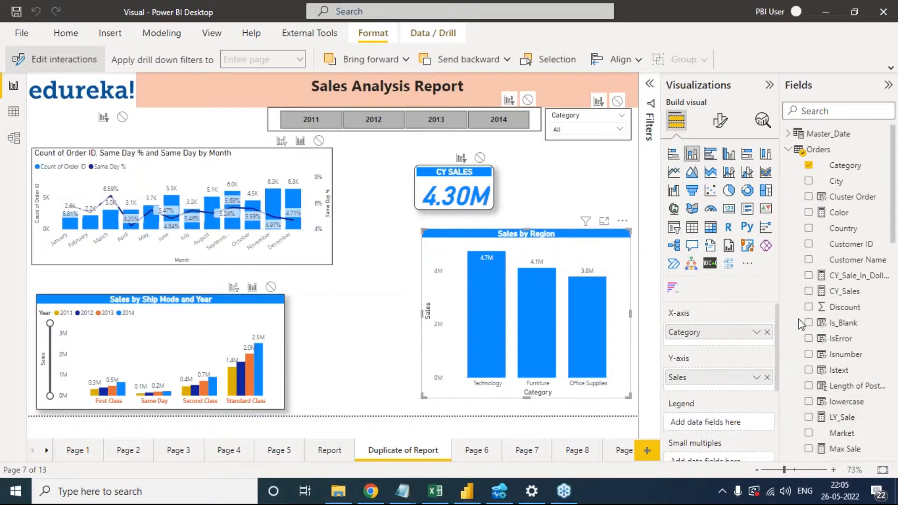
{"action": "mouse_move", "coordinate": [407, 229]}
{"action": "left_mouse_down"}
{"action": "mouse_move", "coordinate": [616, 220]}
{"action": "mouse_move", "coordinate": [673, 388]}
{"action": "mouse_move", "coordinate": [545, 433]}
{"action": "mouse_move", "coordinate": [383, 381]}
{"action": "mouse_move", "coordinate": [381, 287]}
{"action": "mouse_move", "coordinate": [412, 228]}
{"action": "left_mouse_up"}
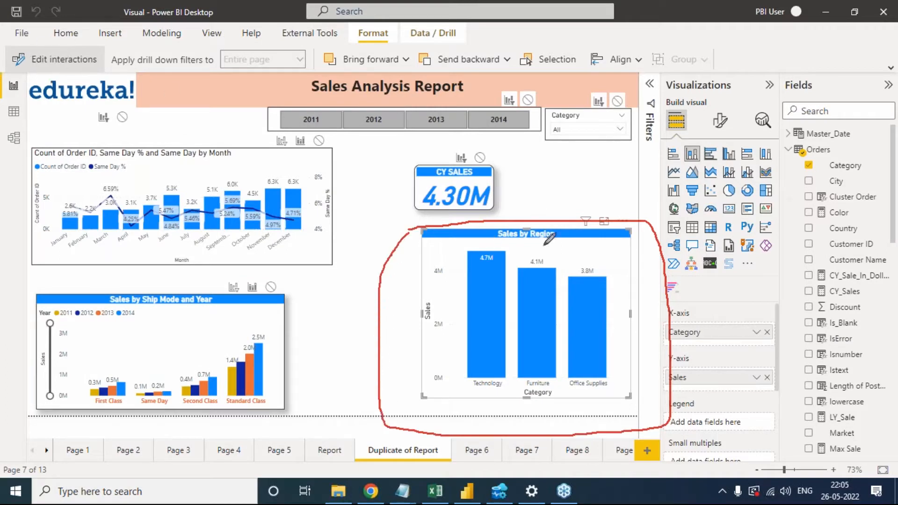
{"action": "mouse_move", "coordinate": [563, 251]}
{"action": "left_mouse_down"}
{"action": "mouse_move", "coordinate": [568, 275]}
{"action": "mouse_move", "coordinate": [569, 244]}
{"action": "mouse_move", "coordinate": [557, 263]}
{"action": "mouse_move", "coordinate": [605, 262]}
{"action": "mouse_move", "coordinate": [601, 255]}
{"action": "mouse_move", "coordinate": [621, 255]}
{"action": "mouse_move", "coordinate": [639, 232]}
{"action": "left_mouse_up"}
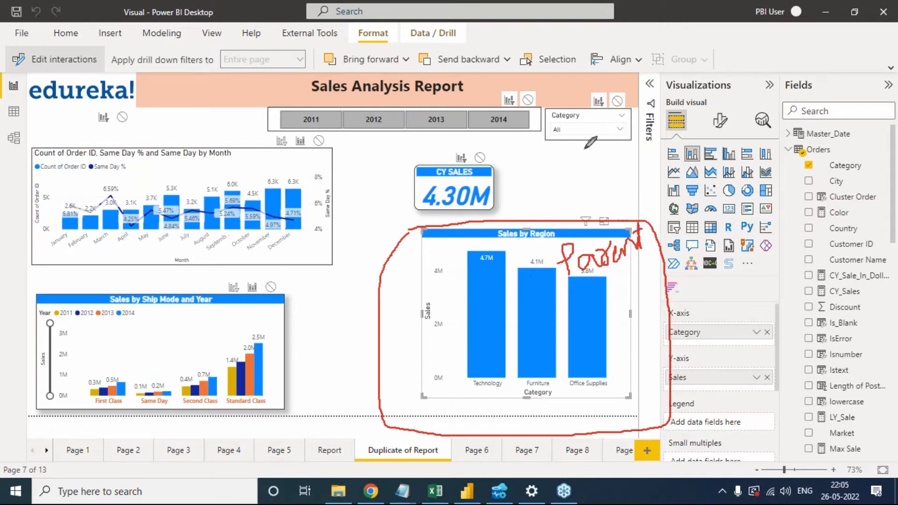
{"action": "left_click_drag", "start_coordinate": [468, 314], "coordinate": [503, 294]}
{"action": "mouse_move", "coordinate": [402, 156]}
{"action": "left_mouse_down"}
{"action": "mouse_move", "coordinate": [527, 162]}
{"action": "mouse_move", "coordinate": [491, 219]}
{"action": "mouse_move", "coordinate": [403, 206]}
{"action": "mouse_move", "coordinate": [400, 158]}
{"action": "left_mouse_up"}
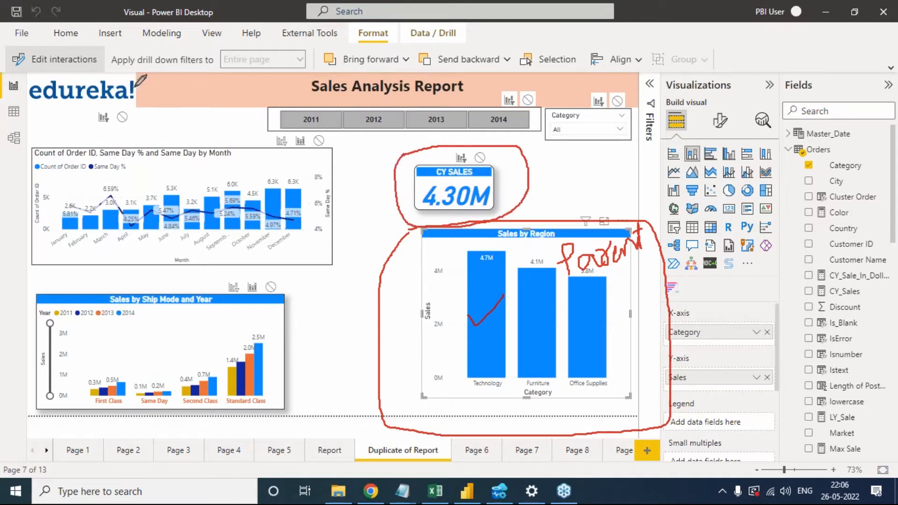
- Set the Sales by Region chart's interaction with the CY SALES card to None and exit interaction editing
{"action": "left_click", "coordinate": [480, 157]}
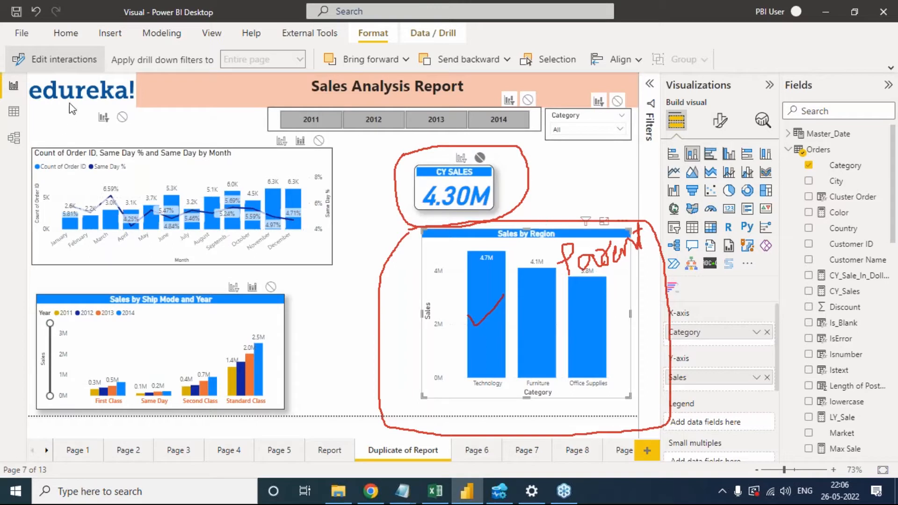
{"action": "left_click", "coordinate": [66, 60]}
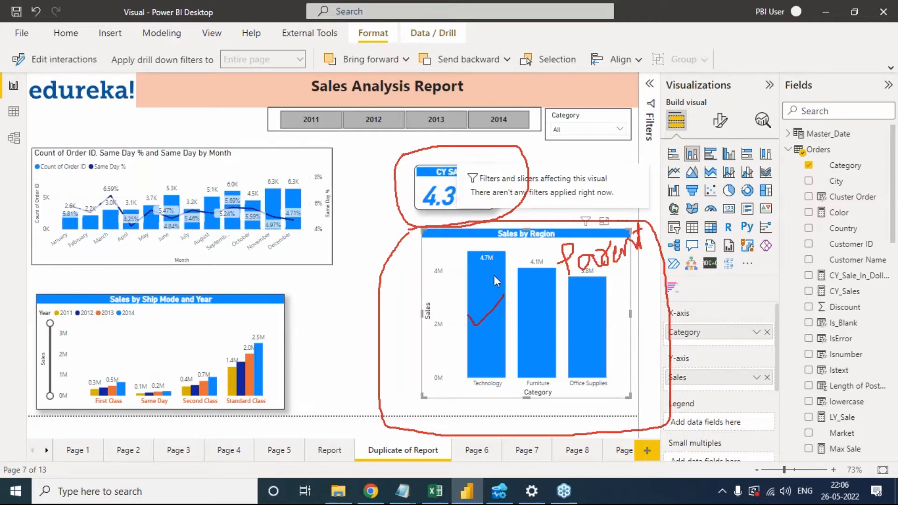
- Test the card's interaction by selecting the Technology, Furniture and Office Supplies columns in turn, and clear the selection
{"action": "left_click", "coordinate": [493, 297]}
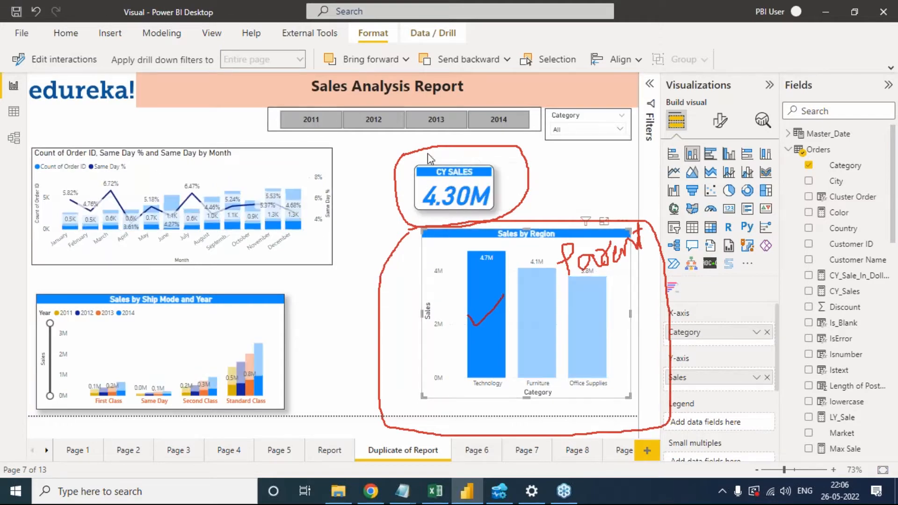
{"action": "left_click", "coordinate": [531, 301]}
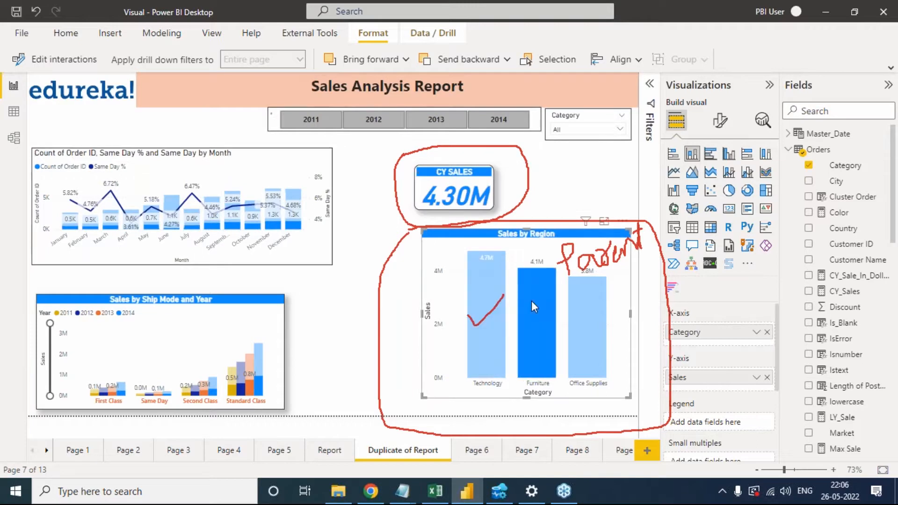
{"action": "left_click", "coordinate": [589, 310]}
{"action": "left_click", "coordinate": [589, 310]}
- Duplicate the CY SALES card and place the copy beside the original, above the Sales by Region chart
{"action": "left_click", "coordinate": [538, 205]}
{"action": "left_click", "coordinate": [492, 187]}
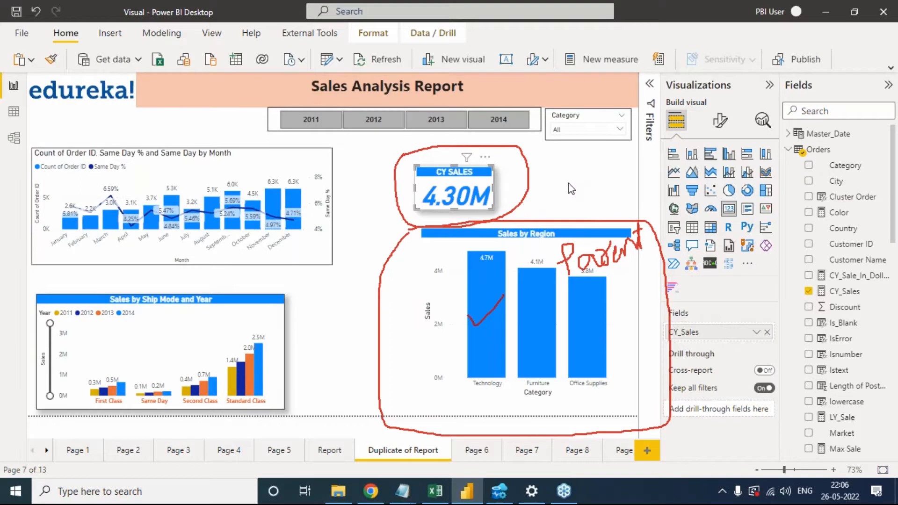
{"action": "key", "text": "ctrl+c"}
{"action": "key", "text": "ctrl+v"}
{"action": "left_click_drag", "start_coordinate": [488, 182], "coordinate": [601, 178]}
- Check how the Sales by Region chart interacts with both CY SALES cards in interaction editing, and exit that mode
{"action": "left_click", "coordinate": [616, 281]}
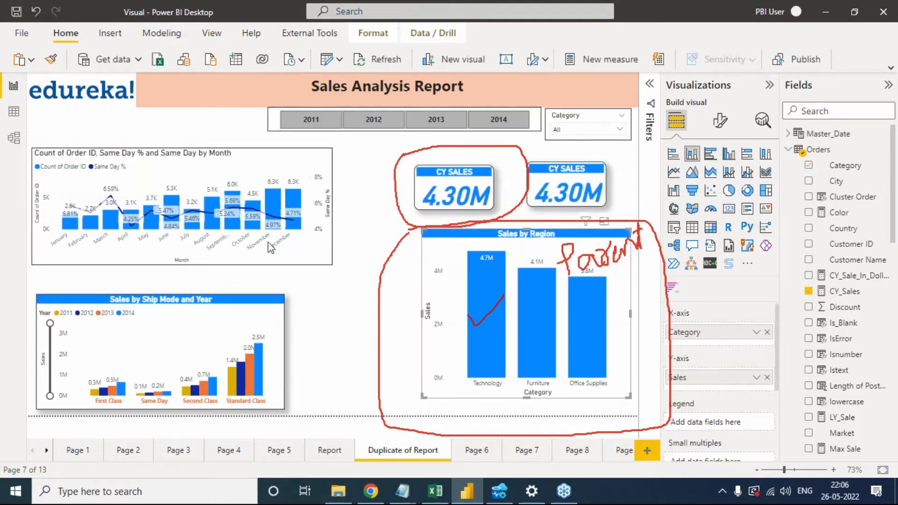
{"action": "left_click", "coordinate": [373, 33]}
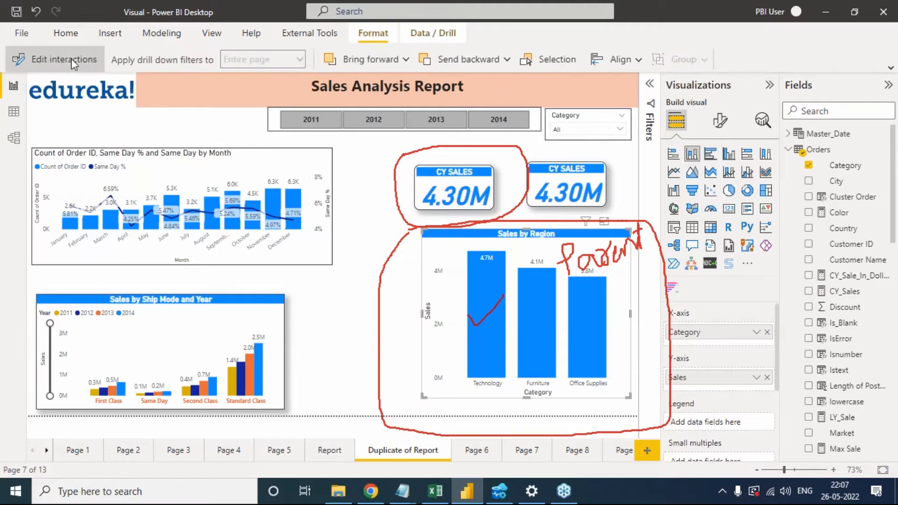
{"action": "left_click", "coordinate": [71, 58]}
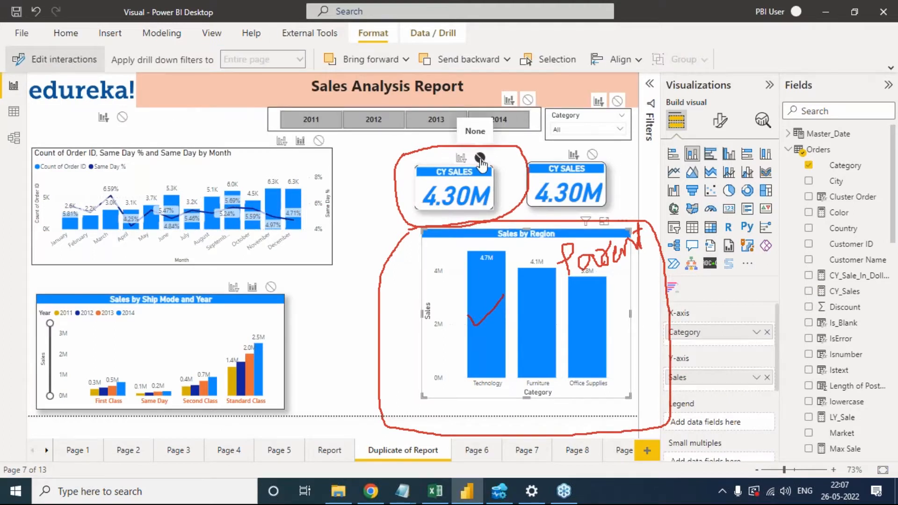
{"action": "left_click", "coordinate": [592, 155]}
{"action": "left_click", "coordinate": [45, 61]}
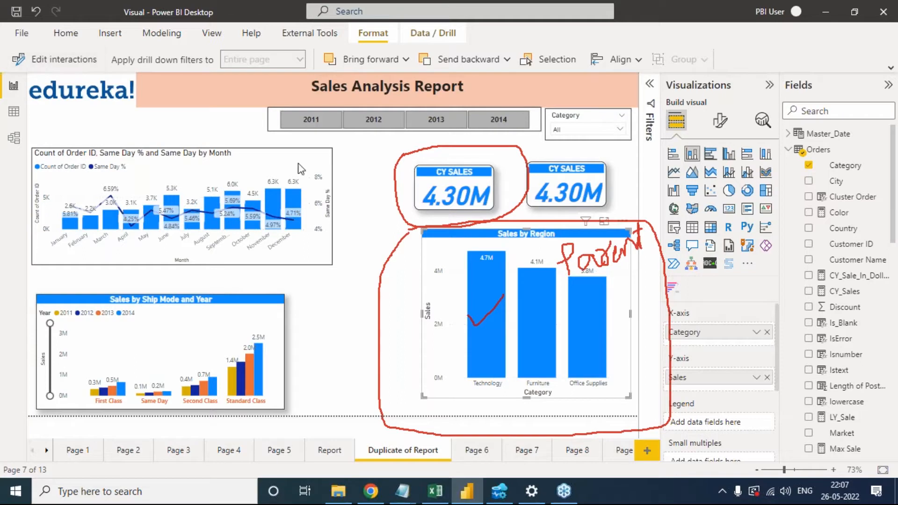
- Compare both CY SALES cards while switching between the Technology, Furniture and Office Supplies columns of the Sales by Region chart
{"action": "left_click", "coordinate": [487, 296]}
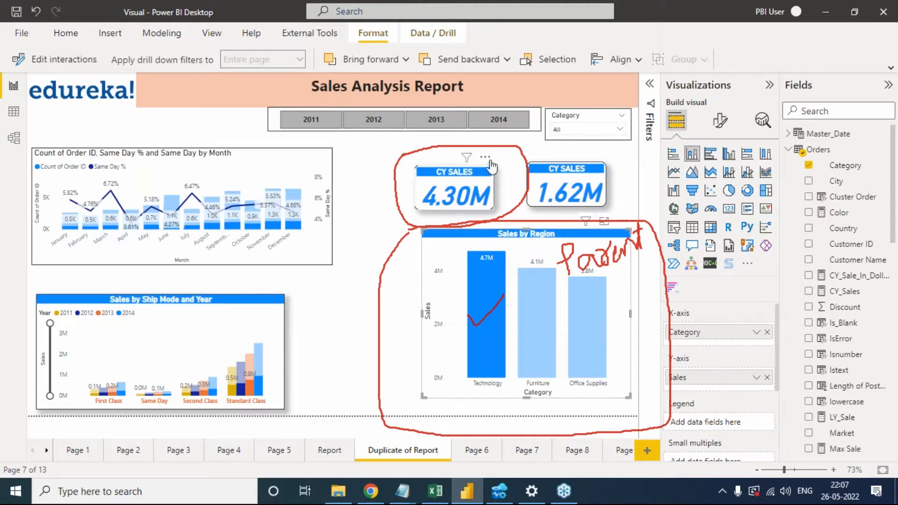
{"action": "left_click", "coordinate": [520, 289]}
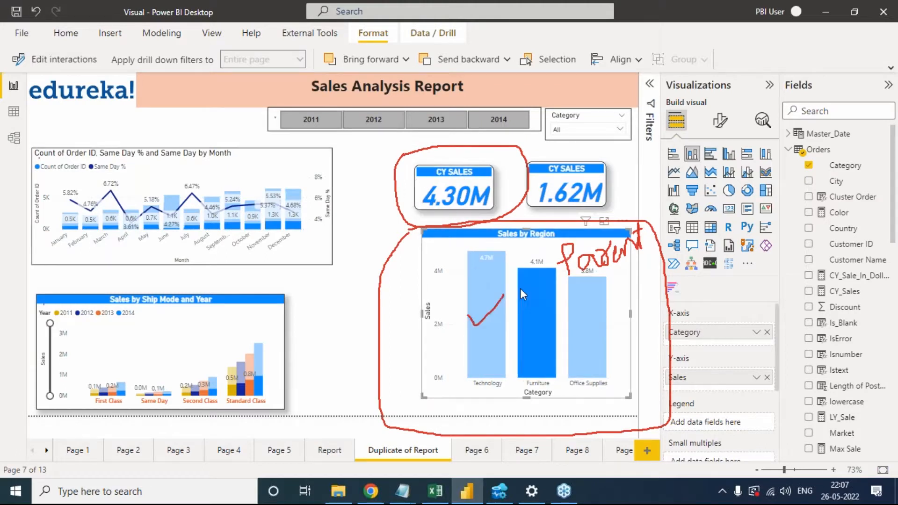
{"action": "left_click", "coordinate": [577, 318]}
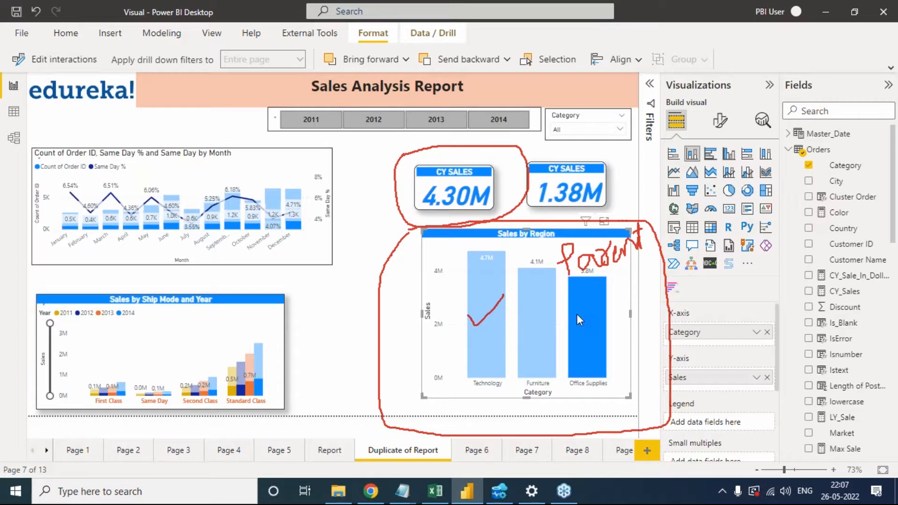
{"action": "left_click", "coordinate": [528, 313]}
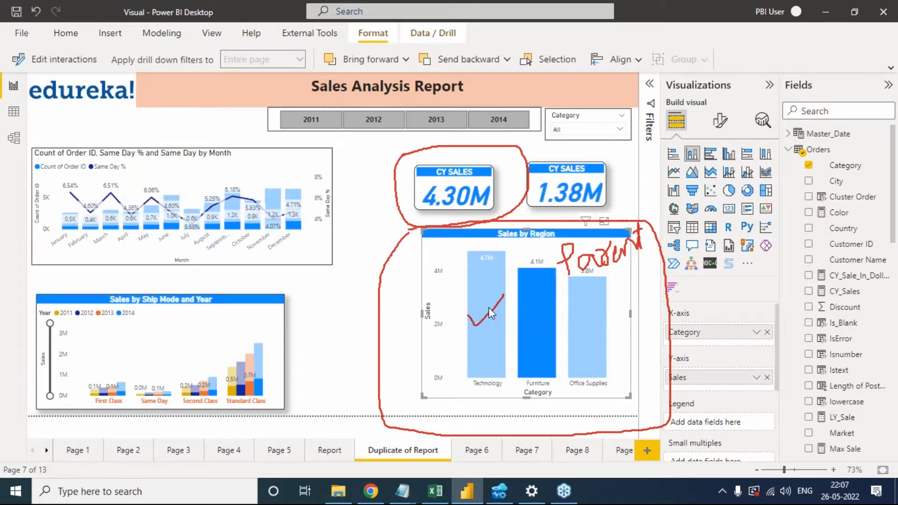
{"action": "left_click", "coordinate": [489, 307]}
{"action": "left_click", "coordinate": [537, 308]}
{"action": "left_click", "coordinate": [579, 306]}
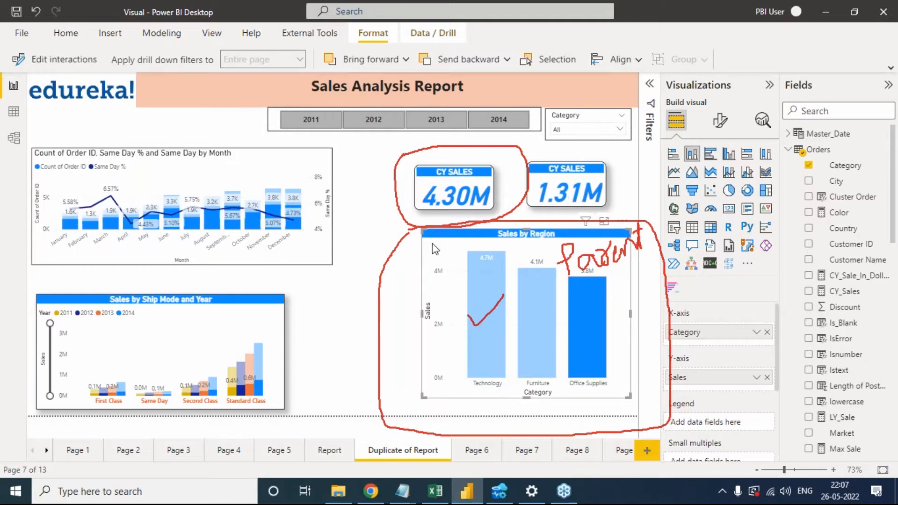
- Clear the selection in the Sales by Region chart and set its interaction with the monthly order count chart to Filter
{"action": "left_click", "coordinate": [619, 343]}
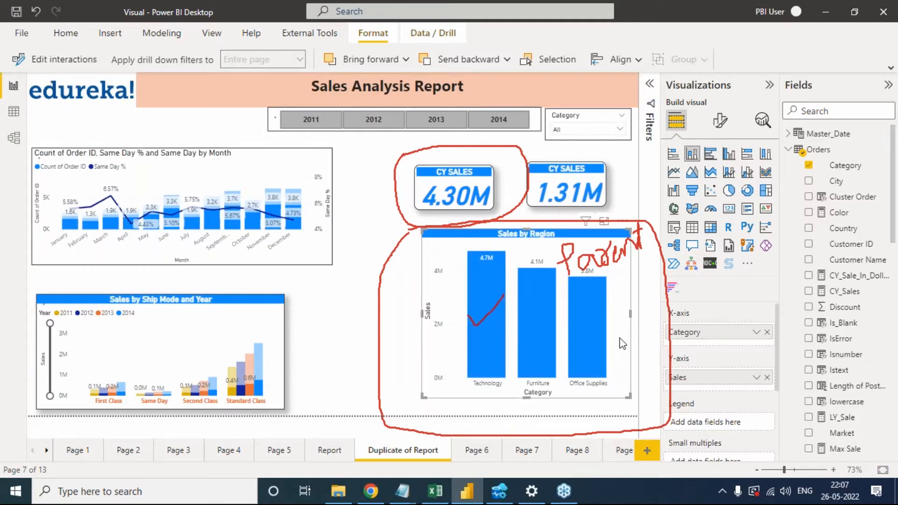
{"action": "mouse_move", "coordinate": [581, 344]}
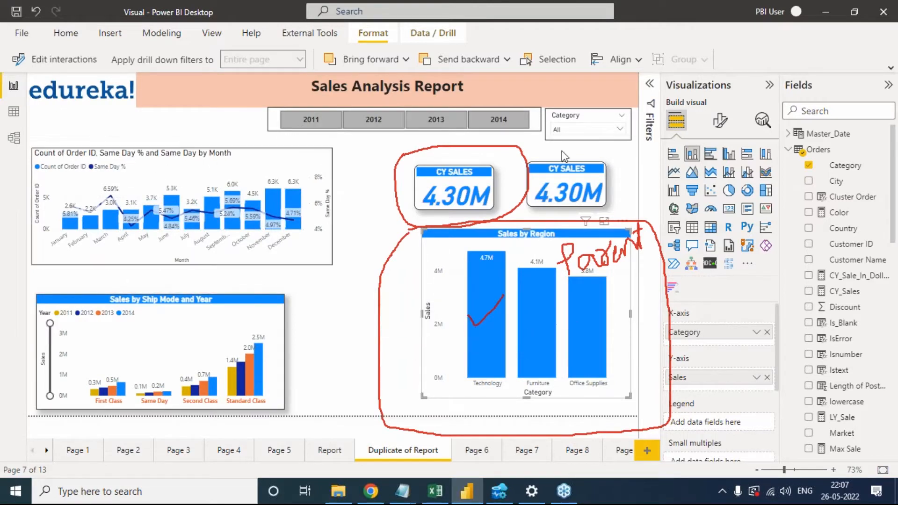
{"action": "left_click", "coordinate": [59, 70]}
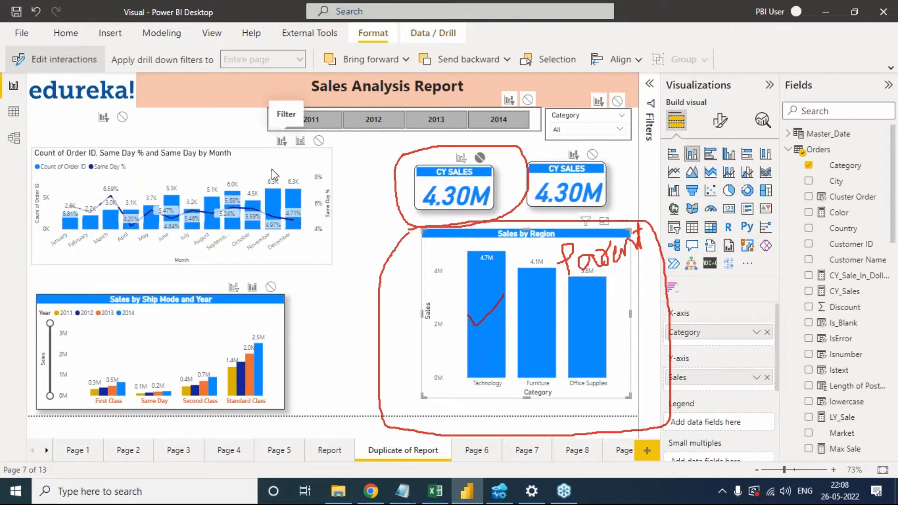
{"action": "left_click", "coordinate": [68, 62]}
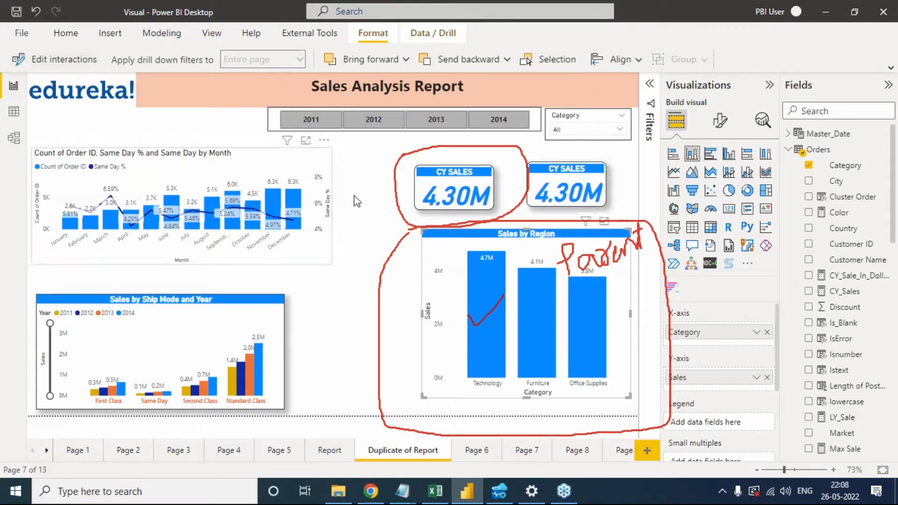
- Test the Sales by Region chart's interactions by selecting the Technology and Furniture columns, comparing the monthly order, ship mode and card visuals
{"action": "left_click", "coordinate": [359, 251]}
{"action": "left_click", "coordinate": [489, 279]}
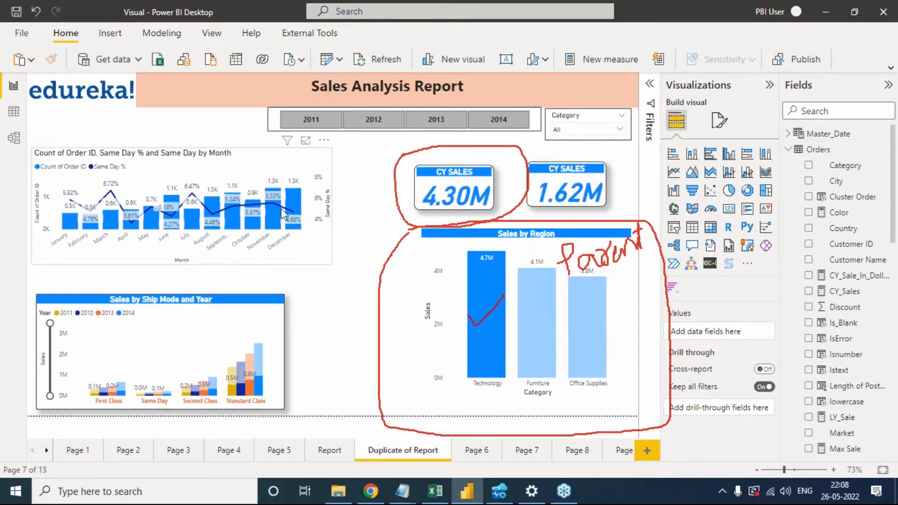
{"action": "mouse_move", "coordinate": [291, 209]}
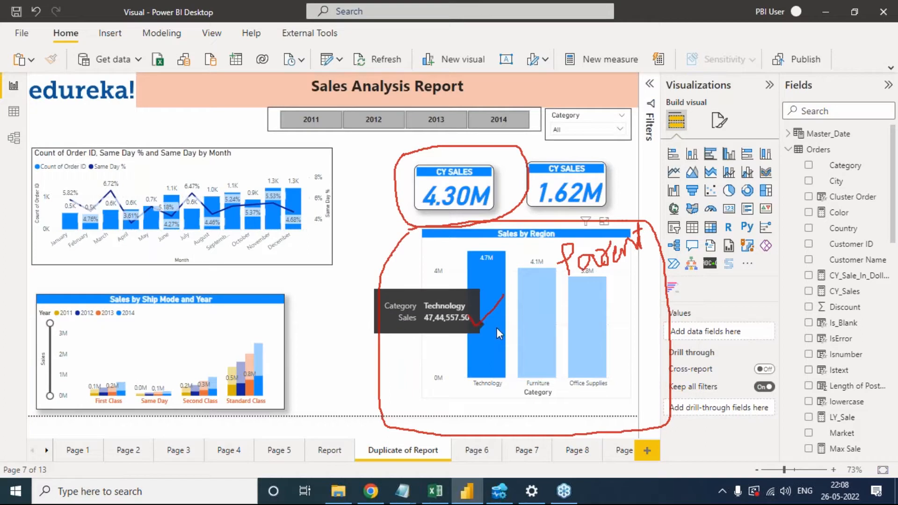
{"action": "left_click", "coordinate": [532, 312]}
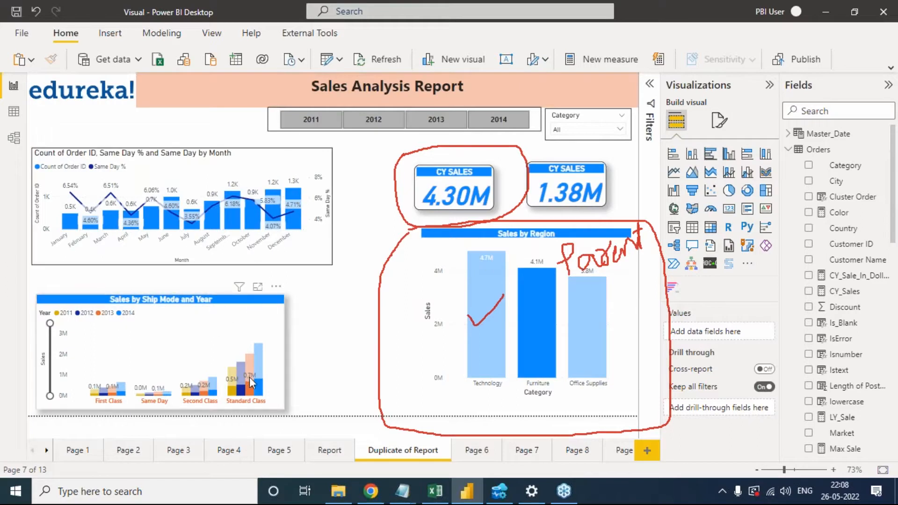
{"action": "mouse_move", "coordinate": [258, 371]}
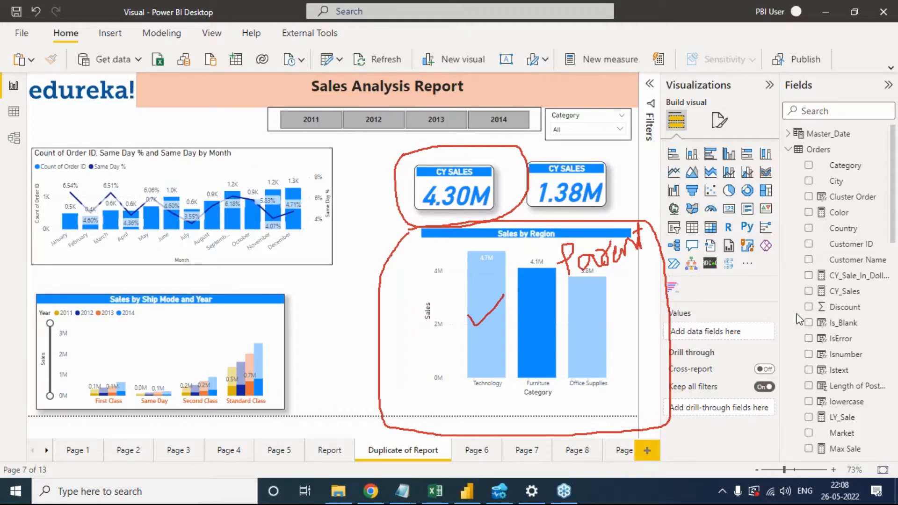
{"action": "mouse_move", "coordinate": [143, 325]}
{"action": "left_mouse_down"}
{"action": "mouse_move", "coordinate": [147, 351]}
{"action": "mouse_move", "coordinate": [155, 333]}
{"action": "mouse_move", "coordinate": [151, 348]}
{"action": "mouse_move", "coordinate": [162, 337]}
{"action": "left_mouse_up"}
{"action": "mouse_move", "coordinate": [182, 167]}
{"action": "left_mouse_down"}
{"action": "mouse_move", "coordinate": [186, 183]}
{"action": "mouse_move", "coordinate": [185, 163]}
{"action": "mouse_move", "coordinate": [200, 169]}
{"action": "left_mouse_up"}
{"action": "mouse_move", "coordinate": [469, 155]}
{"action": "left_mouse_down"}
{"action": "mouse_move", "coordinate": [469, 167]}
{"action": "mouse_move", "coordinate": [476, 143]}
{"action": "mouse_move", "coordinate": [481, 163]}
{"action": "mouse_move", "coordinate": [518, 157]}
{"action": "left_mouse_up"}
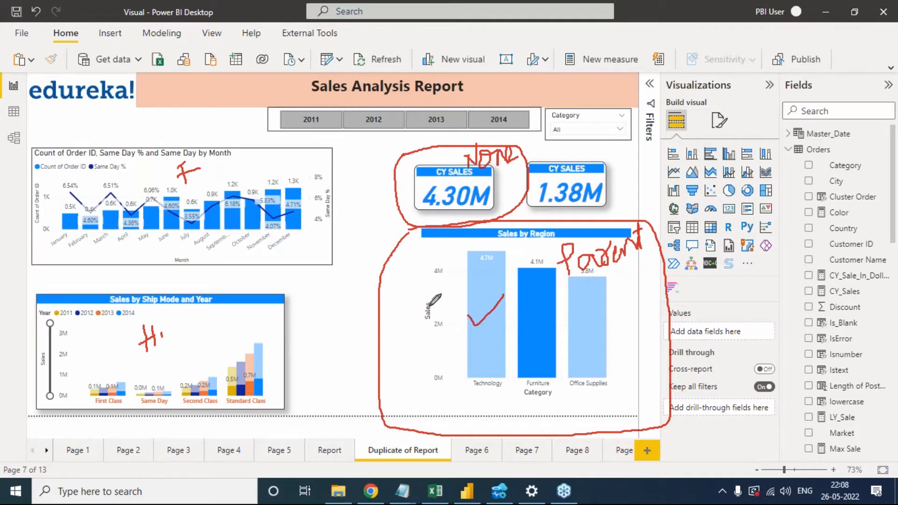
{"action": "mouse_move", "coordinate": [420, 298]}
{"action": "left_mouse_down"}
{"action": "mouse_move", "coordinate": [452, 280]}
{"action": "mouse_move", "coordinate": [491, 276]}
{"action": "mouse_move", "coordinate": [500, 258]}
{"action": "left_mouse_up"}
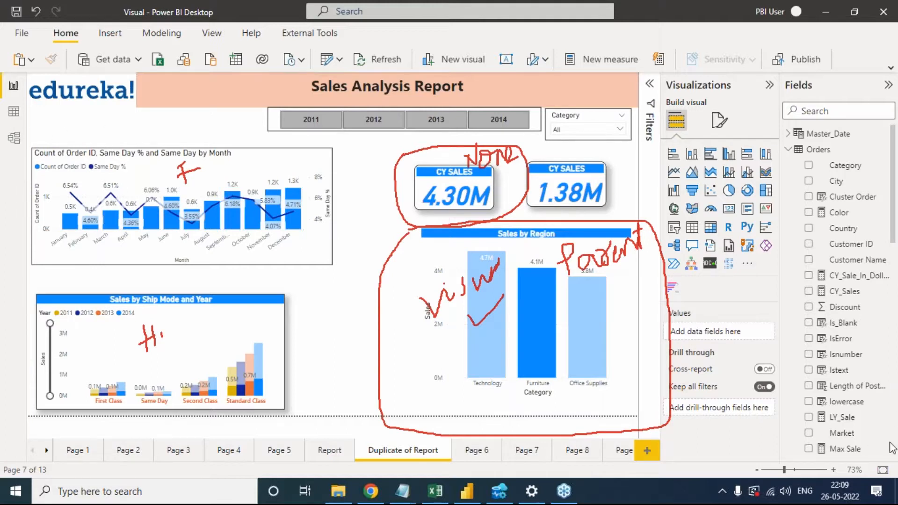
{"action": "left_click", "coordinate": [814, 367]}
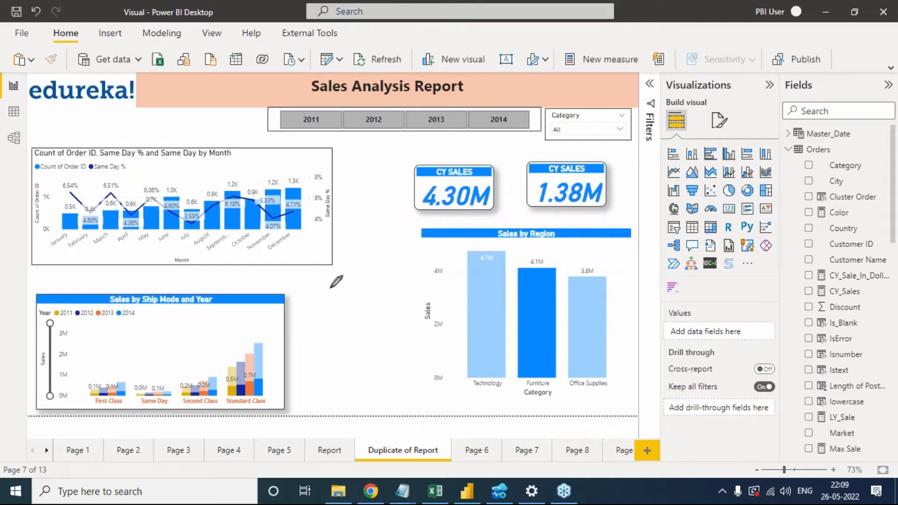
- Test how selecting the December column in the monthly order count chart affects the other visuals, and clear the selection
{"action": "left_click", "coordinate": [328, 258]}
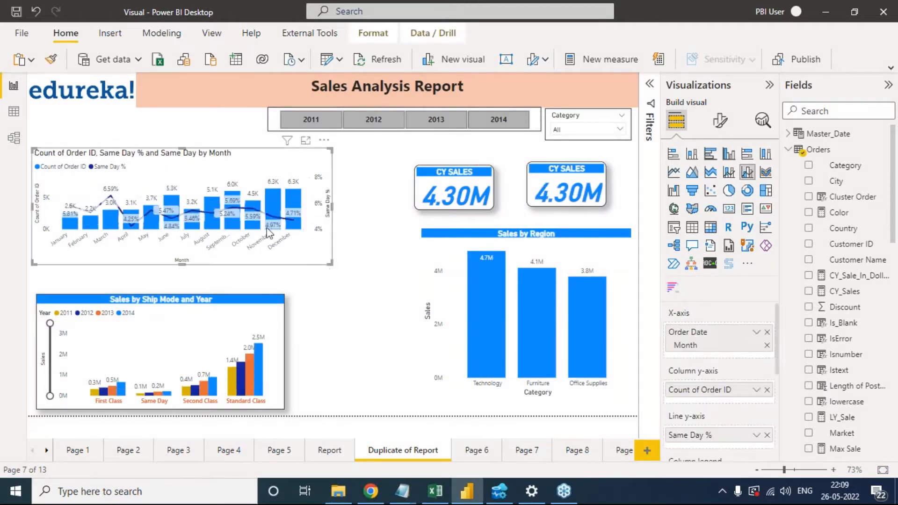
{"action": "left_click", "coordinate": [294, 198]}
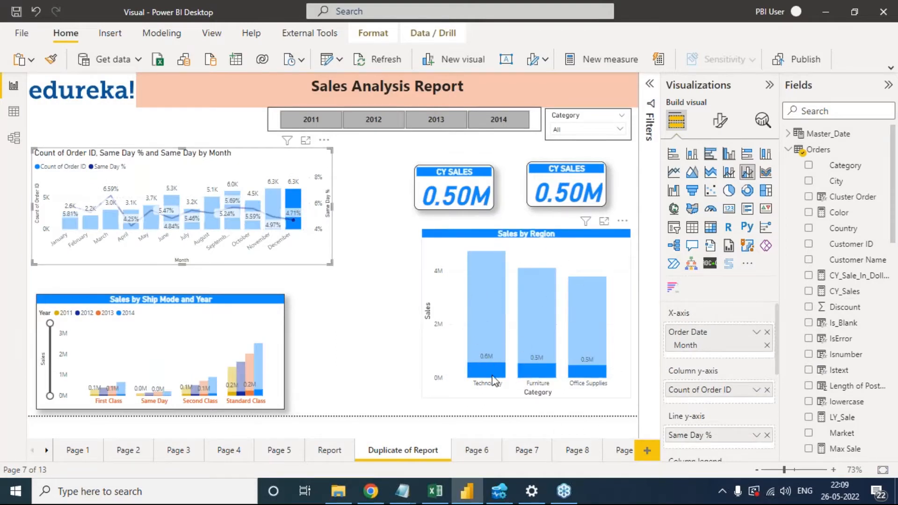
{"action": "mouse_move", "coordinate": [487, 374]}
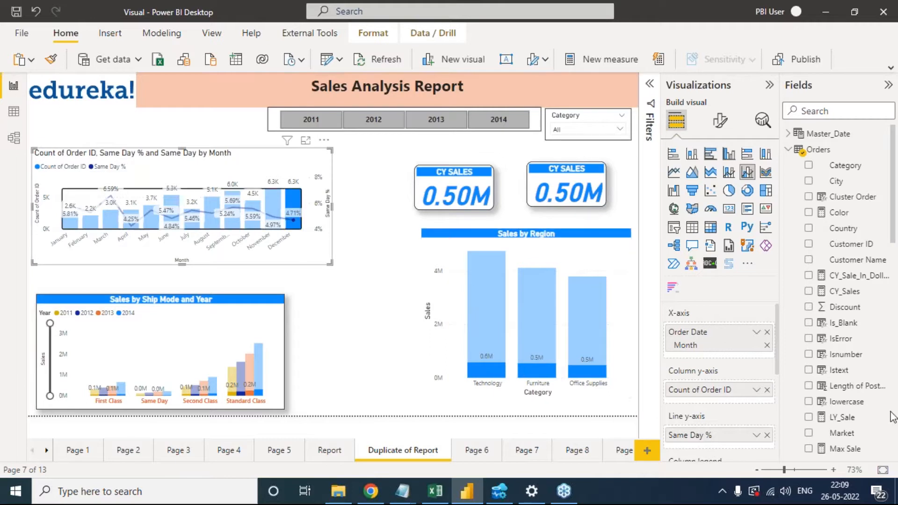
{"action": "mouse_move", "coordinate": [57, 140]}
{"action": "left_mouse_down"}
{"action": "mouse_move", "coordinate": [163, 128]}
{"action": "mouse_move", "coordinate": [355, 173]}
{"action": "mouse_move", "coordinate": [101, 279]}
{"action": "mouse_move", "coordinate": [21, 219]}
{"action": "mouse_move", "coordinate": [58, 137]}
{"action": "left_mouse_up"}
{"action": "mouse_move", "coordinate": [438, 282]}
{"action": "left_mouse_down"}
{"action": "mouse_move", "coordinate": [426, 299]}
{"action": "mouse_move", "coordinate": [441, 312]}
{"action": "left_mouse_up"}
{"action": "mouse_move", "coordinate": [229, 326]}
{"action": "left_mouse_down"}
{"action": "mouse_move", "coordinate": [234, 343]}
{"action": "mouse_move", "coordinate": [251, 336]}
{"action": "left_mouse_up"}
{"action": "left_click_drag", "start_coordinate": [493, 143], "coordinate": [498, 159]}
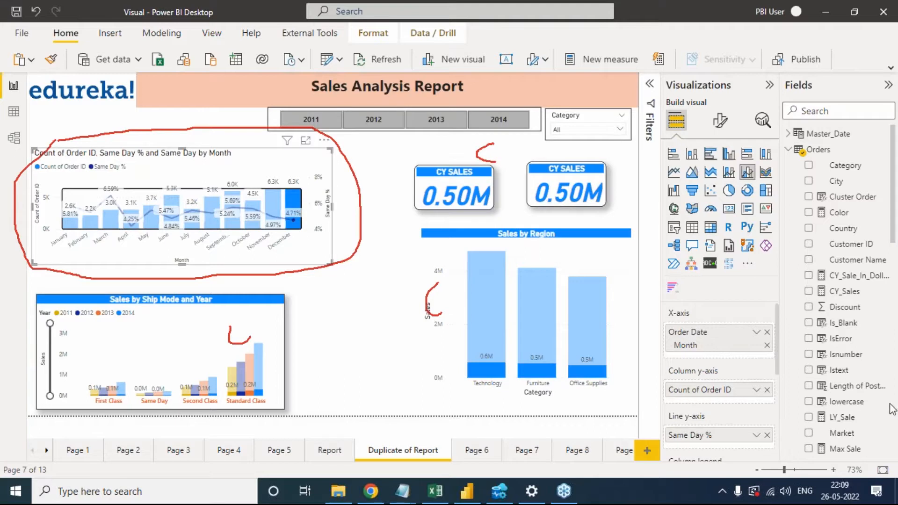
{"action": "left_click", "coordinate": [326, 240]}
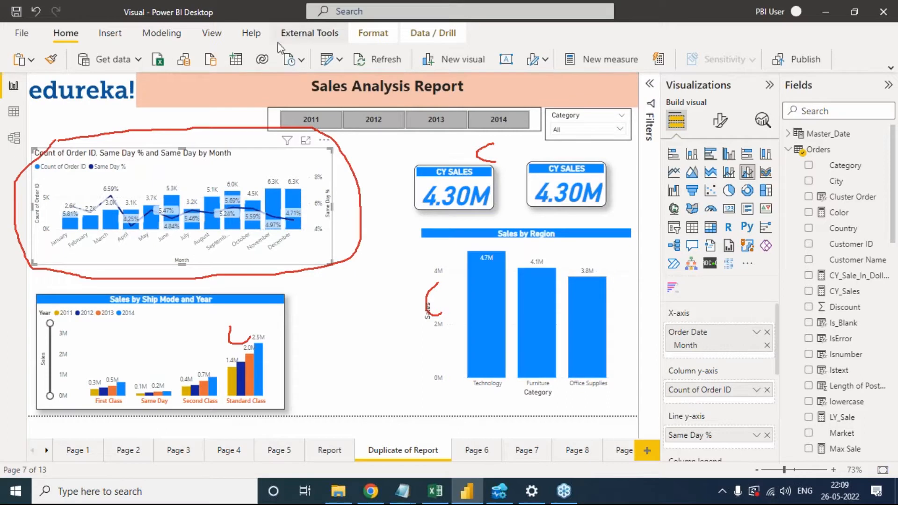
- Set the monthly order count chart's interactions to Filter for Sales by Region and None for Sales by Ship Mode and Year
{"action": "left_click", "coordinate": [374, 33]}
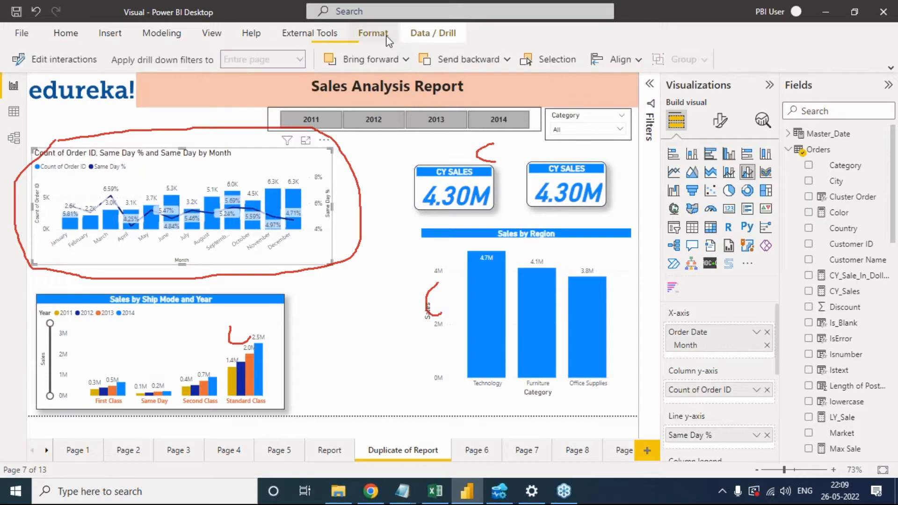
{"action": "left_click", "coordinate": [51, 60]}
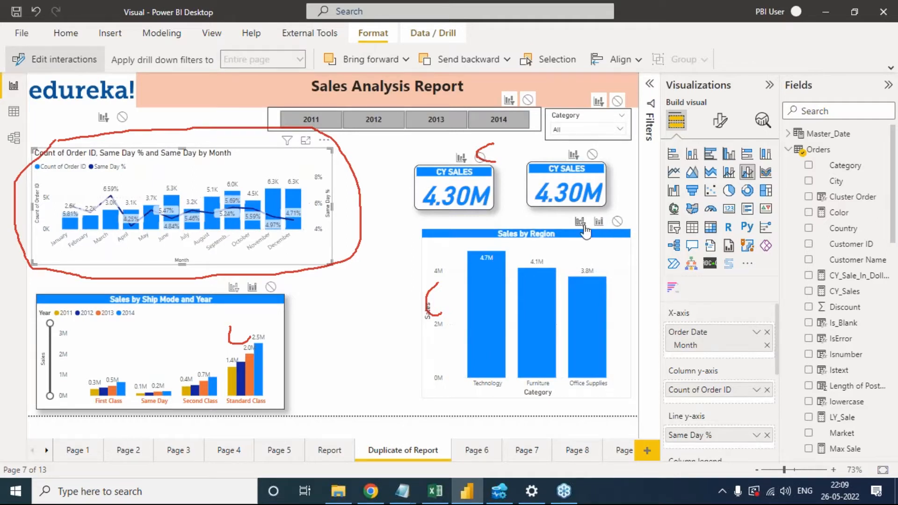
{"action": "left_click", "coordinate": [598, 222]}
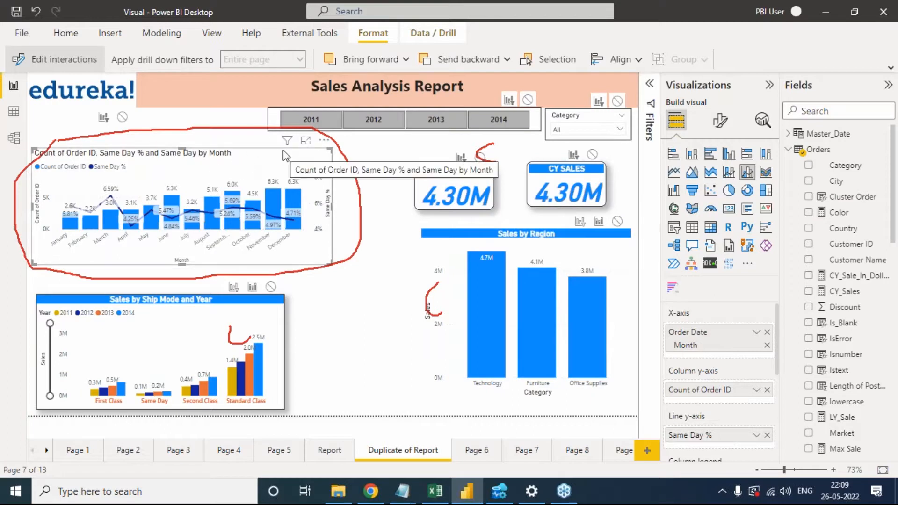
{"action": "mouse_move", "coordinate": [287, 141]}
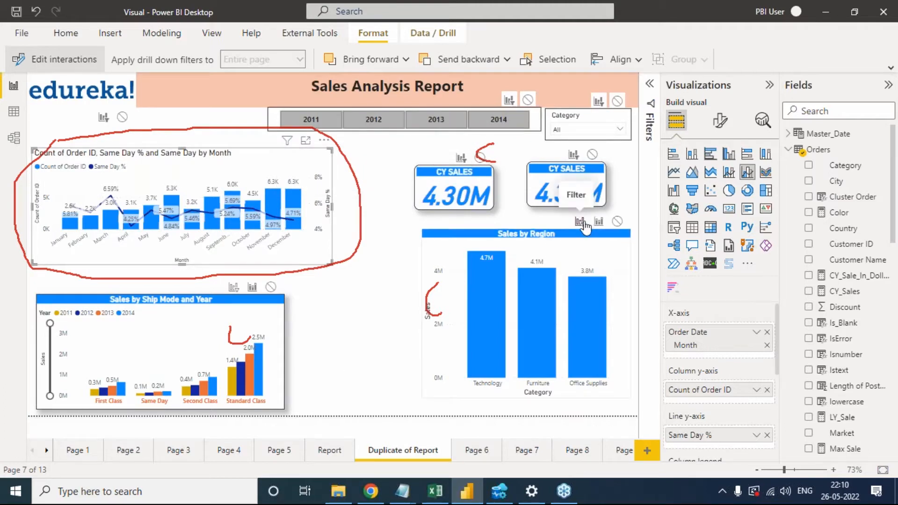
{"action": "left_click", "coordinate": [270, 287]}
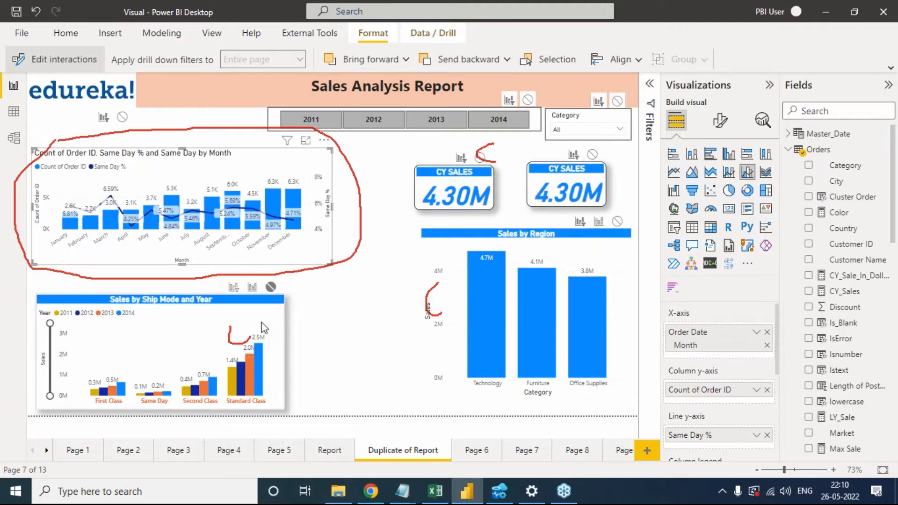
{"action": "left_click", "coordinate": [73, 67]}
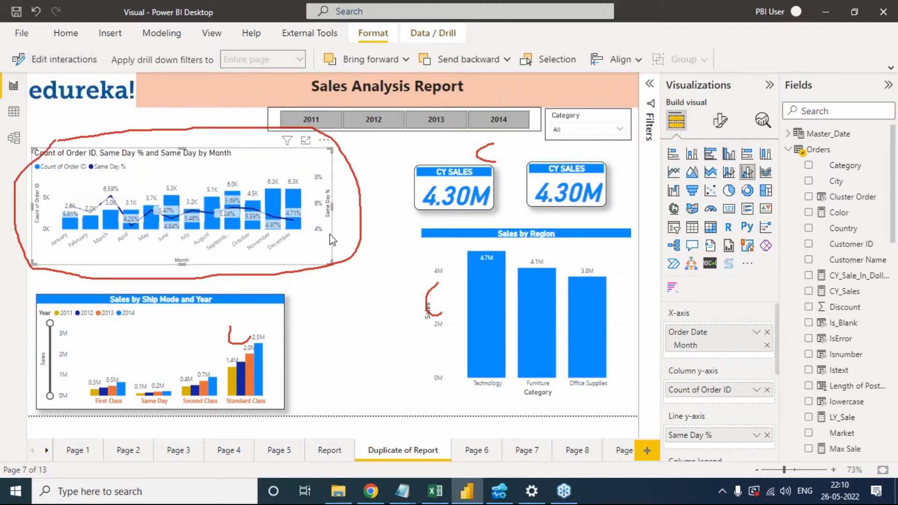
- Test the monthly order count chart's interactions by selecting December, November, October and September in turn, and clear the selection
{"action": "left_click", "coordinate": [295, 208]}
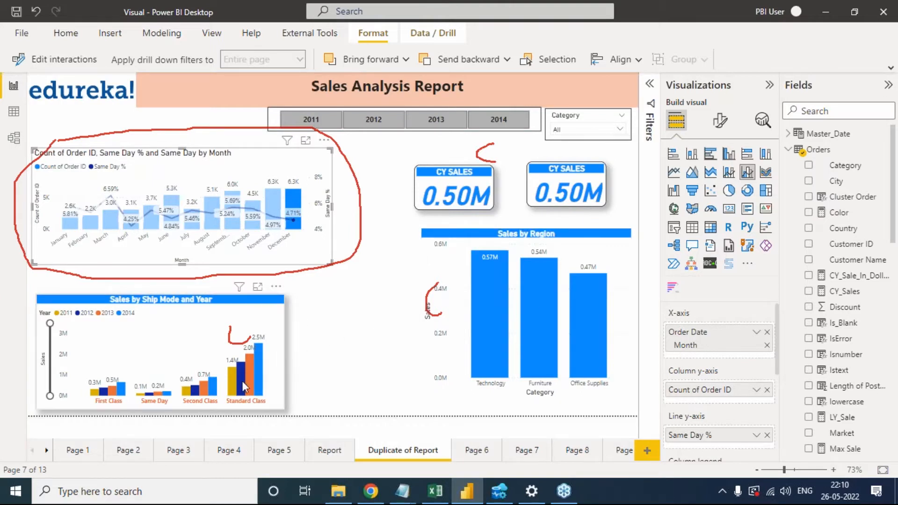
{"action": "left_click", "coordinate": [276, 201]}
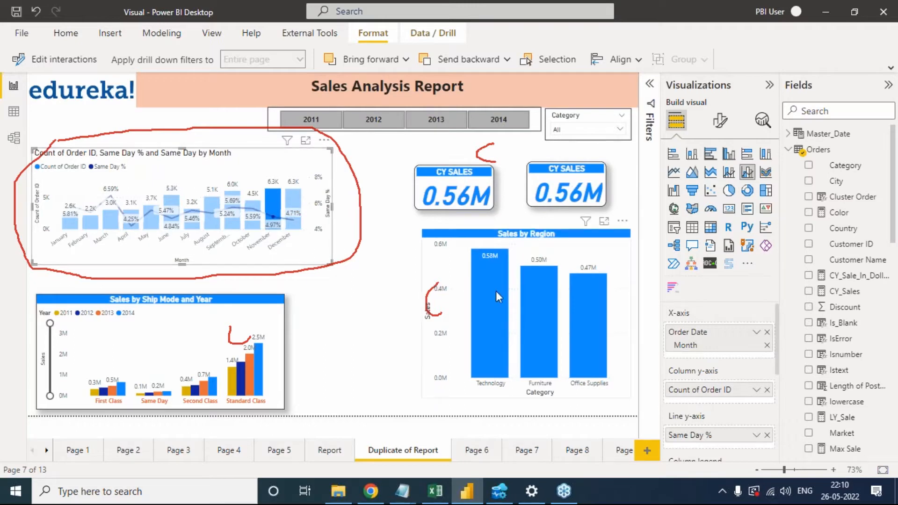
{"action": "left_click", "coordinate": [253, 209]}
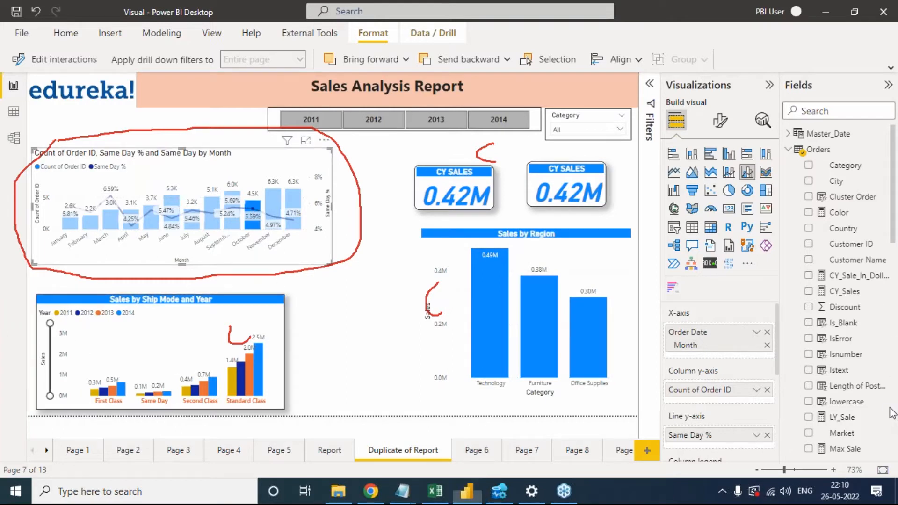
{"action": "mouse_move", "coordinate": [21, 284]}
{"action": "left_mouse_down"}
{"action": "mouse_move", "coordinate": [299, 280]}
{"action": "mouse_move", "coordinate": [232, 406]}
{"action": "mouse_move", "coordinate": [8, 352]}
{"action": "mouse_move", "coordinate": [26, 284]}
{"action": "left_mouse_up"}
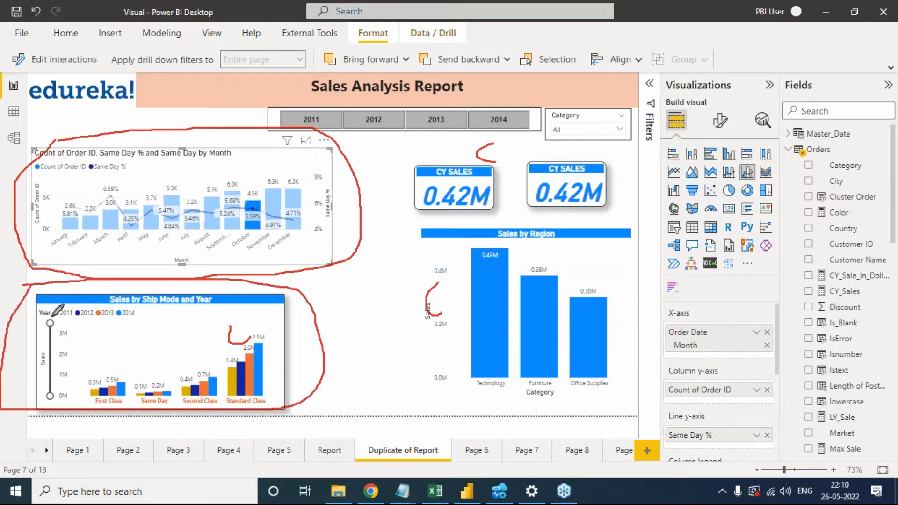
{"action": "mouse_move", "coordinate": [95, 329]}
{"action": "left_mouse_down"}
{"action": "mouse_move", "coordinate": [114, 337]}
{"action": "mouse_move", "coordinate": [99, 345]}
{"action": "left_mouse_up"}
{"action": "left_click", "coordinate": [229, 198]}
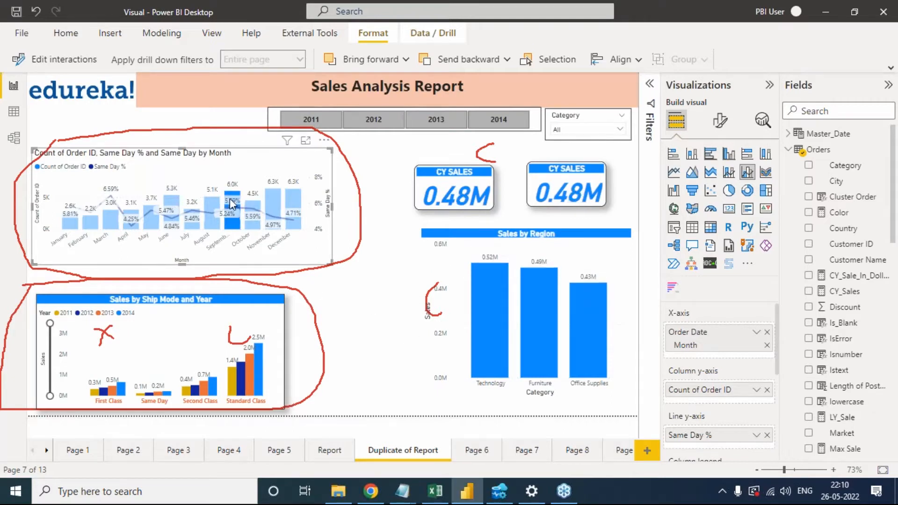
{"action": "left_click", "coordinate": [204, 204]}
{"action": "left_click", "coordinate": [199, 220]}
{"action": "left_click", "coordinate": [201, 230]}
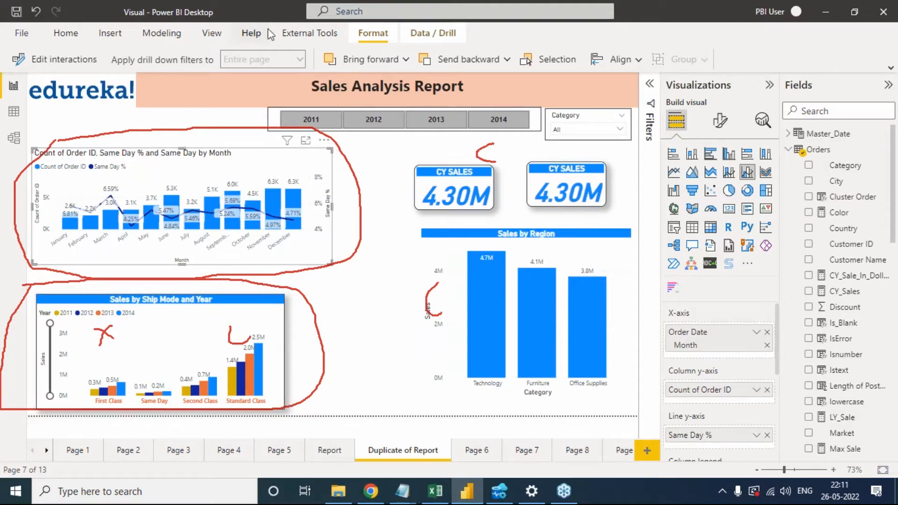
- Set the Sales by Ship Mode and Year chart's interactions to Filter for the monthly order count chart and None for Sales by Region
{"action": "left_click", "coordinate": [77, 59]}
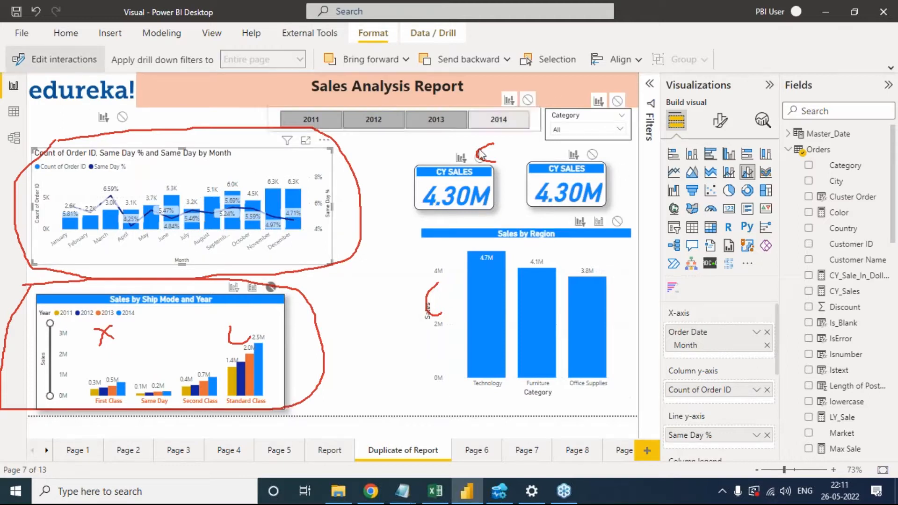
{"action": "left_click", "coordinate": [47, 60]}
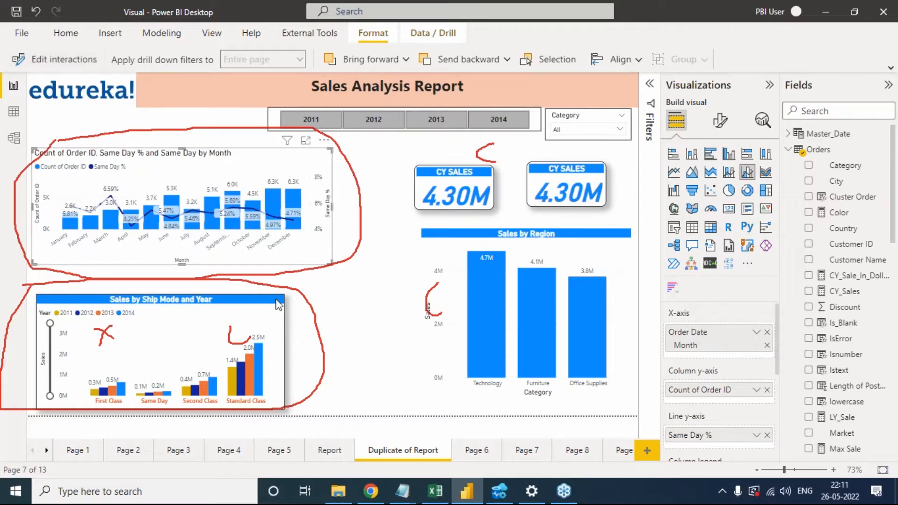
{"action": "left_click", "coordinate": [262, 307]}
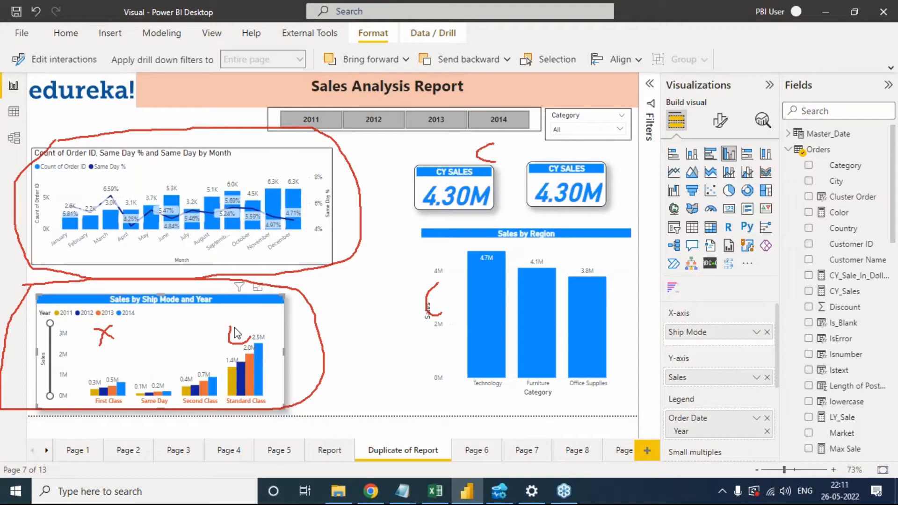
{"action": "left_click", "coordinate": [87, 57]}
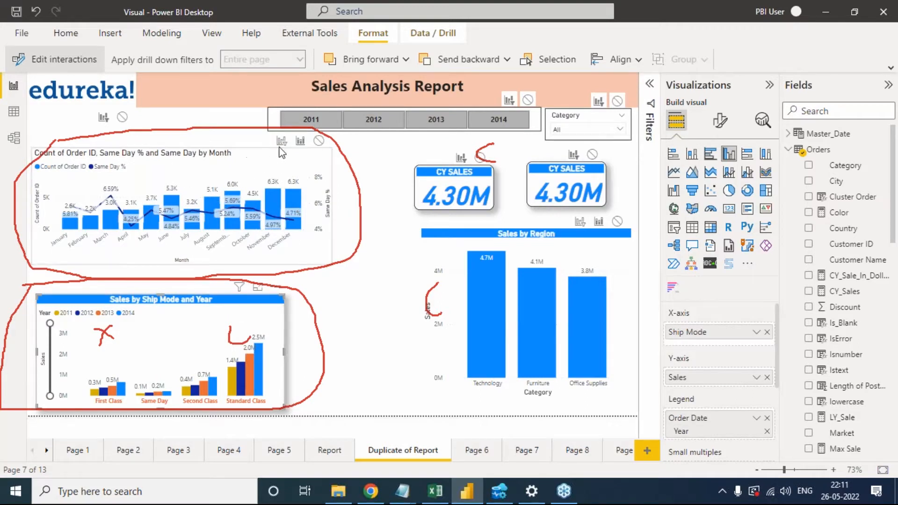
{"action": "left_click", "coordinate": [618, 223]}
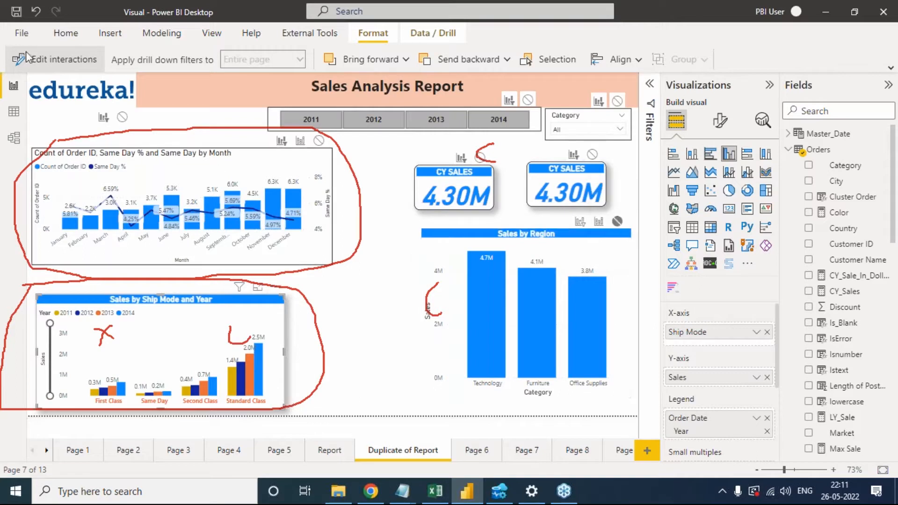
{"action": "left_click", "coordinate": [42, 60]}
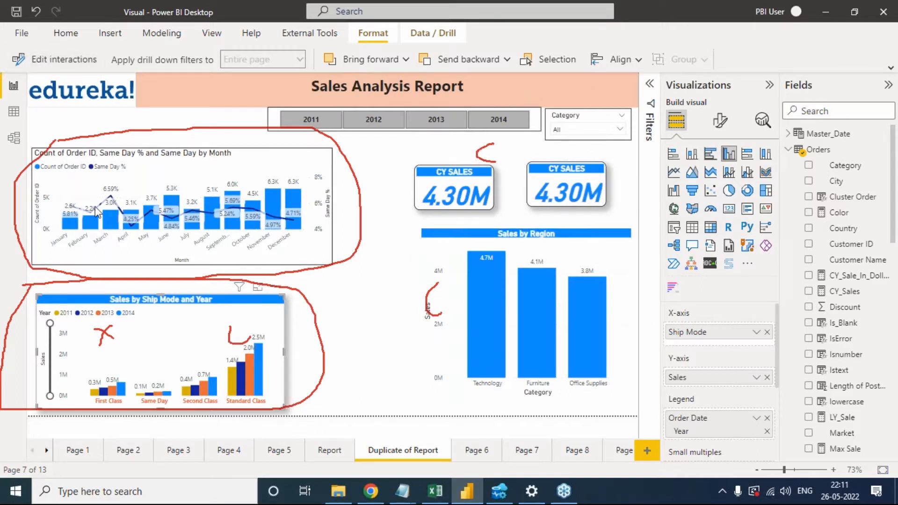
- Test the Sales by Ship Mode and Year chart's interactions by selecting its Standard Class columns for 2014, 2013 and 2012, and deselect the chart
{"action": "left_click", "coordinate": [260, 366]}
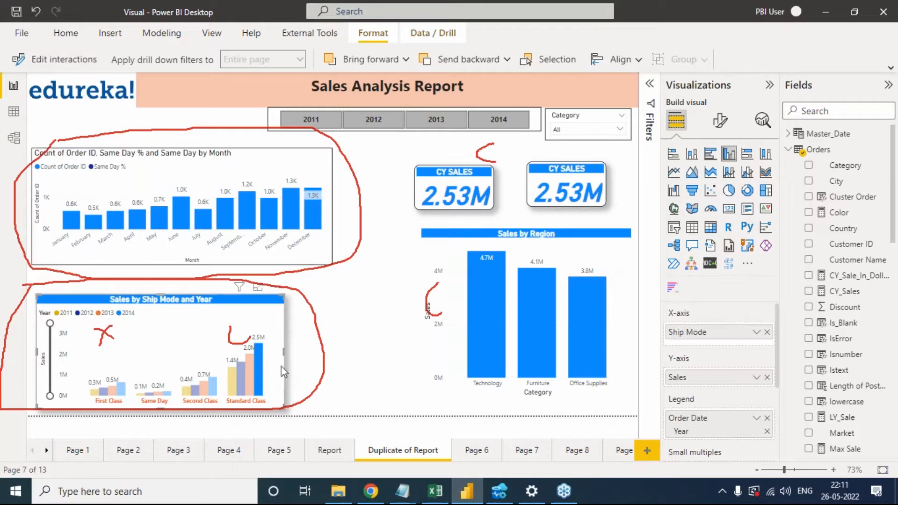
{"action": "left_click", "coordinate": [251, 368]}
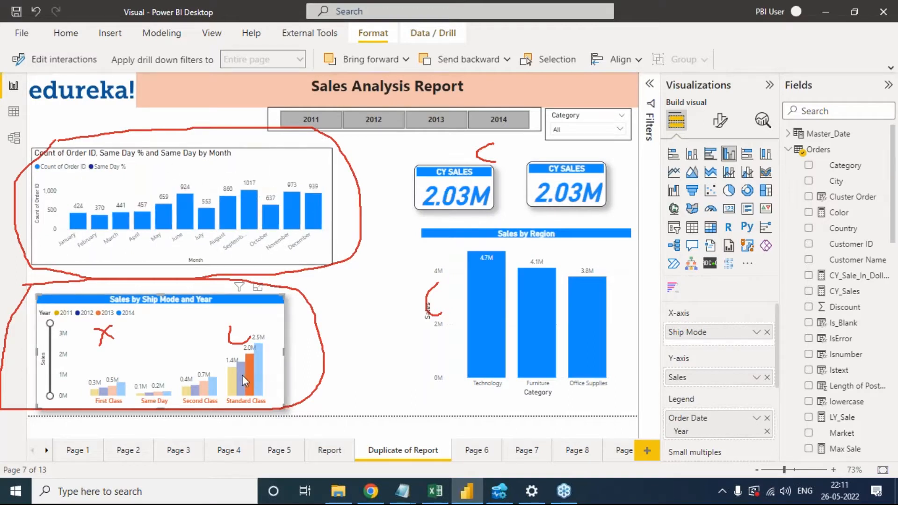
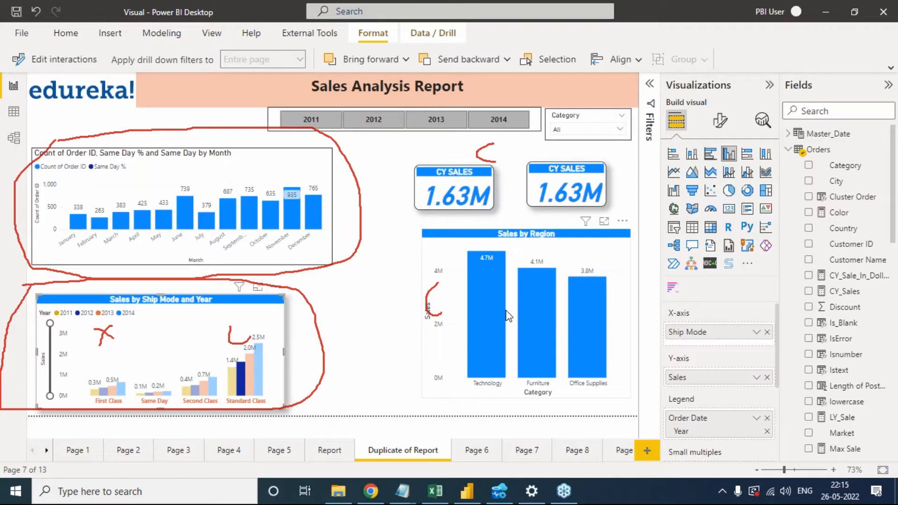
{"action": "mouse_move", "coordinate": [508, 316]}
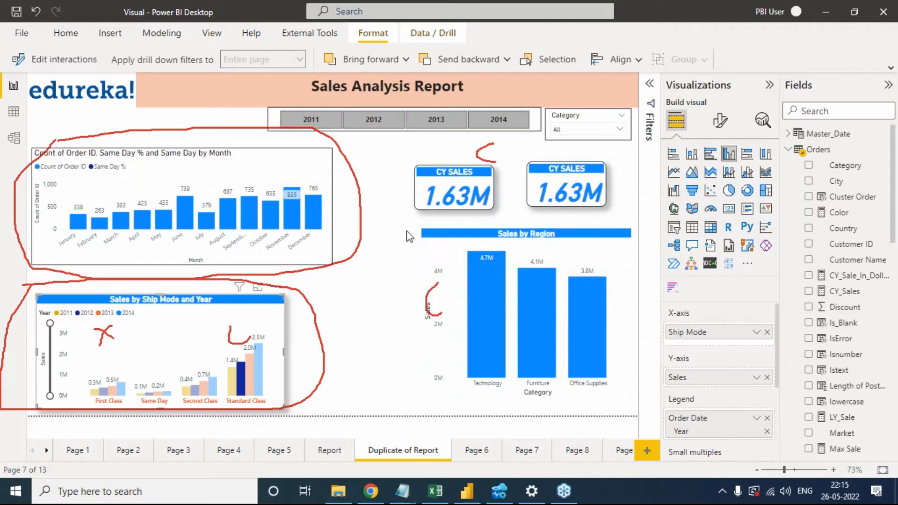
{"action": "left_click", "coordinate": [392, 227]}
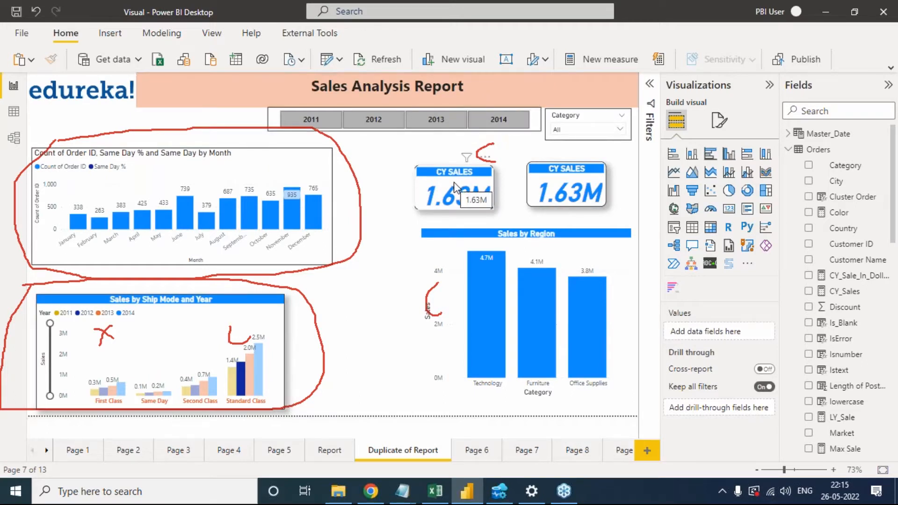
- Toggle 2013 in the year slicer, then select December in the monthly order count chart and clear that selection
{"action": "left_click", "coordinate": [435, 119]}
{"action": "left_click", "coordinate": [438, 122]}
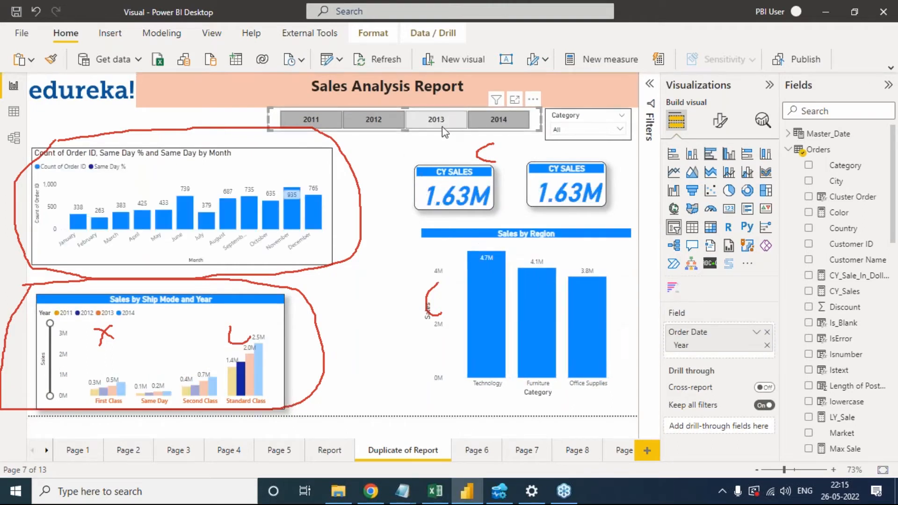
{"action": "left_click", "coordinate": [315, 200]}
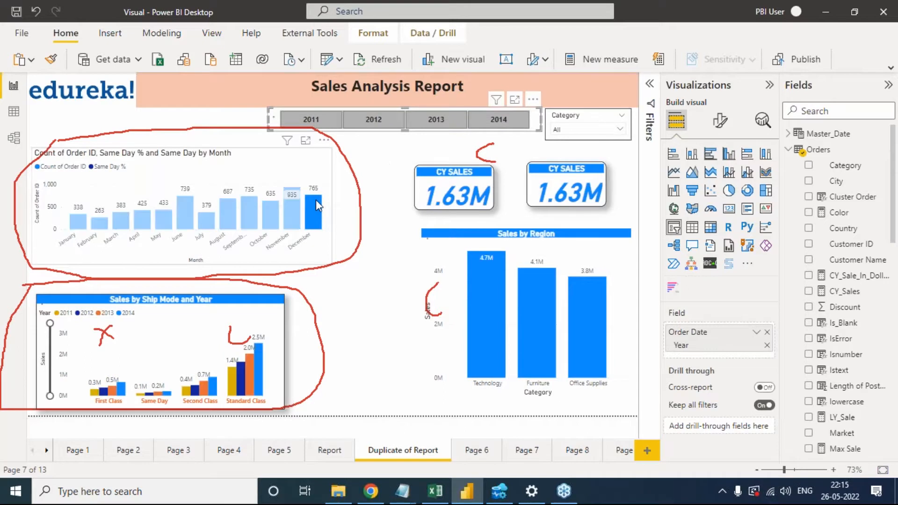
{"action": "left_click", "coordinate": [323, 164]}
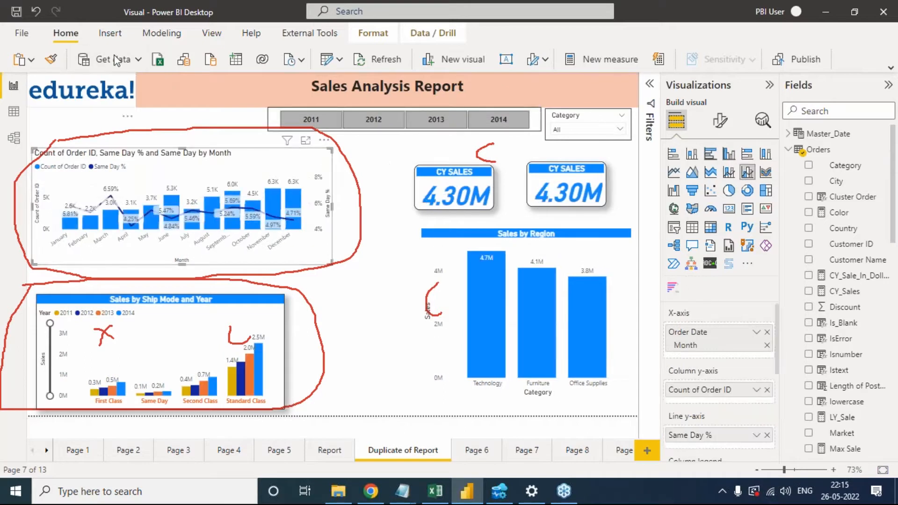
- Review the monthly order count chart's interaction settings on the other visuals, then leave interaction editing
{"action": "left_click", "coordinate": [373, 33]}
{"action": "left_click", "coordinate": [85, 55]}
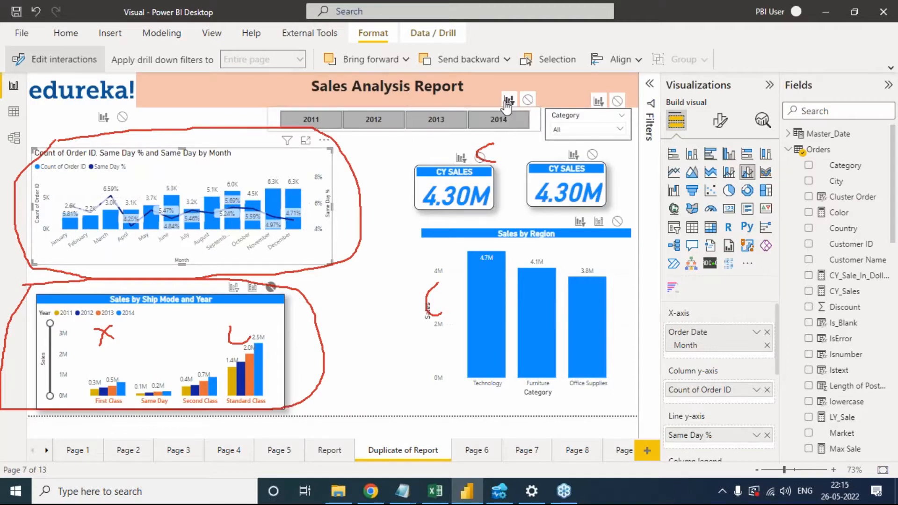
{"action": "left_click", "coordinate": [43, 64]}
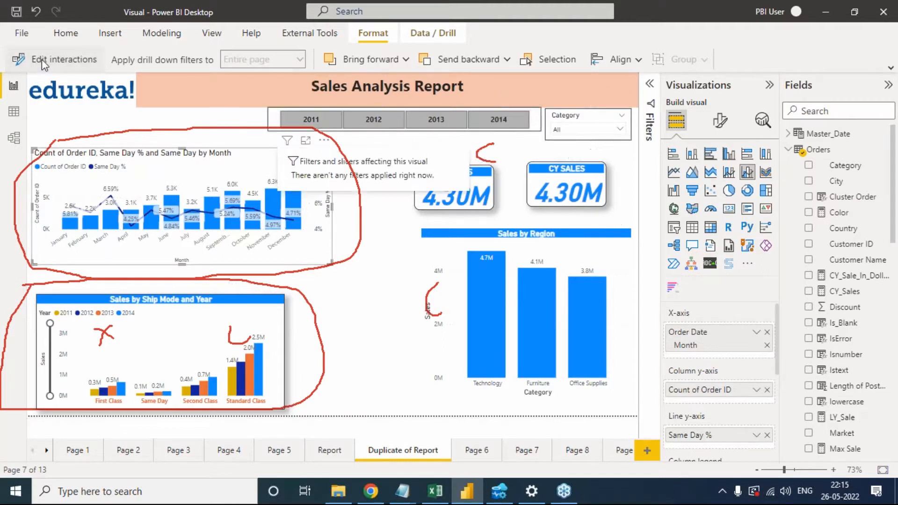
- Test the Sales by Region chart's interactions by selecting Office Supplies and Furniture, and clear the selection
{"action": "left_click", "coordinate": [584, 302]}
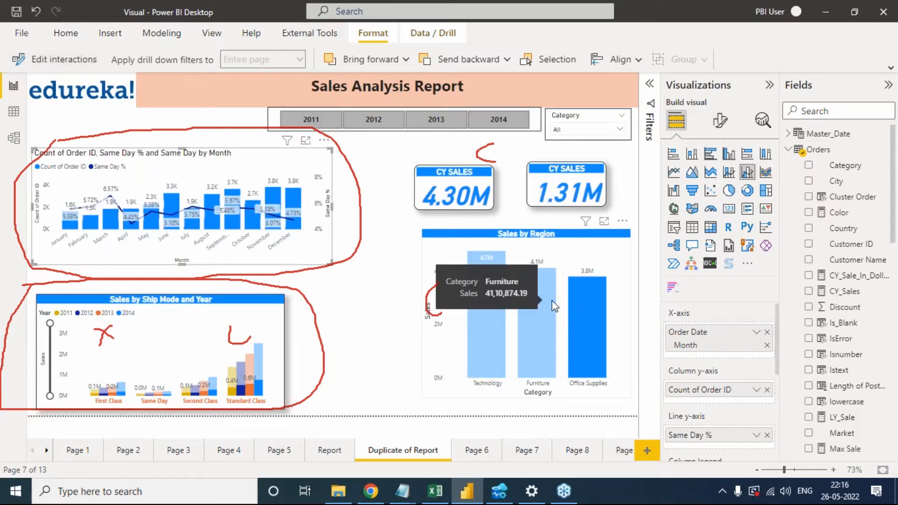
{"action": "left_click", "coordinate": [554, 306]}
{"action": "left_click", "coordinate": [590, 302]}
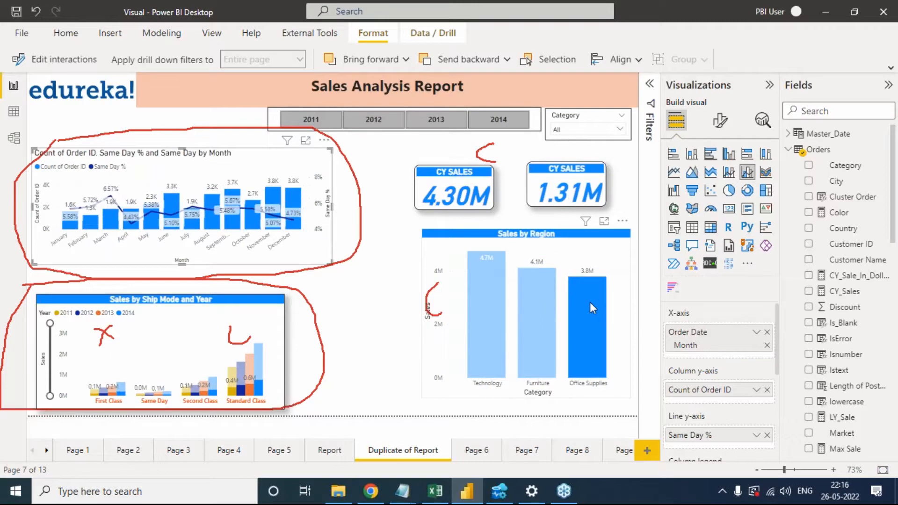
{"action": "left_click", "coordinate": [585, 310]}
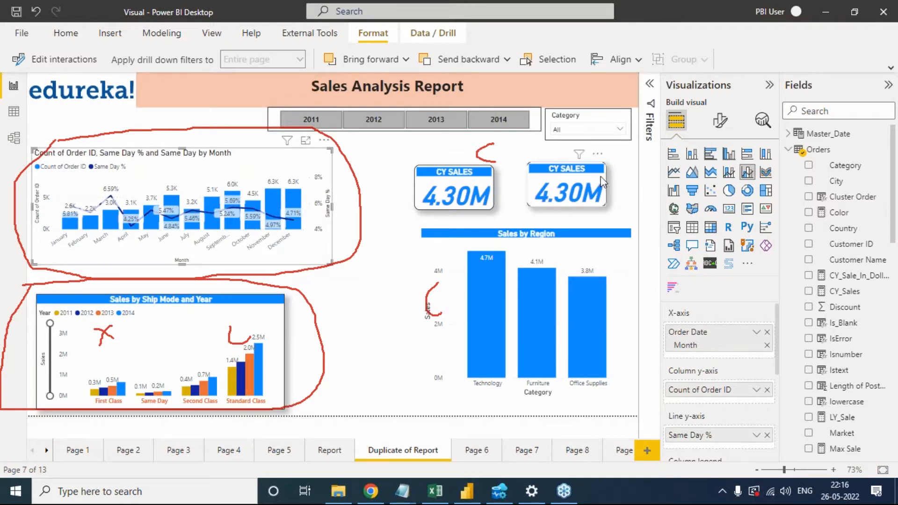
{"action": "left_click", "coordinate": [625, 170]}
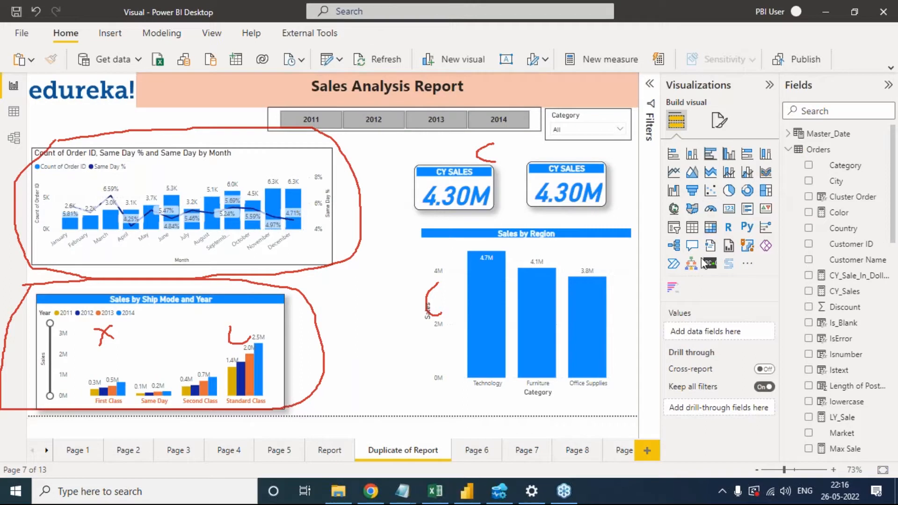
- Expand the Filters pane, circle it with the annotation pen and write "Most" above it
{"action": "left_click", "coordinate": [649, 85]}
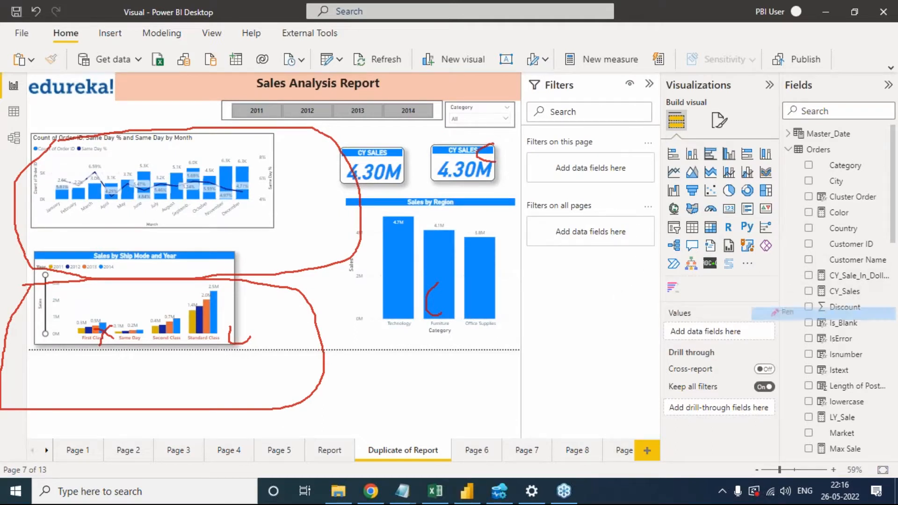
{"action": "mouse_move", "coordinate": [614, 79]}
{"action": "left_mouse_down"}
{"action": "mouse_move", "coordinate": [591, 75]}
{"action": "mouse_move", "coordinate": [504, 161]}
{"action": "mouse_move", "coordinate": [549, 316]}
{"action": "mouse_move", "coordinate": [624, 299]}
{"action": "mouse_move", "coordinate": [669, 200]}
{"action": "mouse_move", "coordinate": [638, 82]}
{"action": "mouse_move", "coordinate": [615, 69]}
{"action": "left_mouse_up"}
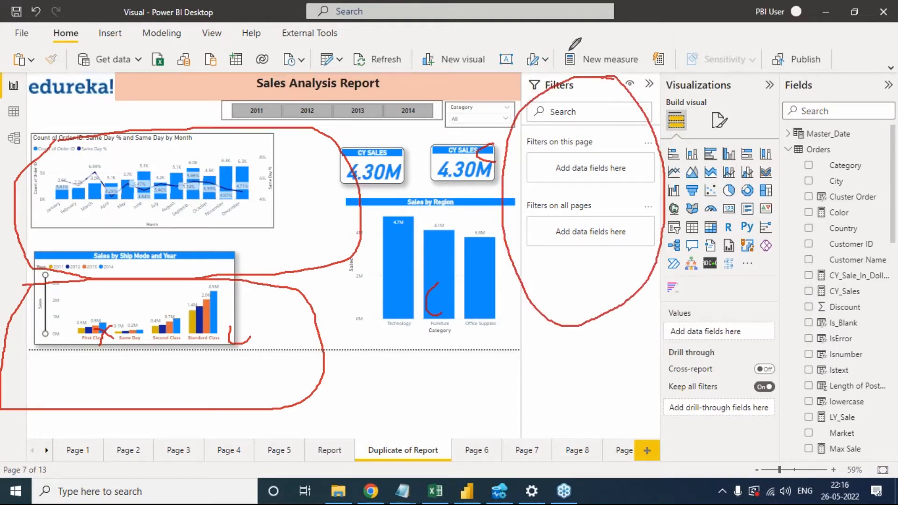
{"action": "mouse_move", "coordinate": [562, 41]}
{"action": "left_mouse_down"}
{"action": "mouse_move", "coordinate": [564, 59]}
{"action": "mouse_move", "coordinate": [576, 38]}
{"action": "mouse_move", "coordinate": [589, 51]}
{"action": "mouse_move", "coordinate": [601, 46]}
{"action": "mouse_move", "coordinate": [594, 41]}
{"action": "mouse_move", "coordinate": [613, 24]}
{"action": "mouse_move", "coordinate": [616, 41]}
{"action": "left_mouse_up"}
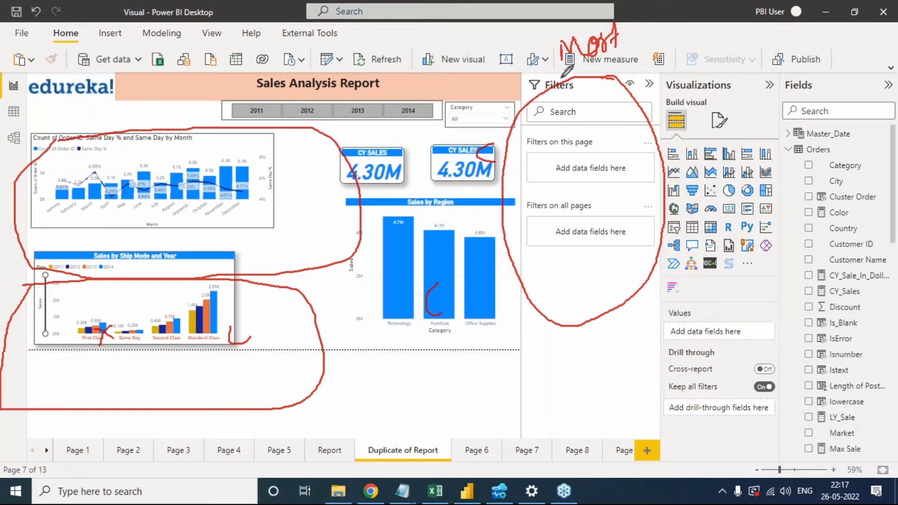
- Cross out the Fields, Visualizations and Filters panes with the annotation pen, then clear all annotations
{"action": "left_click_drag", "start_coordinate": [817, 98], "coordinate": [871, 187]}
{"action": "left_click_drag", "start_coordinate": [843, 99], "coordinate": [786, 243]}
{"action": "left_click_drag", "start_coordinate": [711, 135], "coordinate": [793, 289]}
{"action": "left_click_drag", "start_coordinate": [747, 149], "coordinate": [677, 359]}
{"action": "left_click_drag", "start_coordinate": [568, 186], "coordinate": [660, 322]}
{"action": "left_click_drag", "start_coordinate": [627, 191], "coordinate": [561, 348]}
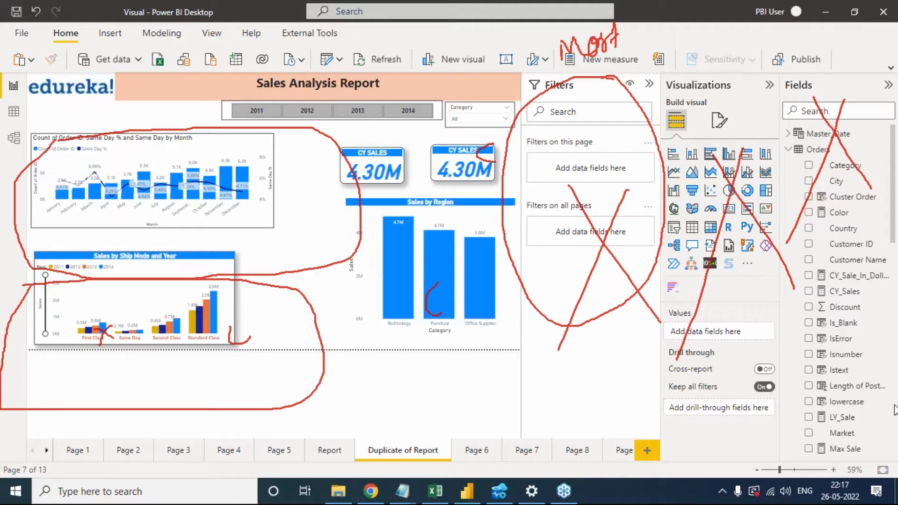
{"action": "left_click", "coordinate": [817, 373]}
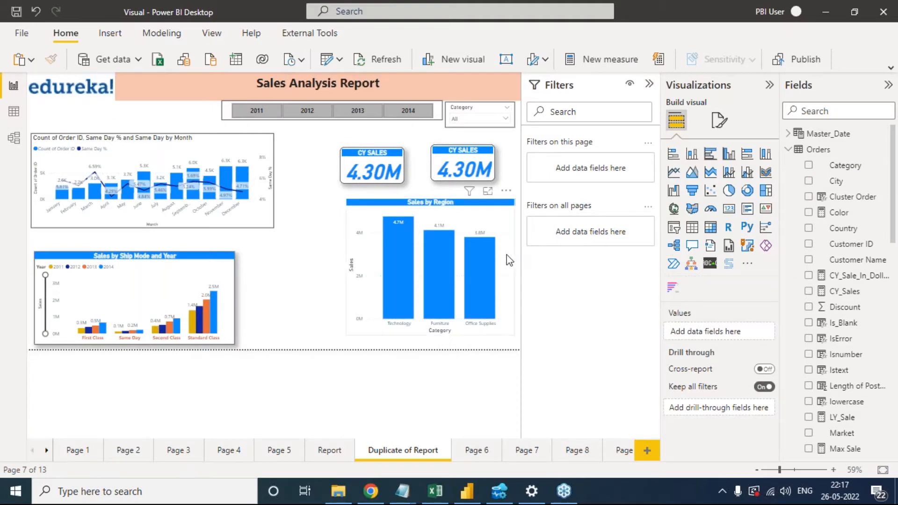
- Select the Sales by Region chart, mark its visual, page and all-pages filter levels with a tick, 2 and 3, and circle their field wells
{"action": "left_click", "coordinate": [509, 231]}
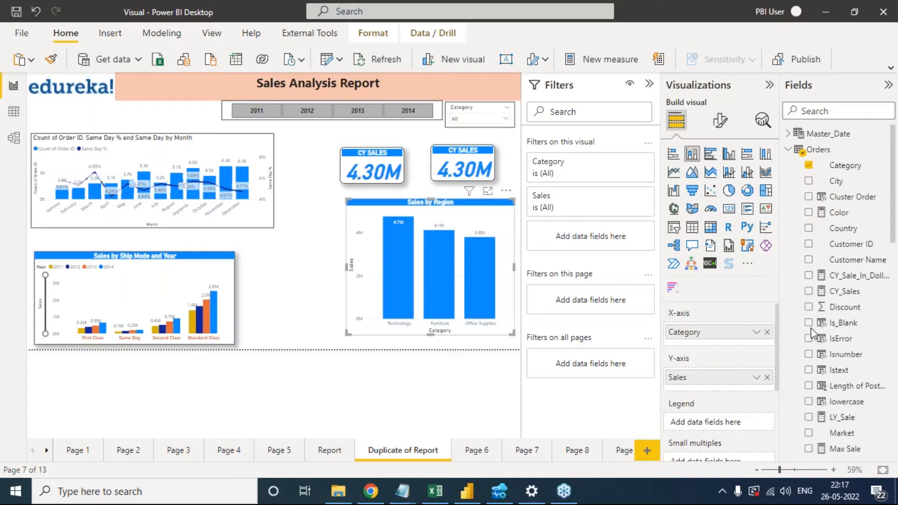
{"action": "left_click_drag", "start_coordinate": [603, 139], "coordinate": [632, 128]}
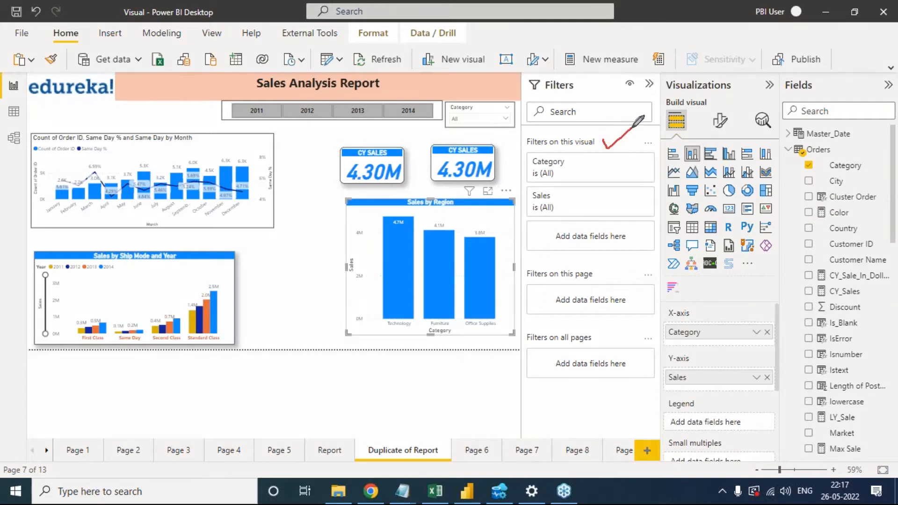
{"action": "left_click_drag", "start_coordinate": [478, 212], "coordinate": [494, 201]}
{"action": "mouse_move", "coordinate": [604, 267]}
{"action": "left_mouse_down"}
{"action": "mouse_move", "coordinate": [617, 268]}
{"action": "mouse_move", "coordinate": [611, 283]}
{"action": "mouse_move", "coordinate": [632, 270]}
{"action": "left_mouse_up"}
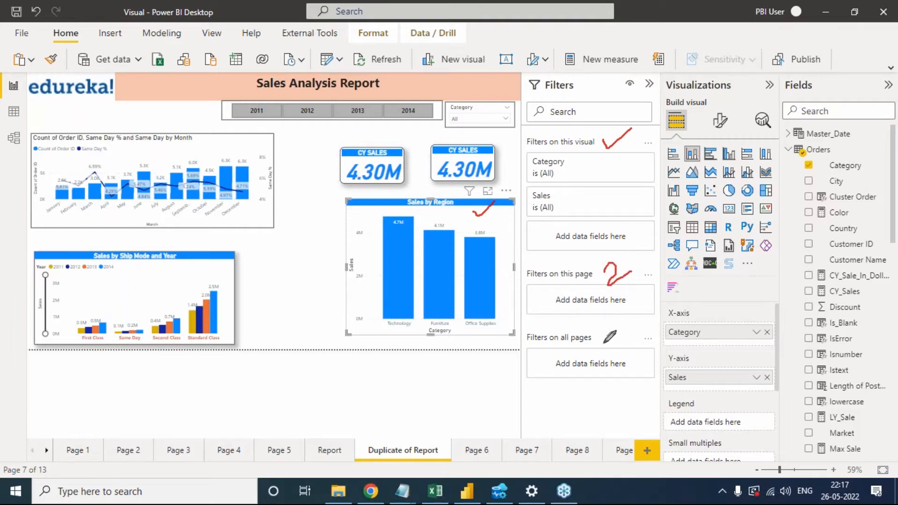
{"action": "mouse_move", "coordinate": [602, 334]}
{"action": "left_mouse_down"}
{"action": "mouse_move", "coordinate": [611, 329]}
{"action": "mouse_move", "coordinate": [622, 344]}
{"action": "mouse_move", "coordinate": [607, 351]}
{"action": "left_mouse_up"}
{"action": "mouse_move", "coordinate": [634, 227]}
{"action": "left_mouse_down"}
{"action": "mouse_move", "coordinate": [618, 219]}
{"action": "mouse_move", "coordinate": [538, 221]}
{"action": "mouse_move", "coordinate": [634, 258]}
{"action": "mouse_move", "coordinate": [637, 220]}
{"action": "left_mouse_up"}
{"action": "mouse_move", "coordinate": [627, 291]}
{"action": "left_mouse_down"}
{"action": "mouse_move", "coordinate": [528, 289]}
{"action": "mouse_move", "coordinate": [629, 311]}
{"action": "left_mouse_up"}
{"action": "mouse_move", "coordinate": [633, 361]}
{"action": "left_mouse_down"}
{"action": "mouse_move", "coordinate": [541, 359]}
{"action": "mouse_move", "coordinate": [622, 377]}
{"action": "mouse_move", "coordinate": [632, 360]}
{"action": "left_mouse_up"}
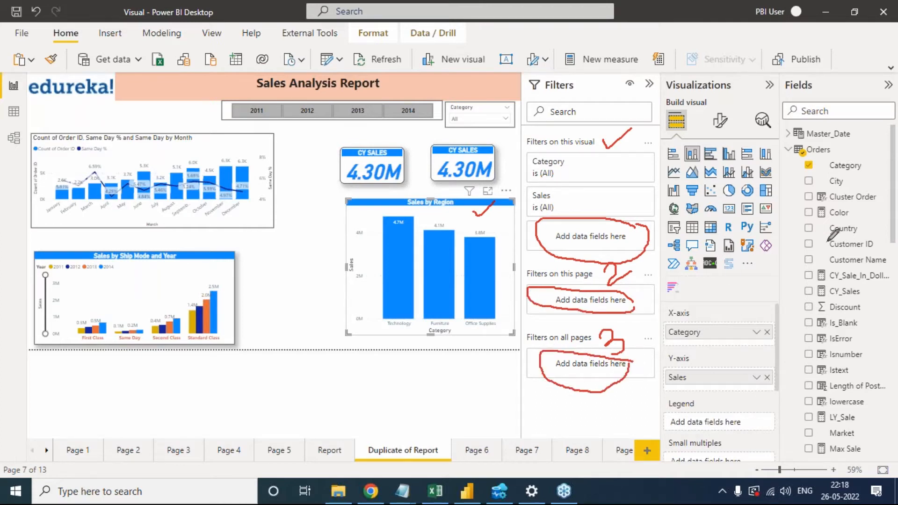
- Draw arrows from Country to the visual and page filter wells, tick the chart, circle the report page and write "US" on it
{"action": "left_click_drag", "start_coordinate": [825, 233], "coordinate": [636, 229]}
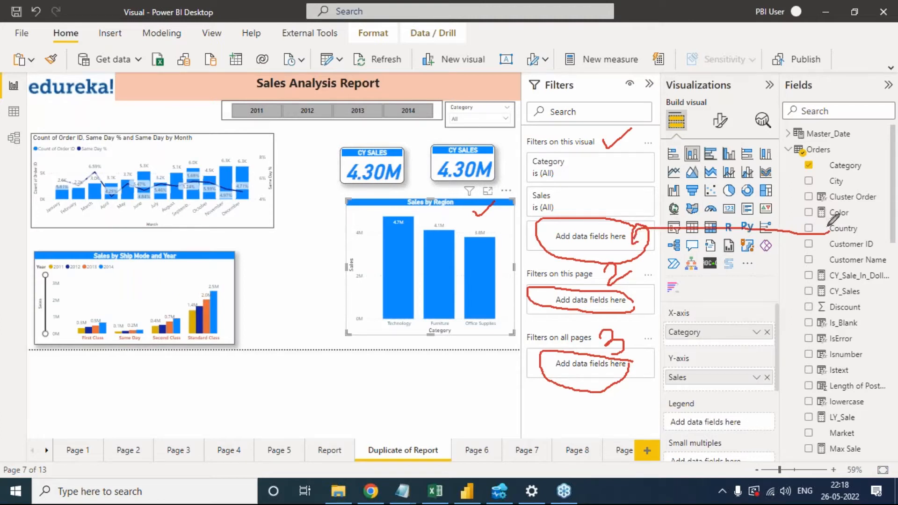
{"action": "left_click_drag", "start_coordinate": [495, 215], "coordinate": [509, 203]}
{"action": "mouse_move", "coordinate": [830, 229]}
{"action": "left_mouse_down"}
{"action": "mouse_move", "coordinate": [798, 260]}
{"action": "mouse_move", "coordinate": [652, 292]}
{"action": "mouse_move", "coordinate": [673, 297]}
{"action": "left_mouse_up"}
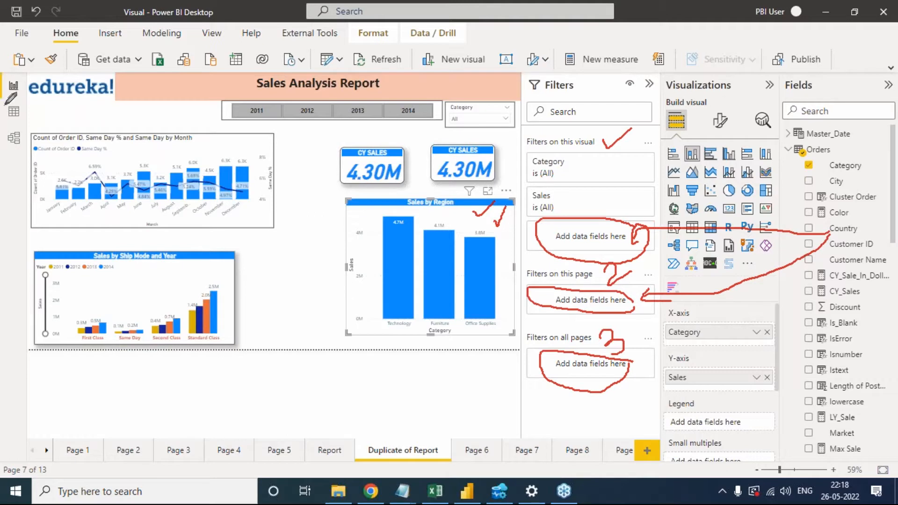
{"action": "mouse_move", "coordinate": [29, 85]}
{"action": "left_mouse_down"}
{"action": "mouse_move", "coordinate": [77, 47]}
{"action": "mouse_move", "coordinate": [330, 42]}
{"action": "mouse_move", "coordinate": [485, 124]}
{"action": "mouse_move", "coordinate": [488, 304]}
{"action": "mouse_move", "coordinate": [151, 335]}
{"action": "mouse_move", "coordinate": [31, 209]}
{"action": "mouse_move", "coordinate": [47, 62]}
{"action": "left_mouse_up"}
{"action": "mouse_move", "coordinate": [242, 234]}
{"action": "left_mouse_down"}
{"action": "mouse_move", "coordinate": [258, 255]}
{"action": "mouse_move", "coordinate": [267, 225]}
{"action": "mouse_move", "coordinate": [278, 230]}
{"action": "mouse_move", "coordinate": [275, 247]}
{"action": "left_mouse_up"}
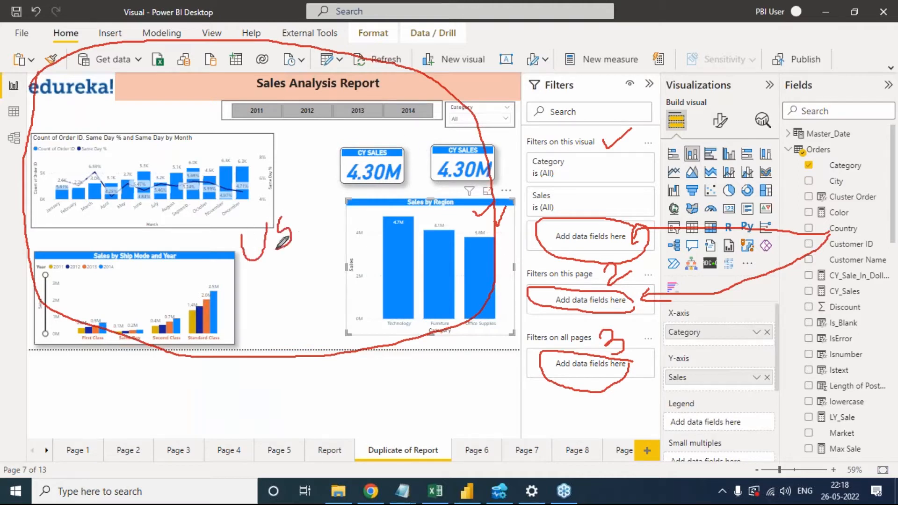
- Draw an arrow from Country to the all-pages filter well, write "US" below the chart, link Country to the visual filter again, and clear the annotations
{"action": "mouse_move", "coordinate": [831, 230]}
{"action": "left_mouse_down"}
{"action": "mouse_move", "coordinate": [813, 286]}
{"action": "mouse_move", "coordinate": [664, 378]}
{"action": "mouse_move", "coordinate": [617, 382]}
{"action": "left_mouse_up"}
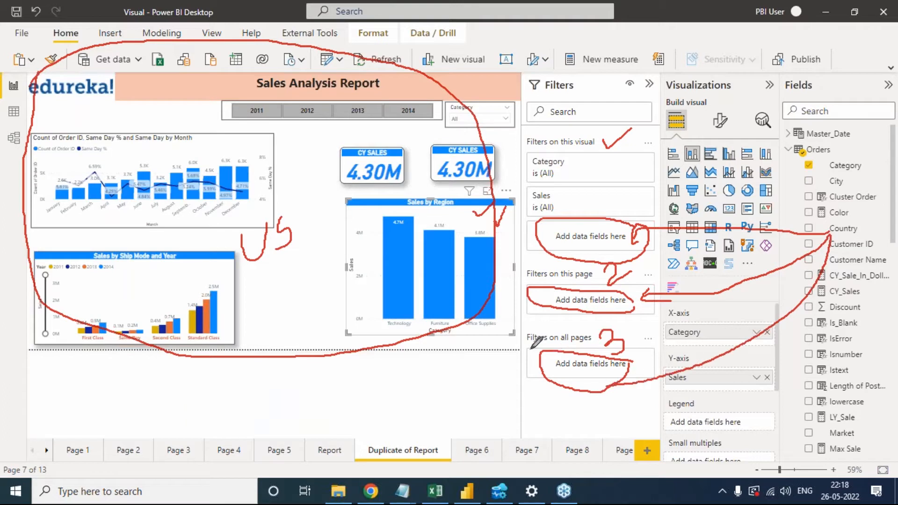
{"action": "mouse_move", "coordinate": [527, 346]}
{"action": "left_mouse_down"}
{"action": "mouse_move", "coordinate": [552, 356]}
{"action": "mouse_move", "coordinate": [593, 345]}
{"action": "left_mouse_up"}
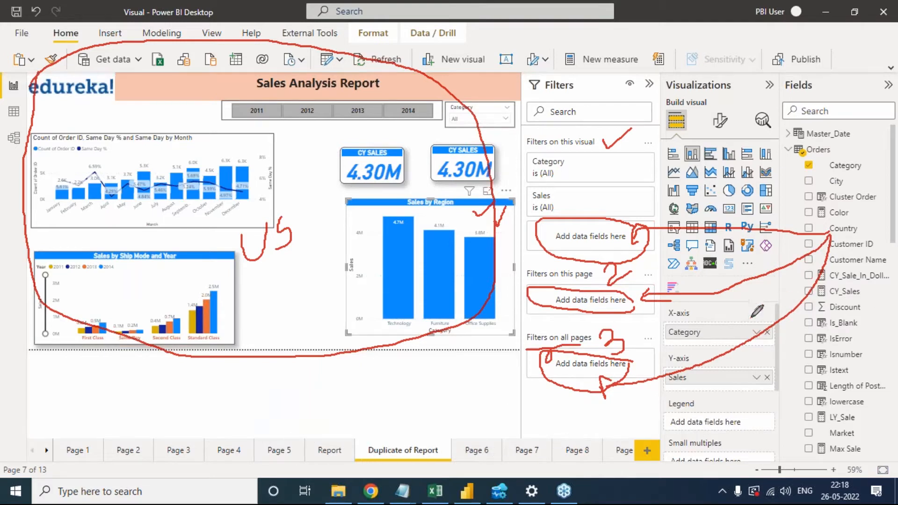
{"action": "mouse_move", "coordinate": [424, 384]}
{"action": "left_mouse_down"}
{"action": "mouse_move", "coordinate": [432, 401]}
{"action": "mouse_move", "coordinate": [447, 366]}
{"action": "mouse_move", "coordinate": [470, 373]}
{"action": "left_mouse_up"}
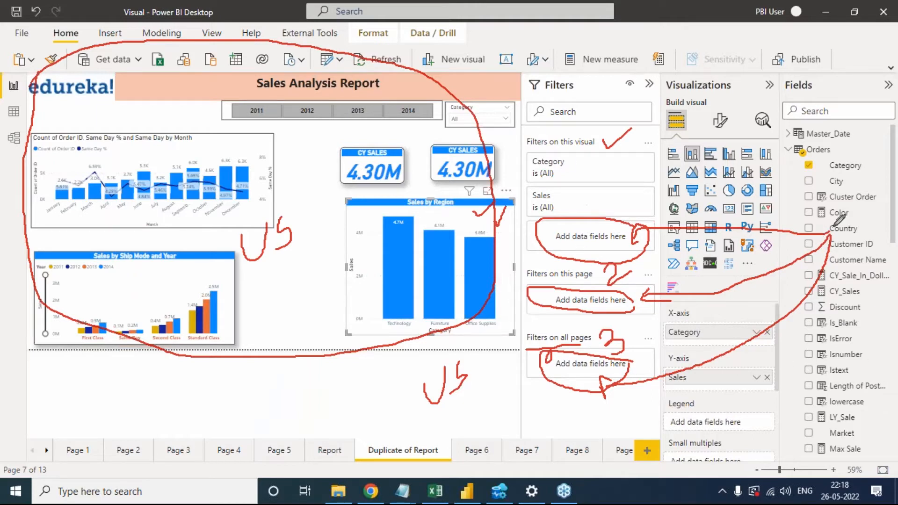
{"action": "mouse_move", "coordinate": [845, 220]}
{"action": "left_mouse_down"}
{"action": "mouse_move", "coordinate": [824, 205]}
{"action": "mouse_move", "coordinate": [657, 196]}
{"action": "mouse_move", "coordinate": [619, 227]}
{"action": "left_mouse_up"}
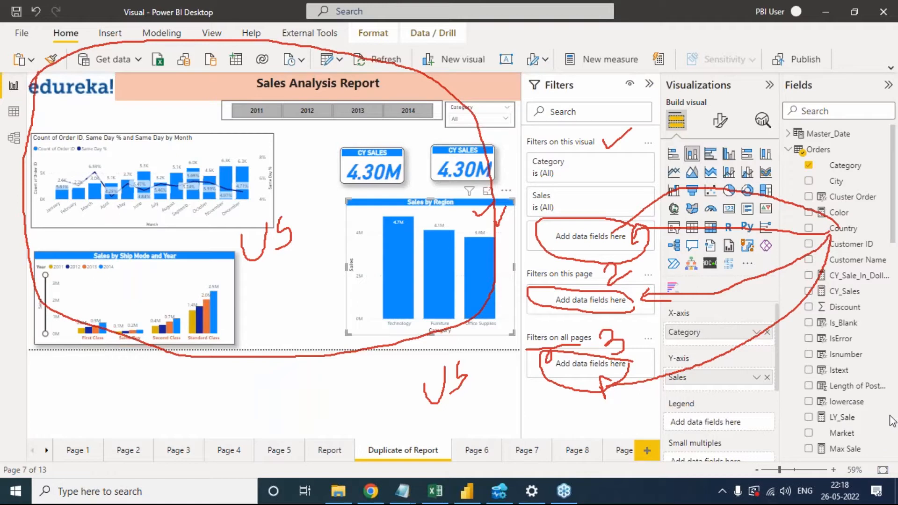
{"action": "key", "text": "Escape"}
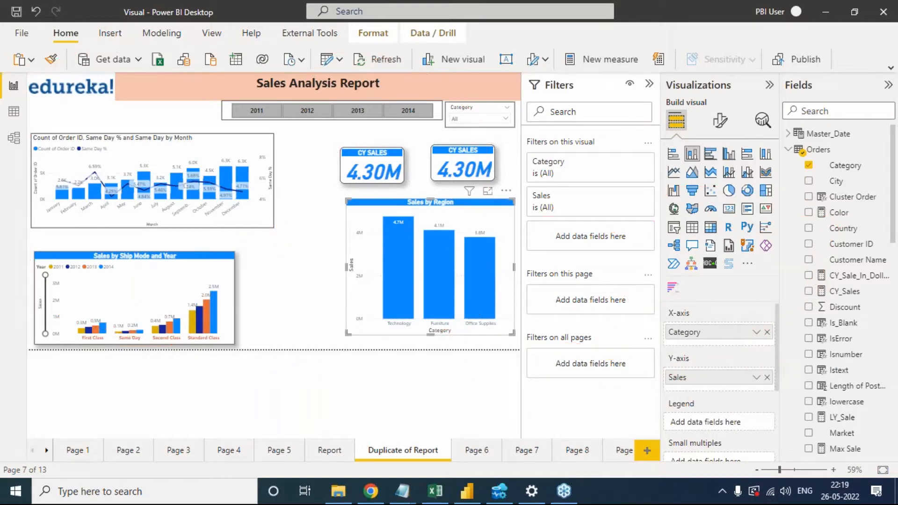
- Shift the Sales by Region chart slightly left and down, and add City as a visual-level filter on it
{"action": "left_click_drag", "start_coordinate": [479, 209], "coordinate": [460, 216]}
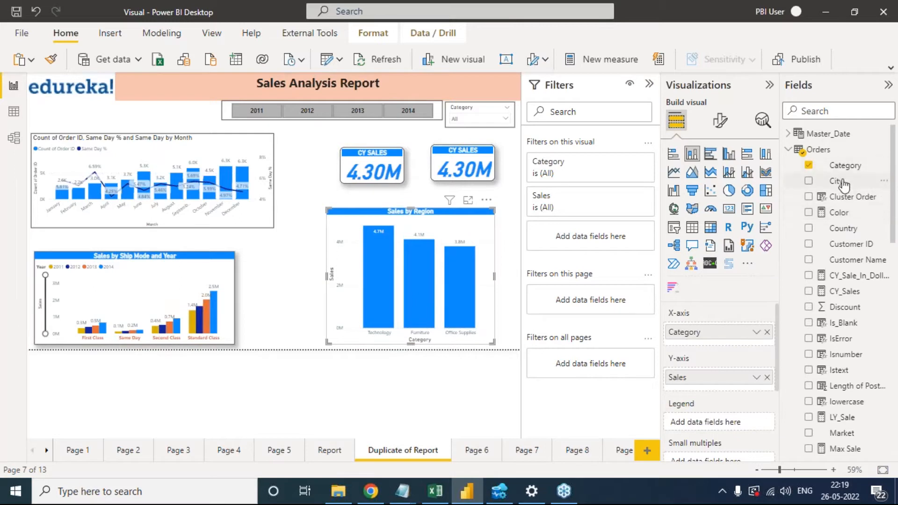
{"action": "left_click_drag", "start_coordinate": [839, 182], "coordinate": [593, 235]}
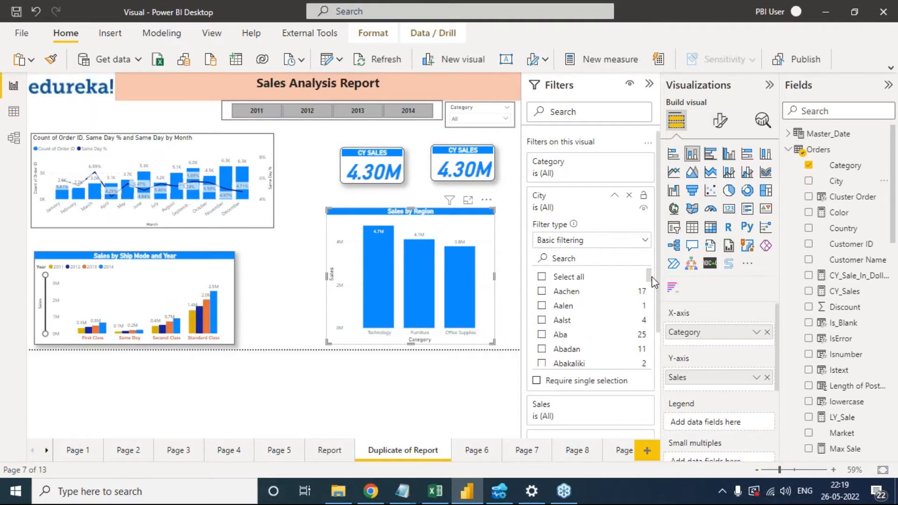
{"action": "left_click_drag", "start_coordinate": [651, 276], "coordinate": [651, 311]}
- Find New York City in the Sales by Region chart's City filter and select it as the only value
{"action": "left_click", "coordinate": [592, 259]}
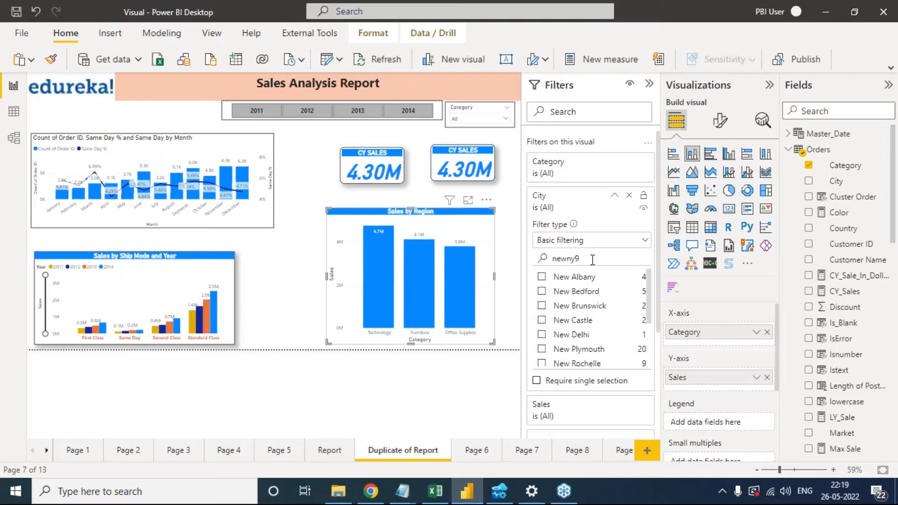
{"action": "key", "text": "BackSpace"}
{"action": "key", "text": "BackSpace"}
{"action": "type", "text": "n"}
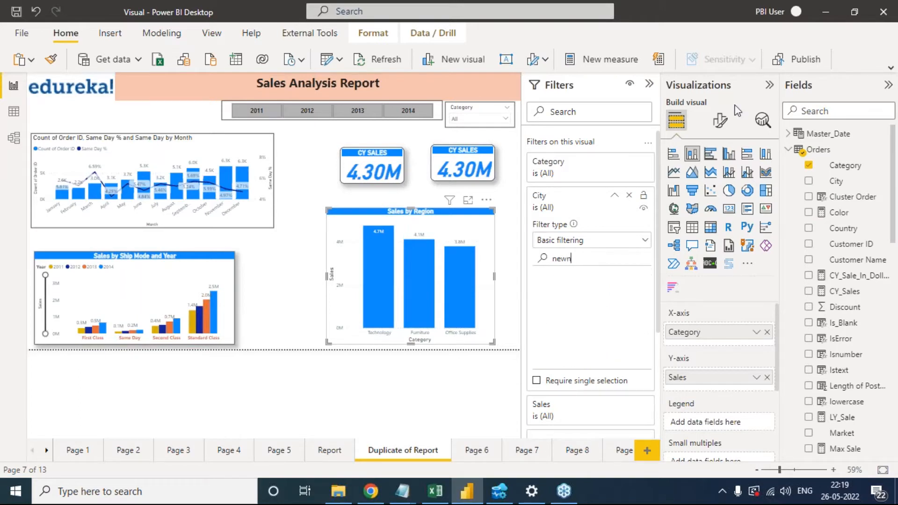
{"action": "left_click", "coordinate": [646, 244]}
{"action": "left_click", "coordinate": [608, 257]}
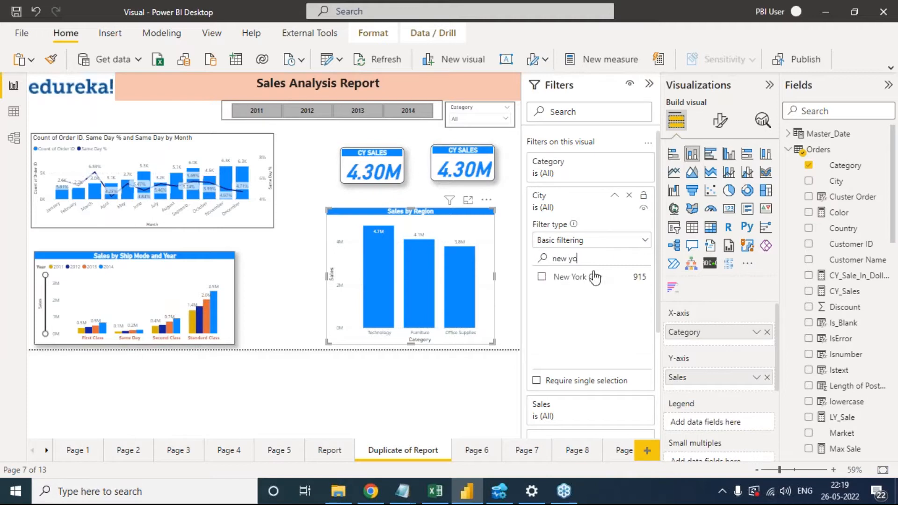
{"action": "left_click", "coordinate": [549, 277]}
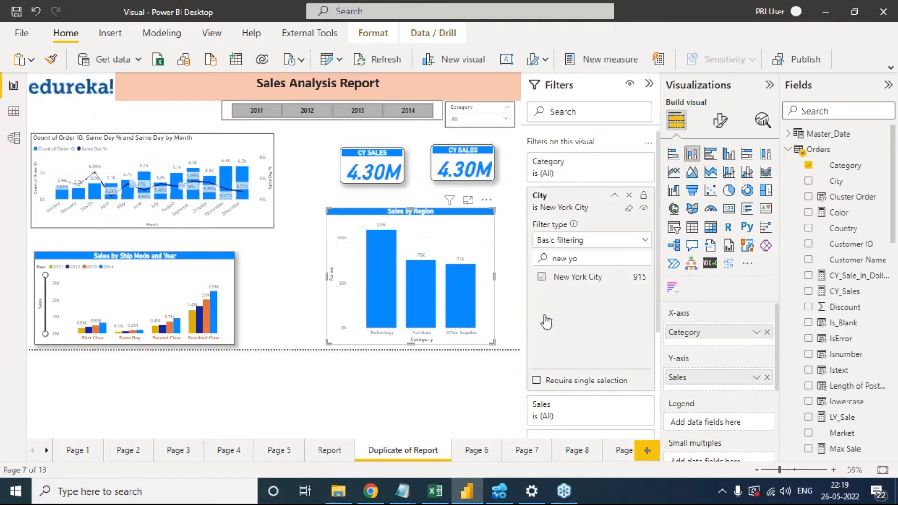
{"action": "left_click", "coordinate": [648, 85]}
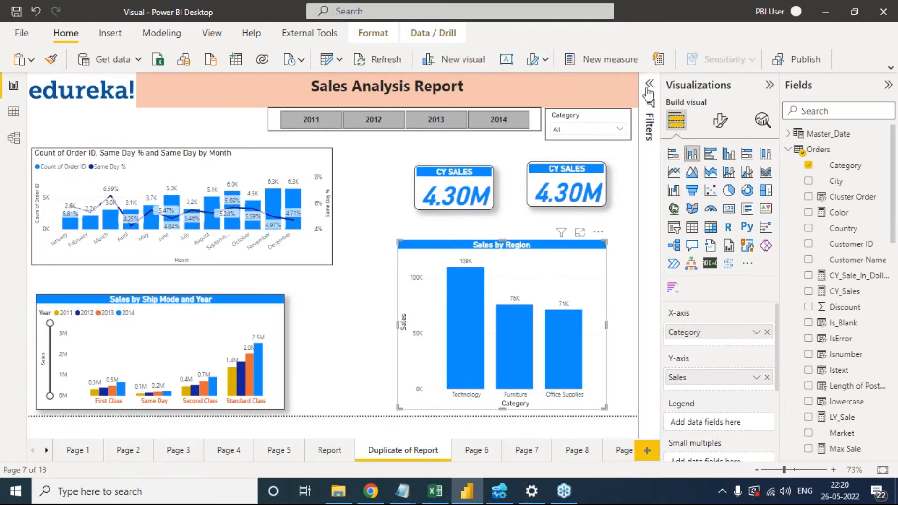
{"action": "left_click", "coordinate": [647, 91]}
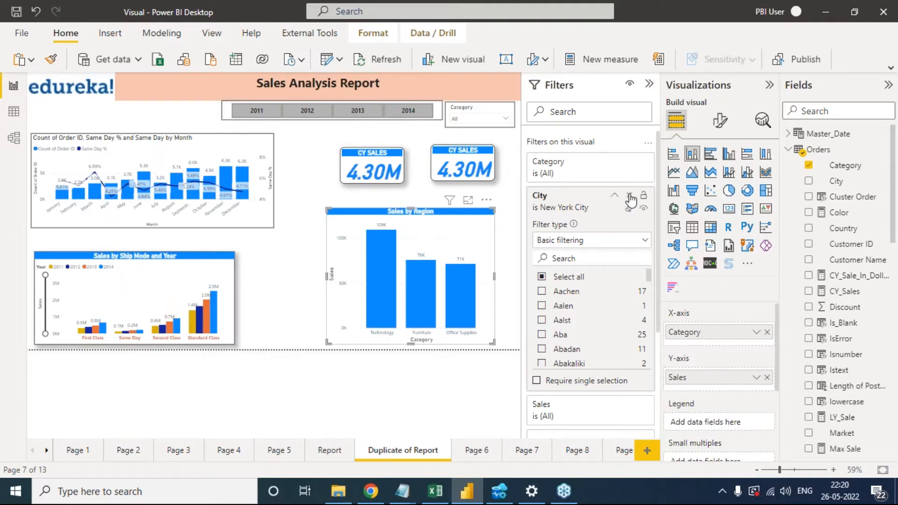
- Remove and restore the City filter on the Sales by Region chart, and expand the Order Date field
{"action": "left_click", "coordinate": [628, 195]}
{"action": "scroll", "coordinate": [827, 388], "scroll_direction": "down", "scroll_amount": 5}
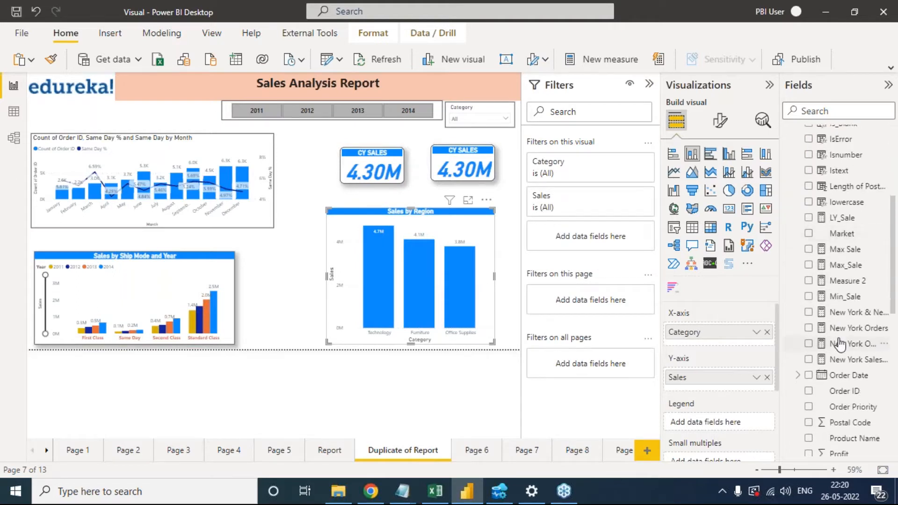
{"action": "scroll", "coordinate": [839, 345], "scroll_direction": "down", "scroll_amount": 1}
{"action": "left_click", "coordinate": [798, 326]}
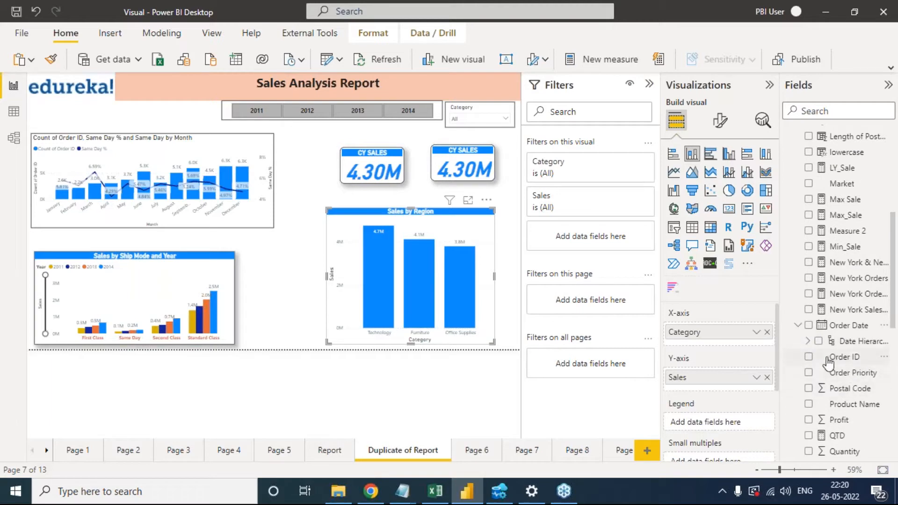
{"action": "scroll", "coordinate": [835, 364], "scroll_direction": "up", "scroll_amount": 2}
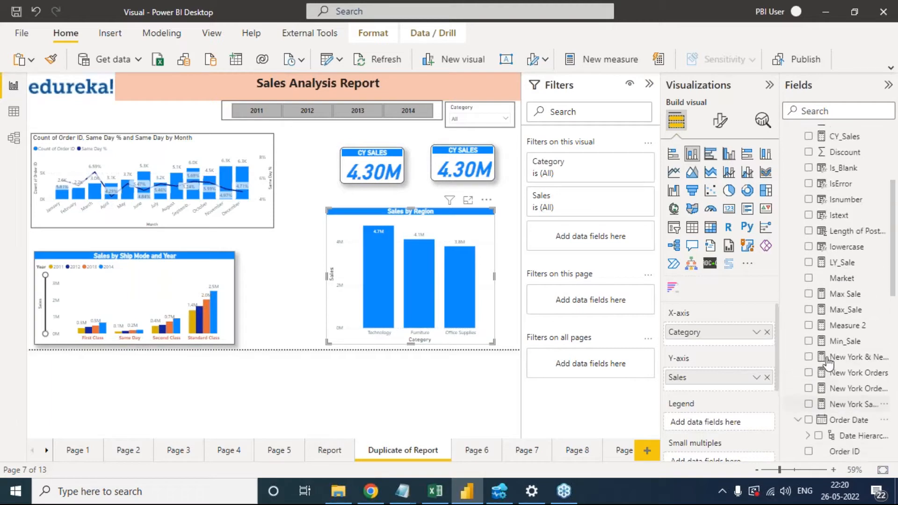
{"action": "left_click", "coordinate": [37, 11]}
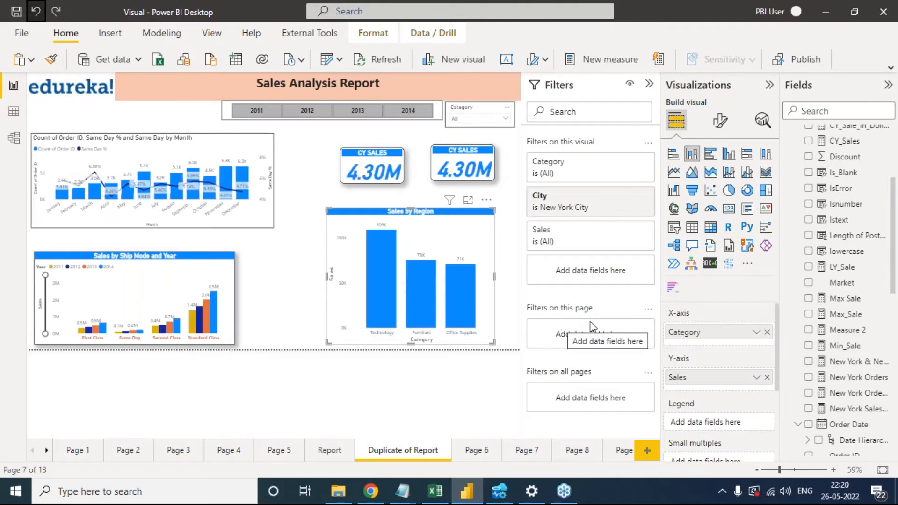
- Add the Order Date year as a page-level filter with basic filtering, and select 2014 and 2013
{"action": "scroll", "coordinate": [814, 327], "scroll_direction": "down", "scroll_amount": 5}
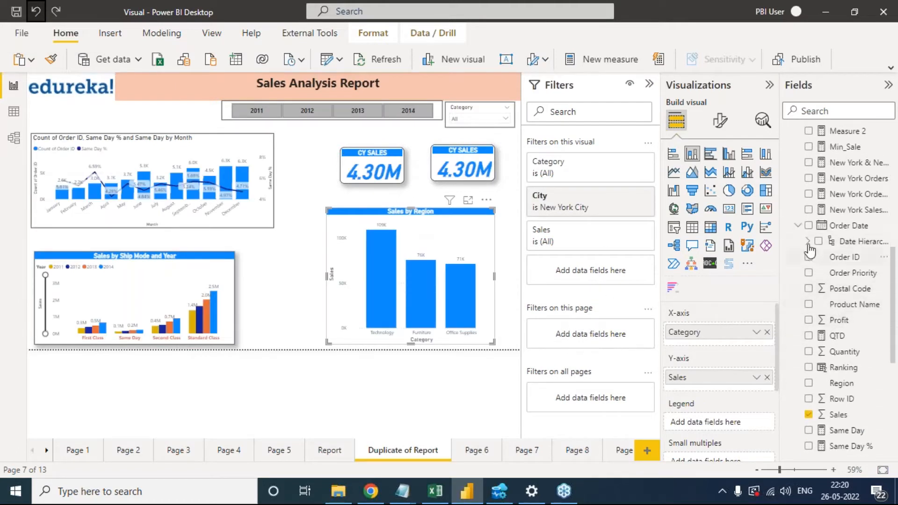
{"action": "left_click", "coordinate": [807, 241]}
{"action": "left_click_drag", "start_coordinate": [848, 258], "coordinate": [600, 332]}
{"action": "scroll", "coordinate": [629, 336], "scroll_direction": "down", "scroll_amount": 2}
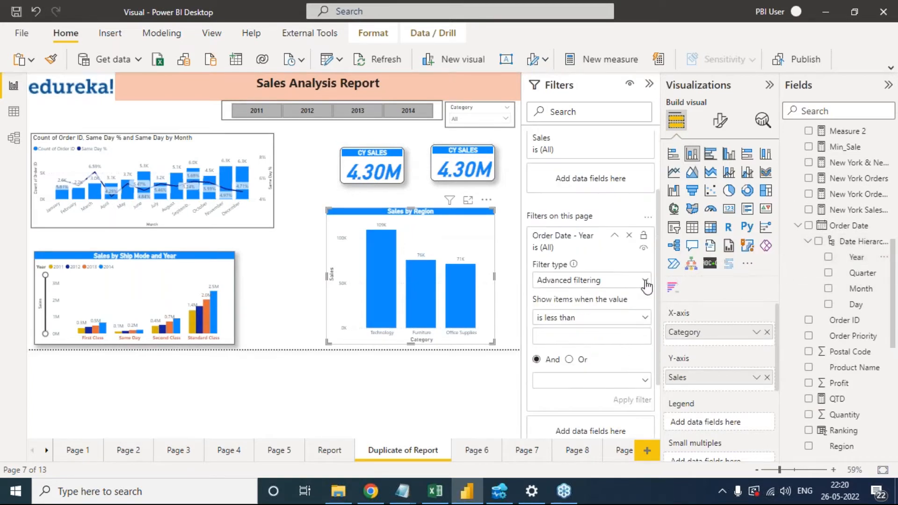
{"action": "left_click", "coordinate": [646, 280]}
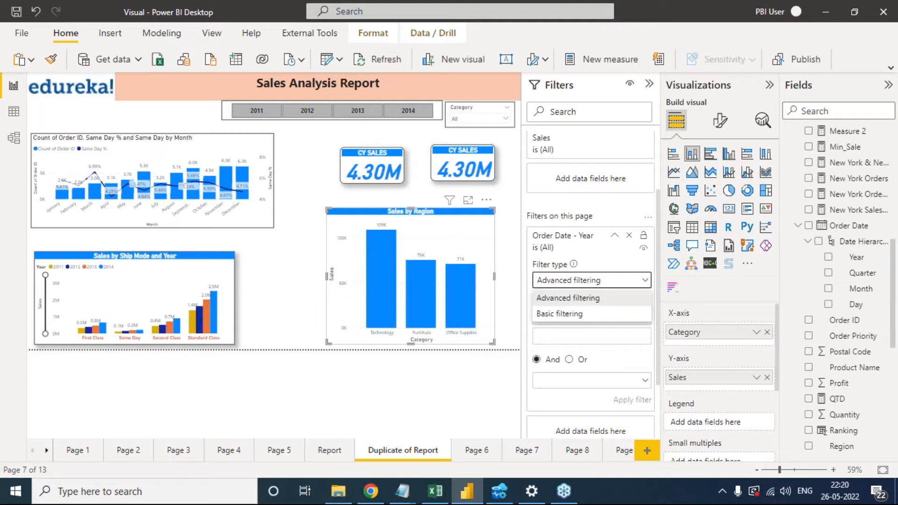
{"action": "left_click", "coordinate": [605, 314]}
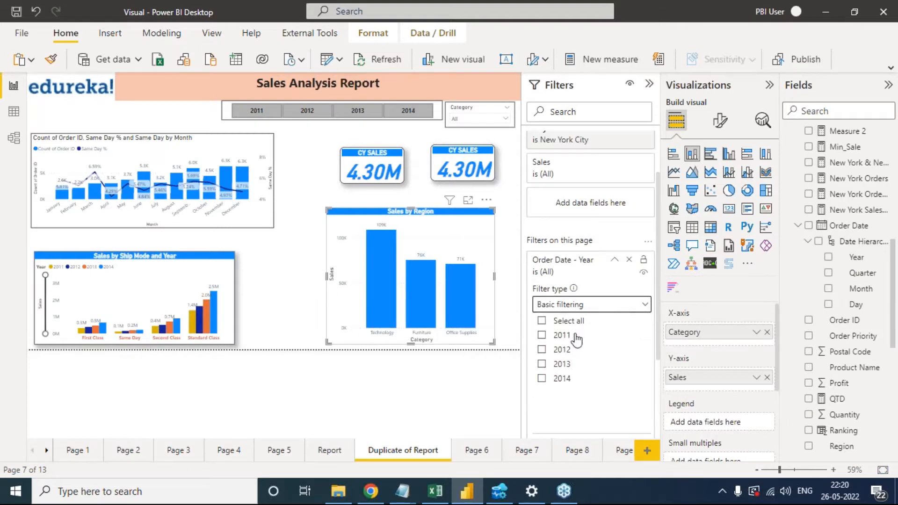
{"action": "left_click", "coordinate": [542, 381]}
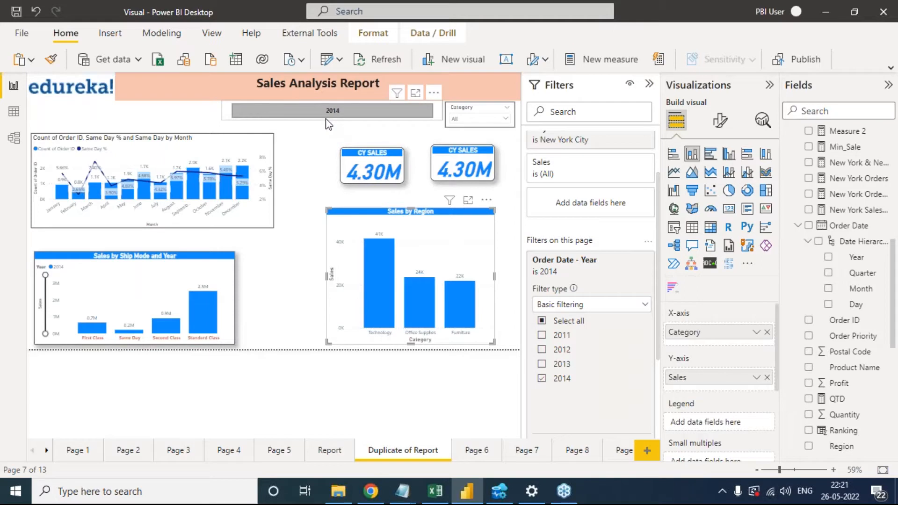
{"action": "left_click", "coordinate": [542, 364]}
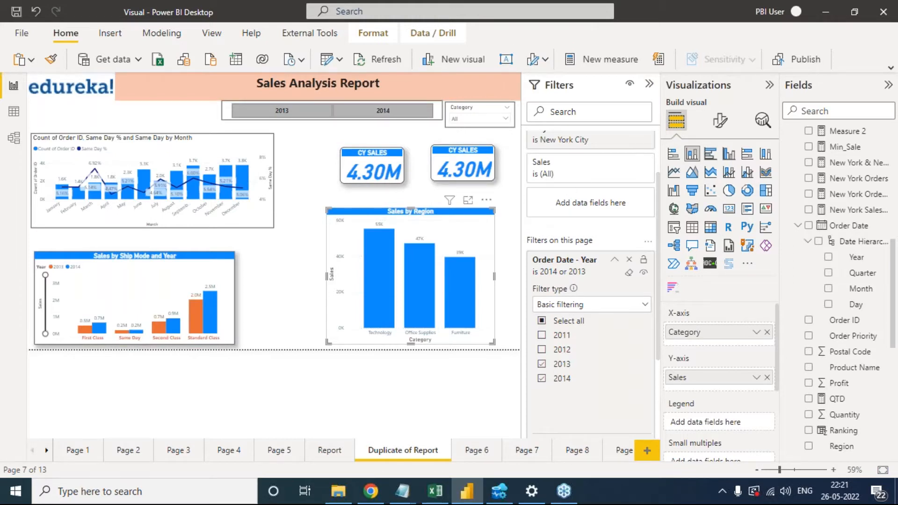
- Add Region as a filter on all pages and select Central
{"action": "scroll", "coordinate": [588, 316], "scroll_direction": "down", "scroll_amount": 3}
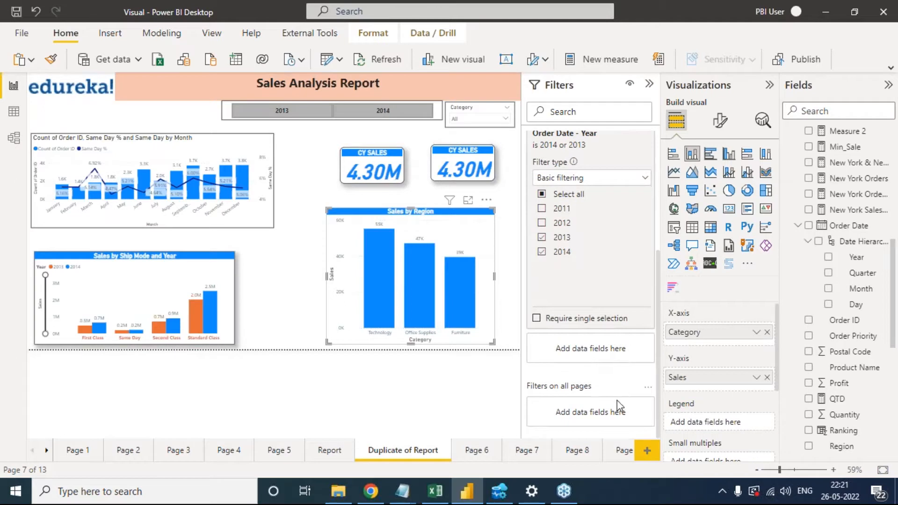
{"action": "scroll", "coordinate": [841, 368], "scroll_direction": "down", "scroll_amount": 6}
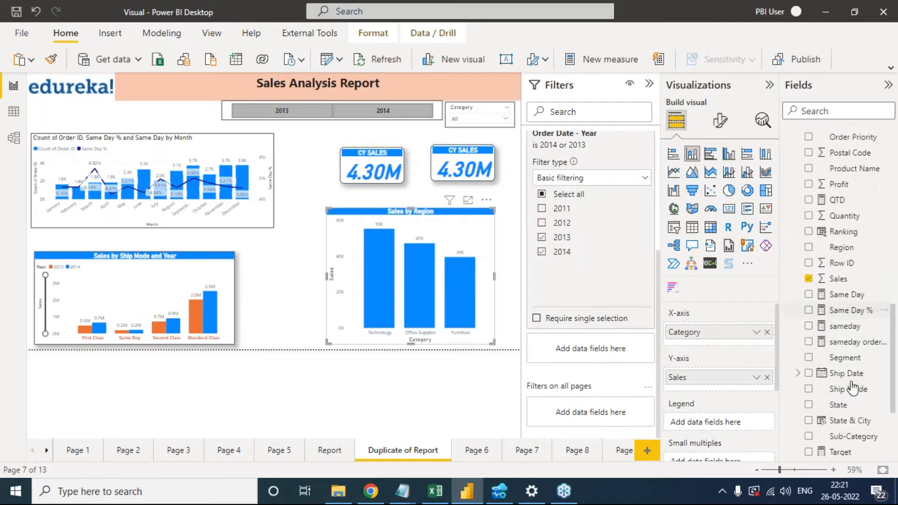
{"action": "scroll", "coordinate": [852, 387], "scroll_direction": "down", "scroll_amount": 1}
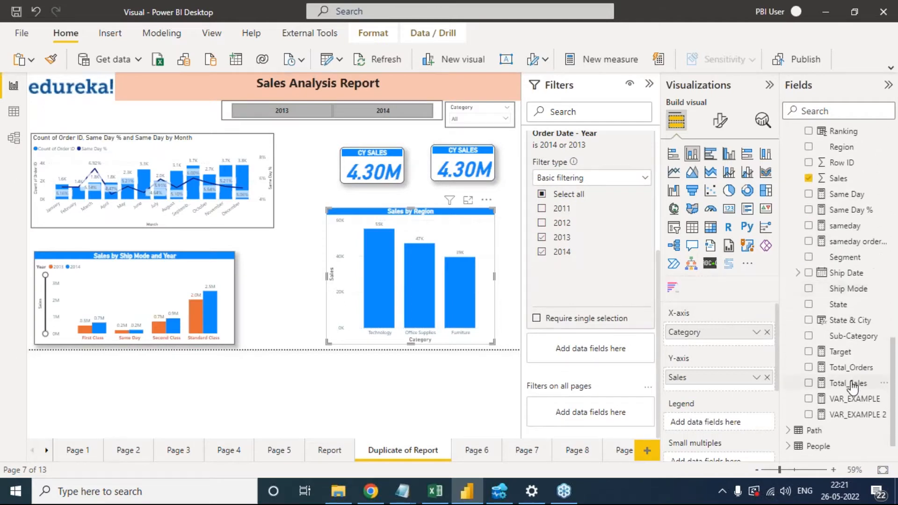
{"action": "scroll", "coordinate": [851, 387], "scroll_direction": "up", "scroll_amount": 8}
{"action": "scroll", "coordinate": [852, 387], "scroll_direction": "down", "scroll_amount": 4}
{"action": "left_click_drag", "start_coordinate": [841, 349], "coordinate": [598, 406]}
{"action": "scroll", "coordinate": [582, 378], "scroll_direction": "down", "scroll_amount": 4}
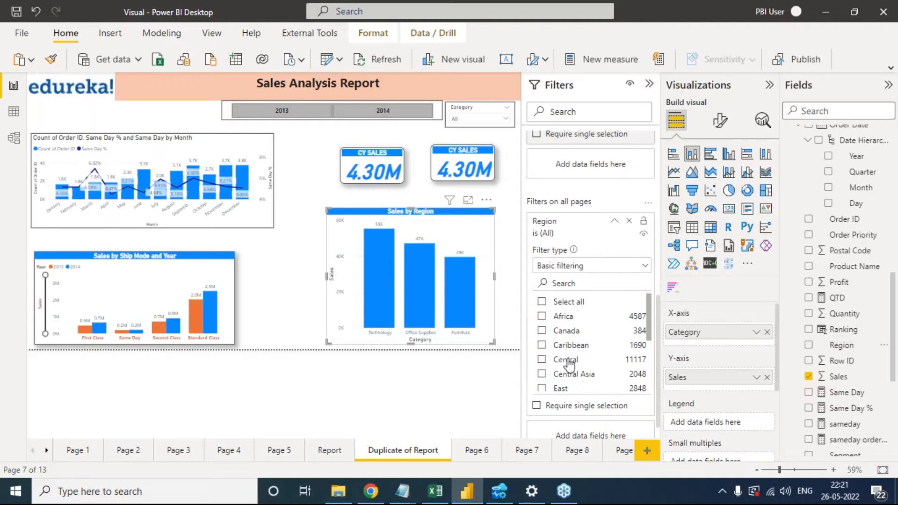
{"action": "left_click", "coordinate": [542, 360]}
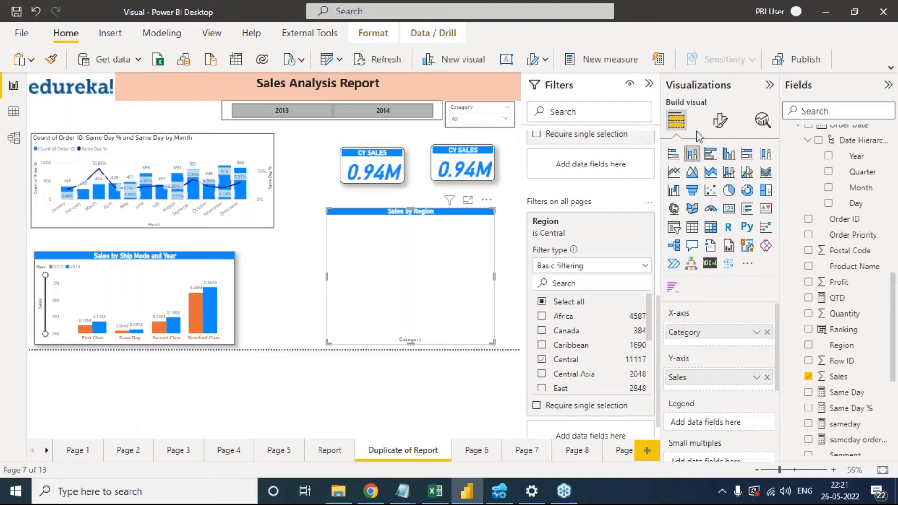
- Check the all-pages Region filter on Page 6 and Page 7, and return to the Duplicate of Report page
{"action": "left_click", "coordinate": [470, 451]}
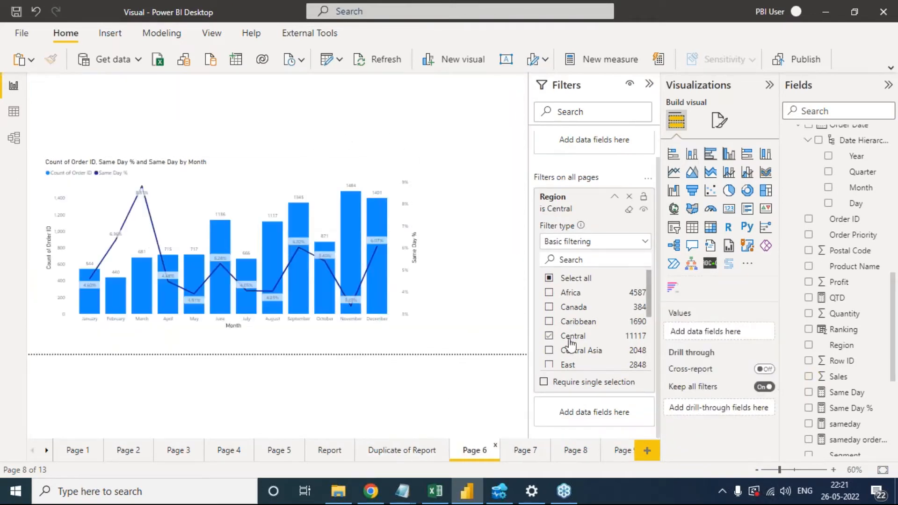
{"action": "left_click", "coordinate": [529, 451]}
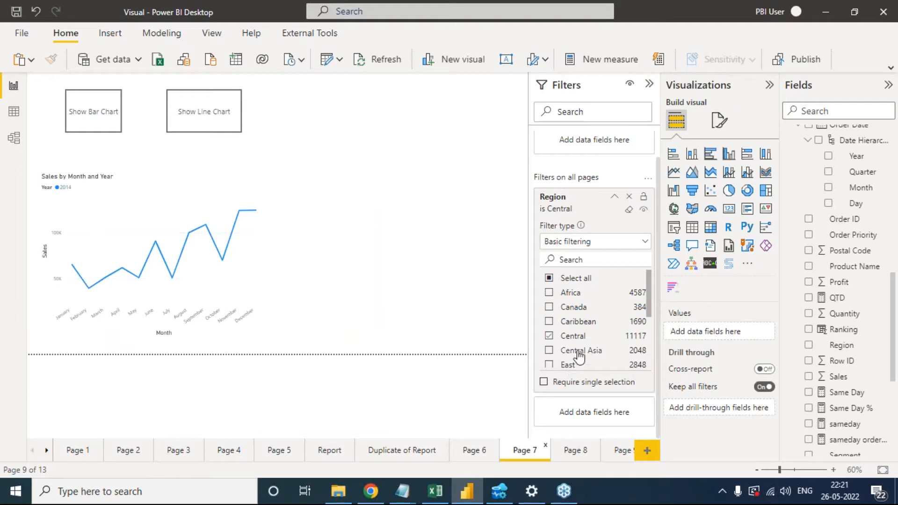
{"action": "left_click", "coordinate": [405, 450]}
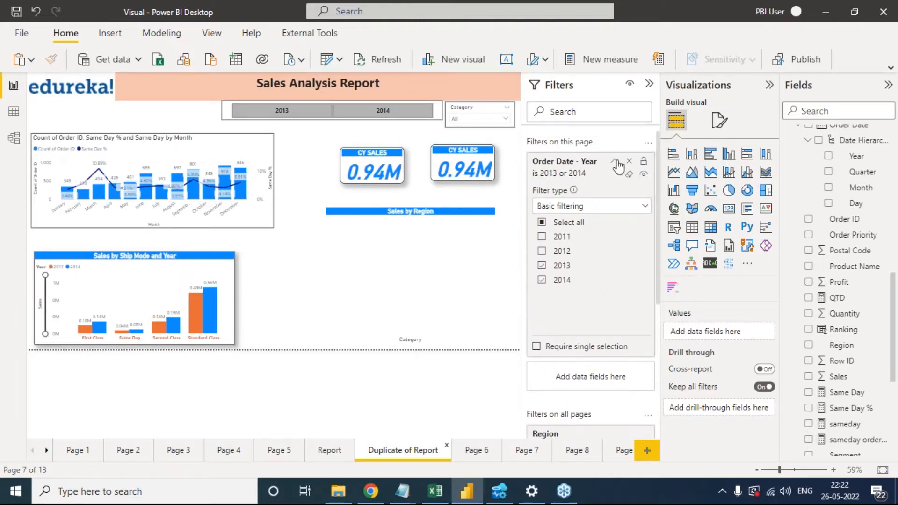
- Remove the Region filter from all pages, the Order Date year filter from the page, and the City filter from the Sales by Region chart
{"action": "left_click", "coordinate": [614, 162]}
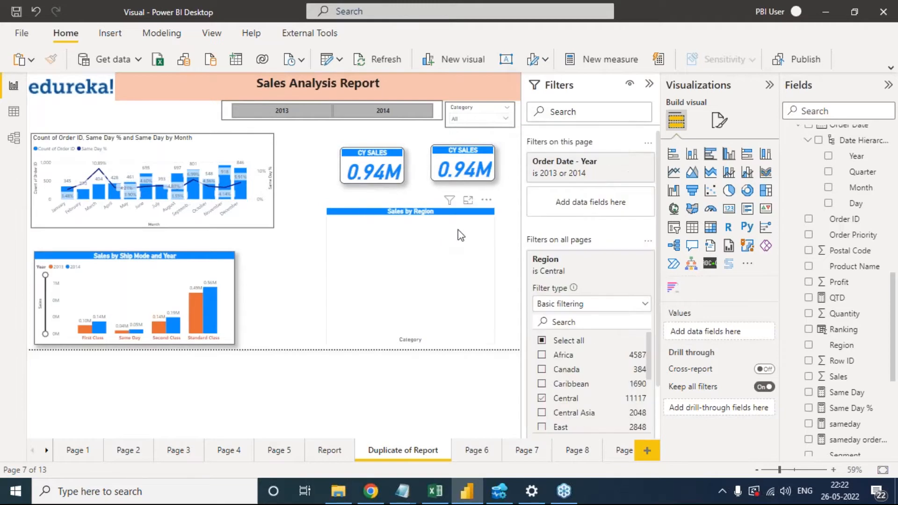
{"action": "left_click", "coordinate": [438, 260]}
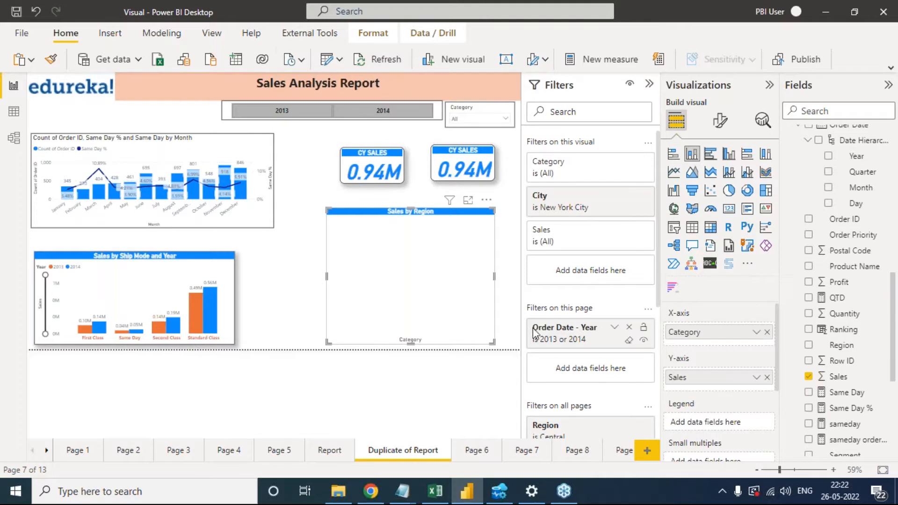
{"action": "left_click", "coordinate": [585, 426]}
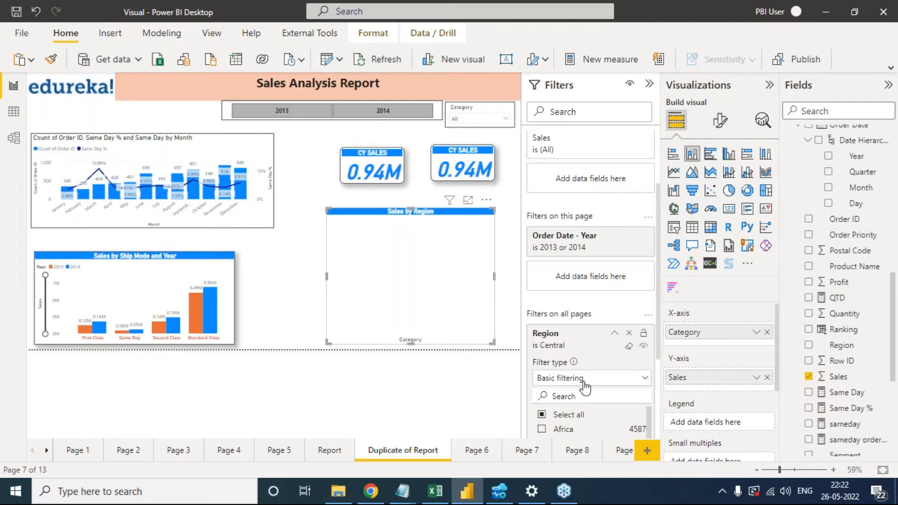
{"action": "scroll", "coordinate": [587, 397], "scroll_direction": "down", "scroll_amount": 2}
{"action": "scroll", "coordinate": [590, 402], "scroll_direction": "down", "scroll_amount": 1}
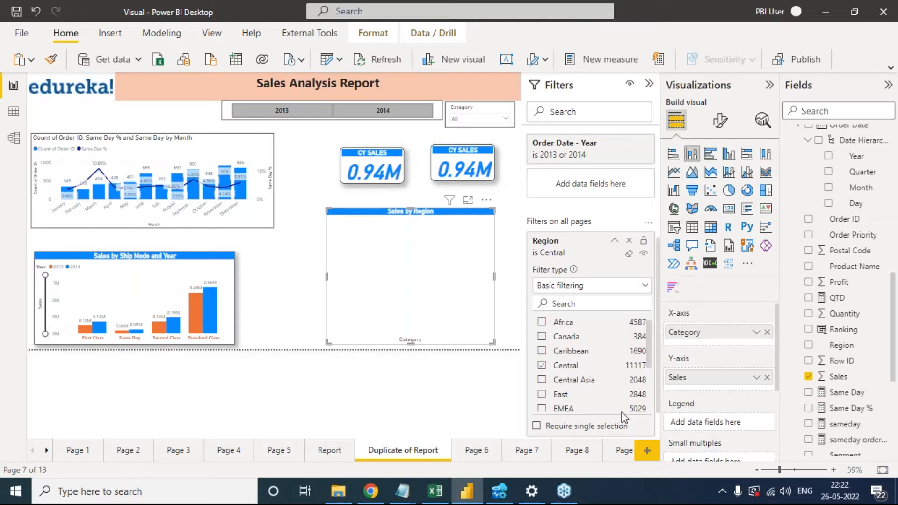
{"action": "left_click", "coordinate": [629, 243]}
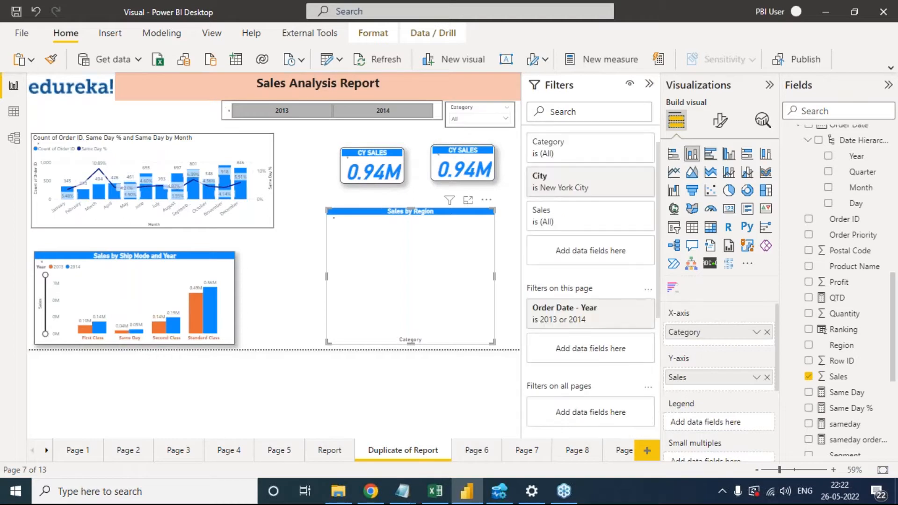
{"action": "left_click", "coordinate": [629, 309]}
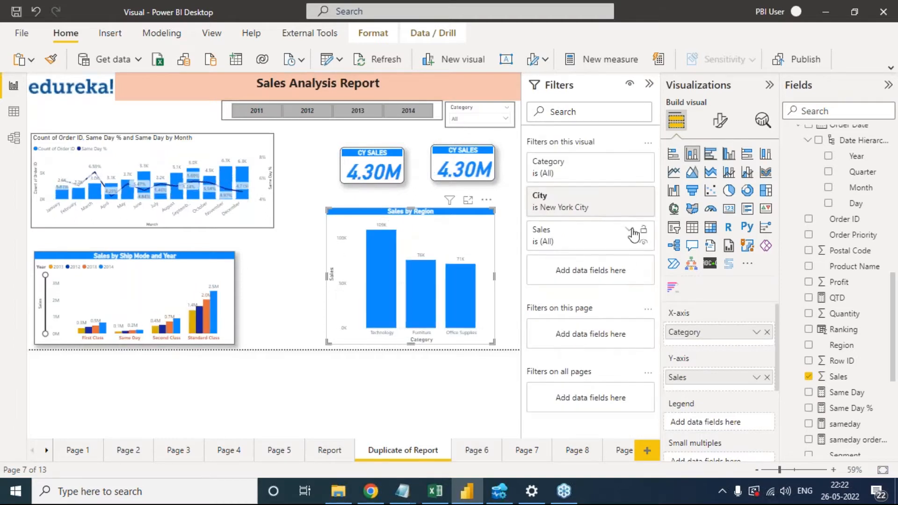
{"action": "left_click", "coordinate": [629, 196]}
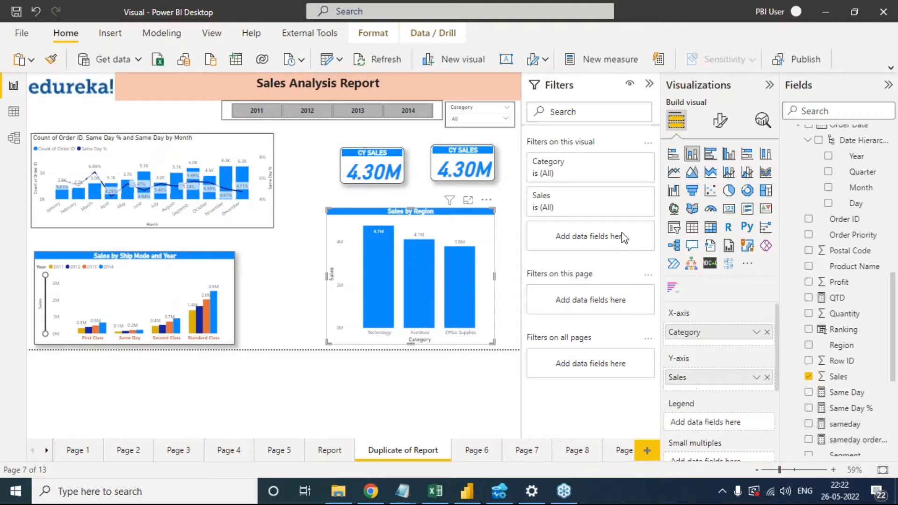
{"action": "left_click", "coordinate": [629, 196]}
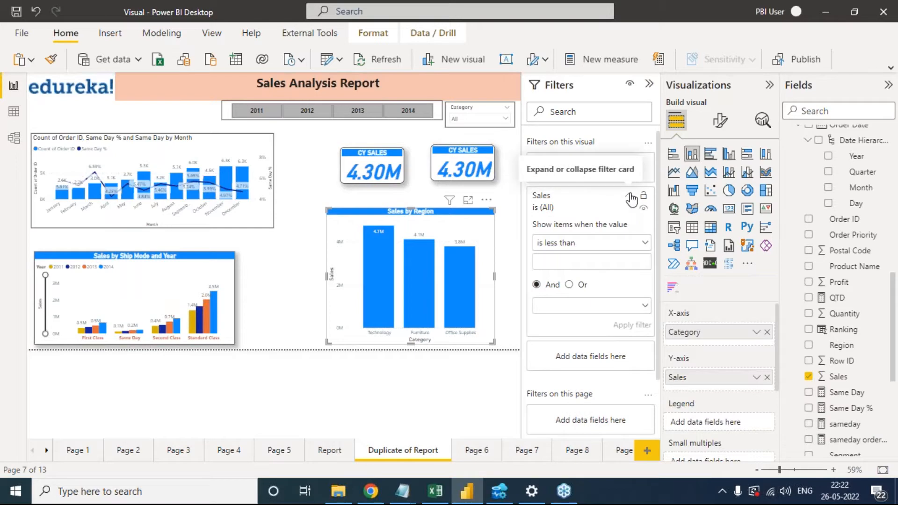
{"action": "left_click", "coordinate": [630, 199]}
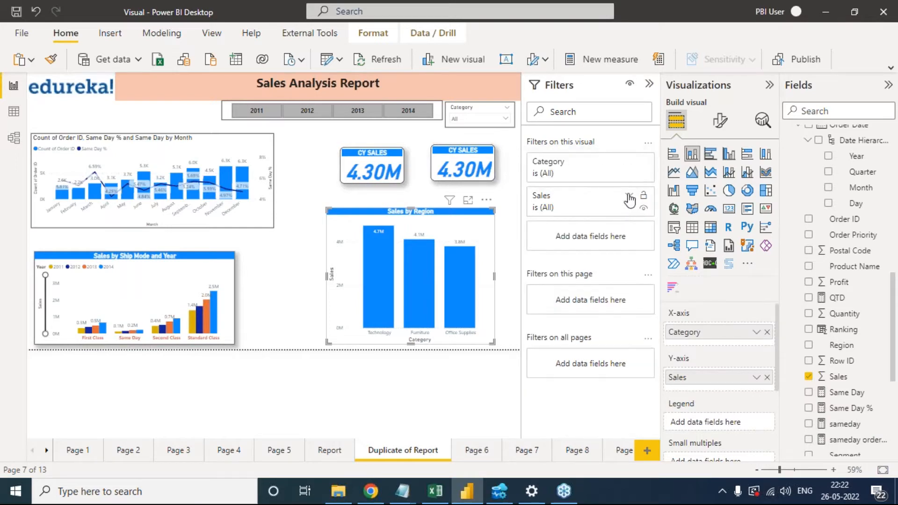
{"action": "left_click", "coordinate": [628, 198]}
{"action": "left_click", "coordinate": [629, 199]}
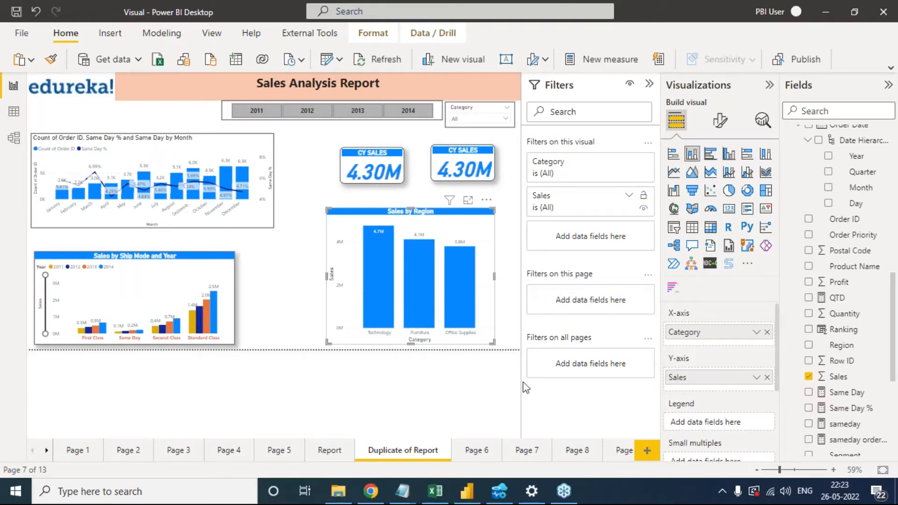
- Add a new blank page to the report
{"action": "left_click", "coordinate": [646, 451]}
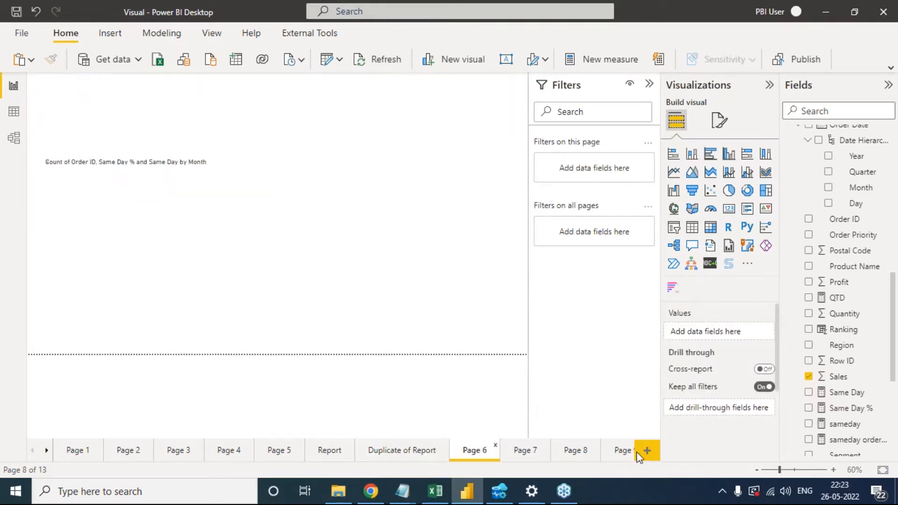
{"action": "scroll", "coordinate": [848, 211], "scroll_direction": "up", "scroll_amount": 10}
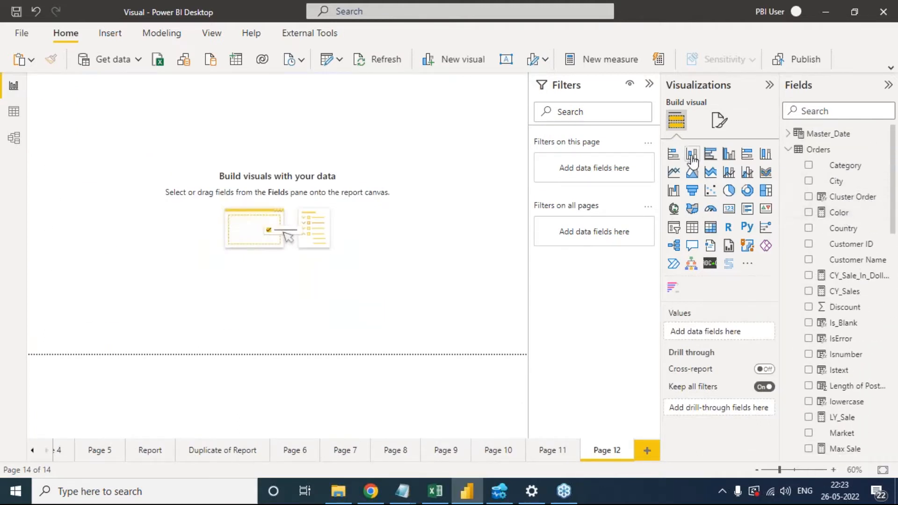
- Insert a stacked bar chart with City on the Y-axis and Sales on the X-axis, and enlarge it
{"action": "left_click", "coordinate": [673, 154]}
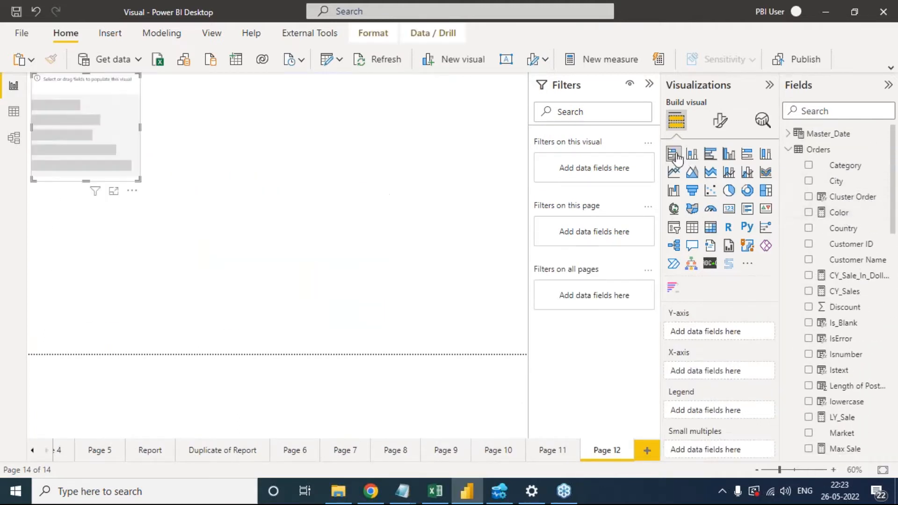
{"action": "left_click", "coordinate": [848, 167]}
{"action": "left_click_drag", "start_coordinate": [844, 184], "coordinate": [742, 333]}
{"action": "scroll", "coordinate": [837, 360], "scroll_direction": "down", "scroll_amount": 10}
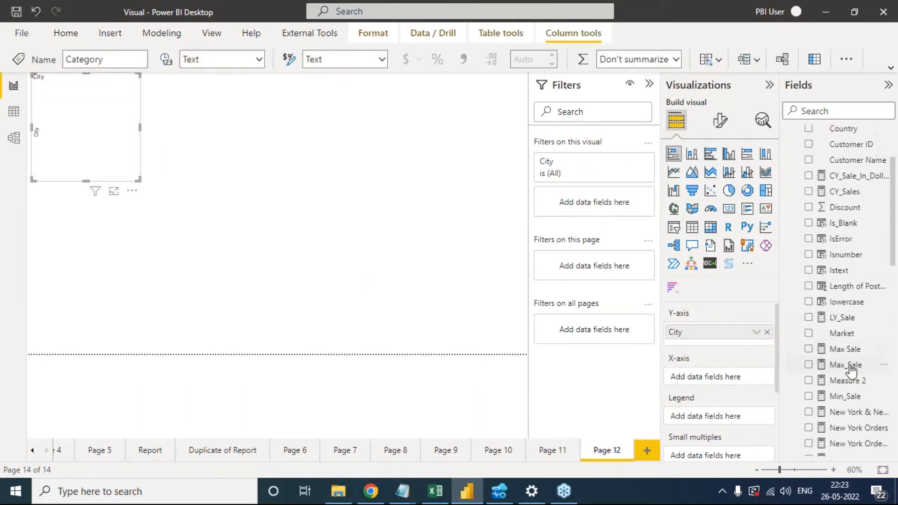
{"action": "left_click_drag", "start_coordinate": [839, 330], "coordinate": [737, 384]}
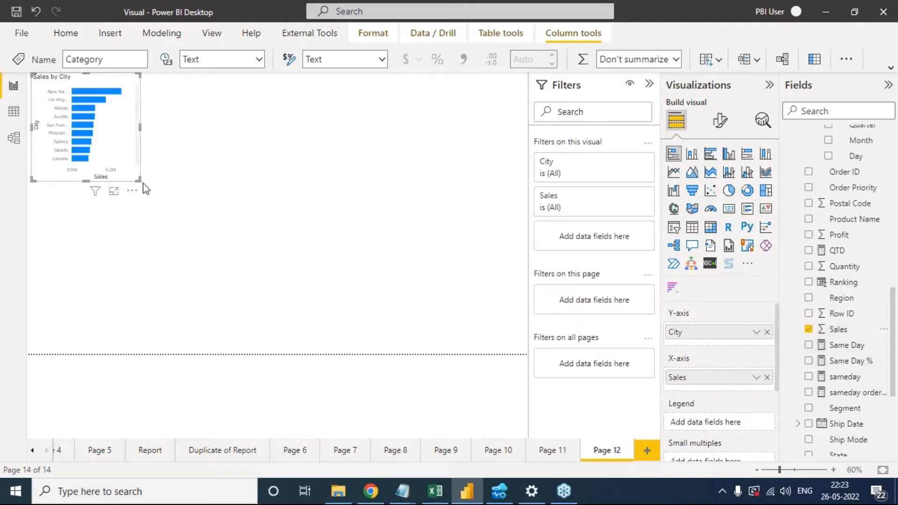
{"action": "left_click_drag", "start_coordinate": [138, 180], "coordinate": [330, 353]}
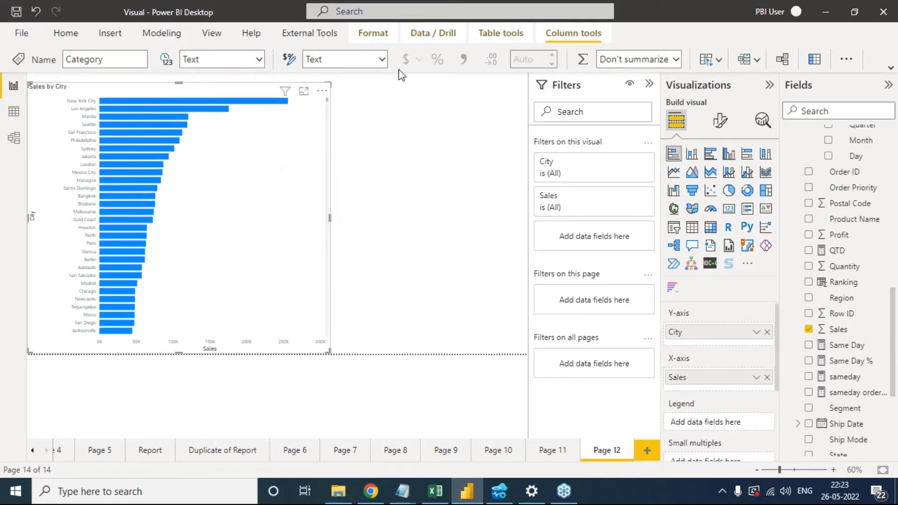
- Try adding Sales as an extra visual-level filter with Top N filtering of 10 items, and remove that filter
{"action": "left_click", "coordinate": [453, 142]}
{"action": "left_click", "coordinate": [259, 169]}
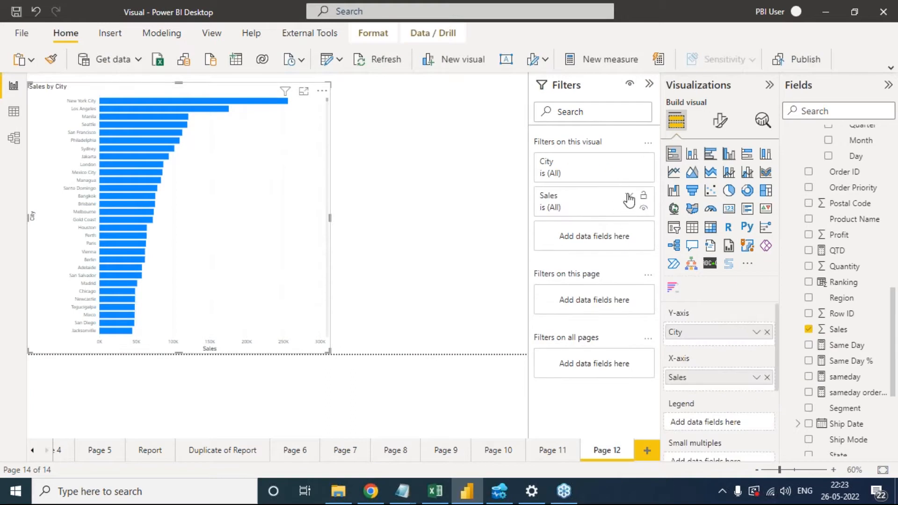
{"action": "left_click", "coordinate": [629, 195]}
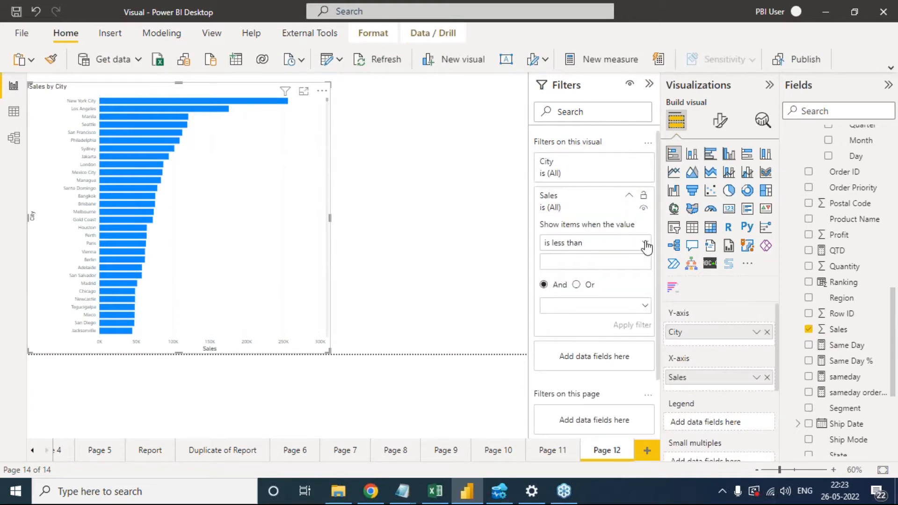
{"action": "left_click", "coordinate": [646, 244]}
{"action": "left_click", "coordinate": [644, 260]}
{"action": "left_click_drag", "start_coordinate": [839, 329], "coordinate": [584, 356]}
{"action": "scroll", "coordinate": [640, 370], "scroll_direction": "down", "scroll_amount": 3}
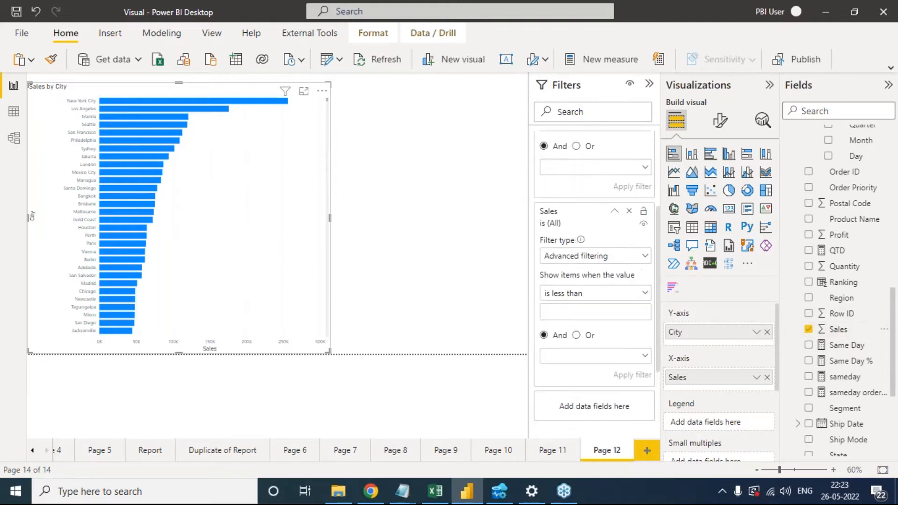
{"action": "left_click", "coordinate": [641, 257]}
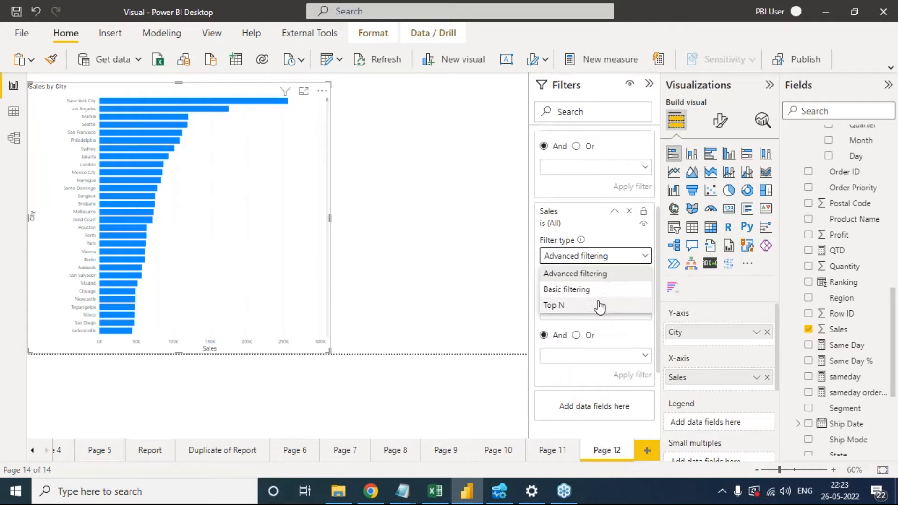
{"action": "left_click", "coordinate": [554, 305]}
{"action": "left_click", "coordinate": [611, 290]}
{"action": "type", "text": "10"}
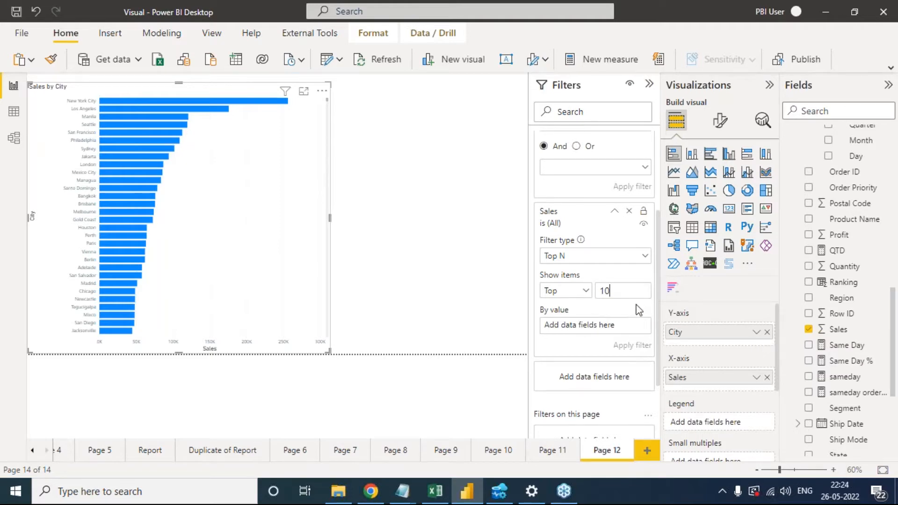
{"action": "left_click", "coordinate": [629, 211]}
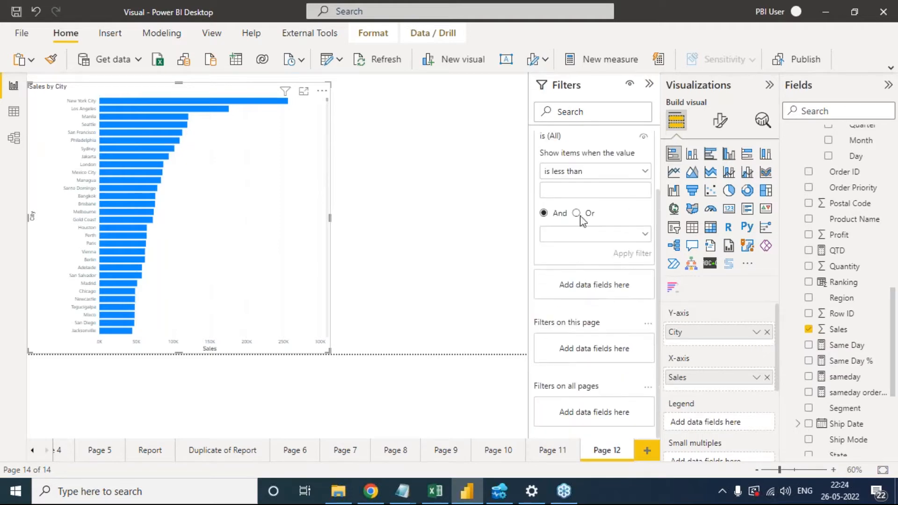
- Filter City on the Sales by City chart with Top N, showing the top 10 by Sales, and apply it
{"action": "scroll", "coordinate": [581, 221], "scroll_direction": "up", "scroll_amount": 2}
{"action": "left_click", "coordinate": [628, 163]}
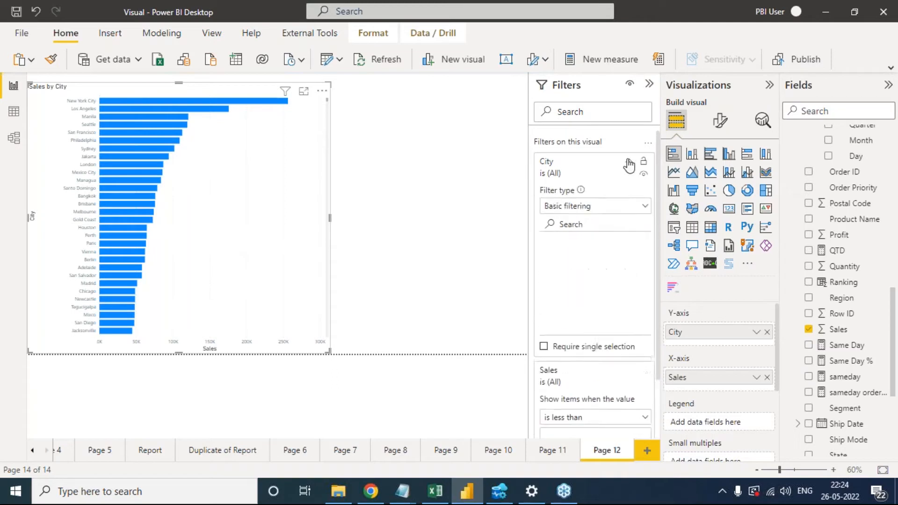
{"action": "left_click", "coordinate": [629, 163]}
{"action": "left_click", "coordinate": [629, 163]}
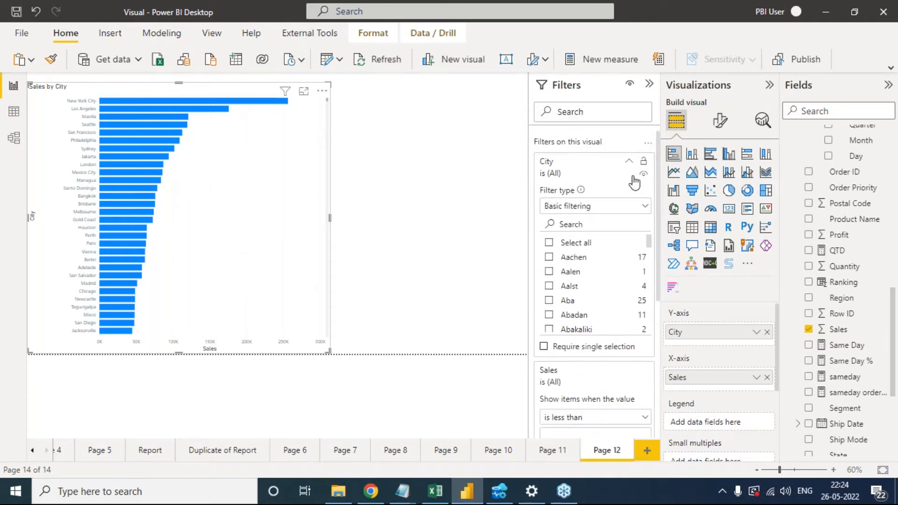
{"action": "left_click", "coordinate": [643, 206]}
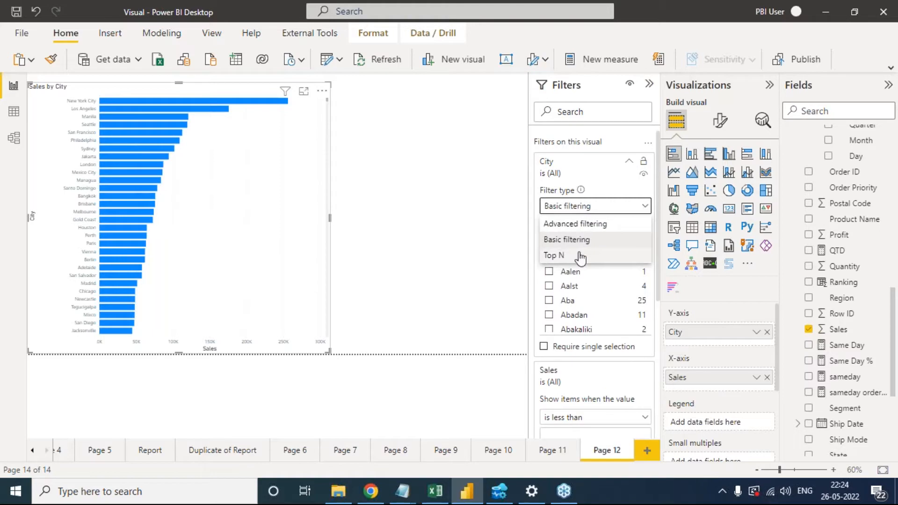
{"action": "left_click", "coordinate": [577, 256]}
{"action": "left_click", "coordinate": [616, 241]}
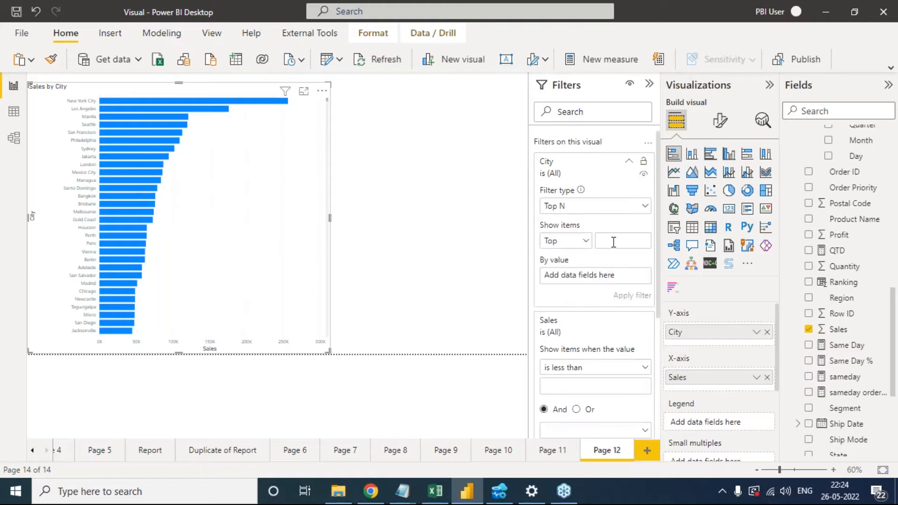
{"action": "type", "text": "10"}
{"action": "left_click_drag", "start_coordinate": [839, 329], "coordinate": [606, 273]}
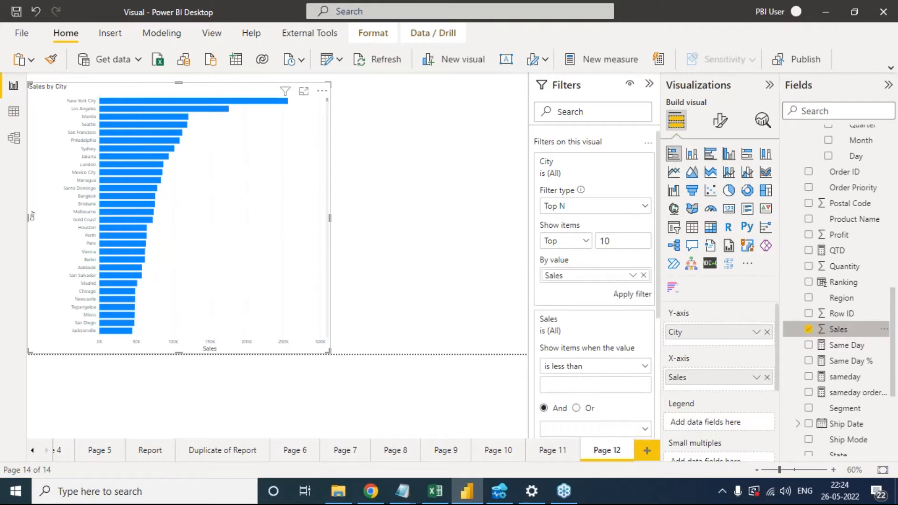
{"action": "left_click", "coordinate": [637, 294]}
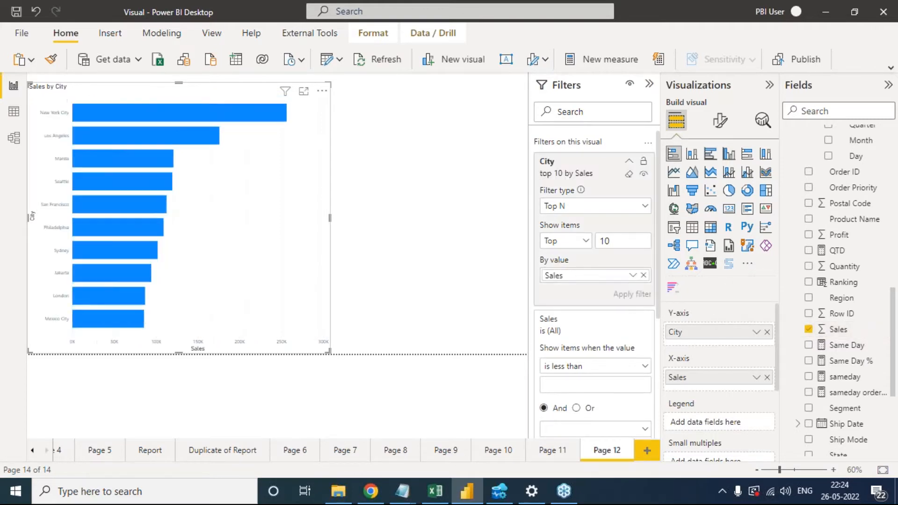
- Clear the Top N filter on City and delete the Sales by City chart from the page
{"action": "left_click", "coordinate": [643, 275]}
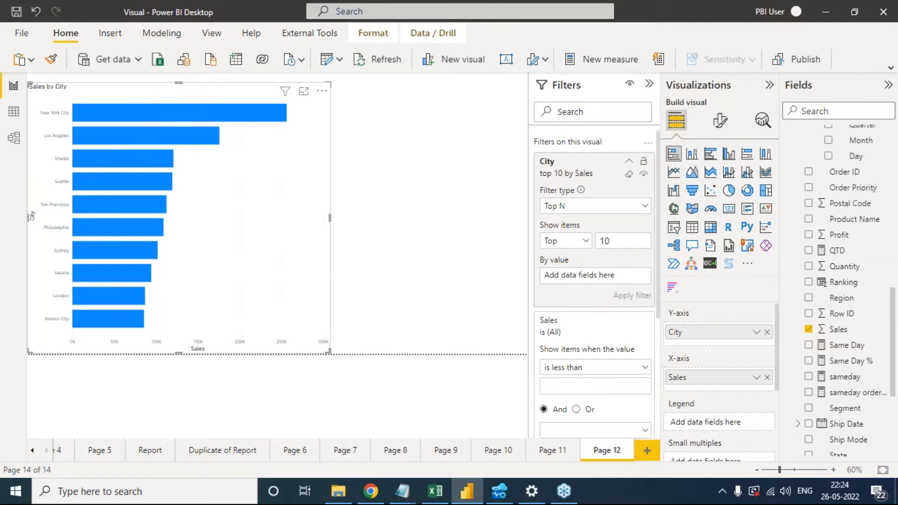
{"action": "left_click", "coordinate": [630, 174]}
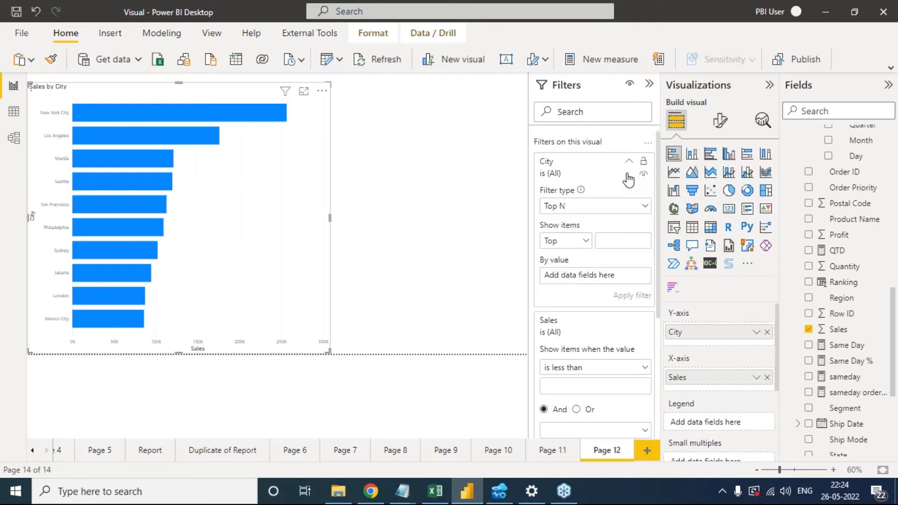
{"action": "left_click", "coordinate": [488, 183]}
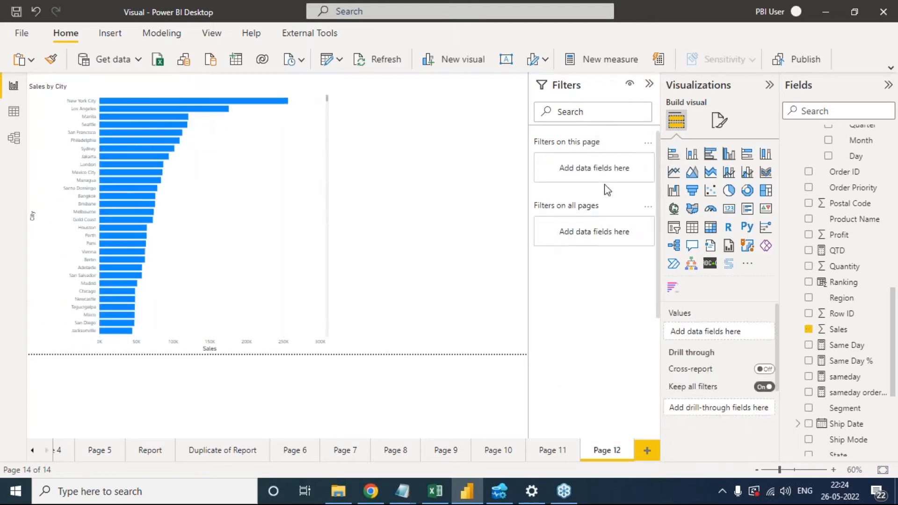
{"action": "left_click", "coordinate": [271, 186]}
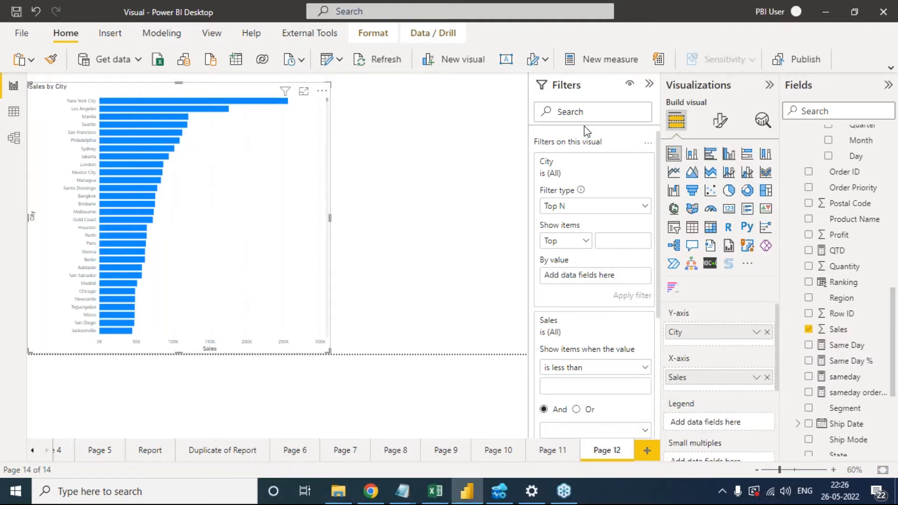
{"action": "key", "text": "Delete"}
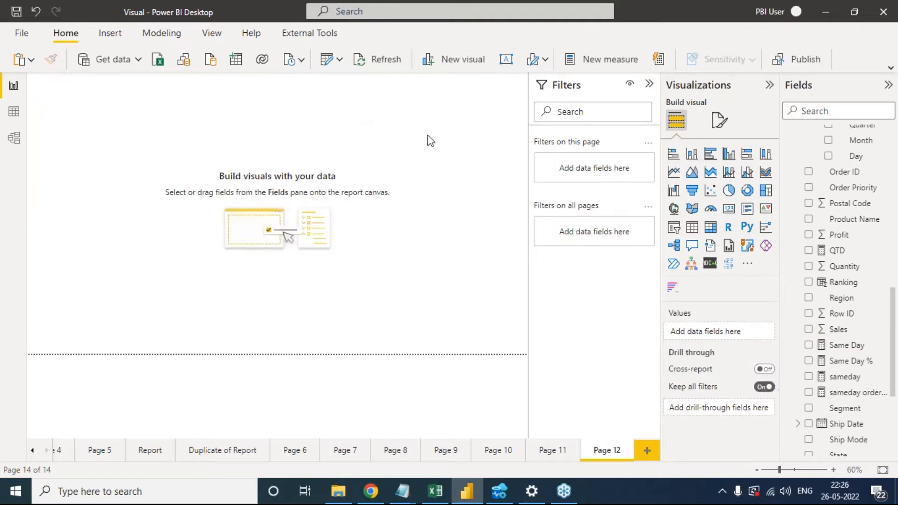
- Build a new stacked bar chart showing Sales on the X-axis by City on the Y-axis, and enlarge it
{"action": "left_click", "coordinate": [673, 155]}
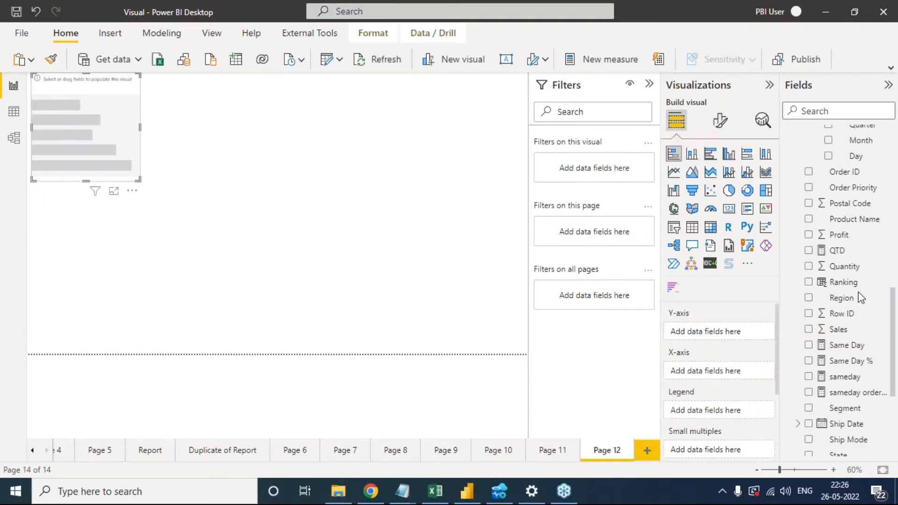
{"action": "scroll", "coordinate": [886, 260], "scroll_direction": "up", "scroll_amount": 10}
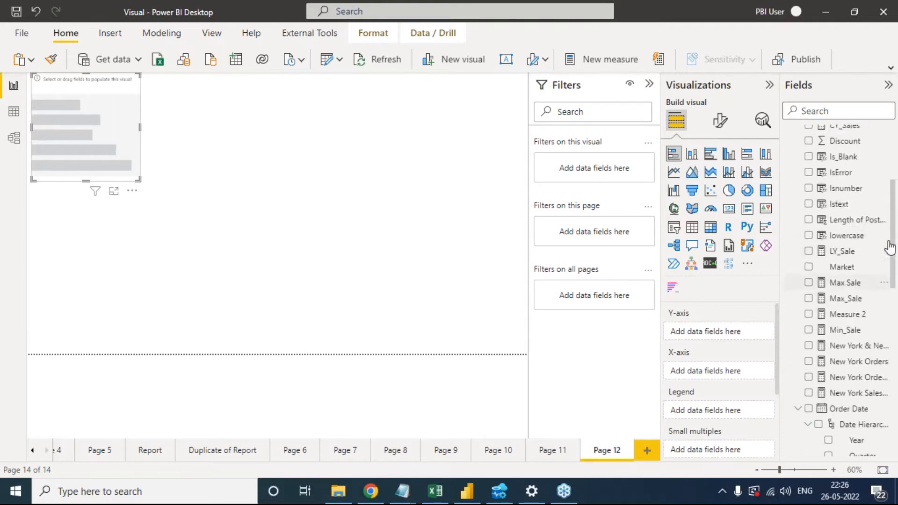
{"action": "left_click_drag", "start_coordinate": [835, 180], "coordinate": [723, 332]}
{"action": "scroll", "coordinate": [825, 336], "scroll_direction": "down", "scroll_amount": 8}
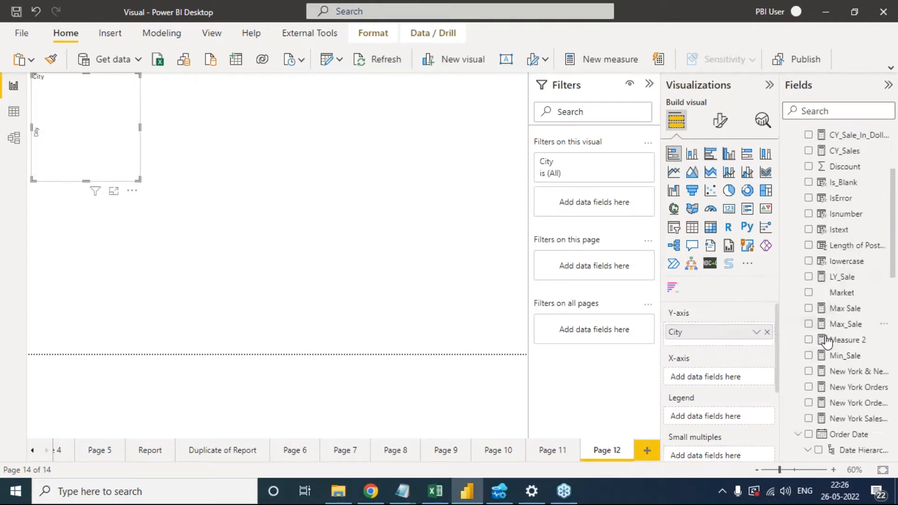
{"action": "scroll", "coordinate": [826, 340], "scroll_direction": "down", "scroll_amount": 5}
{"action": "left_click_drag", "start_coordinate": [846, 330], "coordinate": [734, 376]}
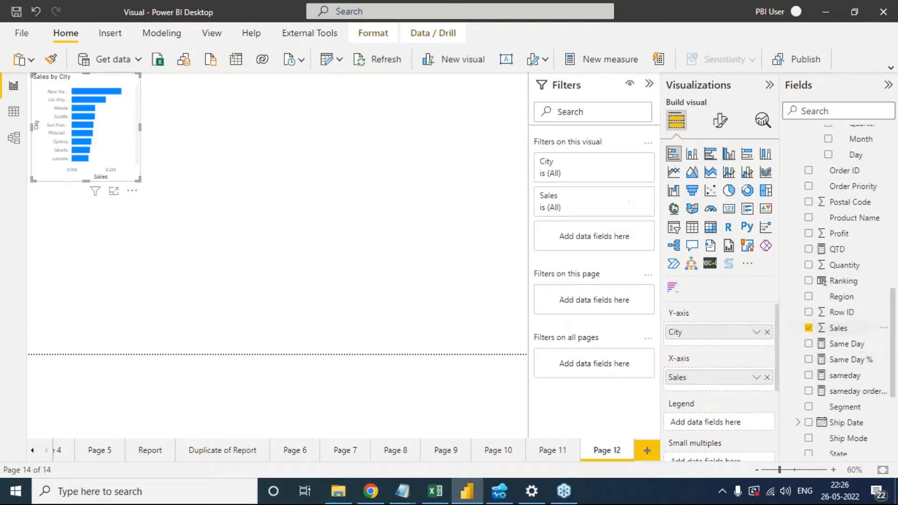
{"action": "left_click_drag", "start_coordinate": [138, 180], "coordinate": [341, 369]}
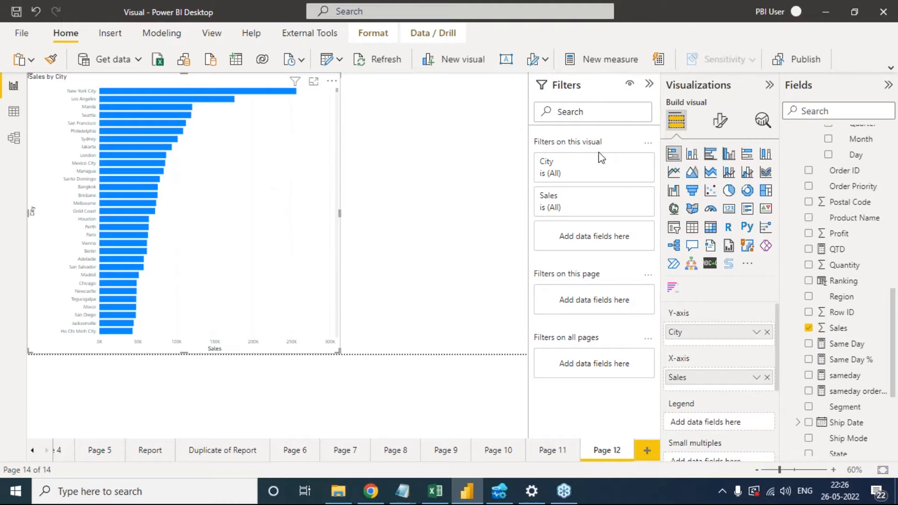
- Set the chart's City filter type to Top N and have it show the top 10 items
{"action": "left_click", "coordinate": [628, 163]}
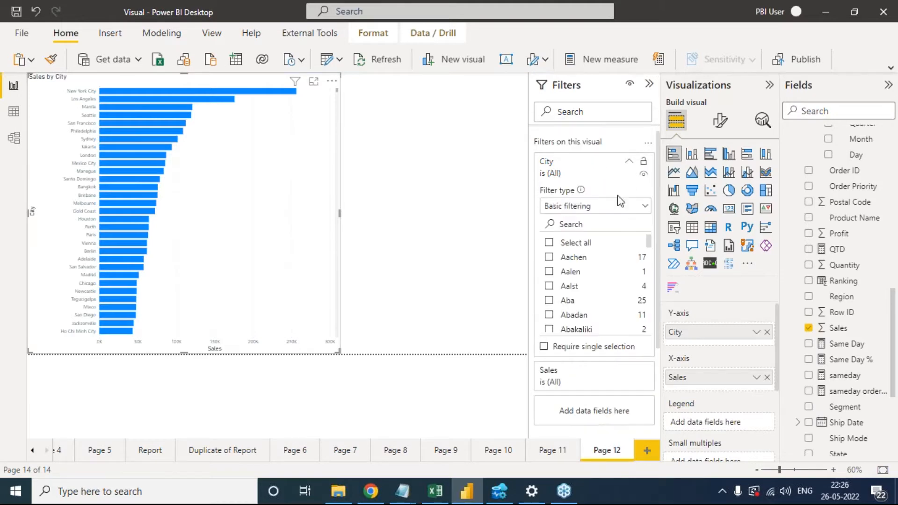
{"action": "mouse_move", "coordinate": [649, 243]}
{"action": "left_mouse_down"}
{"action": "mouse_move", "coordinate": [650, 262]}
{"action": "mouse_move", "coordinate": [649, 243]}
{"action": "left_mouse_up"}
{"action": "left_click", "coordinate": [646, 208]}
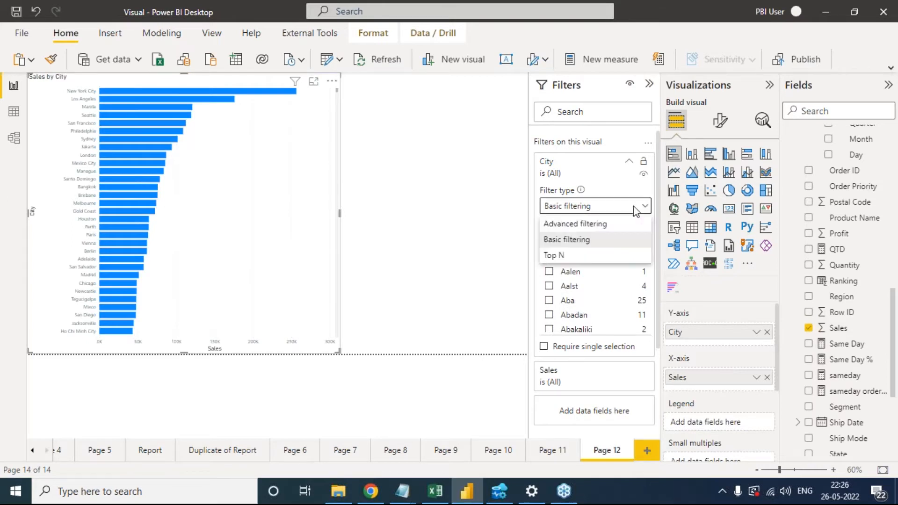
{"action": "left_click", "coordinate": [581, 226]}
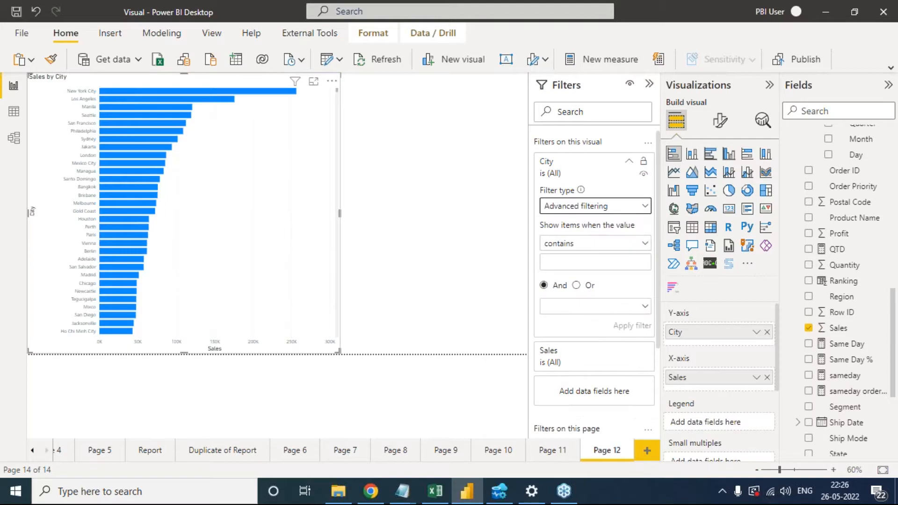
{"action": "left_click", "coordinate": [634, 212]}
{"action": "left_click", "coordinate": [567, 255]}
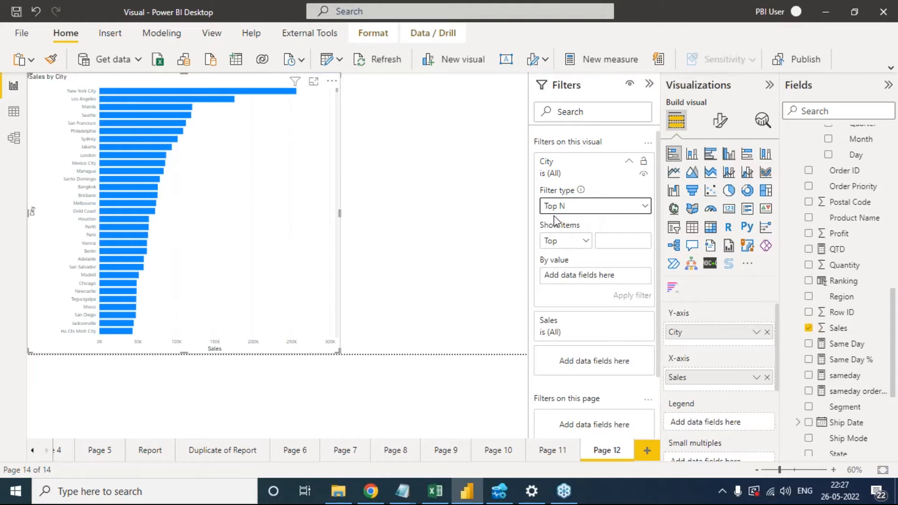
{"action": "left_click", "coordinate": [574, 242]}
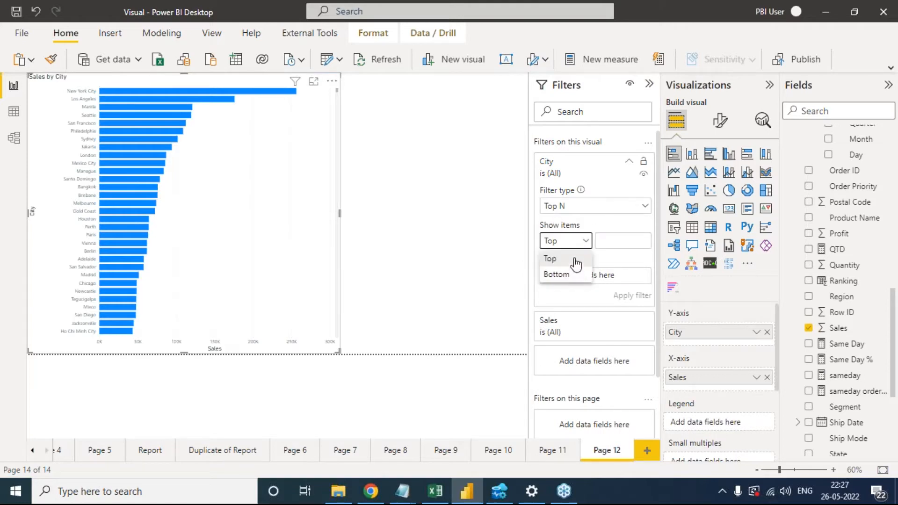
{"action": "left_click", "coordinate": [575, 258]}
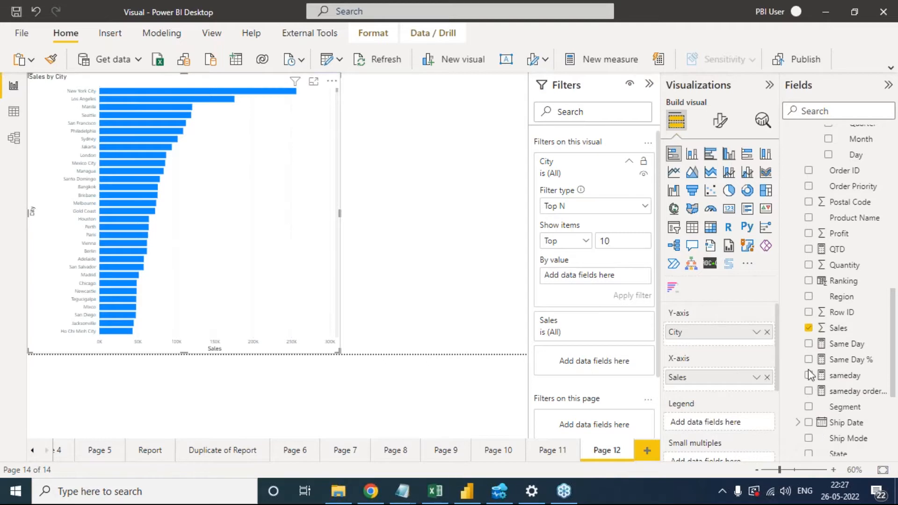
{"action": "mouse_move", "coordinate": [540, 259]}
{"action": "left_mouse_down"}
{"action": "mouse_move", "coordinate": [600, 265]}
{"action": "mouse_move", "coordinate": [635, 296]}
{"action": "mouse_move", "coordinate": [554, 262]}
{"action": "left_mouse_up"}
{"action": "mouse_move", "coordinate": [43, 130]}
{"action": "left_mouse_down"}
{"action": "mouse_move", "coordinate": [93, 129]}
{"action": "mouse_move", "coordinate": [115, 115]}
{"action": "left_mouse_up"}
{"action": "left_click_drag", "start_coordinate": [622, 236], "coordinate": [655, 222]}
{"action": "left_click_drag", "start_coordinate": [48, 126], "coordinate": [115, 123]}
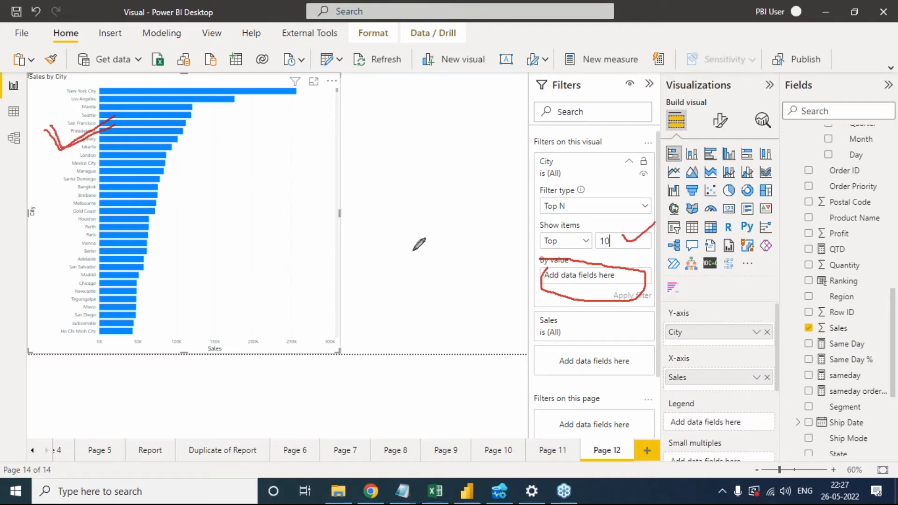
- Rank the City Top N filter by Sales and apply it to the Sales by City chart
{"action": "left_click", "coordinate": [792, 426]}
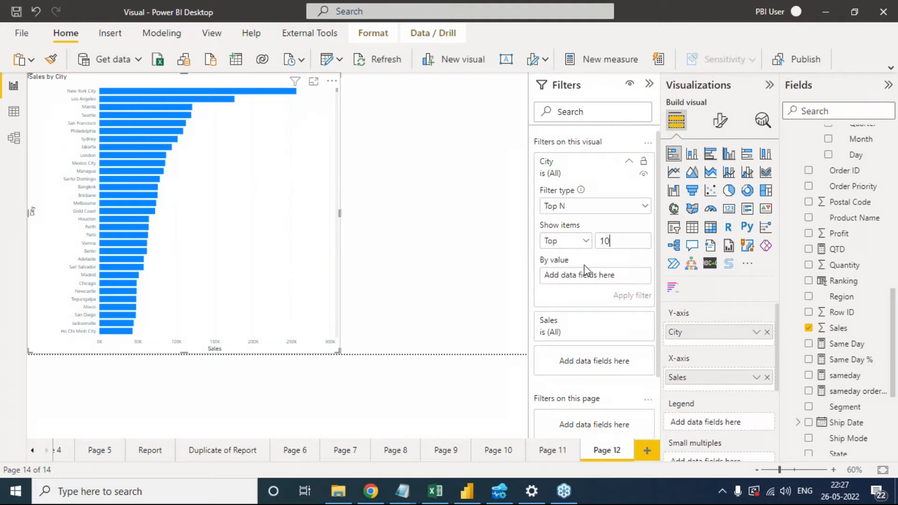
{"action": "left_click_drag", "start_coordinate": [838, 331], "coordinate": [611, 280]}
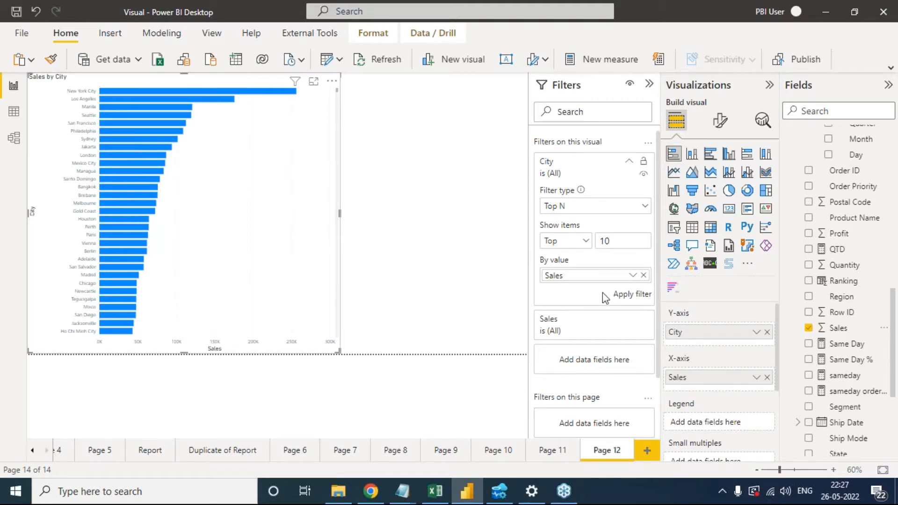
{"action": "left_click", "coordinate": [640, 299]}
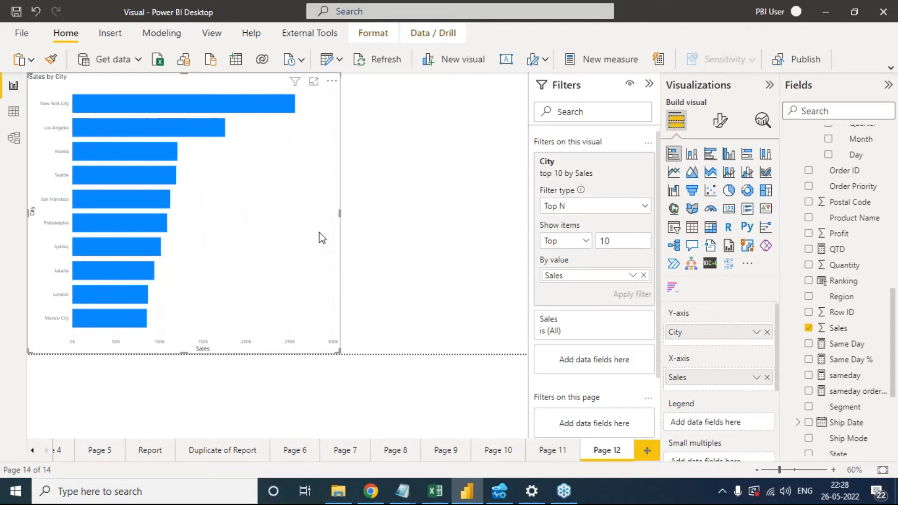
- Collapse the Filters, Visualizations and Fields panes, and shrink and reposition the Sales by City chart on the page
{"action": "left_click", "coordinate": [649, 85]}
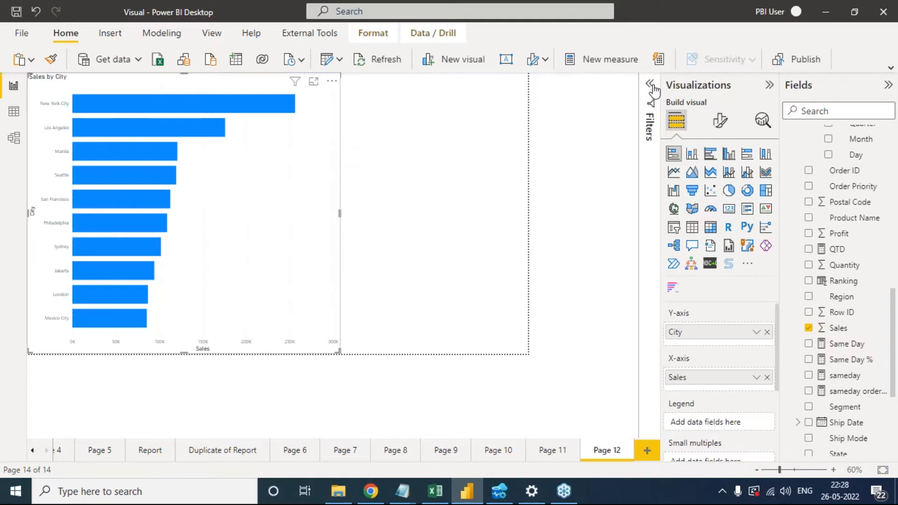
{"action": "left_click", "coordinate": [769, 85]}
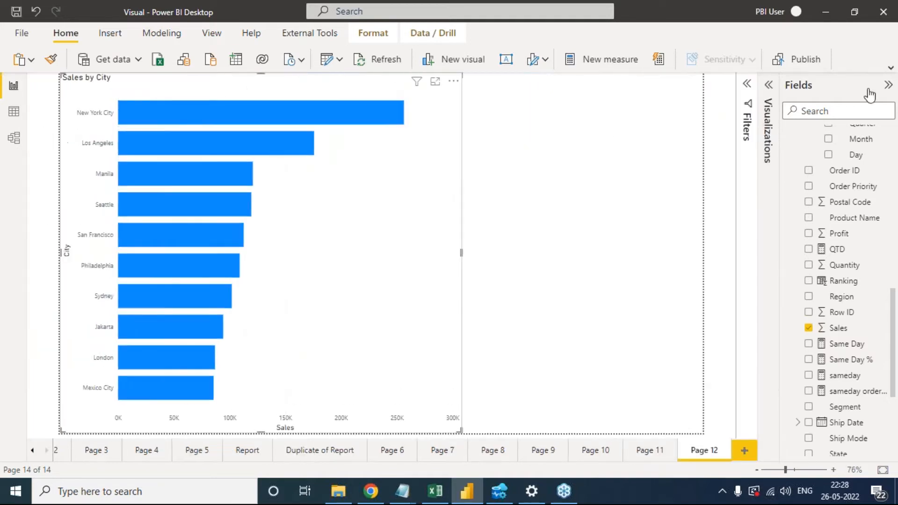
{"action": "left_click", "coordinate": [886, 85]}
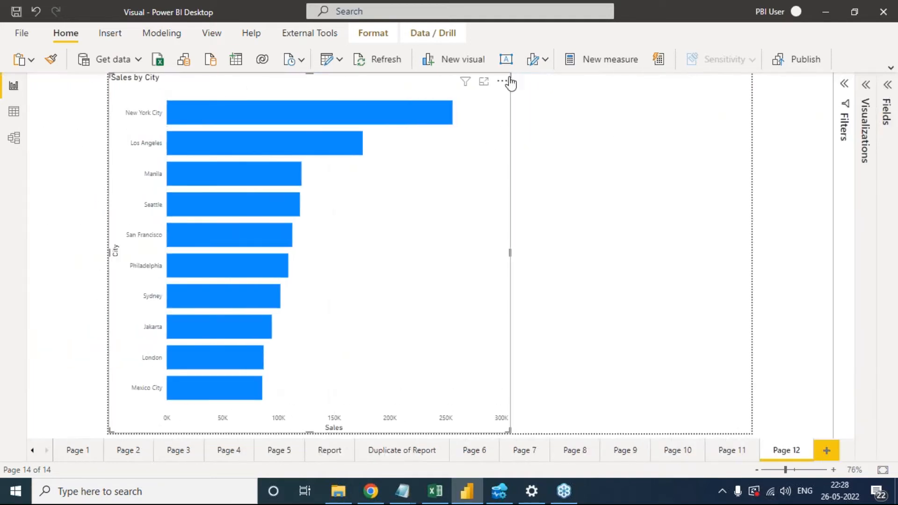
{"action": "left_click", "coordinate": [503, 81]}
{"action": "left_click", "coordinate": [485, 367]}
{"action": "left_click_drag", "start_coordinate": [509, 432], "coordinate": [316, 302]}
{"action": "left_click_drag", "start_coordinate": [274, 196], "coordinate": [287, 246]}
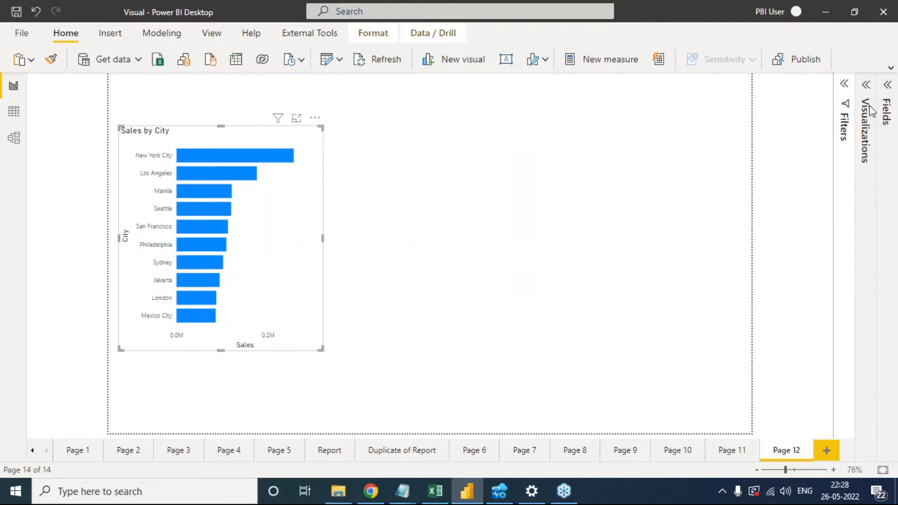
- Reopen the Visualizations and Filters panes and delete the Sales by City chart from Page 12
{"action": "left_click", "coordinate": [866, 85]}
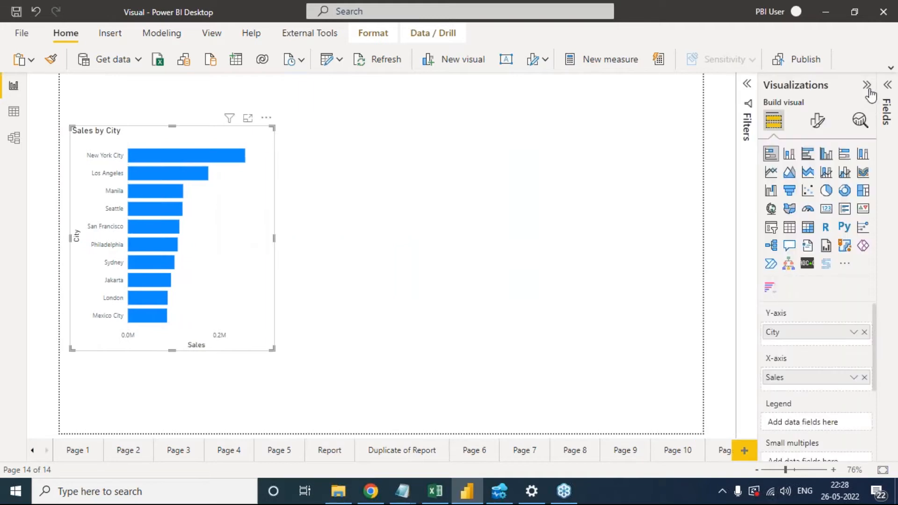
{"action": "left_click", "coordinate": [746, 84]}
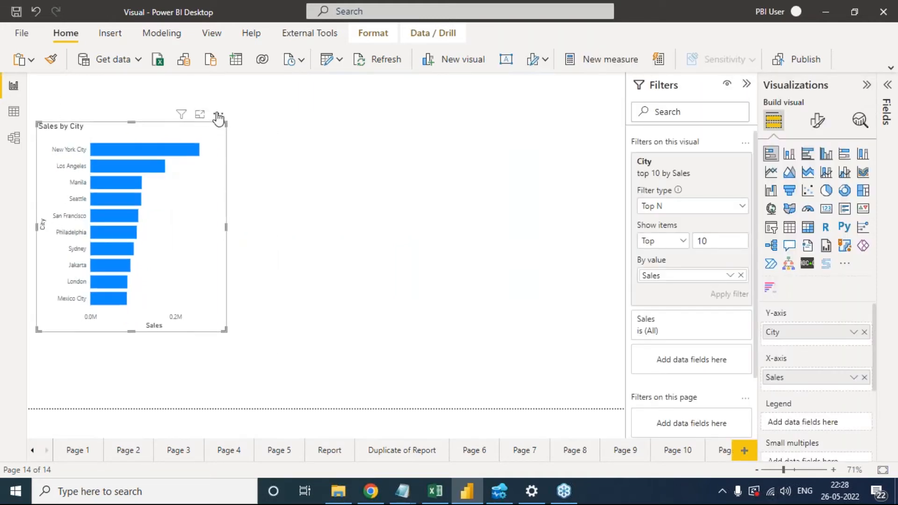
{"action": "left_click", "coordinate": [218, 114]}
{"action": "left_click", "coordinate": [264, 161]}
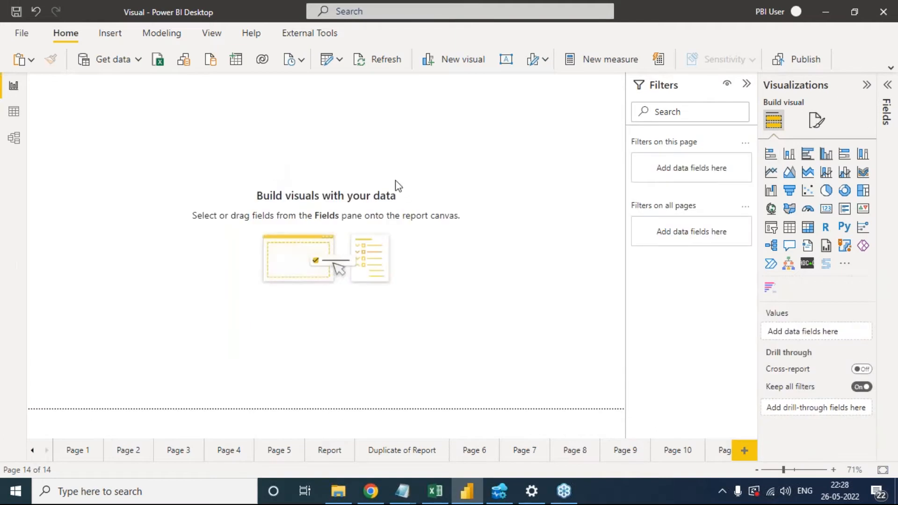
- Build a stacked bar chart with City from Orders on the Y-axis and Sales on the X-axis, and enlarge it
{"action": "left_click", "coordinate": [772, 154]}
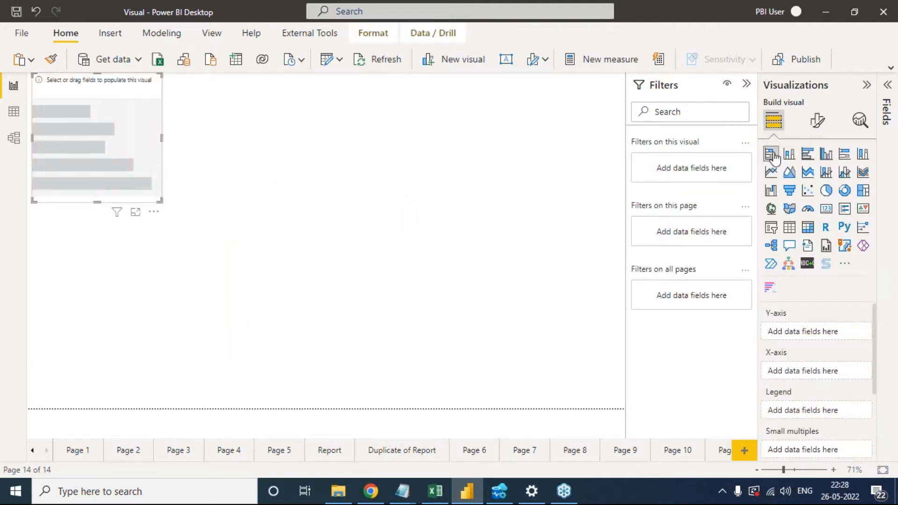
{"action": "left_click", "coordinate": [885, 111]}
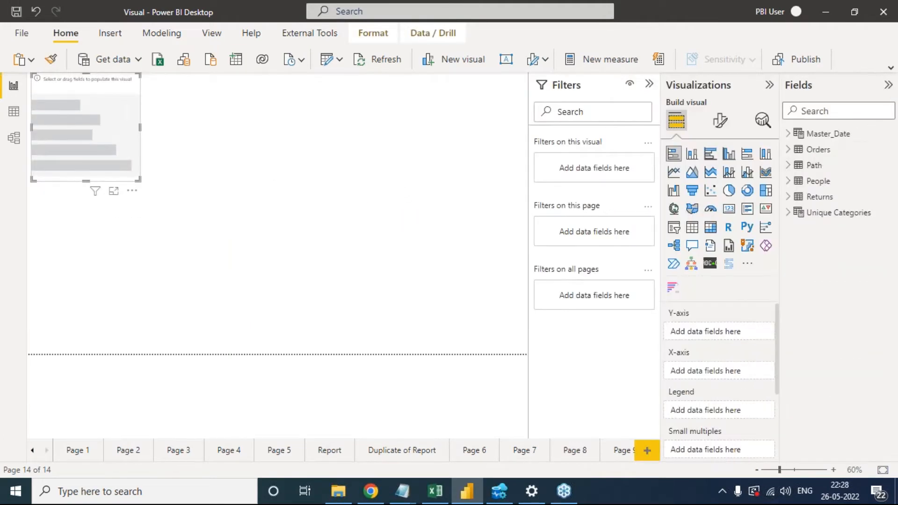
{"action": "left_click", "coordinate": [789, 150]}
{"action": "left_click_drag", "start_coordinate": [836, 180], "coordinate": [729, 327]}
{"action": "scroll", "coordinate": [832, 400], "scroll_direction": "down", "scroll_amount": 6}
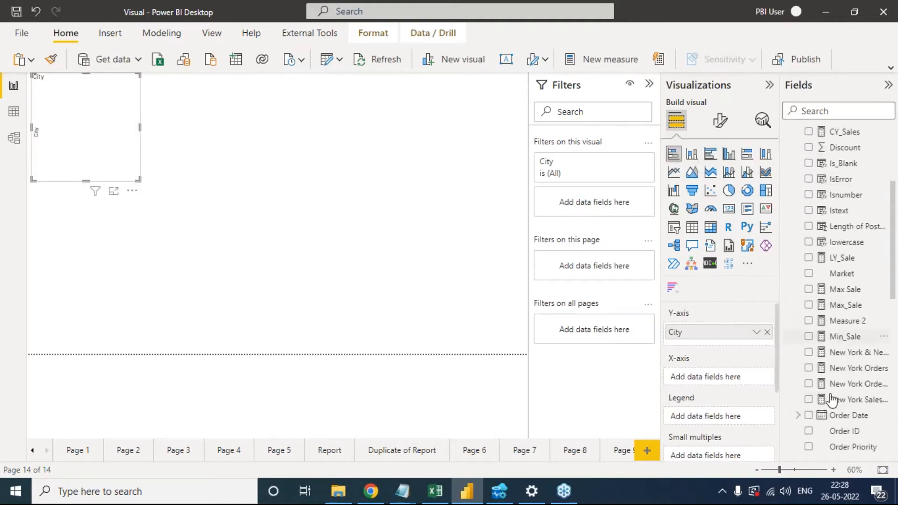
{"action": "scroll", "coordinate": [832, 400], "scroll_direction": "down", "scroll_amount": 5}
{"action": "left_click_drag", "start_coordinate": [837, 349], "coordinate": [756, 376]}
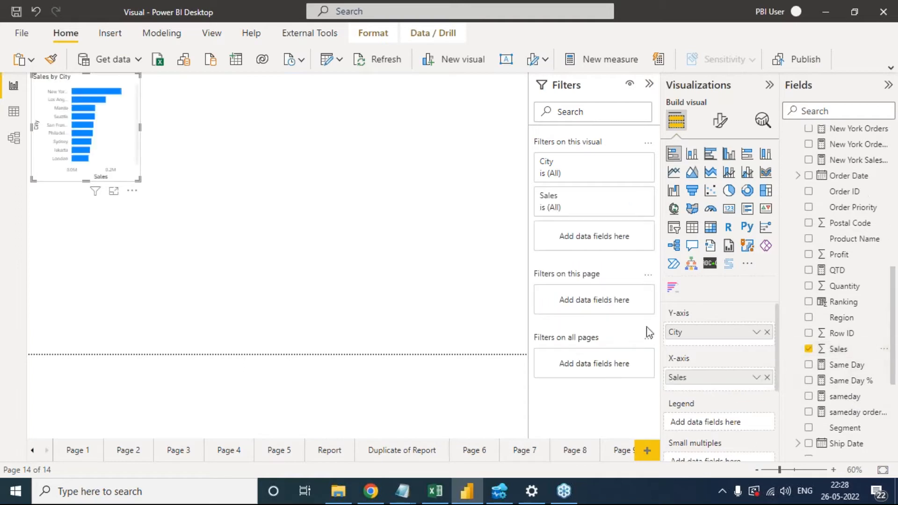
{"action": "left_click_drag", "start_coordinate": [138, 178], "coordinate": [190, 300]}
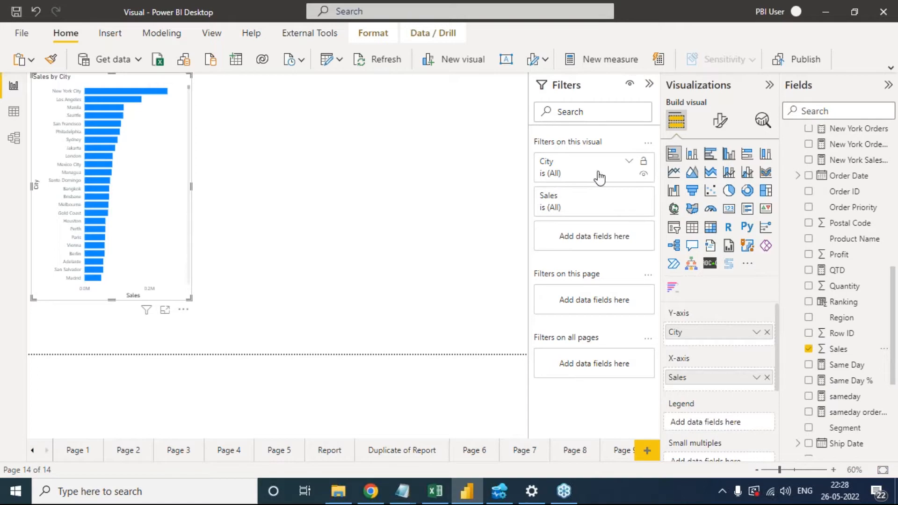
- Apply a Top N filter to City on the new chart, showing the top 10 items by Sales
{"action": "left_click", "coordinate": [629, 162]}
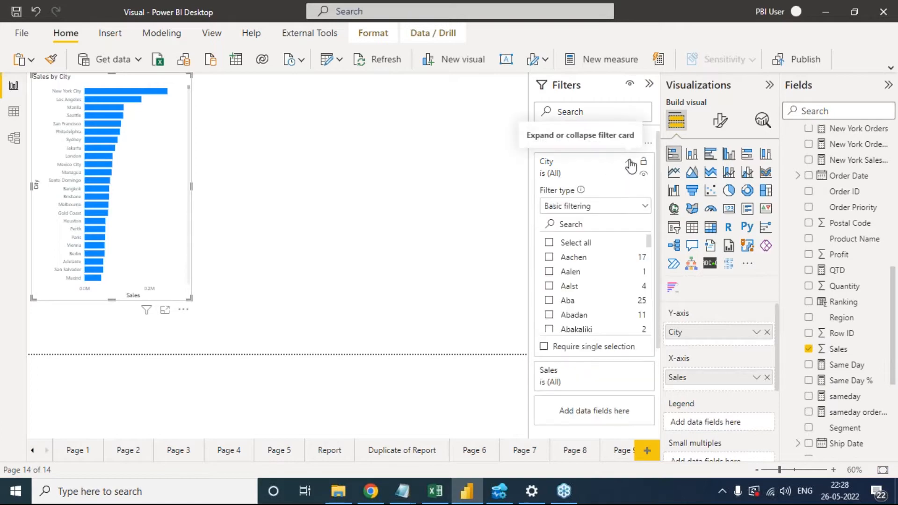
{"action": "left_click", "coordinate": [622, 206]}
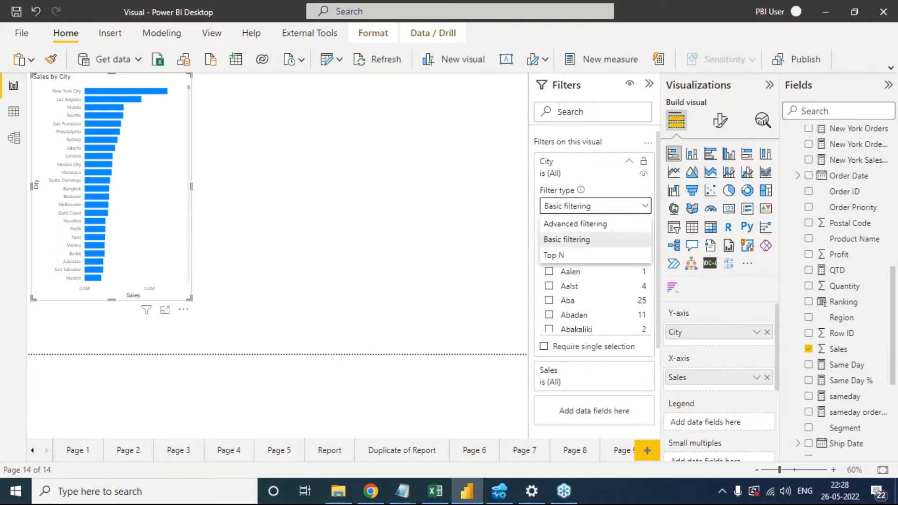
{"action": "left_click", "coordinate": [561, 255]}
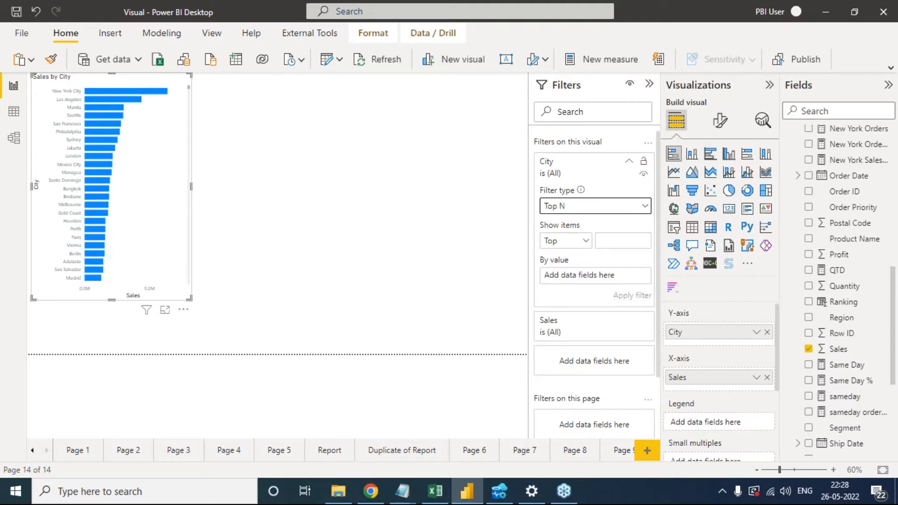
{"action": "left_click", "coordinate": [633, 243]}
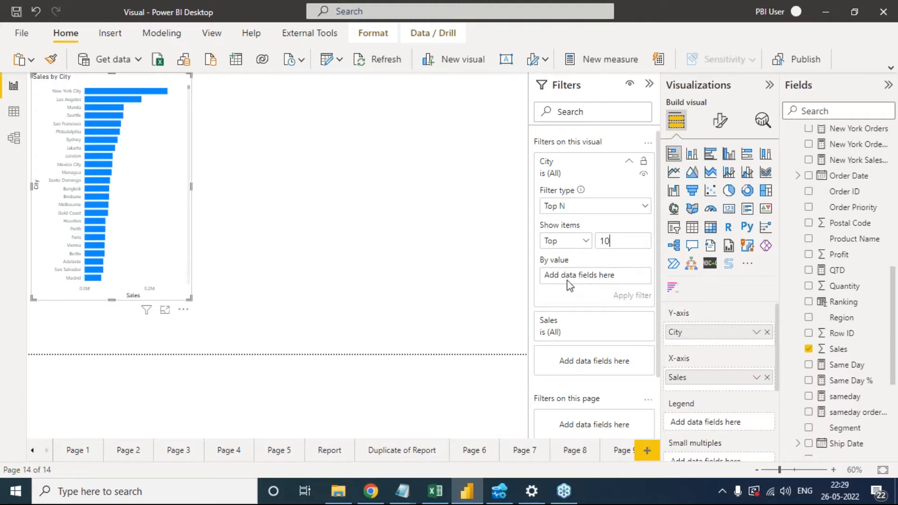
{"action": "left_click_drag", "start_coordinate": [837, 349], "coordinate": [606, 274]}
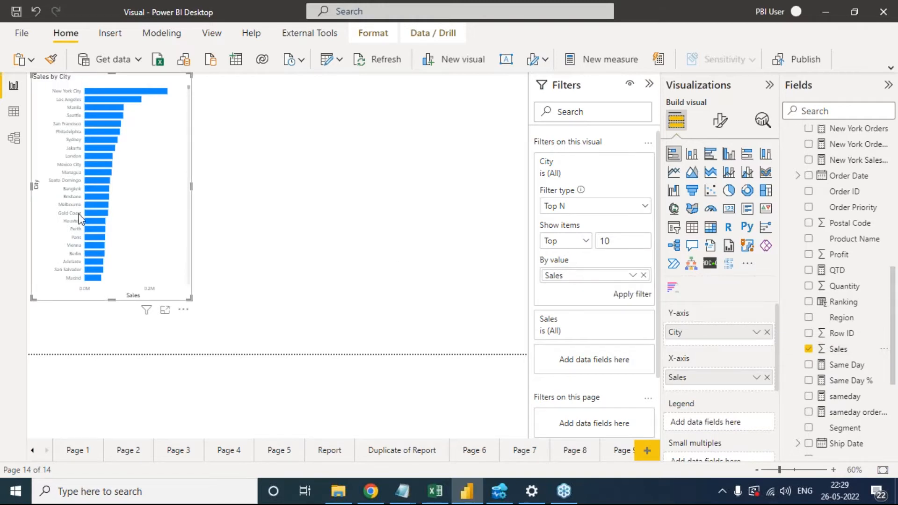
{"action": "left_click", "coordinate": [629, 299]}
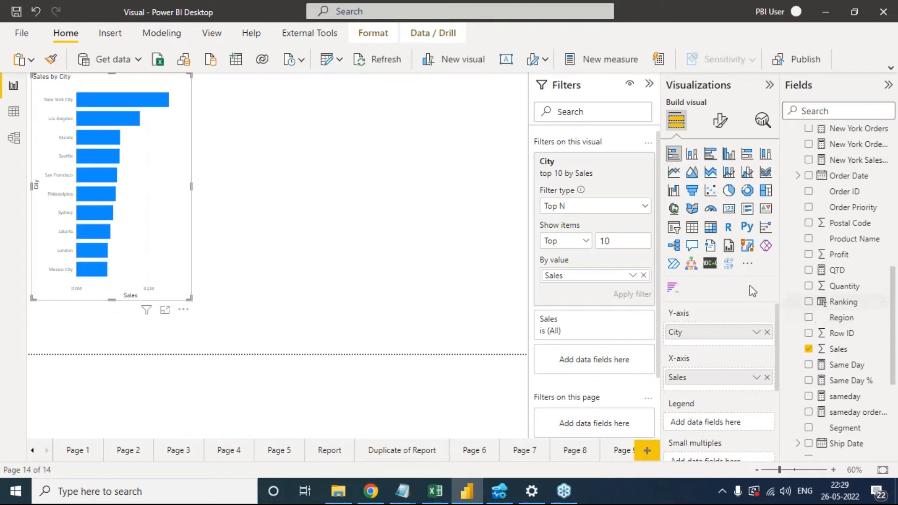
- Switch the City filter to advanced filtering for values containing NEW, apply it, and widen and reposition the chart
{"action": "left_click", "coordinate": [644, 206]}
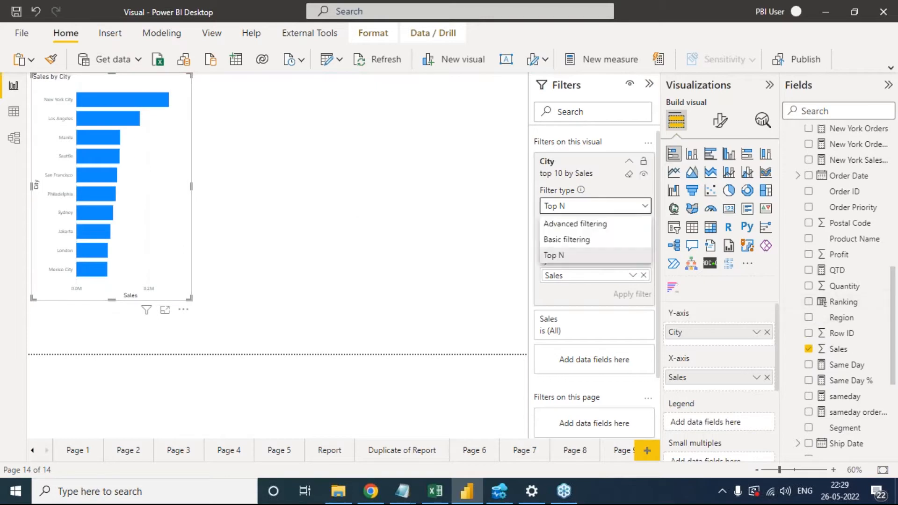
{"action": "left_click", "coordinate": [610, 224]}
{"action": "left_click", "coordinate": [633, 245]}
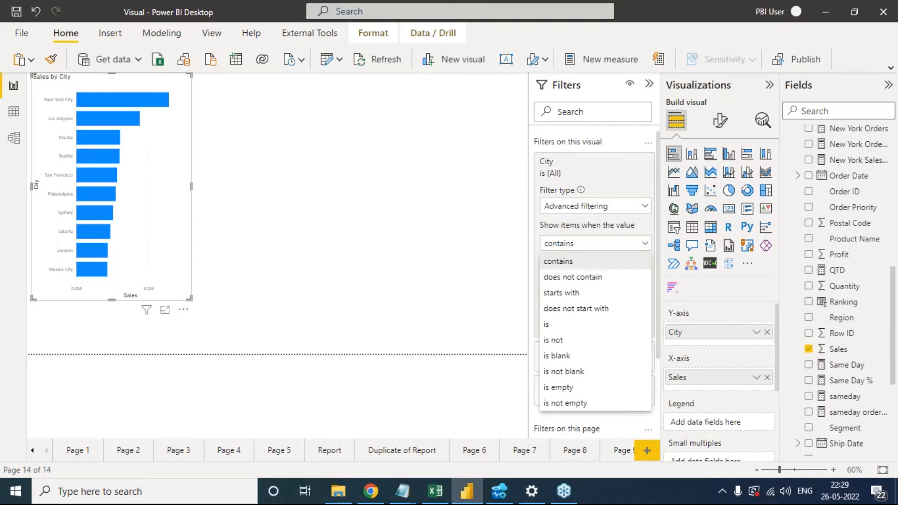
{"action": "left_click", "coordinate": [616, 266]}
{"action": "left_click", "coordinate": [579, 262]}
{"action": "type", "text": "NE"}
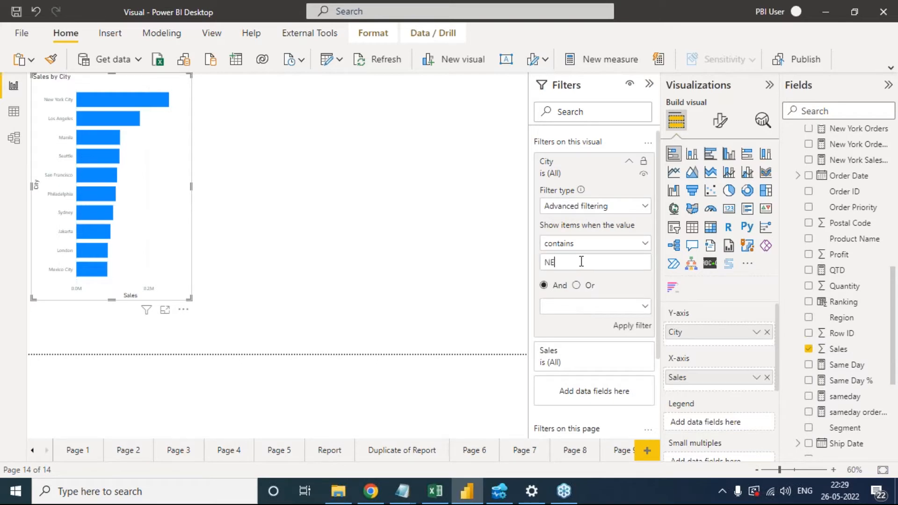
{"action": "type", "text": "W"}
{"action": "left_click", "coordinate": [637, 328]}
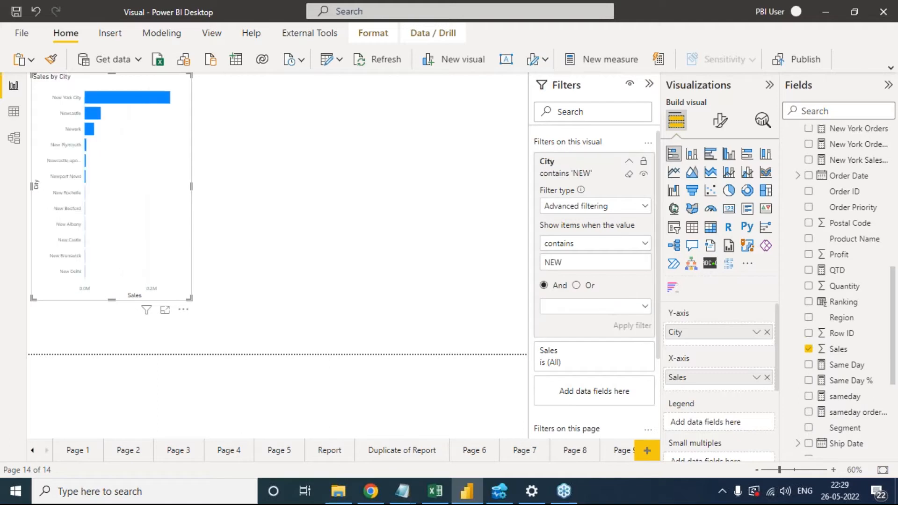
{"action": "left_click_drag", "start_coordinate": [193, 187], "coordinate": [400, 220]}
{"action": "left_click_drag", "start_coordinate": [286, 205], "coordinate": [308, 265]}
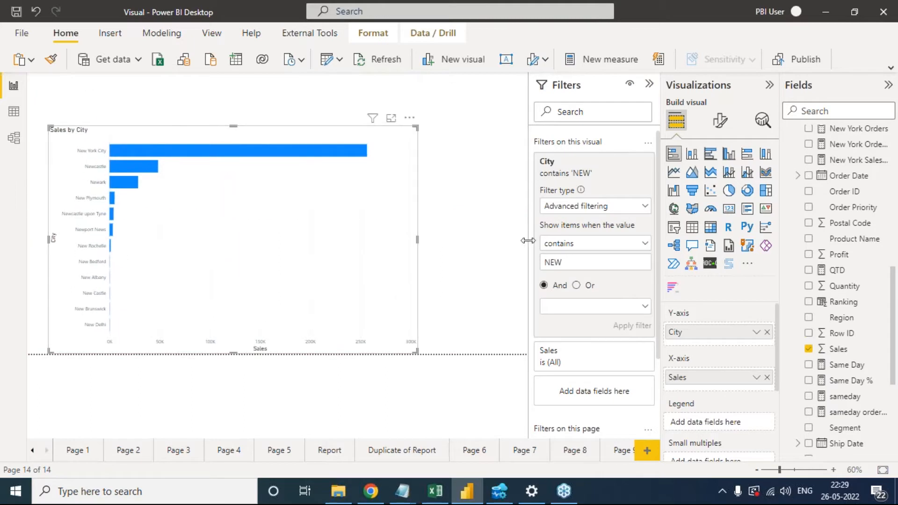
- Change the City filter from advanced filtering back to Top N, showing the top 10 by Sales, and apply it
{"action": "left_click", "coordinate": [592, 244]}
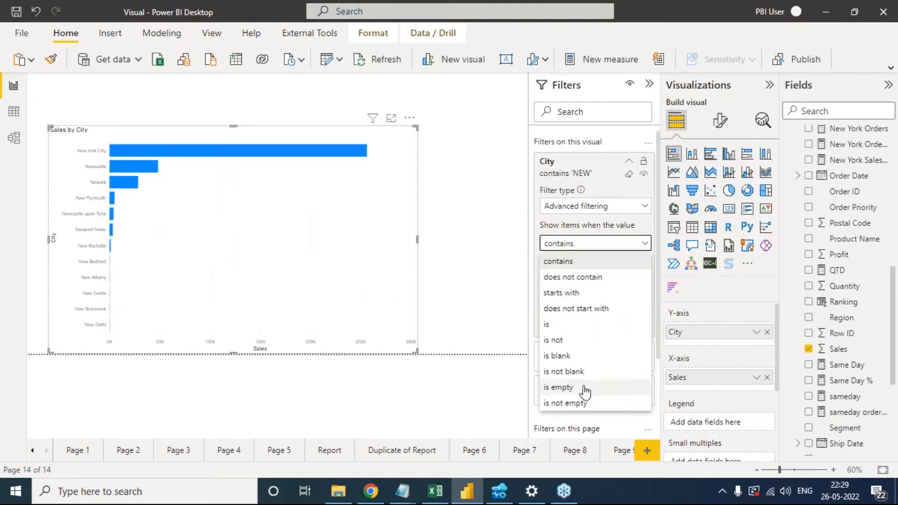
{"action": "left_click", "coordinate": [645, 209]}
{"action": "left_click", "coordinate": [643, 207]}
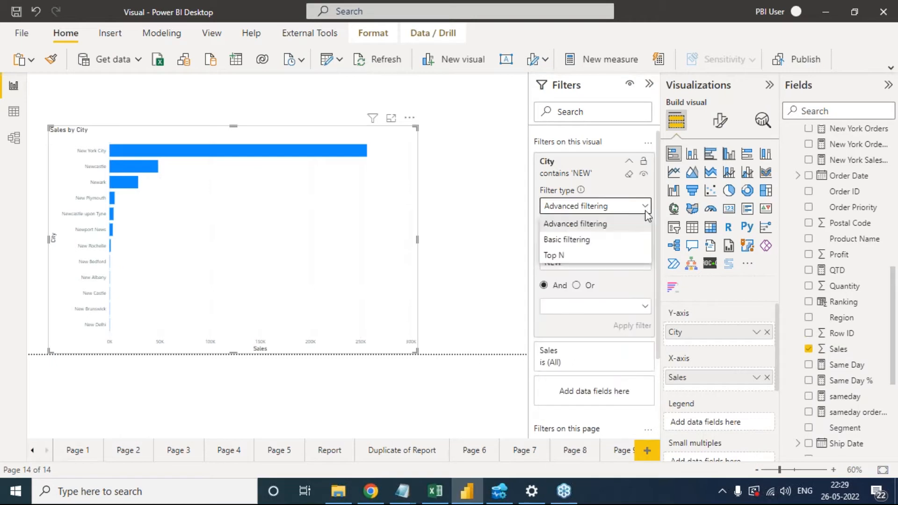
{"action": "left_click", "coordinate": [596, 256]}
{"action": "left_click", "coordinate": [614, 239]}
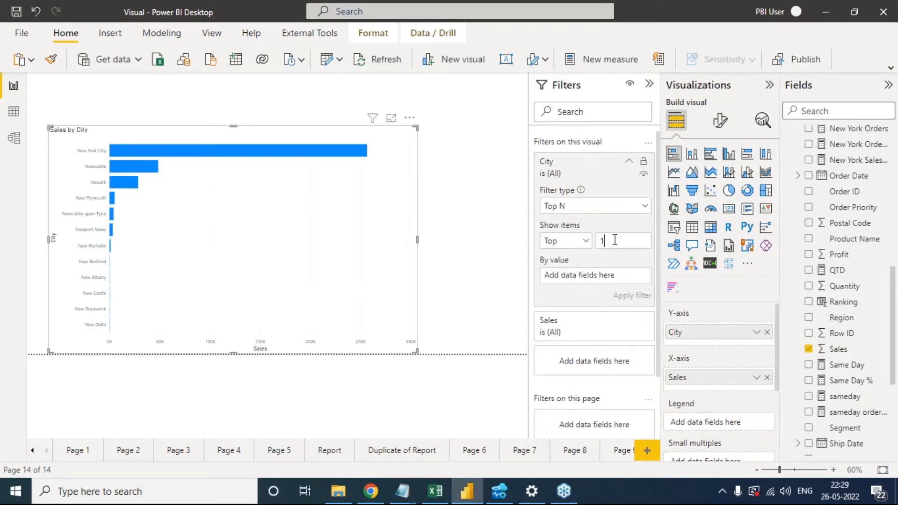
{"action": "left_click_drag", "start_coordinate": [837, 348], "coordinate": [603, 277]}
{"action": "left_click", "coordinate": [631, 295]}
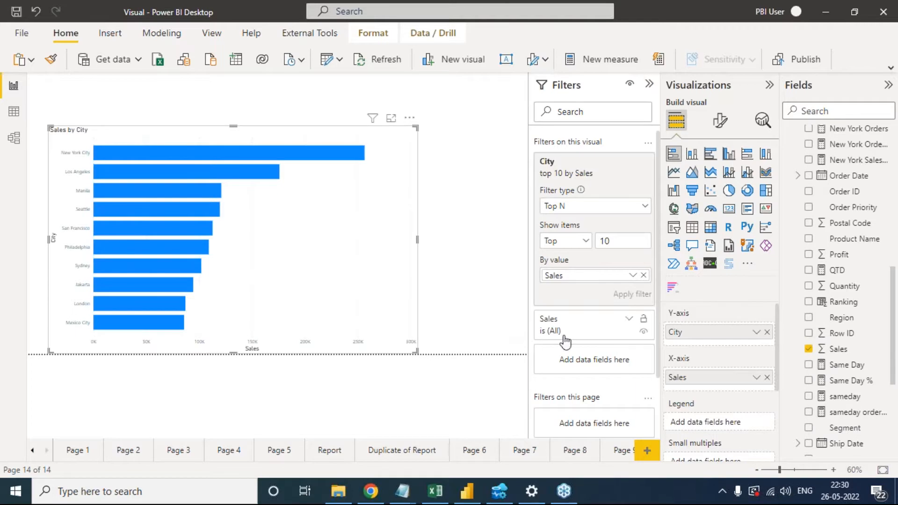
{"action": "key", "text": "alt+Tab"}
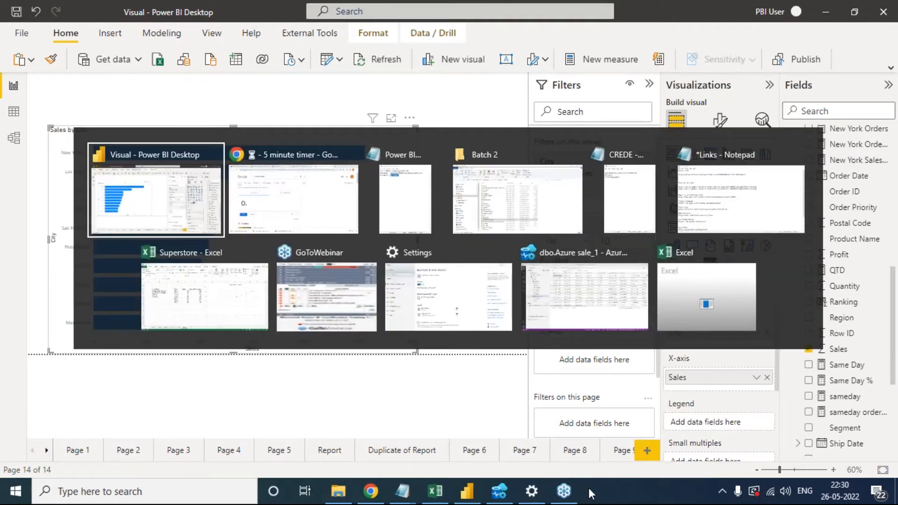
{"action": "key", "text": "Tab"}
{"action": "key", "text": "Tab"}
{"action": "key", "text": "Tab"}
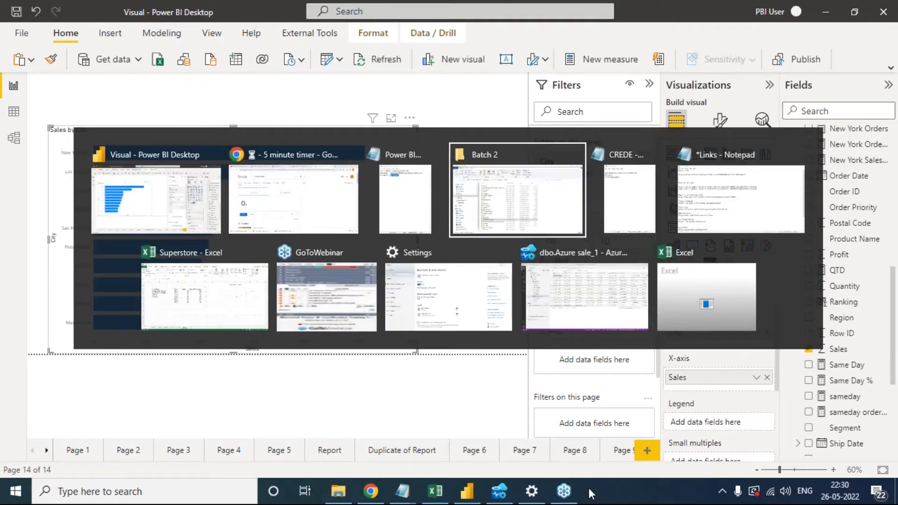
{"action": "key", "text": "shift+Tab"}
{"action": "key", "text": "shift+Tab"}
{"action": "key", "text": "shift+Tab"}
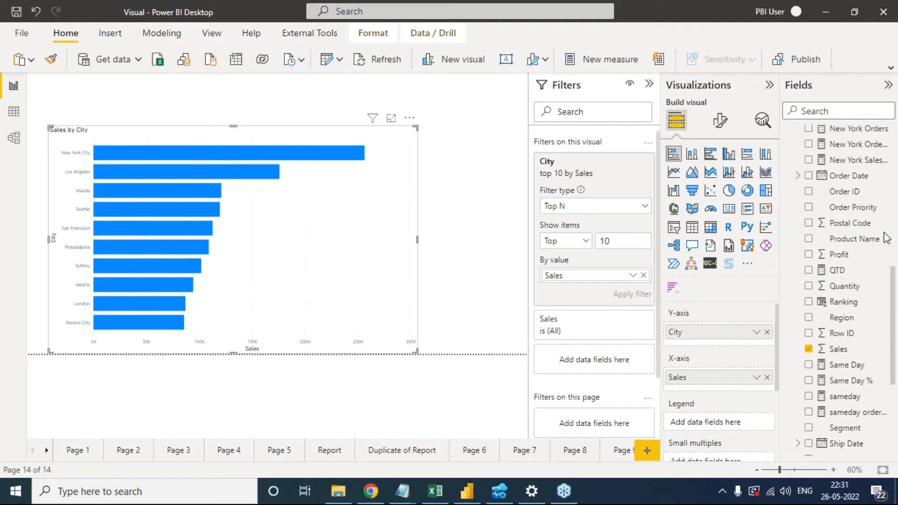
{"action": "left_click", "coordinate": [817, 281]}
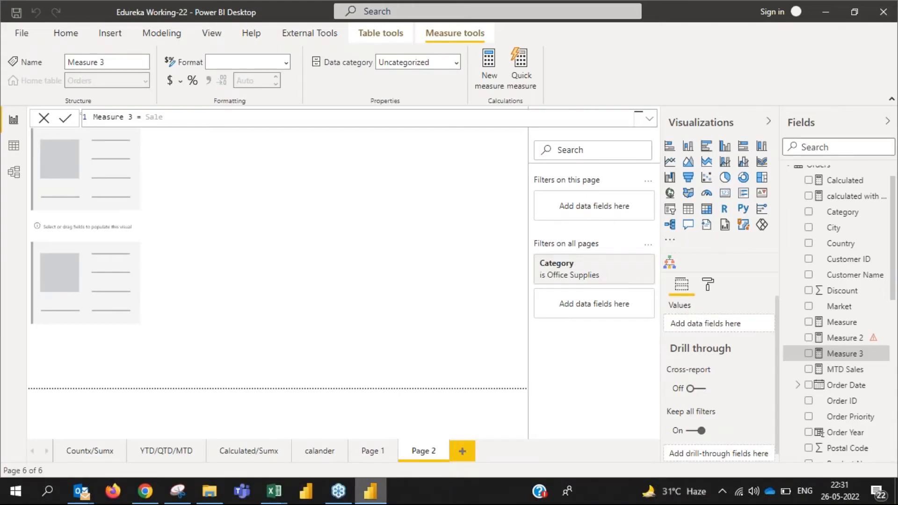
- Try to reference the column directly in Measure 3 by replacing its expression with sale
{"action": "key", "text": "BackSpace"}
{"action": "key", "text": "BackSpace"}
{"action": "key", "text": "BackSpace"}
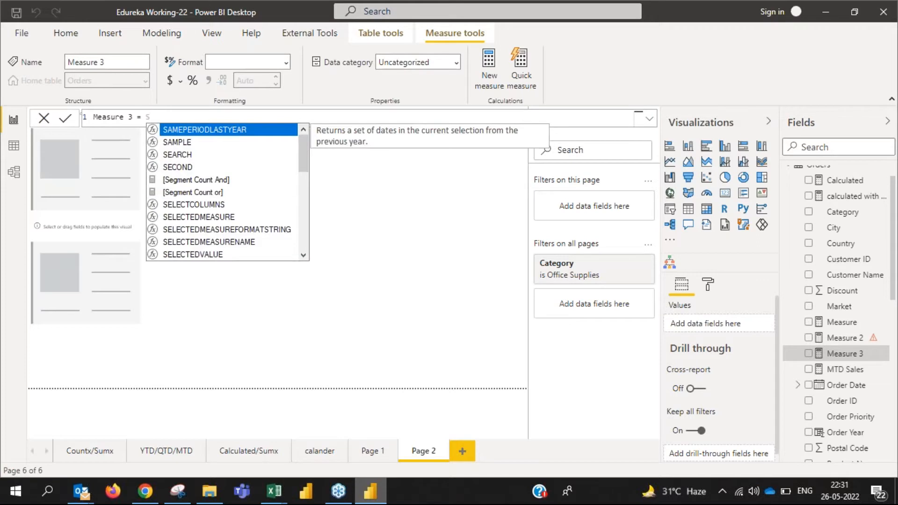
{"action": "key", "text": "BackSpace"}
{"action": "type", "text": "sale"}
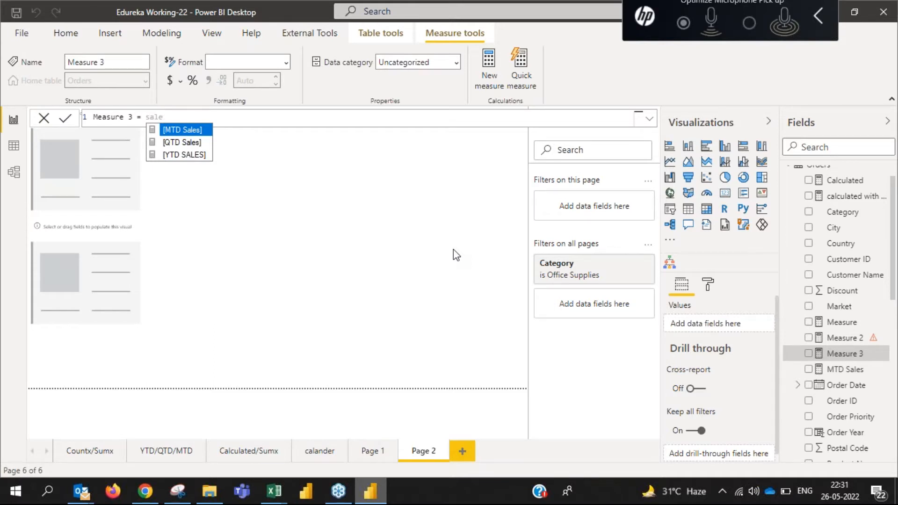
- Try starting the Measure 3 formula with the SUM function and the column search text sal
{"action": "key", "text": "BackSpace"}
{"action": "key", "text": "BackSpace"}
{"action": "key", "text": "BackSpace"}
{"action": "type", "text": "sum"}
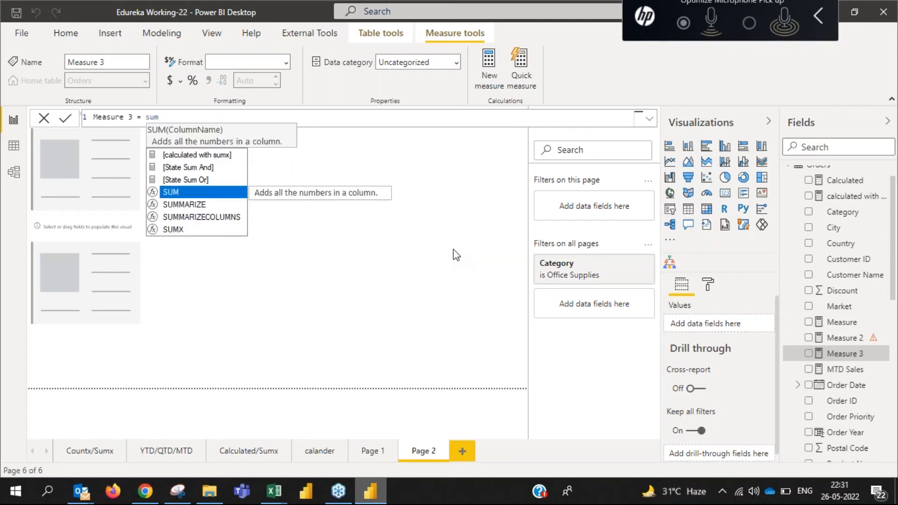
{"action": "key", "text": "Tab"}
{"action": "type", "text": "sa"}
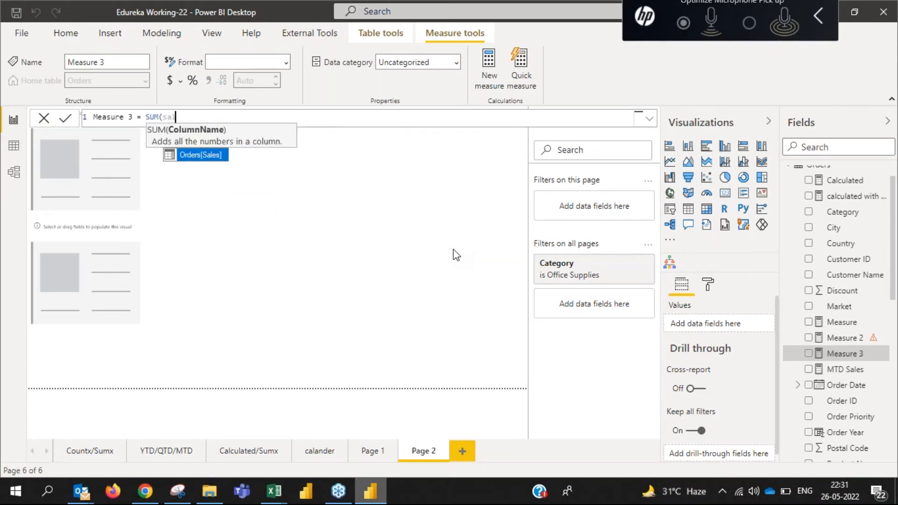
- Replace the SUM expression in Measure 3 with the table reference order[sal
{"action": "key", "text": "BackSpace"}
{"action": "key", "text": "BackSpace"}
{"action": "key", "text": "BackSpace"}
{"action": "key", "text": "BackSpace"}
{"action": "key", "text": "BackSpace"}
{"action": "key", "text": "BackSpace"}
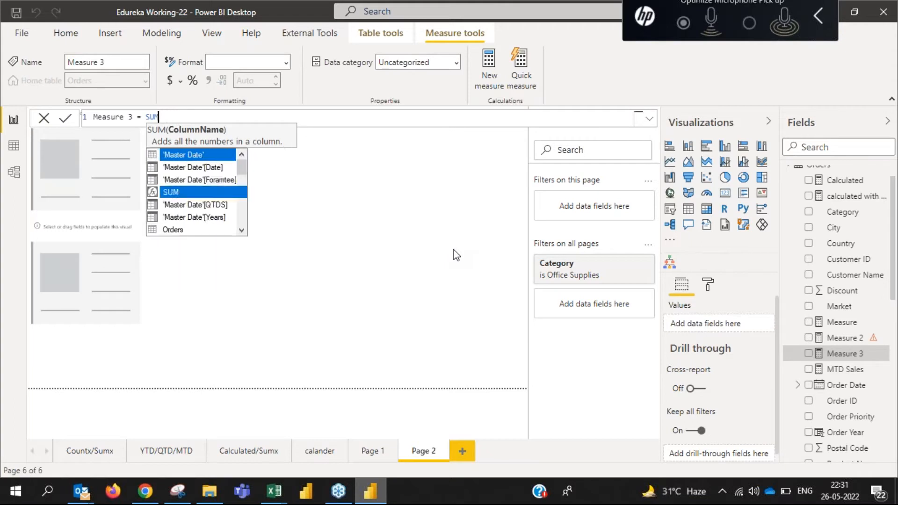
{"action": "type", "text": "o"}
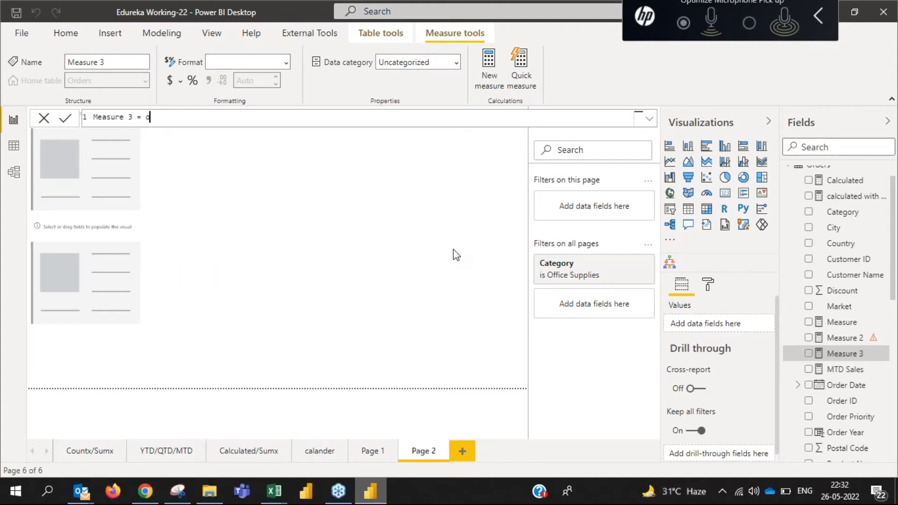
{"action": "type", "text": "rder"}
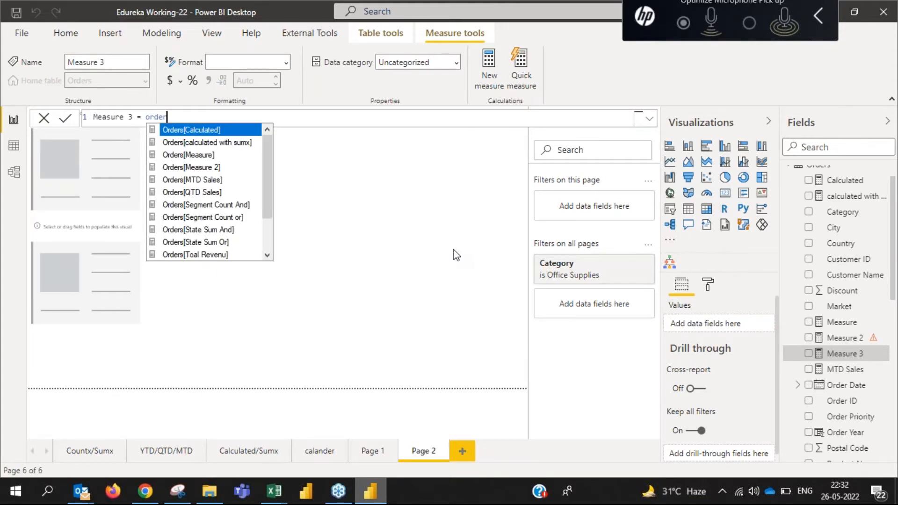
{"action": "type", "text": "[sal"}
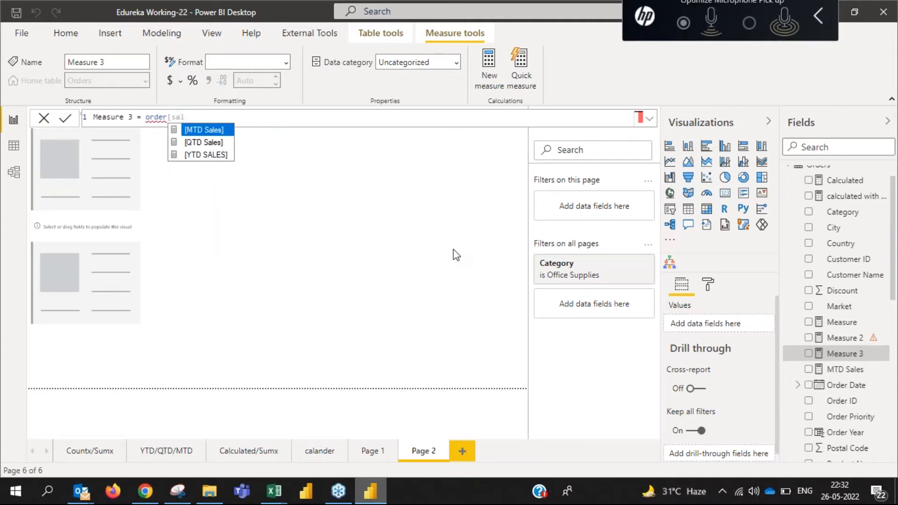
- Clear the unfinished table reference from the Measure 3 formula
{"action": "key", "text": "BackSpace"}
{"action": "key", "text": "BackSpace"}
{"action": "key", "text": "BackSpace"}
{"action": "key", "text": "BackSpace"}
{"action": "key", "text": "BackSpace"}
{"action": "key", "text": "BackSpace"}
{"action": "key", "text": "BackSpace"}
{"action": "key", "text": "BackSpace"}
{"action": "key", "text": "BackSpace"}
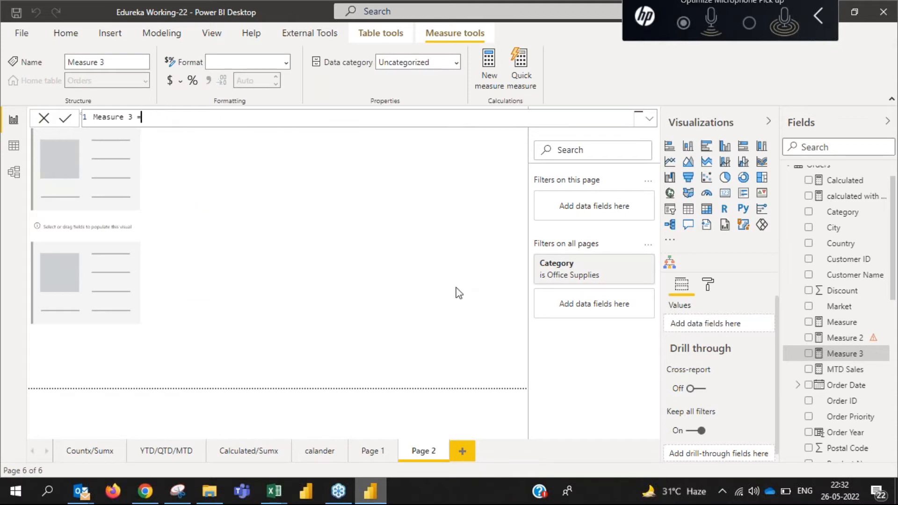
- Add an empty gauge visual to Page 2 and deselect it
{"action": "left_click", "coordinate": [701, 66]}
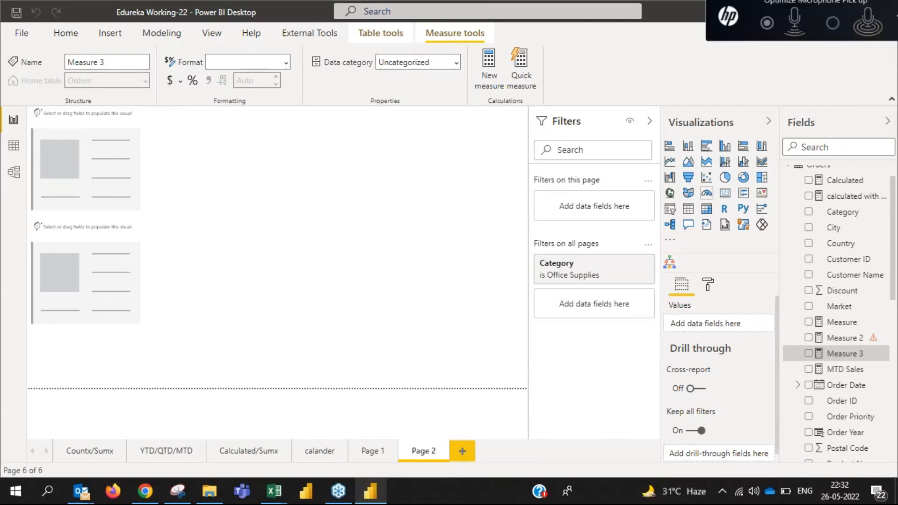
{"action": "left_click", "coordinate": [706, 192]}
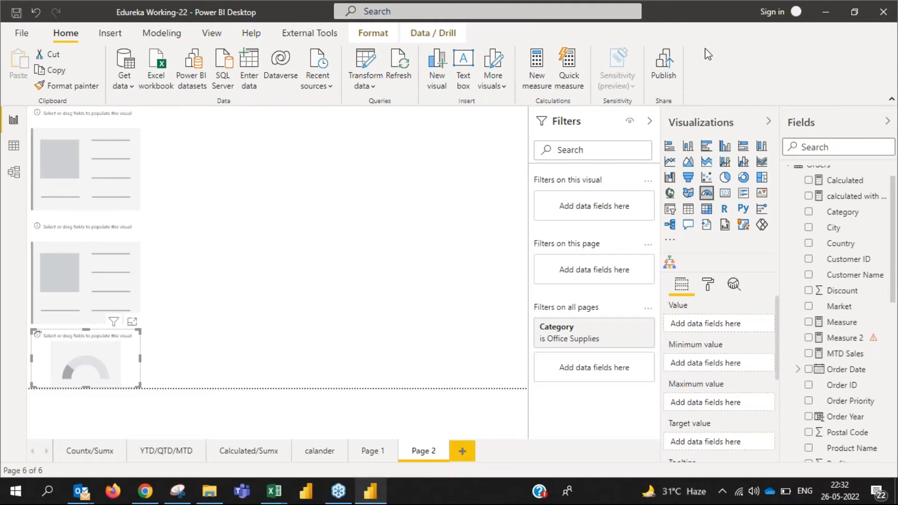
{"action": "key", "text": "Escape"}
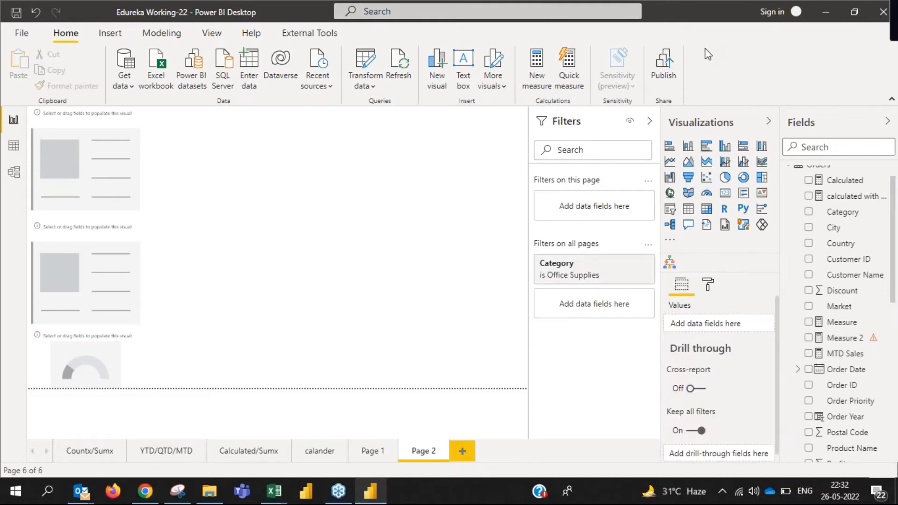
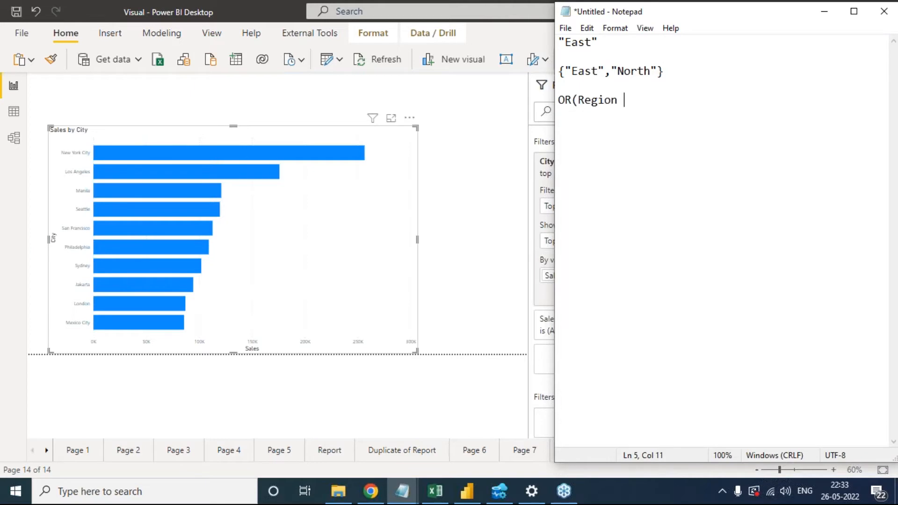
- Complete the condition in the notes as OR(Region = "East",Region"North) and minimize the notes window
{"action": "type", "text": "= \"East\",Region\"North)"}
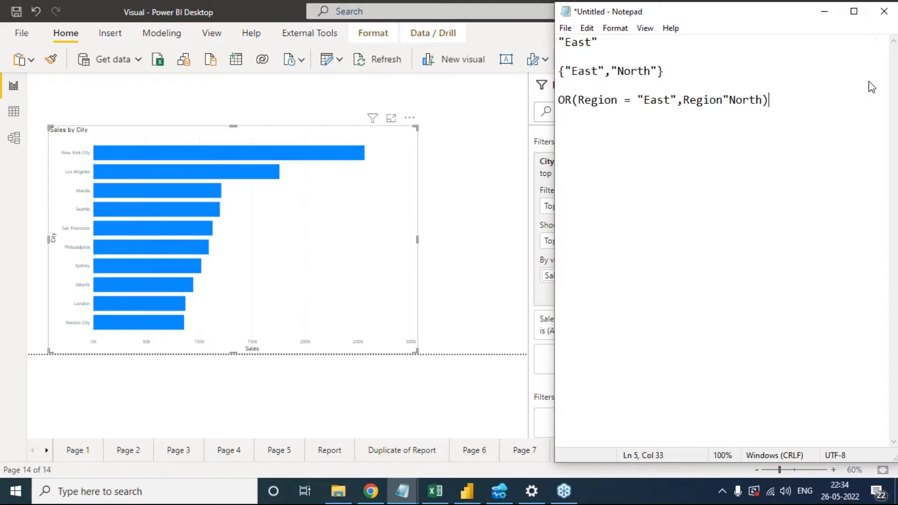
{"action": "left_click", "coordinate": [770, 133]}
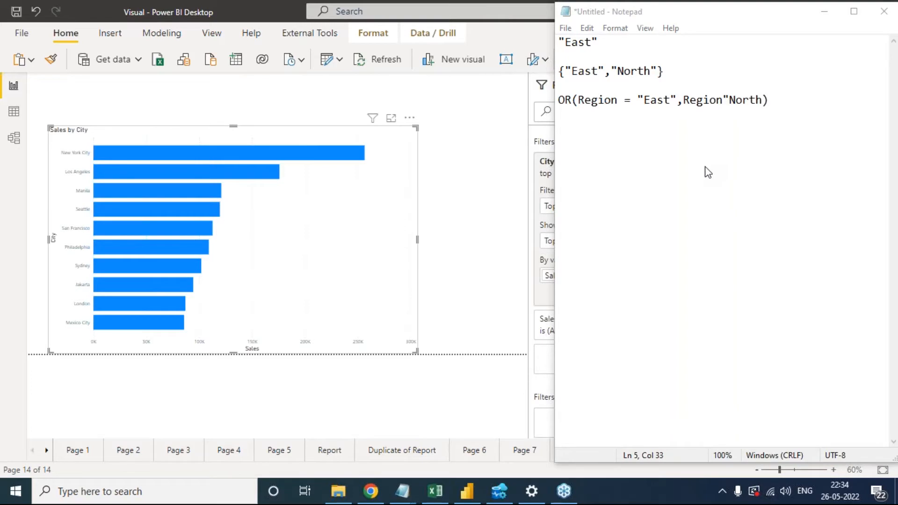
{"action": "left_click", "coordinate": [824, 12]}
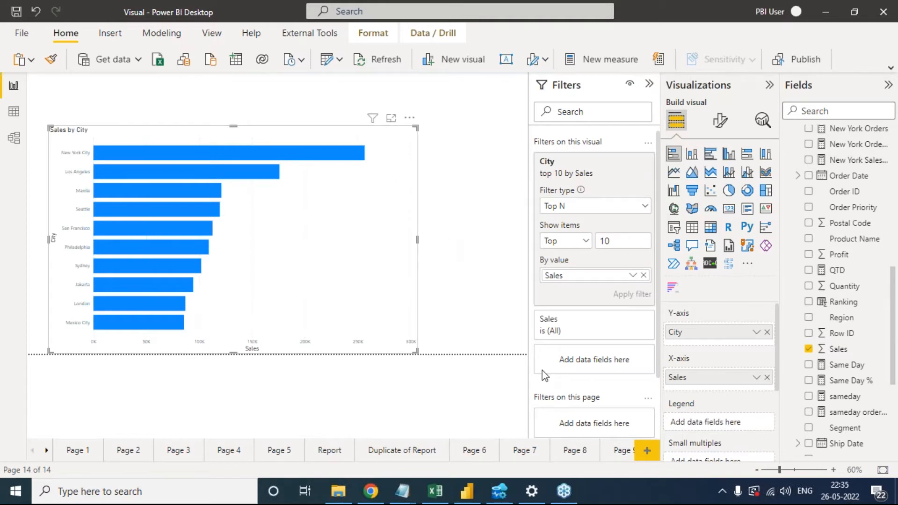
- On the Duplicate of Report page, cross-filter the visuals from the Sales by Region chart by Office Supplies, then by Technology
{"action": "left_click", "coordinate": [397, 456]}
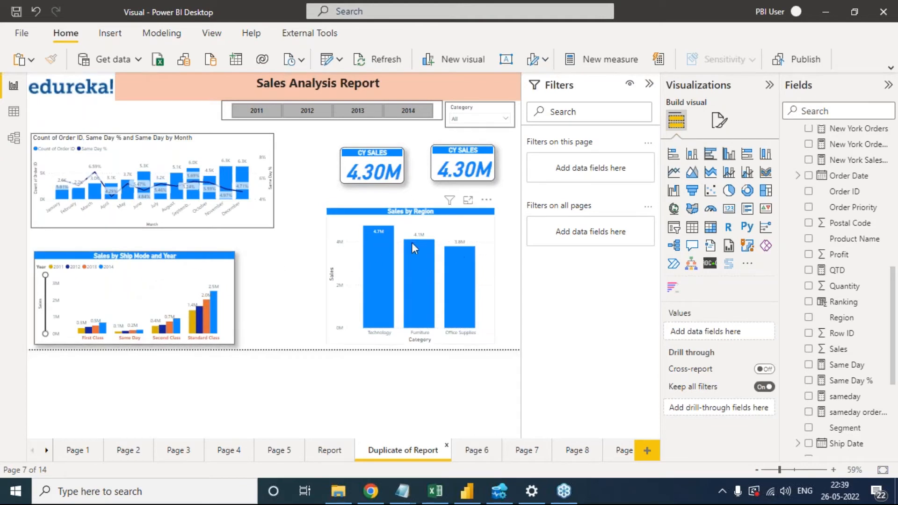
{"action": "left_click", "coordinate": [448, 240]}
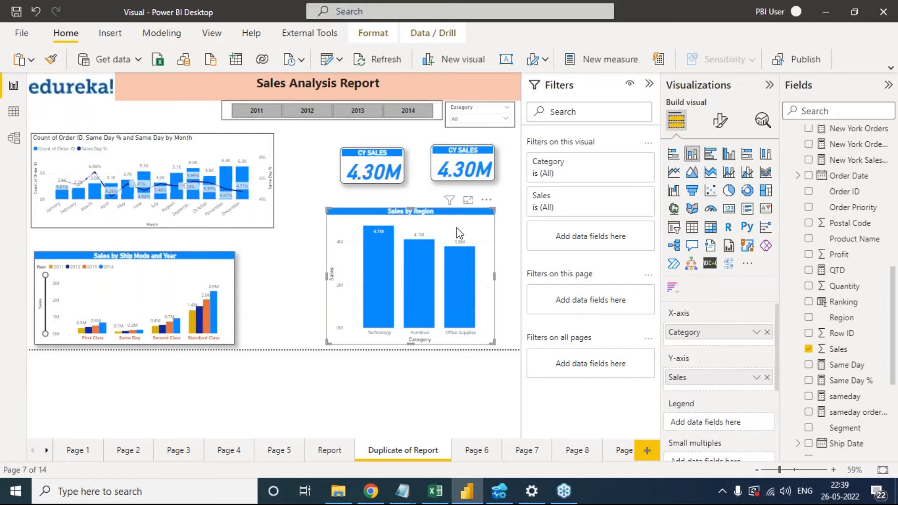
{"action": "left_click", "coordinate": [458, 288]}
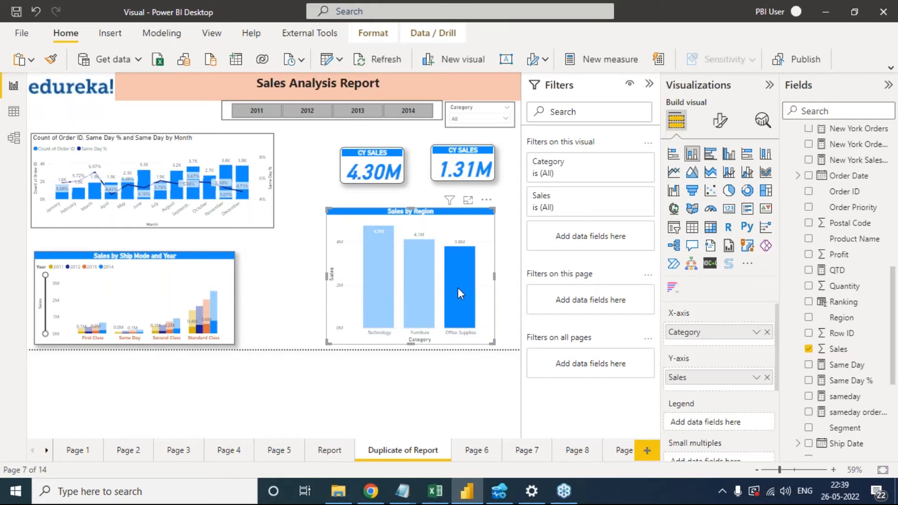
{"action": "left_click", "coordinate": [381, 255]}
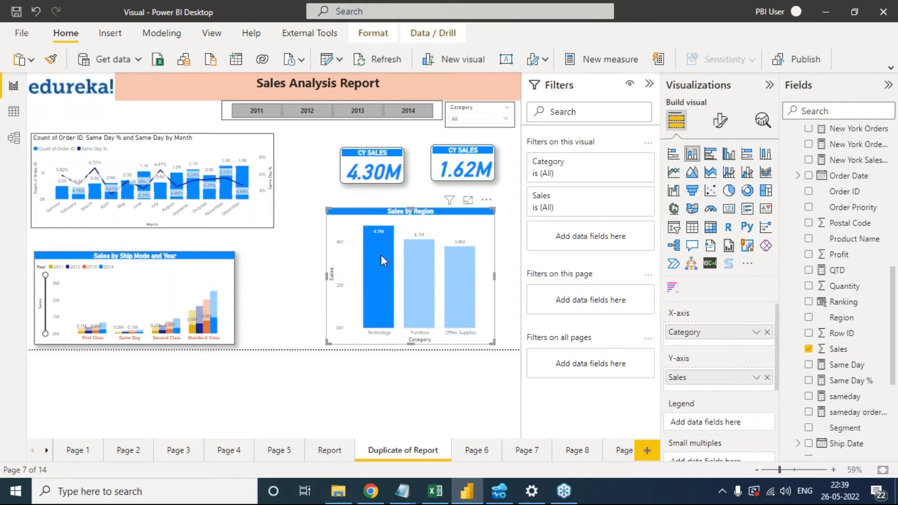
{"action": "double_click", "coordinate": [306, 253]}
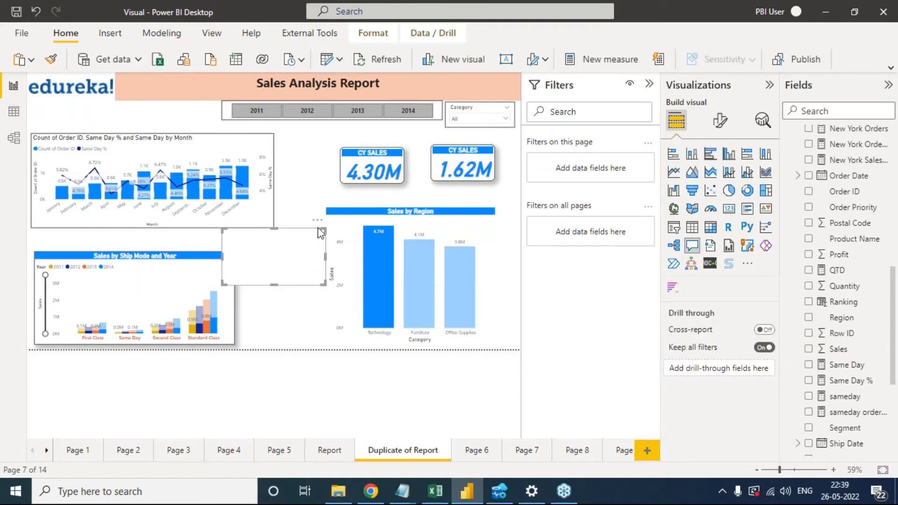
{"action": "left_click", "coordinate": [318, 220]}
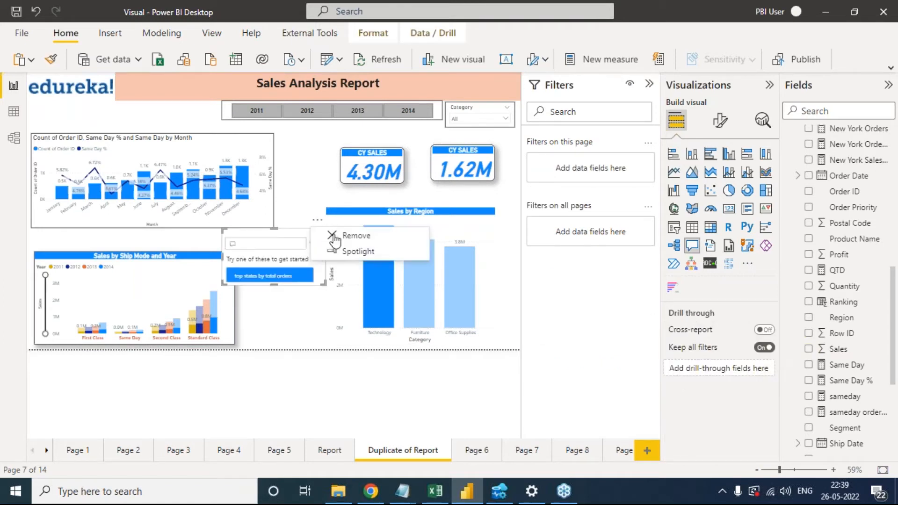
{"action": "left_click", "coordinate": [339, 237]}
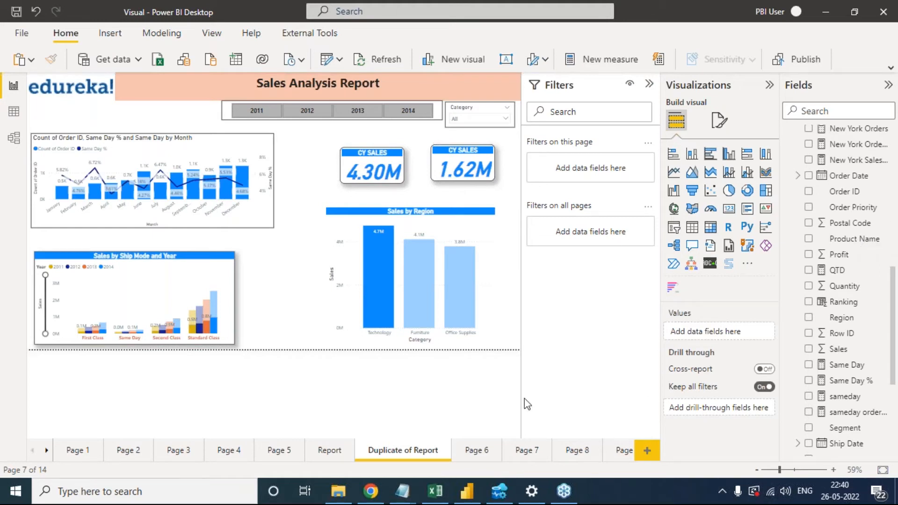
- Switch to the Superstore workbook in Excel and view its Orders sheet
{"action": "left_click", "coordinate": [338, 491]}
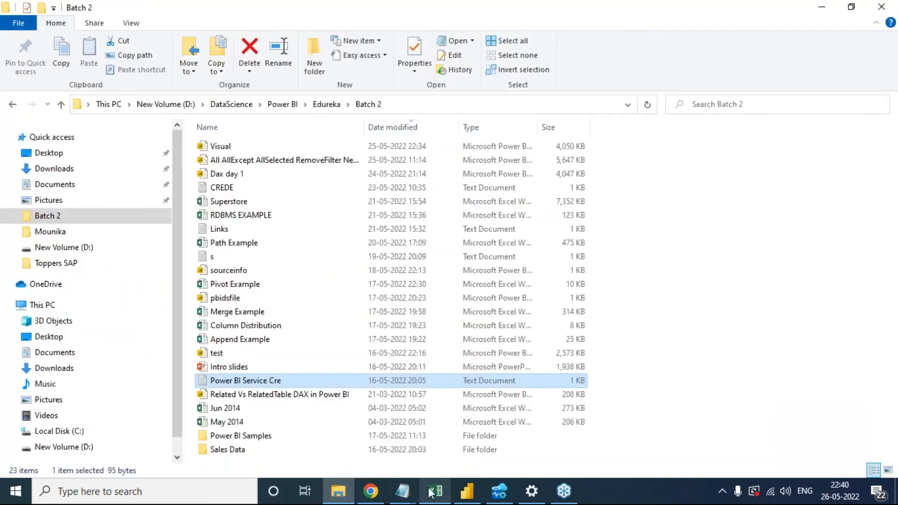
{"action": "left_click", "coordinate": [431, 491]}
{"action": "left_click", "coordinate": [268, 454]}
{"action": "left_click", "coordinate": [303, 455]}
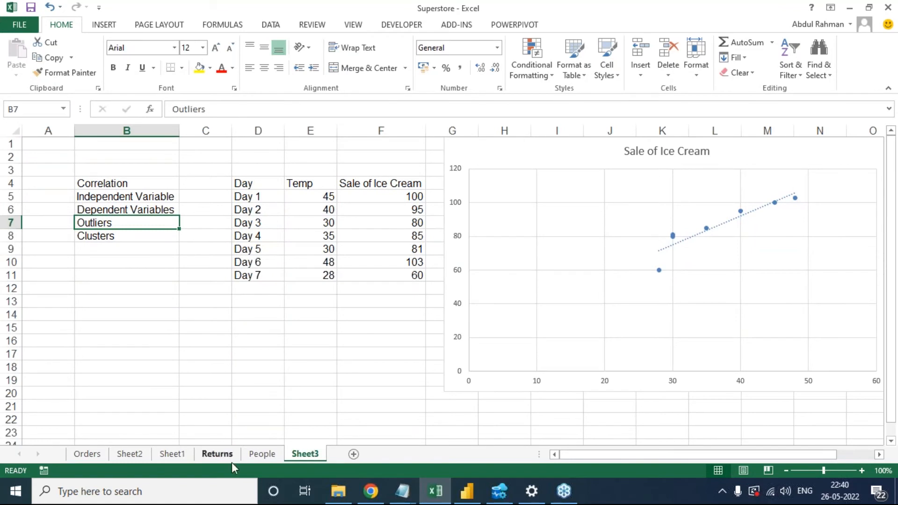
{"action": "left_click", "coordinate": [105, 456]}
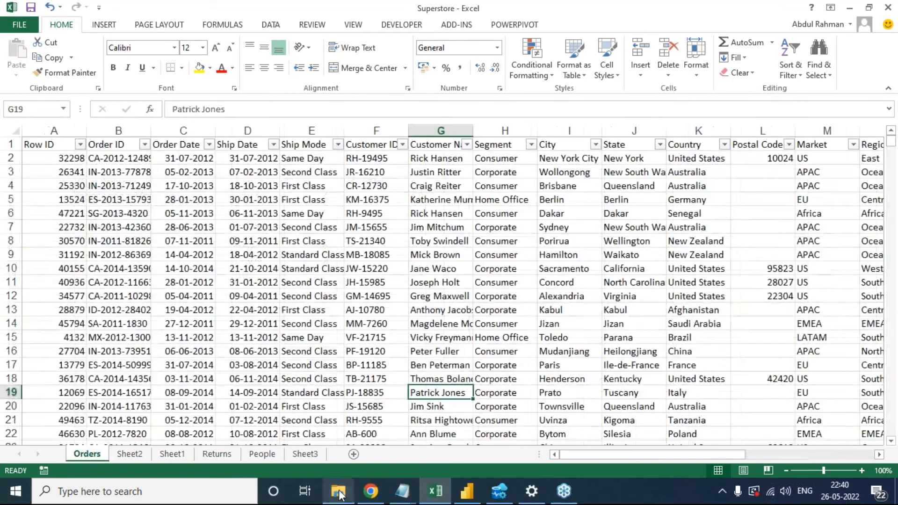
- Open the RDBMS EXAMPLE workbook from the Batch 2 folder and show the New York Orders formulas on Sheet1
{"action": "left_click", "coordinate": [339, 491]}
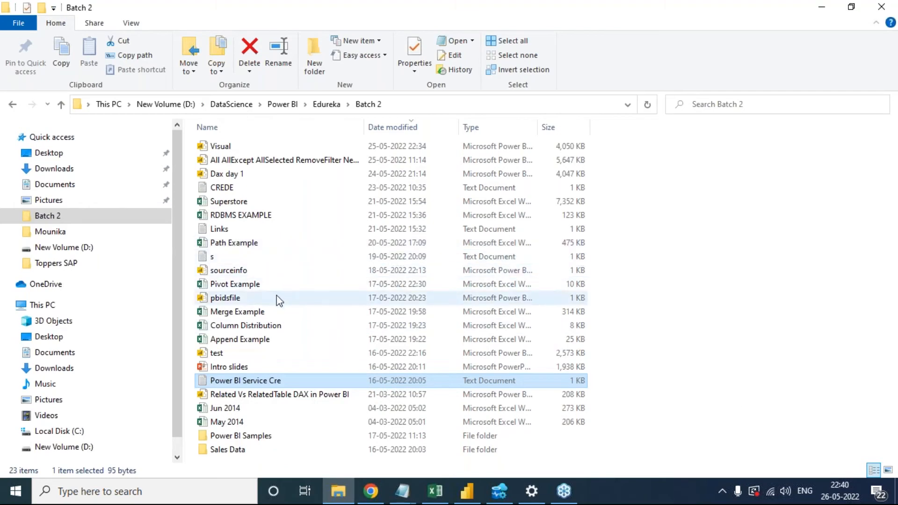
{"action": "left_click", "coordinate": [259, 190]}
{"action": "left_click", "coordinate": [260, 215]}
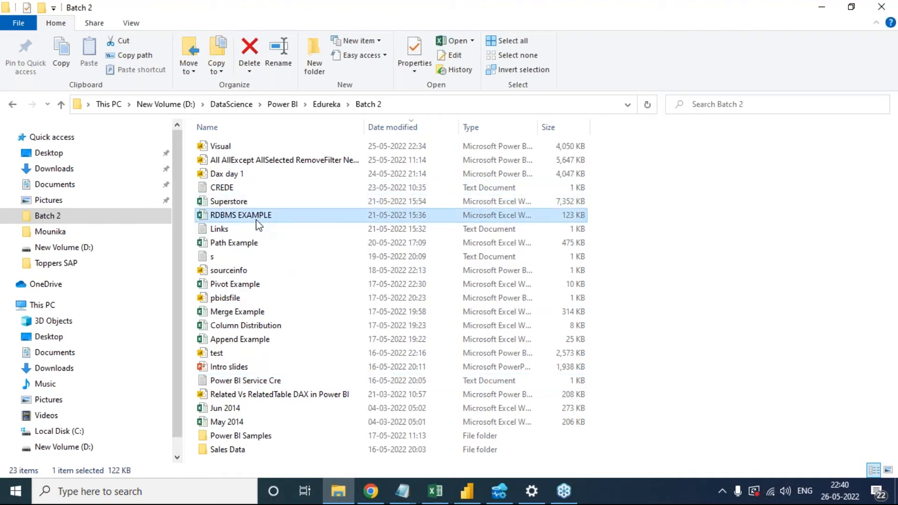
{"action": "double_click", "coordinate": [256, 217]}
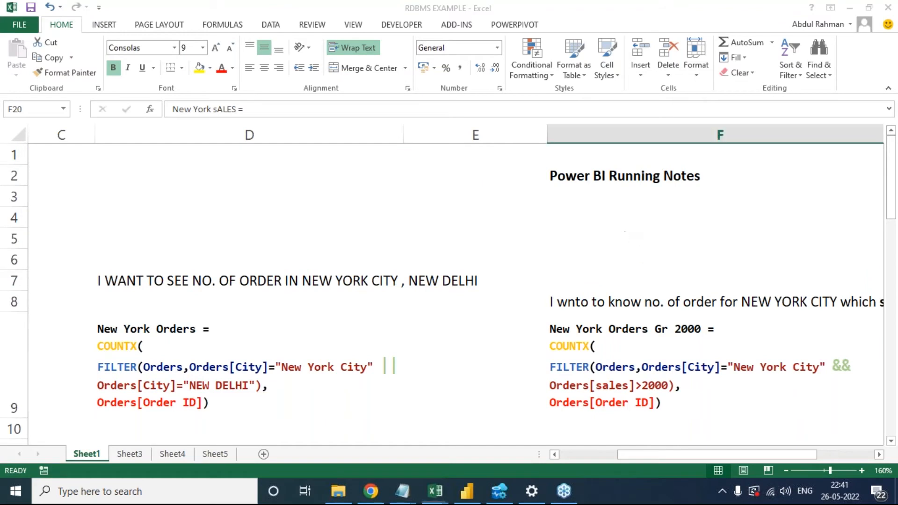
{"action": "scroll", "coordinate": [650, 239], "scroll_direction": "down", "scroll_amount": 3}
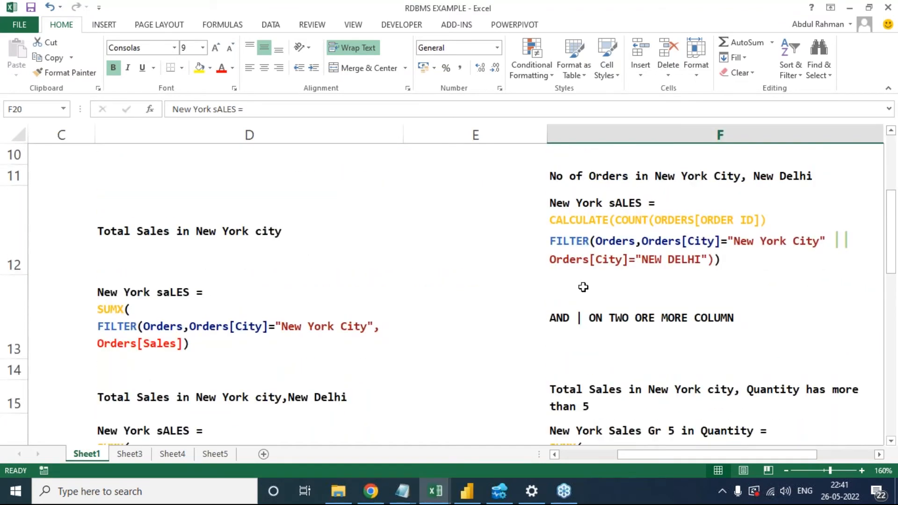
{"action": "scroll", "coordinate": [583, 287], "scroll_direction": "down", "scroll_amount": 1, "text": "ctrl"}
{"action": "scroll", "coordinate": [589, 286], "scroll_direction": "up", "scroll_amount": 1}
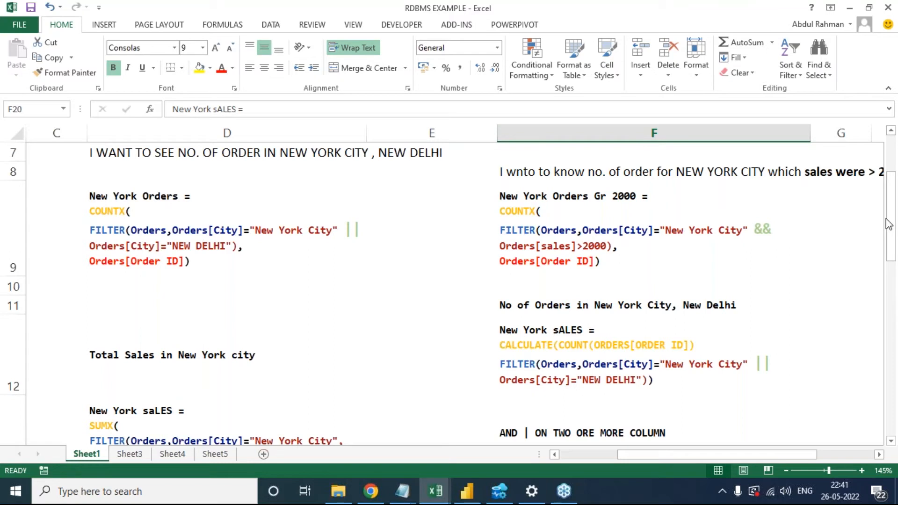
{"action": "left_click", "coordinate": [887, 164]}
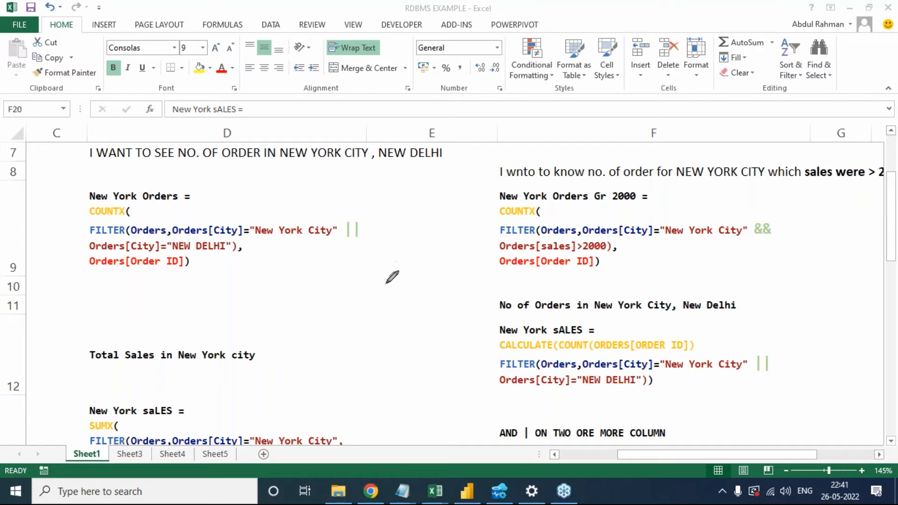
- Annotate the sheet in red with D and M separated by a vertical line, with T below D and N/V below M
{"action": "mouse_move", "coordinate": [260, 267]}
{"action": "left_mouse_down"}
{"action": "mouse_move", "coordinate": [255, 263]}
{"action": "mouse_move", "coordinate": [283, 273]}
{"action": "mouse_move", "coordinate": [262, 304]}
{"action": "left_mouse_up"}
{"action": "left_click_drag", "start_coordinate": [293, 208], "coordinate": [303, 304]}
{"action": "mouse_move", "coordinate": [323, 260]}
{"action": "left_mouse_down"}
{"action": "mouse_move", "coordinate": [350, 235]}
{"action": "mouse_move", "coordinate": [361, 276]}
{"action": "left_mouse_up"}
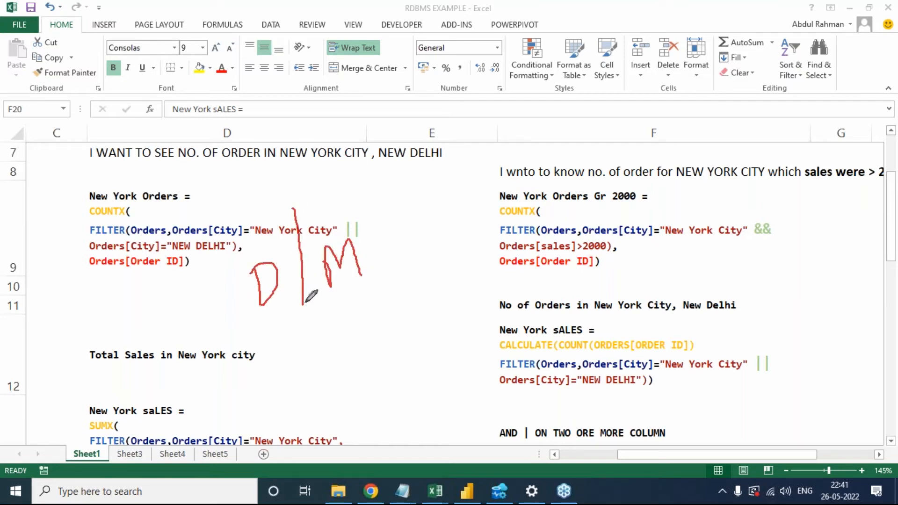
{"action": "mouse_move", "coordinate": [335, 298]}
{"action": "left_mouse_down"}
{"action": "mouse_move", "coordinate": [369, 273]}
{"action": "mouse_move", "coordinate": [362, 310]}
{"action": "mouse_move", "coordinate": [387, 341]}
{"action": "mouse_move", "coordinate": [397, 320]}
{"action": "left_mouse_up"}
{"action": "left_click_drag", "start_coordinate": [231, 315], "coordinate": [274, 306]}
{"action": "mouse_move", "coordinate": [264, 347]}
{"action": "left_mouse_down"}
{"action": "mouse_move", "coordinate": [270, 374]}
{"action": "mouse_move", "coordinate": [275, 338]}
{"action": "left_mouse_up"}
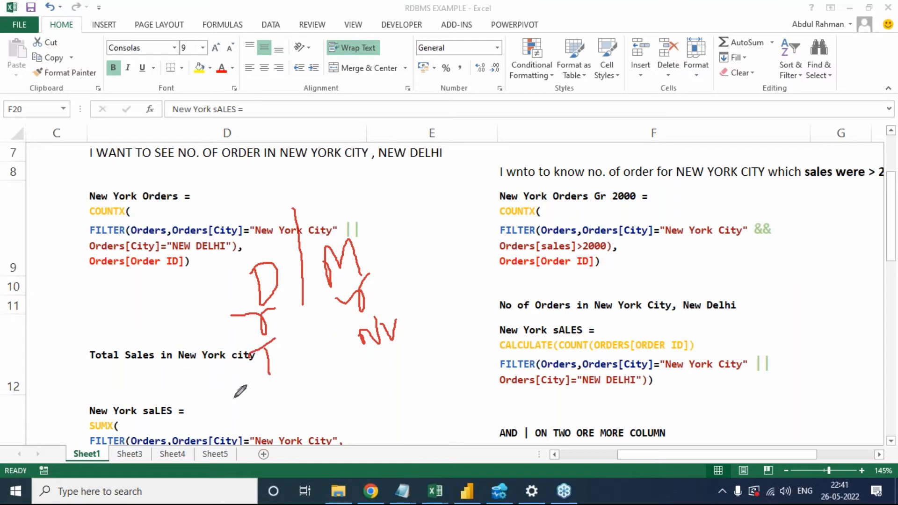
- Handwrite sum(x) below the T and sum( ) below the N/V in the red annotation
{"action": "mouse_move", "coordinate": [235, 392]}
{"action": "left_mouse_down"}
{"action": "mouse_move", "coordinate": [224, 417]}
{"action": "mouse_move", "coordinate": [271, 393]}
{"action": "mouse_move", "coordinate": [302, 399]}
{"action": "mouse_move", "coordinate": [310, 386]}
{"action": "mouse_move", "coordinate": [312, 396]}
{"action": "left_mouse_up"}
{"action": "mouse_move", "coordinate": [392, 357]}
{"action": "left_mouse_down"}
{"action": "mouse_move", "coordinate": [394, 373]}
{"action": "mouse_move", "coordinate": [381, 385]}
{"action": "mouse_move", "coordinate": [442, 351]}
{"action": "mouse_move", "coordinate": [438, 358]}
{"action": "left_mouse_up"}
{"action": "mouse_move", "coordinate": [448, 323]}
{"action": "left_mouse_down"}
{"action": "mouse_move", "coordinate": [457, 356]}
{"action": "mouse_move", "coordinate": [463, 348]}
{"action": "left_mouse_up"}
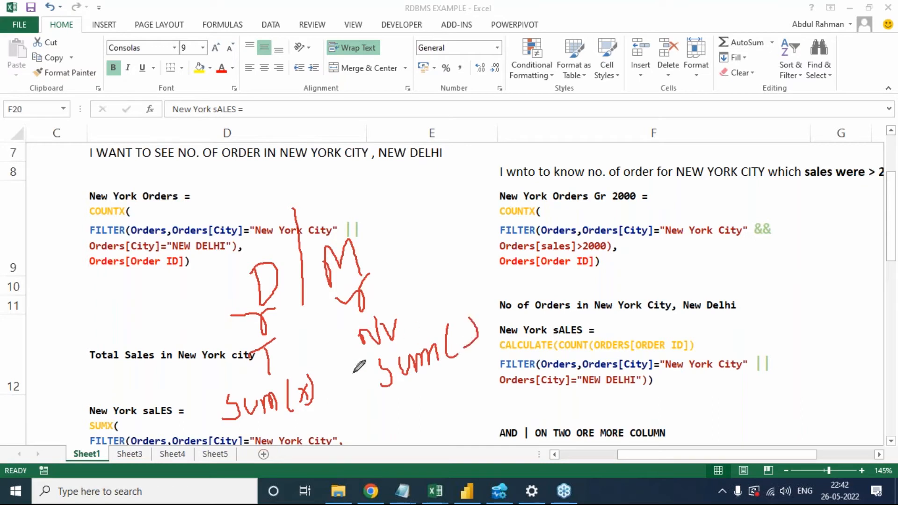
- Circle the T in red and handwrite count( ) over the New York Orders formula, with city above it
{"action": "mouse_move", "coordinate": [289, 339]}
{"action": "left_mouse_down"}
{"action": "mouse_move", "coordinate": [255, 322]}
{"action": "mouse_move", "coordinate": [236, 364]}
{"action": "mouse_move", "coordinate": [294, 358]}
{"action": "mouse_move", "coordinate": [293, 326]}
{"action": "left_mouse_up"}
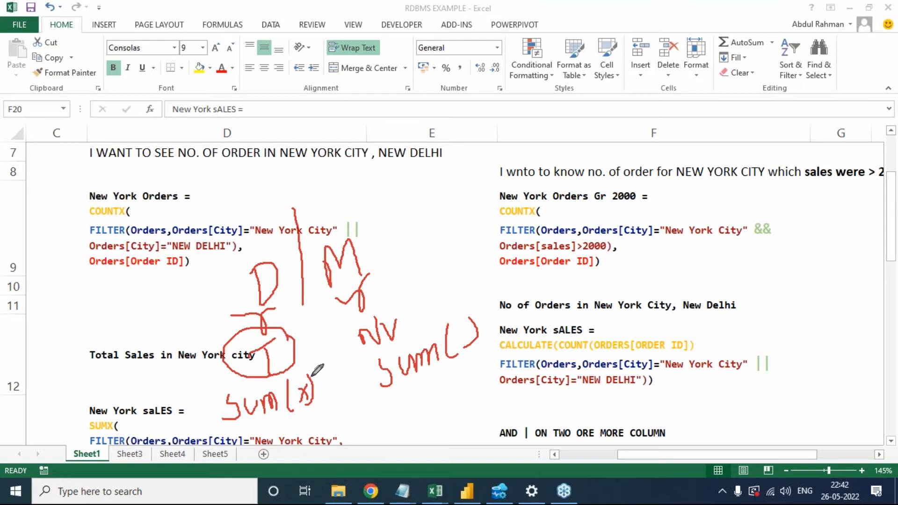
{"action": "mouse_move", "coordinate": [142, 213]}
{"action": "left_mouse_down"}
{"action": "mouse_move", "coordinate": [166, 223]}
{"action": "mouse_move", "coordinate": [218, 206]}
{"action": "mouse_move", "coordinate": [233, 182]}
{"action": "mouse_move", "coordinate": [236, 196]}
{"action": "left_mouse_up"}
{"action": "left_click_drag", "start_coordinate": [260, 148], "coordinate": [245, 197]}
{"action": "mouse_move", "coordinate": [105, 55]}
{"action": "left_mouse_down"}
{"action": "mouse_move", "coordinate": [96, 88]}
{"action": "mouse_move", "coordinate": [121, 32]}
{"action": "mouse_move", "coordinate": [136, 61]}
{"action": "mouse_move", "coordinate": [139, 104]}
{"action": "left_mouse_up"}
{"action": "left_click_drag", "start_coordinate": [120, 34], "coordinate": [146, 31]}
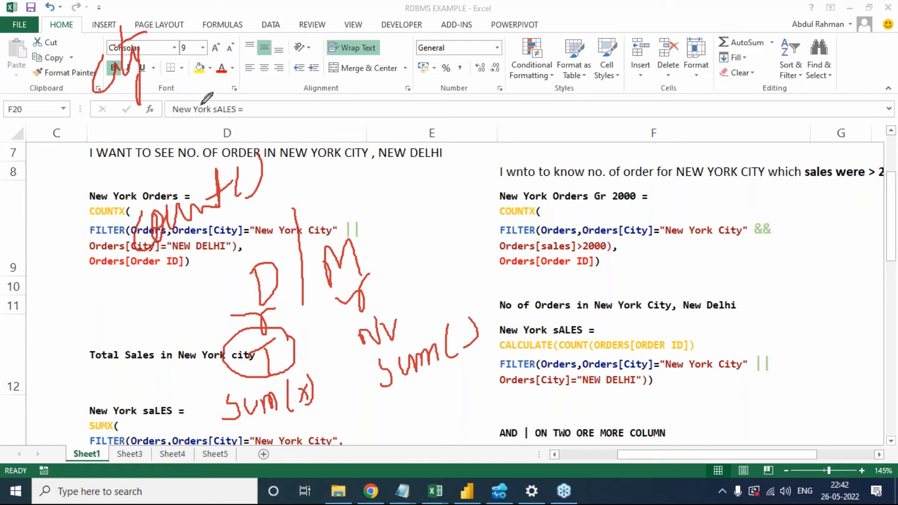
- Handwrite count(city) in red above the row 7 heading, with the numbers 251 and 125 beside it
{"action": "mouse_move", "coordinate": [223, 63]}
{"action": "left_mouse_down"}
{"action": "mouse_move", "coordinate": [203, 94]}
{"action": "mouse_move", "coordinate": [240, 59]}
{"action": "mouse_move", "coordinate": [266, 55]}
{"action": "mouse_move", "coordinate": [262, 84]}
{"action": "left_mouse_up"}
{"action": "mouse_move", "coordinate": [272, 43]}
{"action": "left_mouse_down"}
{"action": "mouse_move", "coordinate": [251, 52]}
{"action": "mouse_move", "coordinate": [241, 43]}
{"action": "mouse_move", "coordinate": [235, 58]}
{"action": "left_mouse_up"}
{"action": "mouse_move", "coordinate": [76, 135]}
{"action": "left_mouse_down"}
{"action": "mouse_move", "coordinate": [155, 104]}
{"action": "mouse_move", "coordinate": [181, 76]}
{"action": "mouse_move", "coordinate": [178, 113]}
{"action": "mouse_move", "coordinate": [175, 96]}
{"action": "left_mouse_up"}
{"action": "mouse_move", "coordinate": [185, 62]}
{"action": "left_mouse_down"}
{"action": "mouse_move", "coordinate": [188, 115]}
{"action": "mouse_move", "coordinate": [224, 133]}
{"action": "left_mouse_up"}
{"action": "mouse_move", "coordinate": [276, 35]}
{"action": "left_mouse_down"}
{"action": "mouse_move", "coordinate": [297, 66]}
{"action": "mouse_move", "coordinate": [284, 87]}
{"action": "mouse_move", "coordinate": [316, 113]}
{"action": "mouse_move", "coordinate": [304, 133]}
{"action": "mouse_move", "coordinate": [324, 135]}
{"action": "left_mouse_up"}
{"action": "left_click_drag", "start_coordinate": [334, 99], "coordinate": [332, 125]}
{"action": "left_click_drag", "start_coordinate": [350, 97], "coordinate": [334, 99]}
{"action": "left_click_drag", "start_coordinate": [368, 69], "coordinate": [362, 136]}
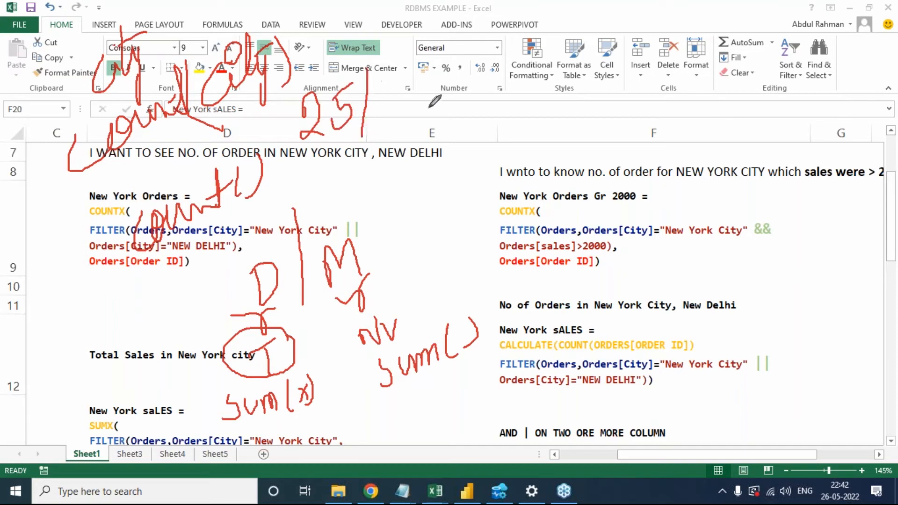
{"action": "mouse_move", "coordinate": [430, 74]}
{"action": "left_mouse_down"}
{"action": "mouse_move", "coordinate": [434, 106]}
{"action": "mouse_move", "coordinate": [457, 70]}
{"action": "mouse_move", "coordinate": [469, 93]}
{"action": "left_mouse_up"}
{"action": "mouse_move", "coordinate": [482, 59]}
{"action": "left_mouse_down"}
{"action": "mouse_move", "coordinate": [493, 89]}
{"action": "mouse_move", "coordinate": [497, 40]}
{"action": "left_mouse_up"}
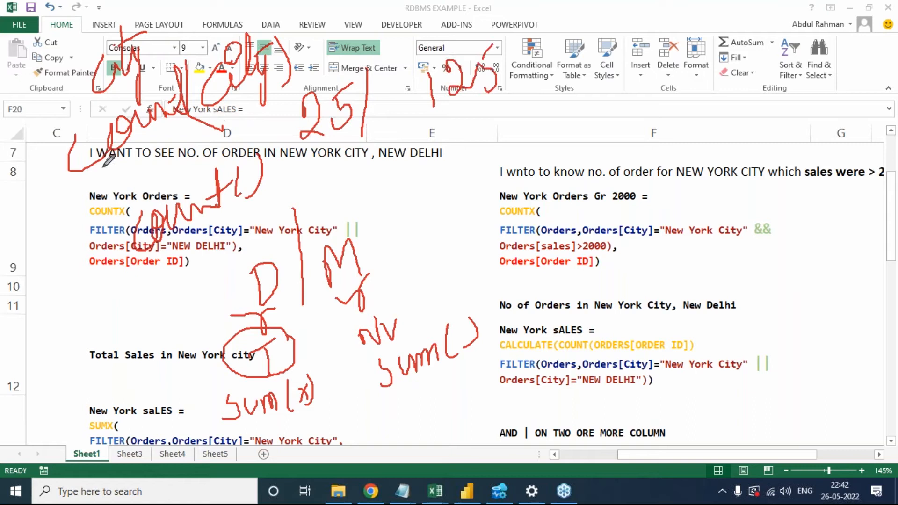
- Mark the D with an arrow and sum with a circle, and clear all red annotations from the sheet
{"action": "mouse_move", "coordinate": [53, 217]}
{"action": "left_mouse_down"}
{"action": "mouse_move", "coordinate": [83, 174]}
{"action": "mouse_move", "coordinate": [184, 146]}
{"action": "mouse_move", "coordinate": [239, 146]}
{"action": "mouse_move", "coordinate": [268, 244]}
{"action": "mouse_move", "coordinate": [292, 217]}
{"action": "left_mouse_up"}
{"action": "mouse_move", "coordinate": [304, 392]}
{"action": "left_mouse_down"}
{"action": "mouse_move", "coordinate": [271, 378]}
{"action": "mouse_move", "coordinate": [218, 395]}
{"action": "mouse_move", "coordinate": [285, 423]}
{"action": "mouse_move", "coordinate": [289, 397]}
{"action": "left_mouse_up"}
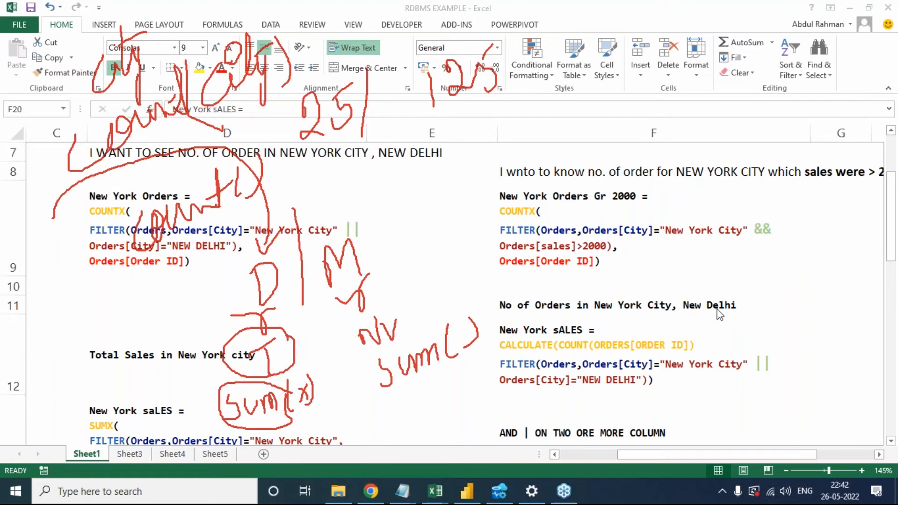
{"action": "left_click", "coordinate": [744, 404]}
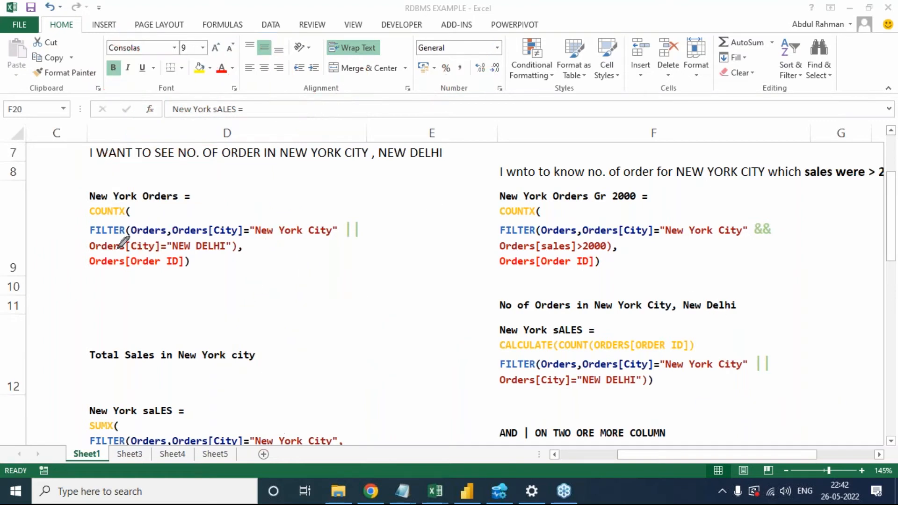
- Circle COUNTX and underline New York City in the New York Orders formula, adding small n-shaped marks below
{"action": "mouse_move", "coordinate": [145, 187]}
{"action": "left_mouse_down"}
{"action": "mouse_move", "coordinate": [86, 175]}
{"action": "mouse_move", "coordinate": [60, 205]}
{"action": "mouse_move", "coordinate": [134, 216]}
{"action": "mouse_move", "coordinate": [144, 178]}
{"action": "left_mouse_up"}
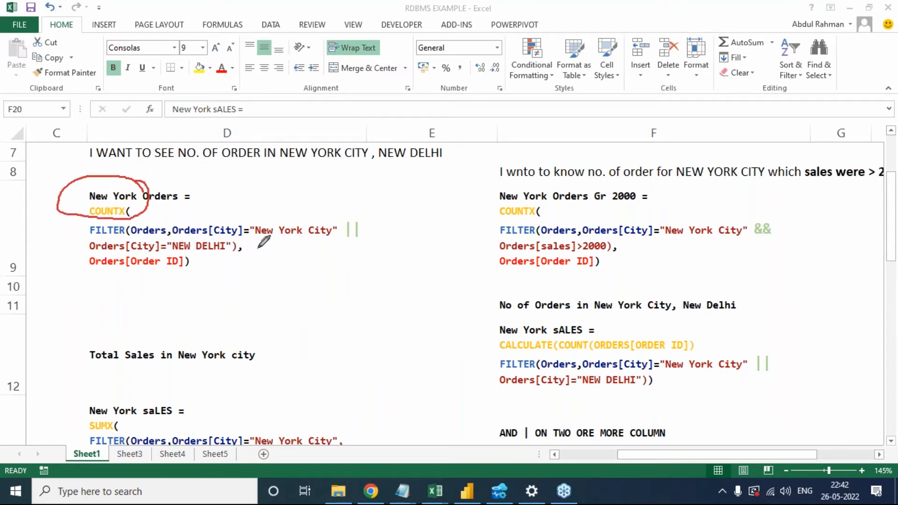
{"action": "left_click_drag", "start_coordinate": [256, 243], "coordinate": [336, 241]}
{"action": "mouse_move", "coordinate": [138, 198]}
{"action": "left_mouse_down"}
{"action": "mouse_move", "coordinate": [106, 178]}
{"action": "mouse_move", "coordinate": [75, 205]}
{"action": "mouse_move", "coordinate": [136, 219]}
{"action": "mouse_move", "coordinate": [139, 187]}
{"action": "left_mouse_up"}
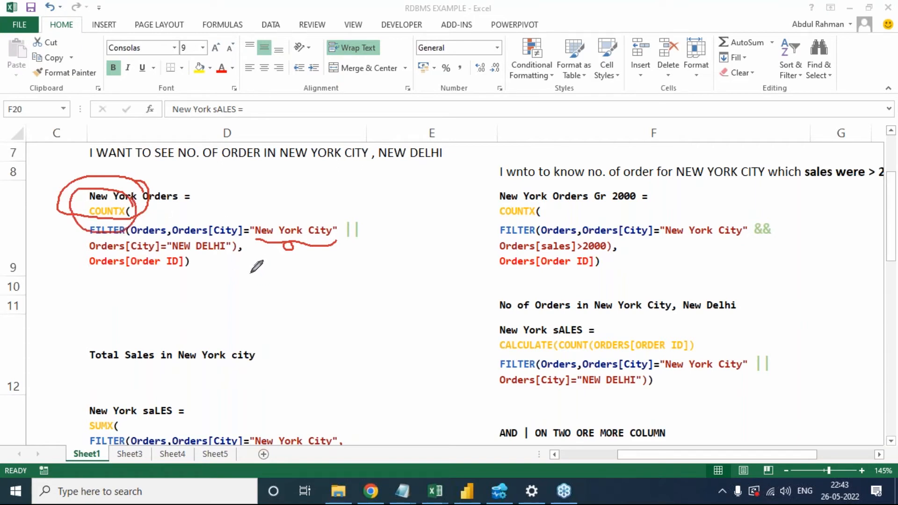
{"action": "mouse_move", "coordinate": [253, 271]}
{"action": "left_mouse_down"}
{"action": "mouse_move", "coordinate": [249, 280]}
{"action": "mouse_move", "coordinate": [262, 287]}
{"action": "mouse_move", "coordinate": [286, 266]}
{"action": "mouse_move", "coordinate": [306, 269]}
{"action": "mouse_move", "coordinate": [293, 267]}
{"action": "left_mouse_up"}
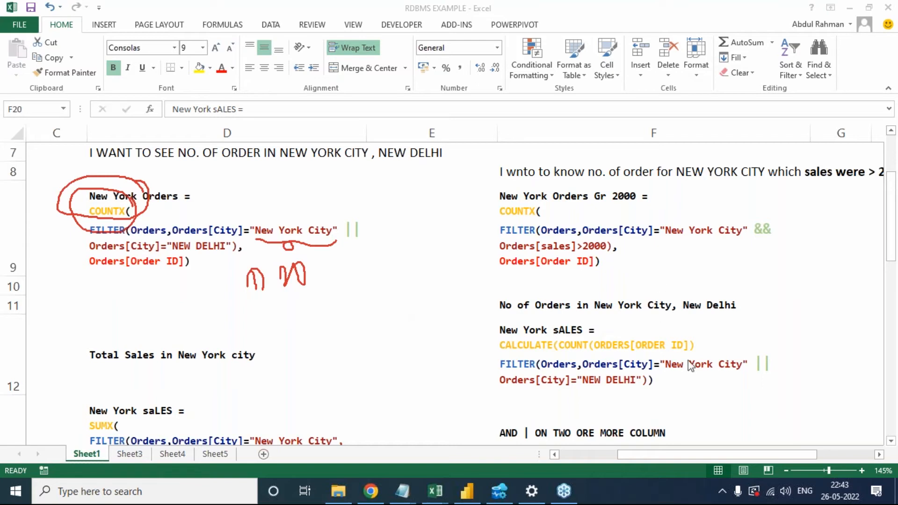
- Underline Orders[SALES] in the row 16 SUMX formula for total sales in New York city and New Delhi
{"action": "left_click", "coordinate": [891, 440]}
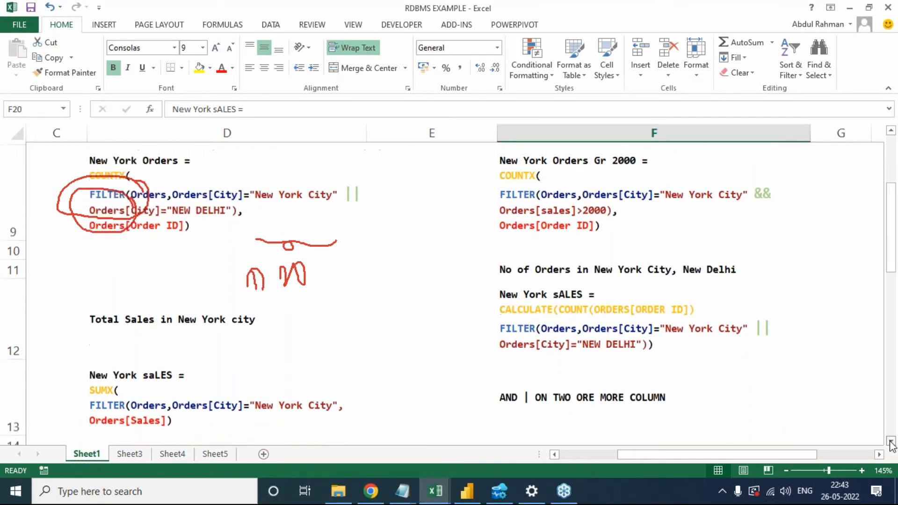
{"action": "scroll", "coordinate": [891, 442], "scroll_direction": "down", "scroll_amount": 2}
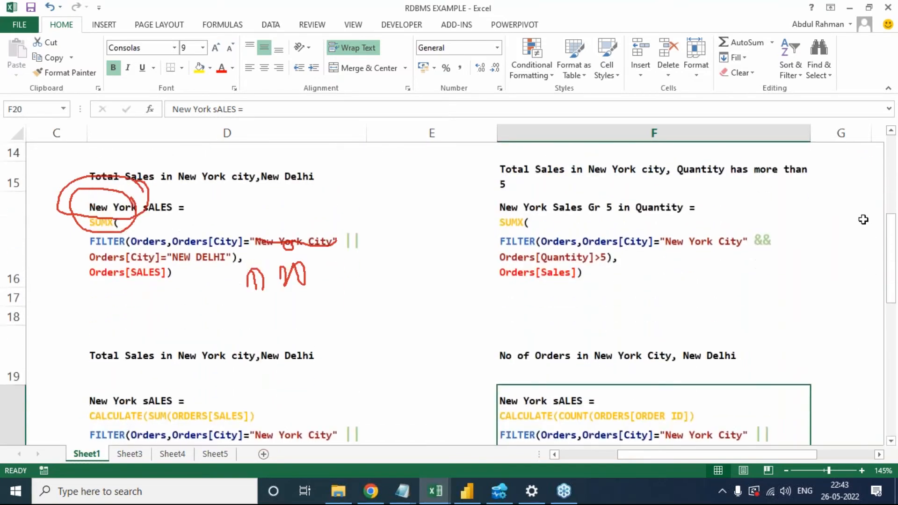
{"action": "left_click", "coordinate": [891, 131]}
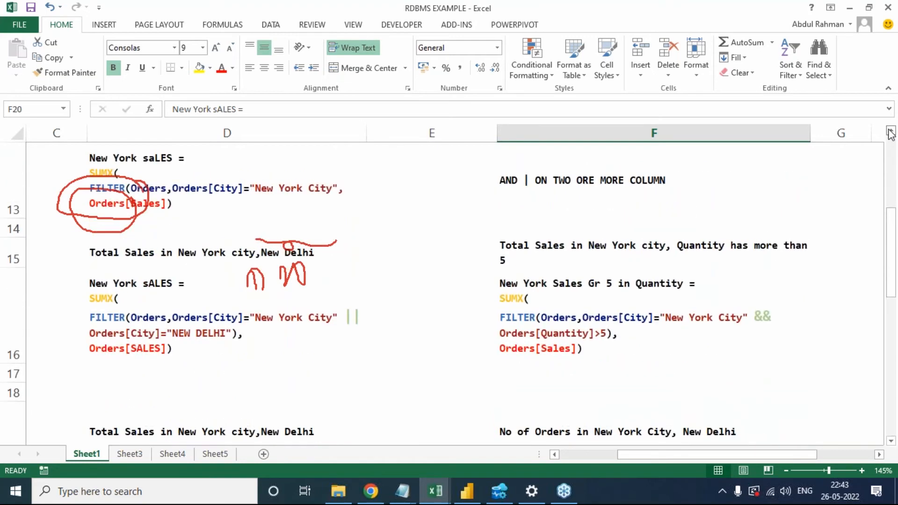
{"action": "left_click", "coordinate": [890, 441]}
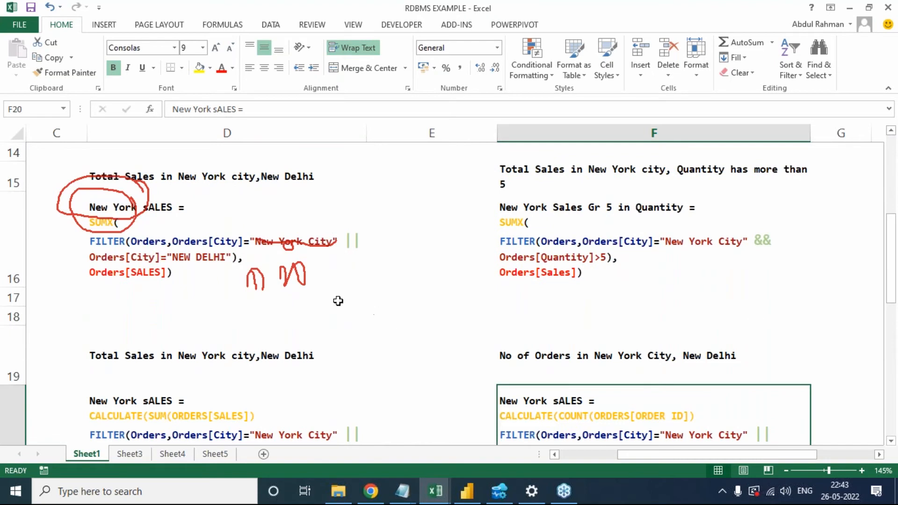
{"action": "left_click", "coordinate": [772, 339]}
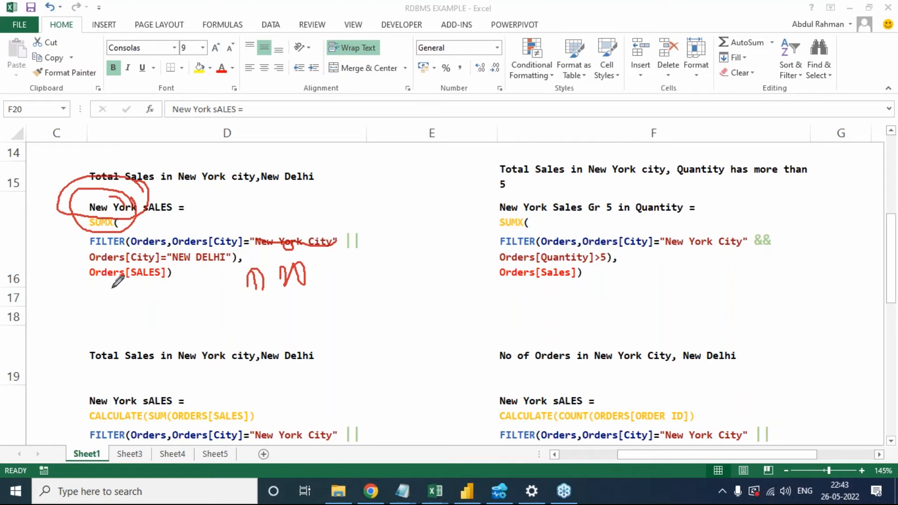
{"action": "mouse_move", "coordinate": [88, 287]}
{"action": "left_mouse_down"}
{"action": "mouse_move", "coordinate": [126, 287]}
{"action": "mouse_move", "coordinate": [118, 295]}
{"action": "mouse_move", "coordinate": [137, 283]}
{"action": "mouse_move", "coordinate": [168, 288]}
{"action": "mouse_move", "coordinate": [173, 276]}
{"action": "left_mouse_up"}
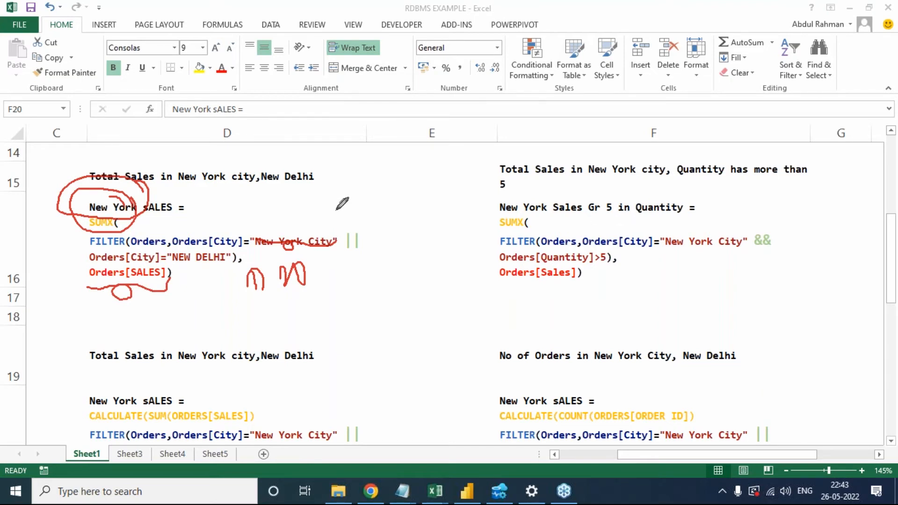
- Compare the COUNTX, SUMX and CALCULATE formulas on Sheet1, looking at their filters and aggregated columns
{"action": "scroll", "coordinate": [345, 202], "scroll_direction": "up", "scroll_amount": 2}
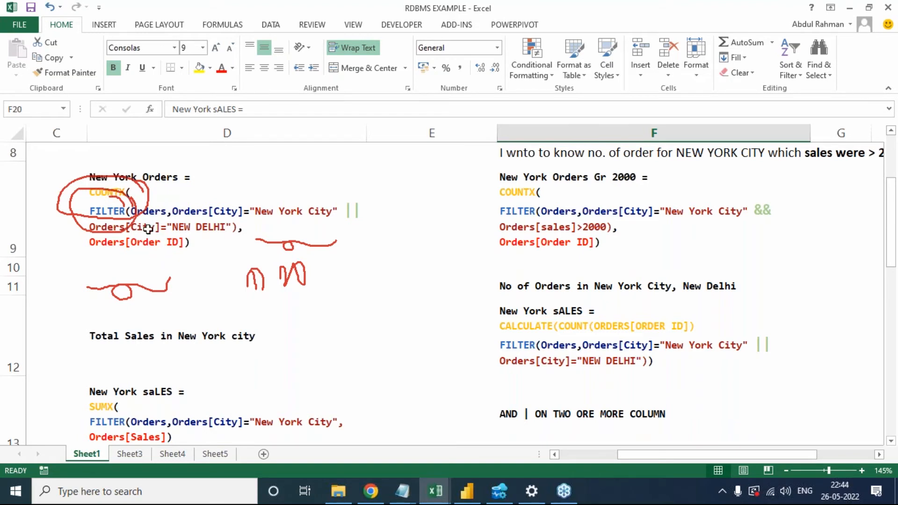
{"action": "scroll", "coordinate": [169, 282], "scroll_direction": "down", "scroll_amount": 2}
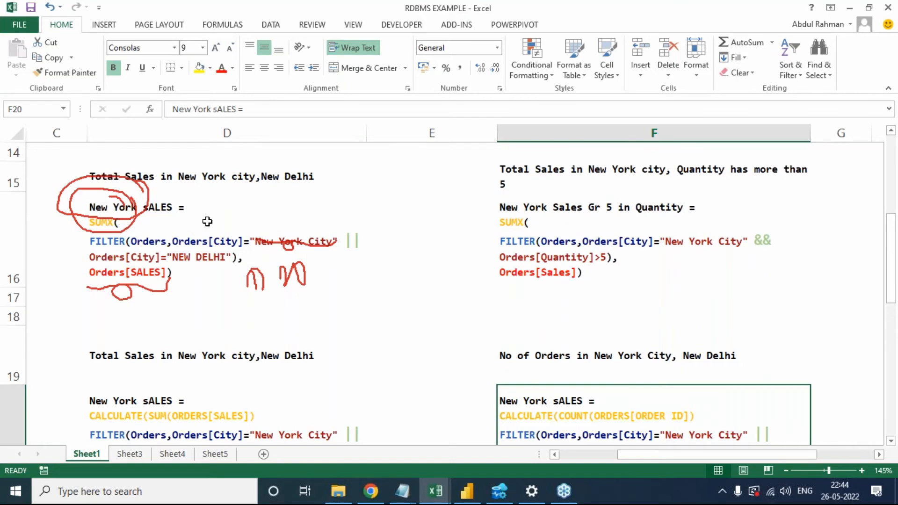
{"action": "scroll", "coordinate": [373, 273], "scroll_direction": "down", "scroll_amount": 2}
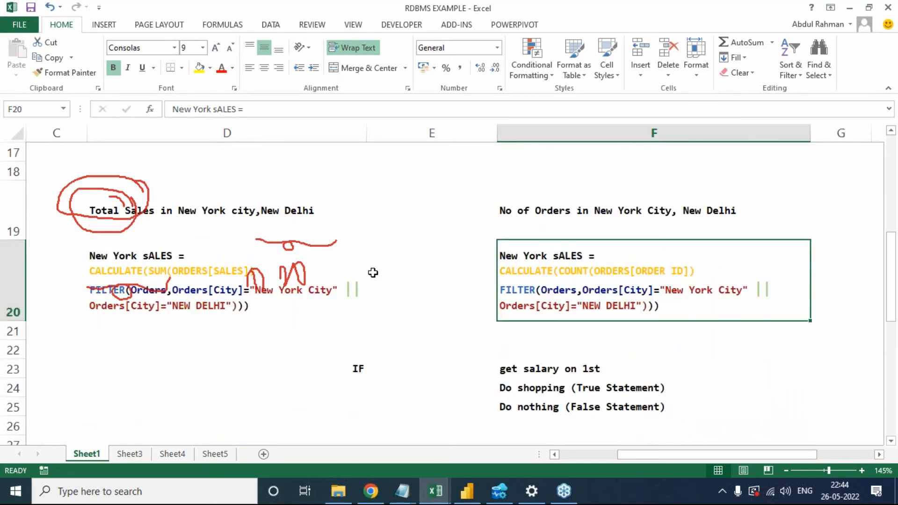
{"action": "scroll", "coordinate": [372, 273], "scroll_direction": "up", "scroll_amount": 3}
{"action": "scroll", "coordinate": [373, 273], "scroll_direction": "up", "scroll_amount": 4}
{"action": "scroll", "coordinate": [372, 272], "scroll_direction": "down", "scroll_amount": 1}
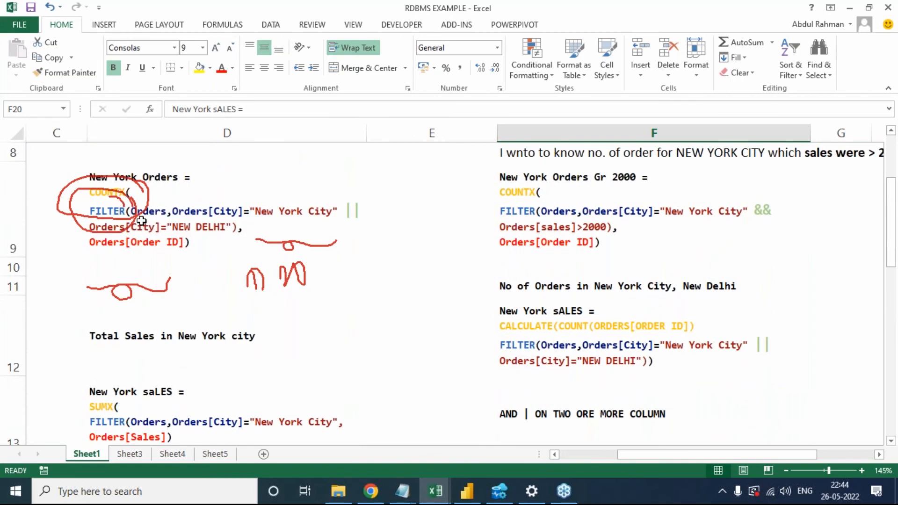
{"action": "key", "text": "Down"}
{"action": "key", "text": "Up"}
{"action": "key", "text": "Up"}
{"action": "key", "text": "Up"}
{"action": "key", "text": "Up"}
{"action": "key", "text": "Up"}
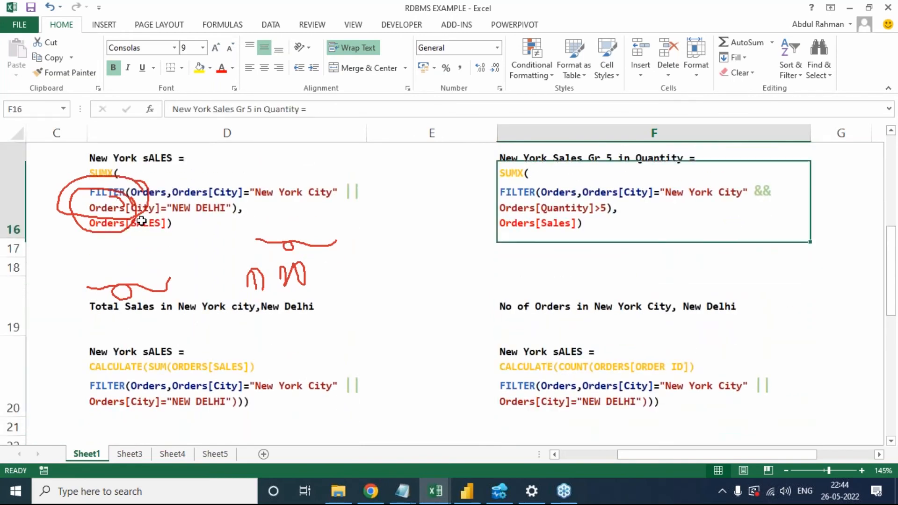
{"action": "scroll", "coordinate": [216, 221], "scroll_direction": "up", "scroll_amount": 1}
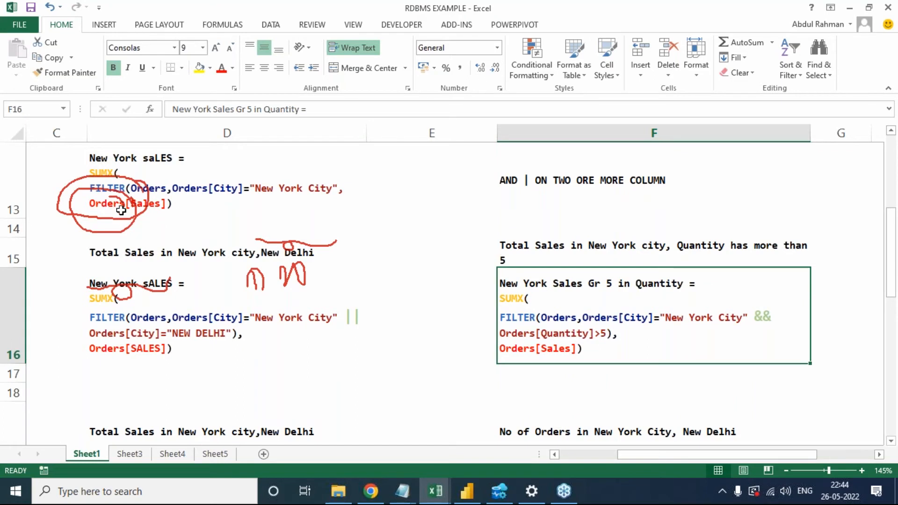
{"action": "scroll", "coordinate": [187, 216], "scroll_direction": "up", "scroll_amount": 2}
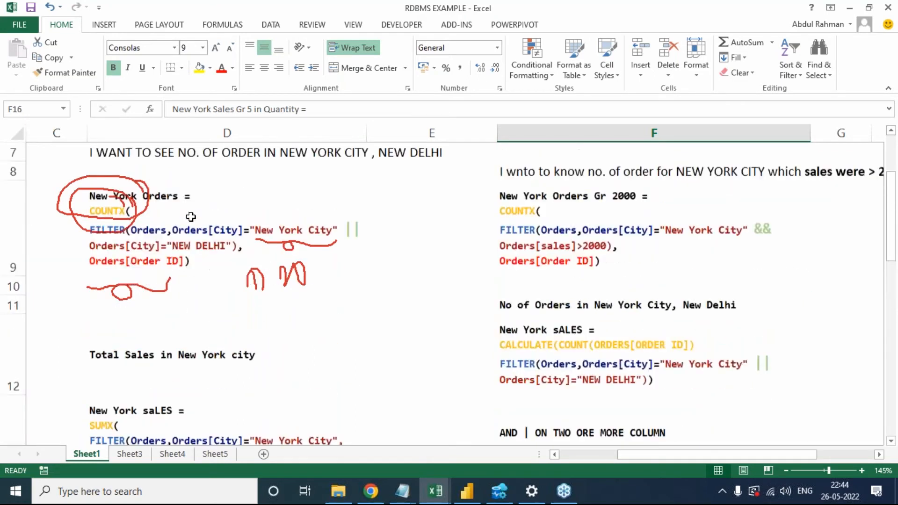
{"action": "scroll", "coordinate": [153, 238], "scroll_direction": "down", "scroll_amount": 3}
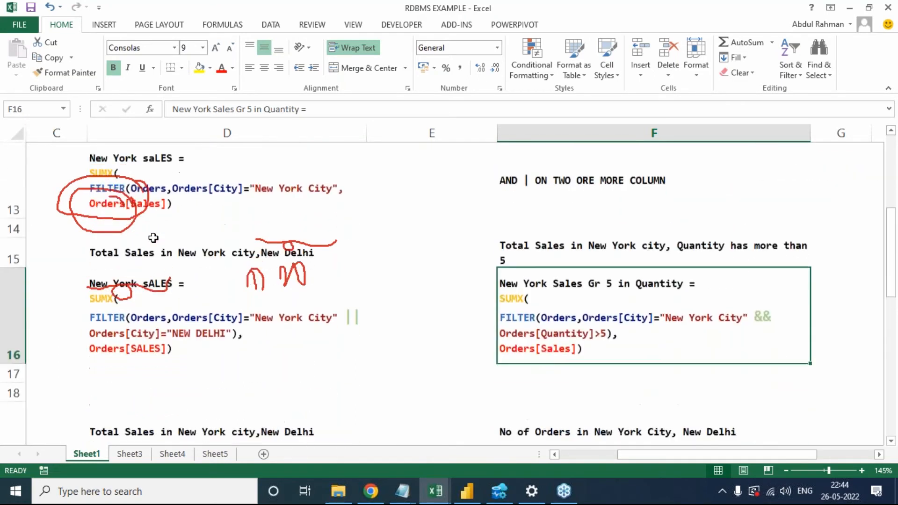
{"action": "scroll", "coordinate": [453, 247], "scroll_direction": "up", "scroll_amount": 1}
{"action": "scroll", "coordinate": [520, 259], "scroll_direction": "down", "scroll_amount": 2}
{"action": "scroll", "coordinate": [522, 261], "scroll_direction": "up", "scroll_amount": 3}
{"action": "scroll", "coordinate": [522, 261], "scroll_direction": "up", "scroll_amount": 2}
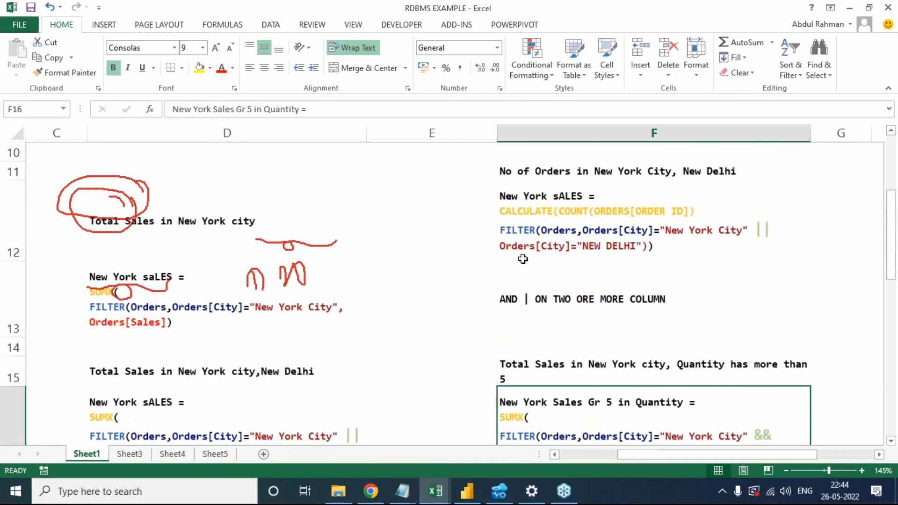
- Tick the row 12 CALCULATE formula and handwrite count / sum / m in a red box below it
{"action": "left_click", "coordinate": [882, 313]}
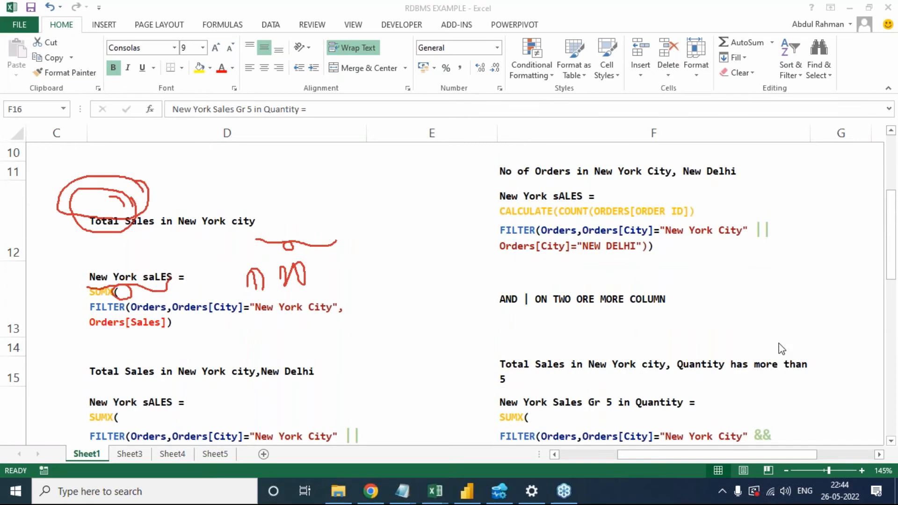
{"action": "mouse_move", "coordinate": [469, 205]}
{"action": "left_mouse_down"}
{"action": "mouse_move", "coordinate": [478, 215]}
{"action": "mouse_move", "coordinate": [489, 191]}
{"action": "left_mouse_up"}
{"action": "mouse_move", "coordinate": [476, 268]}
{"action": "left_mouse_down"}
{"action": "mouse_move", "coordinate": [468, 280]}
{"action": "mouse_move", "coordinate": [498, 272]}
{"action": "mouse_move", "coordinate": [543, 288]}
{"action": "mouse_move", "coordinate": [569, 283]}
{"action": "mouse_move", "coordinate": [555, 286]}
{"action": "left_mouse_up"}
{"action": "mouse_move", "coordinate": [558, 270]}
{"action": "left_mouse_down"}
{"action": "mouse_move", "coordinate": [610, 287]}
{"action": "mouse_move", "coordinate": [623, 272]}
{"action": "mouse_move", "coordinate": [642, 284]}
{"action": "left_mouse_up"}
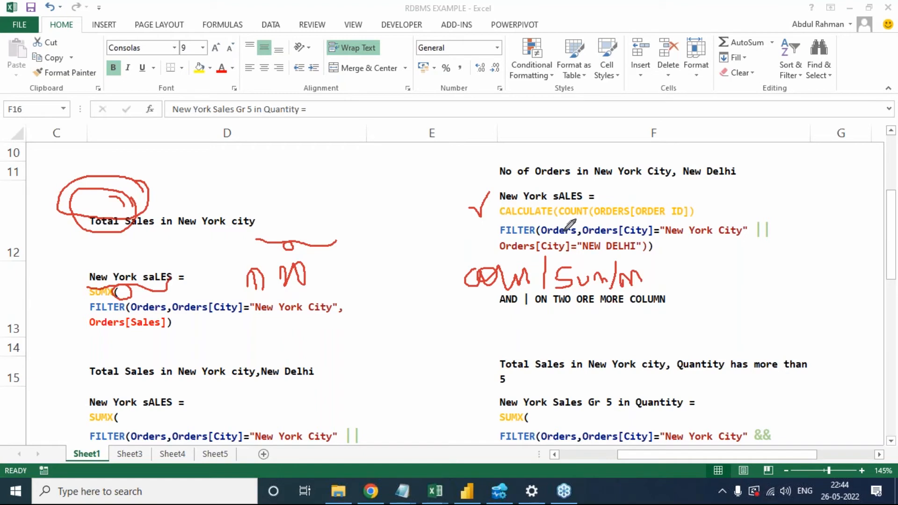
{"action": "mouse_move", "coordinate": [462, 258]}
{"action": "left_mouse_down"}
{"action": "mouse_move", "coordinate": [683, 256]}
{"action": "mouse_move", "coordinate": [685, 320]}
{"action": "mouse_move", "coordinate": [465, 299]}
{"action": "mouse_move", "coordinate": [466, 259]}
{"action": "left_mouse_up"}
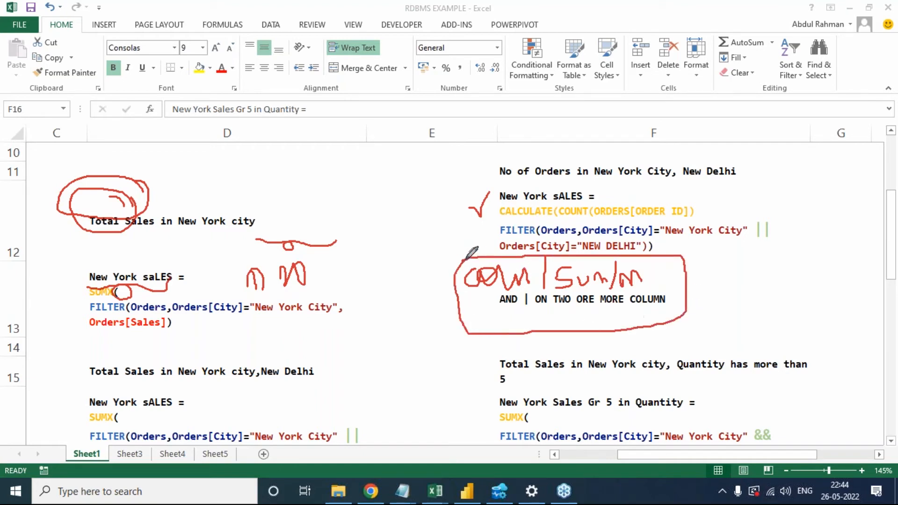
- Mark CALCULATE, ORDERS[ORDER ID] and both city conditions in the row 12 formula, and handwrite a D beside it
{"action": "left_click_drag", "start_coordinate": [492, 213], "coordinate": [504, 189]}
{"action": "mouse_move", "coordinate": [600, 201]}
{"action": "left_mouse_down"}
{"action": "mouse_move", "coordinate": [688, 190]}
{"action": "mouse_move", "coordinate": [699, 212]}
{"action": "mouse_move", "coordinate": [717, 193]}
{"action": "left_mouse_up"}
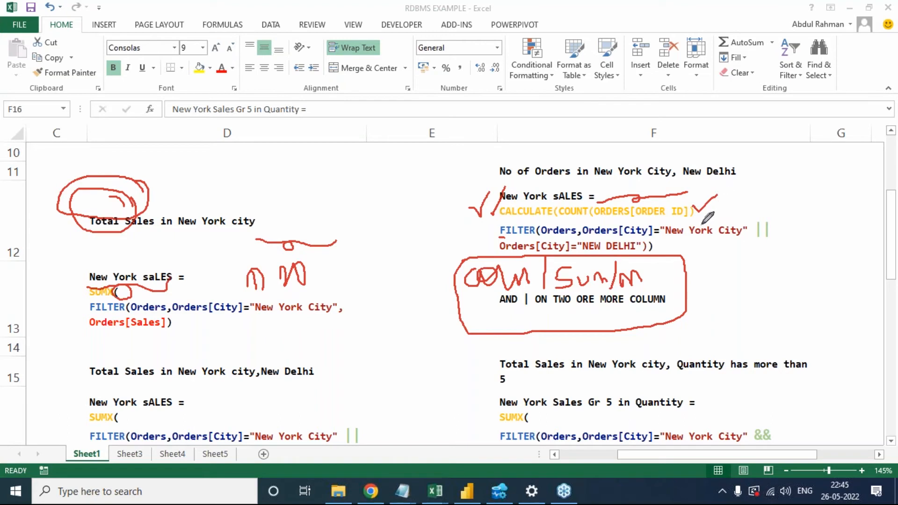
{"action": "left_click_drag", "start_coordinate": [714, 241], "coordinate": [743, 231]}
{"action": "left_click_drag", "start_coordinate": [638, 251], "coordinate": [663, 240]}
{"action": "mouse_move", "coordinate": [735, 194]}
{"action": "left_mouse_down"}
{"action": "mouse_move", "coordinate": [746, 209]}
{"action": "mouse_move", "coordinate": [767, 191]}
{"action": "mouse_move", "coordinate": [748, 215]}
{"action": "mouse_move", "coordinate": [774, 194]}
{"action": "mouse_move", "coordinate": [759, 177]}
{"action": "mouse_move", "coordinate": [772, 180]}
{"action": "left_mouse_up"}
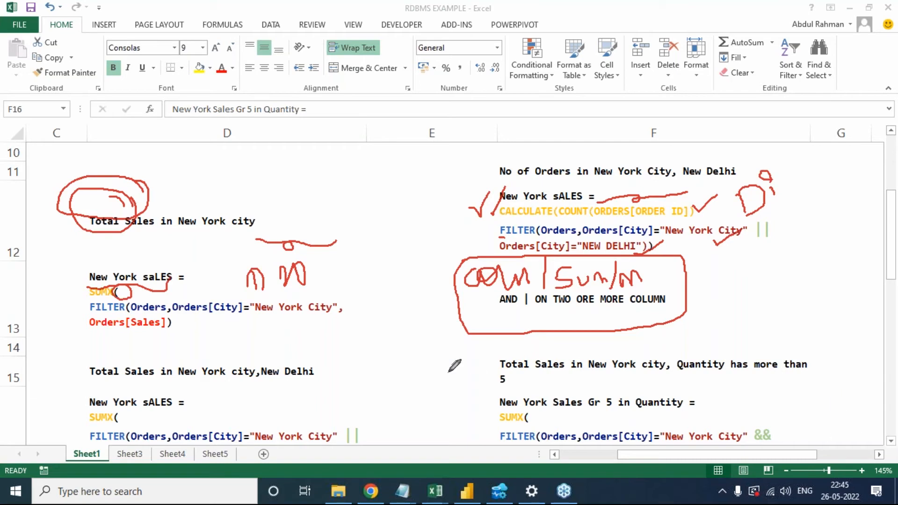
- Clear all annotations and tick both CALCULATE formulas in row 20 in red
{"action": "left_click", "coordinate": [789, 400]}
{"action": "scroll", "coordinate": [789, 400], "scroll_direction": "down", "scroll_amount": 3}
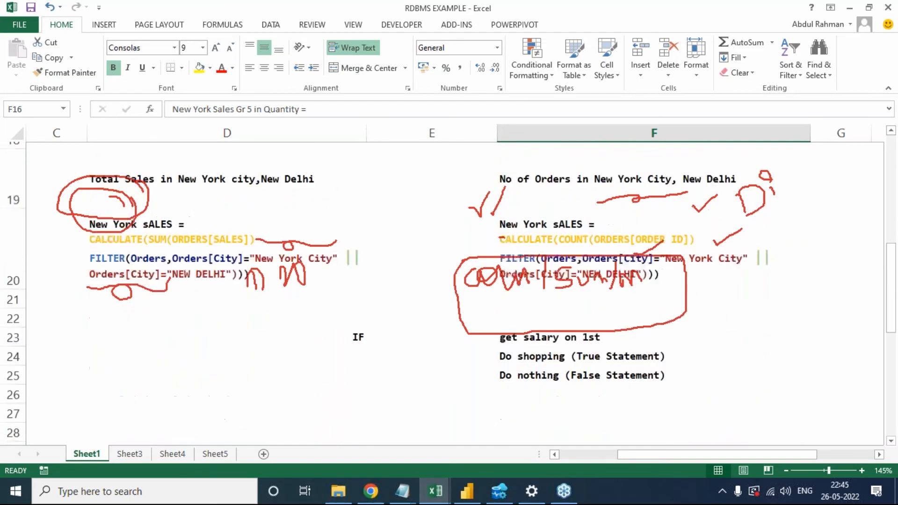
{"action": "left_click", "coordinate": [886, 313]}
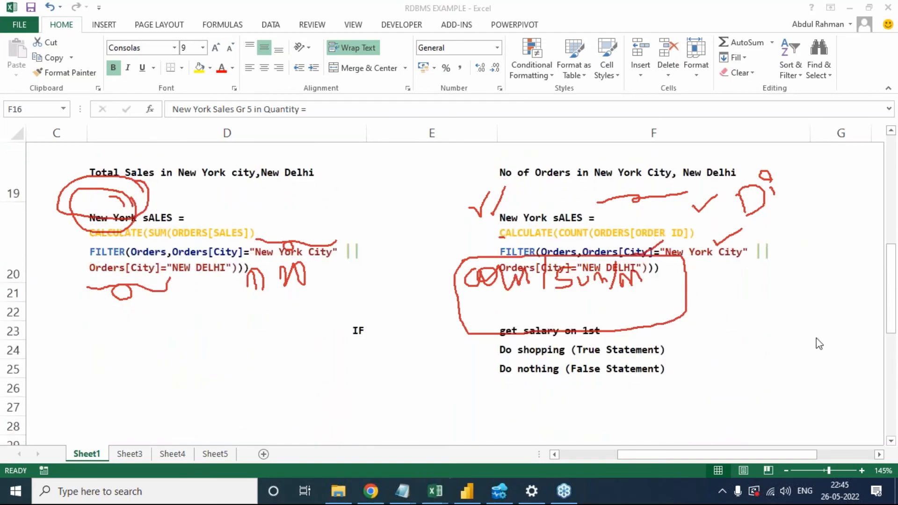
{"action": "left_click", "coordinate": [802, 401]}
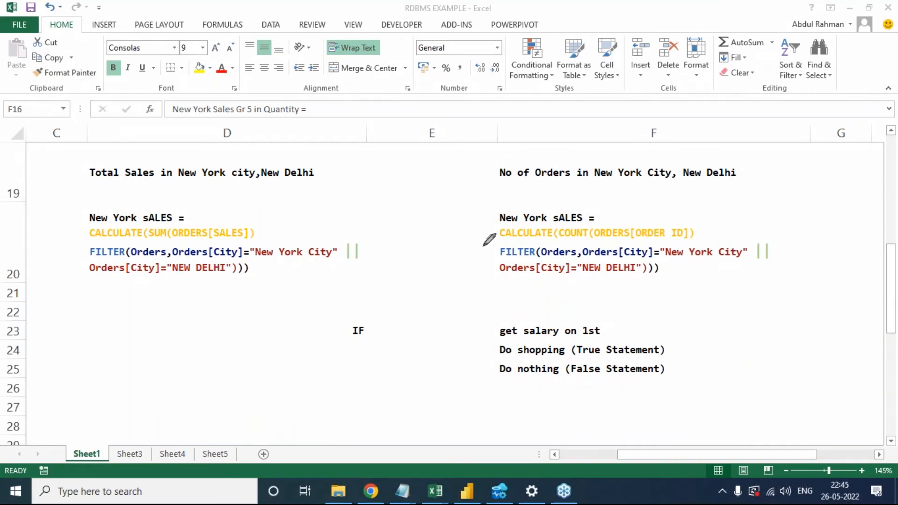
{"action": "left_click_drag", "start_coordinate": [477, 229], "coordinate": [507, 215]}
{"action": "left_click_drag", "start_coordinate": [90, 216], "coordinate": [117, 204]}
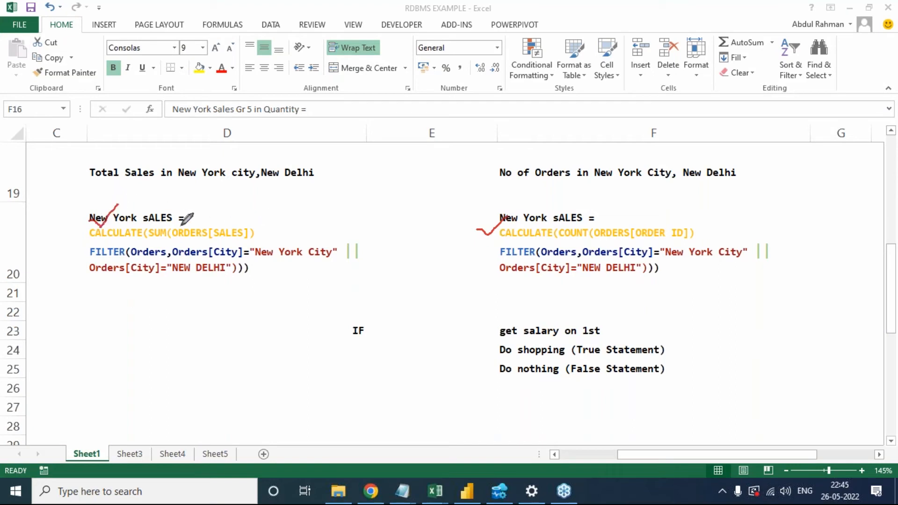
- Mark SUM(ORDERS[SALES]) with an M and a circle, and underline both city conditions in the row 20 sales formula
{"action": "mouse_move", "coordinate": [180, 220]}
{"action": "left_mouse_down"}
{"action": "mouse_move", "coordinate": [239, 224]}
{"action": "mouse_move", "coordinate": [285, 200]}
{"action": "mouse_move", "coordinate": [298, 216]}
{"action": "left_mouse_up"}
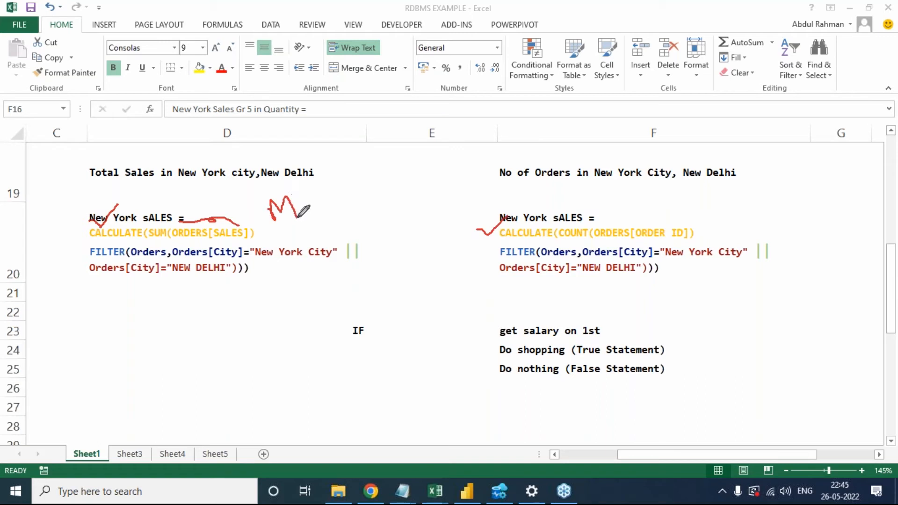
{"action": "left_click_drag", "start_coordinate": [261, 265], "coordinate": [333, 265]}
{"action": "left_click_drag", "start_coordinate": [139, 285], "coordinate": [229, 286]}
{"action": "mouse_move", "coordinate": [260, 232]}
{"action": "left_mouse_down"}
{"action": "mouse_move", "coordinate": [224, 194]}
{"action": "mouse_move", "coordinate": [178, 200]}
{"action": "mouse_move", "coordinate": [144, 227]}
{"action": "mouse_move", "coordinate": [148, 245]}
{"action": "mouse_move", "coordinate": [225, 250]}
{"action": "mouse_move", "coordinate": [263, 242]}
{"action": "mouse_move", "coordinate": [262, 223]}
{"action": "left_mouse_up"}
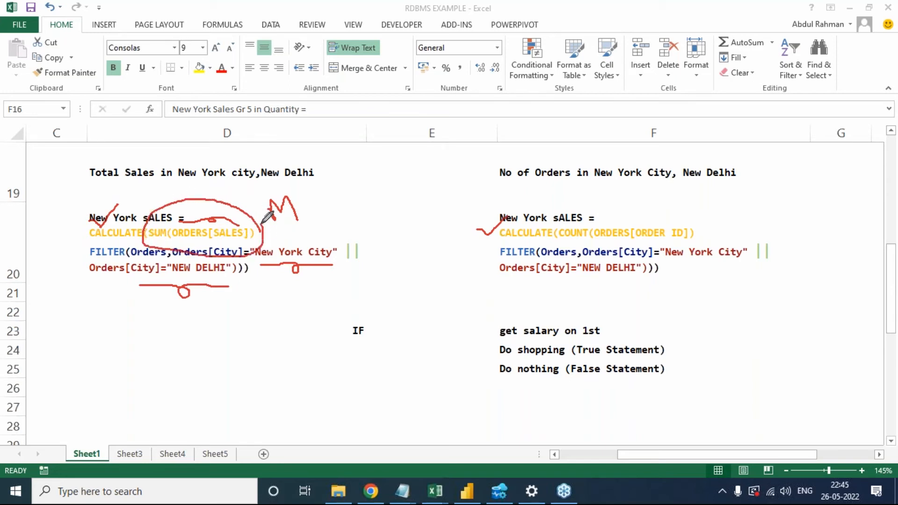
- Circle ORDERS[ORDER ID] in the row 20 COUNT formula and tick the SALES and ORDER ID arguments and the count measure
{"action": "mouse_move", "coordinate": [706, 233]}
{"action": "left_mouse_down"}
{"action": "mouse_move", "coordinate": [659, 212]}
{"action": "mouse_move", "coordinate": [590, 229]}
{"action": "mouse_move", "coordinate": [629, 249]}
{"action": "mouse_move", "coordinate": [704, 230]}
{"action": "mouse_move", "coordinate": [704, 220]}
{"action": "left_mouse_up"}
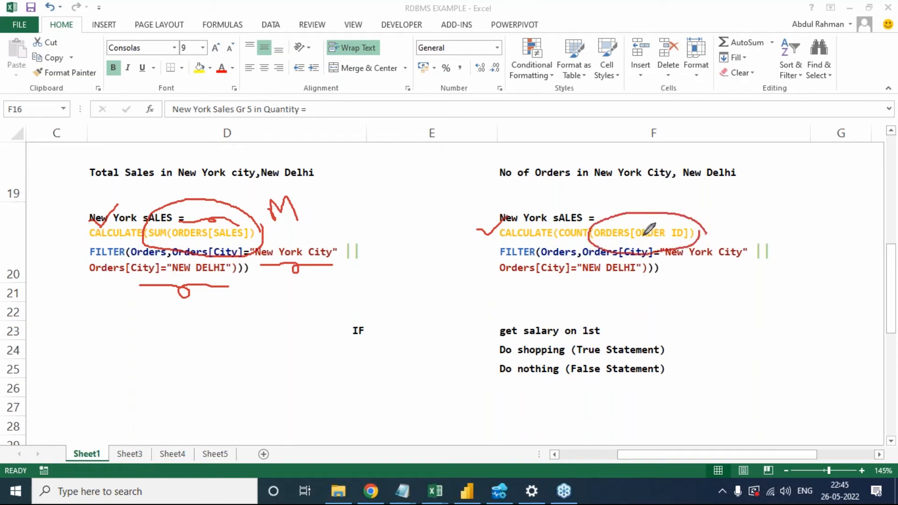
{"action": "left_click_drag", "start_coordinate": [227, 212], "coordinate": [248, 198]}
{"action": "mouse_move", "coordinate": [653, 211]}
{"action": "left_mouse_down"}
{"action": "mouse_move", "coordinate": [663, 218]}
{"action": "mouse_move", "coordinate": [681, 208]}
{"action": "left_mouse_up"}
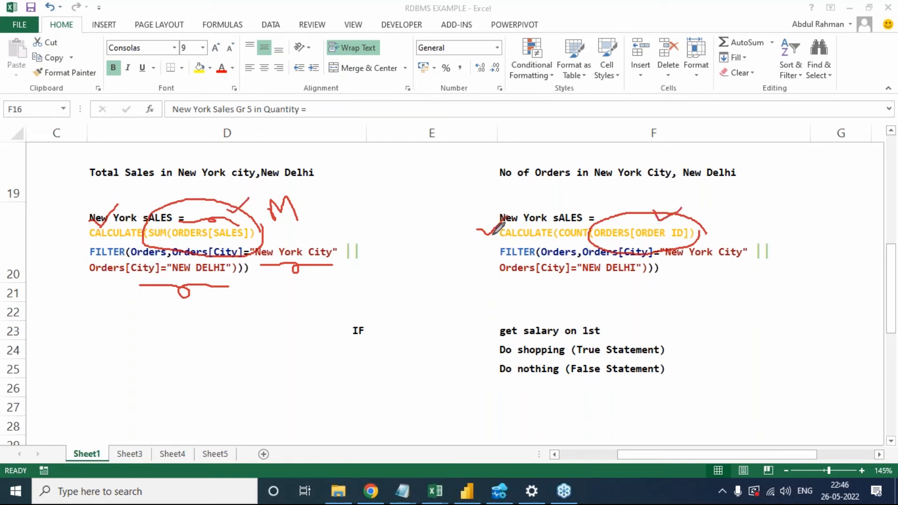
{"action": "mouse_move", "coordinate": [473, 241]}
{"action": "left_mouse_down"}
{"action": "mouse_move", "coordinate": [475, 251]}
{"action": "mouse_move", "coordinate": [502, 218]}
{"action": "left_mouse_up"}
- Handwrite count (D) and sum (sale) in red below the row 20 formulas
{"action": "mouse_move", "coordinate": [223, 344]}
{"action": "left_mouse_down"}
{"action": "mouse_move", "coordinate": [229, 367]}
{"action": "mouse_move", "coordinate": [294, 308]}
{"action": "mouse_move", "coordinate": [322, 312]}
{"action": "mouse_move", "coordinate": [342, 350]}
{"action": "left_mouse_up"}
{"action": "mouse_move", "coordinate": [351, 312]}
{"action": "left_mouse_down"}
{"action": "mouse_move", "coordinate": [379, 308]}
{"action": "mouse_move", "coordinate": [360, 338]}
{"action": "left_mouse_up"}
{"action": "left_click_drag", "start_coordinate": [391, 310], "coordinate": [392, 321]}
{"action": "left_click_drag", "start_coordinate": [386, 284], "coordinate": [392, 298]}
{"action": "mouse_move", "coordinate": [275, 392]}
{"action": "left_mouse_down"}
{"action": "mouse_move", "coordinate": [262, 419]}
{"action": "mouse_move", "coordinate": [316, 391]}
{"action": "mouse_move", "coordinate": [317, 415]}
{"action": "mouse_move", "coordinate": [345, 388]}
{"action": "mouse_move", "coordinate": [373, 381]}
{"action": "mouse_move", "coordinate": [370, 395]}
{"action": "left_mouse_up"}
{"action": "mouse_move", "coordinate": [390, 360]}
{"action": "left_mouse_down"}
{"action": "mouse_move", "coordinate": [386, 398]}
{"action": "mouse_move", "coordinate": [402, 398]}
{"action": "mouse_move", "coordinate": [437, 355]}
{"action": "mouse_move", "coordinate": [467, 341]}
{"action": "mouse_move", "coordinate": [470, 327]}
{"action": "mouse_move", "coordinate": [470, 376]}
{"action": "left_mouse_up"}
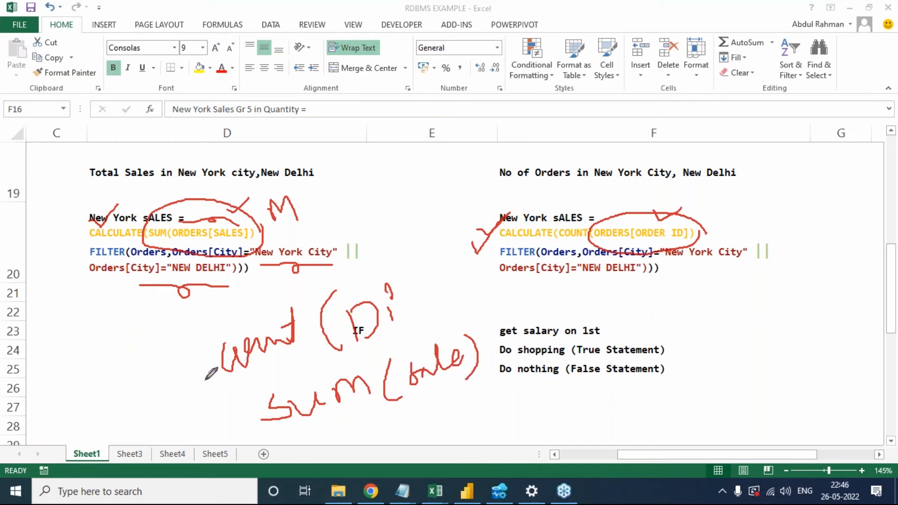
- Strike through the handwritten count and sum notes with red lines and tick the row 20 sales formula again
{"action": "left_click_drag", "start_coordinate": [134, 331], "coordinate": [451, 389]}
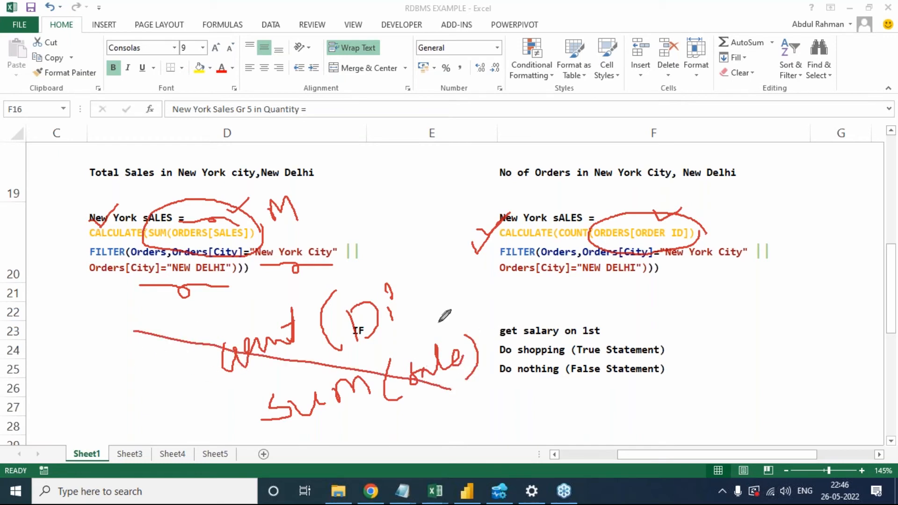
{"action": "left_click_drag", "start_coordinate": [430, 267], "coordinate": [241, 495]}
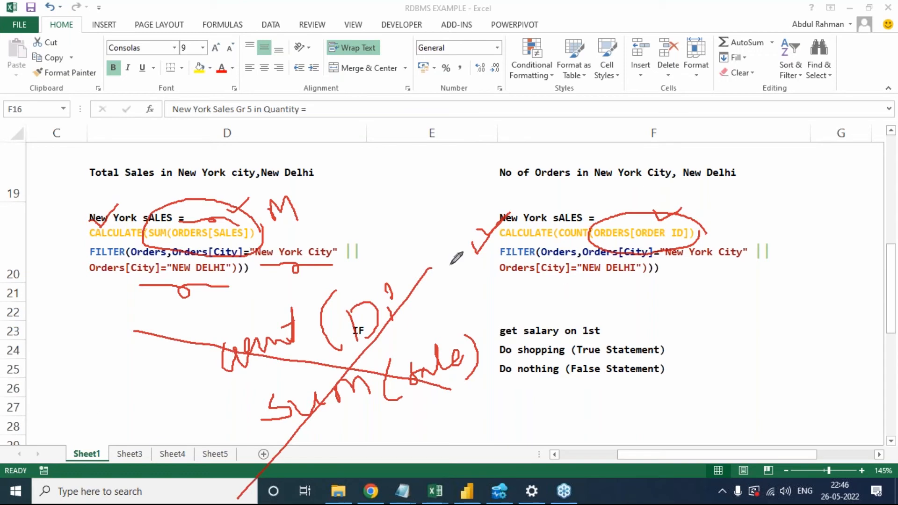
{"action": "mouse_move", "coordinate": [57, 226]}
{"action": "left_mouse_down"}
{"action": "mouse_move", "coordinate": [77, 232]}
{"action": "mouse_move", "coordinate": [116, 188]}
{"action": "left_mouse_up"}
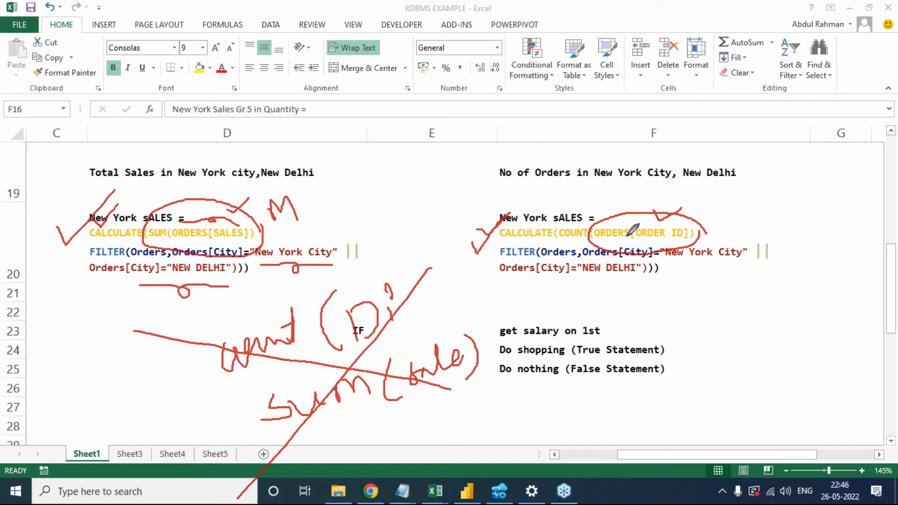
{"action": "mouse_move", "coordinate": [298, 310]}
{"action": "left_mouse_down"}
{"action": "mouse_move", "coordinate": [320, 334]}
{"action": "mouse_move", "coordinate": [301, 340]}
{"action": "mouse_move", "coordinate": [296, 385]}
{"action": "left_mouse_up"}
{"action": "left_click_drag", "start_coordinate": [368, 372], "coordinate": [406, 396]}
{"action": "left_click_drag", "start_coordinate": [396, 366], "coordinate": [362, 427]}
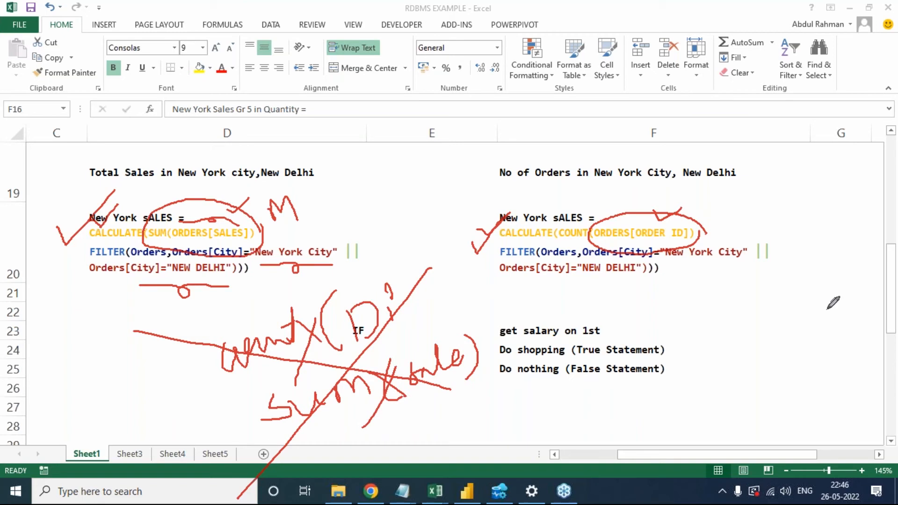
- Clear all annotations, and switch briefly to the Power BI report and back to the RDBMS EXAMPLE workbook
{"action": "left_click", "coordinate": [827, 402]}
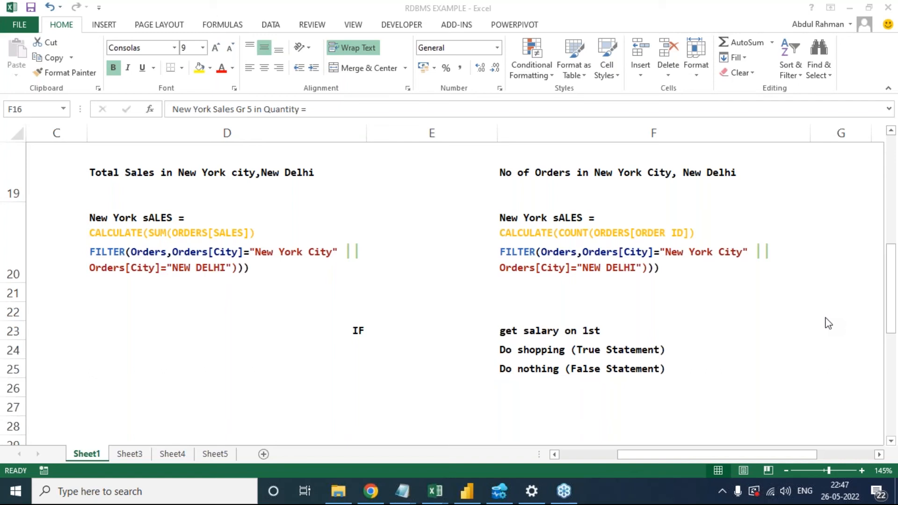
{"action": "left_click", "coordinate": [463, 494]}
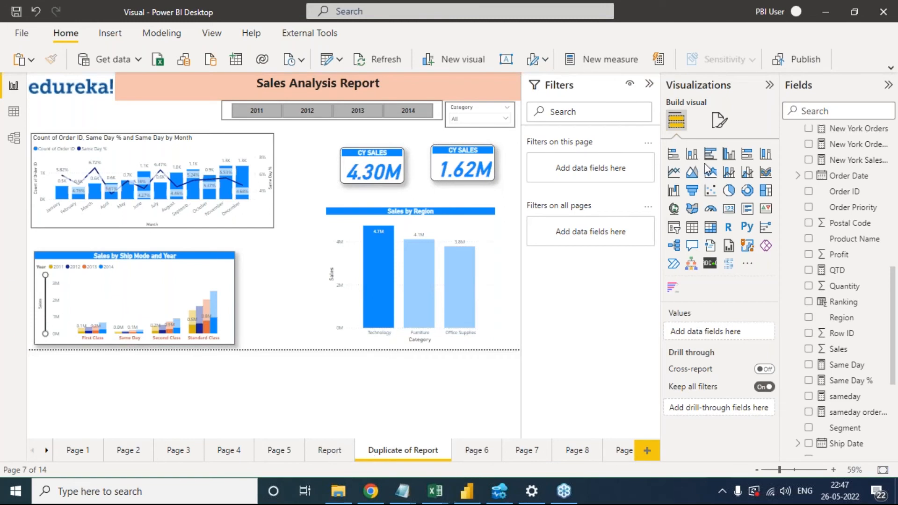
{"action": "mouse_move", "coordinate": [435, 490]}
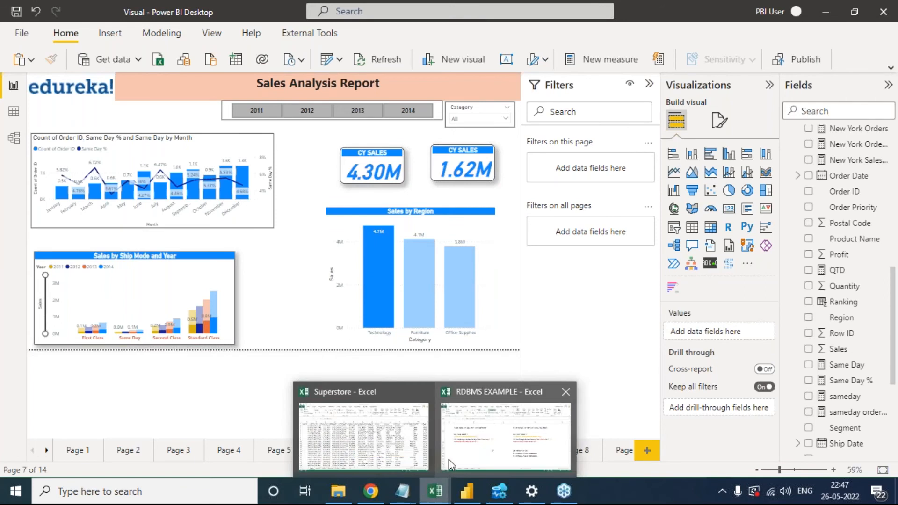
{"action": "left_click", "coordinate": [467, 456]}
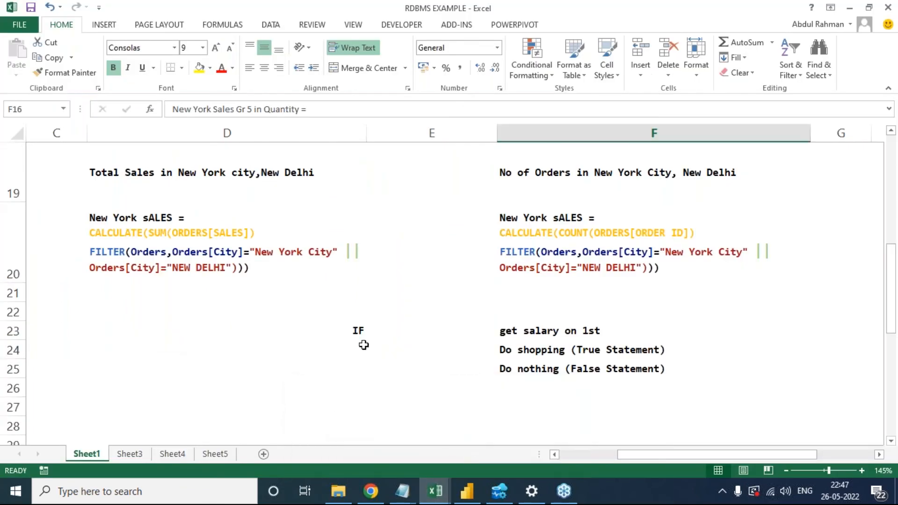
- Look through Sheet4, Sheet5 and the notes on Sheet1 for a blank area to work in
{"action": "left_click", "coordinate": [351, 355]}
{"action": "scroll", "coordinate": [337, 367], "scroll_direction": "down", "scroll_amount": 3}
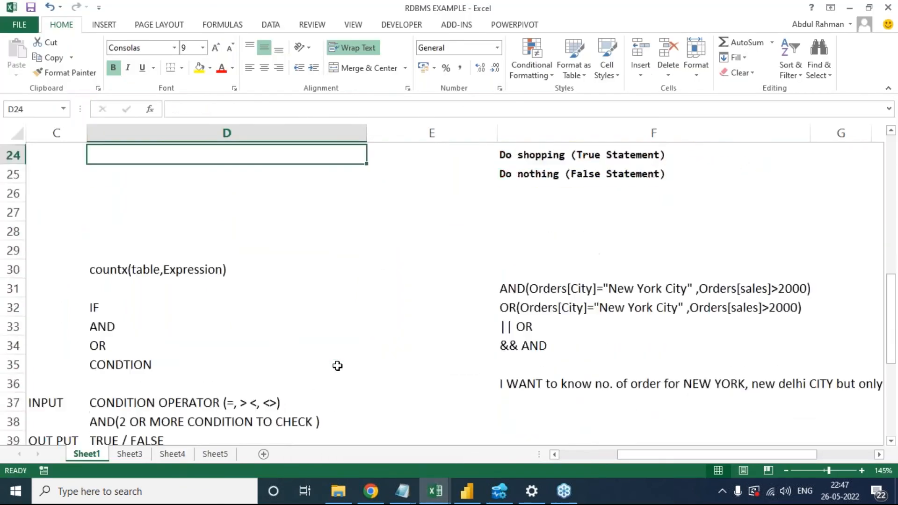
{"action": "left_click", "coordinate": [173, 453]}
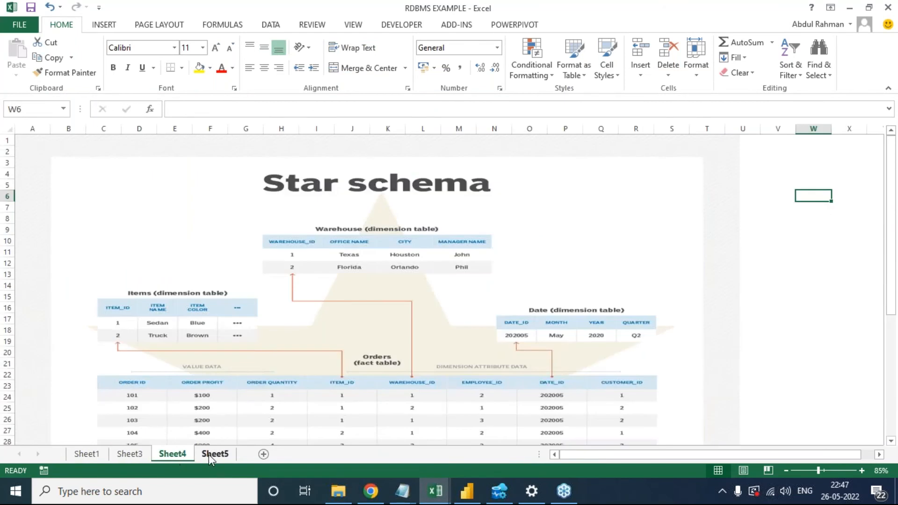
{"action": "left_click", "coordinate": [215, 452]}
{"action": "left_click", "coordinate": [89, 453]}
{"action": "scroll", "coordinate": [260, 376], "scroll_direction": "up", "scroll_amount": 3}
{"action": "scroll", "coordinate": [260, 376], "scroll_direction": "up", "scroll_amount": 2}
{"action": "scroll", "coordinate": [260, 375], "scroll_direction": "down", "scroll_amount": 10}
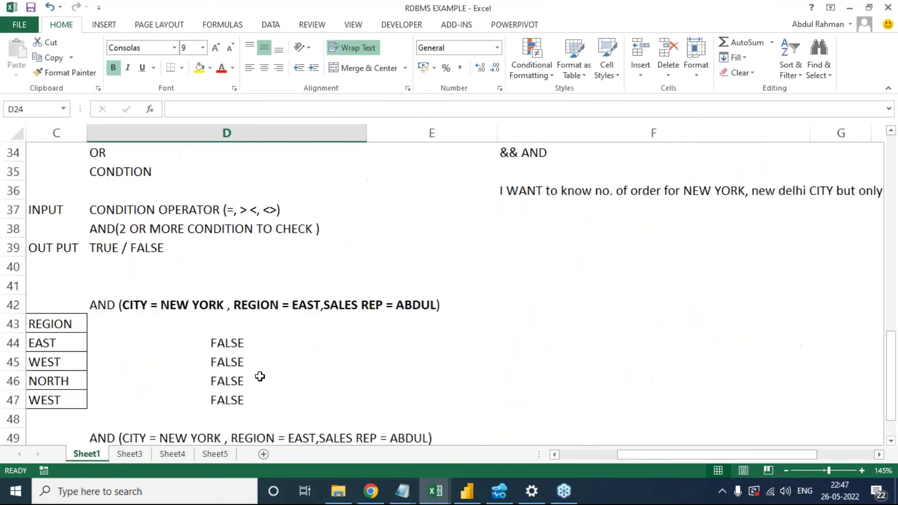
{"action": "scroll", "coordinate": [260, 376], "scroll_direction": "down", "scroll_amount": 9}
{"action": "scroll", "coordinate": [260, 376], "scroll_direction": "up", "scroll_amount": 2}
- Enter 2020 in cell D60 of Sheet1 and fill it down to D62
{"action": "left_click", "coordinate": [280, 249]}
{"action": "type", "text": "2020"}
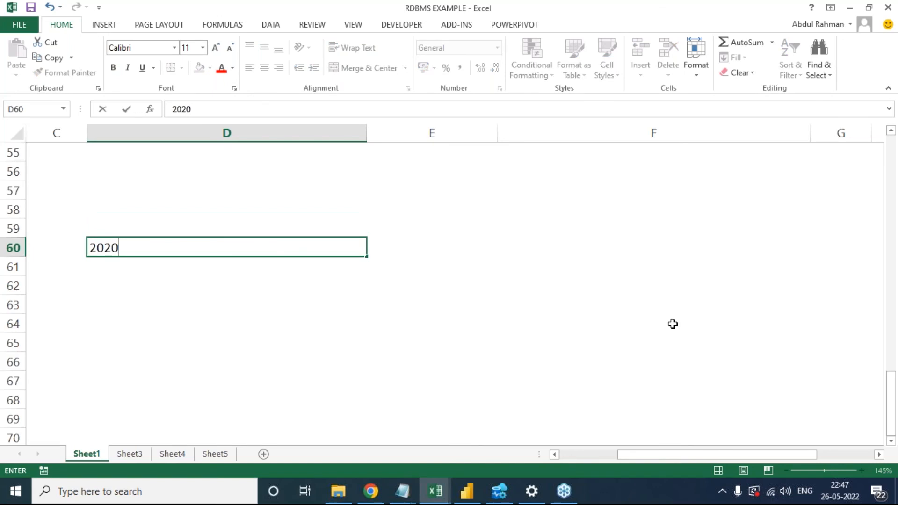
{"action": "key", "text": "Return"}
{"action": "key", "text": "Up"}
{"action": "key", "text": "shift+Down"}
{"action": "key", "text": "shift+Down"}
{"action": "key", "text": "ctrl+d"}
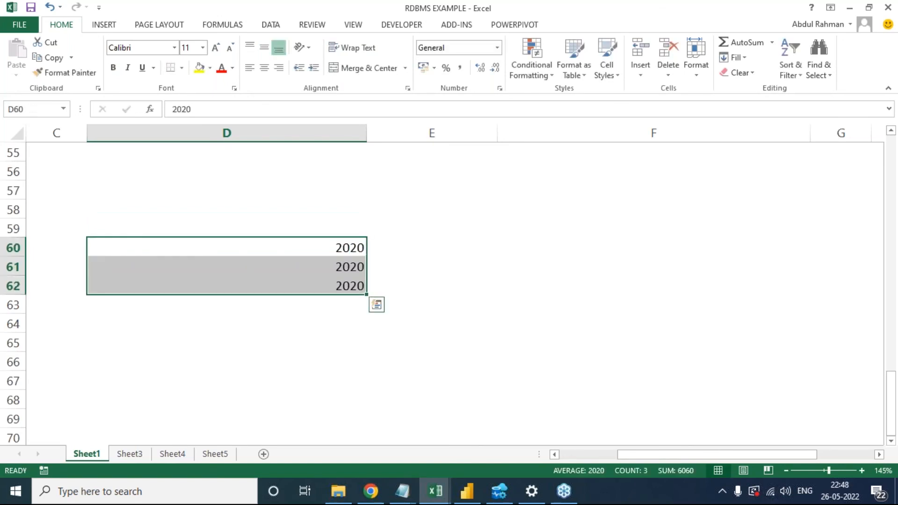
- Enter 2021 in cell D59, directly above the 2020 entries
{"action": "key", "text": "Down"}
{"action": "key", "text": "Up"}
{"action": "key", "text": "Up"}
{"action": "type", "text": "201"}
{"action": "key", "text": "BackSpace"}
{"action": "type", "text": "21"}
{"action": "key", "text": "Return"}
{"action": "key", "text": "Up"}
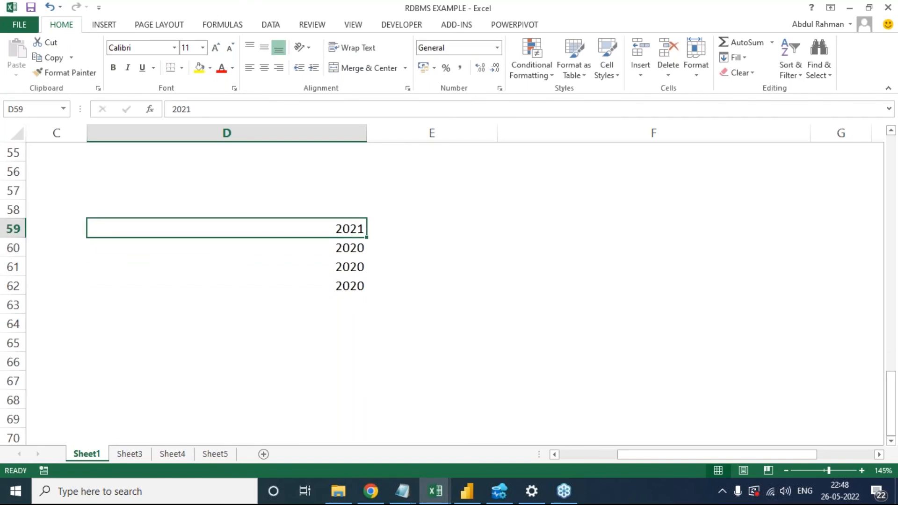
- Copy the 2021 entry from D59 into D58 and D63
{"action": "key", "text": "ctrl+c"}
{"action": "key", "text": "Up"}
{"action": "key", "text": "ctrl+v"}
{"action": "key", "text": "Down"}
{"action": "key", "text": "Down"}
{"action": "key", "text": "Down"}
{"action": "key", "text": "Down"}
{"action": "key", "text": "Down"}
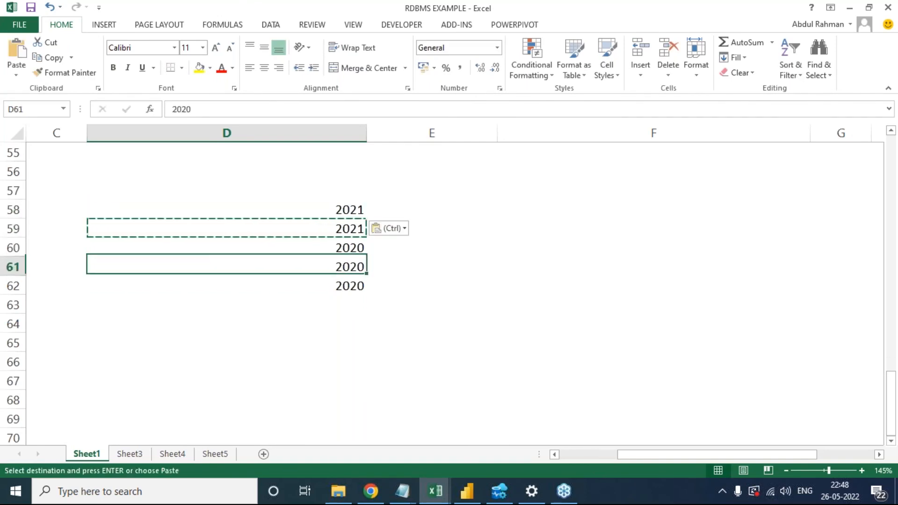
{"action": "key", "text": "ctrl+v"}
{"action": "key", "text": "Escape"}
- Enter =RANDBETWEEN(100,200) in cell E58 beside the first year
{"action": "key", "text": "Right"}
{"action": "key", "text": "Up"}
{"action": "key", "text": "Up"}
{"action": "key", "text": "Up"}
{"action": "key", "text": "Up"}
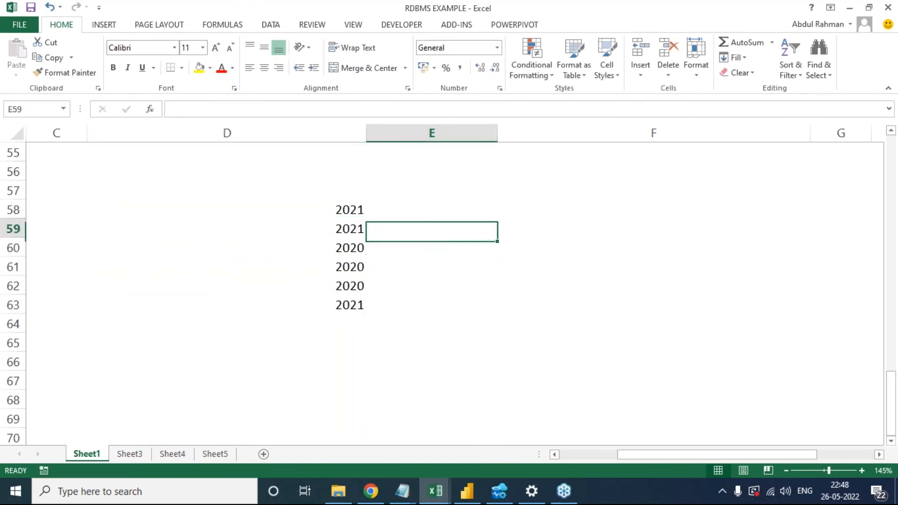
{"action": "key", "text": "Up"}
{"action": "type", "text": "=s"}
{"action": "key", "text": "BackSpace"}
{"action": "type", "text": "ran"}
{"action": "key", "text": "Down"}
{"action": "key", "text": "Tab"}
{"action": "type", "text": "1"}
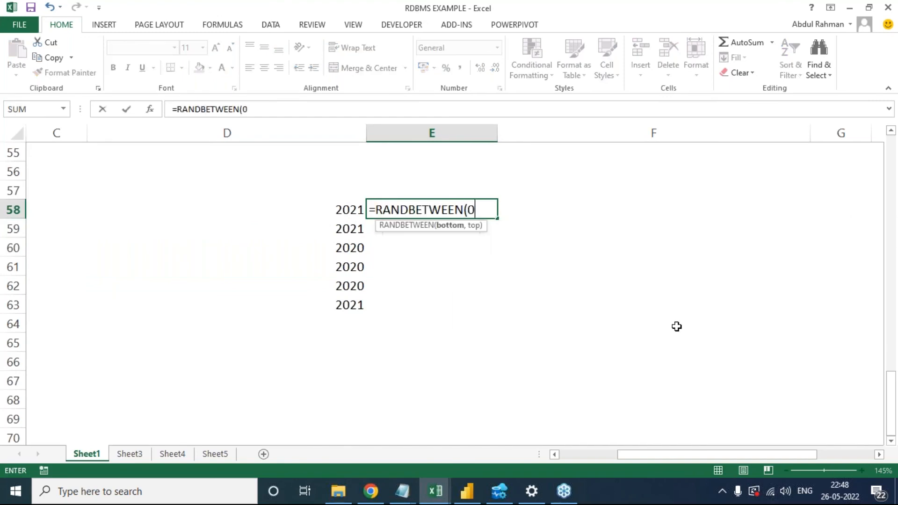
{"action": "type", "text": "00,200)"}
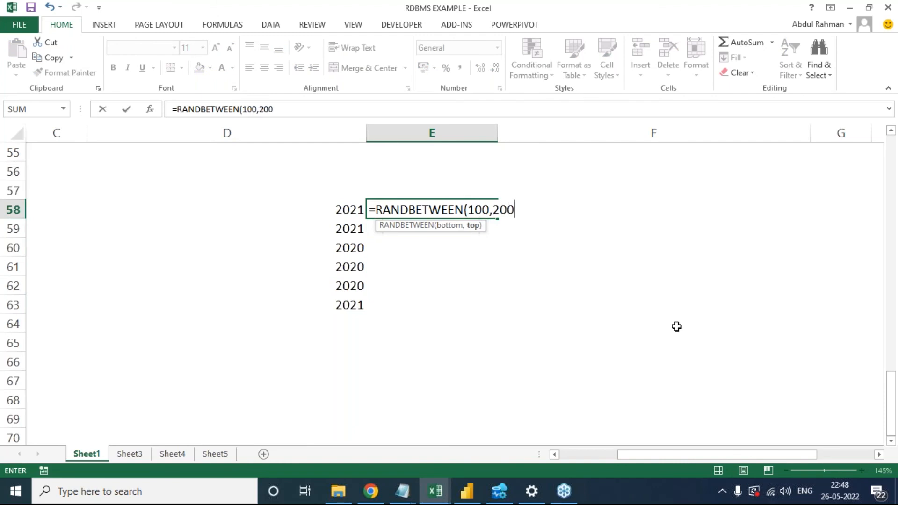
{"action": "key", "text": "Return"}
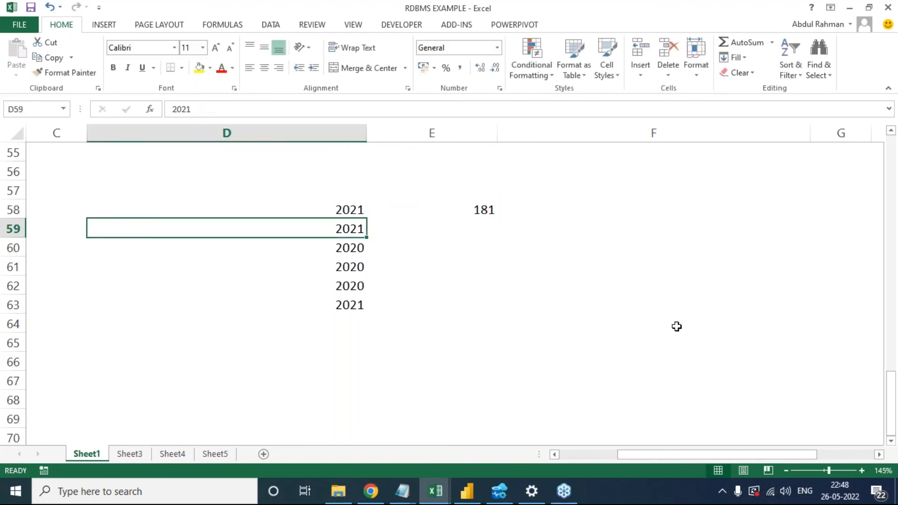
- Fill the RANDBETWEEN formula from E58 down to E63
{"action": "key", "text": "ctrl+Down"}
{"action": "key", "text": "Right"}
{"action": "key", "text": "ctrl+shift+Up"}
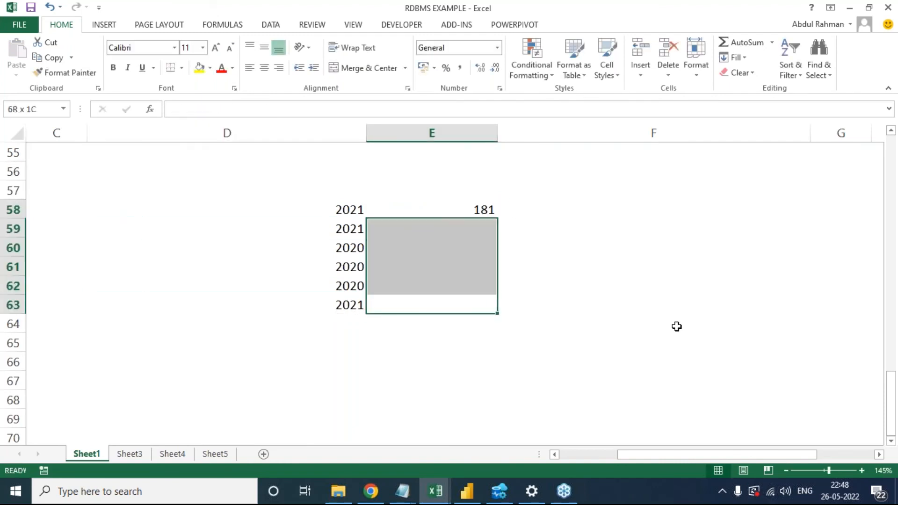
{"action": "key", "text": "ctrl+d"}
- Add the column headings year in D57 and Sale in E57
{"action": "key", "text": "Left"}
{"action": "key", "text": "Up"}
{"action": "key", "text": "Up"}
{"action": "key", "text": "Up"}
{"action": "key", "text": "Up"}
{"action": "key", "text": "Up"}
{"action": "key", "text": "Up"}
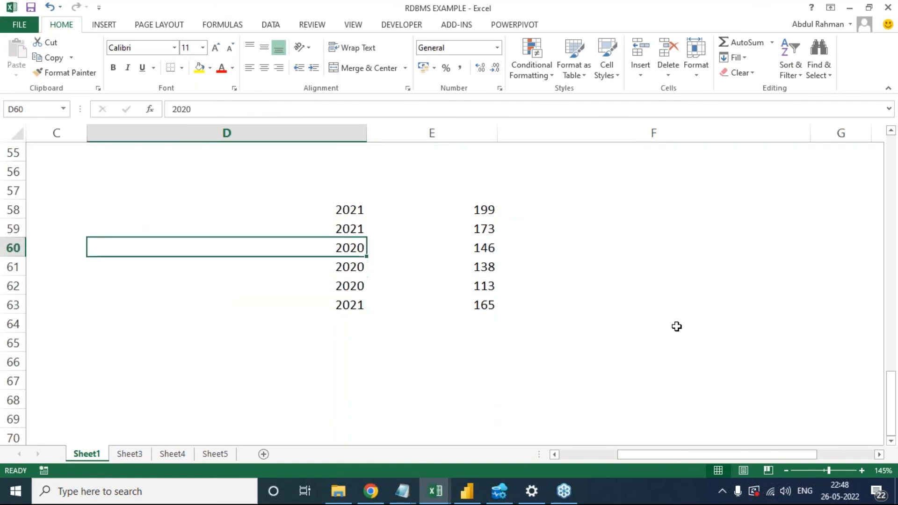
{"action": "type", "text": "year"}
{"action": "key", "text": "Right"}
{"action": "key", "text": "Right"}
{"action": "key", "text": "Left"}
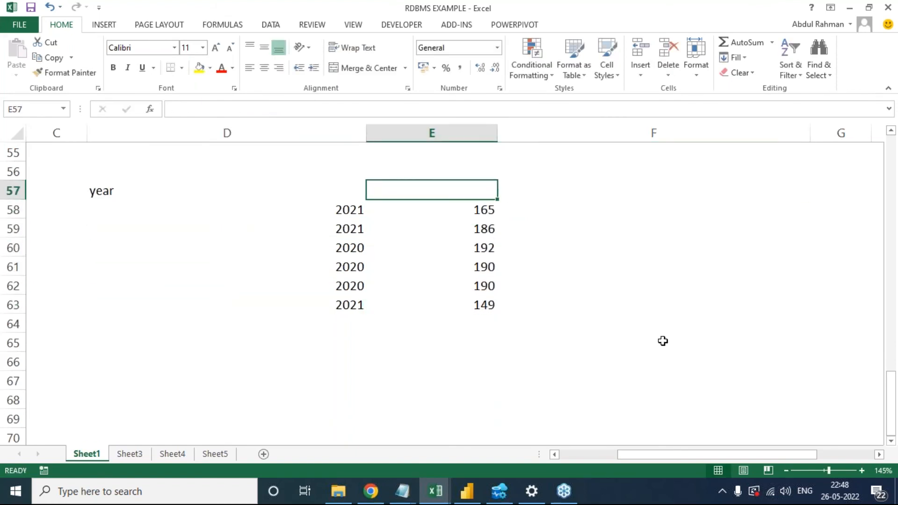
{"action": "type", "text": "Sale"}
{"action": "key", "text": "Return"}
- Convert the RANDBETWEEN formulas in E58:E63 into fixed values with Paste Special Values
{"action": "key", "text": "ctrl+shift+Down"}
{"action": "key", "text": "ctrl+c"}
{"action": "key", "text": "Escape"}
{"action": "key", "text": "alt+e"}
{"action": "type", "text": "v"}
{"action": "key", "text": "Escape"}
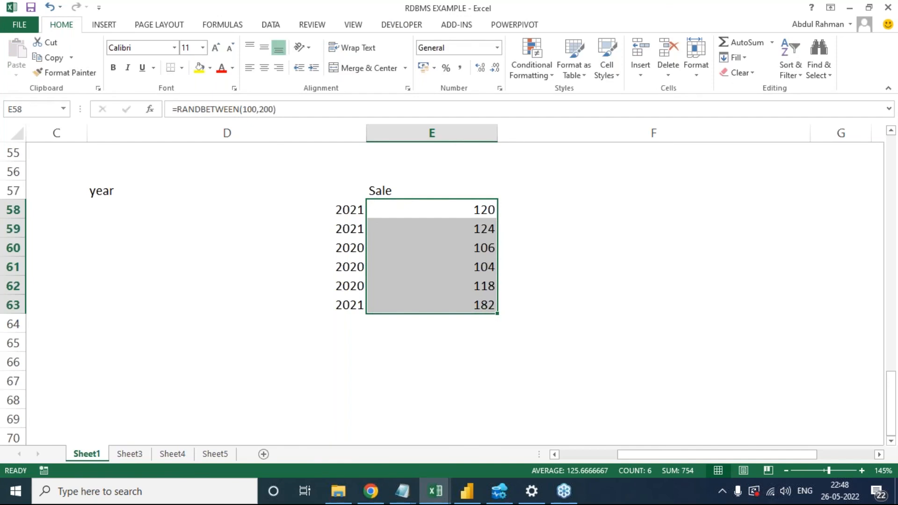
{"action": "key", "text": "ctrl+c"}
{"action": "key", "text": "ctrl+alt+v"}
{"action": "key", "text": "v"}
{"action": "key", "text": "Return"}
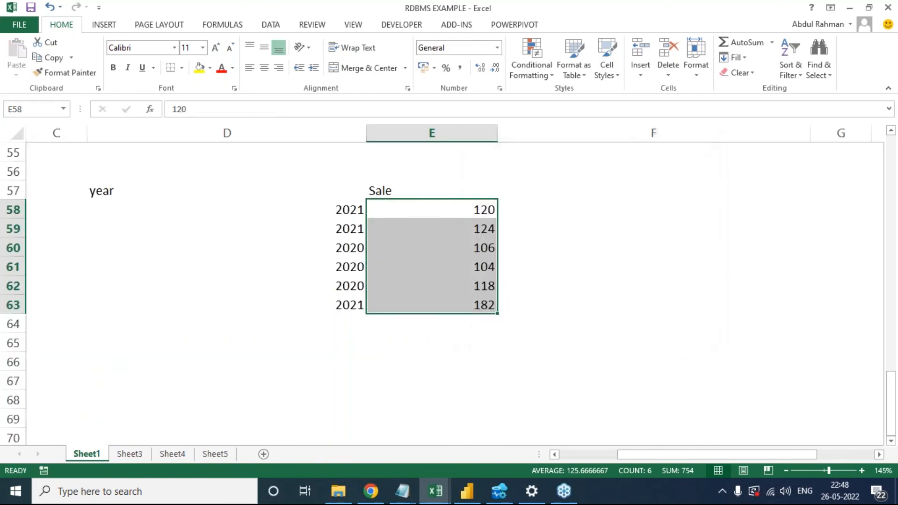
- Replace every 2020 with 2018 in the year cells D58:D63
{"action": "left_click_drag", "start_coordinate": [322, 206], "coordinate": [347, 303]}
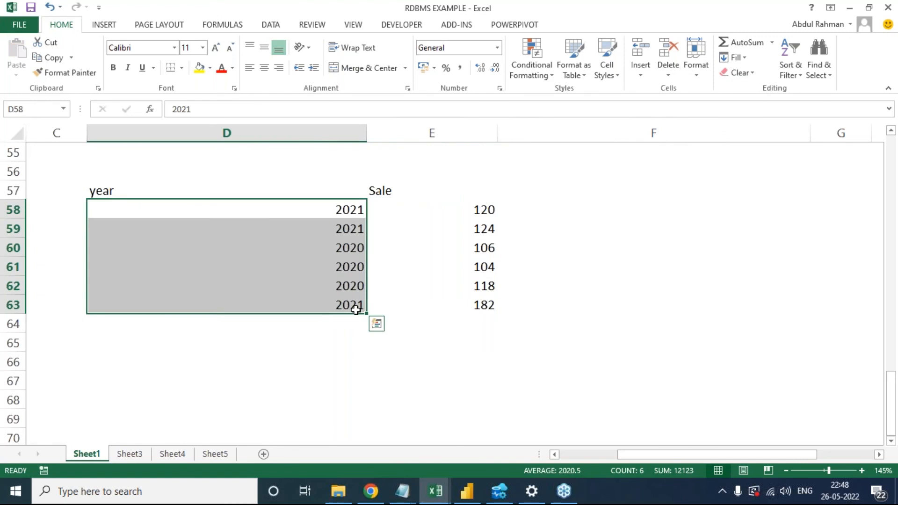
{"action": "key", "text": "ctrl+h"}
{"action": "double_click", "coordinate": [537, 271]}
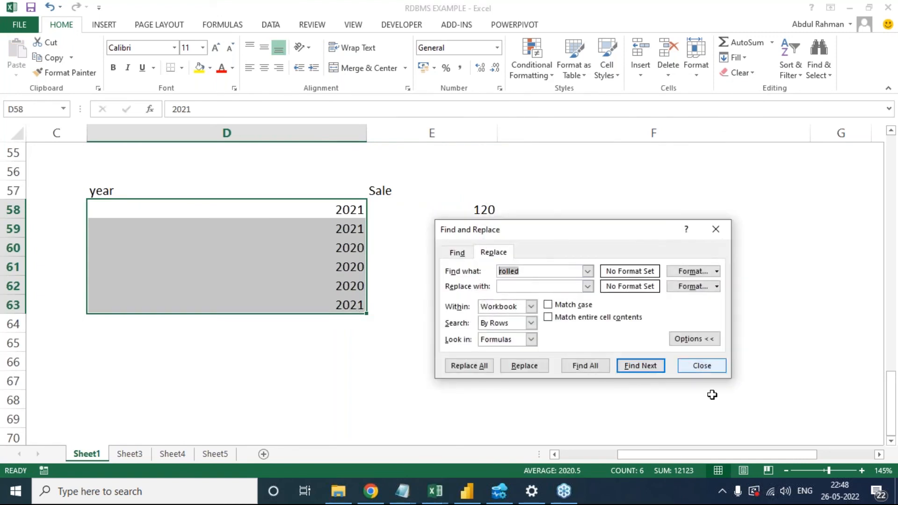
{"action": "type", "text": "201"}
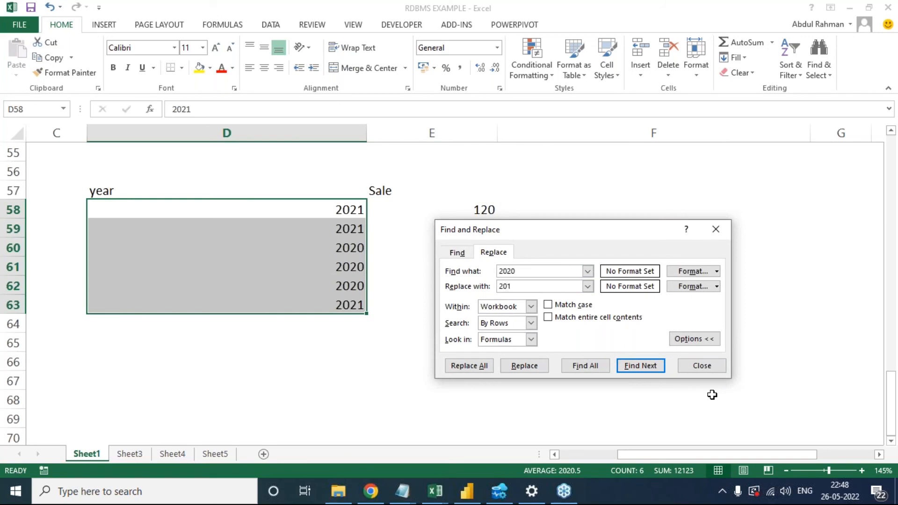
{"action": "type", "text": "2018"}
{"action": "left_click", "coordinate": [475, 366]}
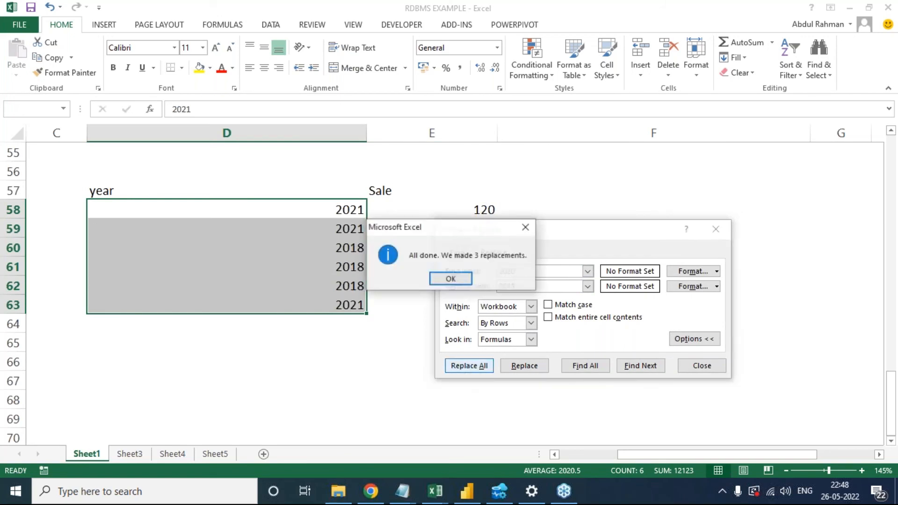
{"action": "left_click", "coordinate": [456, 283]}
- Replace every 2021 with 2016 in the year cells D58:D63 and close Find and Replace
{"action": "left_click", "coordinate": [520, 271]}
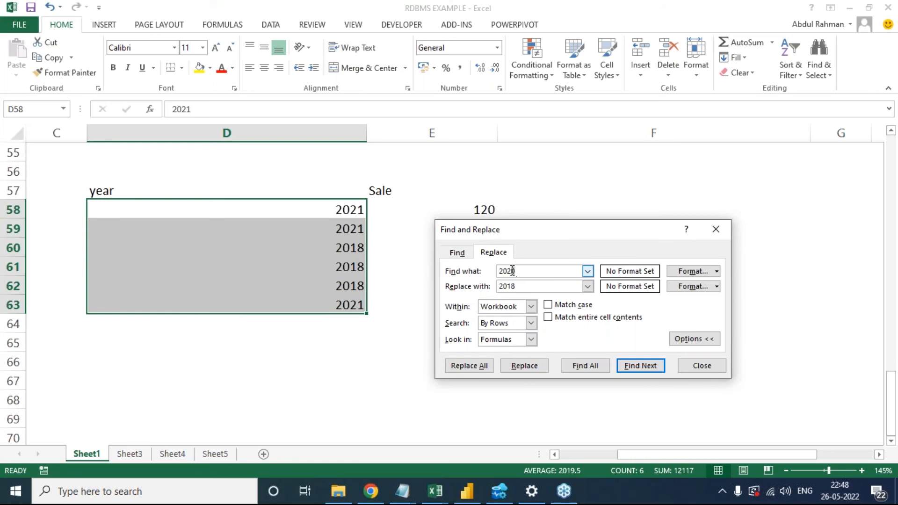
{"action": "key", "text": "BackSpace"}
{"action": "type", "text": "1"}
{"action": "key", "text": "Tab"}
{"action": "left_click", "coordinate": [516, 286]}
{"action": "key", "text": "BackSpace"}
{"action": "type", "text": "6"}
{"action": "left_click", "coordinate": [469, 365]}
{"action": "left_click", "coordinate": [450, 279]}
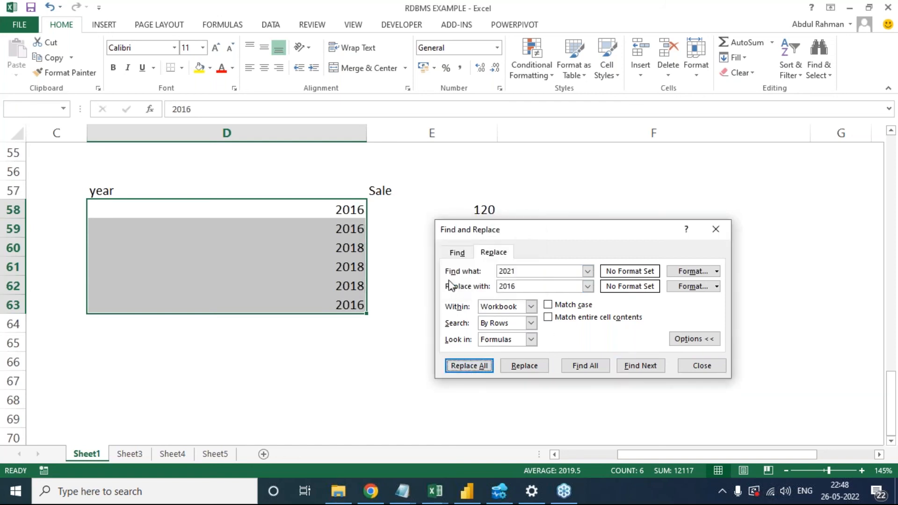
{"action": "left_click", "coordinate": [702, 365]}
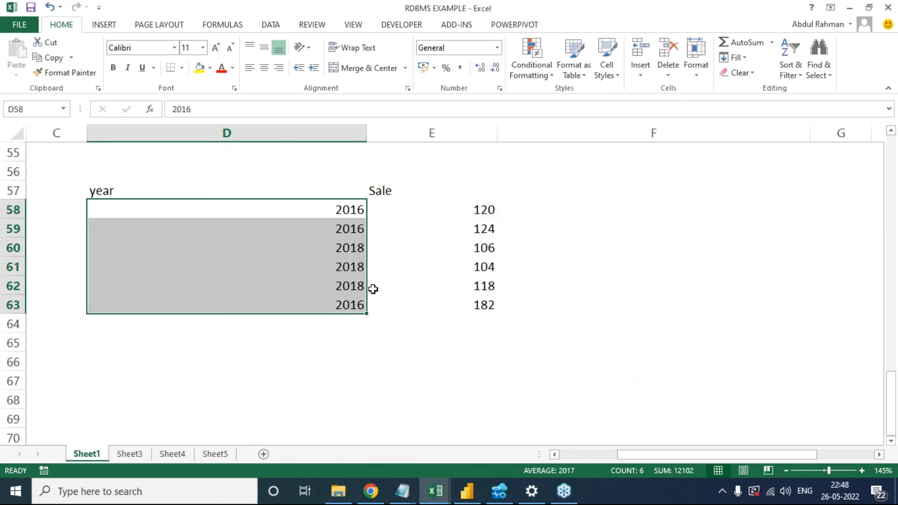
{"action": "left_click", "coordinate": [396, 329]}
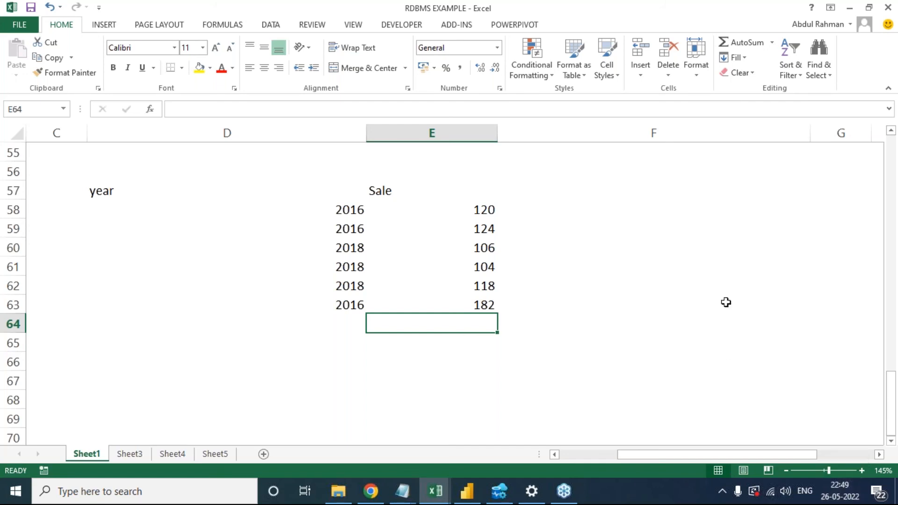
- Enter the year 2022 in cell F59 beside the sample table
{"action": "left_click", "coordinate": [735, 225]}
{"action": "type", "text": "2022"}
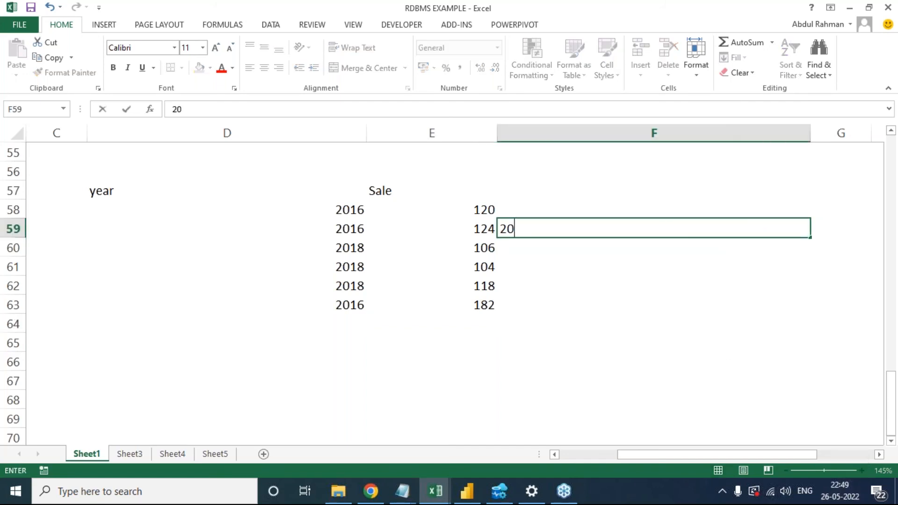
{"action": "key", "text": "Return"}
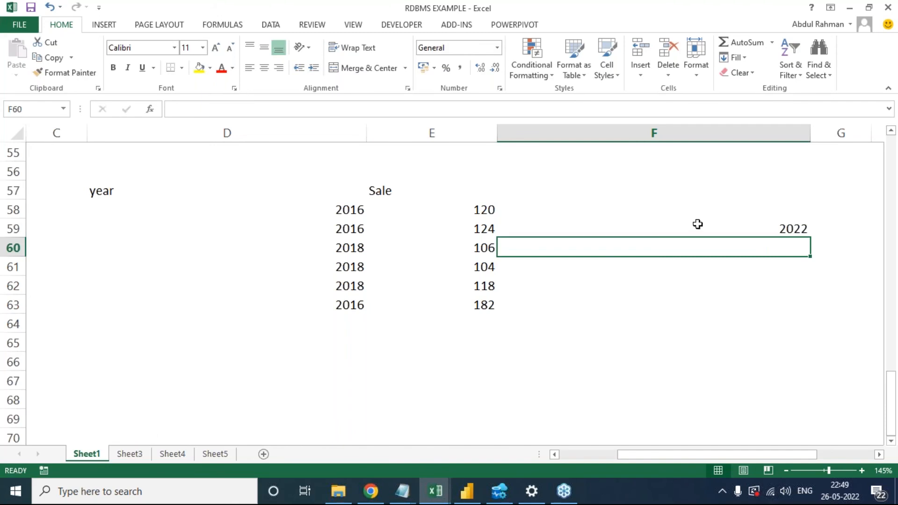
{"action": "left_click", "coordinate": [755, 229]}
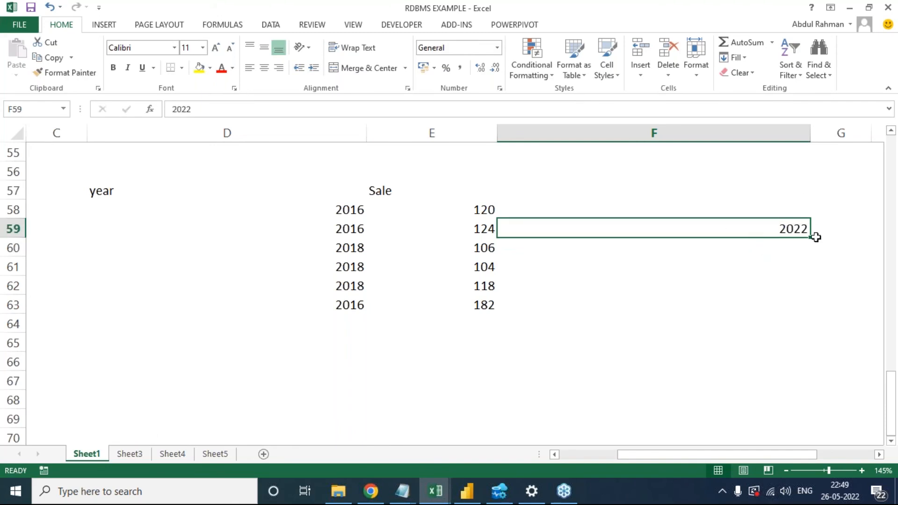
{"action": "mouse_move", "coordinate": [850, 498]}
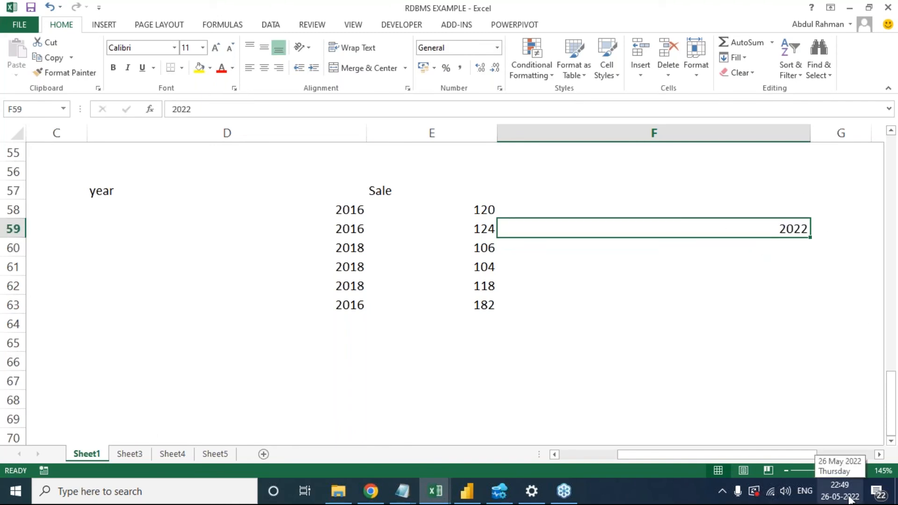
- Label the year-to-date example above the table with totalytd in E55 and YeartoDate in F55
{"action": "left_click_drag", "start_coordinate": [345, 196], "coordinate": [348, 308]}
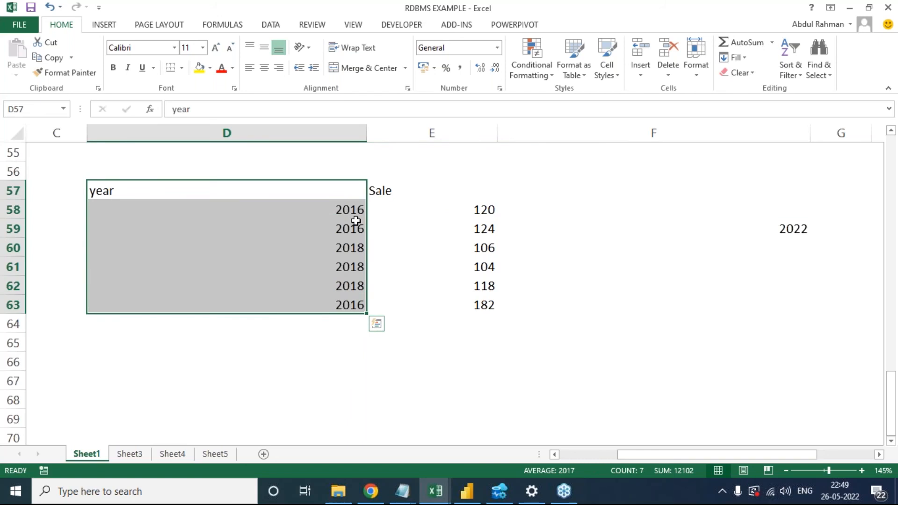
{"action": "left_click", "coordinate": [385, 159]}
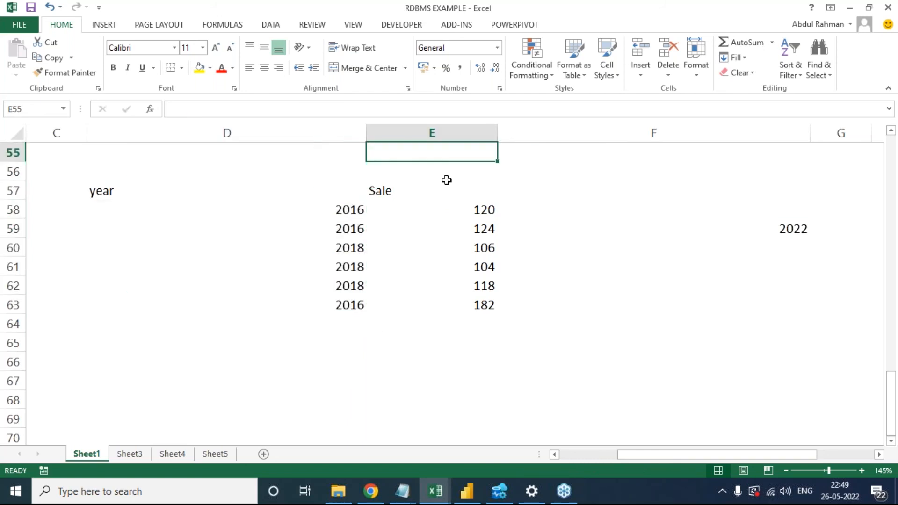
{"action": "type", "text": "totalytd"}
{"action": "key", "text": "Tab"}
{"action": "type", "text": "YeartoDate"}
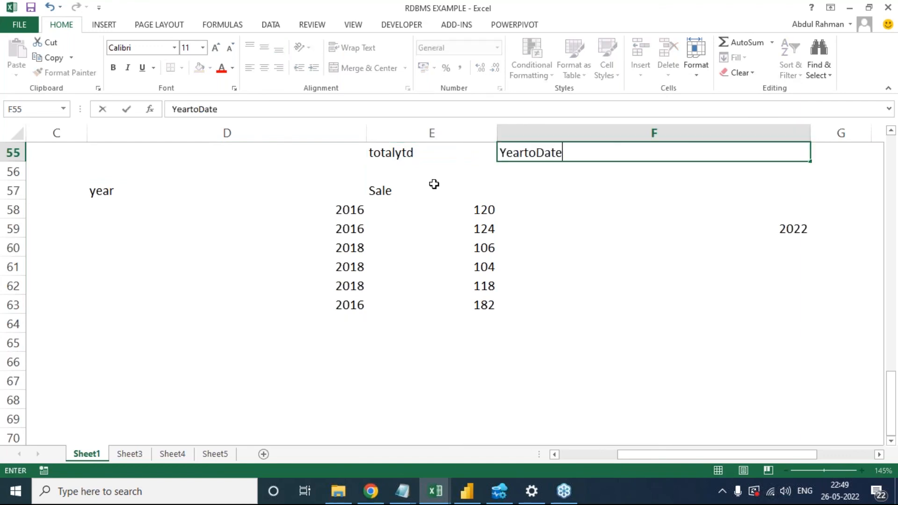
{"action": "left_click", "coordinate": [433, 180]}
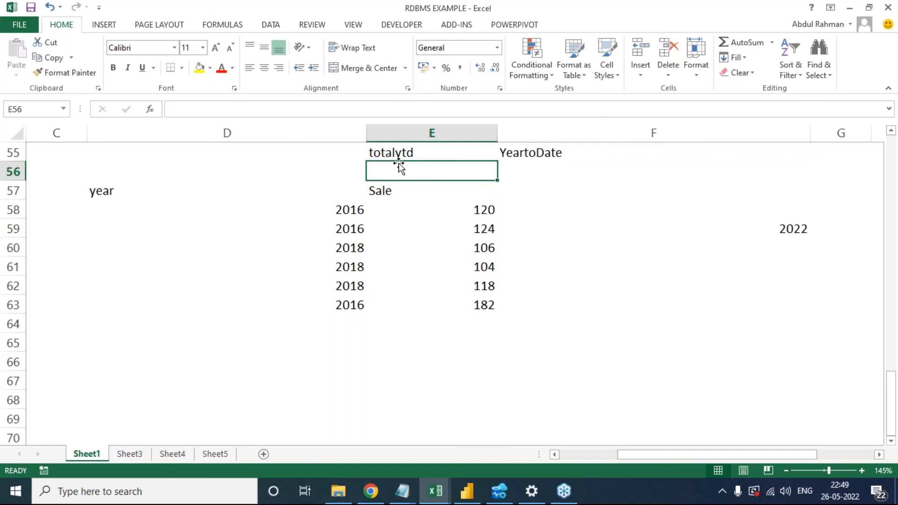
- Fill the 2018 year cells D60:D62 with yellow and enter their sales total, 328, in F62
{"action": "left_click_drag", "start_coordinate": [352, 249], "coordinate": [356, 283]}
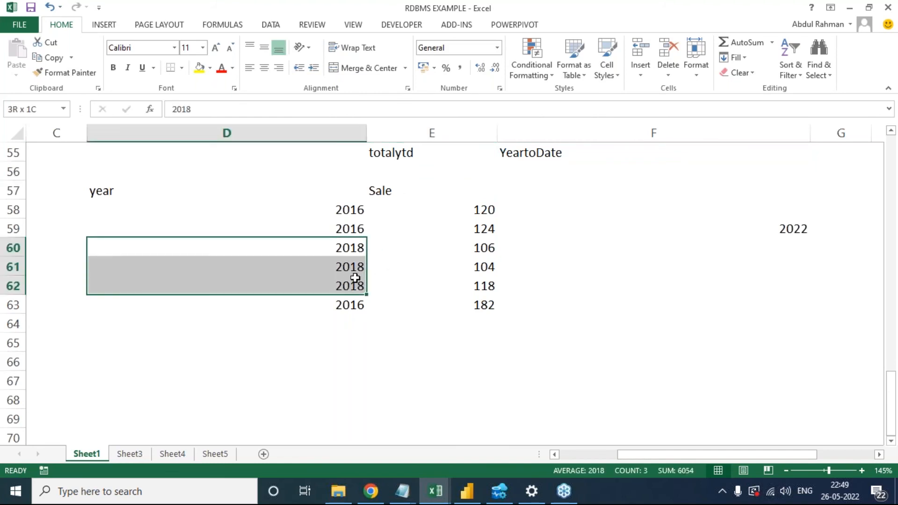
{"action": "left_click", "coordinate": [198, 70]}
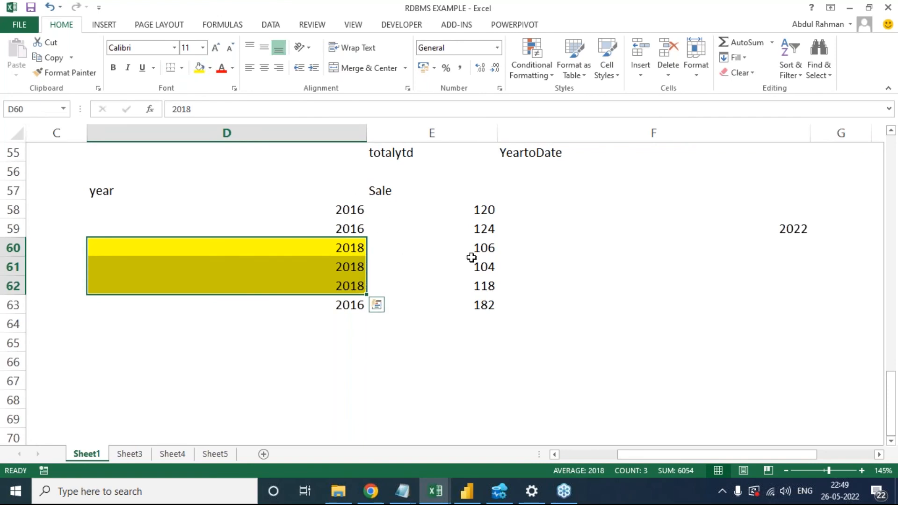
{"action": "left_click_drag", "start_coordinate": [481, 248], "coordinate": [488, 285]}
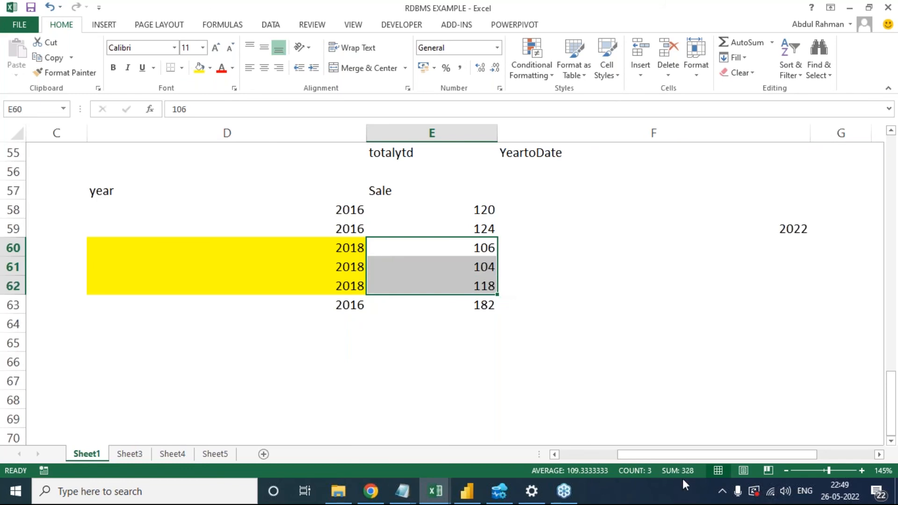
{"action": "left_click", "coordinate": [535, 292]}
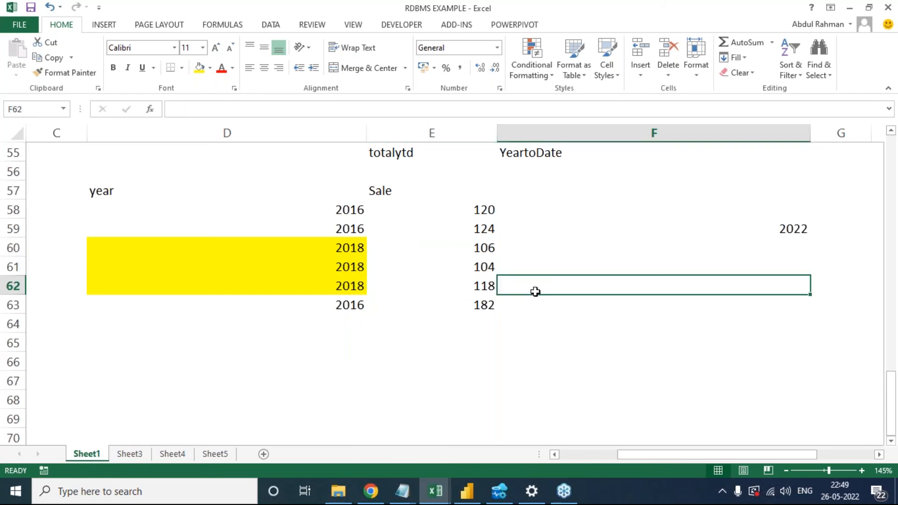
{"action": "type", "text": "328"}
{"action": "left_click", "coordinate": [487, 326]}
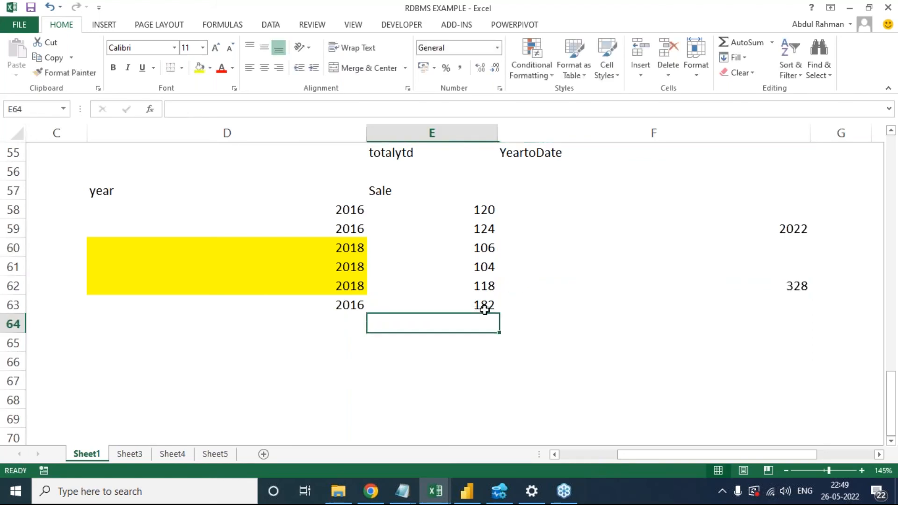
- Narrow column F to about the width of the YeartoDate label
{"action": "left_click_drag", "start_coordinate": [475, 248], "coordinate": [486, 282]}
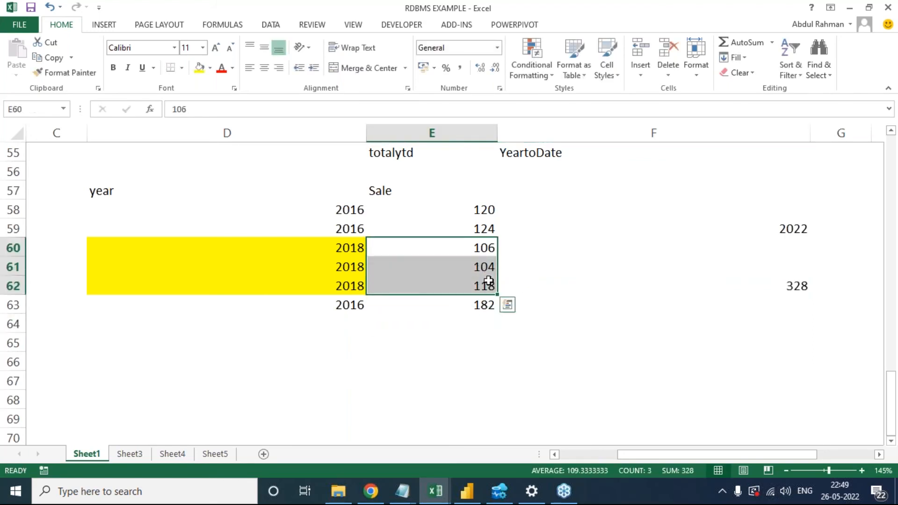
{"action": "left_click", "coordinate": [753, 285]}
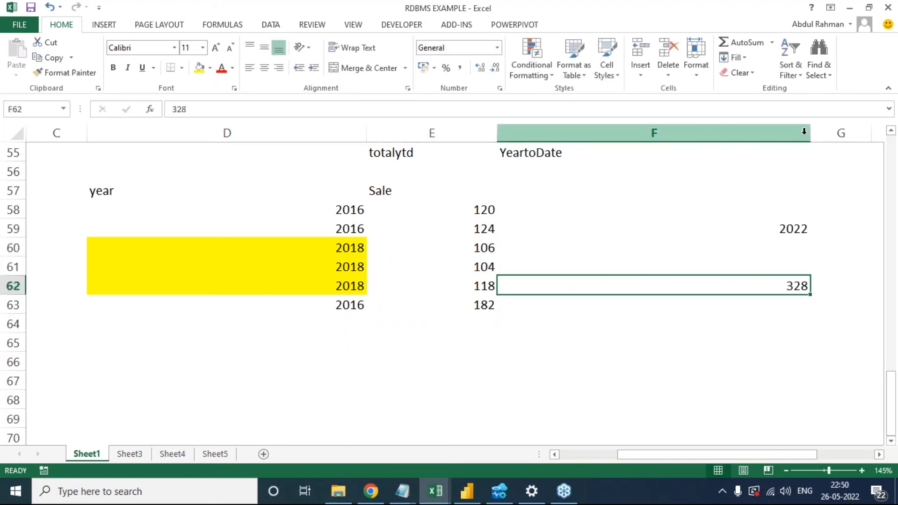
{"action": "left_click_drag", "start_coordinate": [809, 133], "coordinate": [659, 167]}
{"action": "left_click_drag", "start_coordinate": [613, 174], "coordinate": [599, 186]}
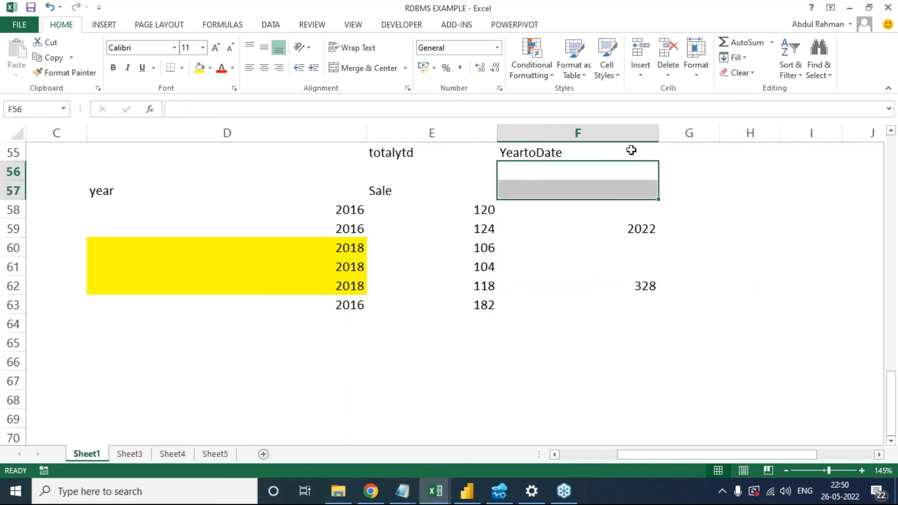
{"action": "left_click_drag", "start_coordinate": [658, 134], "coordinate": [560, 136]}
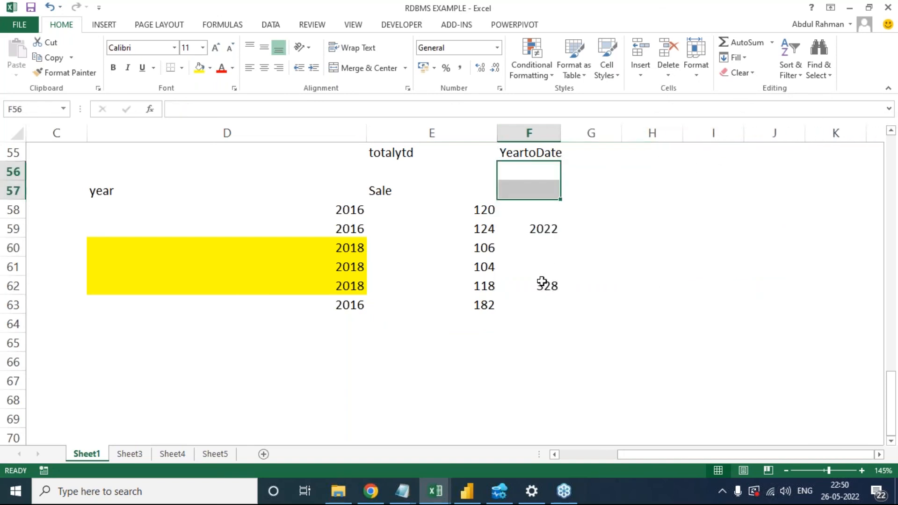
{"action": "left_click", "coordinate": [542, 282]}
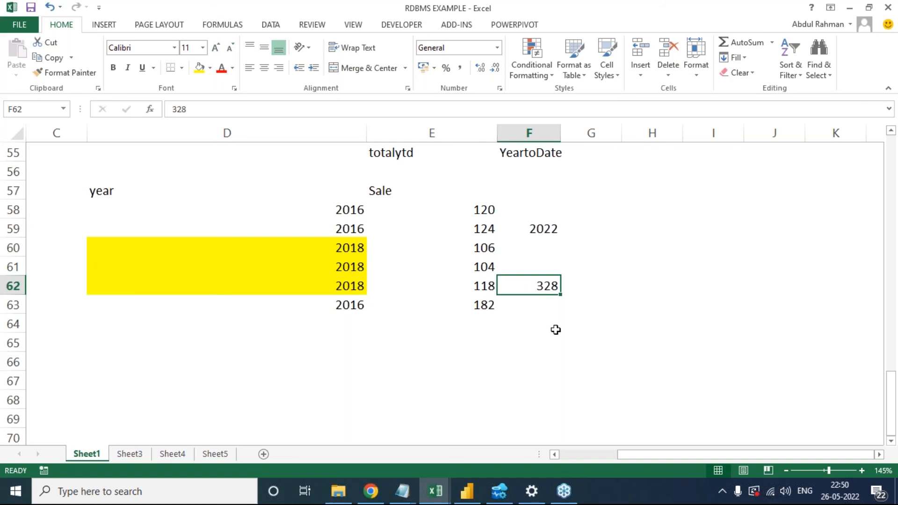
{"action": "left_click", "coordinate": [447, 343]}
- Switch to Power BI Desktop, search the fields for cy and open the CY_Sales measure's formula
{"action": "left_click", "coordinate": [467, 499]}
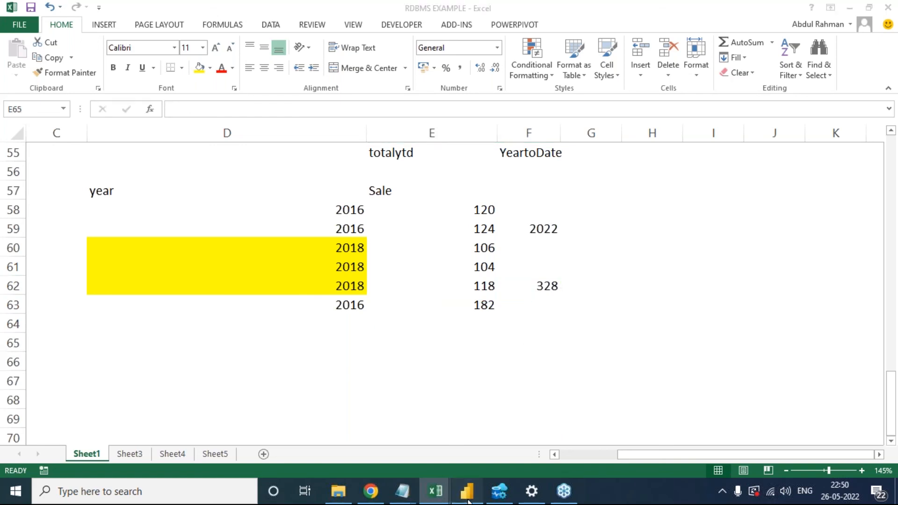
{"action": "left_click", "coordinate": [837, 270]}
{"action": "left_click", "coordinate": [832, 112]}
{"action": "type", "text": "cy"}
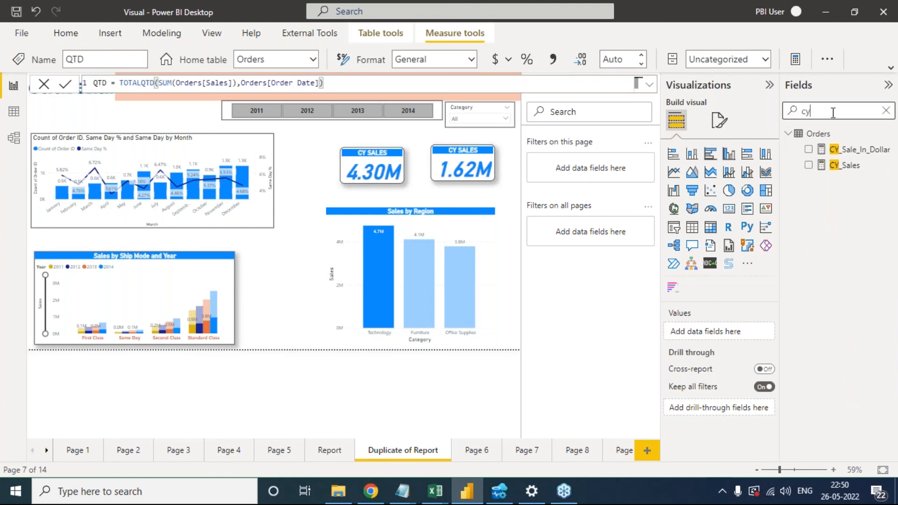
{"action": "left_click", "coordinate": [844, 168]}
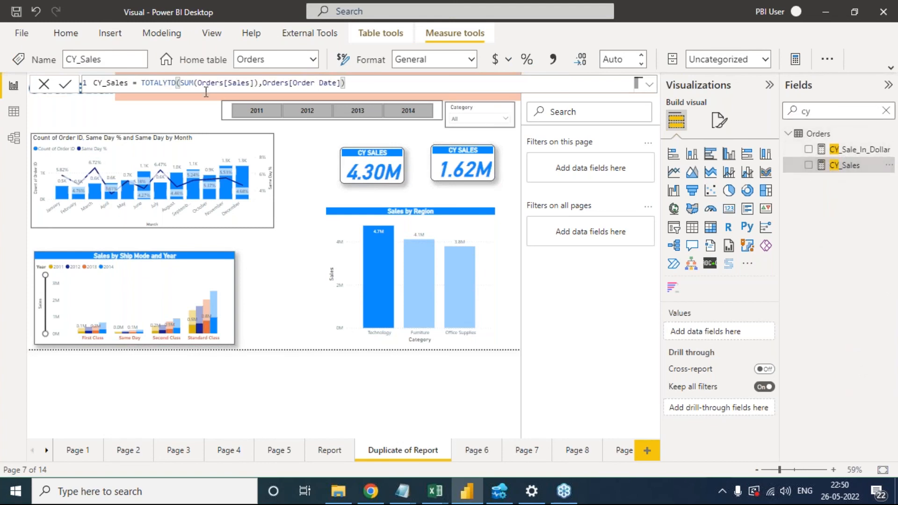
- Examine the SUM(Orders[Sales]) and Orders[Order Date] arguments of the CY_Sales TOTALYTD formula
{"action": "left_click", "coordinate": [186, 84]}
{"action": "left_click_drag", "start_coordinate": [181, 83], "coordinate": [260, 83]}
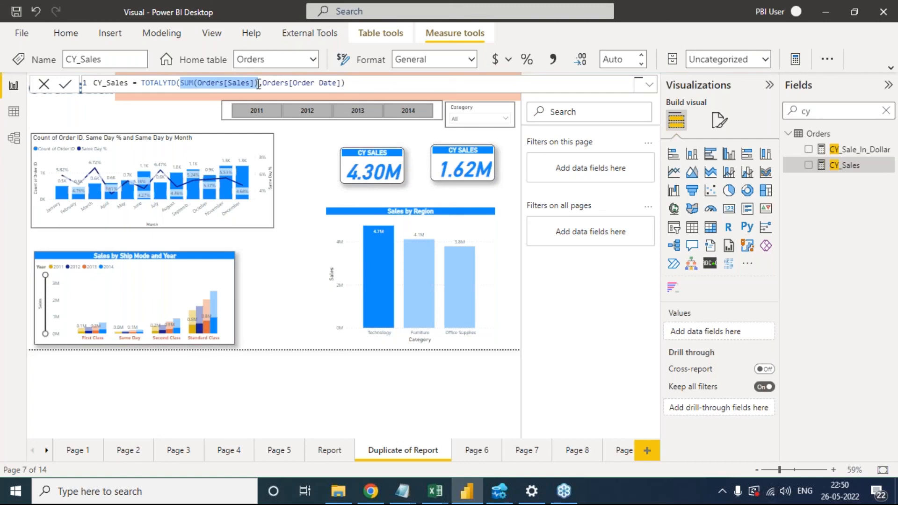
{"action": "left_click_drag", "start_coordinate": [262, 82], "coordinate": [341, 83]}
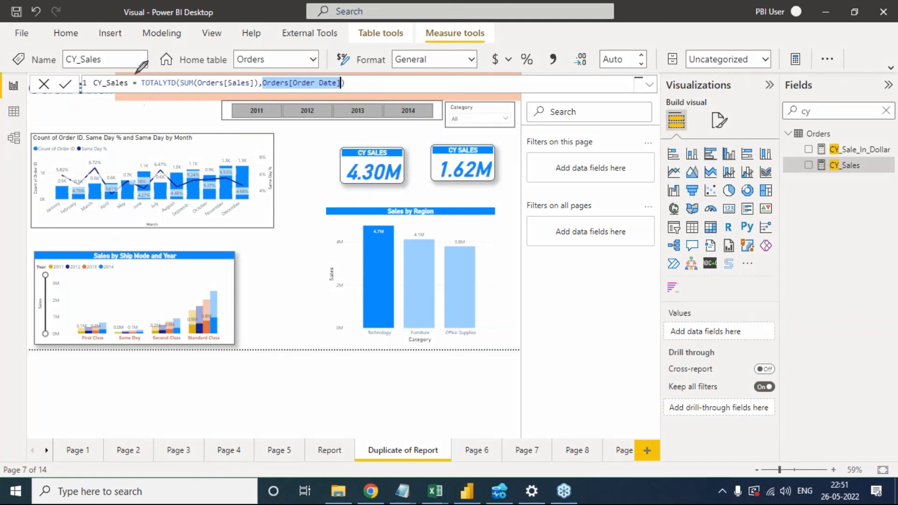
- Annotate the CY_Sales formula with an arrow from TOTALYTD to Order Date and a circled 2014 linked to the sales sum, and clear the ink
{"action": "mouse_move", "coordinate": [149, 71]}
{"action": "left_mouse_down"}
{"action": "mouse_move", "coordinate": [281, 55]}
{"action": "mouse_move", "coordinate": [293, 76]}
{"action": "left_mouse_up"}
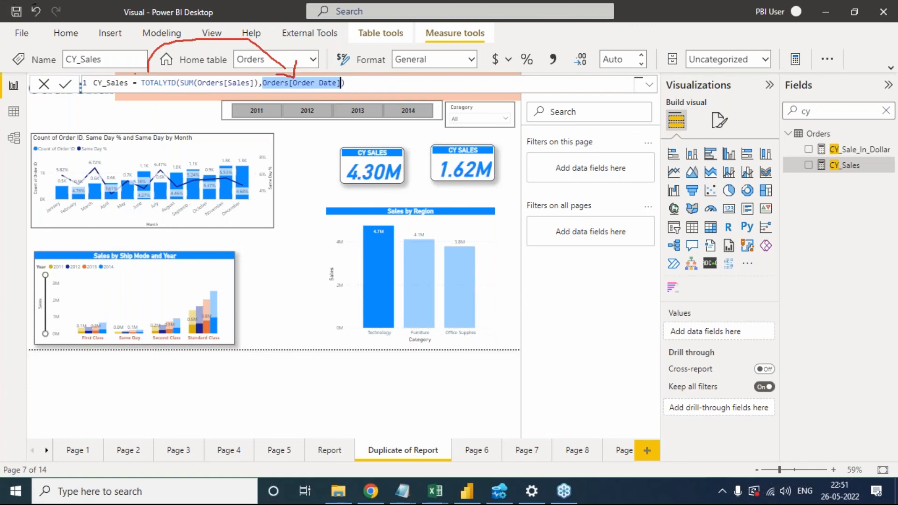
{"action": "mouse_move", "coordinate": [361, 85]}
{"action": "left_mouse_down"}
{"action": "mouse_move", "coordinate": [387, 111]}
{"action": "mouse_move", "coordinate": [406, 85]}
{"action": "mouse_move", "coordinate": [414, 96]}
{"action": "mouse_move", "coordinate": [468, 85]}
{"action": "left_mouse_up"}
{"action": "left_click_drag", "start_coordinate": [454, 70], "coordinate": [455, 114]}
{"action": "mouse_move", "coordinate": [360, 88]}
{"action": "left_mouse_down"}
{"action": "mouse_move", "coordinate": [477, 65]}
{"action": "mouse_move", "coordinate": [383, 136]}
{"action": "mouse_move", "coordinate": [365, 88]}
{"action": "left_mouse_up"}
{"action": "mouse_move", "coordinate": [240, 84]}
{"action": "left_mouse_down"}
{"action": "mouse_move", "coordinate": [234, 119]}
{"action": "mouse_move", "coordinate": [247, 100]}
{"action": "mouse_move", "coordinate": [244, 132]}
{"action": "mouse_move", "coordinate": [257, 136]}
{"action": "mouse_move", "coordinate": [274, 122]}
{"action": "mouse_move", "coordinate": [294, 146]}
{"action": "mouse_move", "coordinate": [310, 111]}
{"action": "mouse_move", "coordinate": [333, 101]}
{"action": "mouse_move", "coordinate": [322, 168]}
{"action": "left_mouse_up"}
{"action": "left_click_drag", "start_coordinate": [170, 100], "coordinate": [381, 111]}
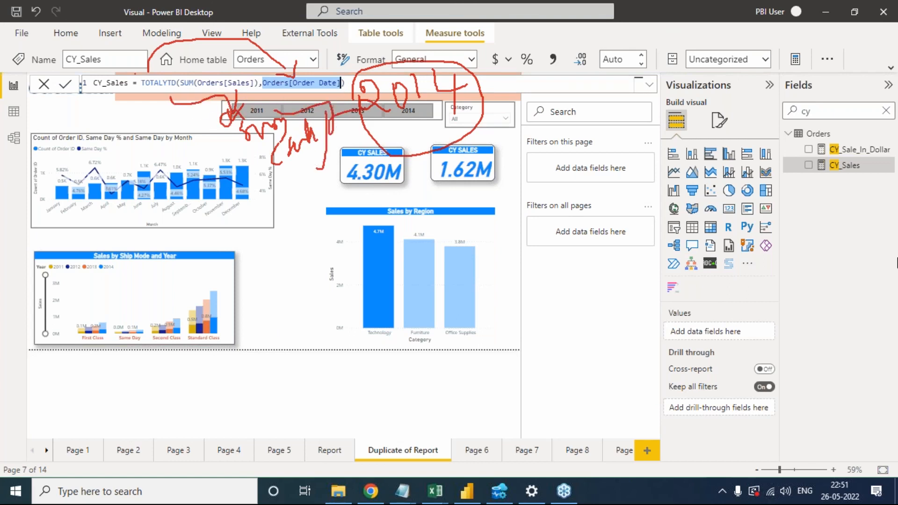
{"action": "left_click", "coordinate": [823, 406]}
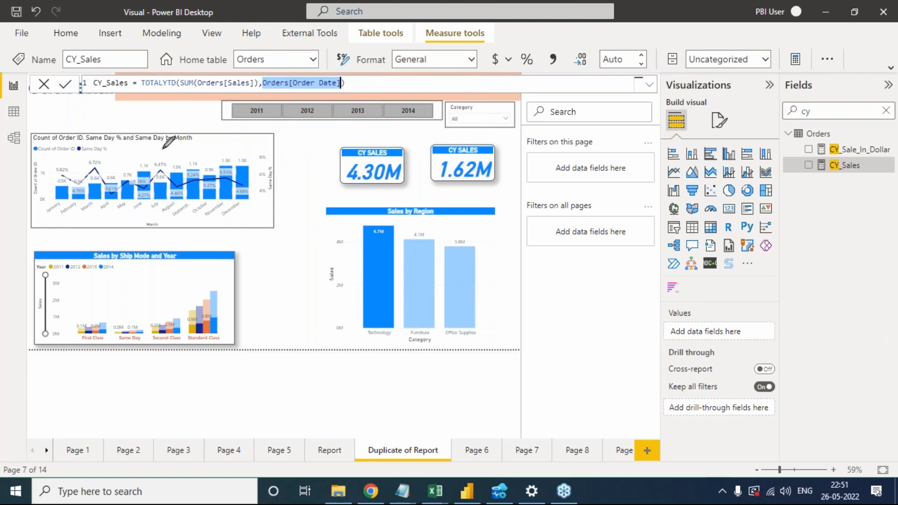
- Close the CY_Sales formula without editing it and clear the field search
{"action": "left_click_drag", "start_coordinate": [361, 84], "coordinate": [79, 76]}
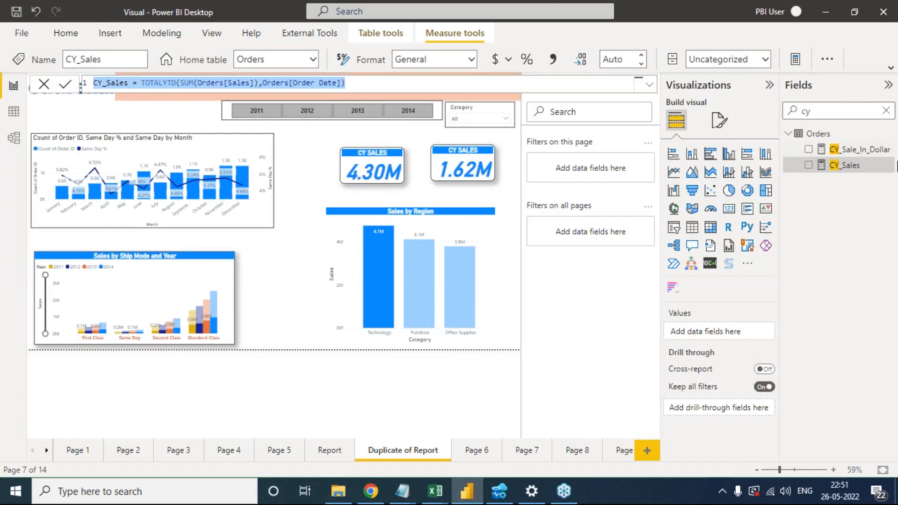
{"action": "left_click", "coordinate": [44, 85]}
{"action": "left_click", "coordinate": [886, 110]}
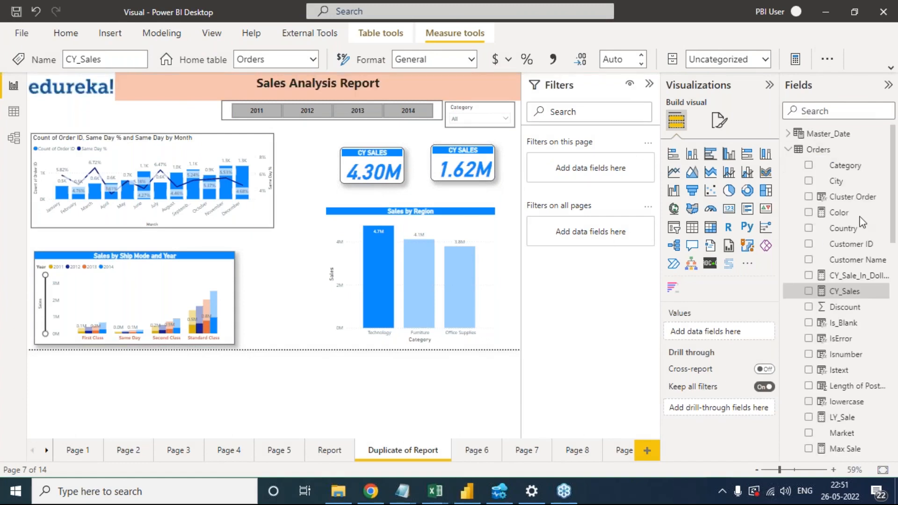